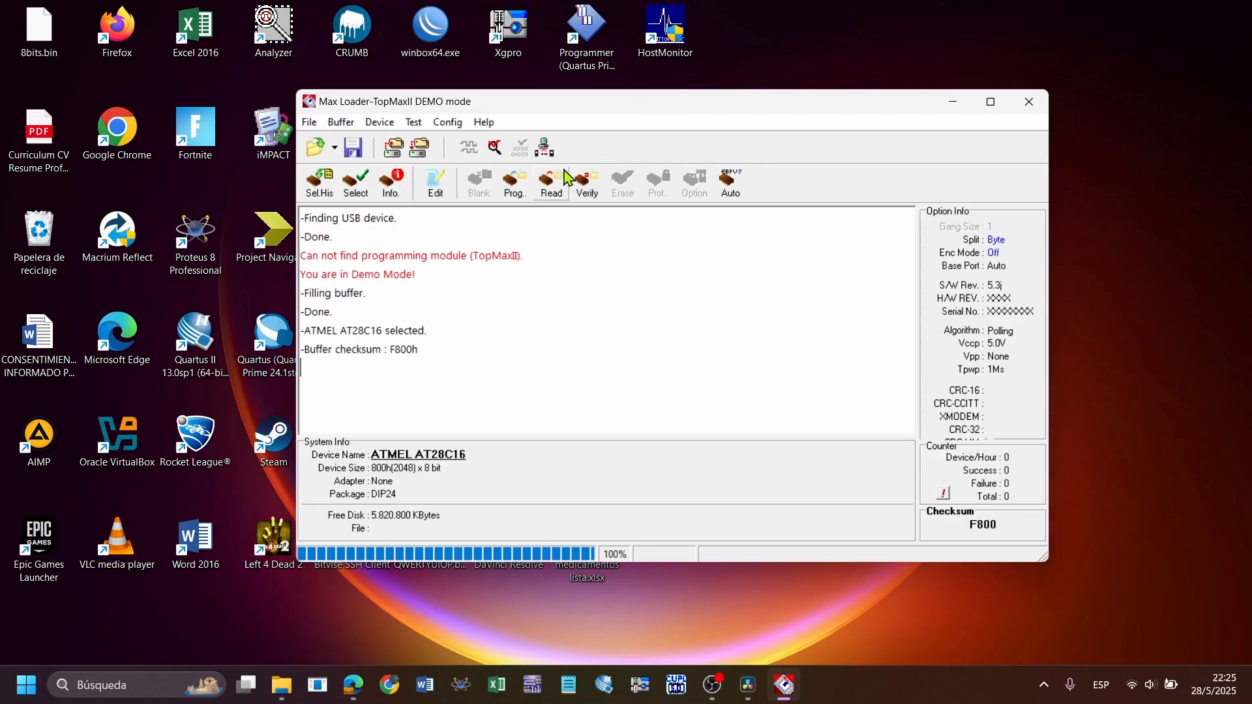
Switch to the MEMORIAS presentation in Canva and review the slides on memory capacity and memory used as combinational logic
mouse_move(369, 699)
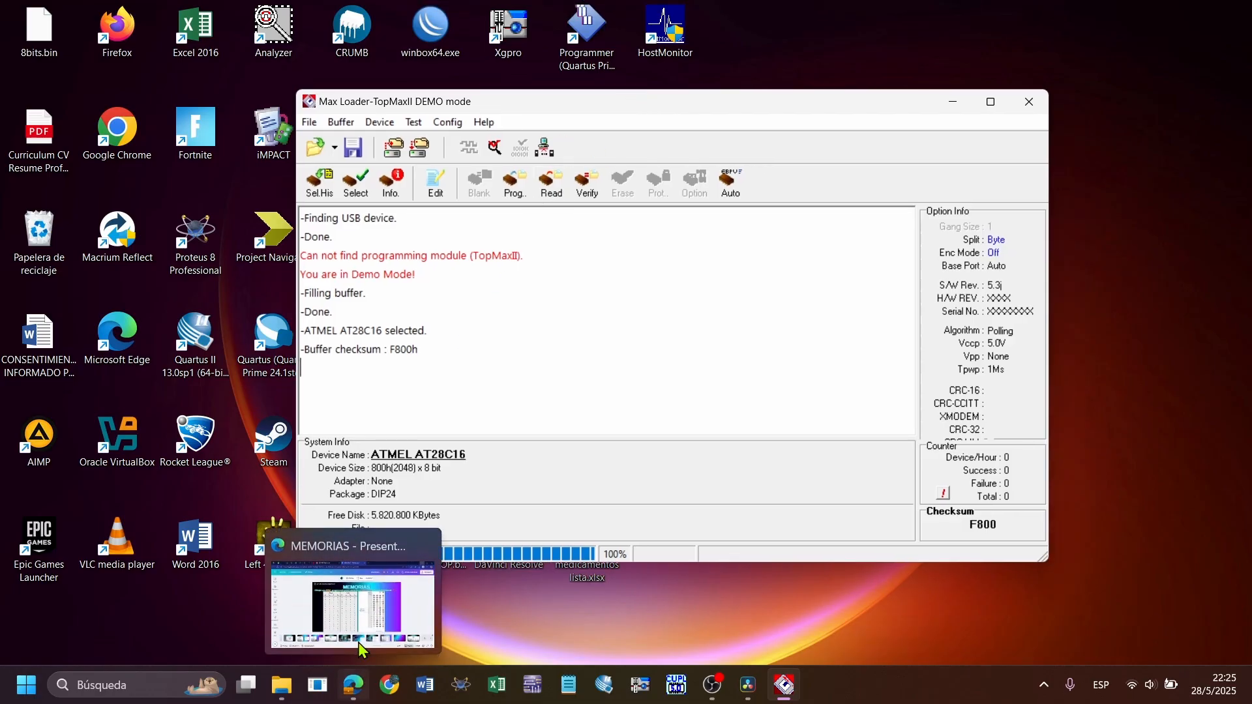
left_click(361, 608)
left_click(360, 608)
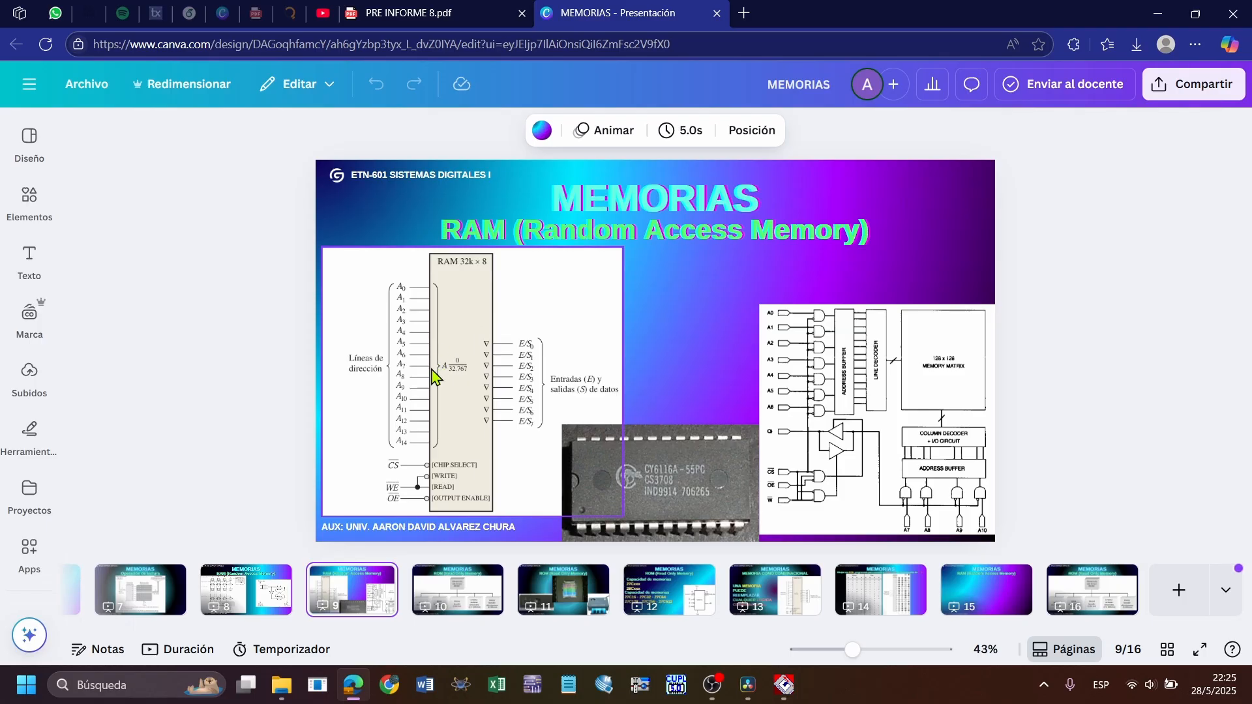
scroll(290, 599, "up", 5)
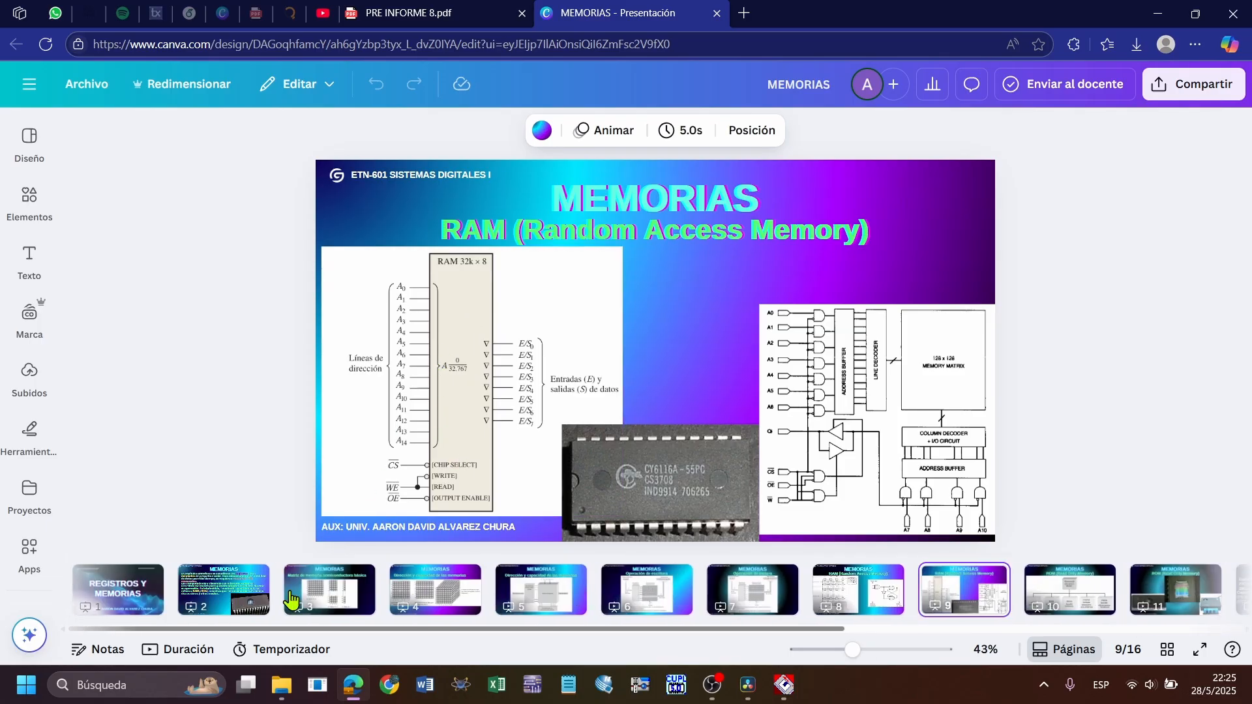
left_click(442, 591)
left_click(583, 599)
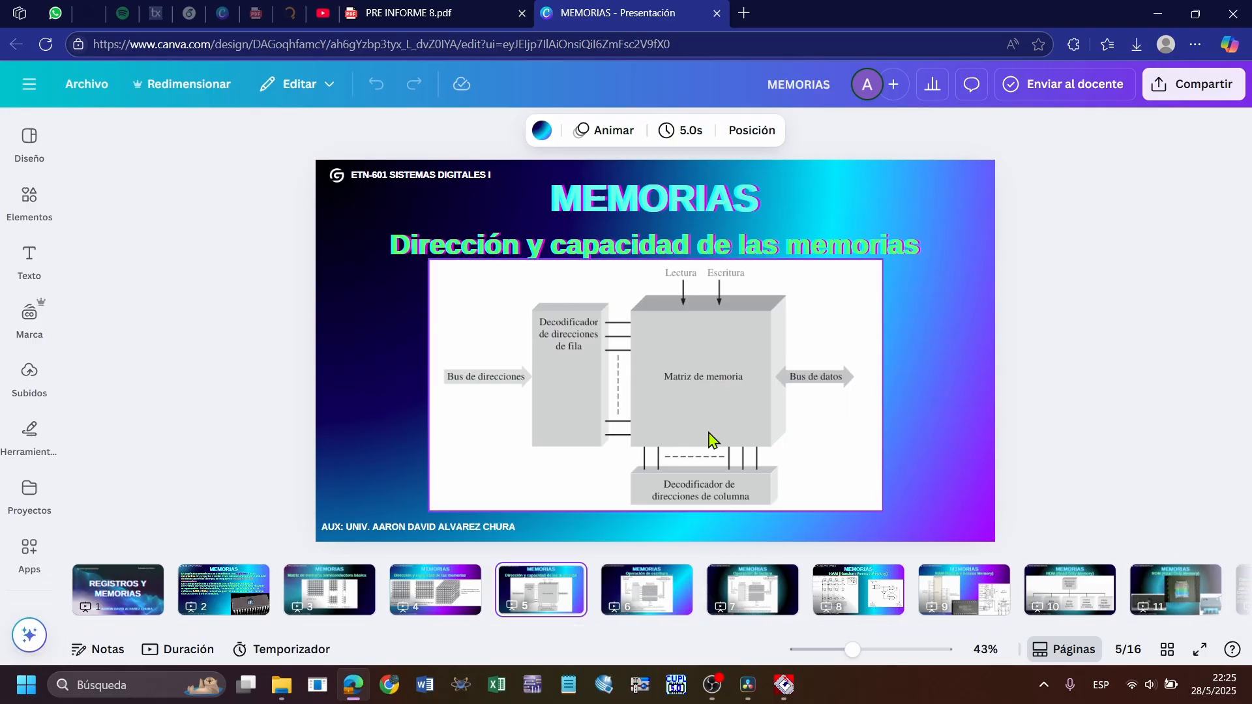
scroll(704, 620, "down", 5)
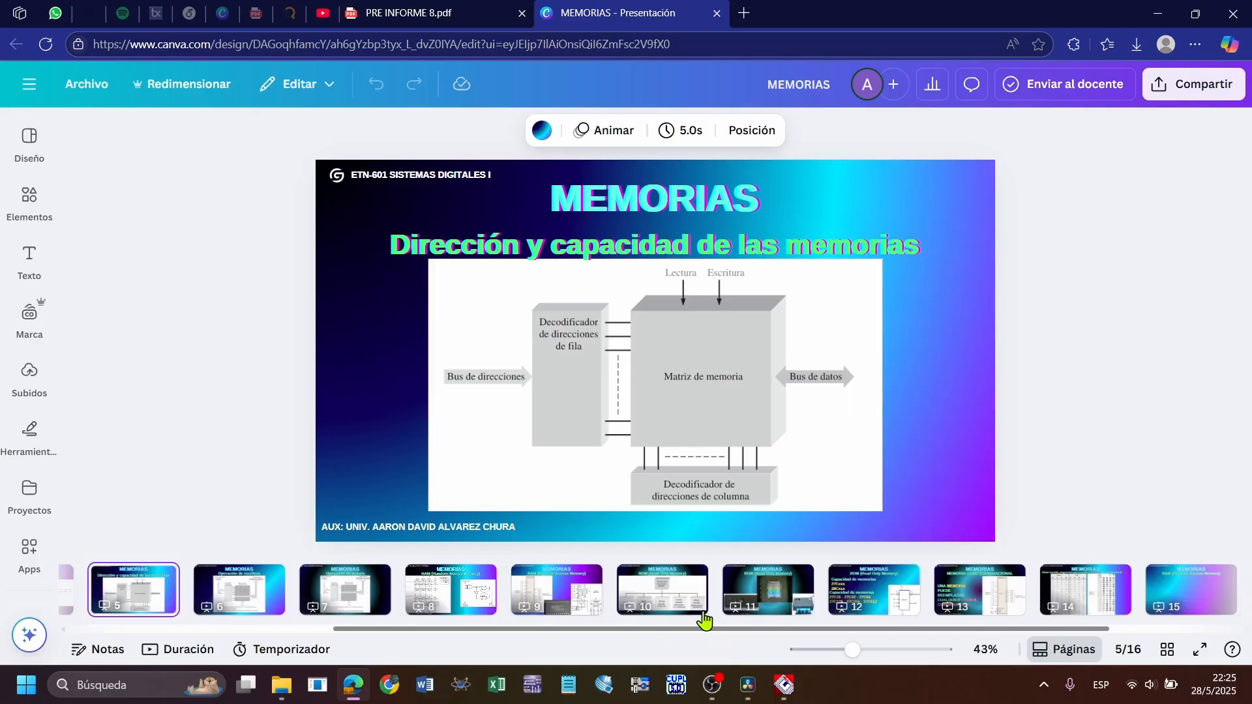
left_click(760, 599)
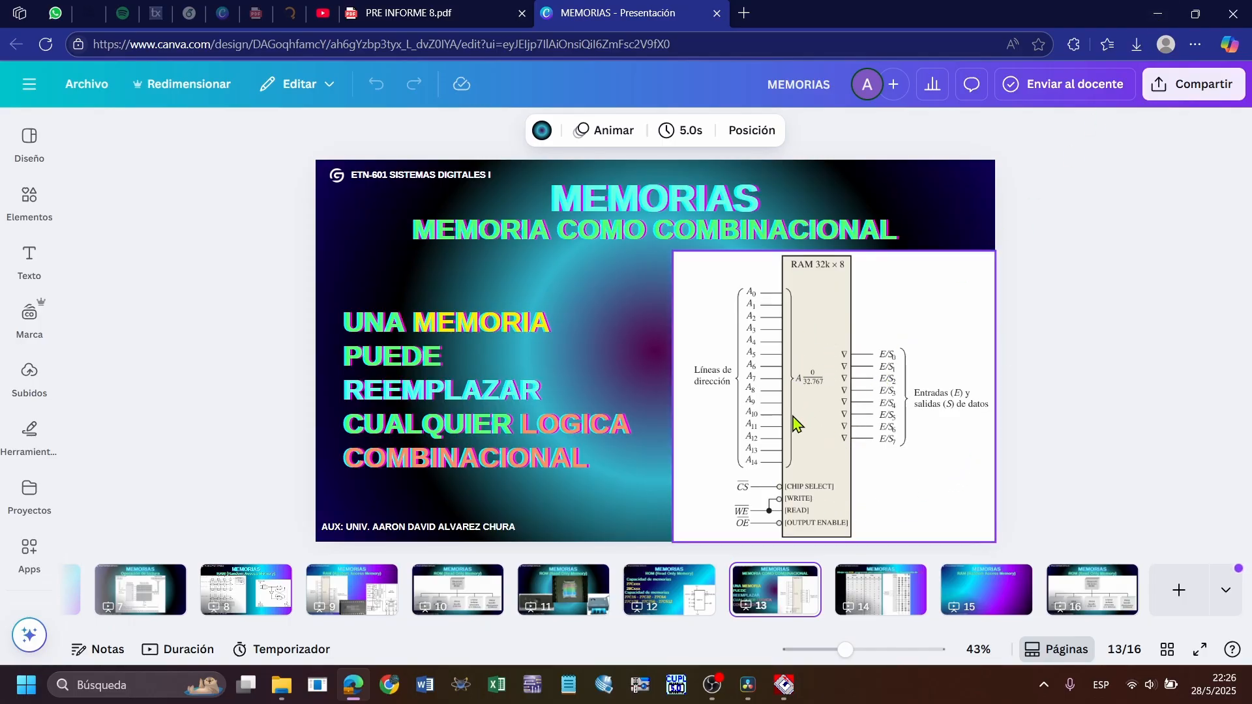
left_click(1158, 20)
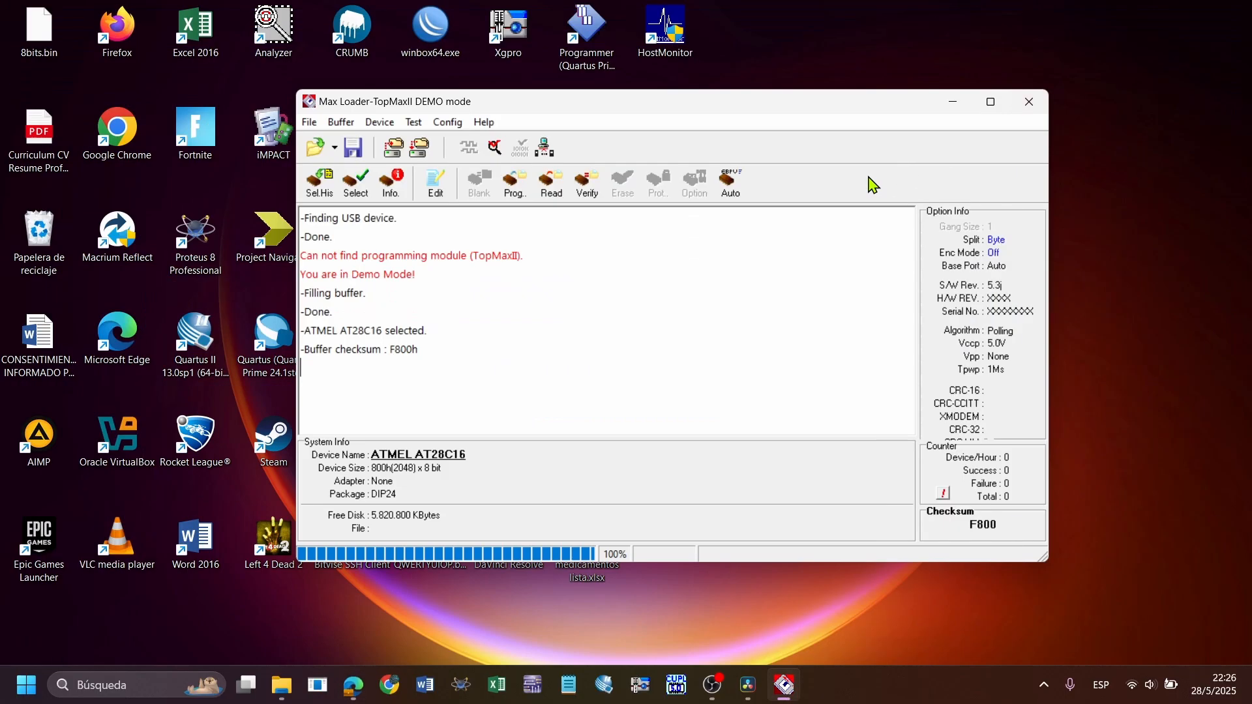
left_click_drag(533, 108, 470, 100)
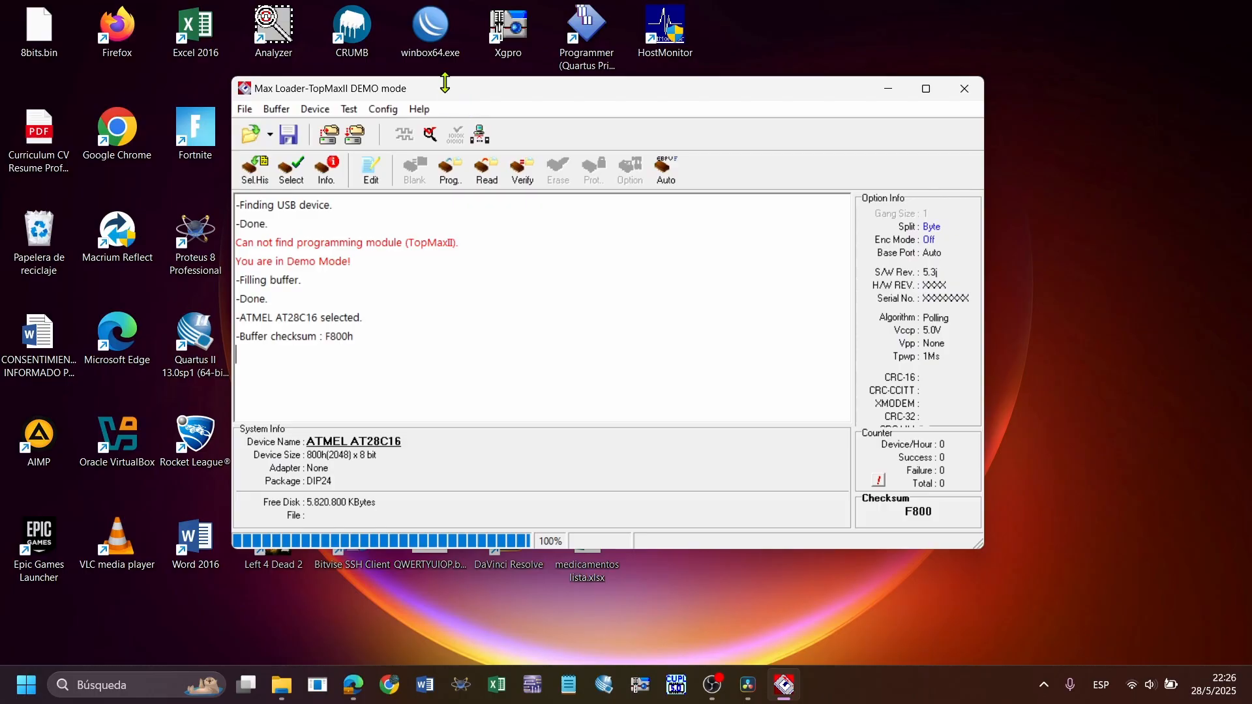
left_click_drag(422, 93, 474, 149)
left_click(504, 240)
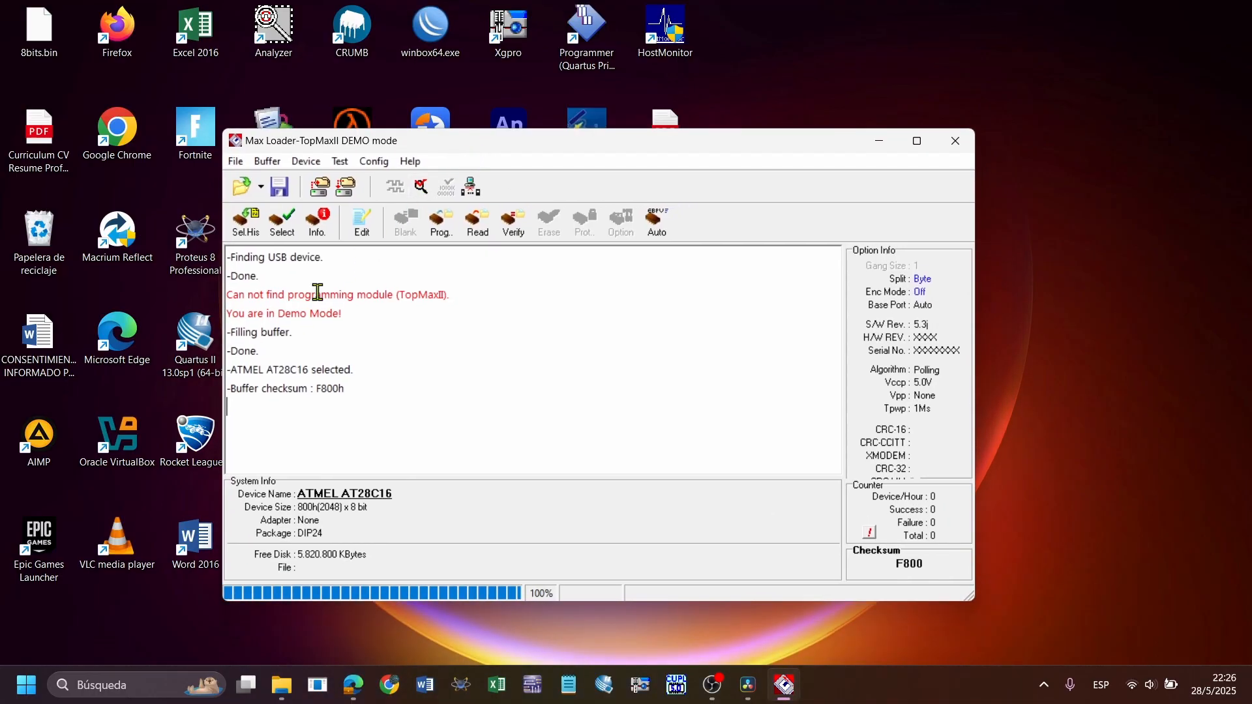
Select the ATMEL AT28C64E in the DIP28 package as the device to program
left_click(282, 222)
left_click_drag(225, 33, 582, 277)
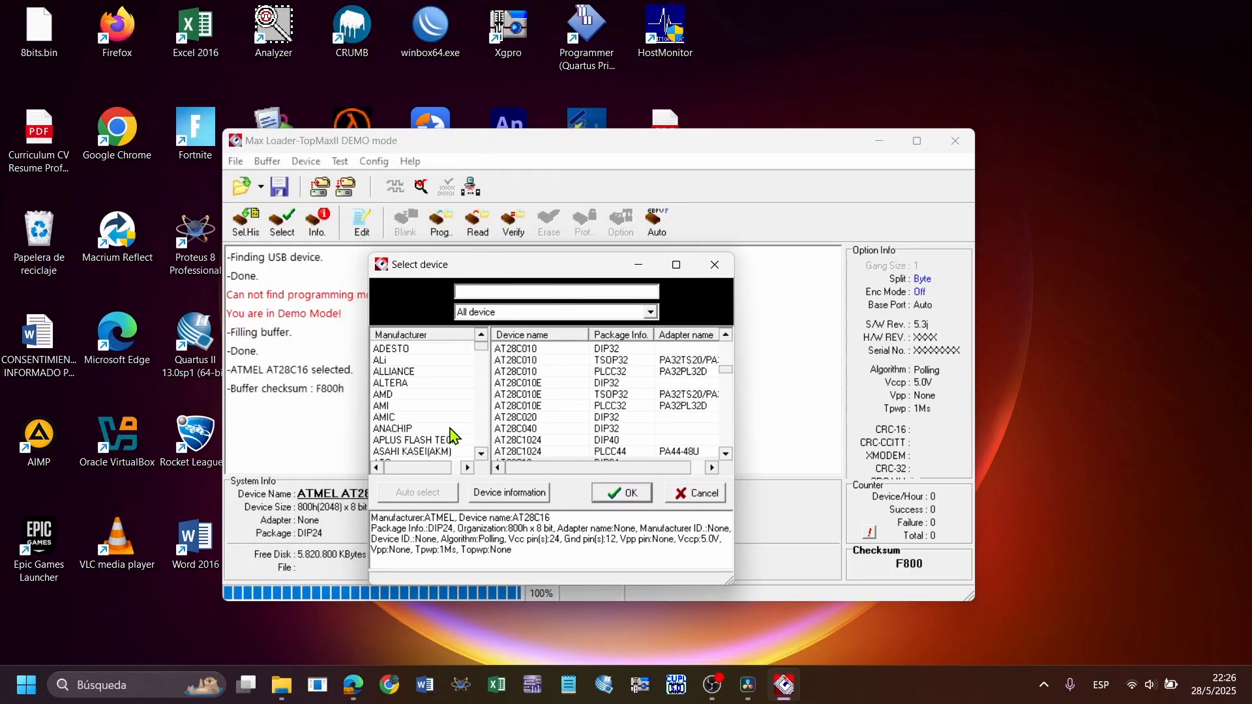
scroll(437, 424, "down", 1)
scroll(391, 373, "down", 1)
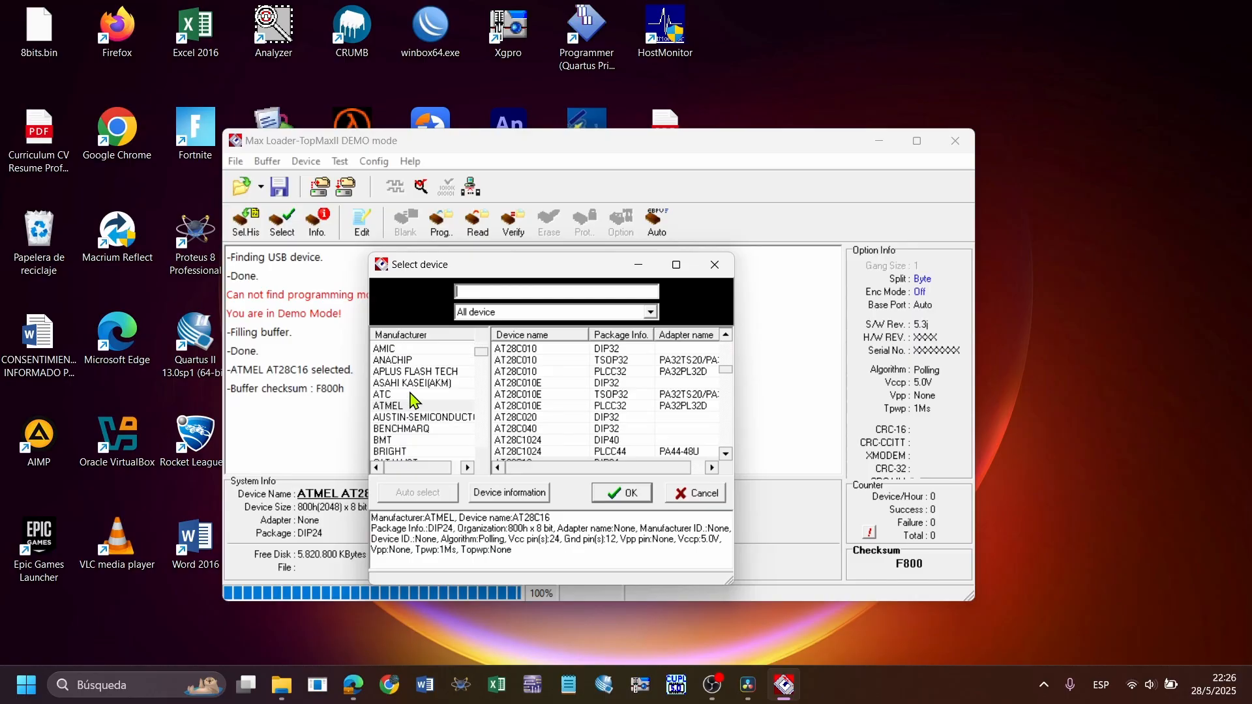
left_click(405, 406)
scroll(548, 398, "down", 5)
scroll(553, 395, "down", 4)
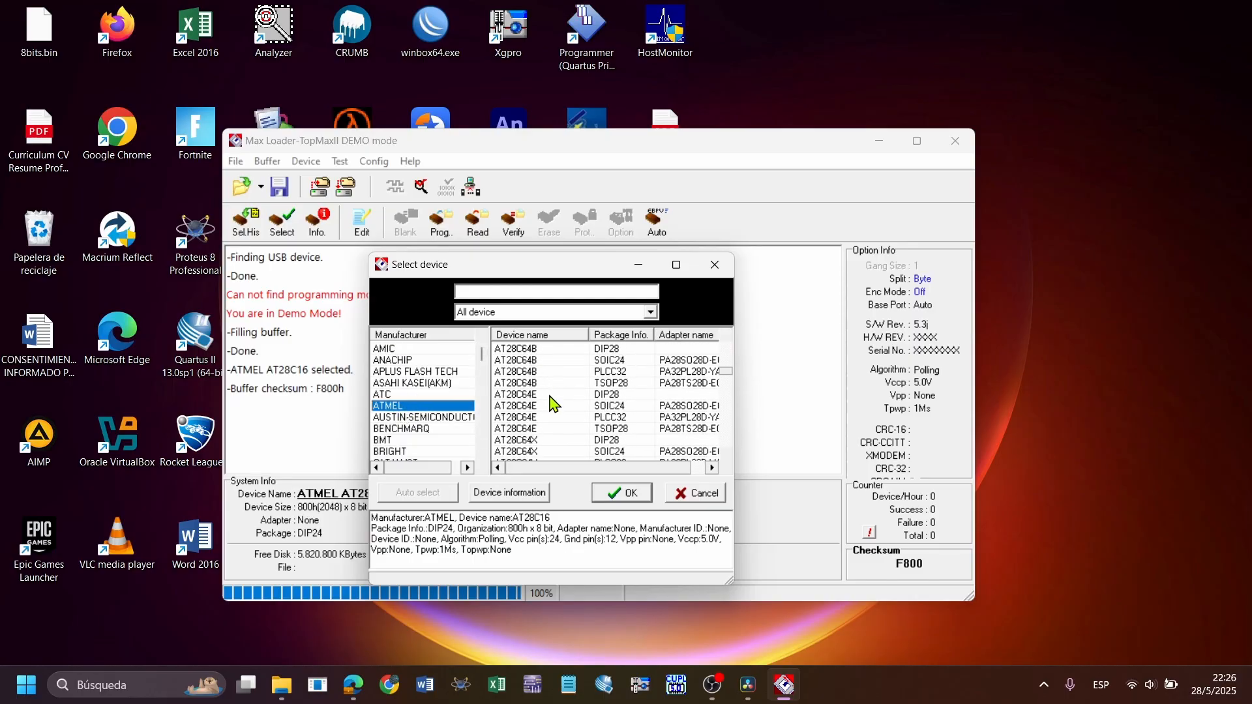
left_click(553, 395)
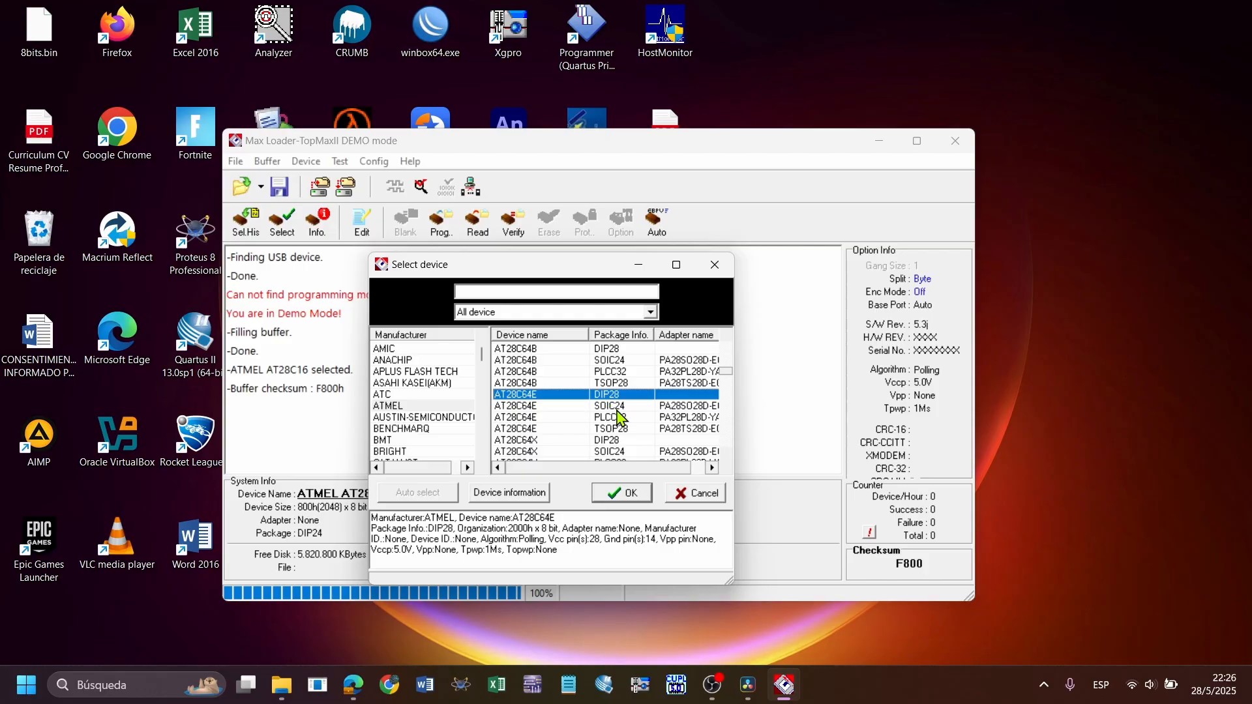
left_click(613, 406)
left_click(621, 398)
left_click(633, 507)
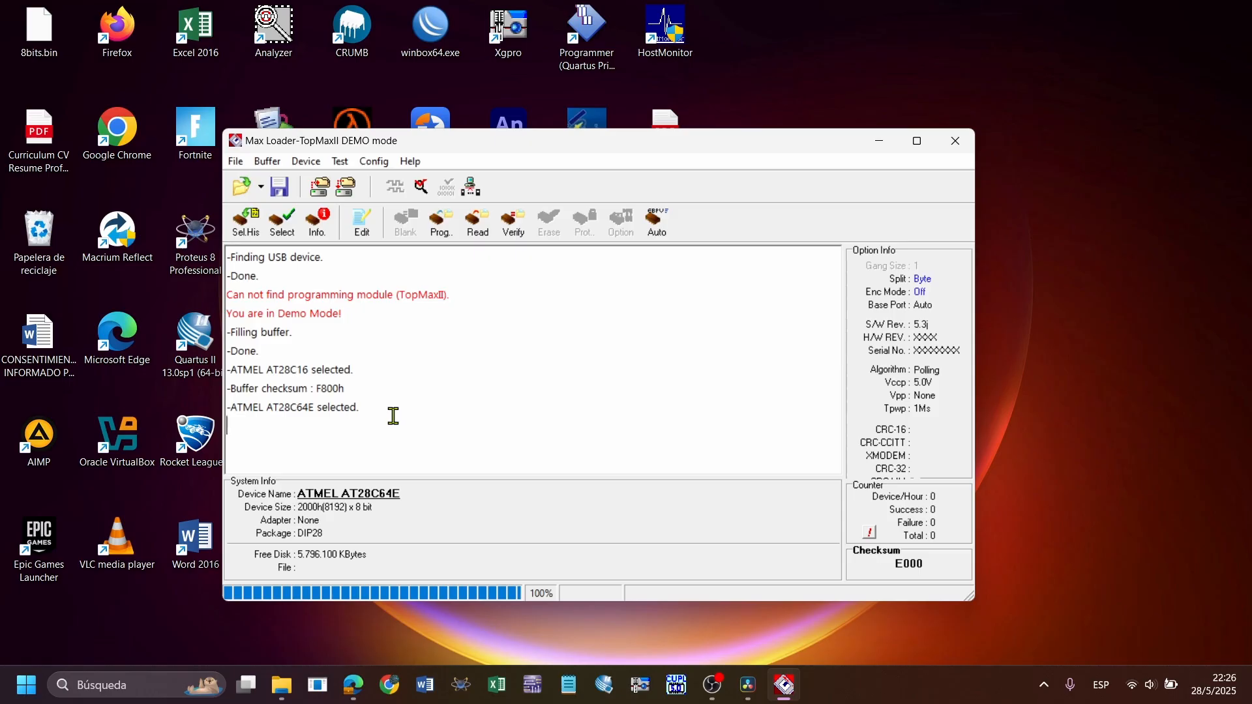
Open the buffer editor and place its window clear of the message log
left_click_drag(394, 413, 228, 253)
left_click(436, 358)
left_click(364, 228)
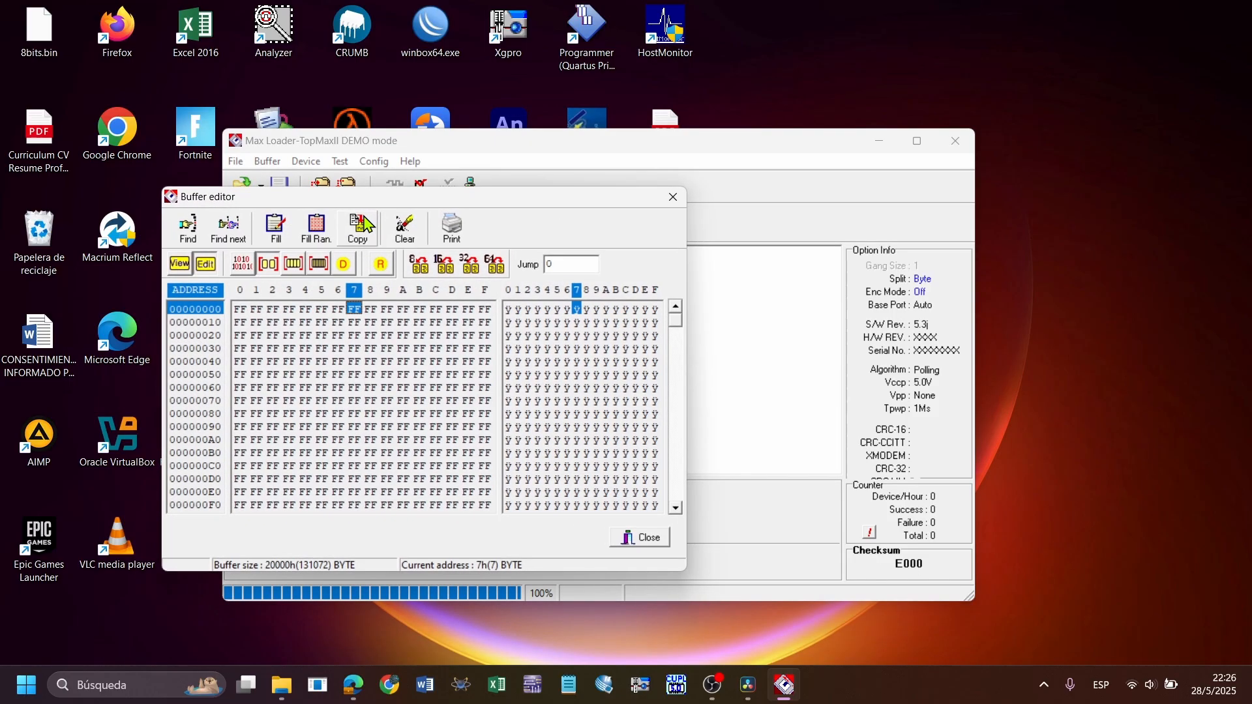
left_click_drag(399, 193, 652, 148)
Show the buffer in binary and enter 10101010, 10101010, 11010101 and 01010101 at addresses 0 to 3
left_click(488, 211)
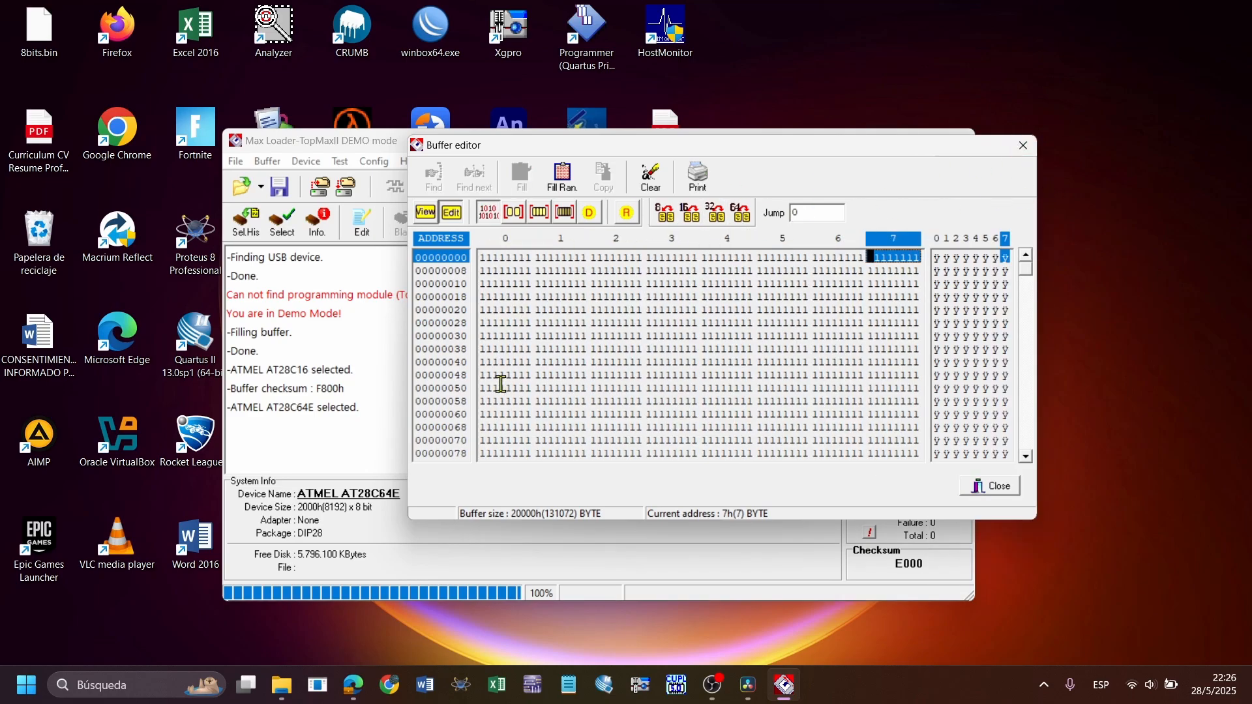
mouse_move(479, 243)
left_mouse_down()
mouse_move(503, 268)
mouse_move(540, 274)
left_mouse_up()
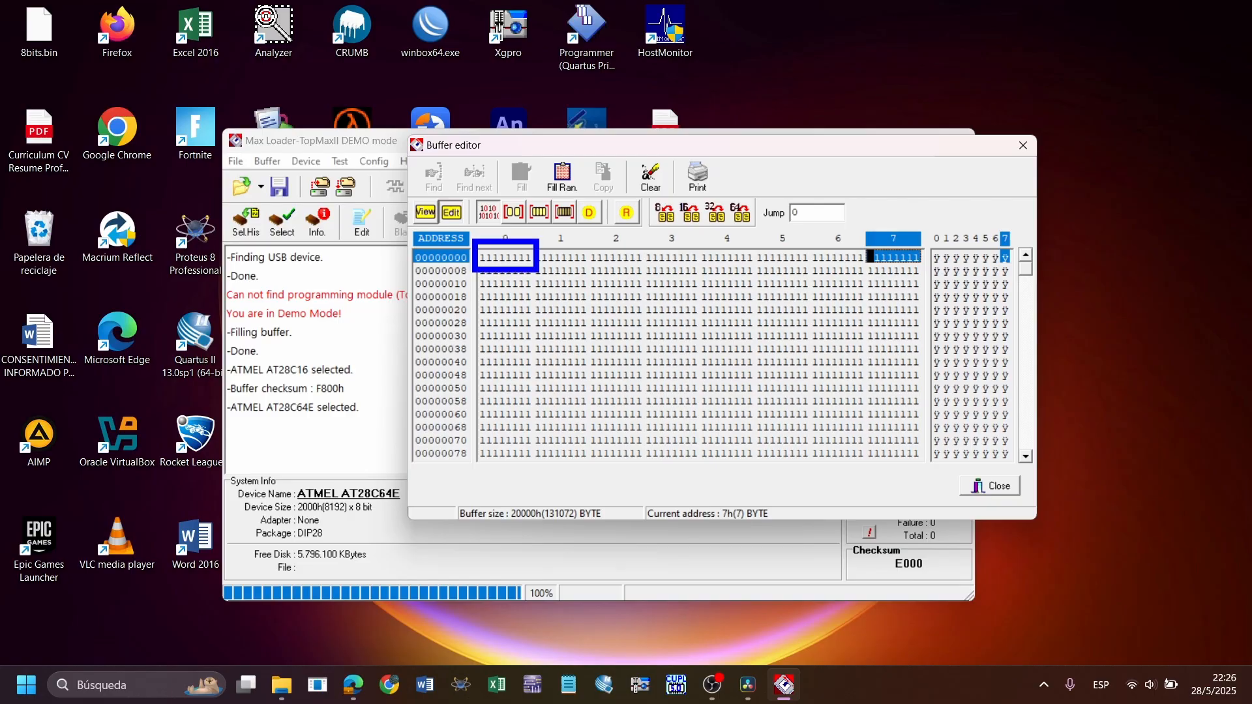
left_click(483, 258)
type("10101010 ")
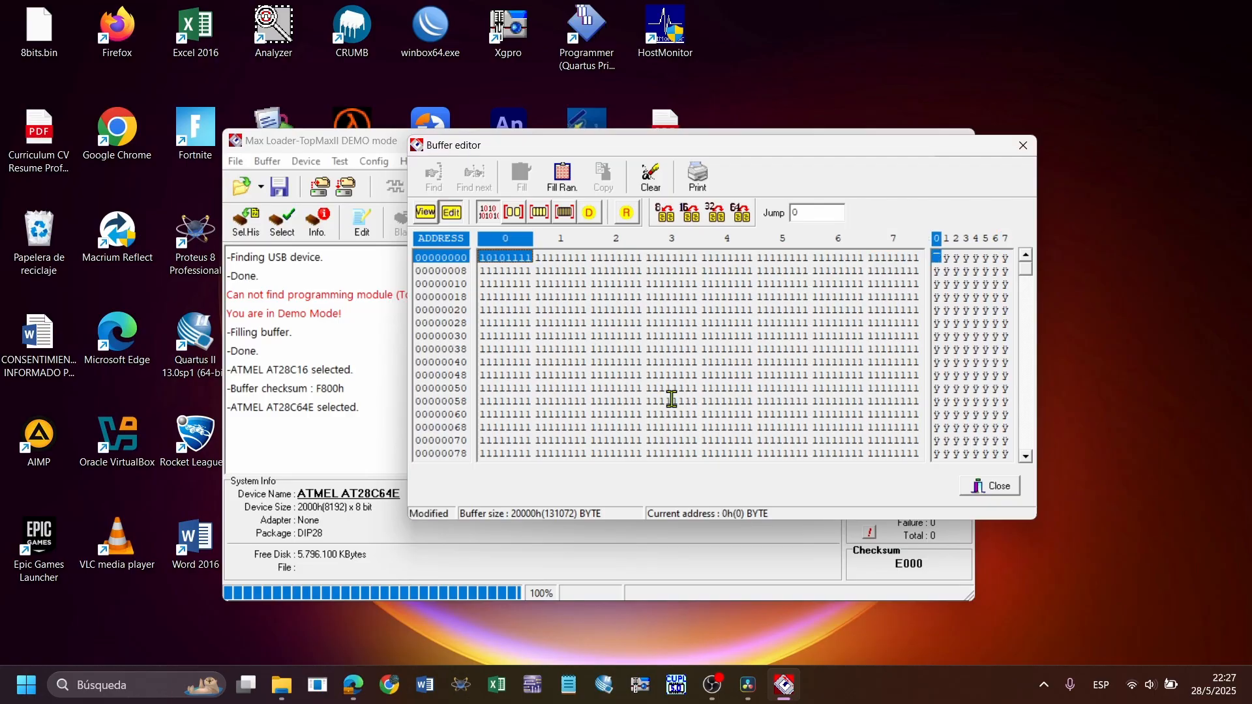
type("10101010 11010101 ")
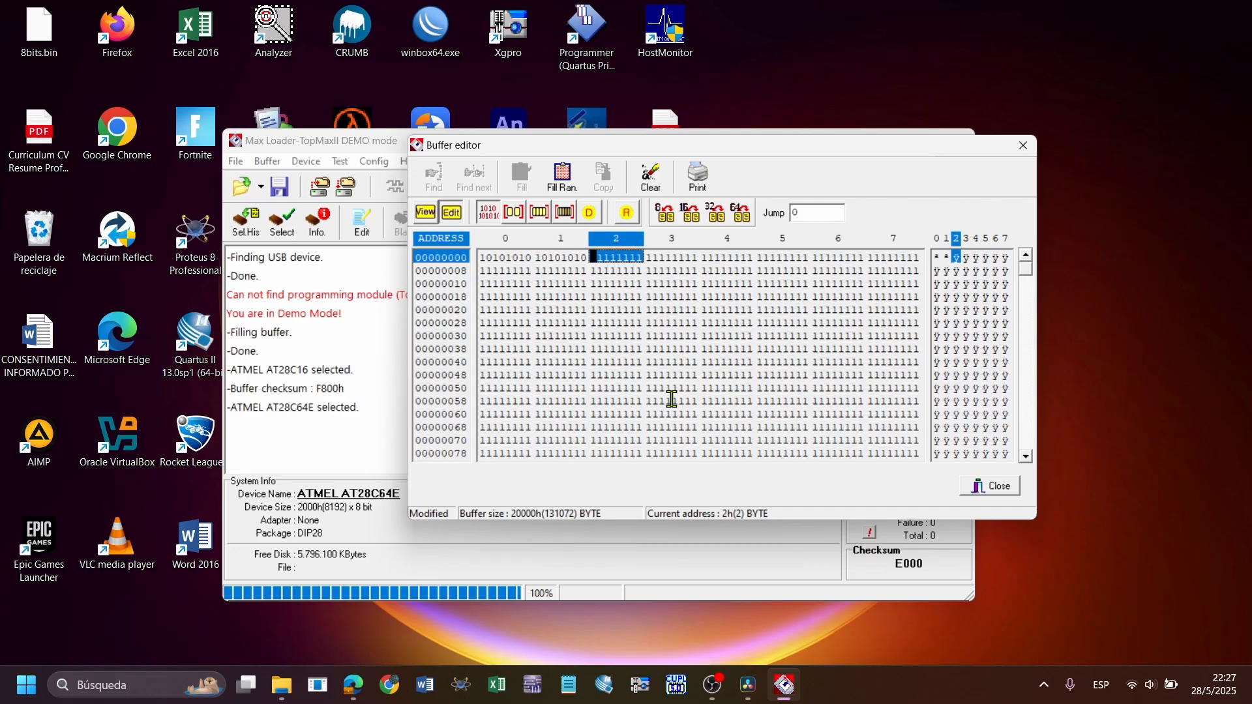
type("01010101")
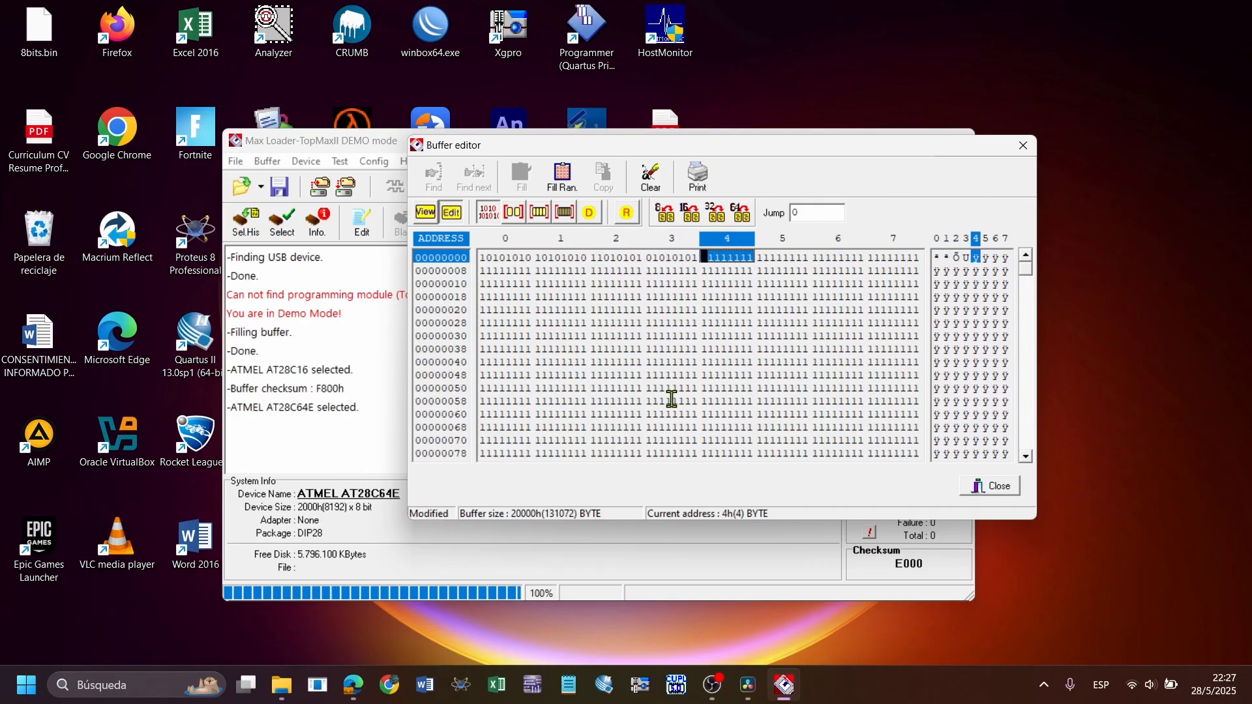
left_click(672, 399)
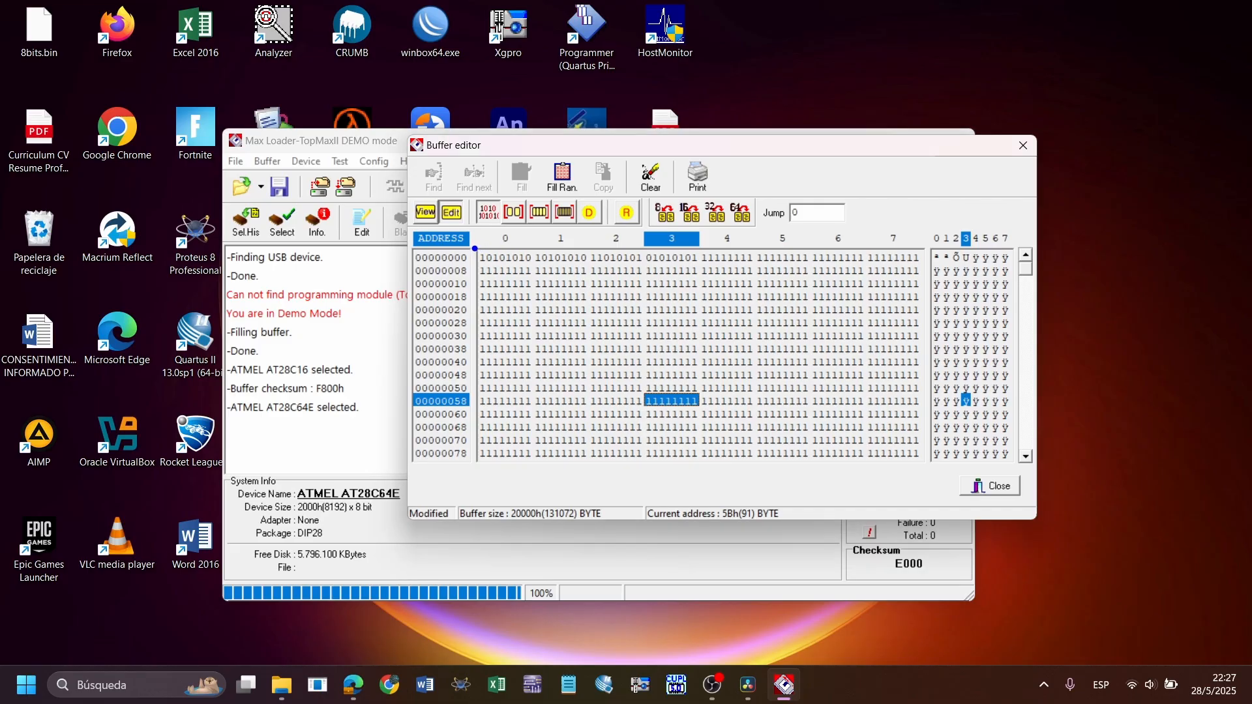
mouse_move(475, 249)
left_mouse_down()
mouse_move(513, 268)
mouse_move(490, 84)
mouse_move(488, 133)
left_mouse_up()
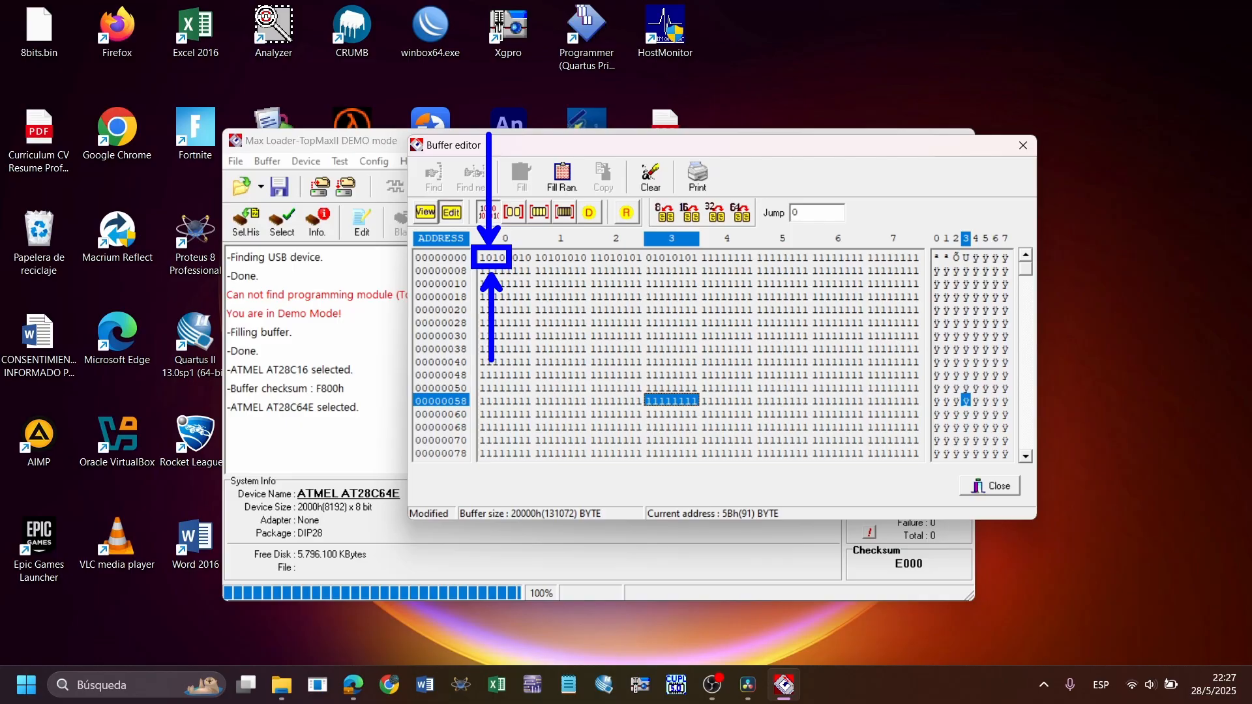
key("Escape")
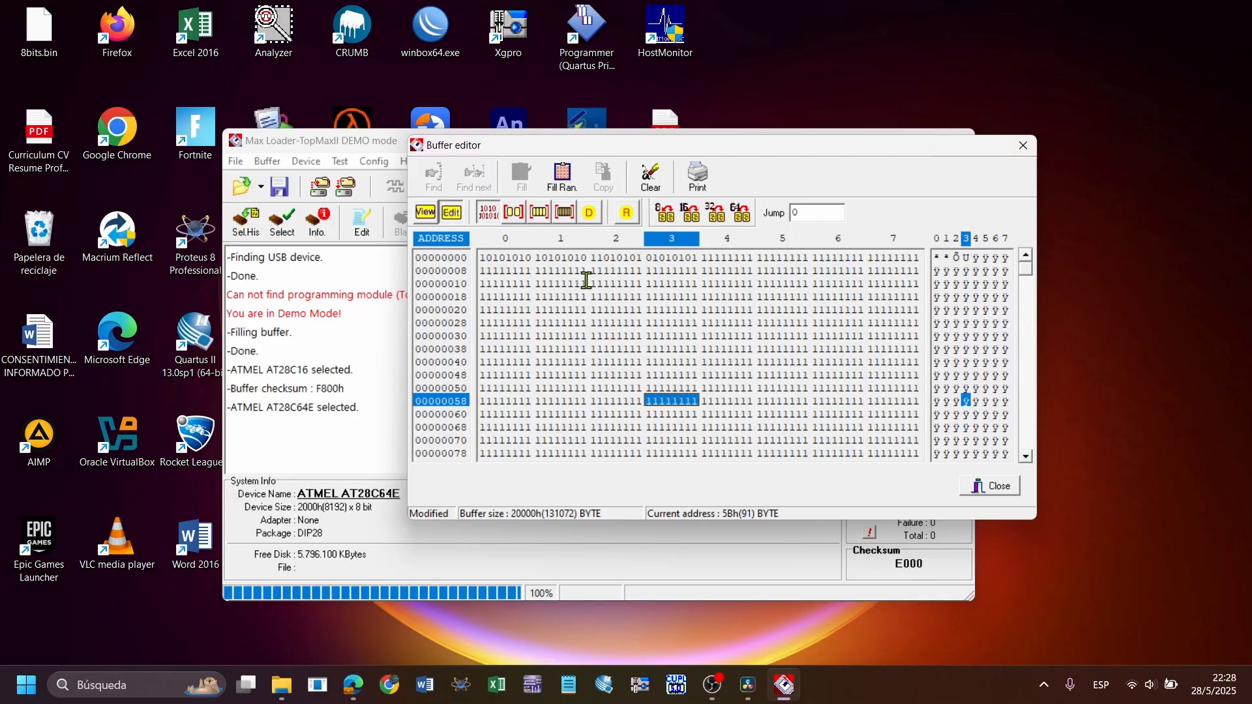
key("ctrl+2")
mouse_move(471, 246)
left_mouse_down()
mouse_move(552, 274)
mouse_move(537, 269)
left_mouse_up()
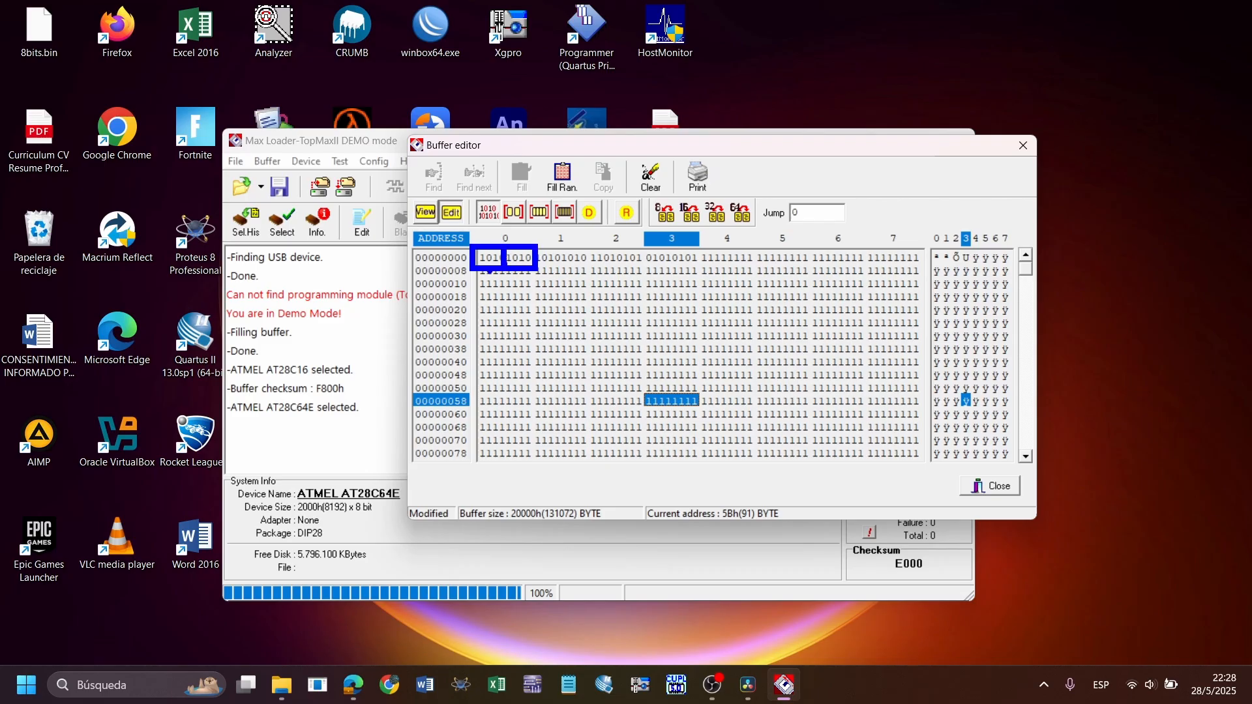
left_click_drag(491, 272, 489, 336)
left_click_drag(519, 270, 527, 344)
key("Escape")
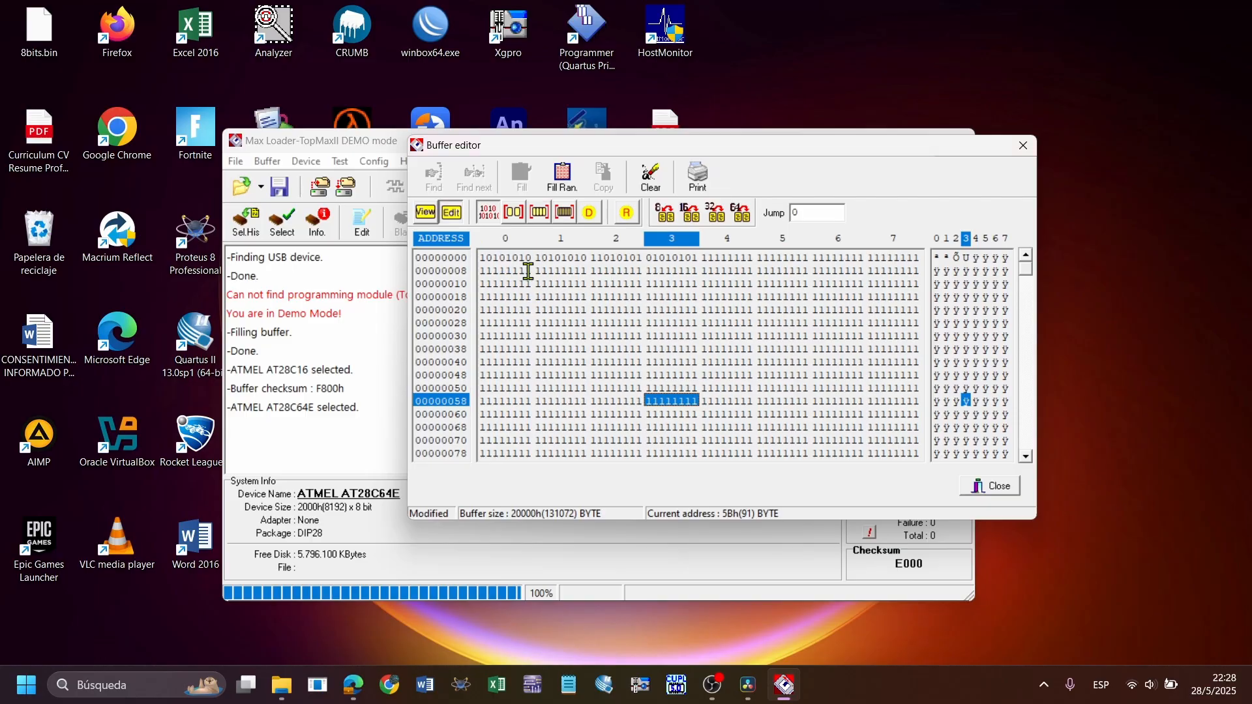
Show the buffer as hexadecimal bytes and enter 01, 56, 51, 91, AF and FF starting at address 0
left_click(514, 212)
left_click(485, 258)
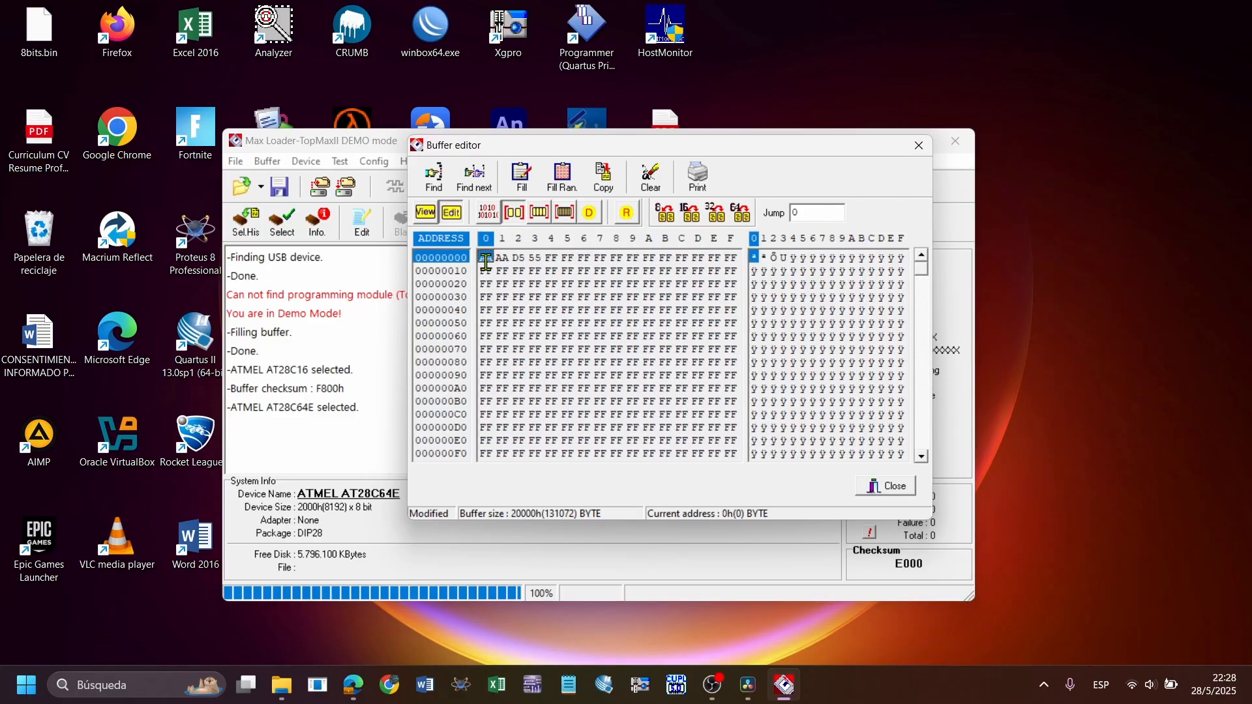
mouse_move(746, 699)
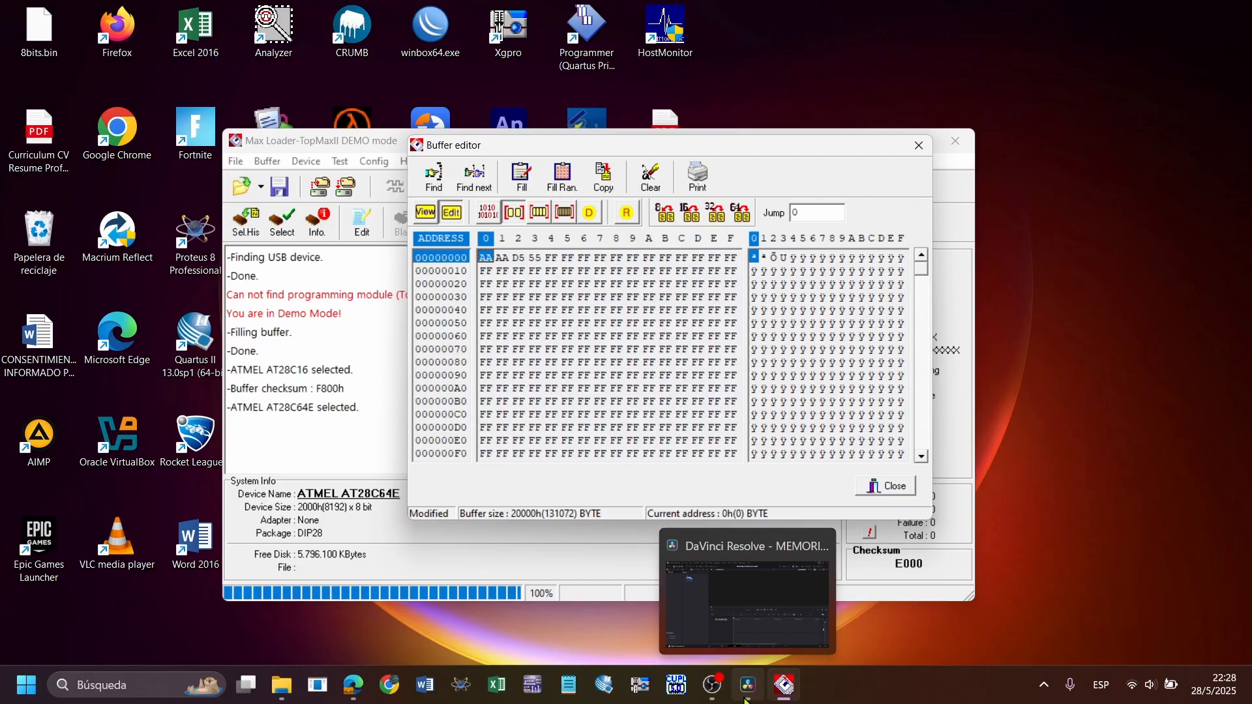
type("0")
type("1 56 51 9")
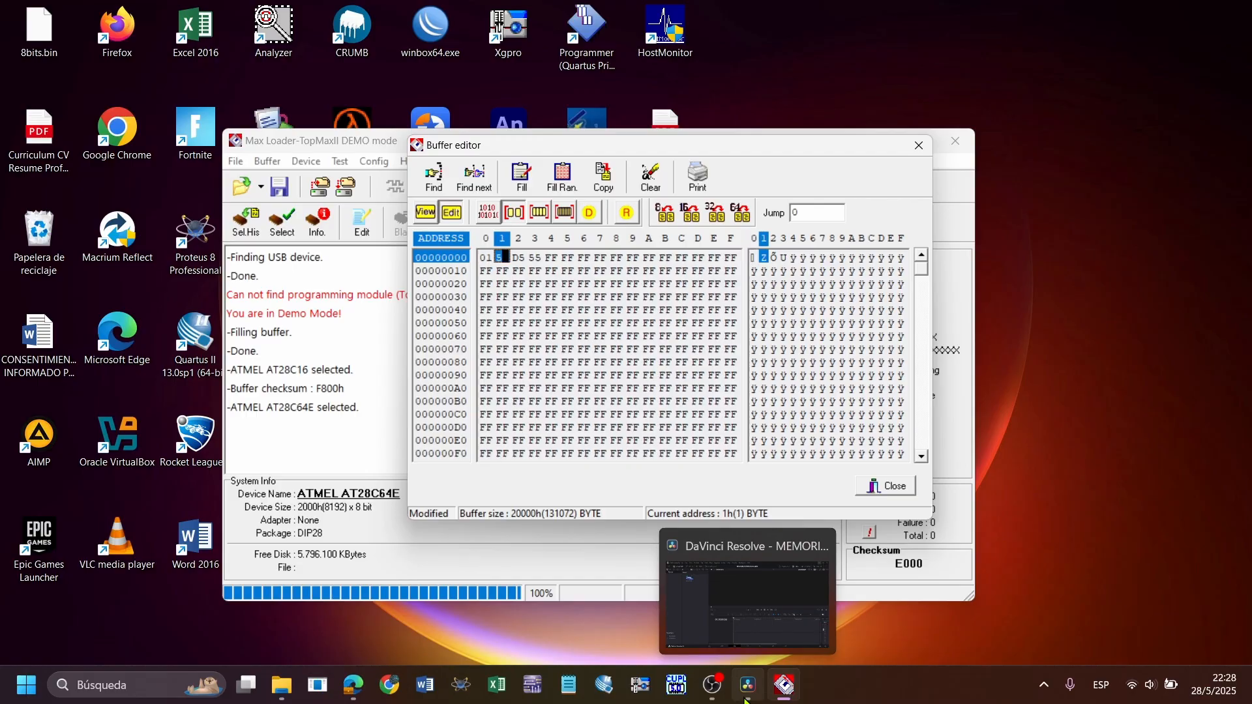
type("1 AF ")
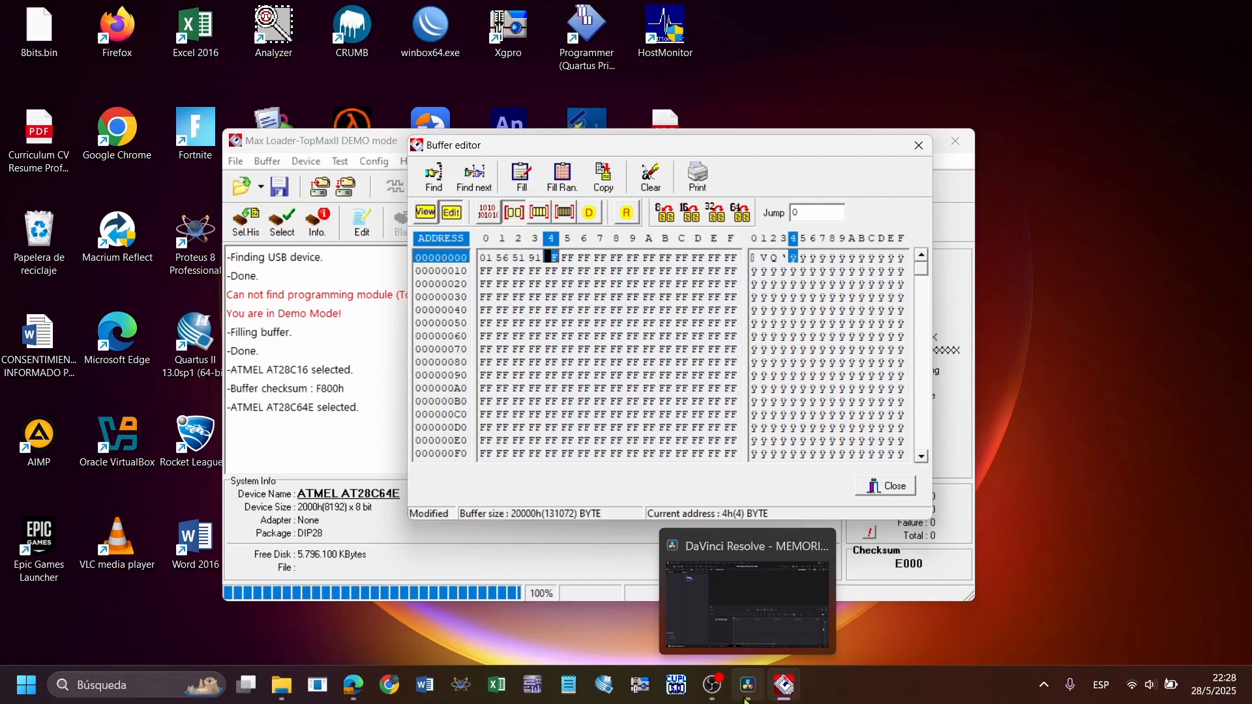
type("FF ")
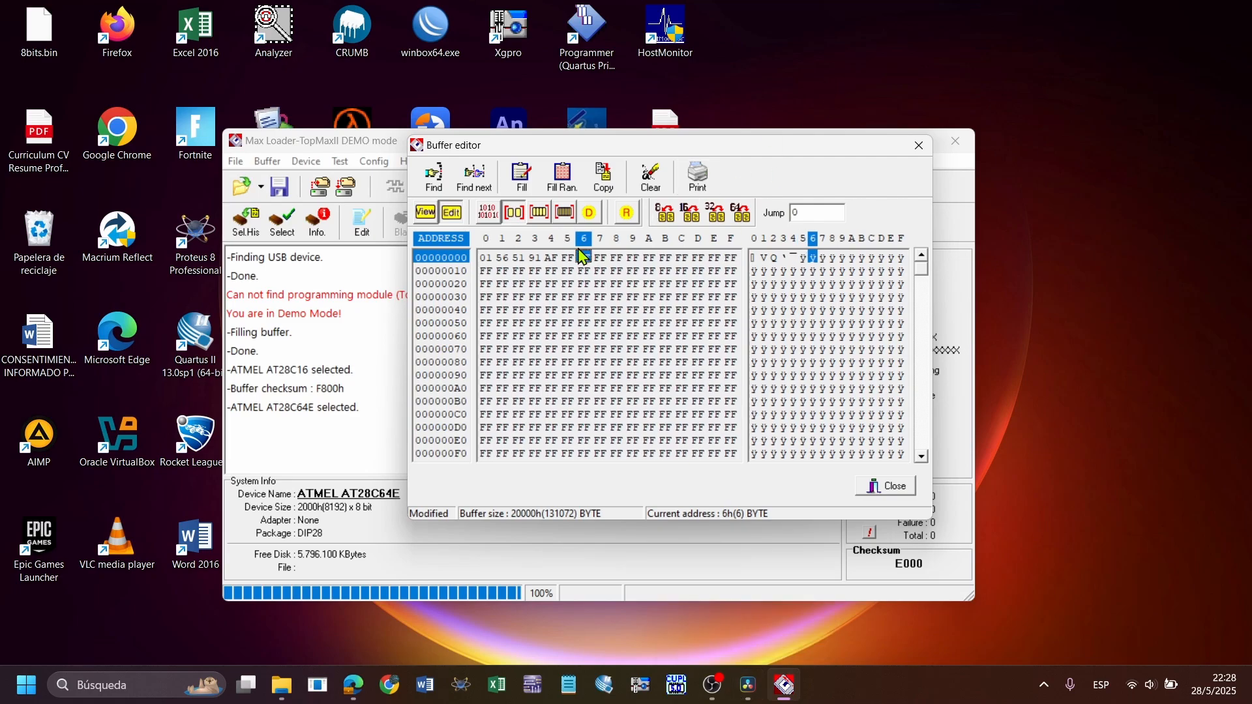
type("F FF")
Clear the whole buffer and put the editing cursor on the byte at address 0
left_click(648, 190)
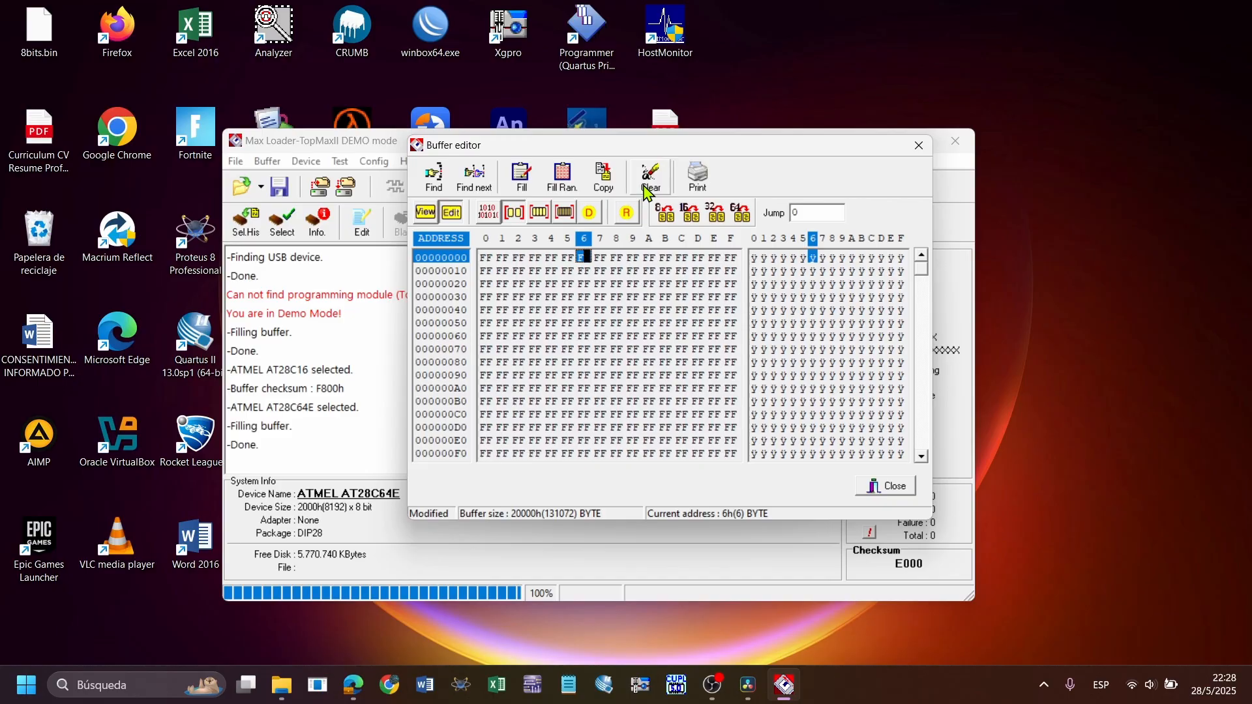
left_click(647, 190)
left_click(648, 191)
left_click(648, 191)
left_click(647, 191)
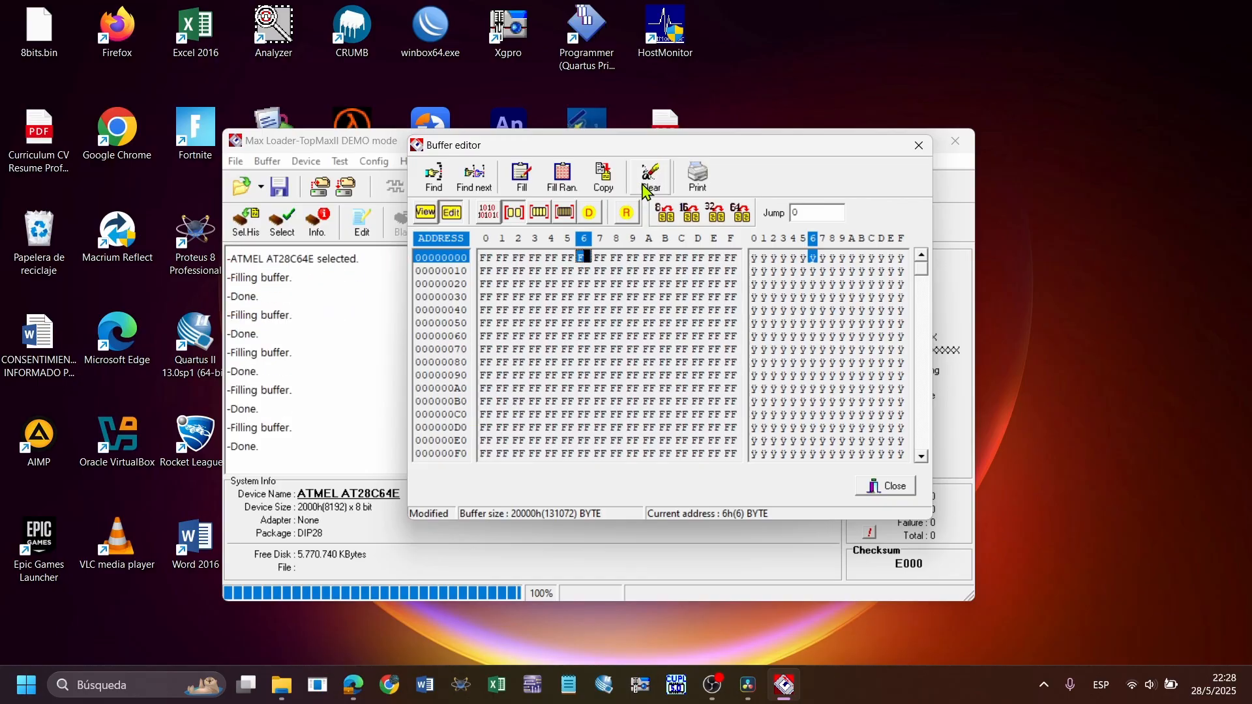
left_click(558, 324)
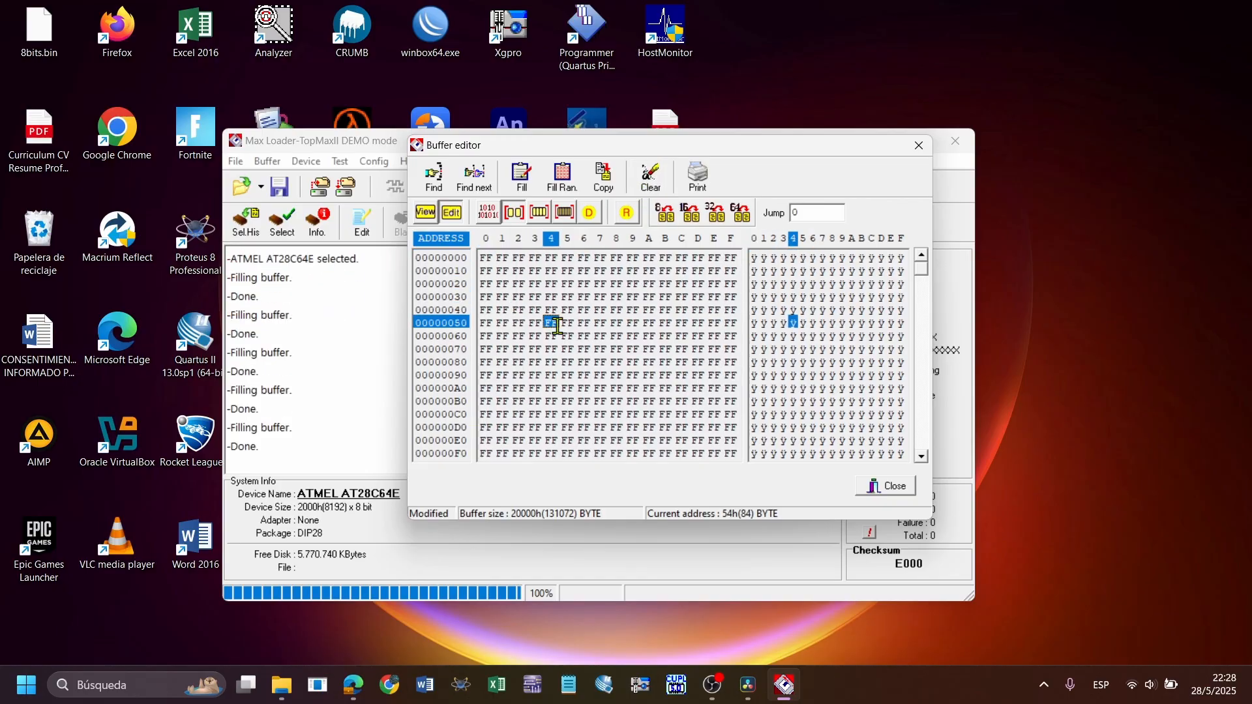
left_click(649, 310)
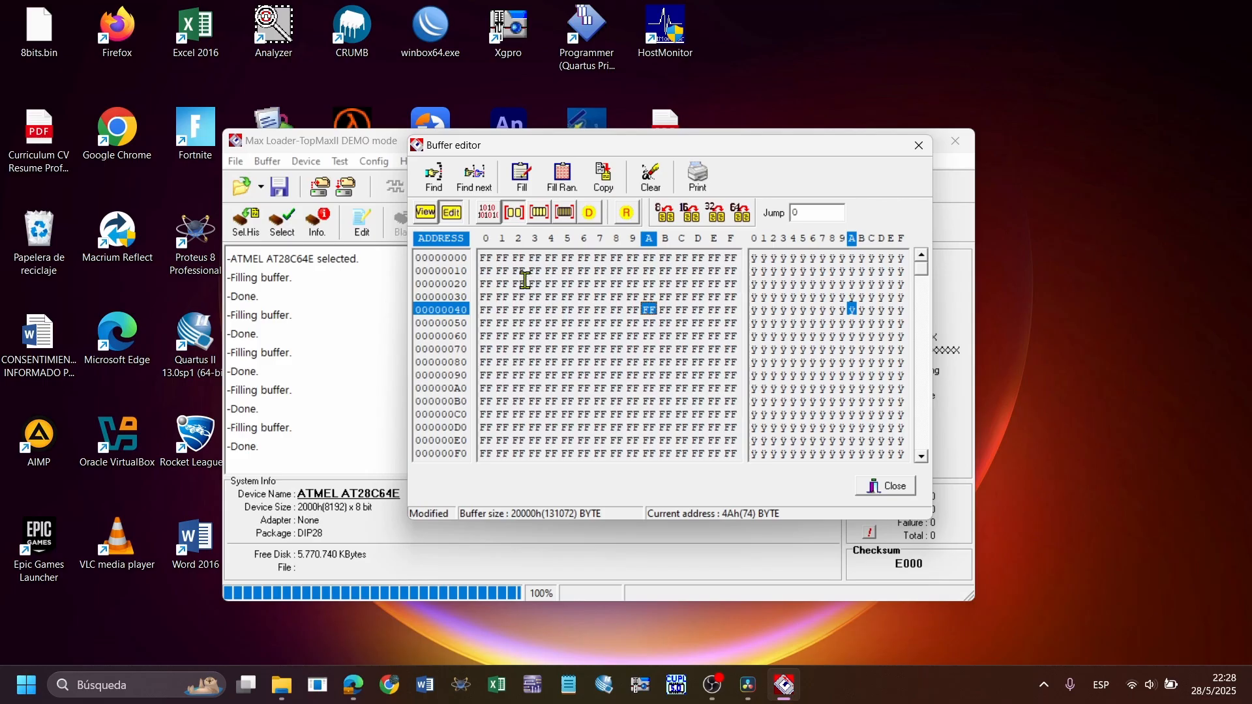
left_click(484, 258)
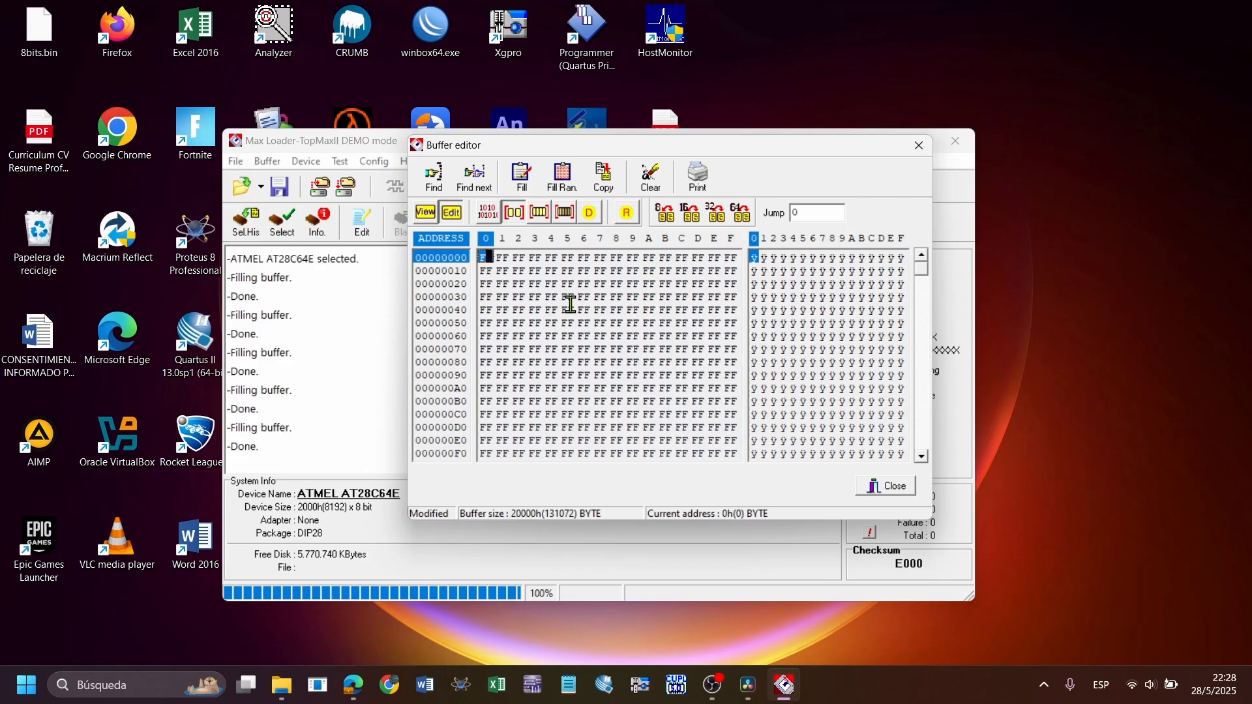
left_click(650, 178)
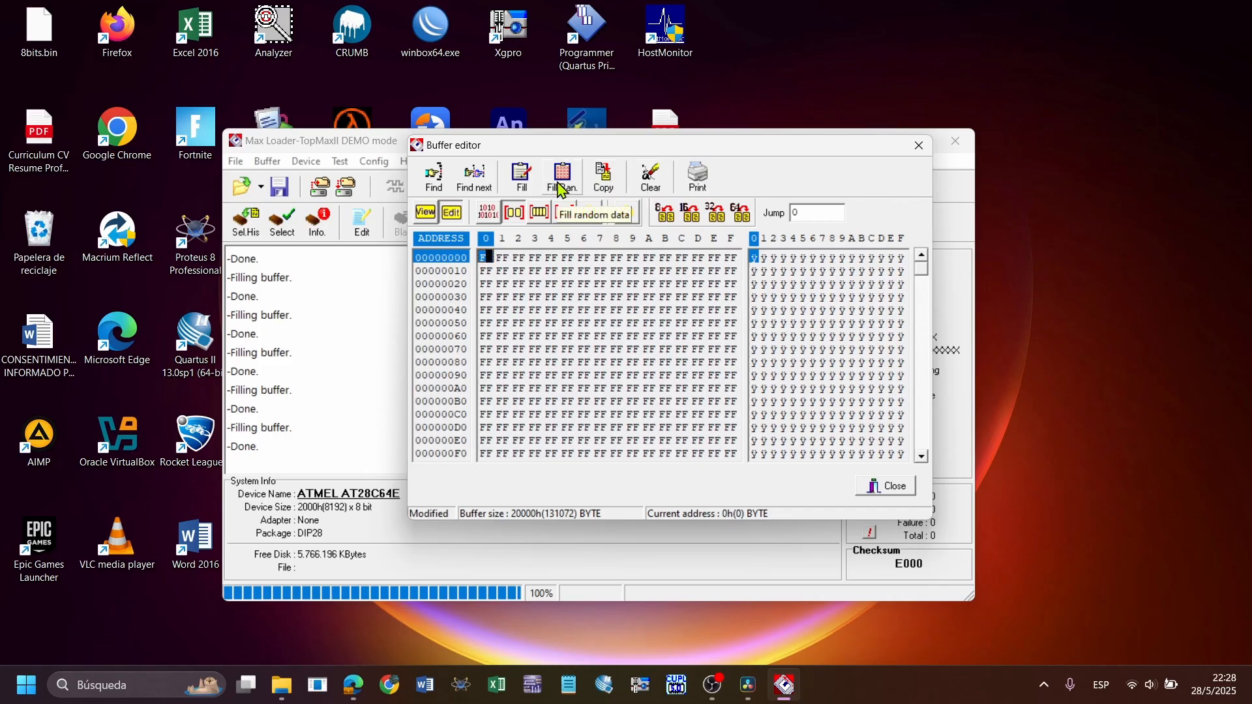
Fill the whole buffer with random data and overwrite addresses 0 to 10 with the byte 45
left_click(561, 190)
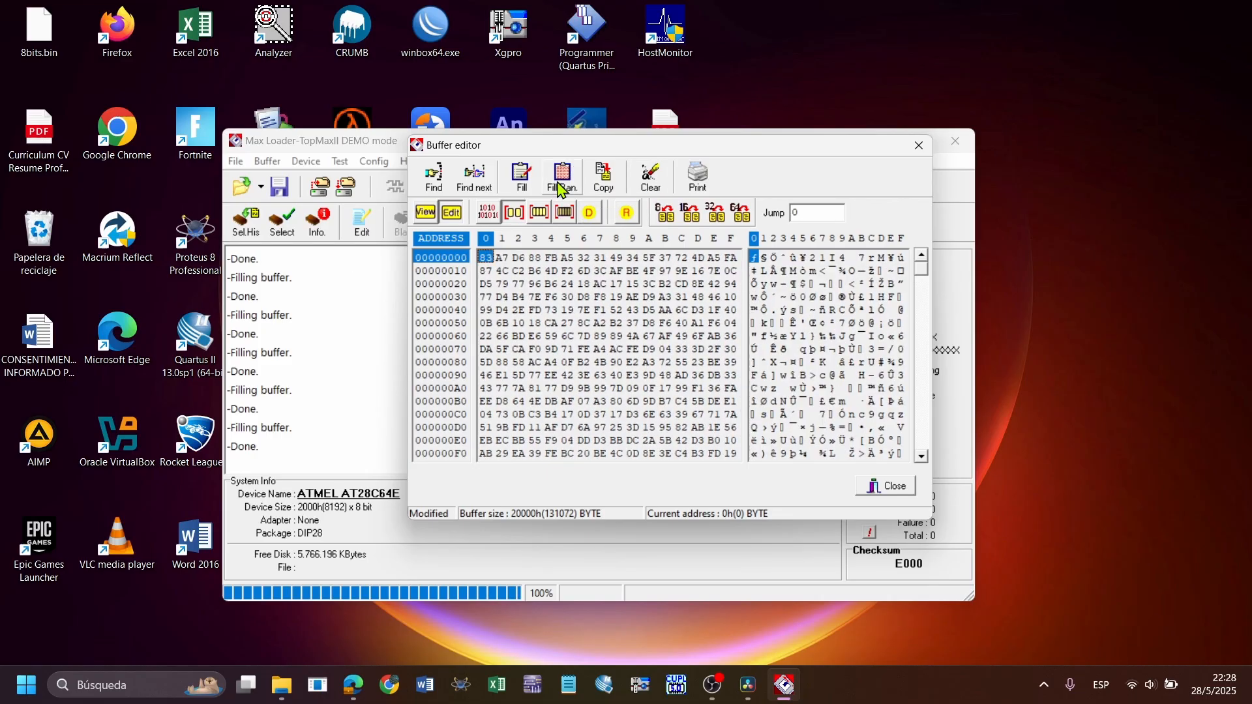
left_click(523, 175)
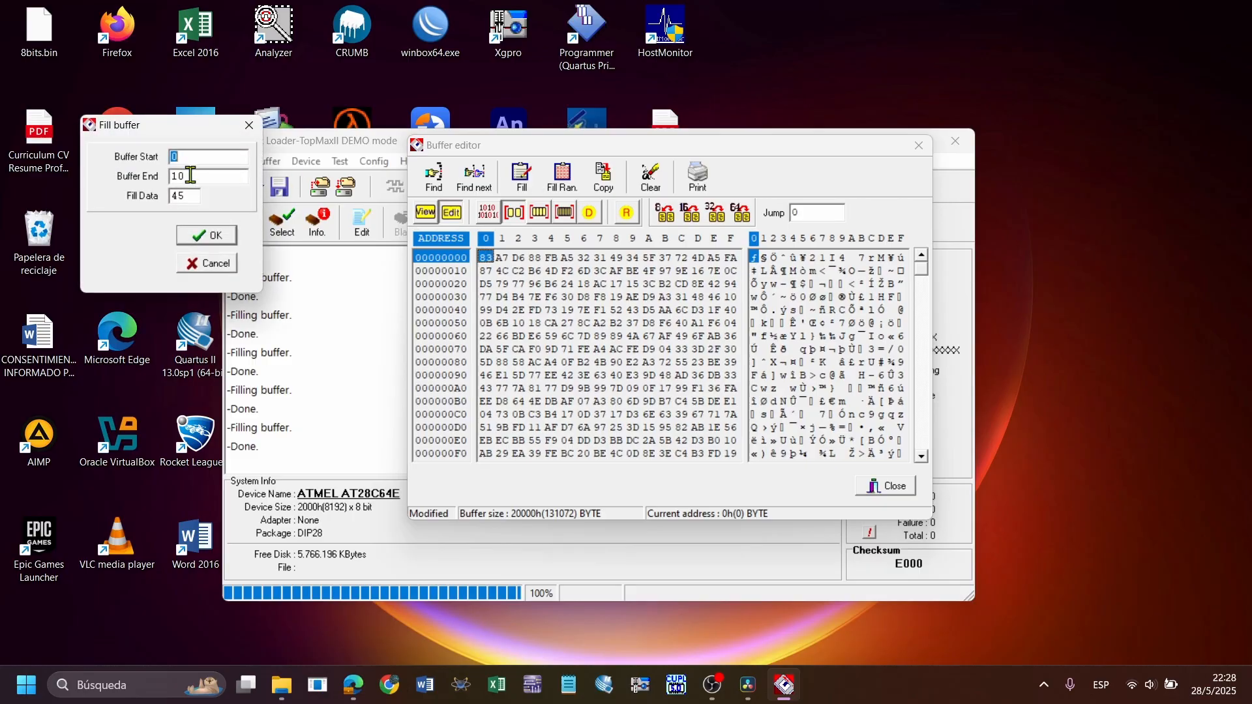
left_click(201, 177)
left_click(192, 154)
left_click_drag(225, 177, 170, 171)
key("Tab")
left_click(218, 242)
left_click(566, 296)
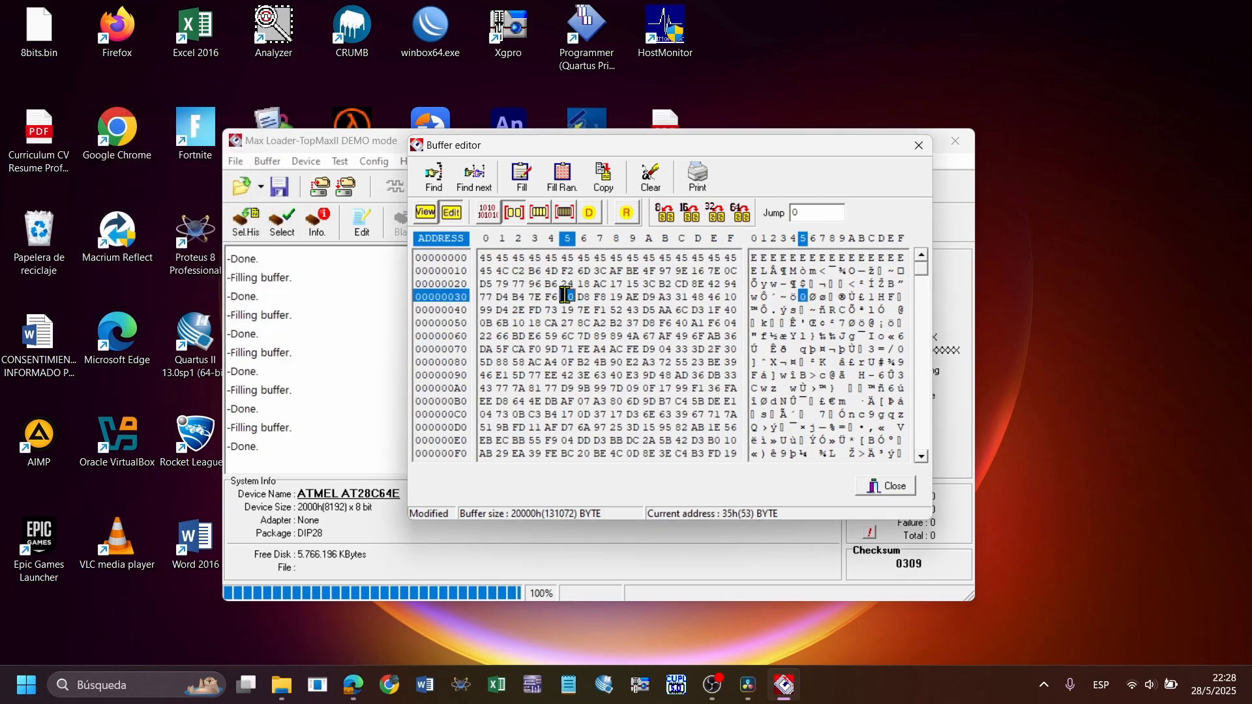
Move the editing cursor through the filled bytes in the first row, from address 0 to address A
left_click(484, 259)
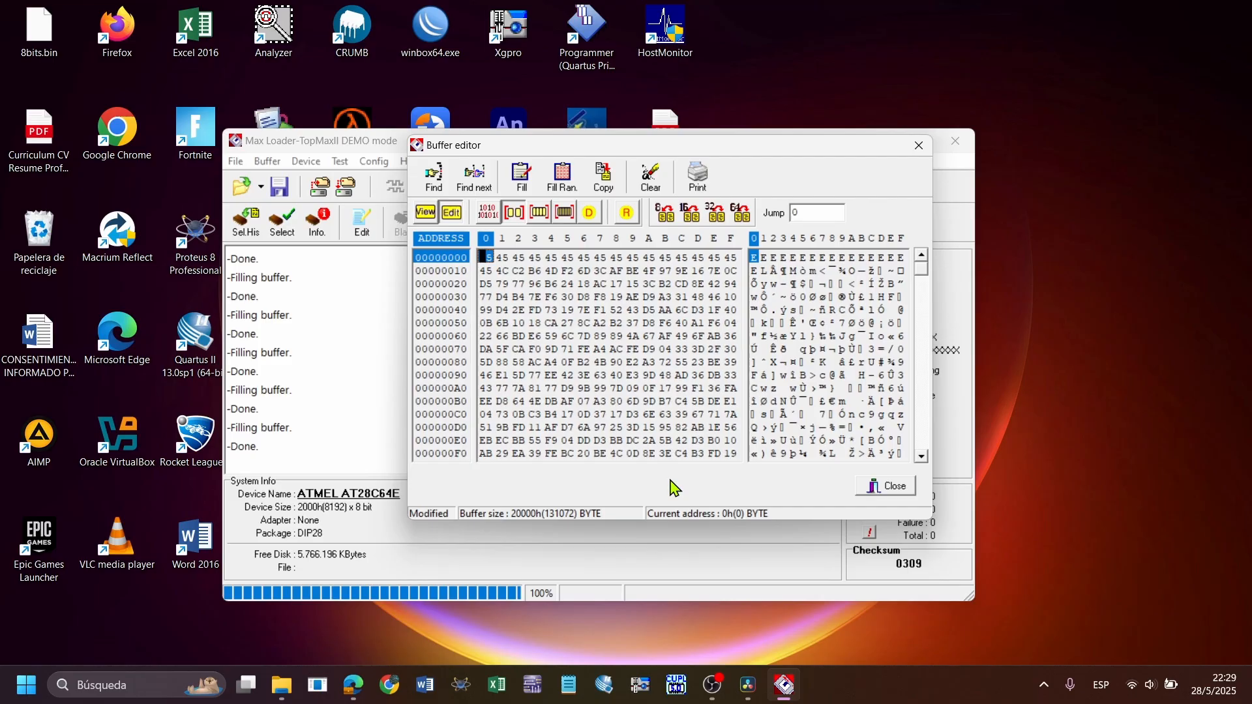
type("5 45 ")
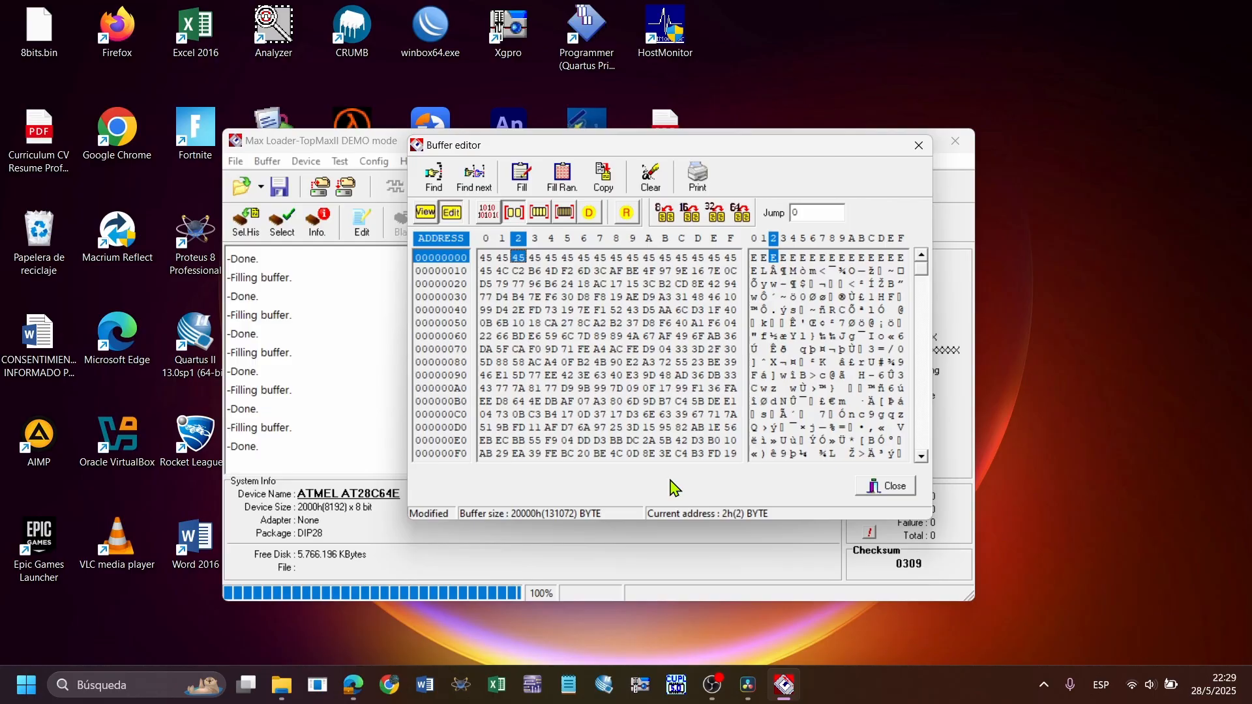
type("45 45 45 45")
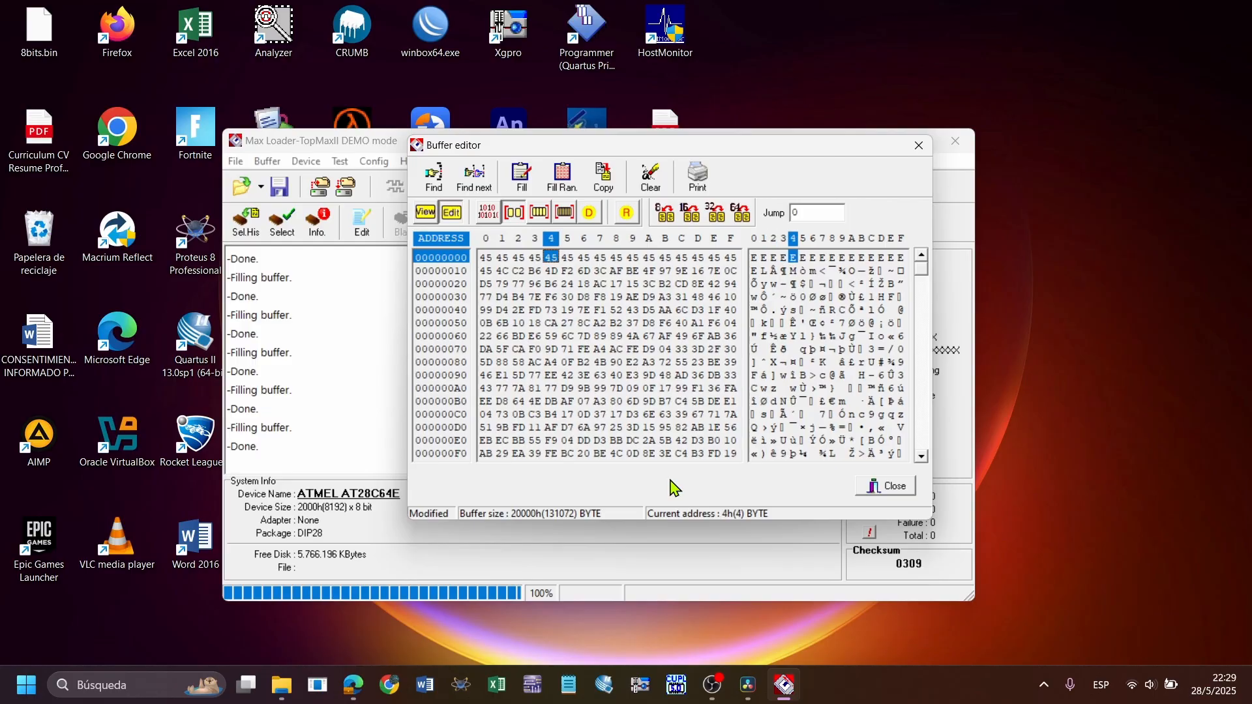
type(" 45 45 45 ")
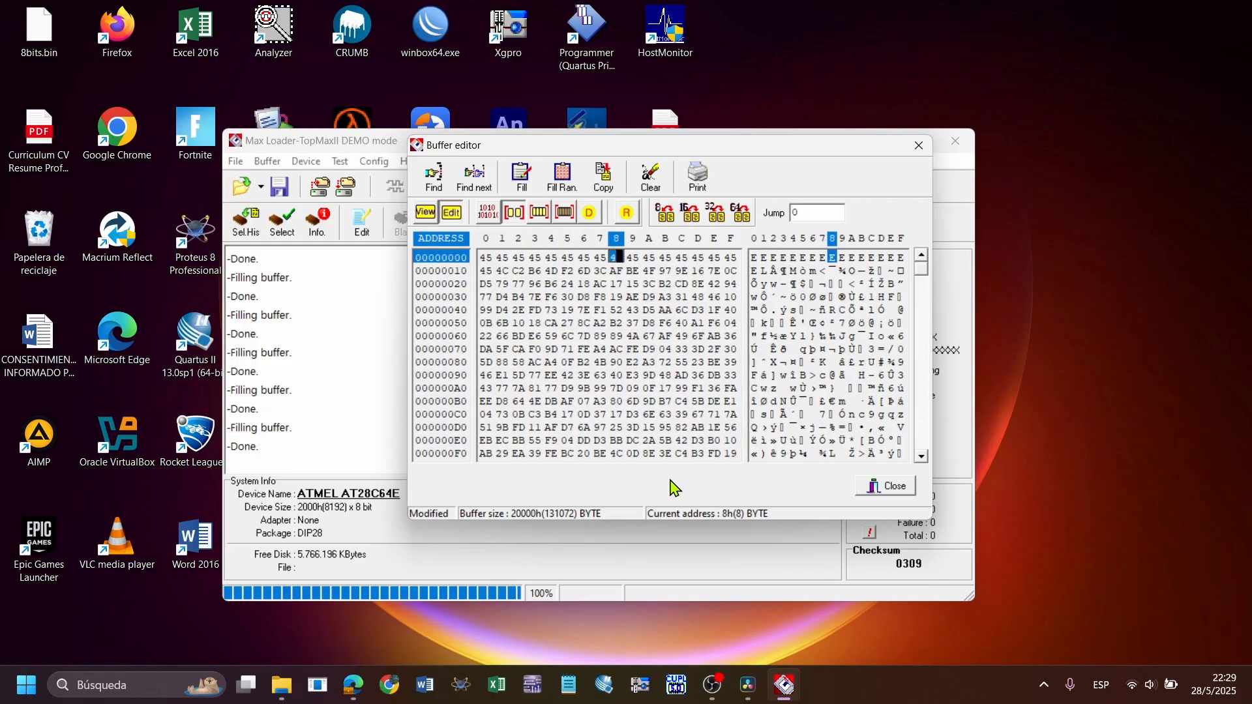
type("45")
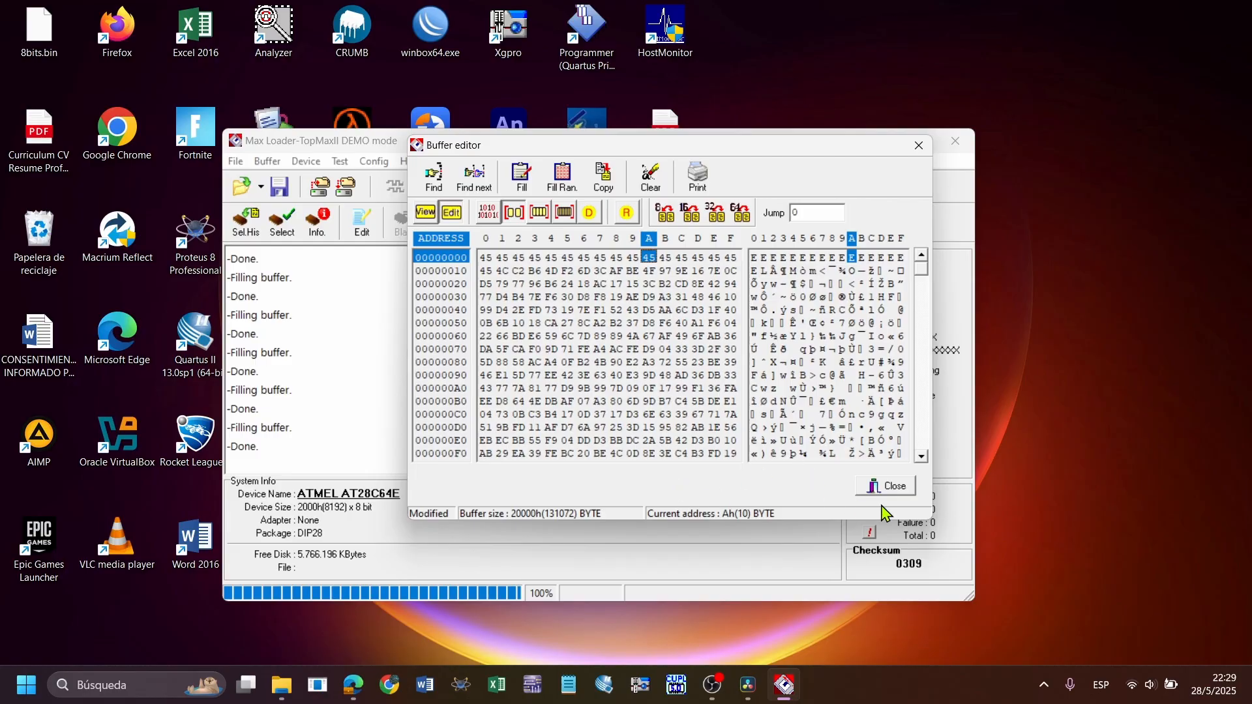
Close the buffer editor and Max Loader, and open Xgpro in a maximized window without confirming a programmer model
left_click(887, 487)
left_click(955, 141)
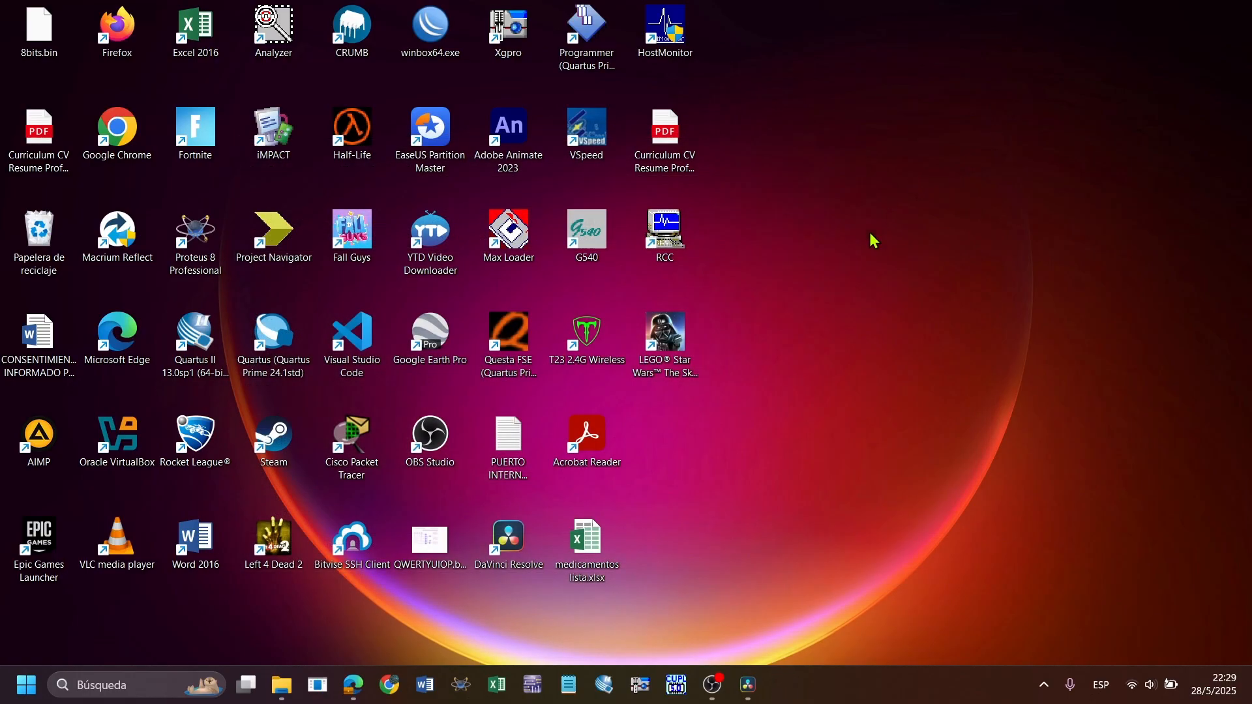
left_click(652, 683)
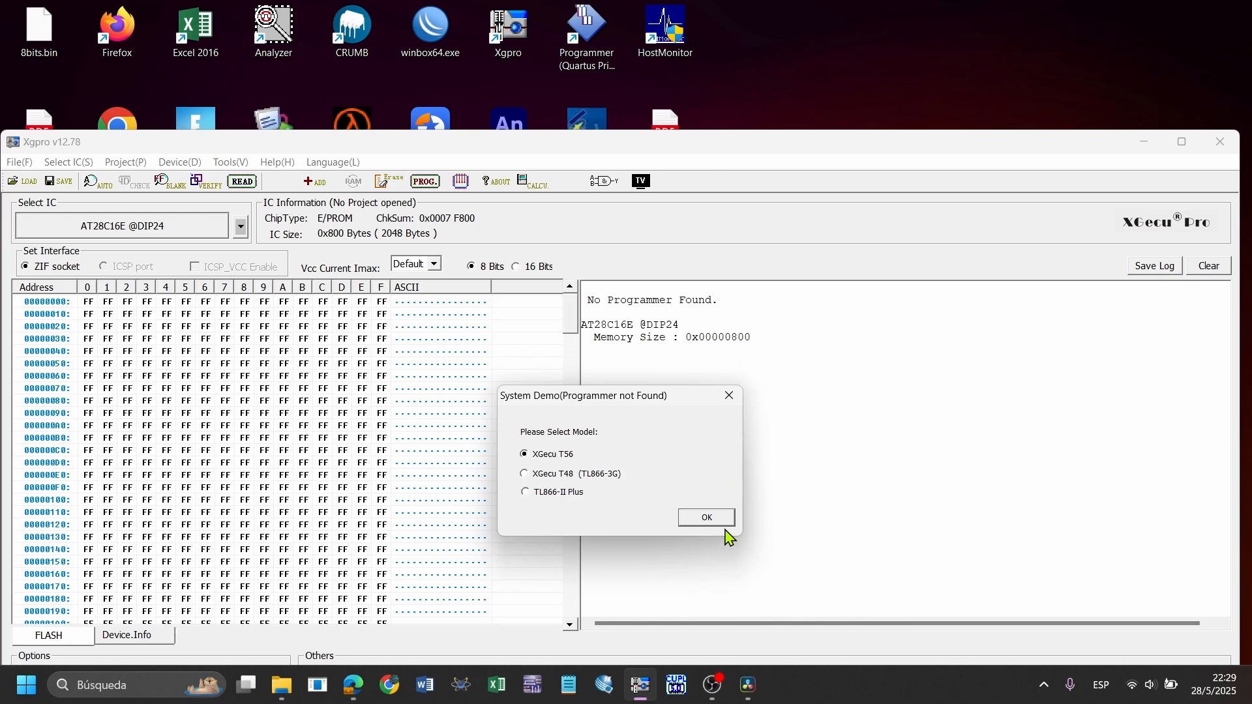
left_click(729, 395)
left_click_drag(693, 146, 717, 1)
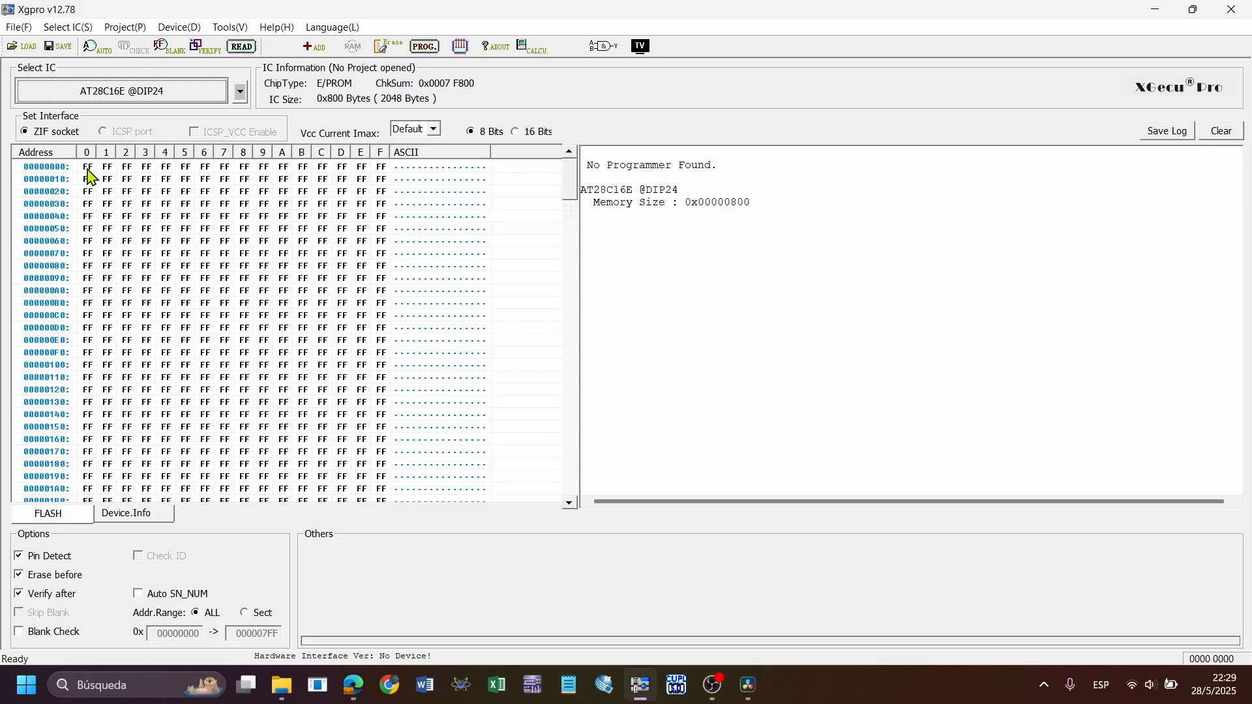
left_click(136, 95)
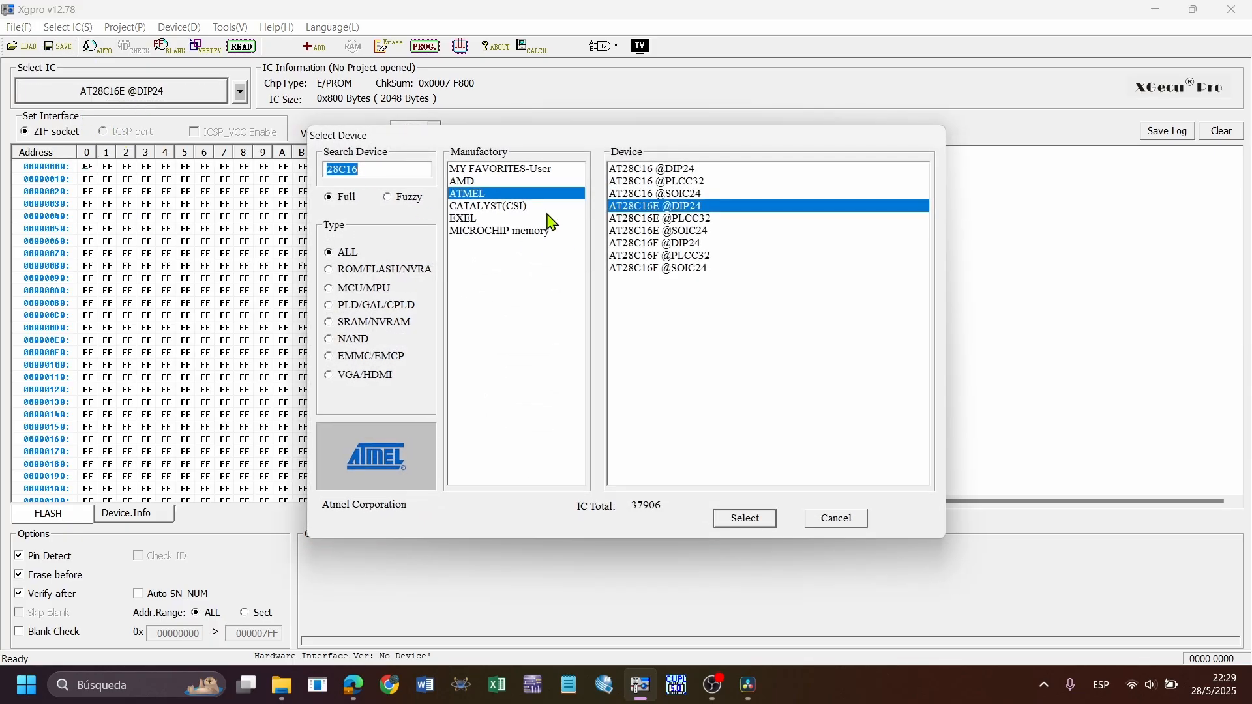
left_click(405, 167)
key("Up")
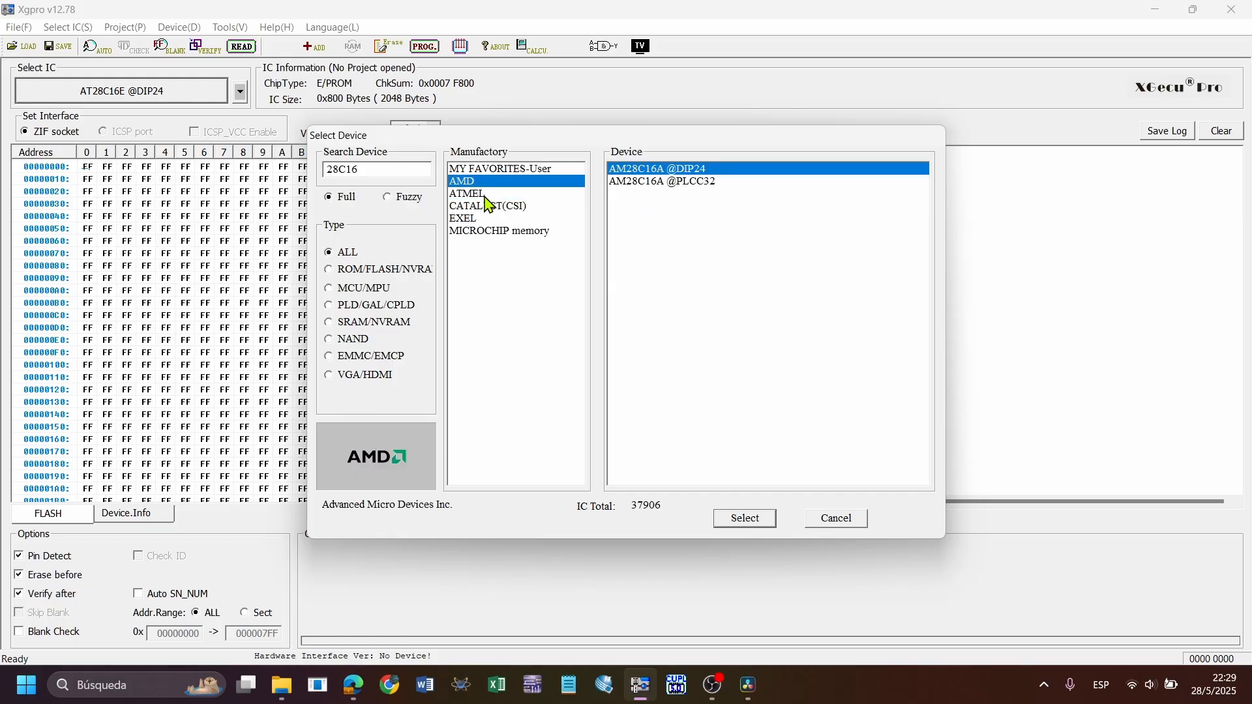
left_click(477, 221)
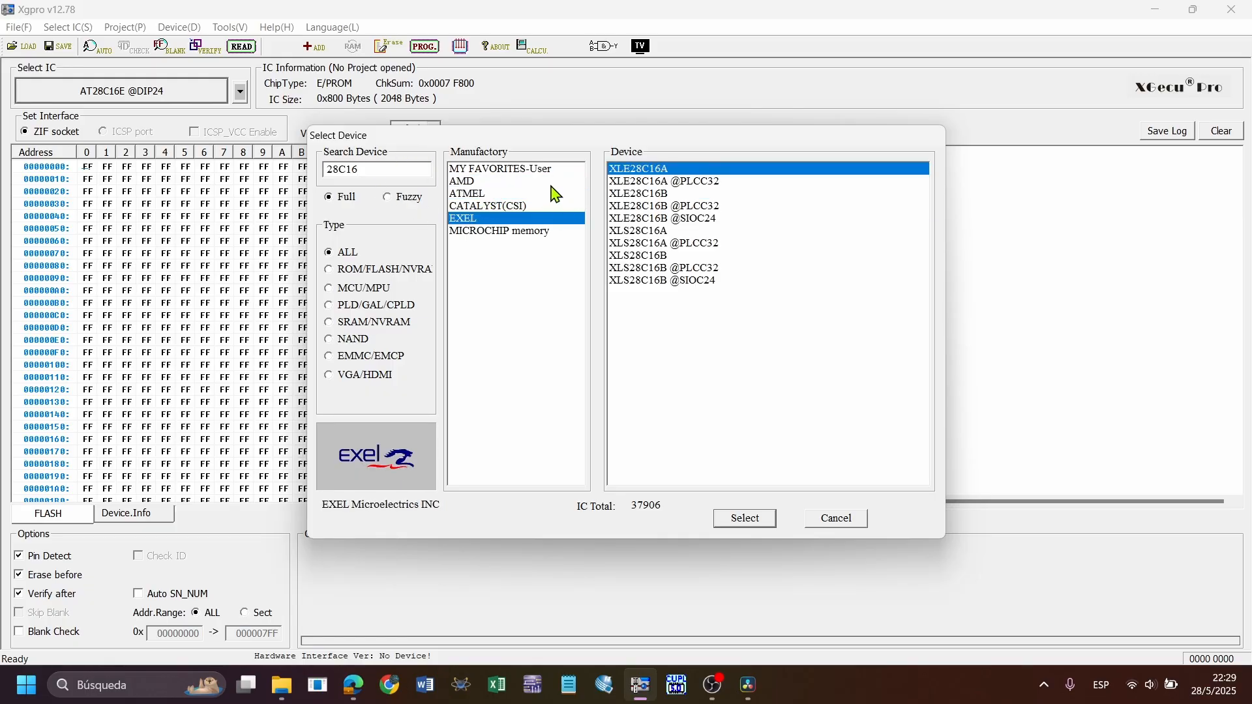
left_click(487, 183)
left_click(489, 197)
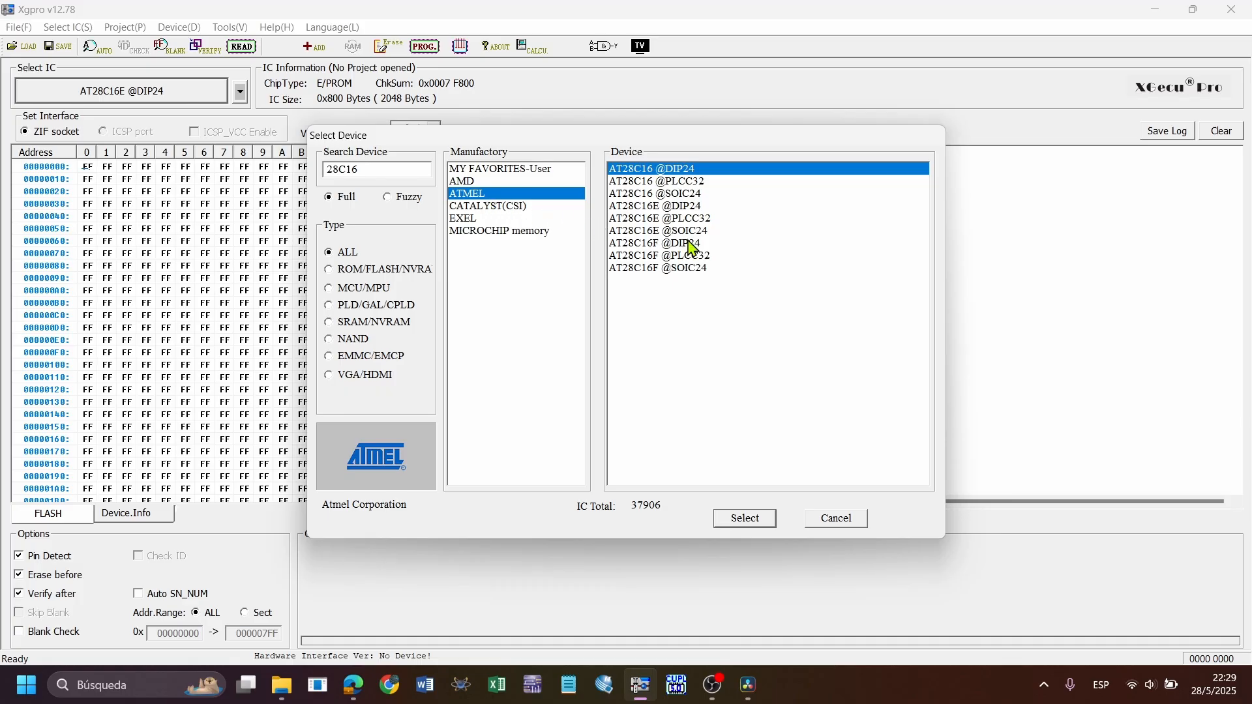
left_click(717, 194)
left_click(686, 170)
left_click(743, 519)
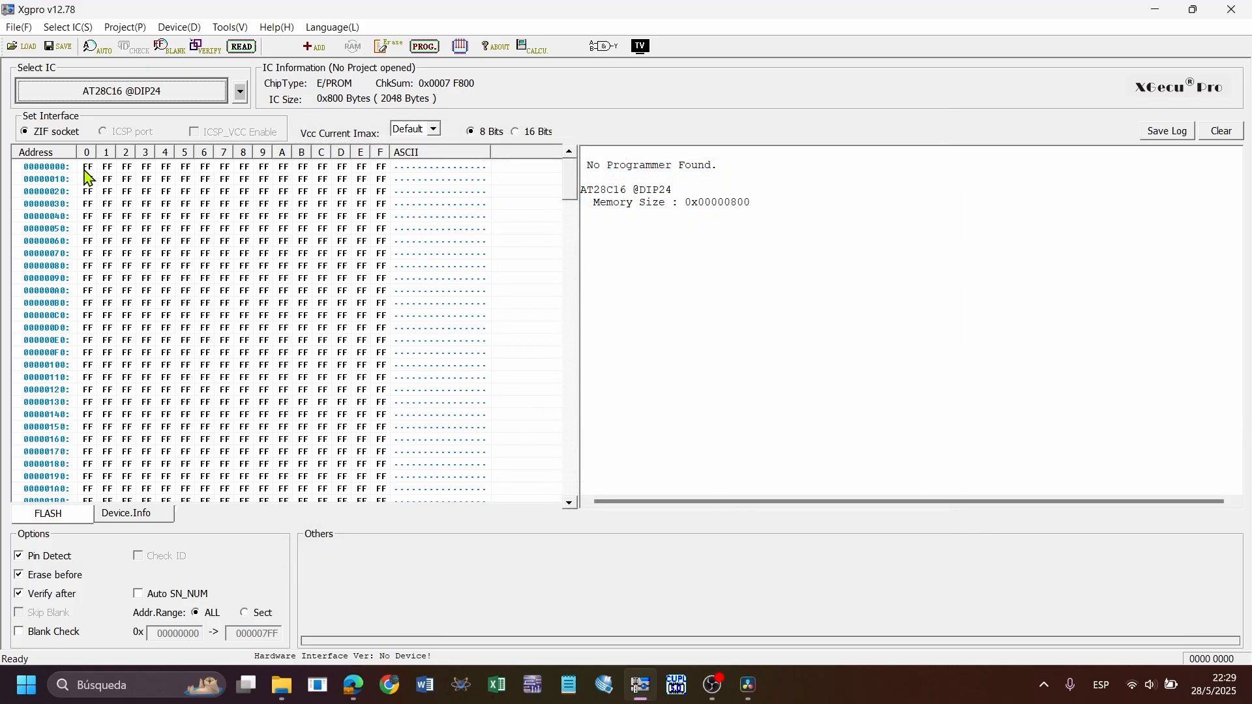
left_click(86, 169)
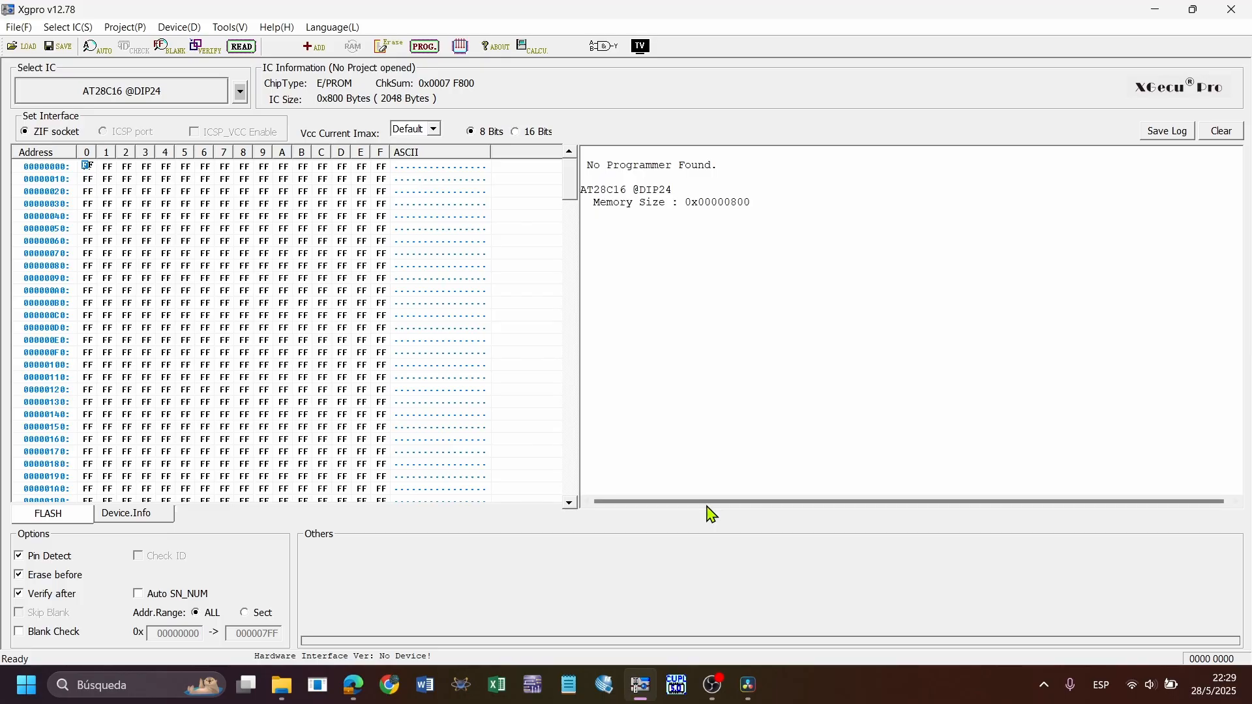
Switch to Max Loader and compare the buffer's binary view of bytes 0 to 2 with its hexadecimal byte view
left_click(1149, 13)
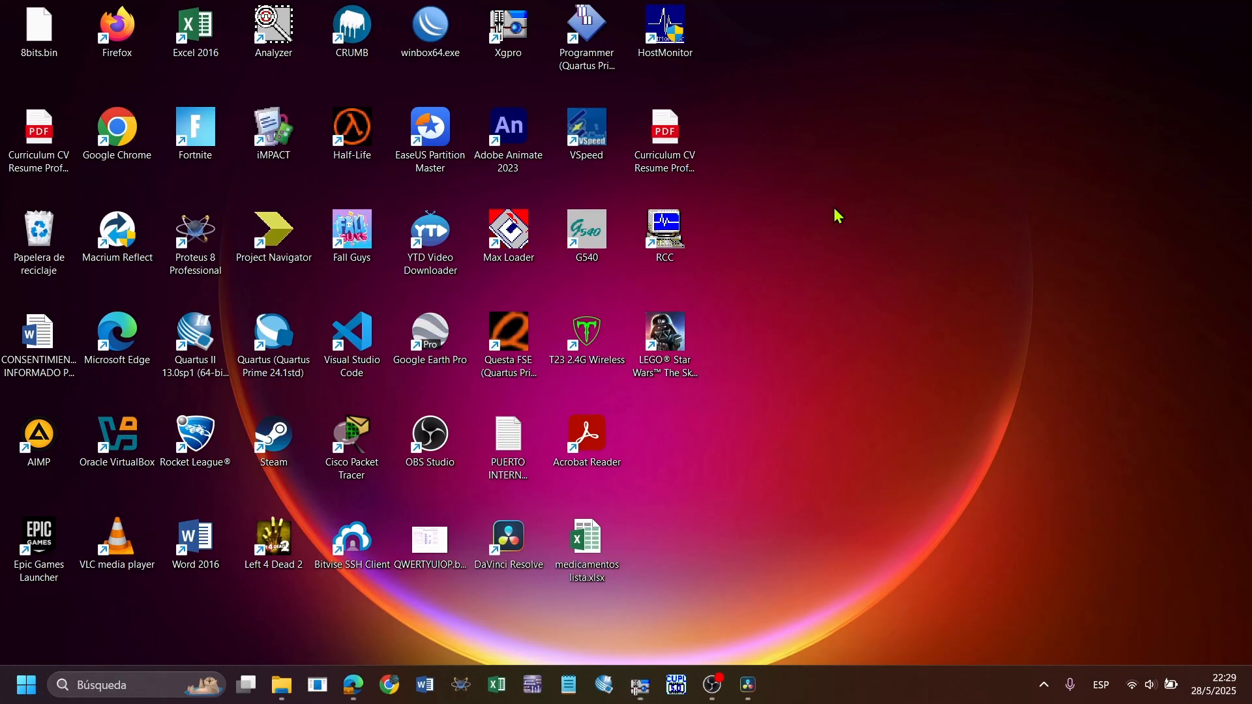
double_click(511, 251)
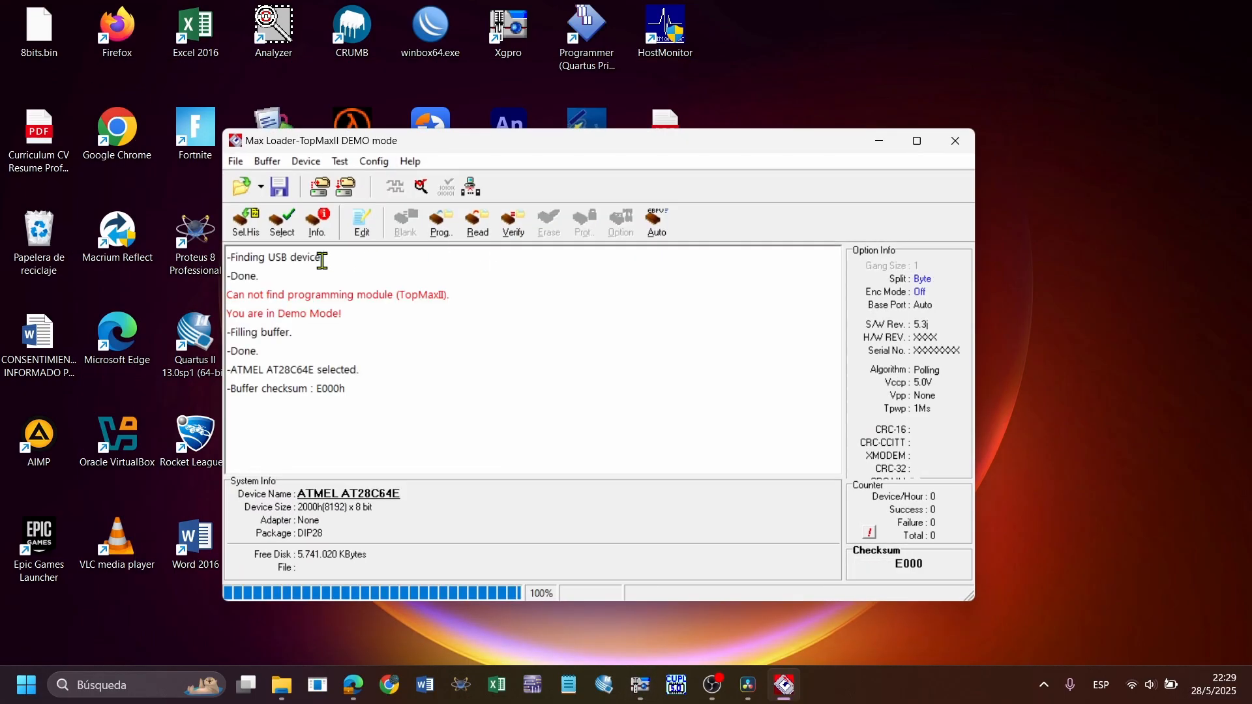
left_click(362, 222)
left_click(489, 212)
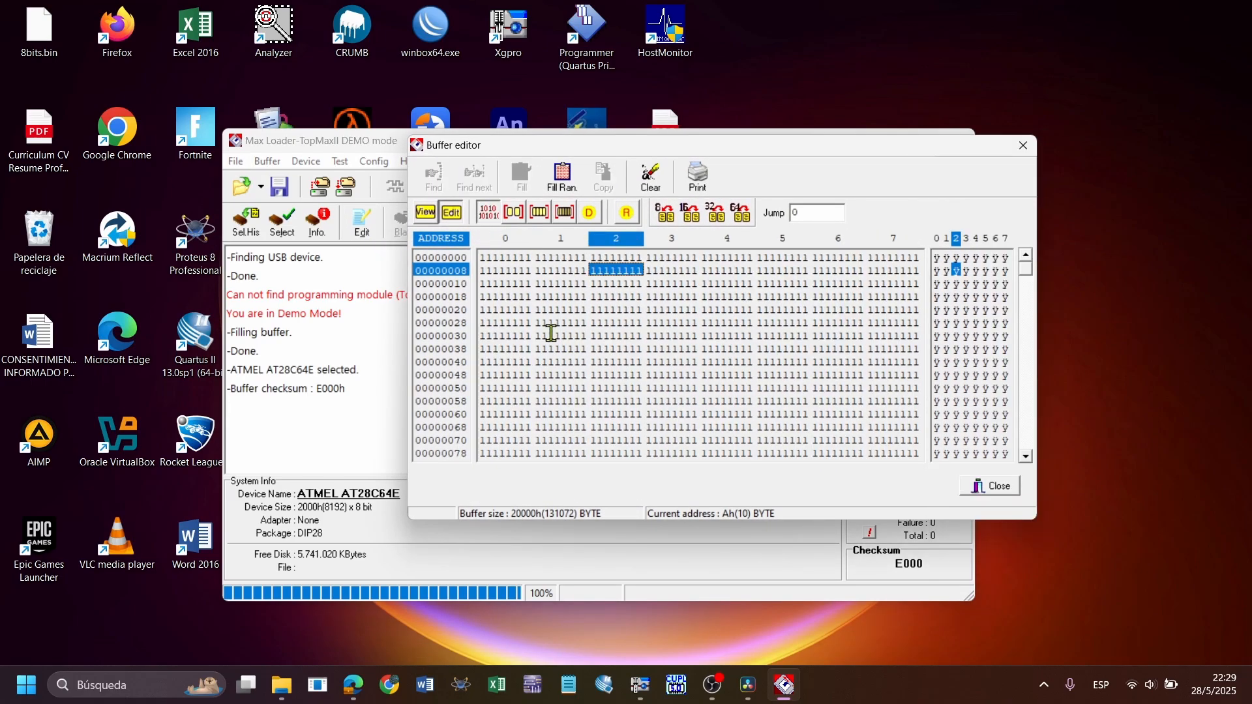
left_click(488, 257)
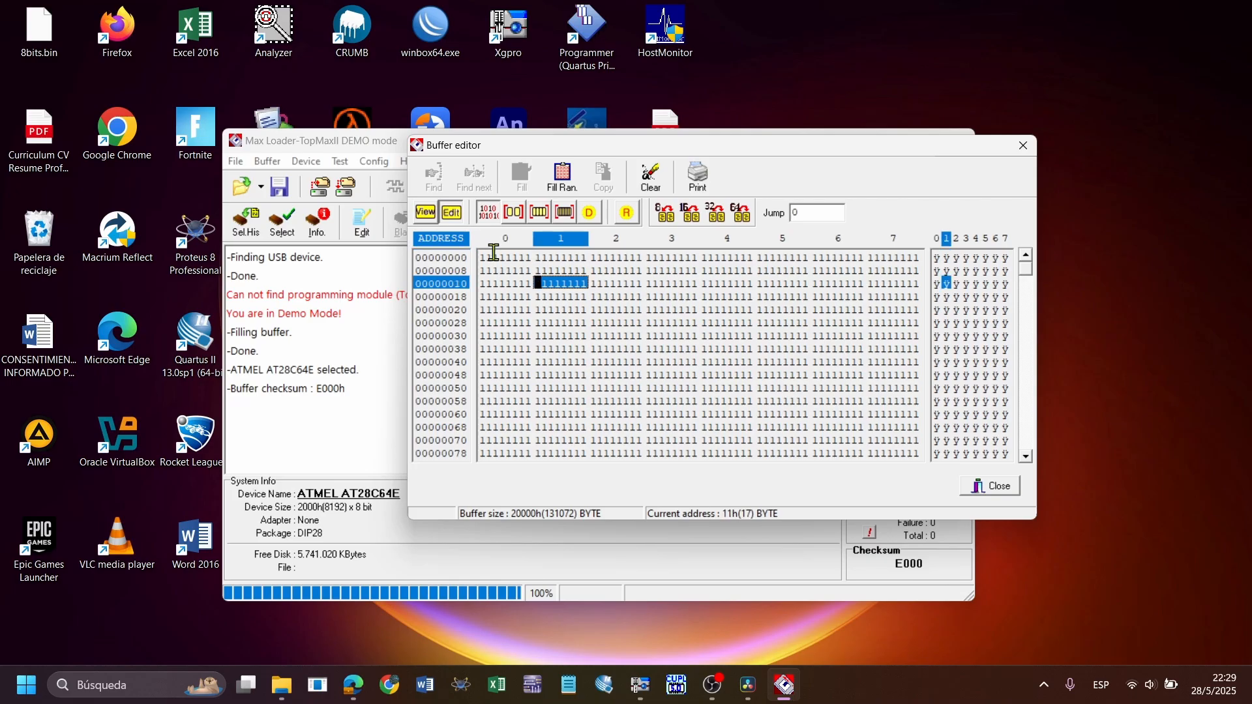
left_click(551, 258)
left_click(621, 257)
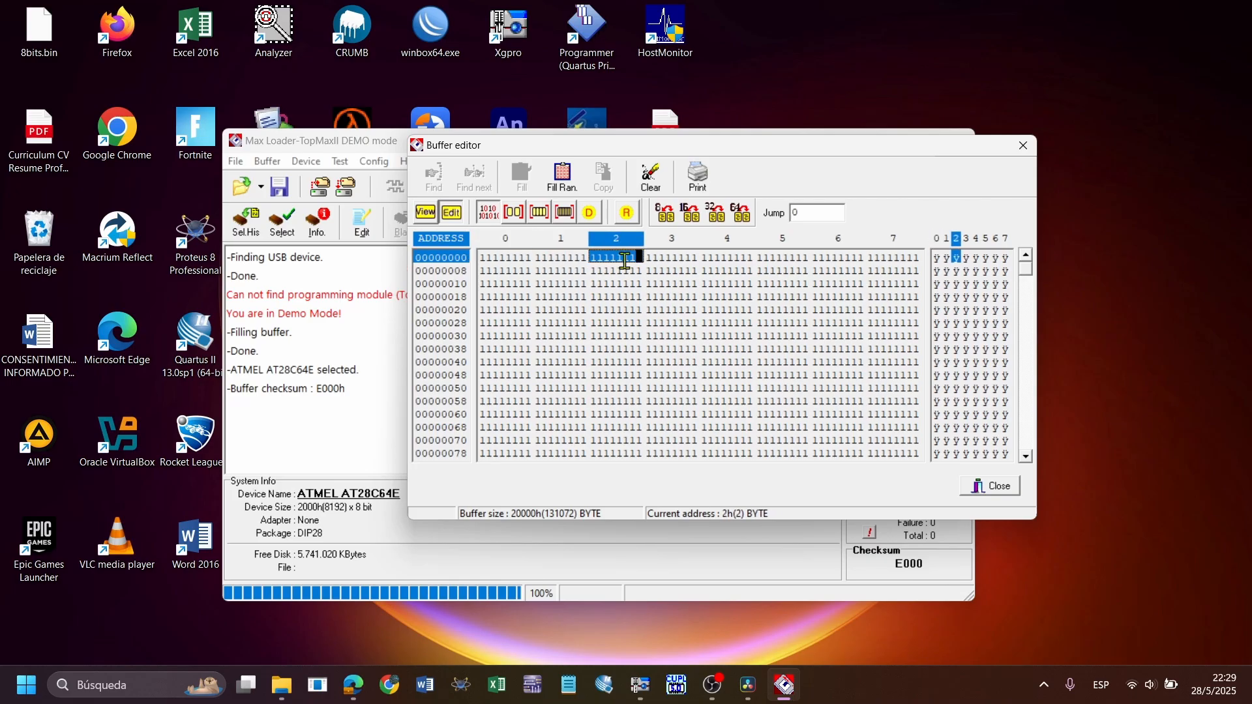
left_click(512, 215)
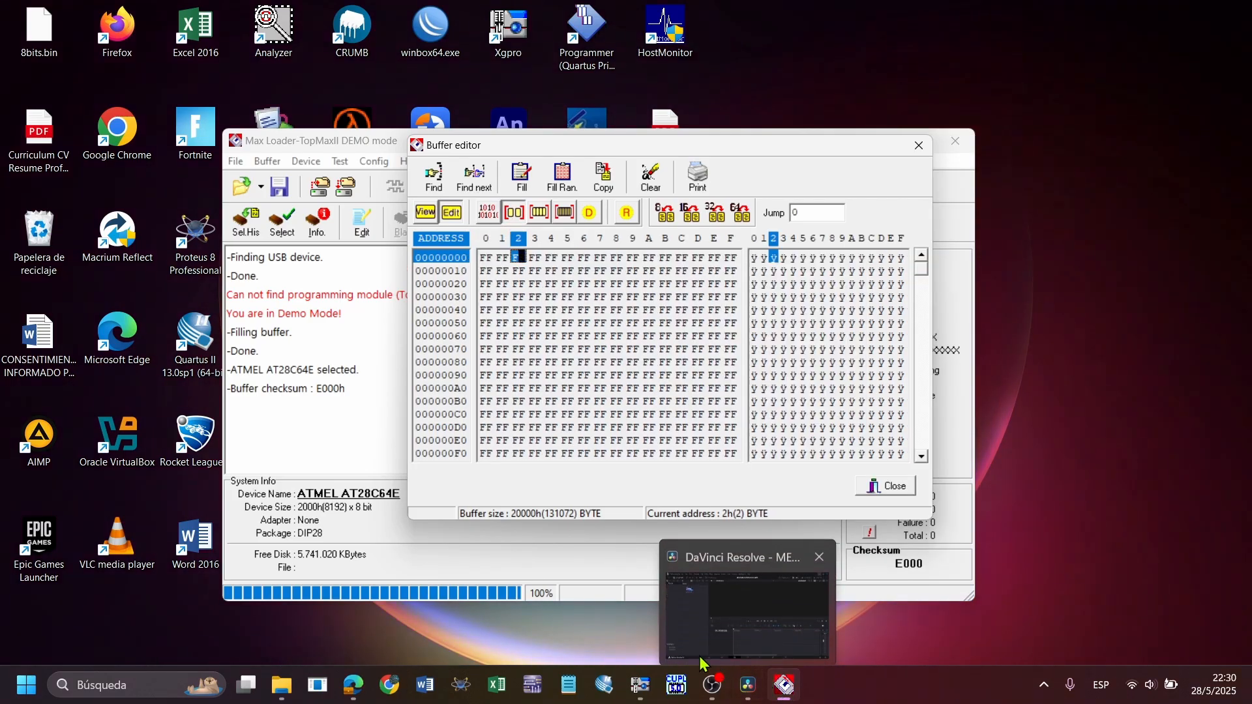
Switch to Xgpro, move the editing cursor over the buffer bytes from address 0 to 2, and minimize the window
left_click(641, 685)
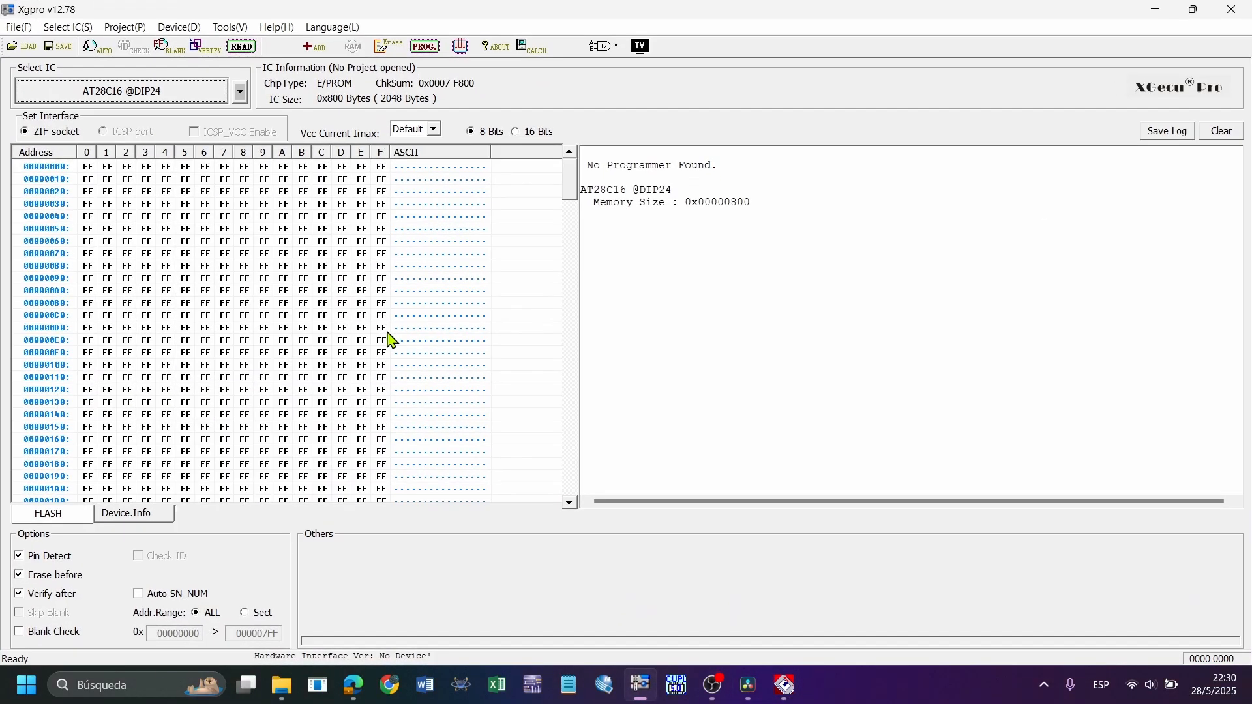
left_click(87, 167)
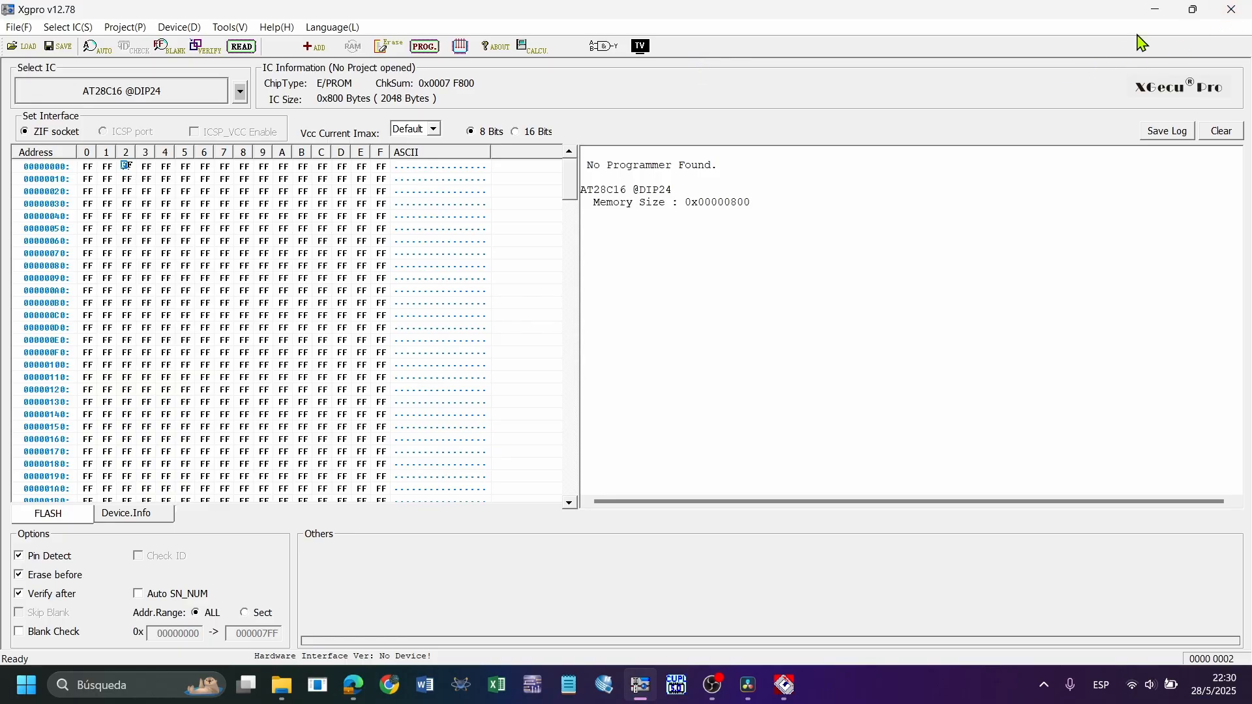
left_click(1156, 9)
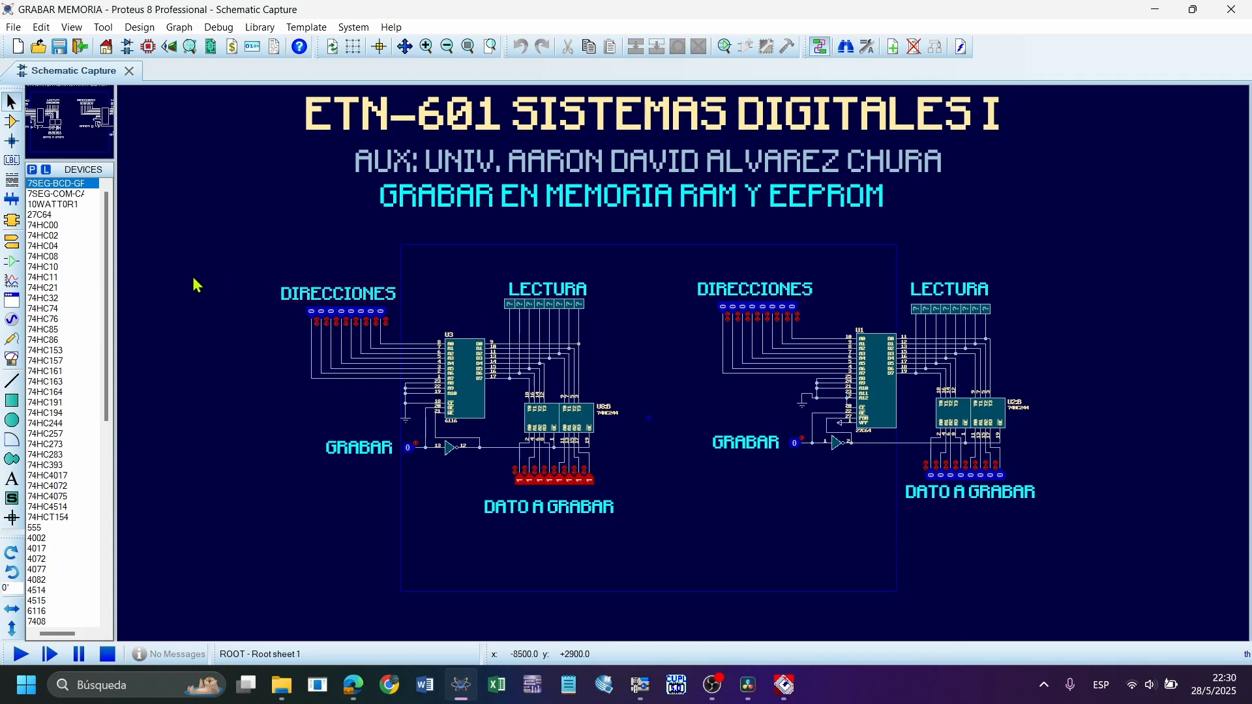
Examine the two memory circuits in the Proteus schematic, especially the 6116 RAM's address, data and CE, OE and WE control pins
left_click_drag(182, 279, 657, 567)
left_click_drag(673, 231, 1194, 552)
left_click(679, 372)
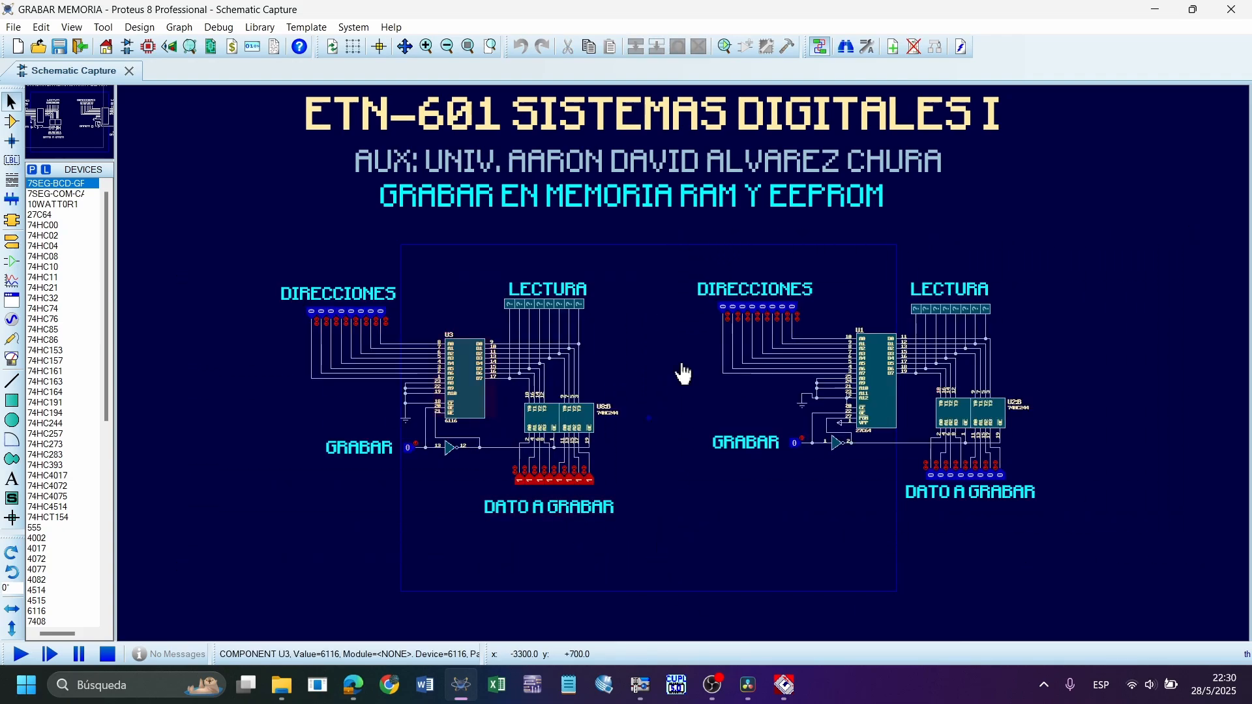
scroll(658, 385, "up", 4)
left_click(620, 419)
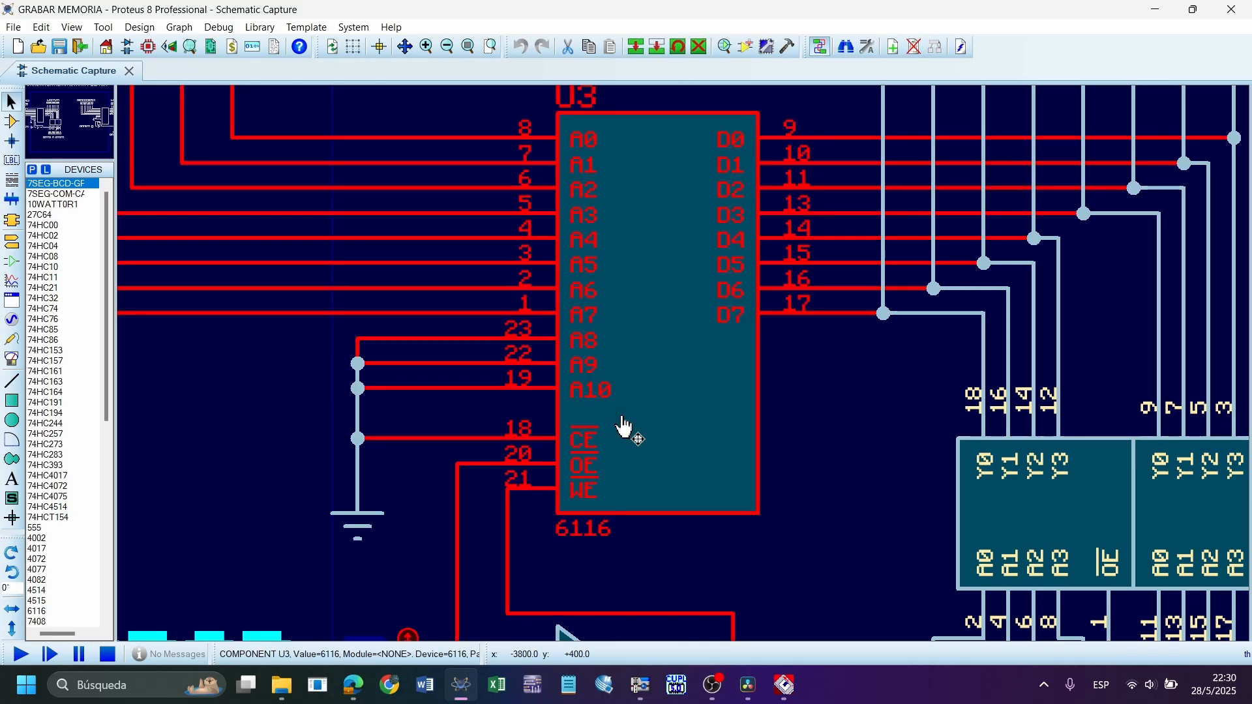
scroll(659, 386, "down", 2)
left_click(730, 433)
left_click(689, 380)
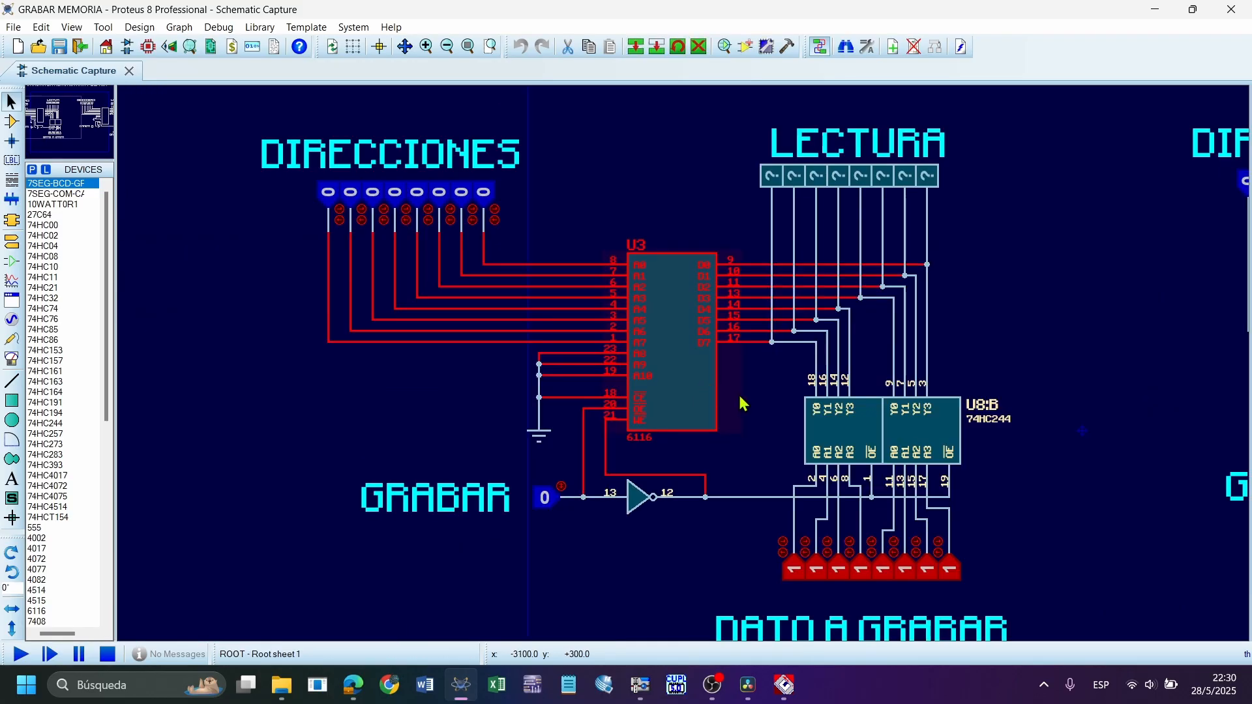
left_click(741, 400)
scroll(586, 185, "up", 2)
left_click_drag(583, 180, 667, 413)
left_click(801, 442)
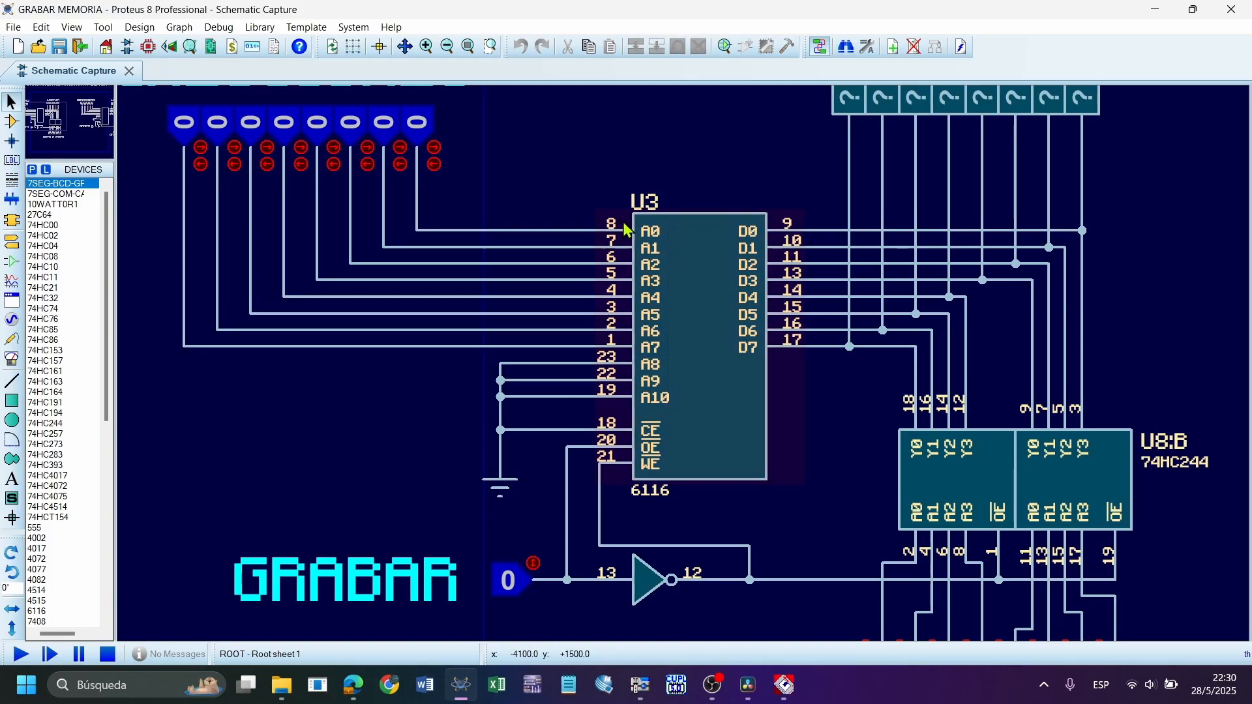
scroll(783, 411, "down", 2)
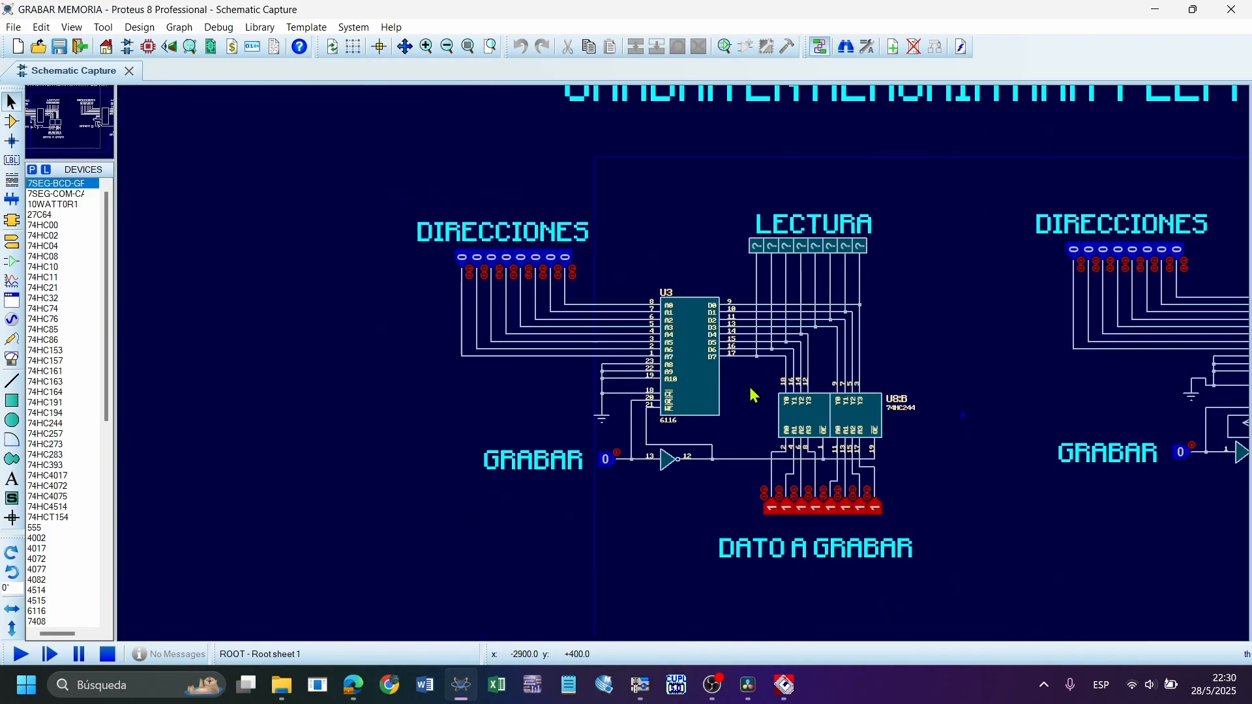
scroll(684, 371, "up", 2)
scroll(438, 397, "up", 1)
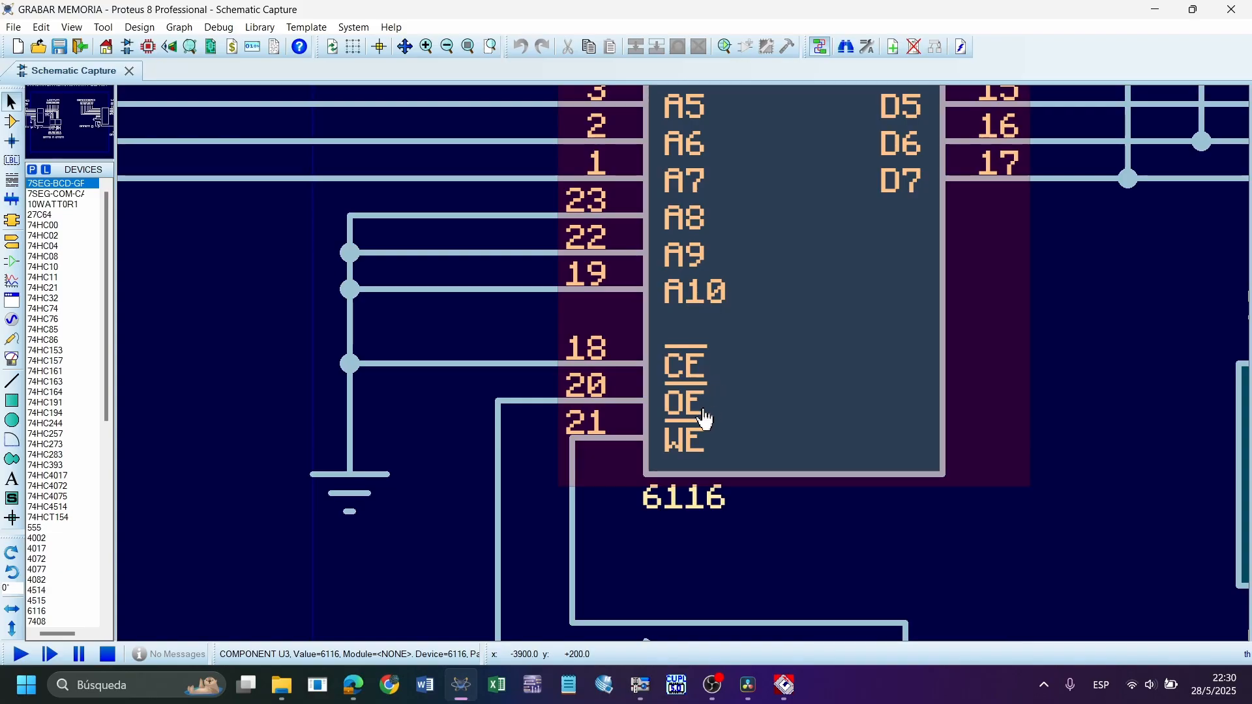
scroll(699, 456, "down", 3)
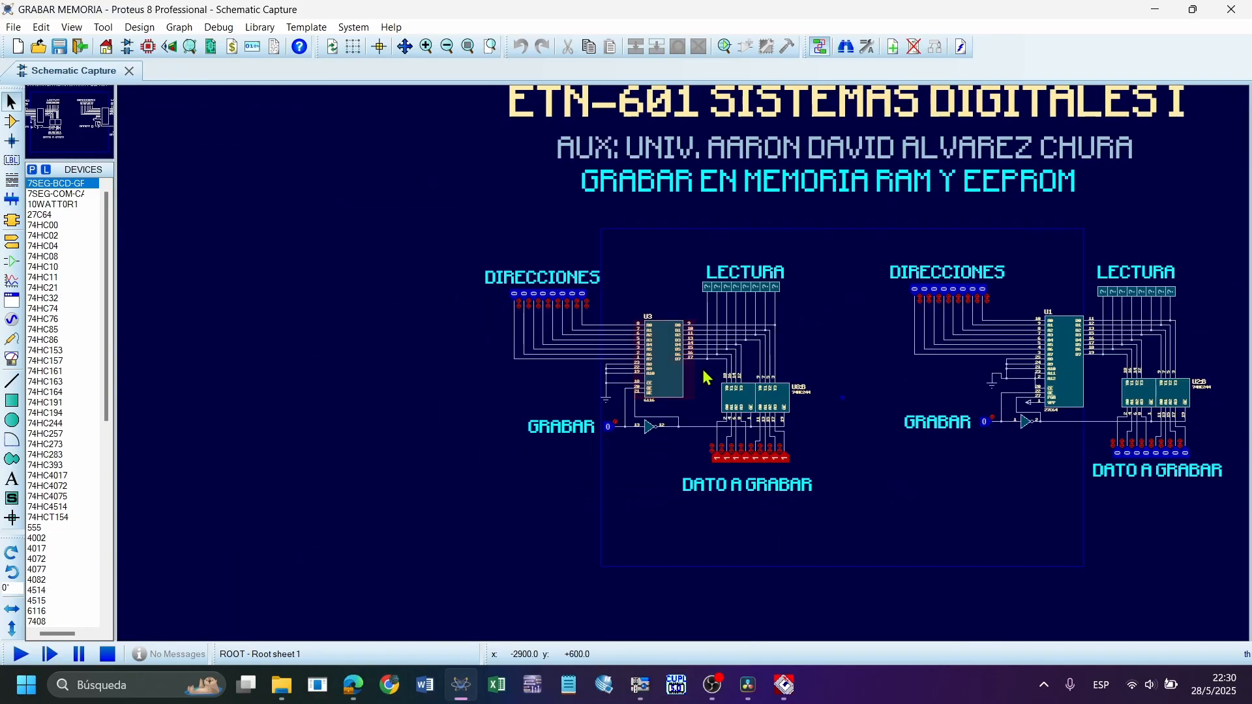
Examine the 27C64 memory circuit's address, data and control pin connections in the schematic
scroll(1076, 390, "up", 2)
scroll(687, 373, "down", 1)
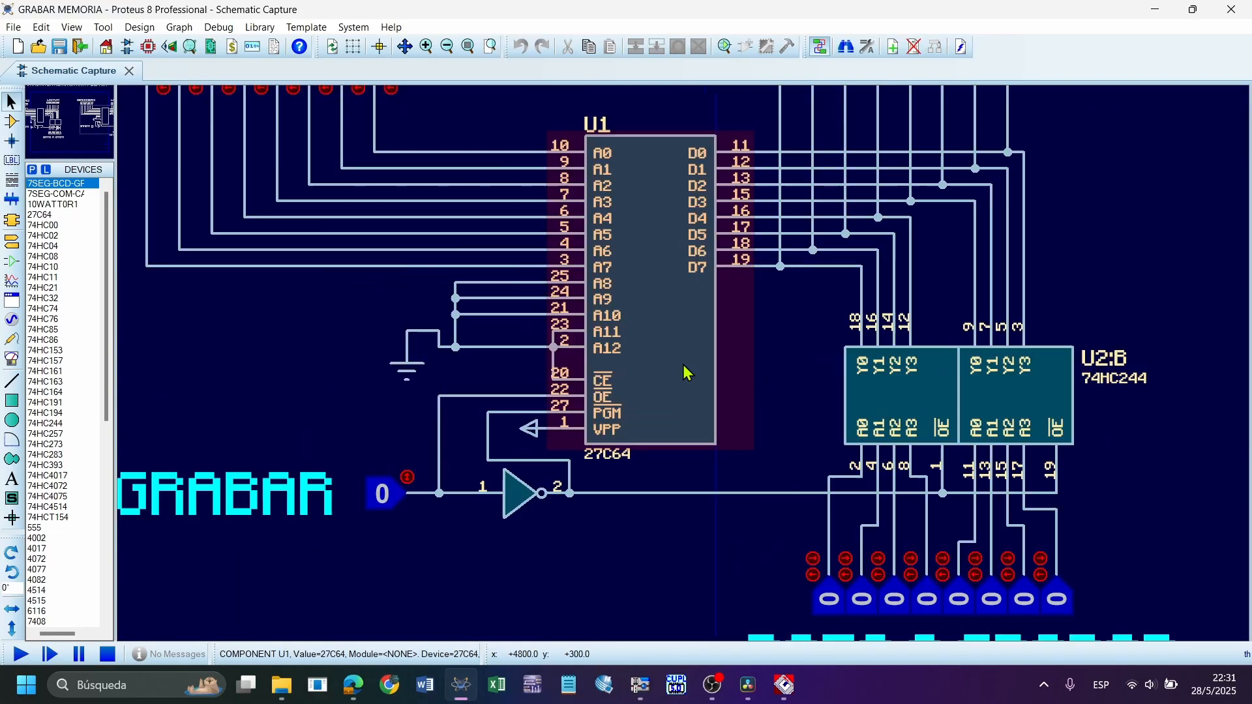
scroll(684, 369, "down", 2)
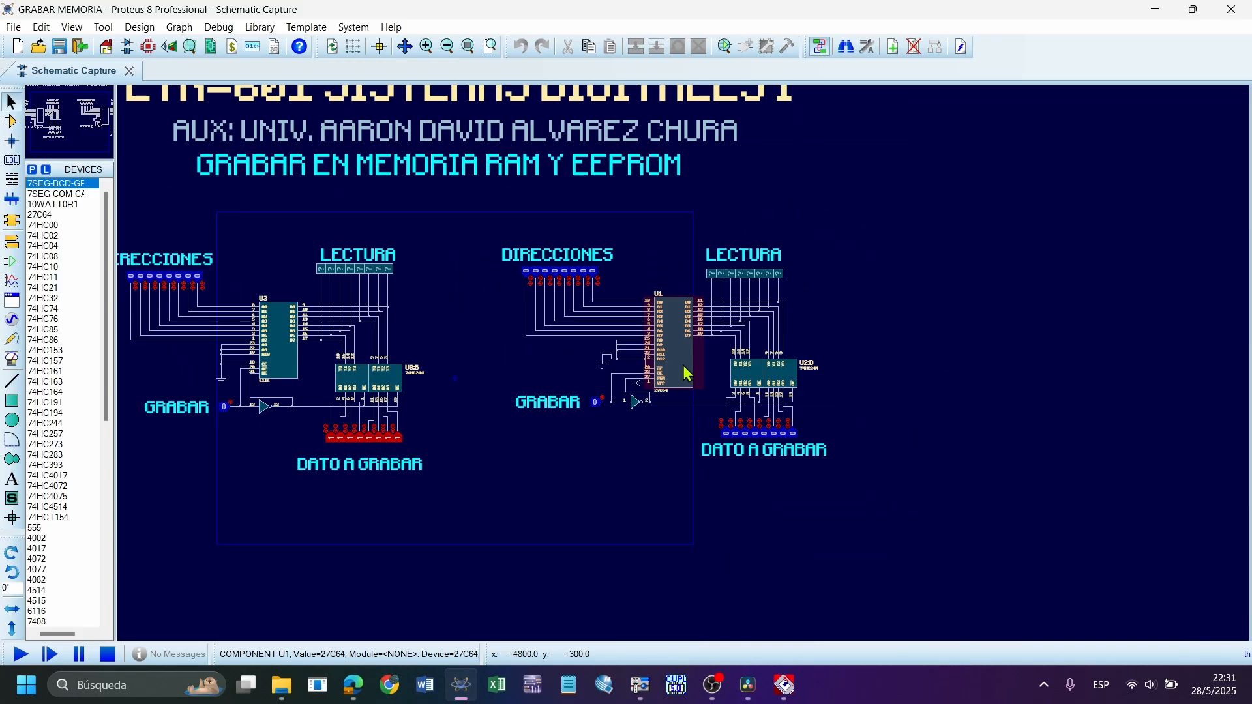
Search the component library for MEMORY parts and browse the results down to the 27-series EPROMs and 28-series EEPROMs
scroll(683, 365, "up", 1)
scroll(682, 361, "down", 1)
scroll(821, 362, "up", 3)
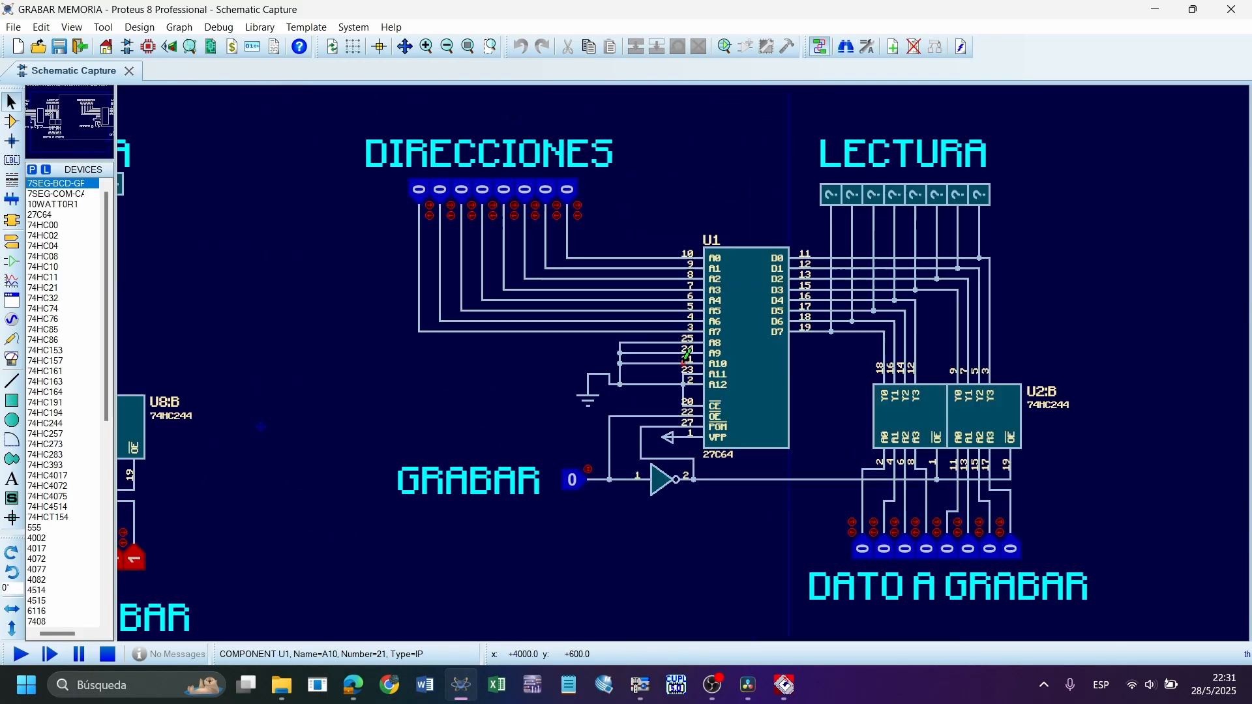
left_click(13, 126)
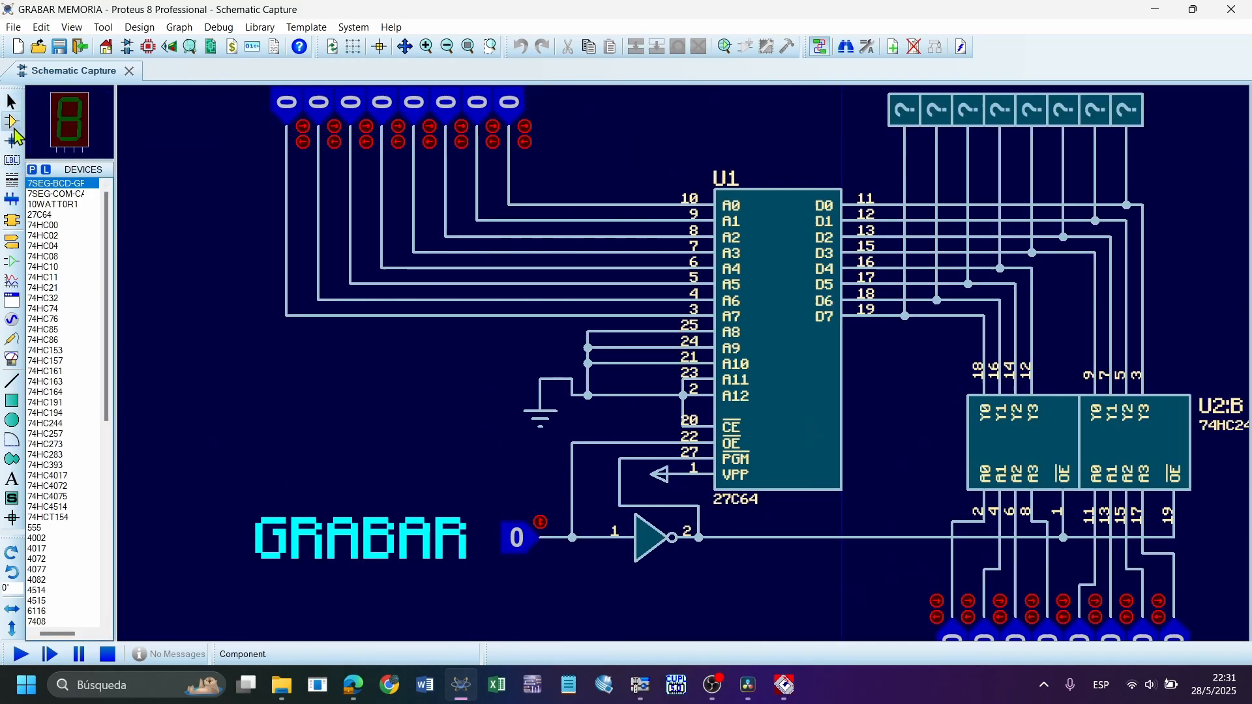
double_click(94, 268)
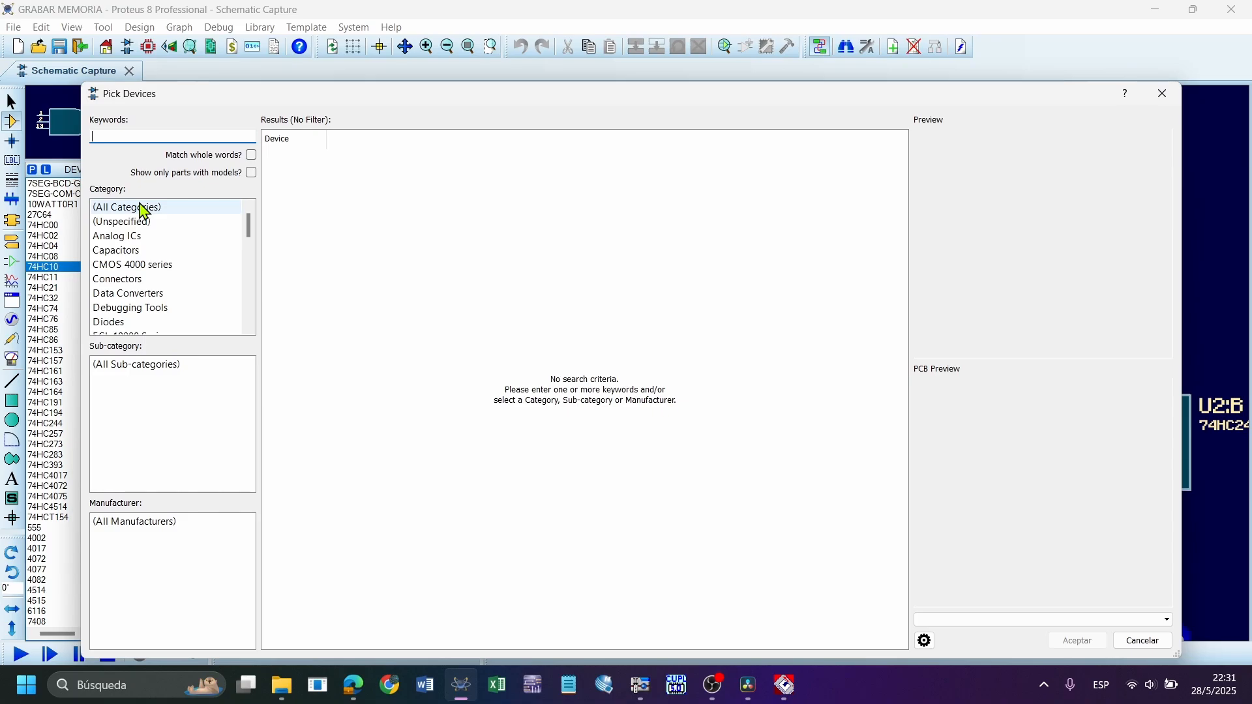
scroll(551, 313, "down", 10)
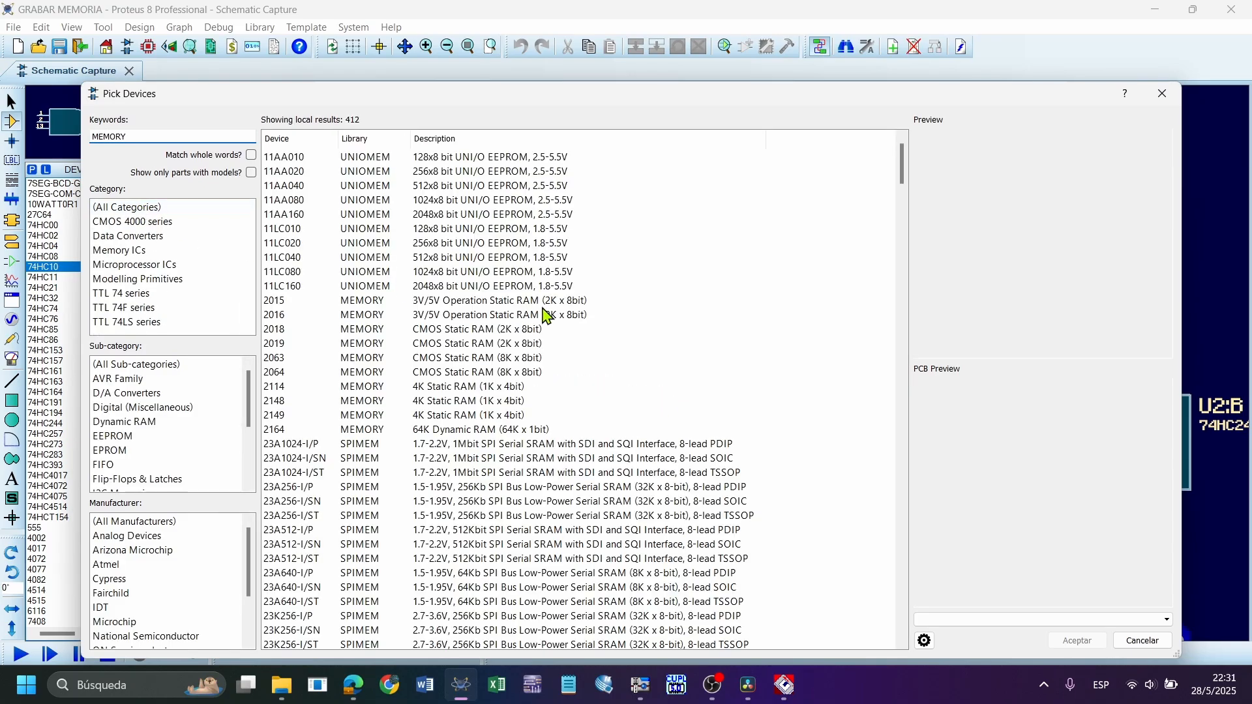
scroll(524, 370, "down", 20)
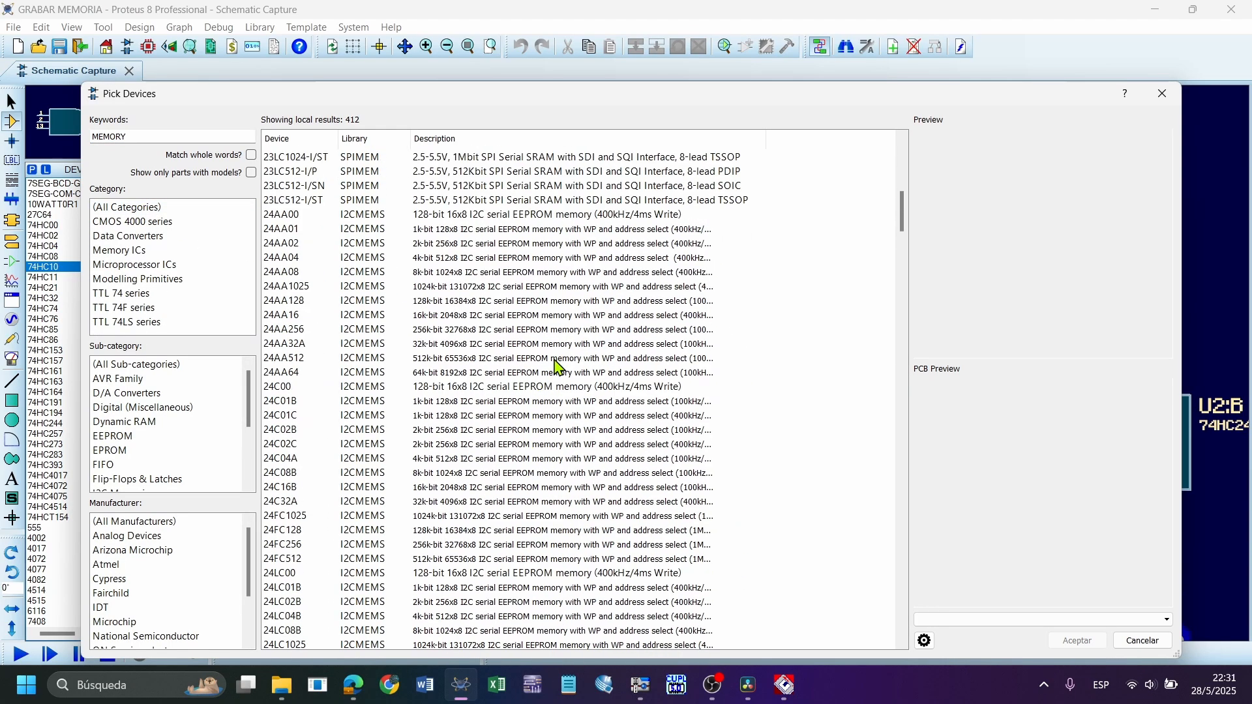
scroll(453, 339, "up", 3)
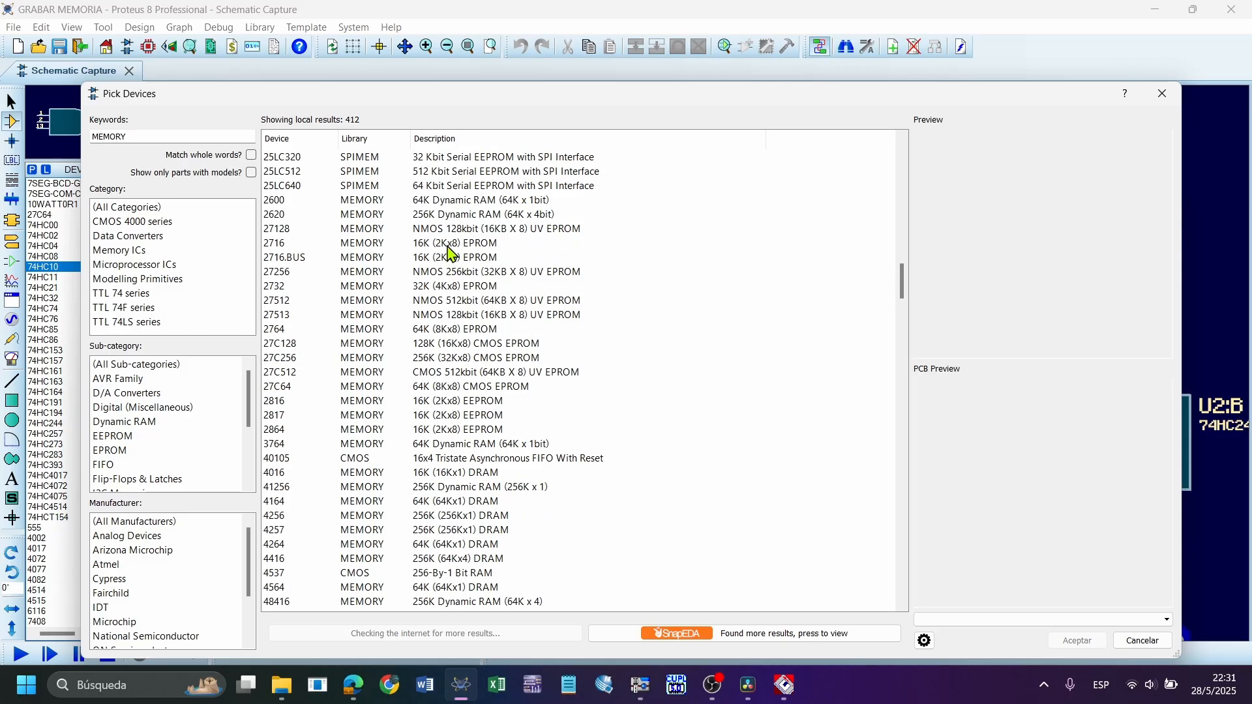
Preview the symbols and packages of the 2716.BUS, 27256 and 2732 EPROMs in the results
left_click(450, 248)
left_click(441, 260)
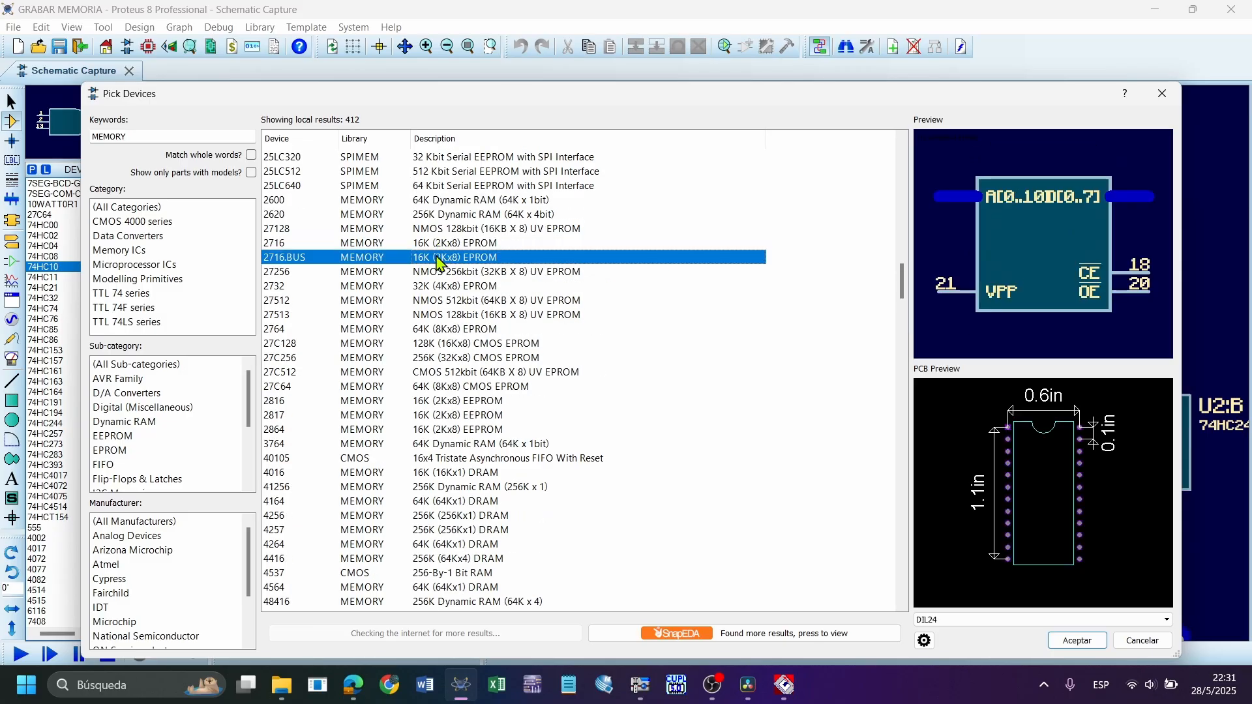
left_click(421, 277)
left_click(420, 288)
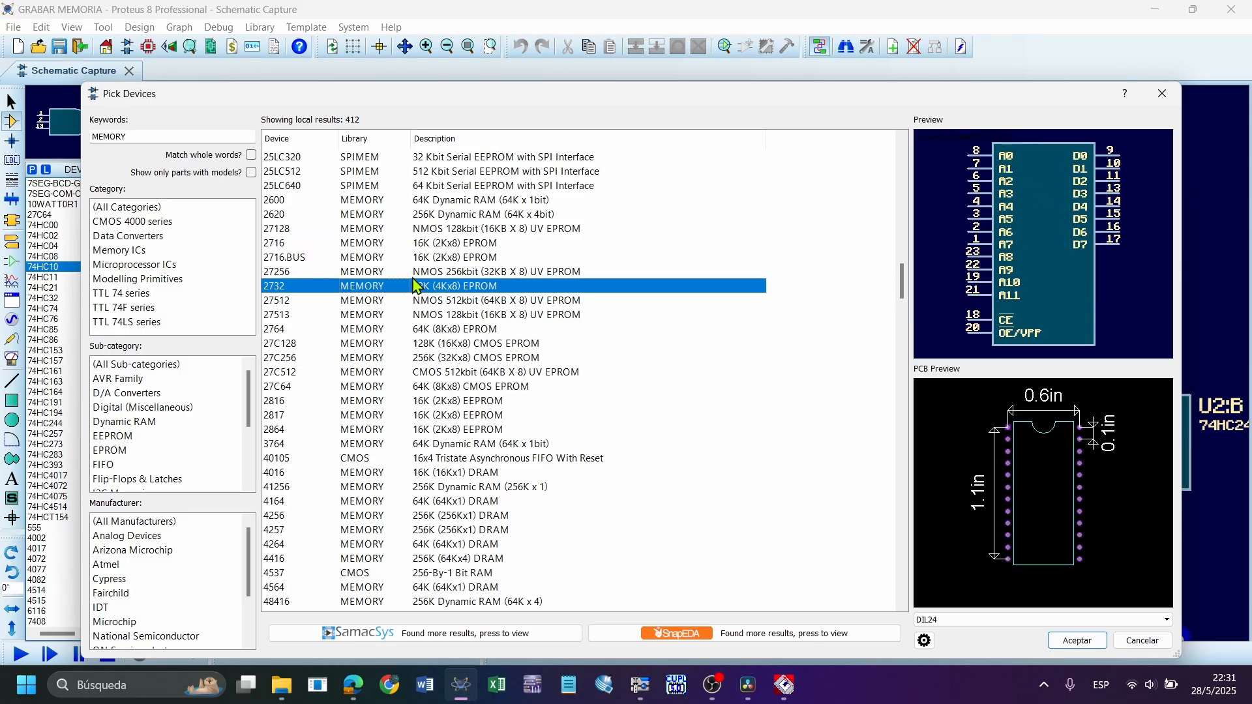
left_click(417, 274)
Add the 2816 16K (2Kx8) EEPROM to the project's device list and close the library
left_click(403, 400)
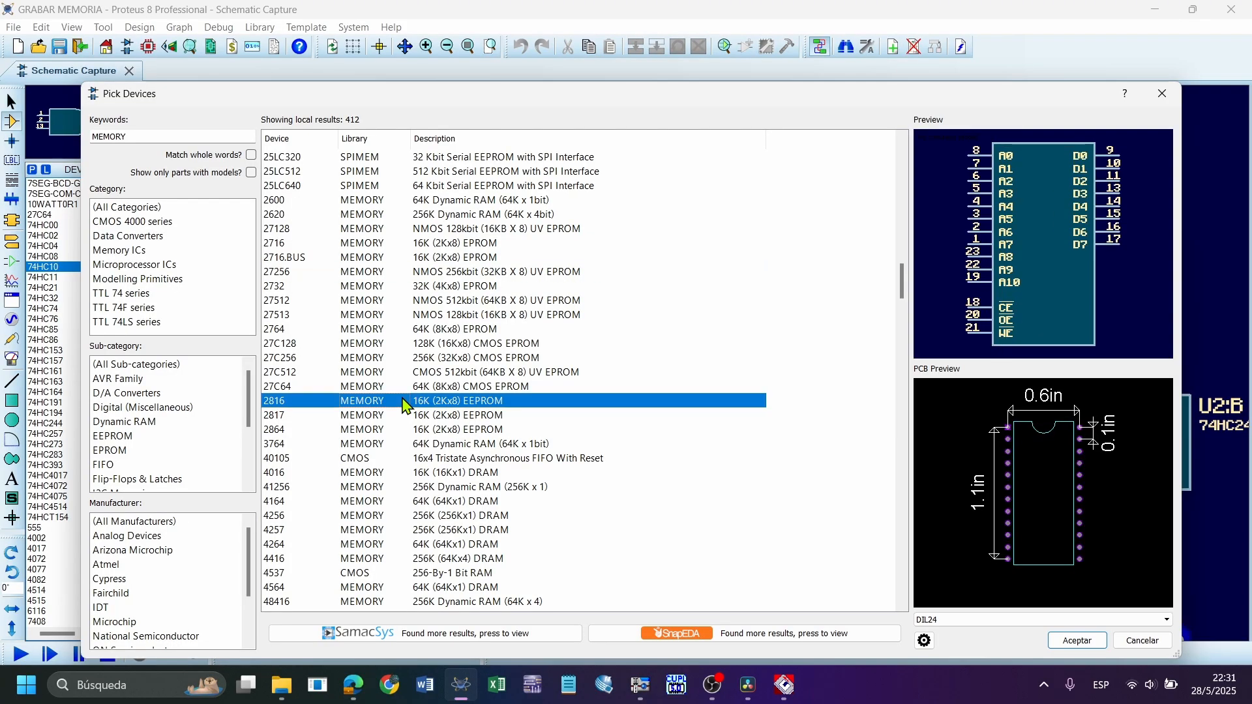
double_click(404, 402)
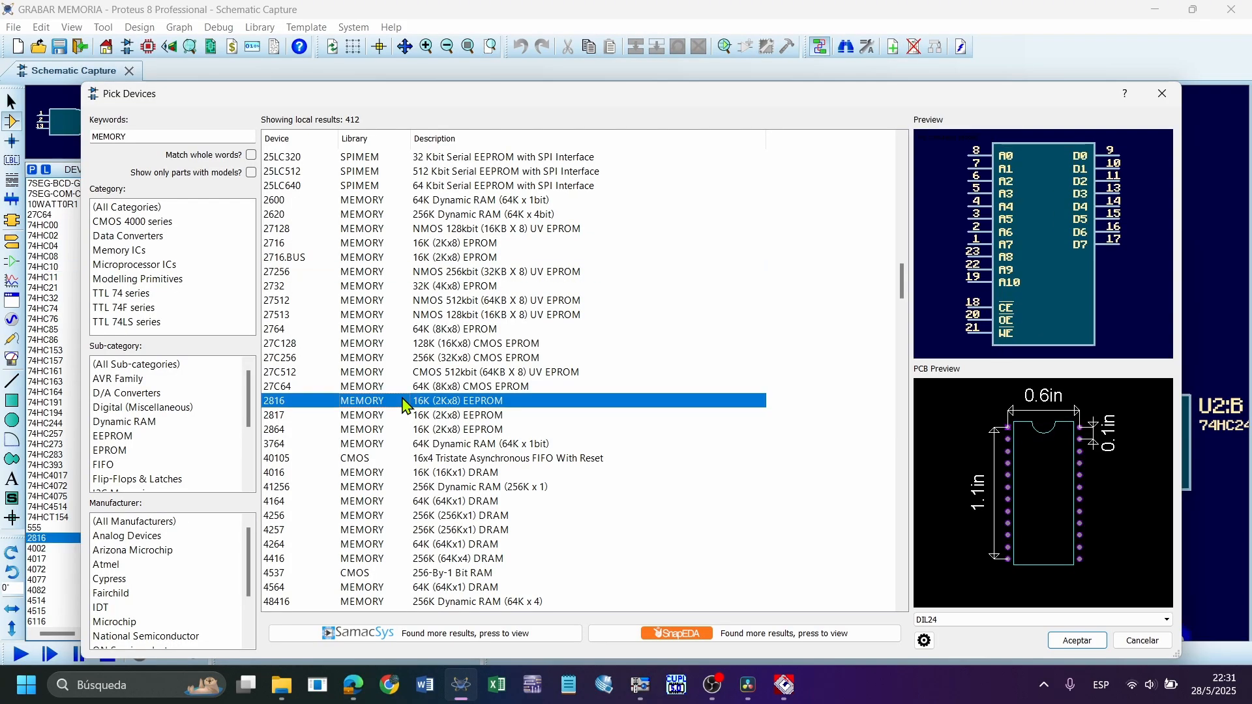
left_click(1077, 641)
Place a 2816 EEPROM in the empty area to the right of the 27C64 circuit's 74HC244 buffer
scroll(874, 397, "down", 3)
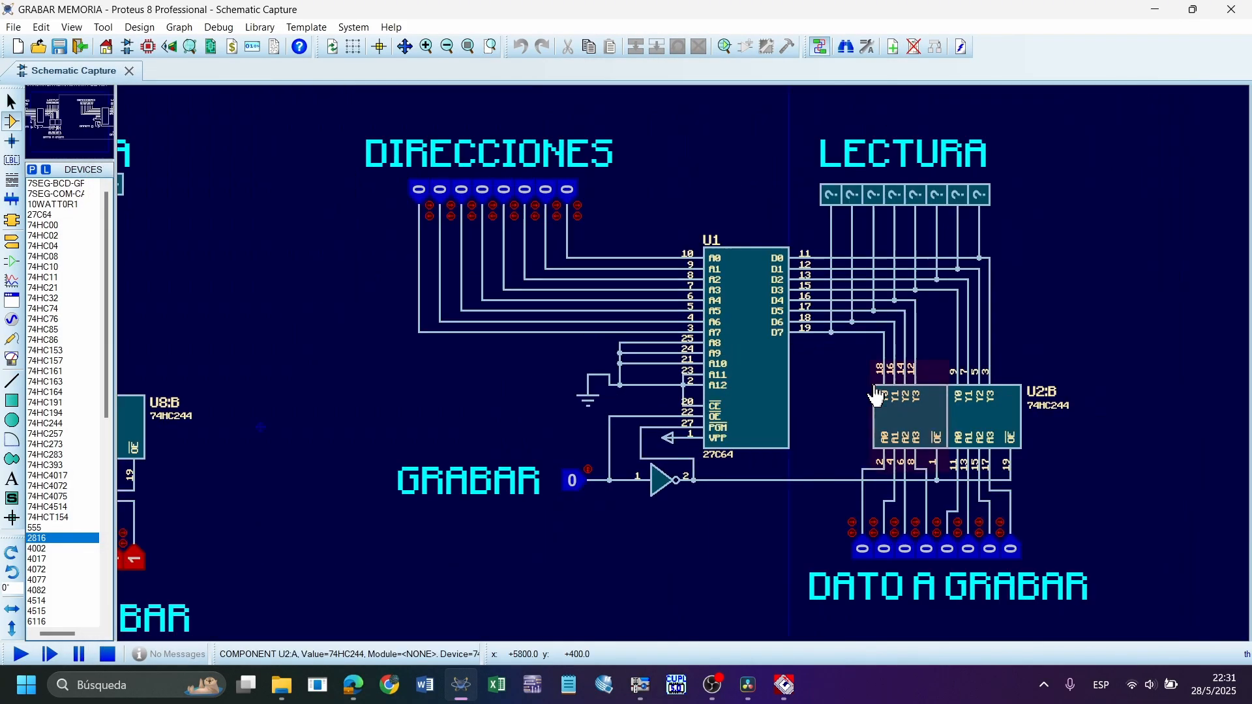
scroll(772, 382, "up", 3)
left_click(1165, 217)
left_click(1127, 332)
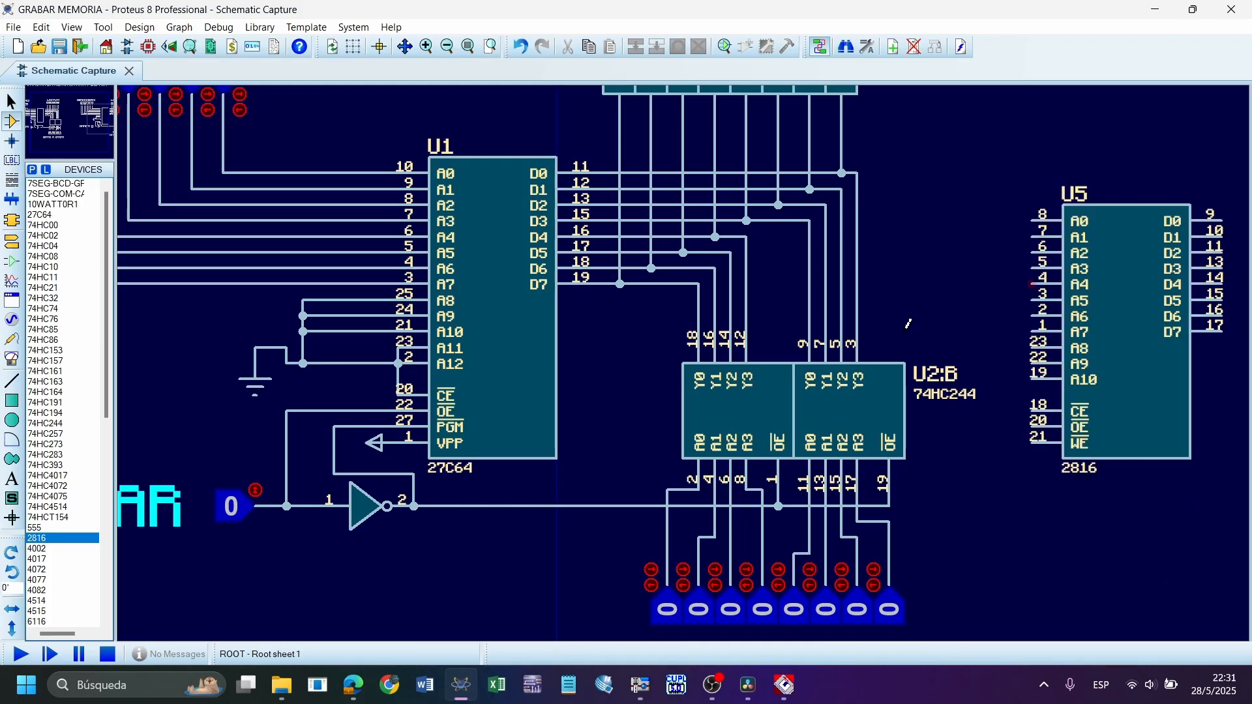
scroll(906, 326, "down", 1)
scroll(906, 329, "up", 1)
Compare the 27C64's pins with the CE, OE and WE control pins of the placed 2816
left_click(11, 102)
left_click(31, 122)
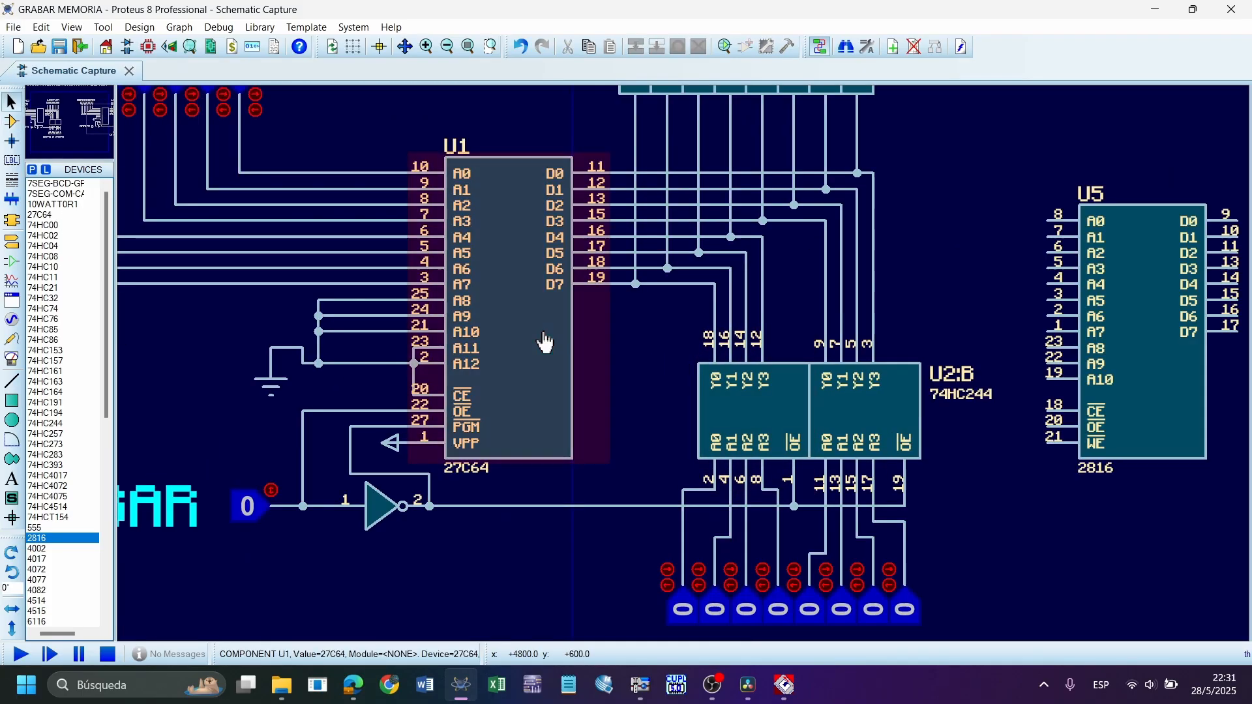
left_click(553, 349)
left_click(601, 371)
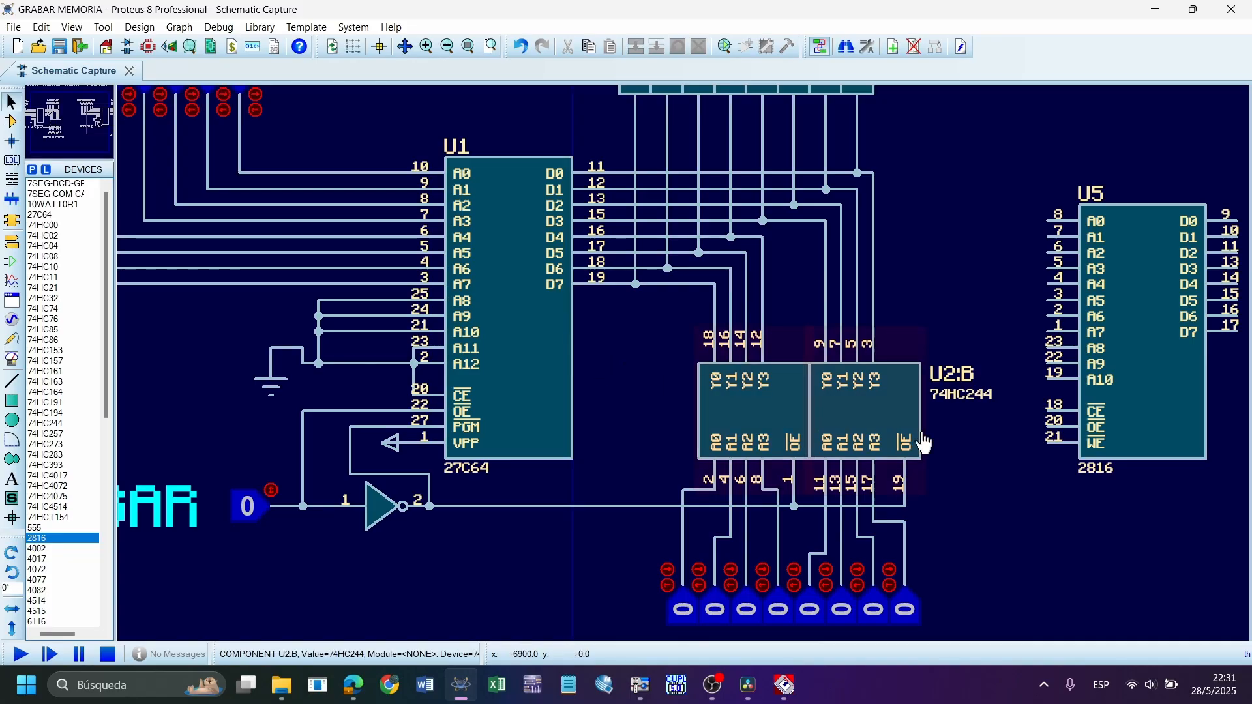
left_click(1095, 478)
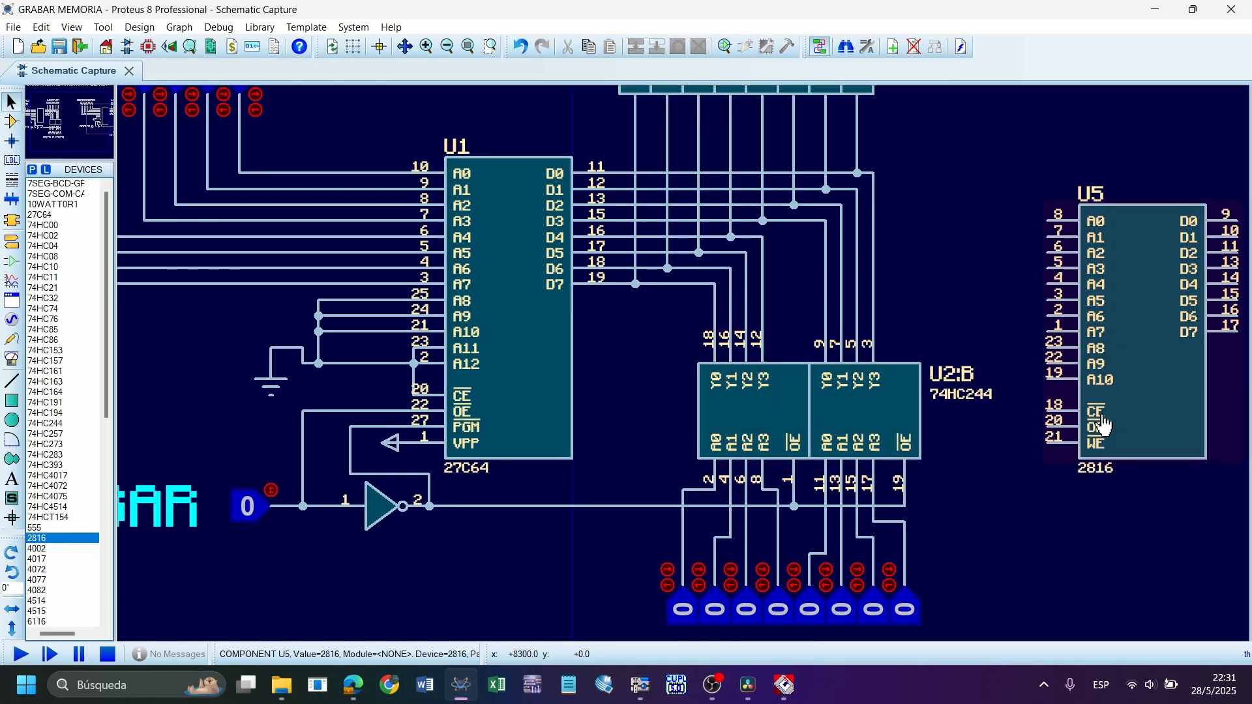
Check the 2816's component properties, close them without changes and delete the 2816 from the schematic
double_click(1131, 341)
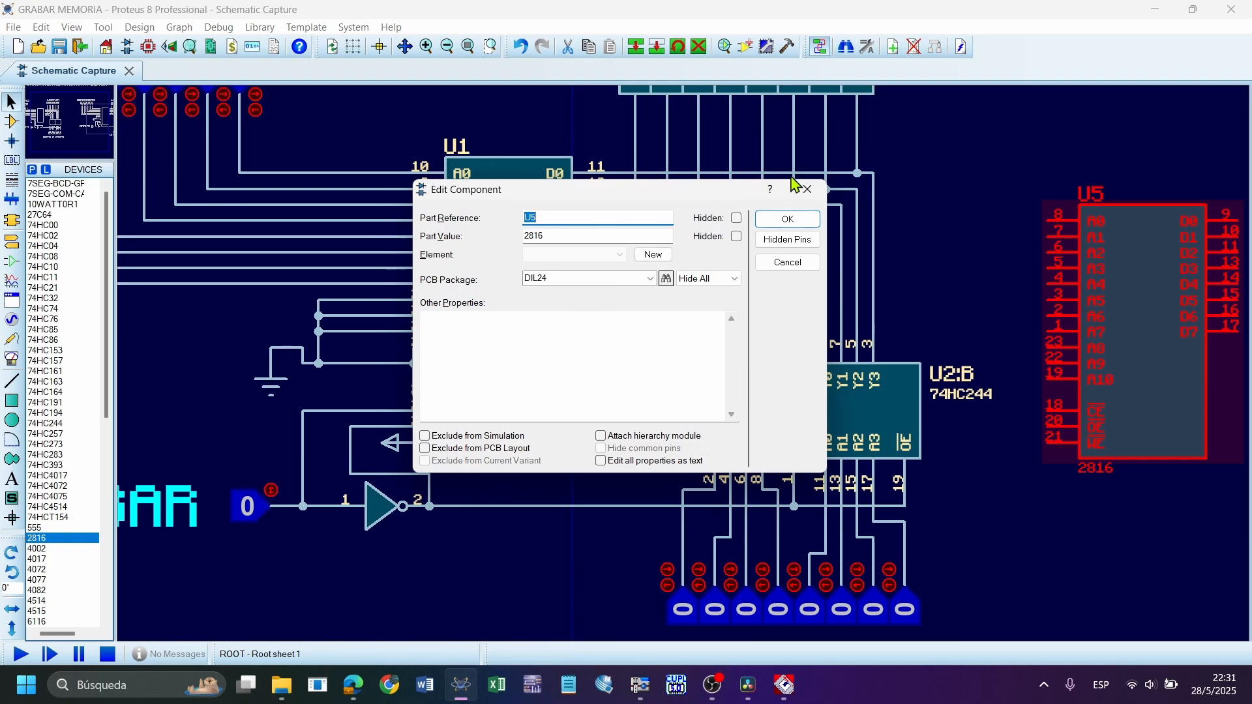
left_click(808, 189)
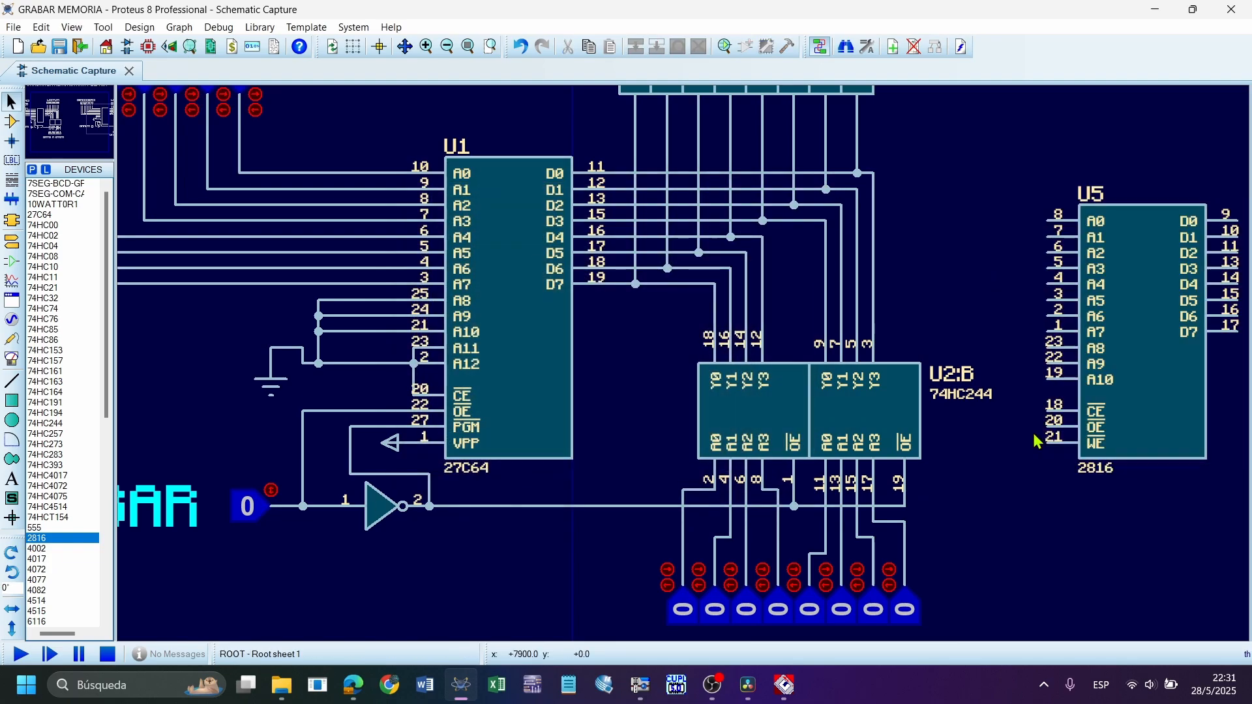
right_click(1158, 263)
right_click(1158, 263)
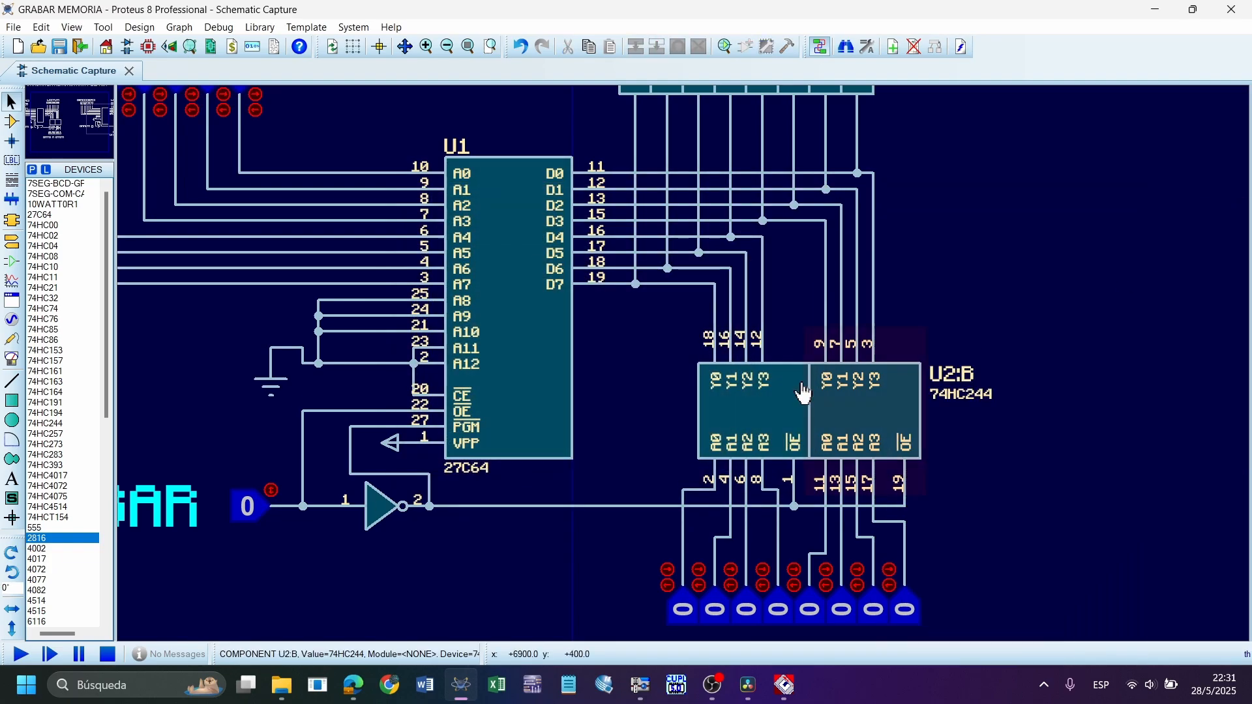
Set the 27C64's advanced property Programming Voltage to 12.5
left_click(509, 349)
right_click(523, 296)
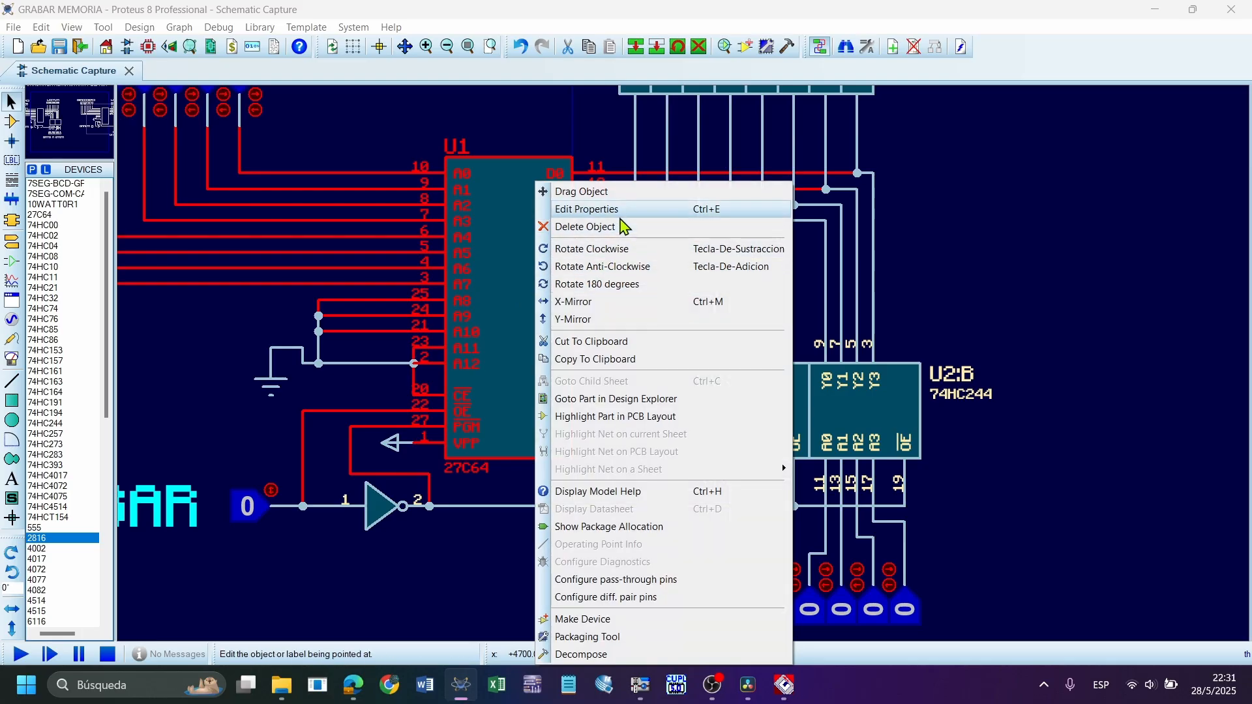
left_click(587, 210)
left_click(518, 346)
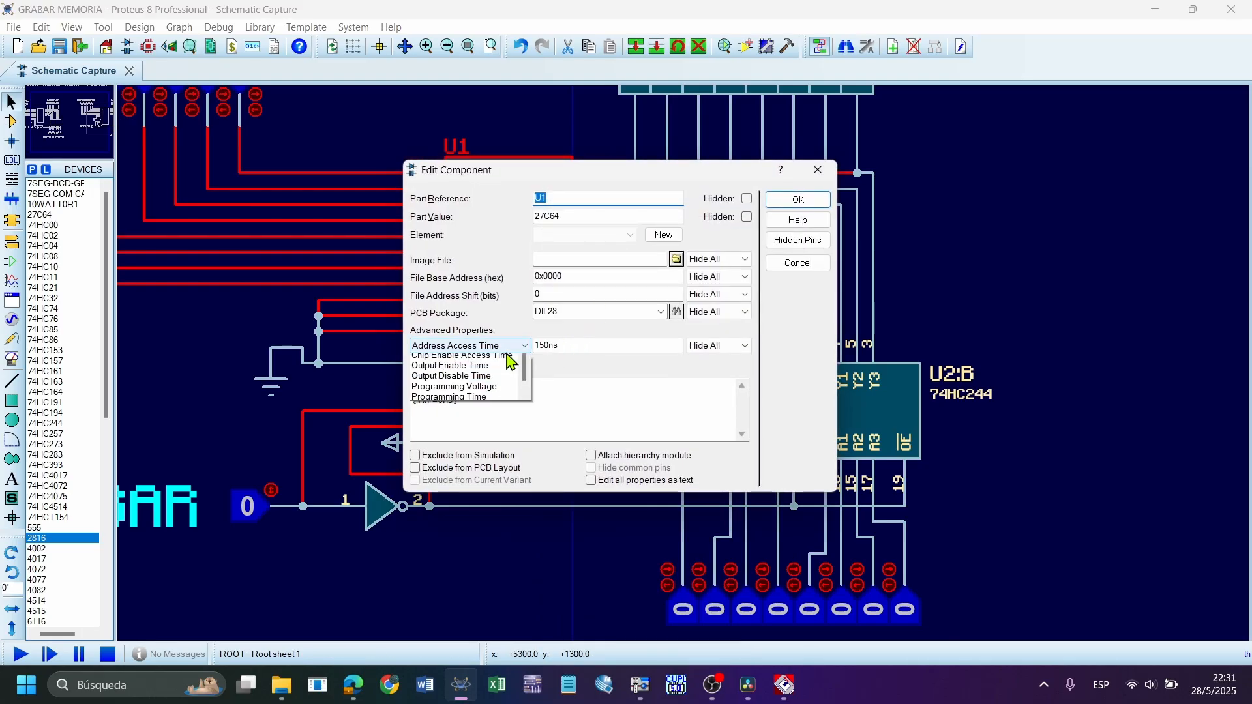
scroll(483, 409, "down", 1)
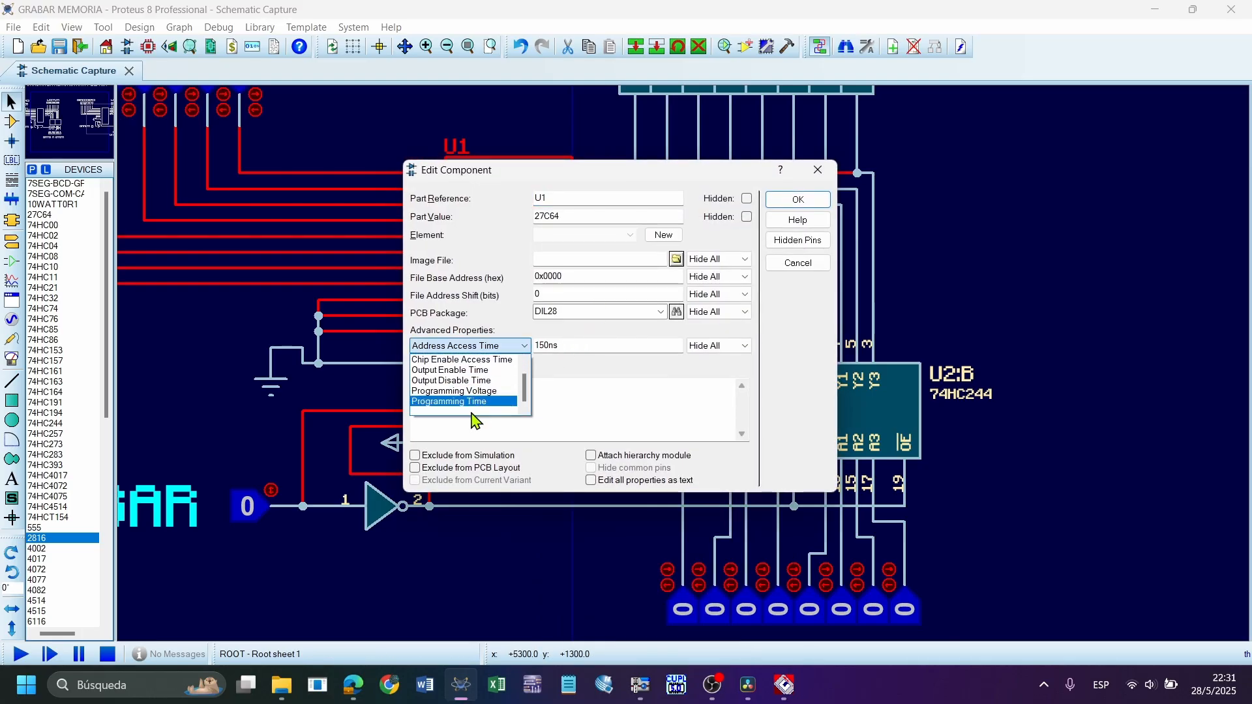
left_click(499, 391)
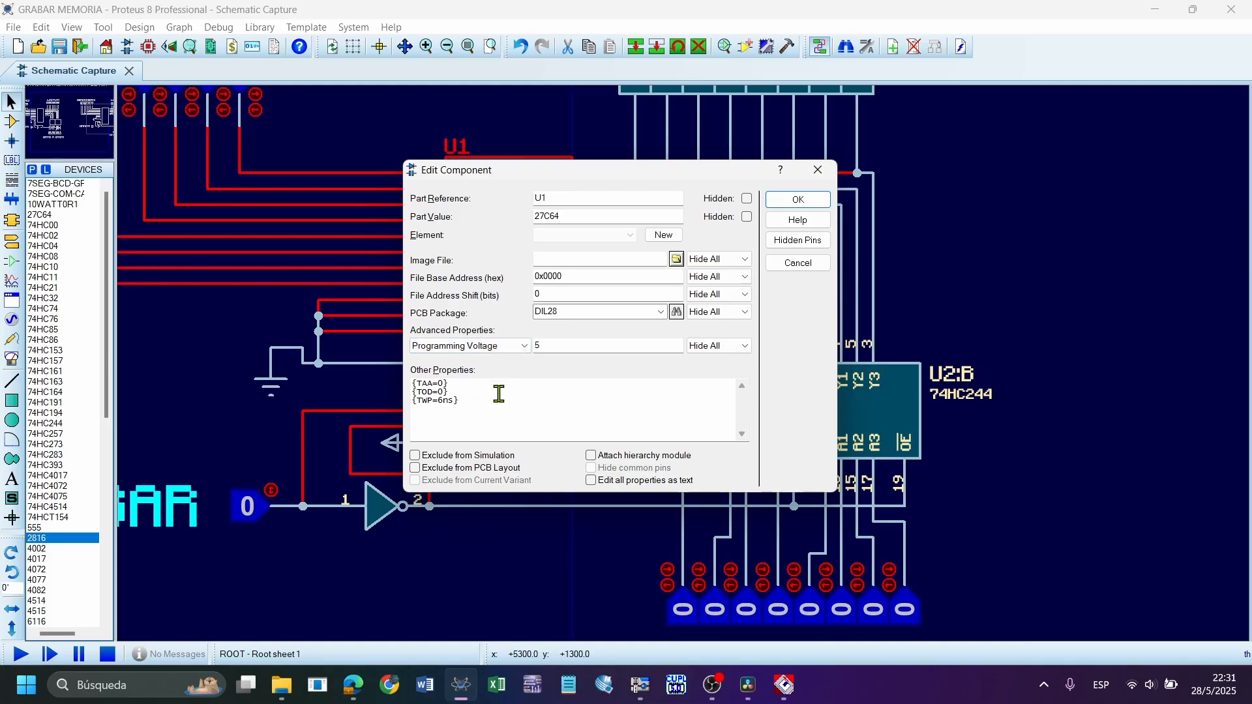
left_click(584, 344)
left_click_drag(584, 344, 499, 352)
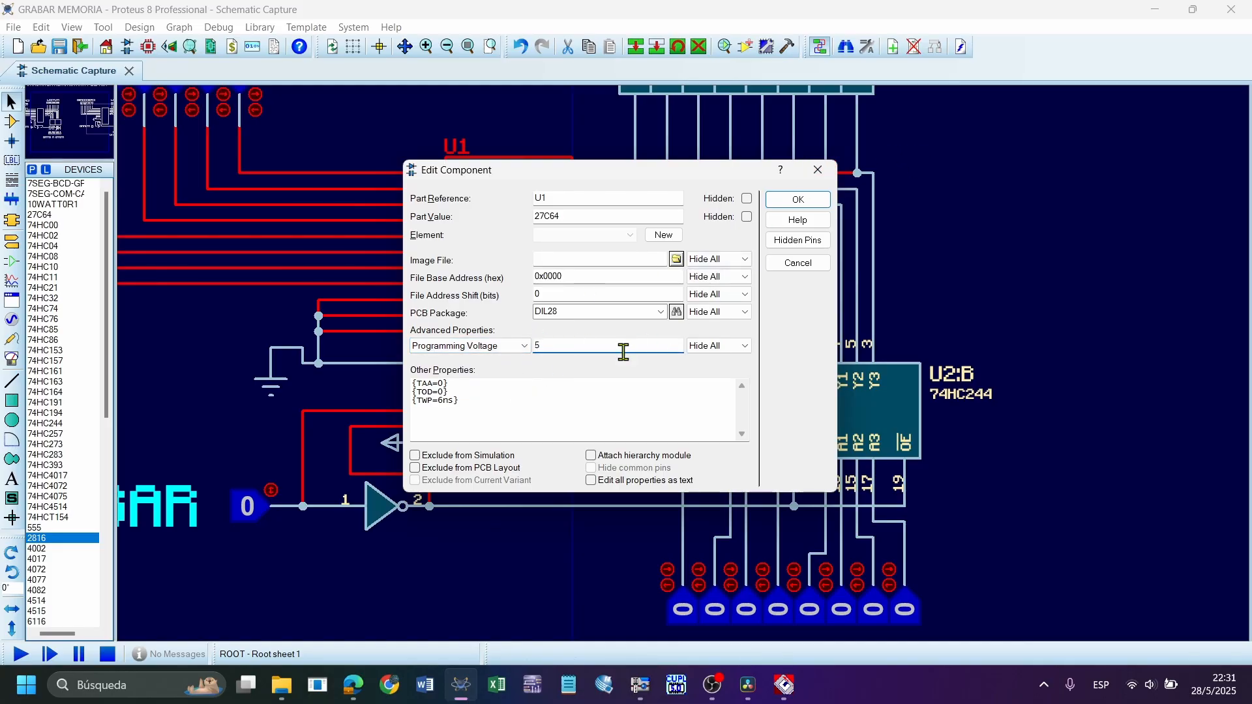
key("BackSpace")
type("12")
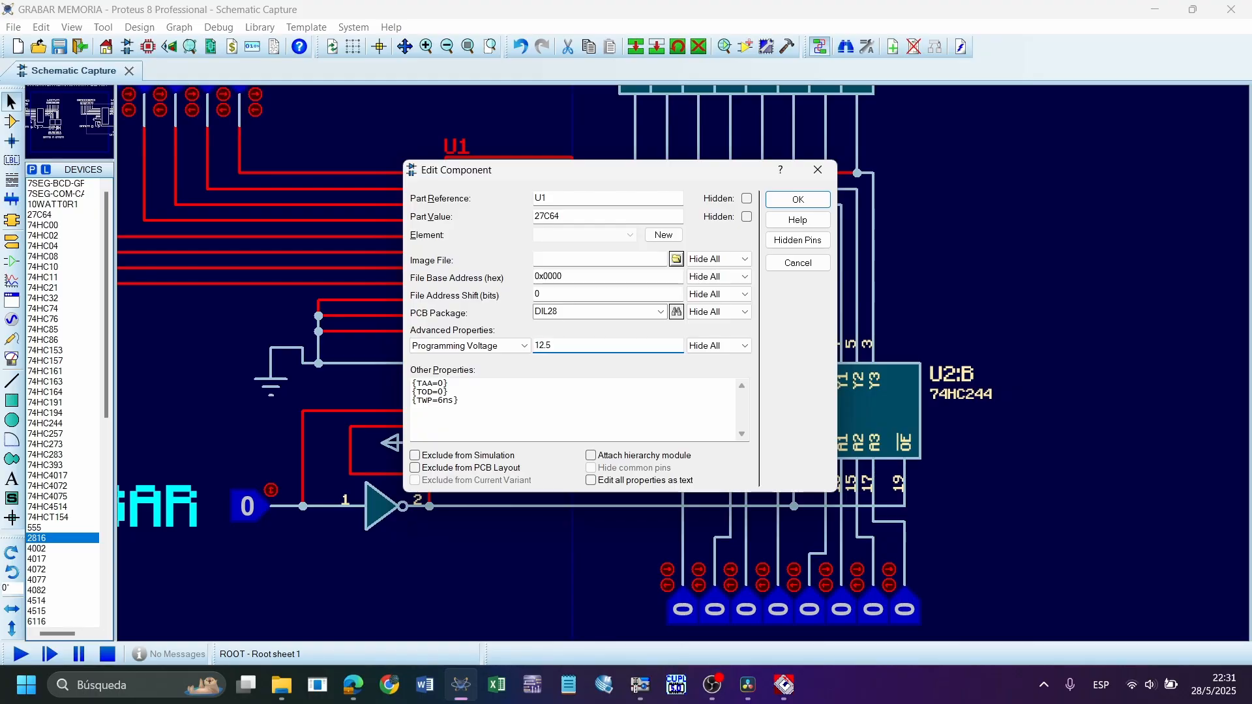
type(".5")
left_click(797, 199)
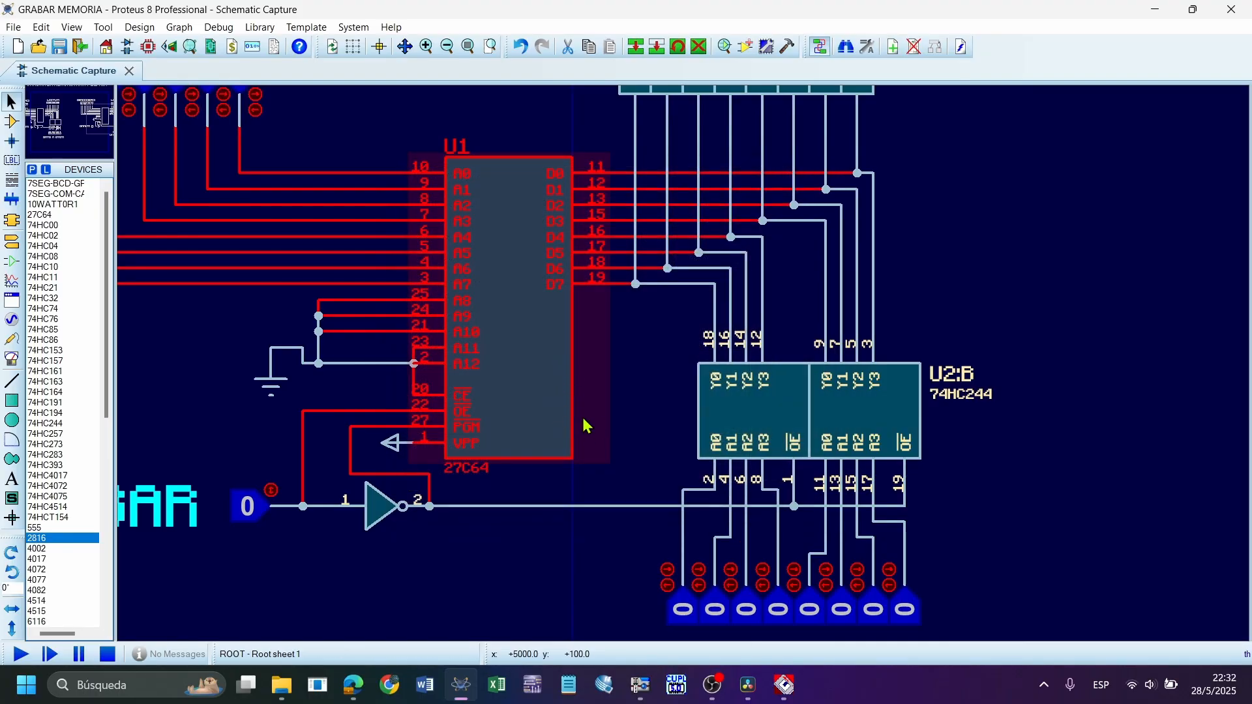
Examine the power terminal connected to the 27C64's VPP pin
scroll(397, 449, "up", 1)
left_click(683, 367)
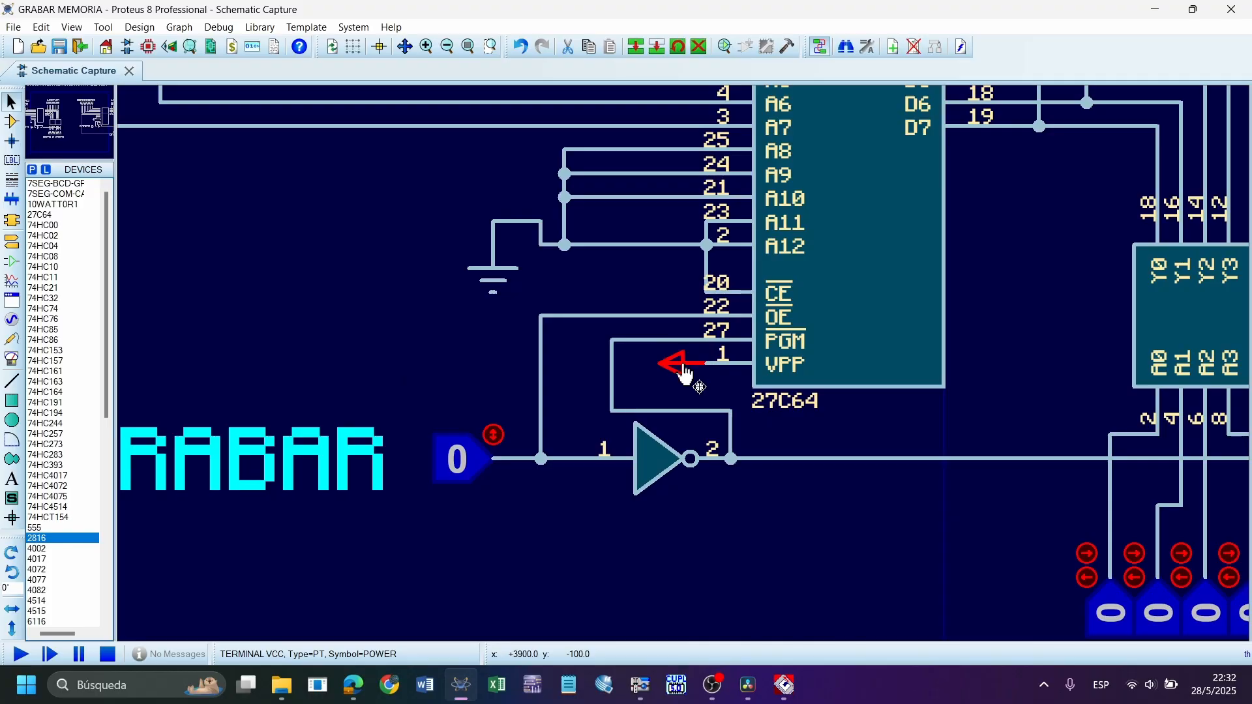
scroll(683, 368, "up", 2)
left_click(772, 416)
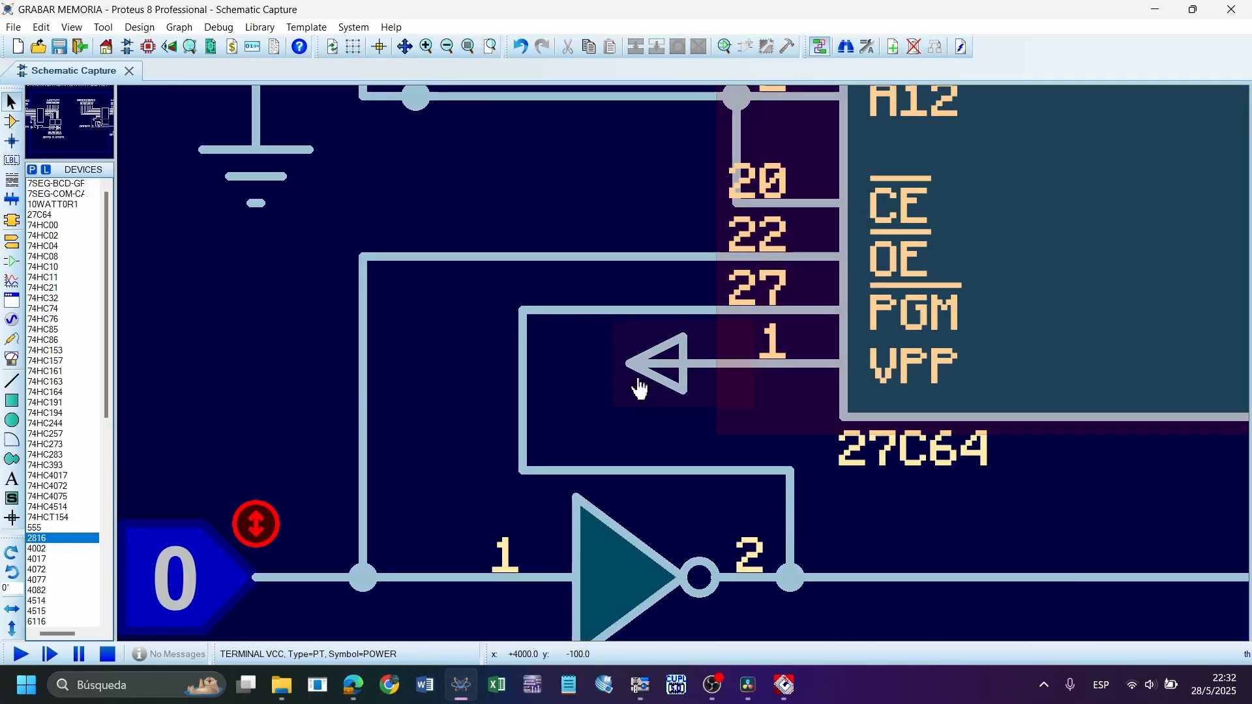
left_click(662, 391)
Review the 27C64's Programming Voltage property, close the dialog and inspect the power terminal on VPP again
double_click(802, 384)
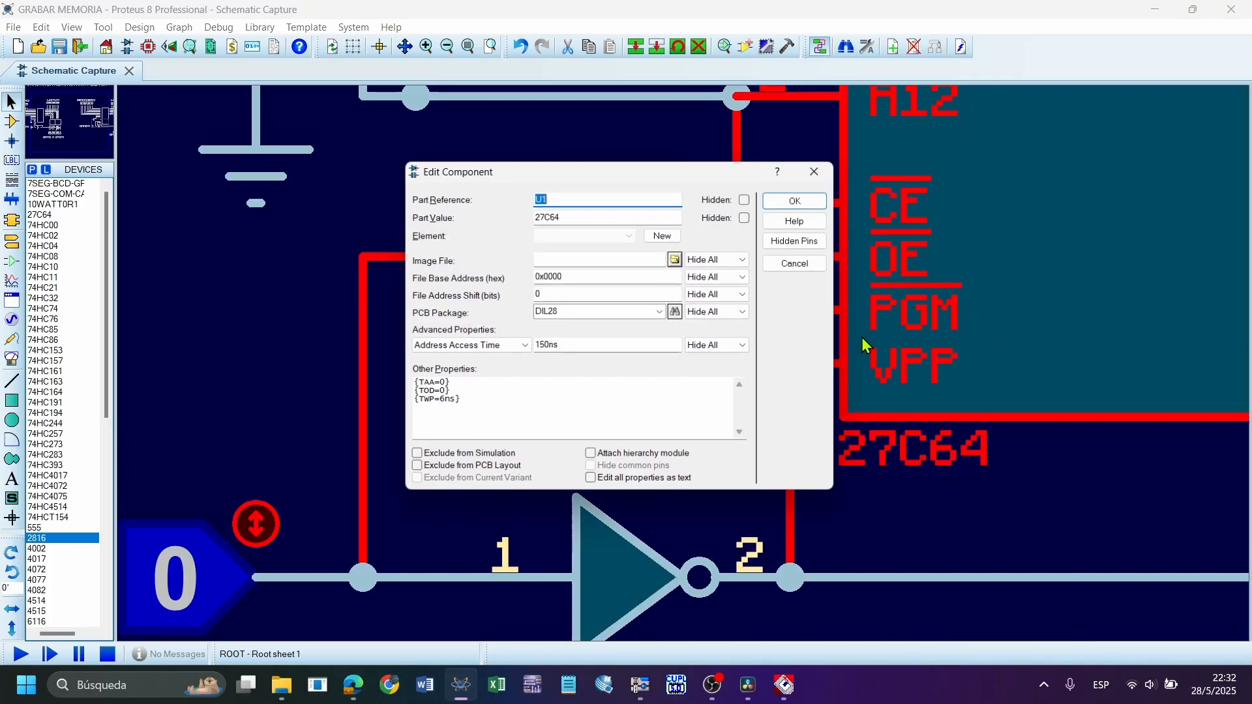
left_click(496, 345)
scroll(498, 378, "down", 1)
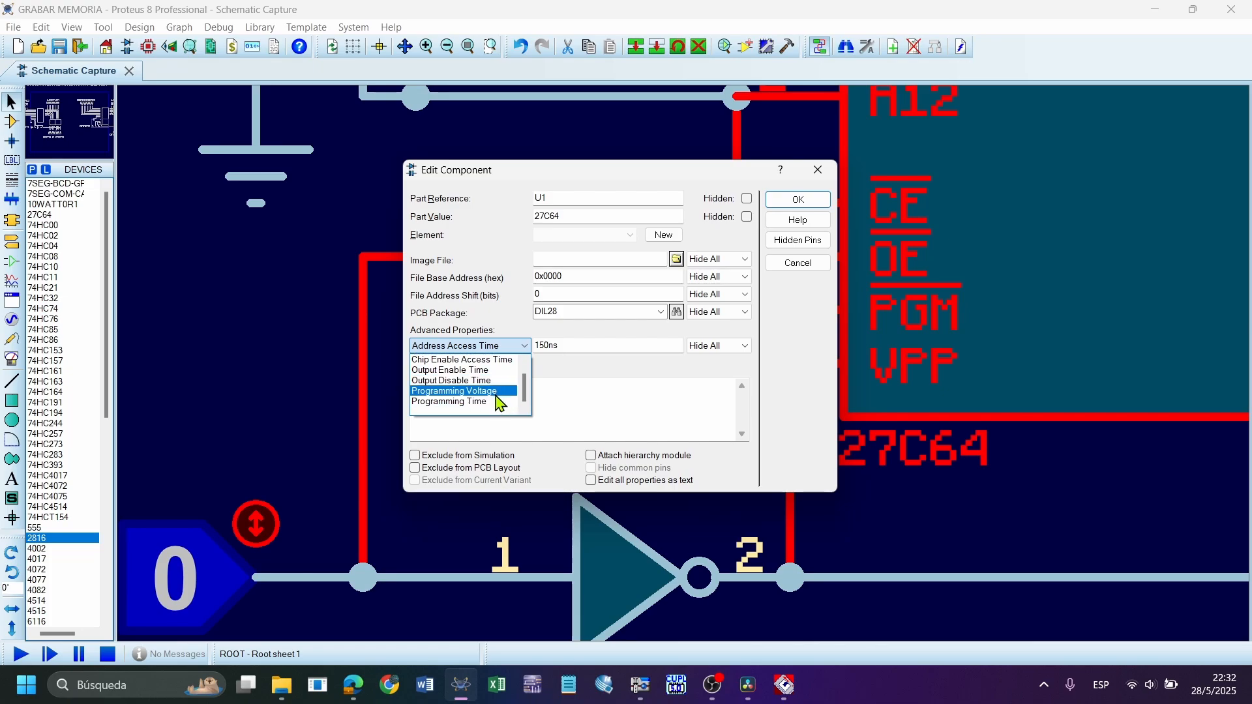
left_click(496, 391)
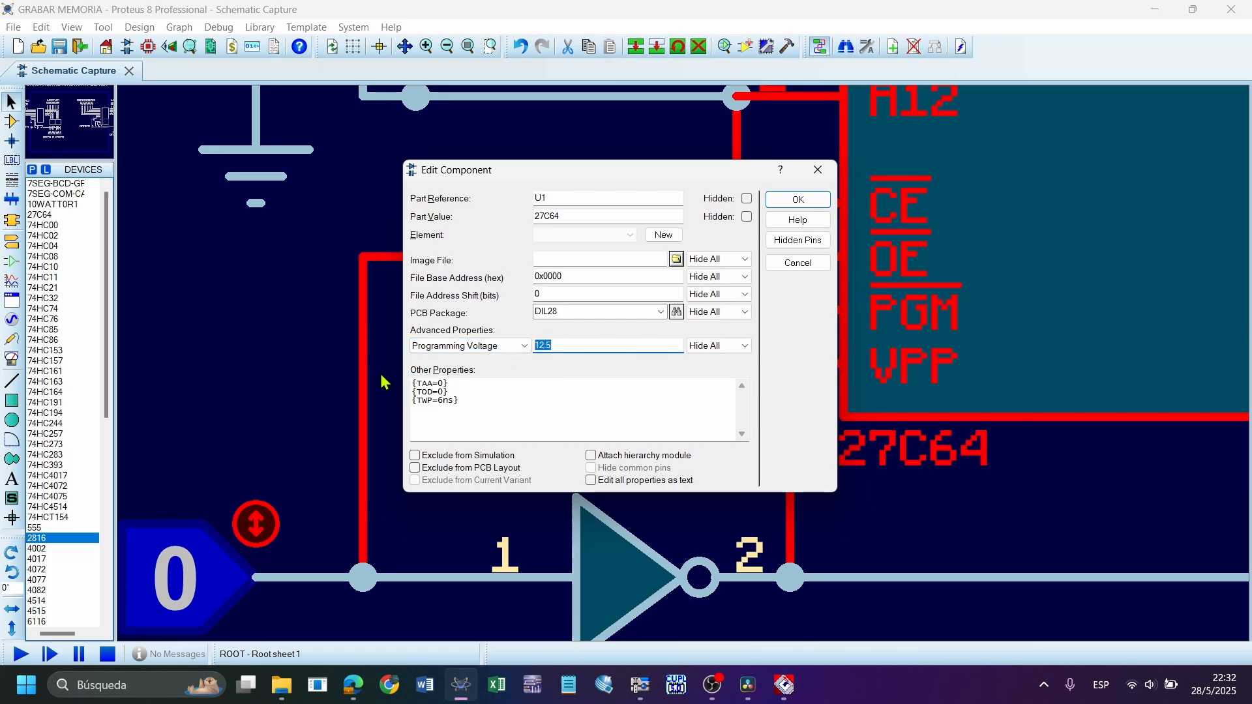
key("Return")
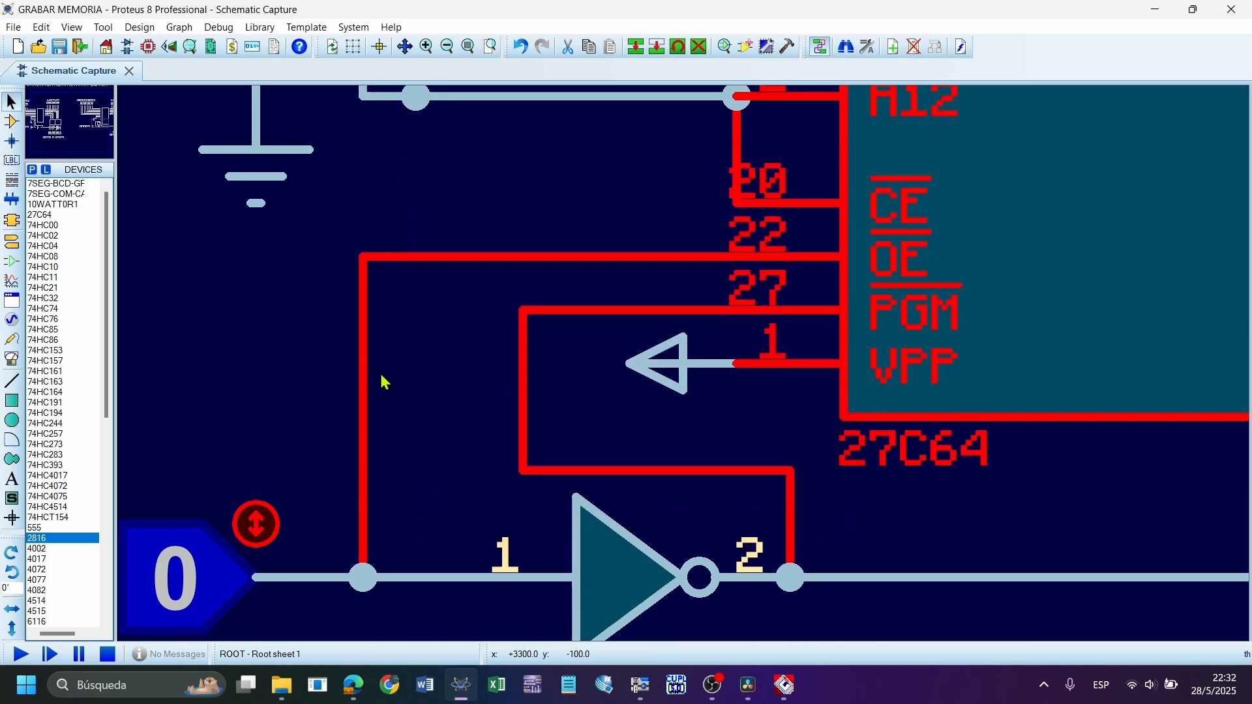
left_click(725, 421)
left_click(701, 367)
scroll(717, 365, "down", 3)
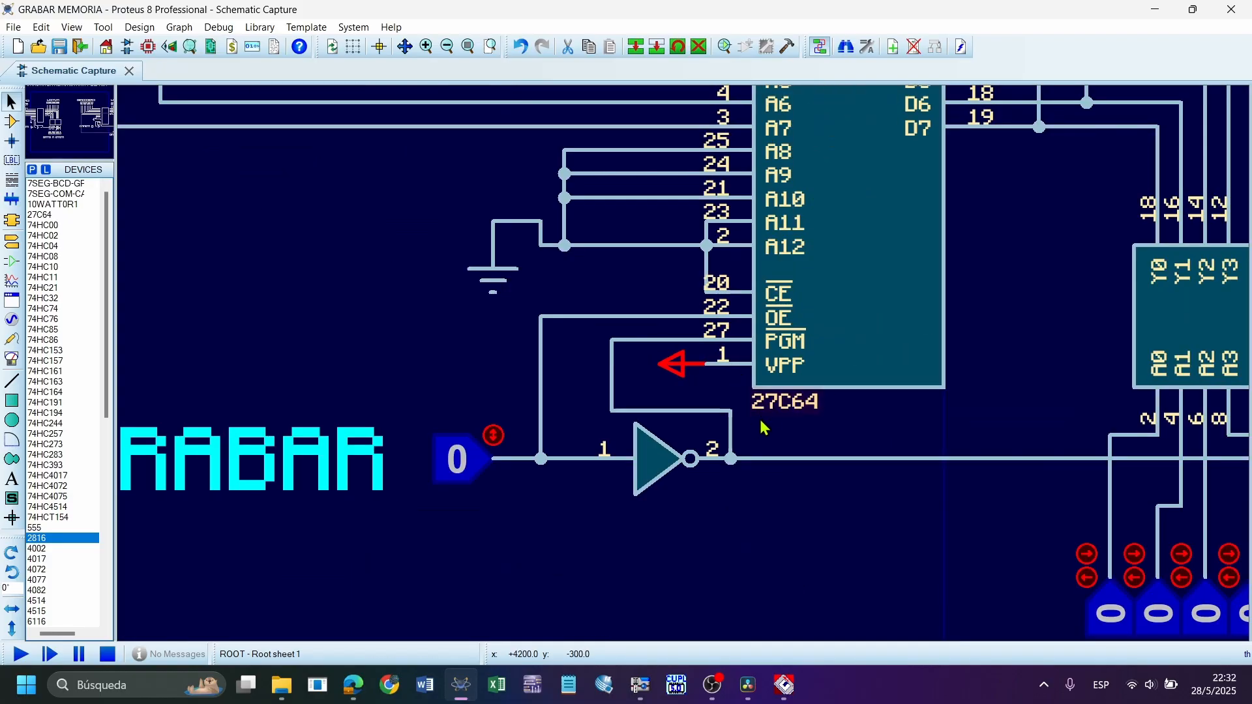
left_click(760, 425)
Select the 6116 RAM circuit as a block, including its address inputs, read probes, 74HC244 buffer and data inputs
scroll(652, 379, "down", 4)
scroll(331, 333, "up", 1)
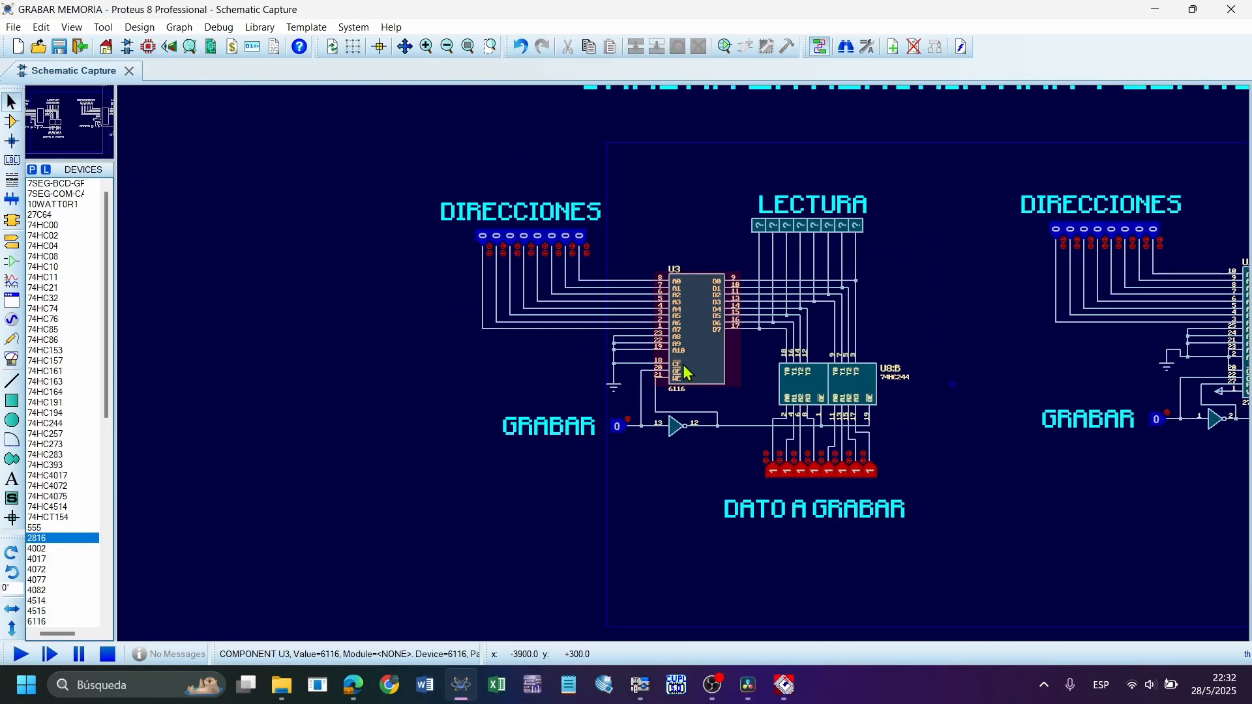
scroll(331, 333, "up", 1)
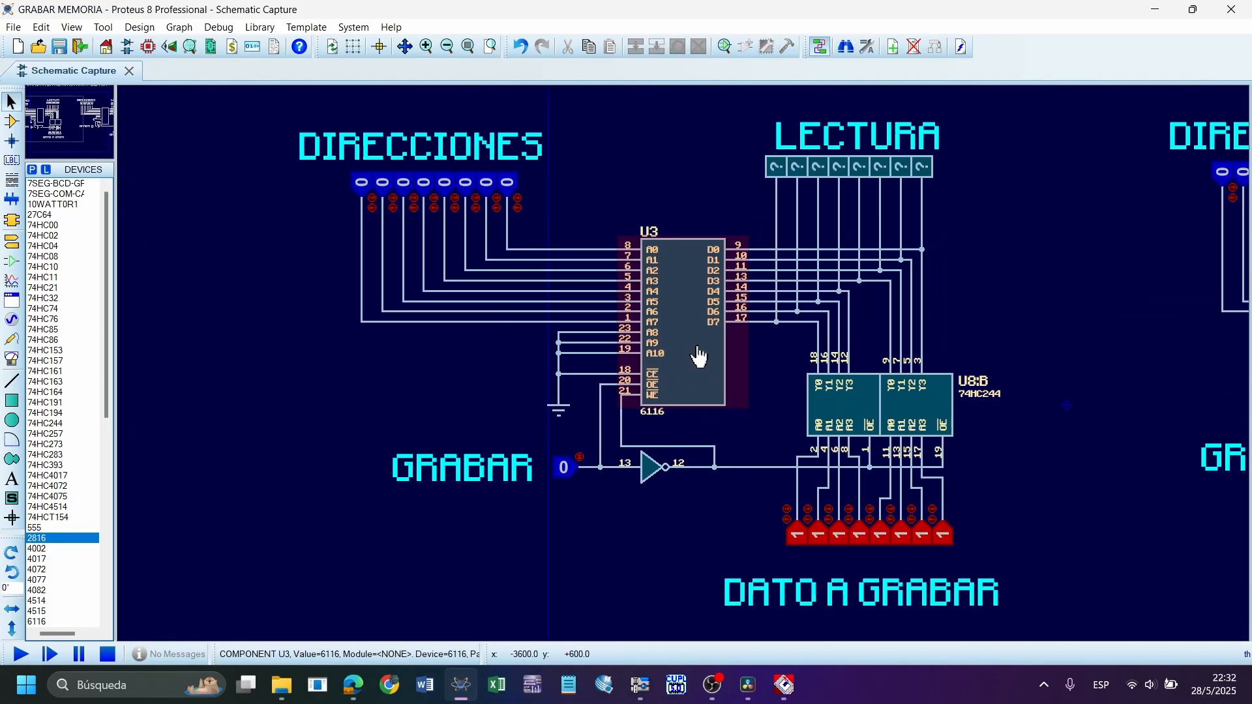
mouse_move(247, 124)
left_mouse_down()
mouse_move(992, 601)
mouse_move(1036, 592)
mouse_move(927, 468)
mouse_move(261, 111)
left_mouse_up()
left_click(1076, 391)
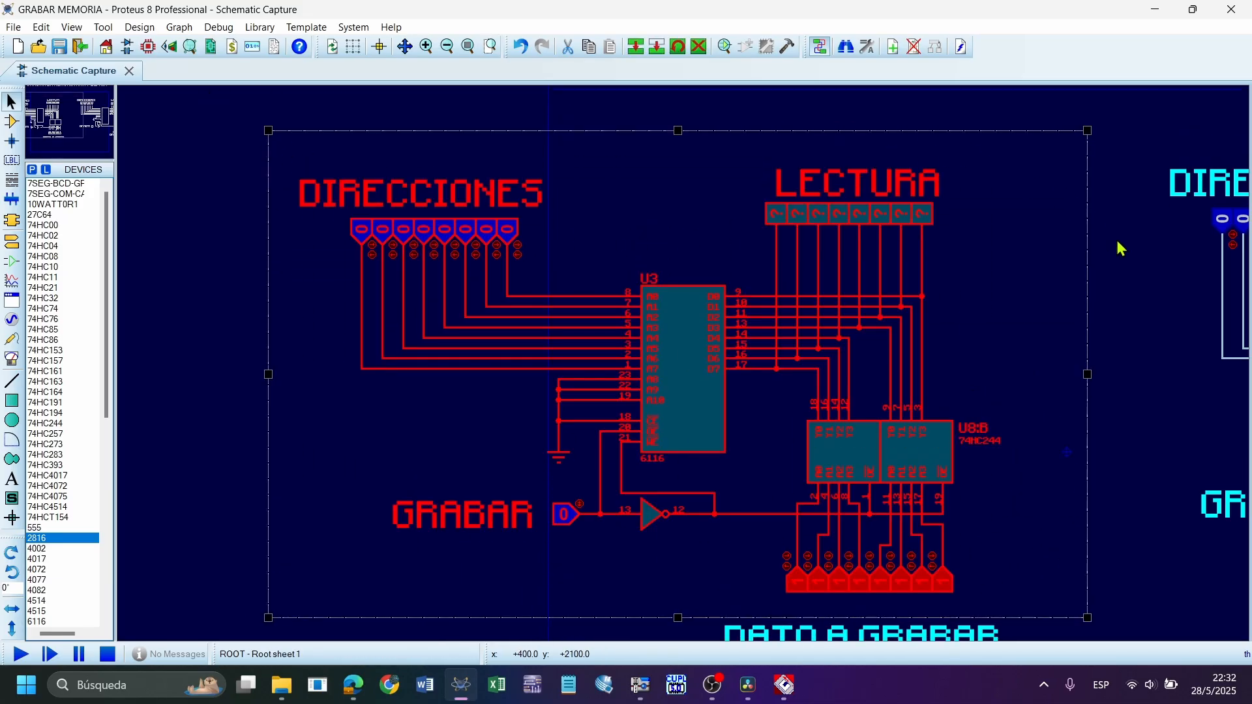
Deselect the 6116 RAM circuit and outline the chip's address pins and the DIRECCIONES inputs with on-screen rectangles
left_click(992, 358)
scroll(785, 425, "up", 1)
scroll(687, 371, "down", 1)
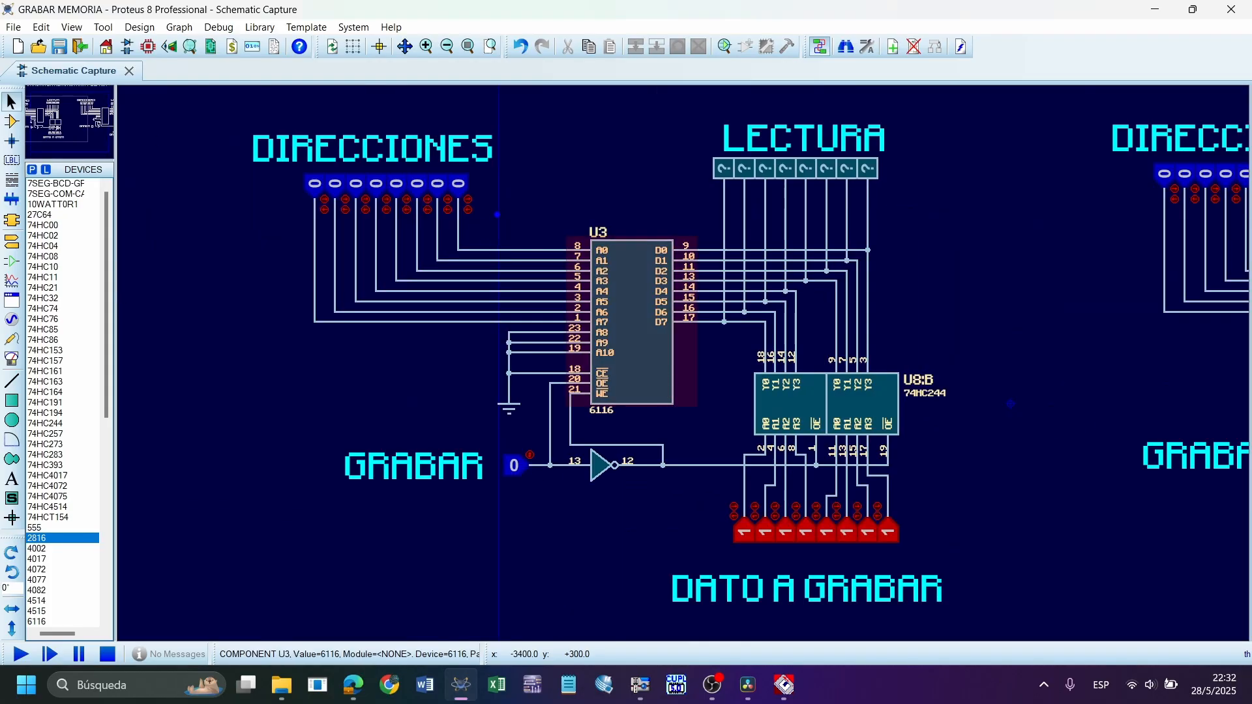
left_click_drag(514, 206, 564, 287)
left_click_drag(541, 226, 645, 368)
left_click_drag(245, 154, 528, 231)
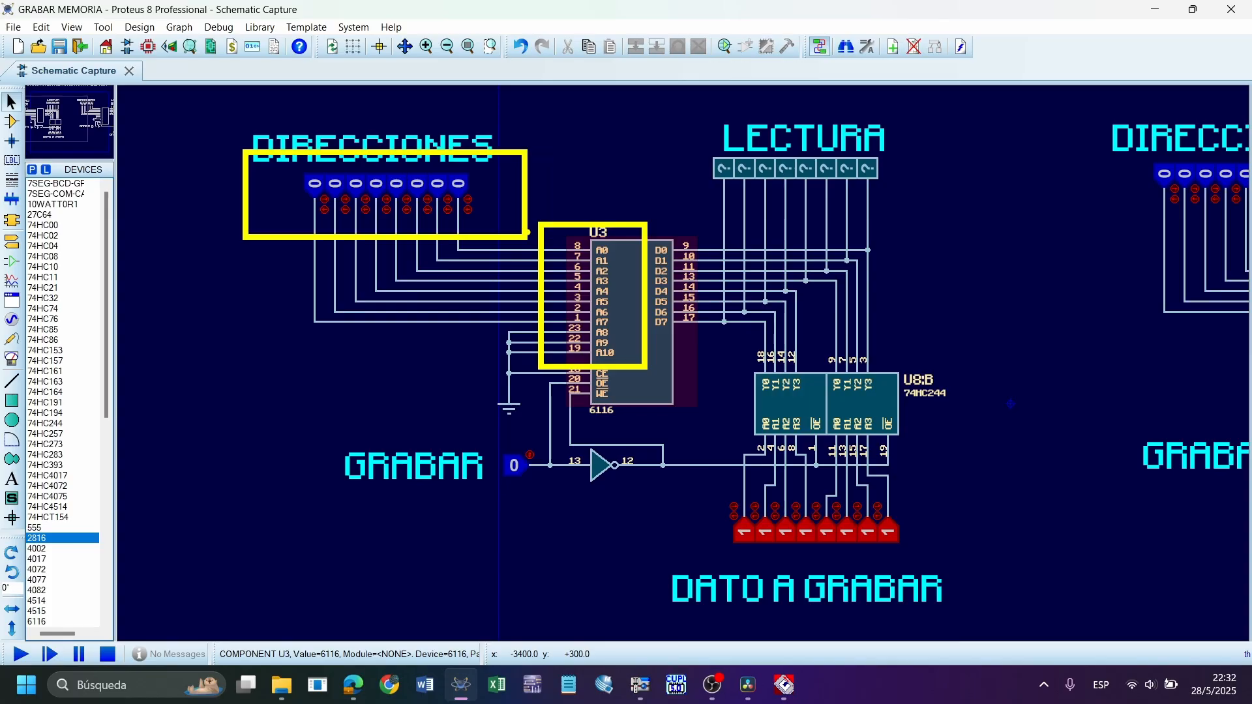
Outline the 6116's data lines and the LECTURA probes with on-screen rectangles, and undo both outlines
mouse_move(660, 235)
left_mouse_down()
mouse_move(722, 240)
mouse_move(898, 363)
left_mouse_up()
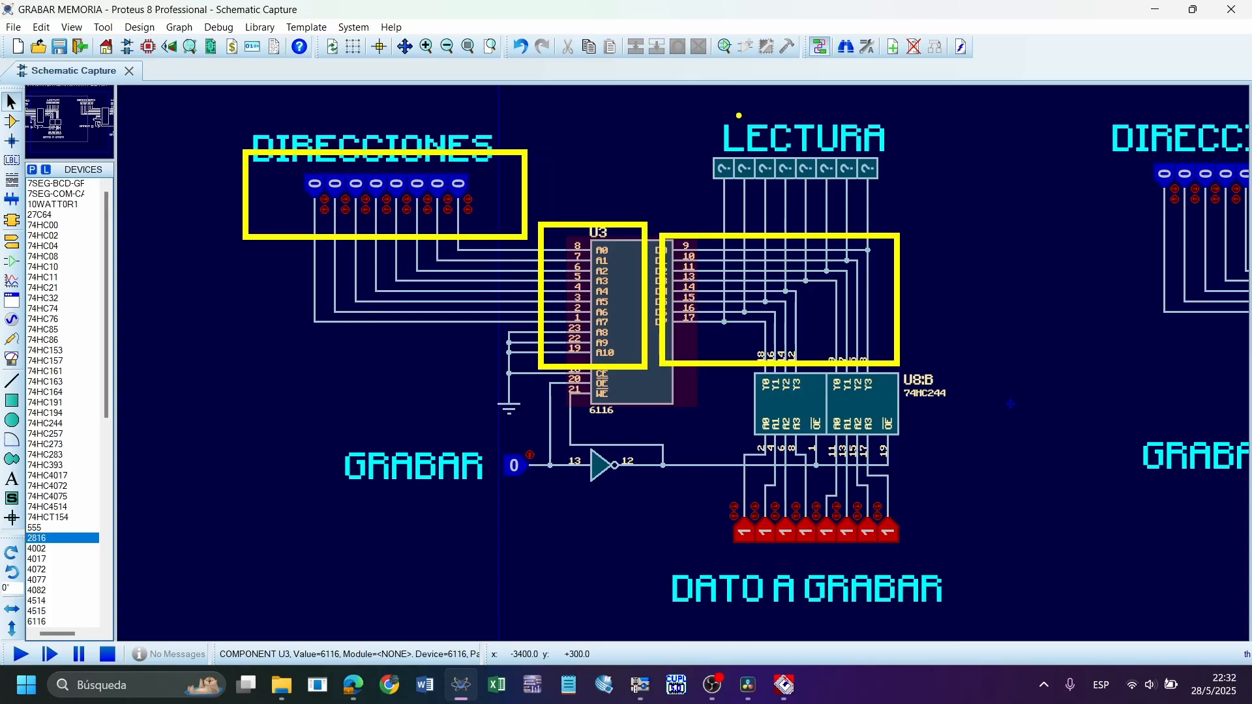
left_click_drag(679, 108, 876, 186)
key("ctrl+z")
key("ctrl+z")
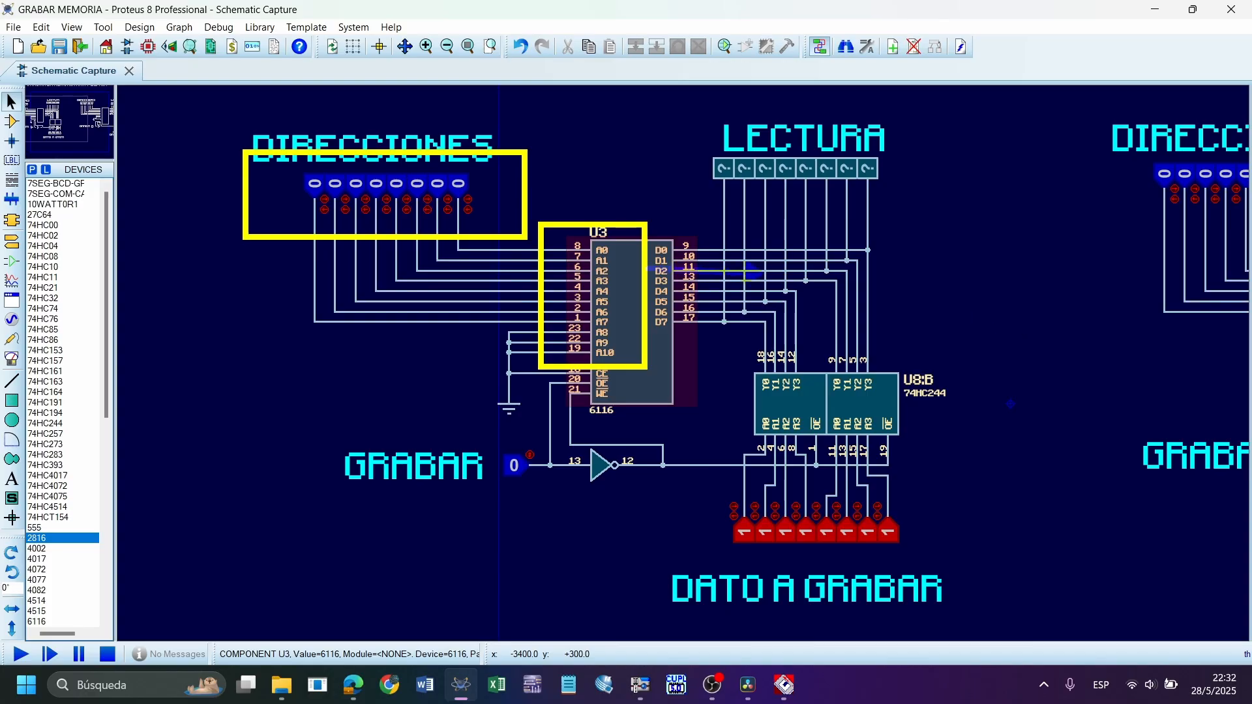
Annotate the 6116's data lines with arrows from the RAM and the 74HC244, the labels 0 and 1, a box and an arrow pointing into it
left_click_drag(648, 274, 763, 274)
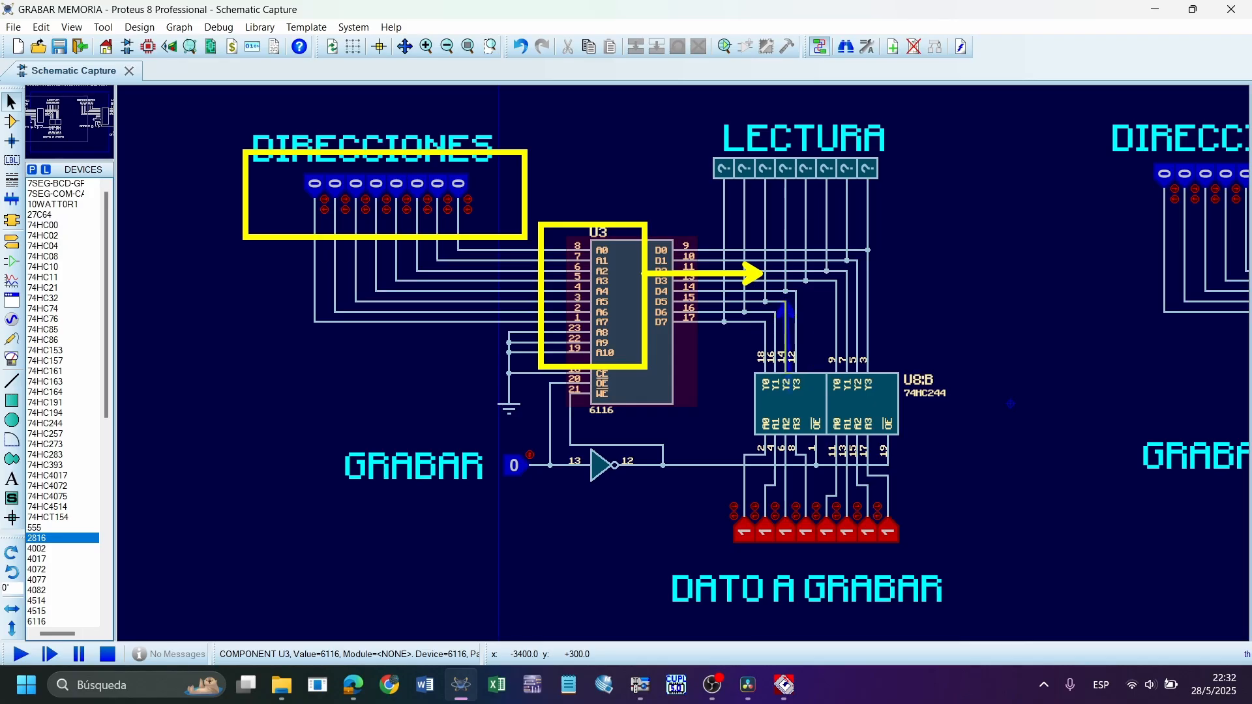
left_click_drag(787, 407, 786, 303)
type("t")
type("0")
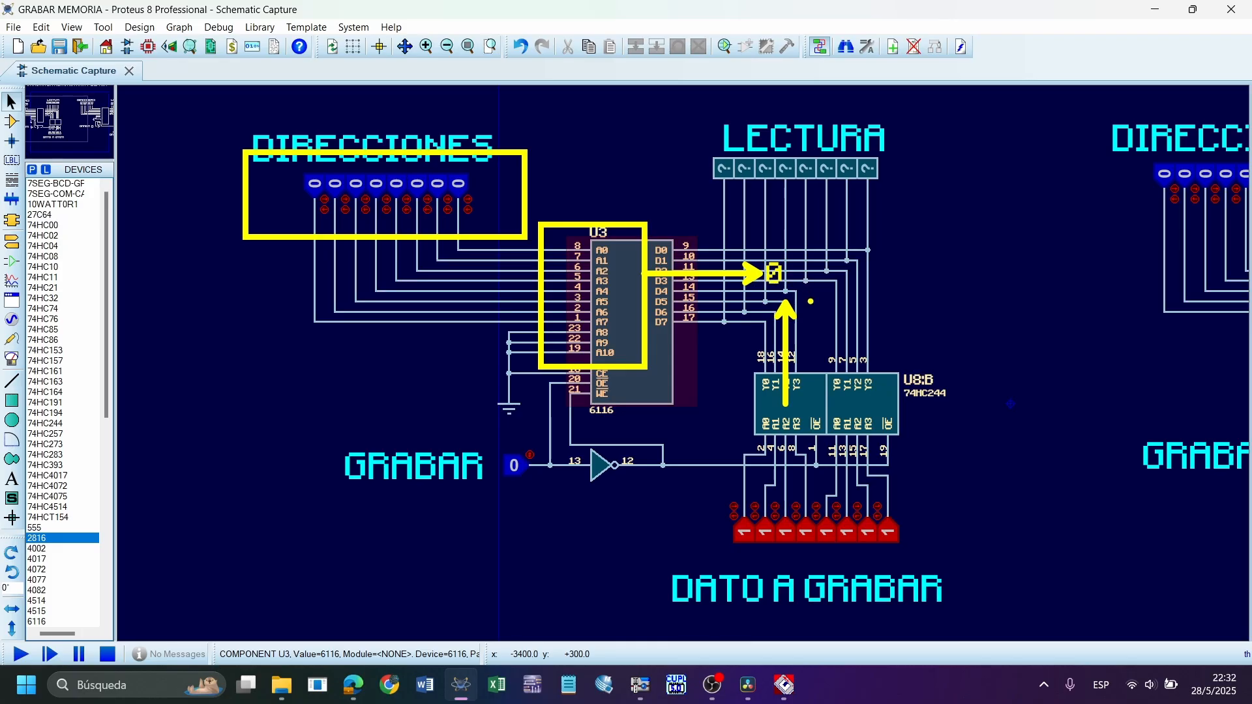
type("1")
left_click_drag(757, 248, 847, 320)
left_click_drag(866, 218, 806, 280)
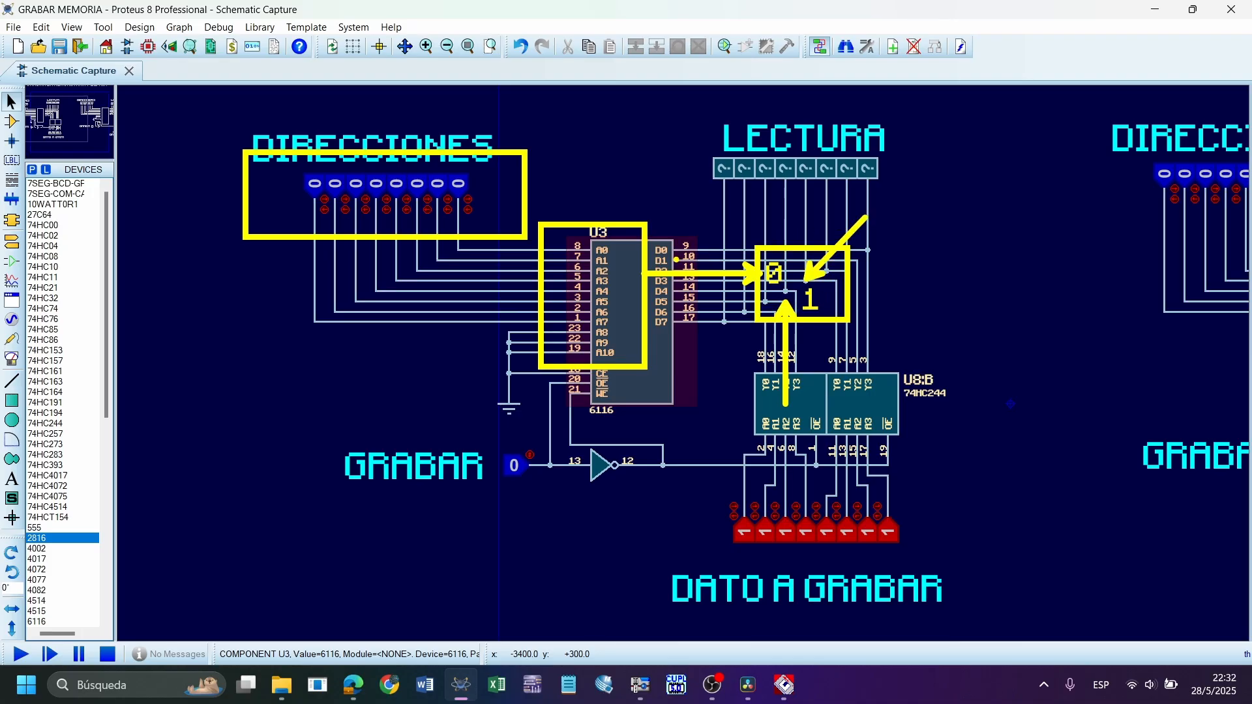
Undo the arrows, 0 and 1 labels and box drawn over the 6116's data lines
key("ctrl+z")
key("ctrl+z")
key("ctrl+z")
key("ctrl+z")
key("ctrl+z")
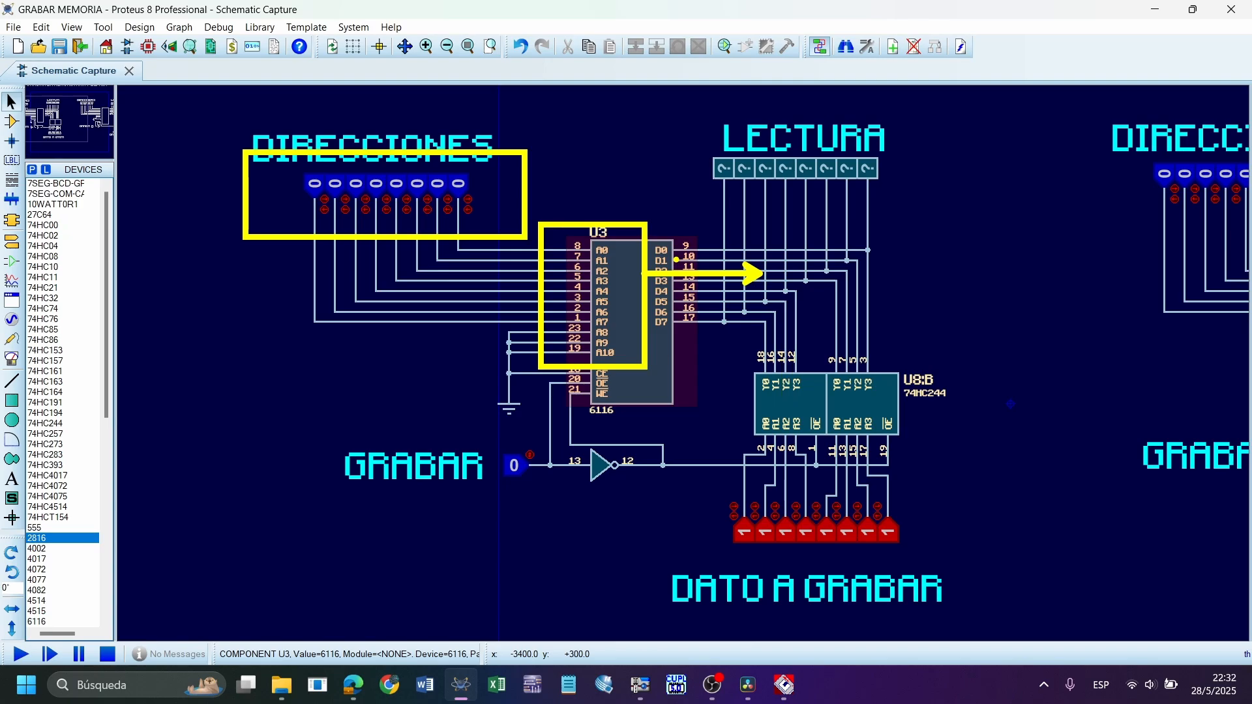
Outline the 74HC244 buffer, its data inputs and the 6116's data lines, draw an arrow up to the buffer, and clear the on-screen annotations
mouse_move(734, 351)
left_mouse_down()
mouse_move(981, 460)
mouse_move(951, 459)
left_mouse_up()
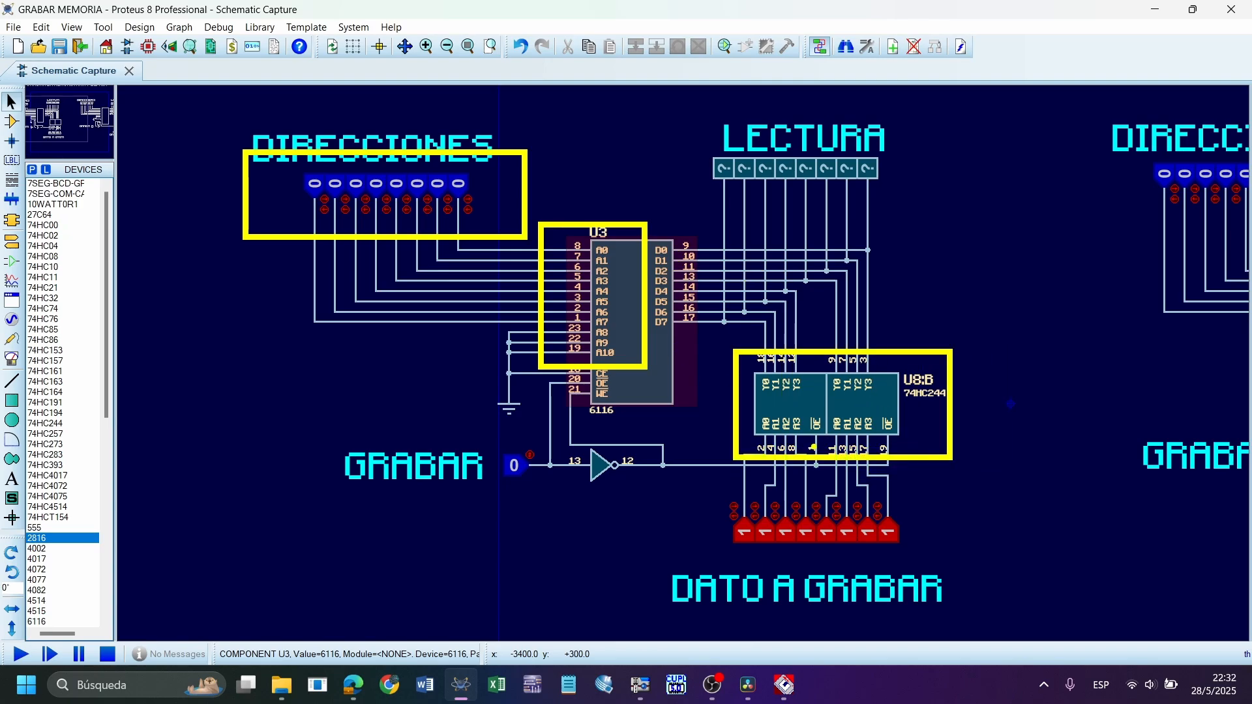
left_click_drag(823, 460, 822, 574)
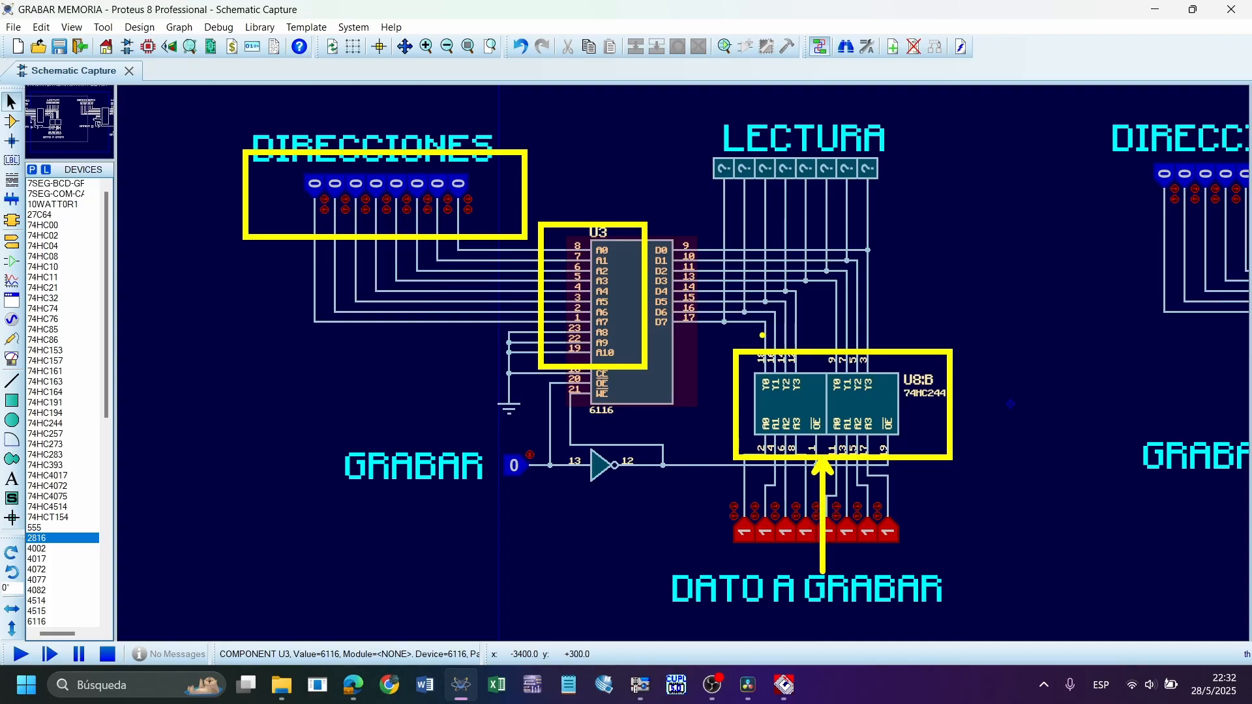
mouse_move(755, 375)
left_mouse_down()
mouse_move(878, 559)
mouse_move(919, 562)
left_mouse_up()
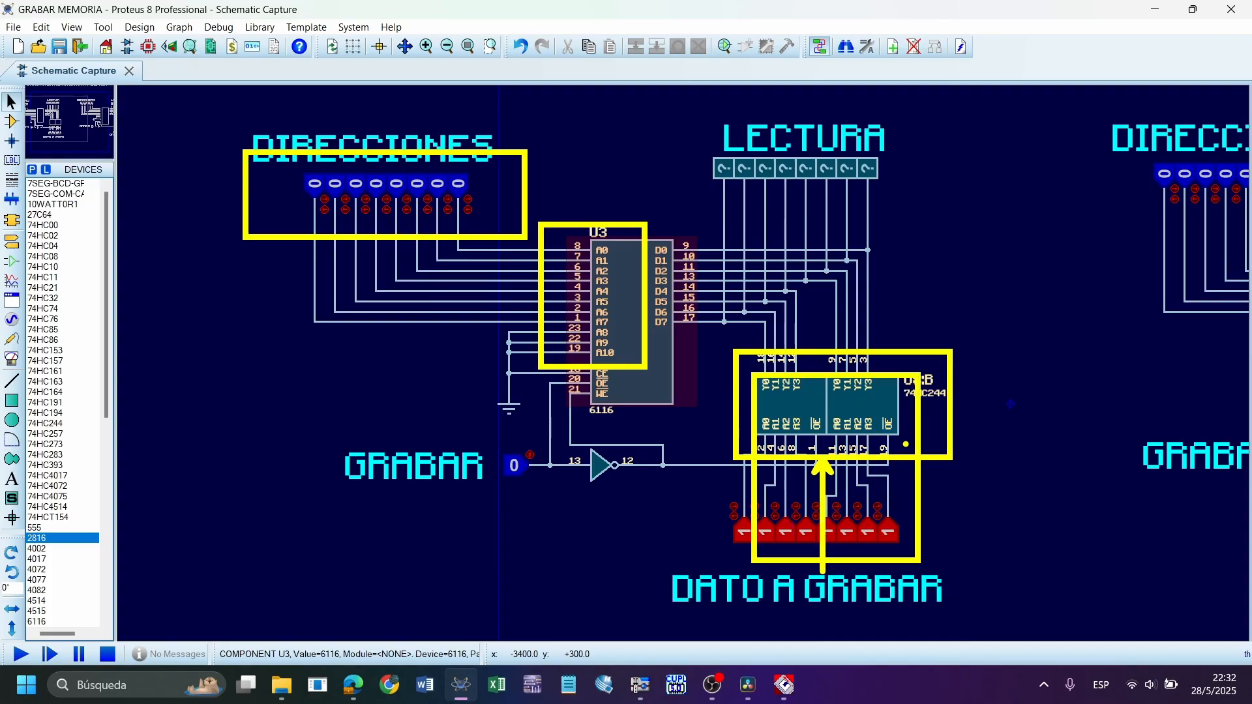
left_click_drag(701, 240, 891, 337)
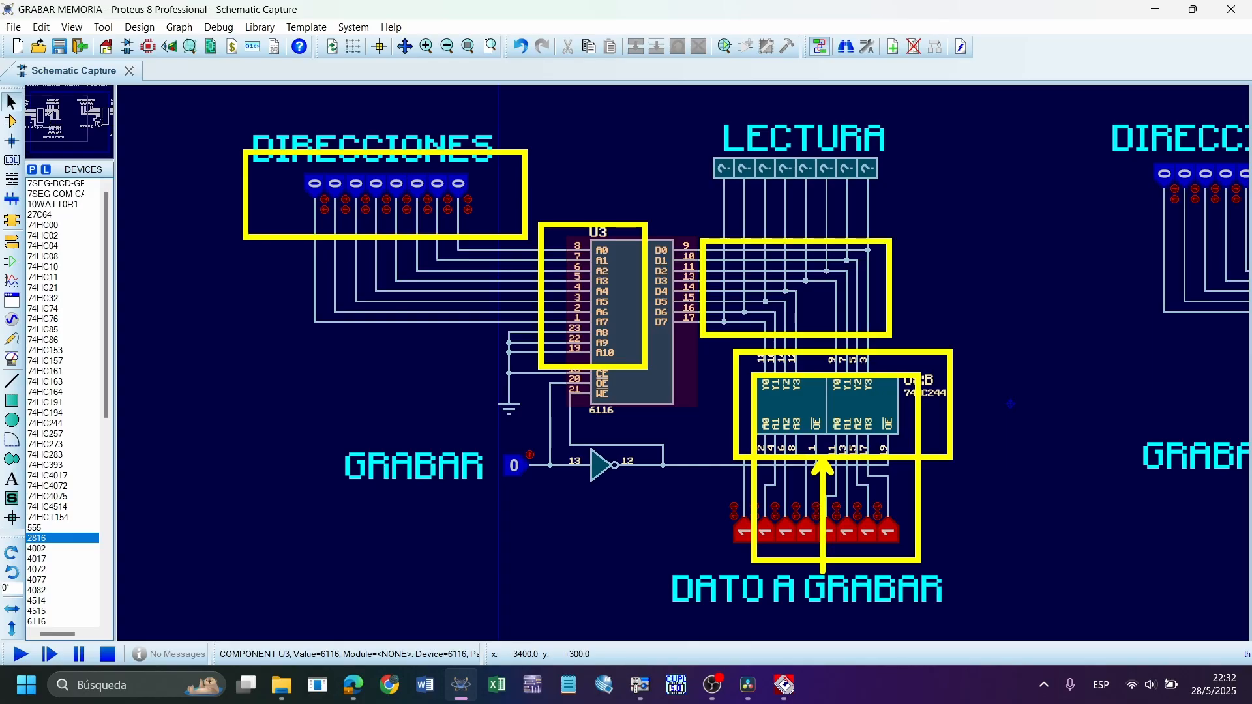
key("ctrl+z")
key("ctrl+z")
key("ctrl+z")
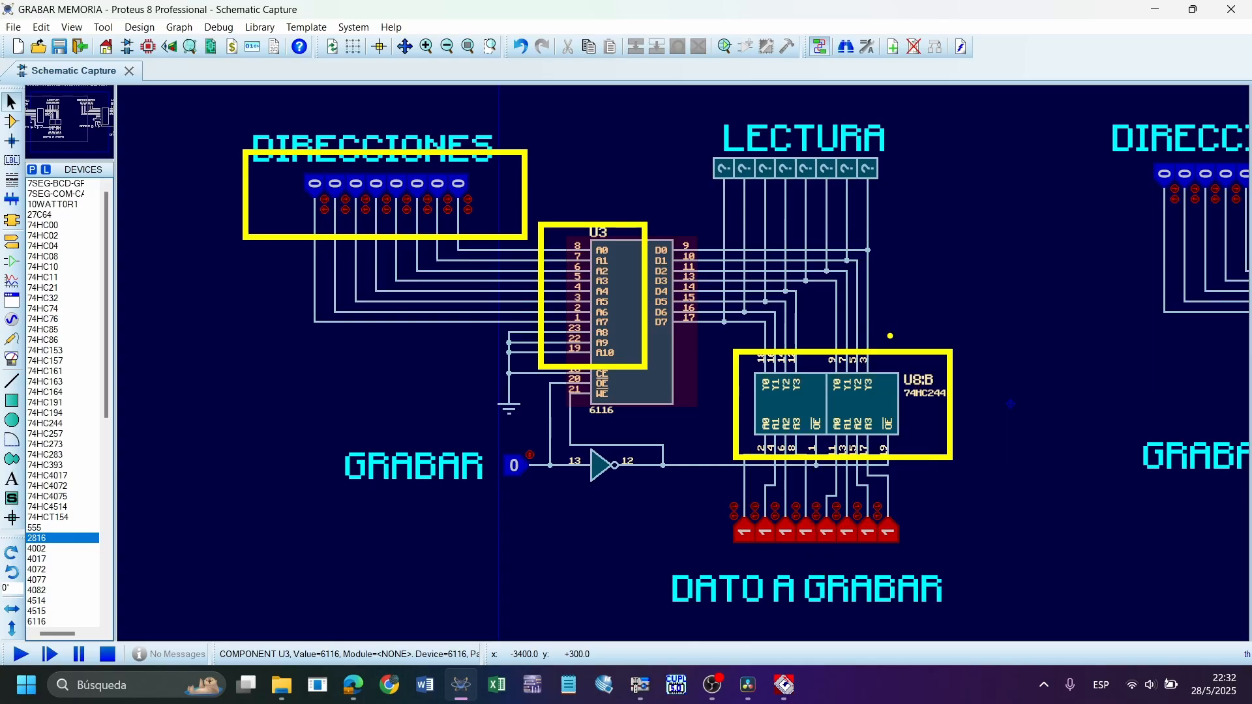
key("Escape")
Examine the 6116's CE, OE and WE control pins and their wiring to ground, the GRABAR input and the inverter
scroll(626, 450, "up", 2)
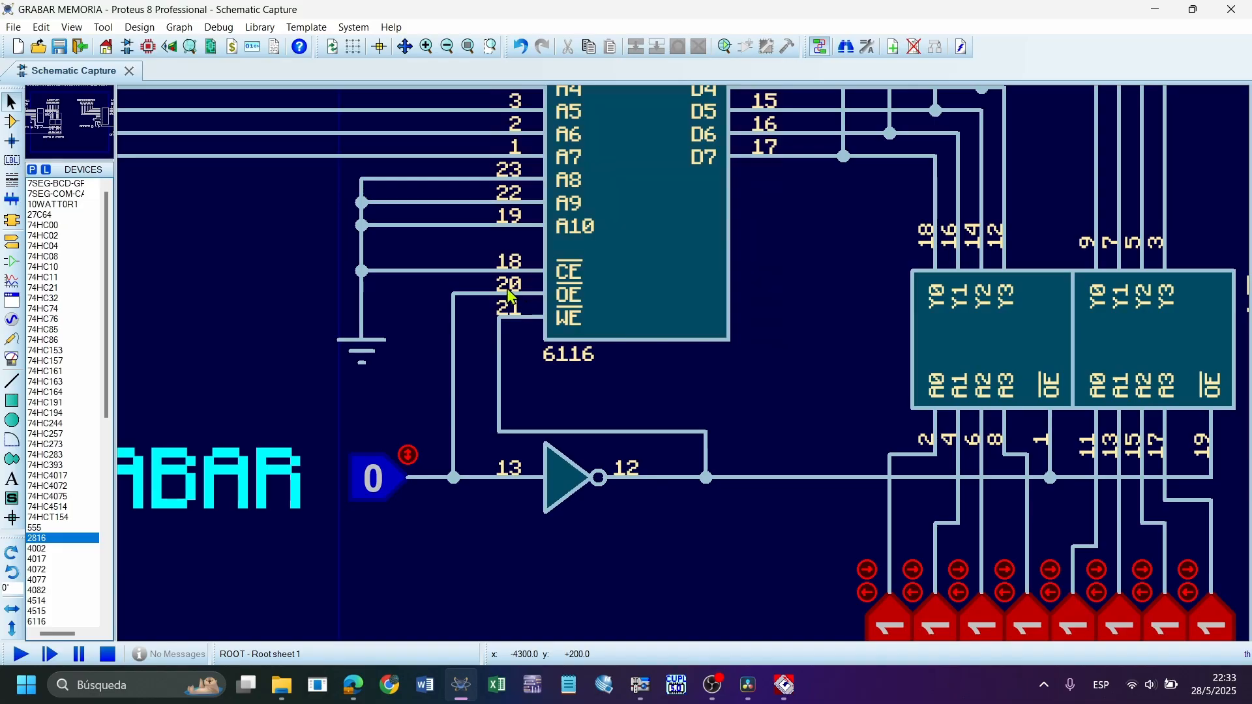
left_click(571, 313)
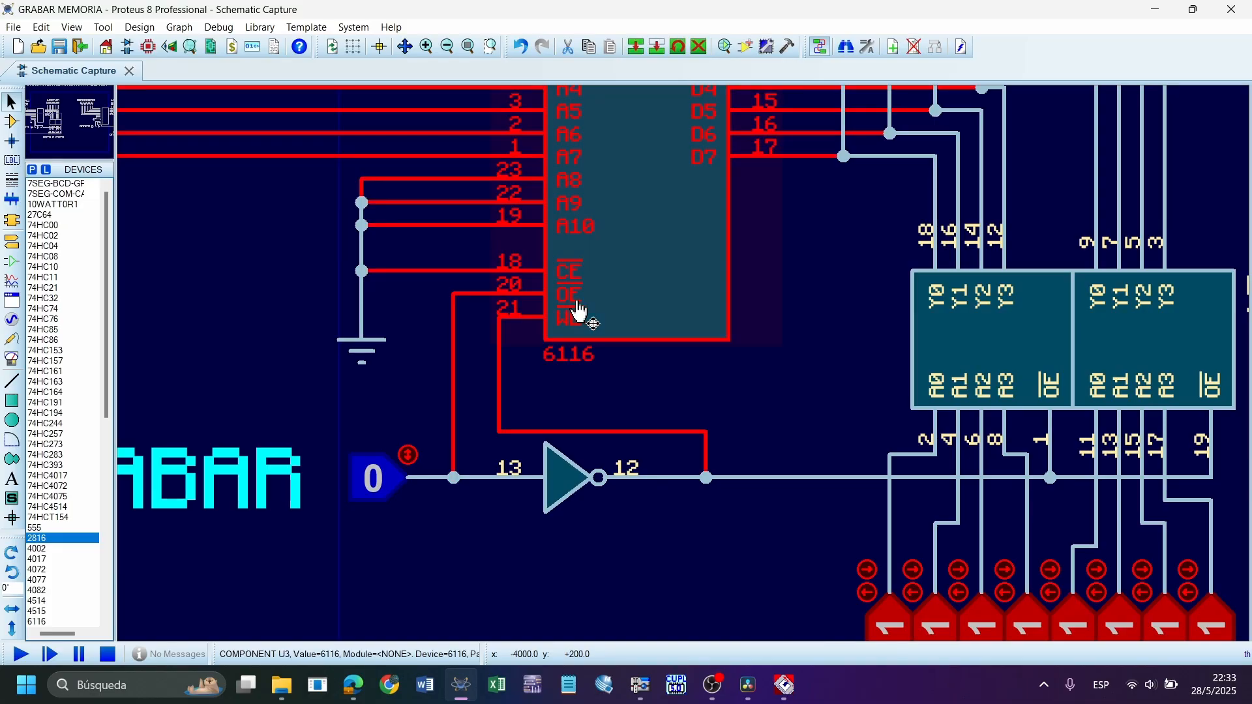
left_click(853, 321)
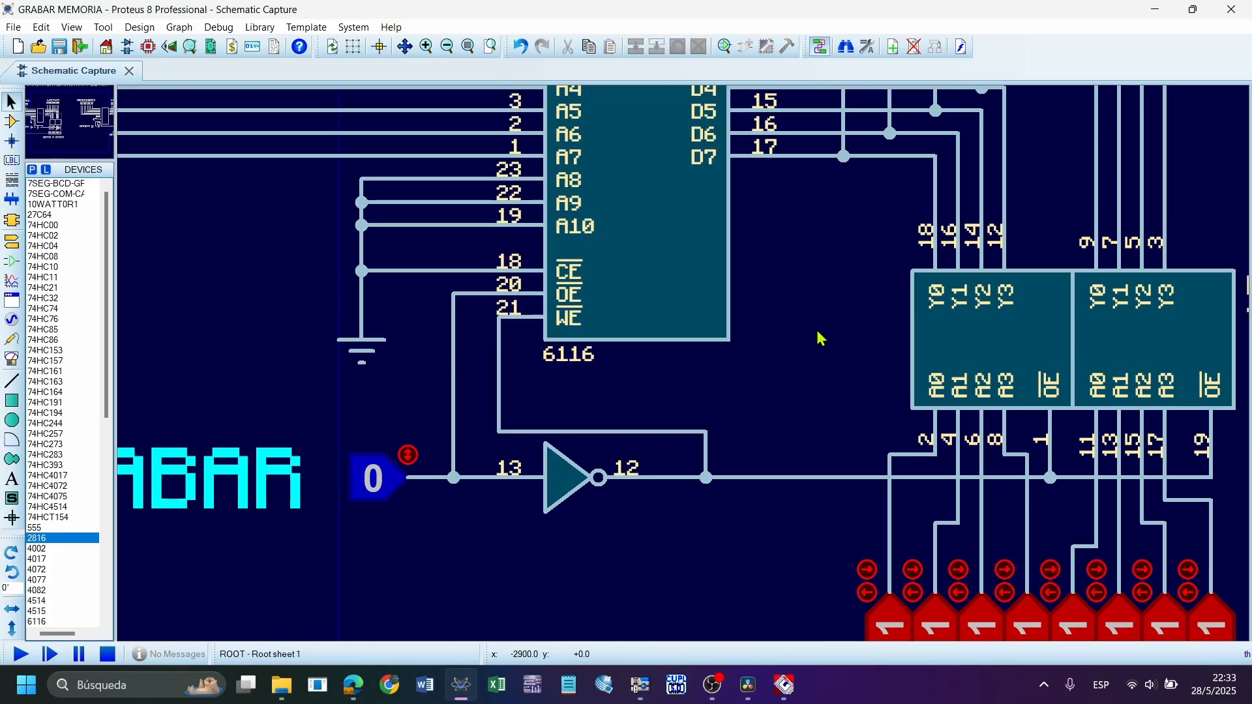
scroll(819, 336, "down", 1)
scroll(682, 363, "up", 1)
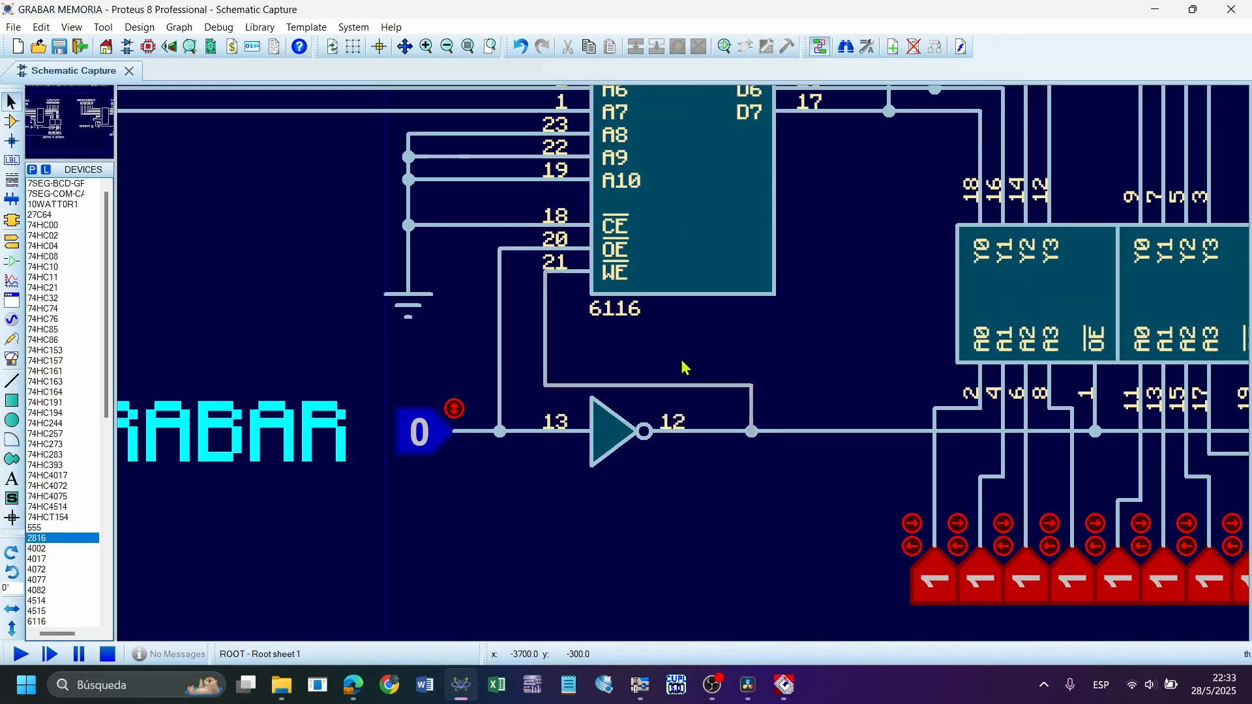
left_click_drag(475, 201, 569, 266)
left_click(805, 293)
left_click_drag(477, 202, 569, 249)
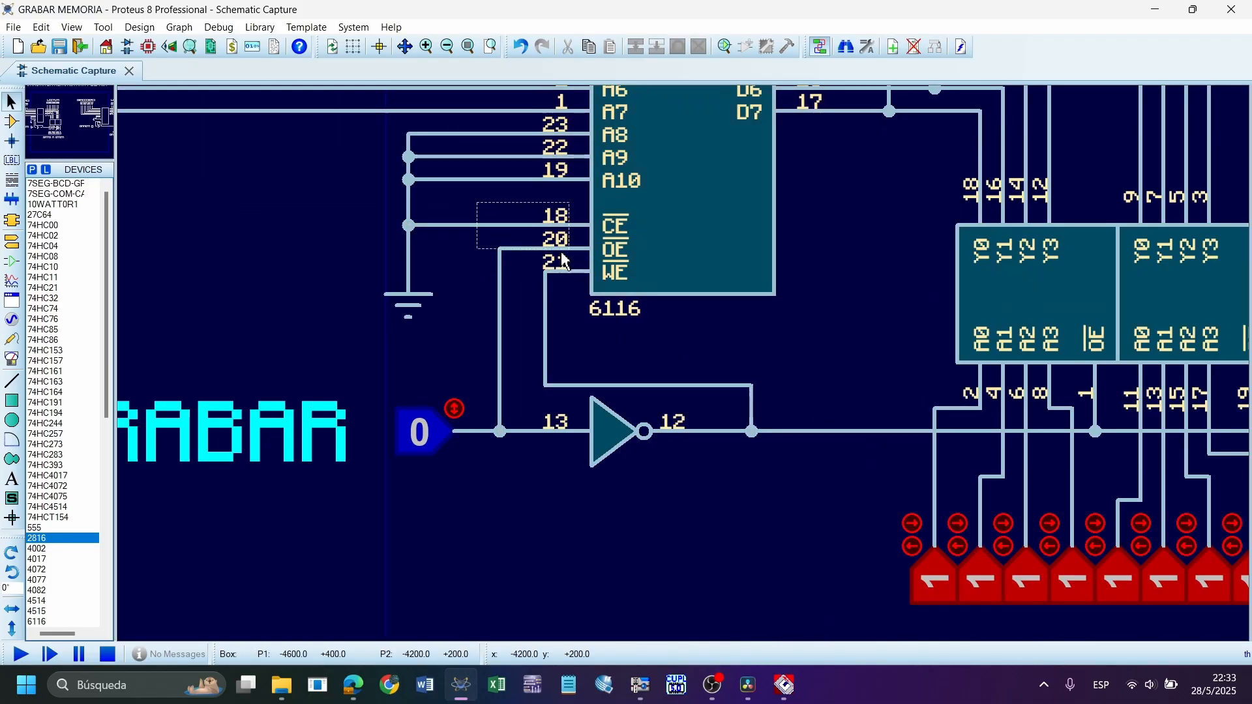
left_click(815, 258)
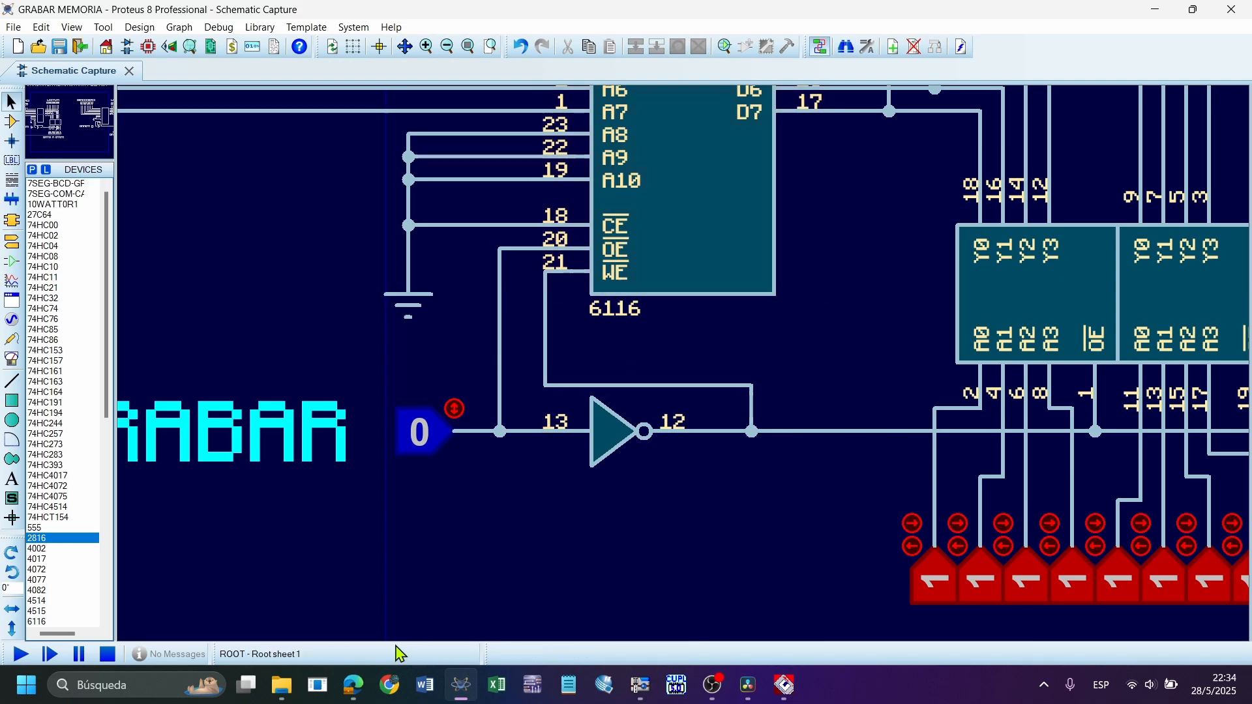
Switch to the 6116.pdf datasheet in the Edge browser and draw an arrow to the CS column of the truth table
left_click(353, 684)
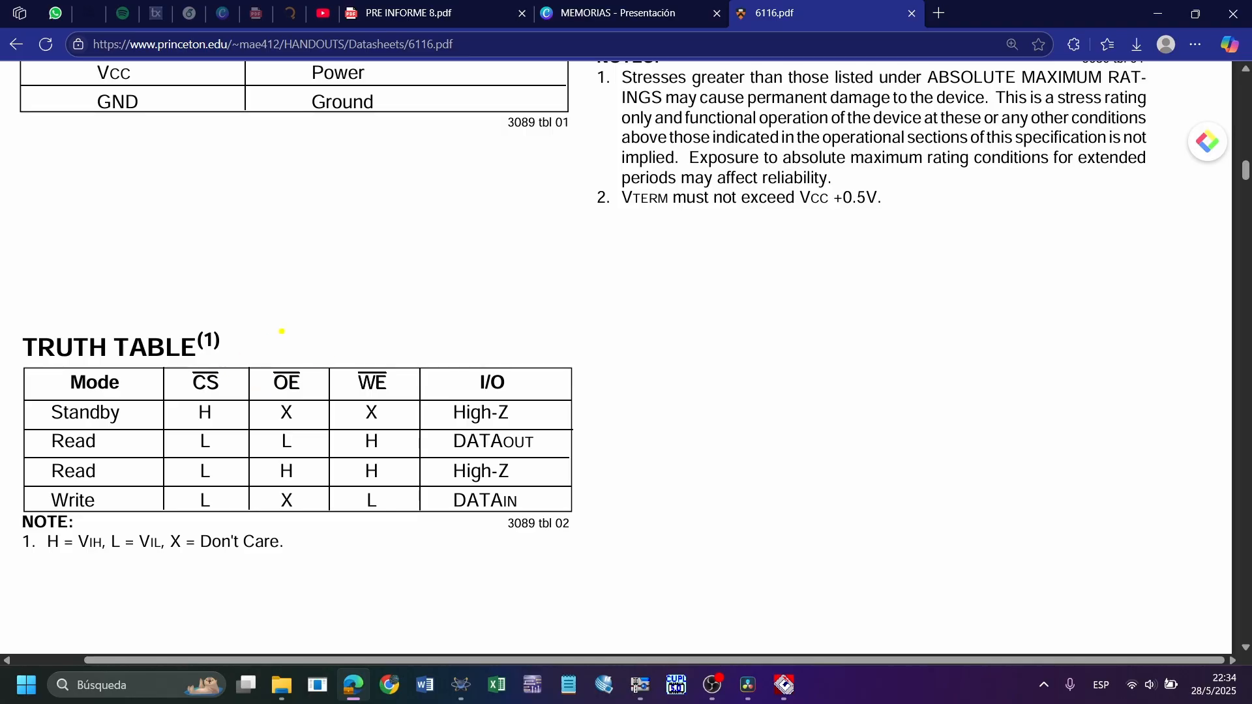
left_click_drag(212, 361, 247, 277)
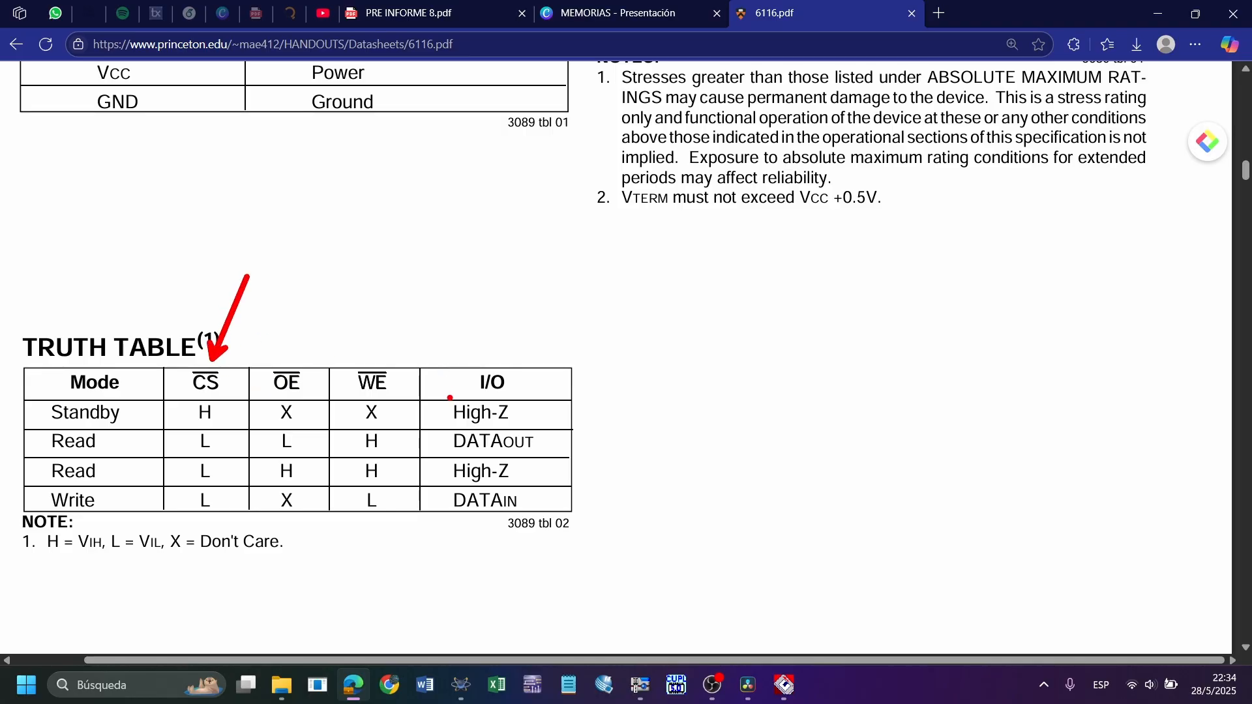
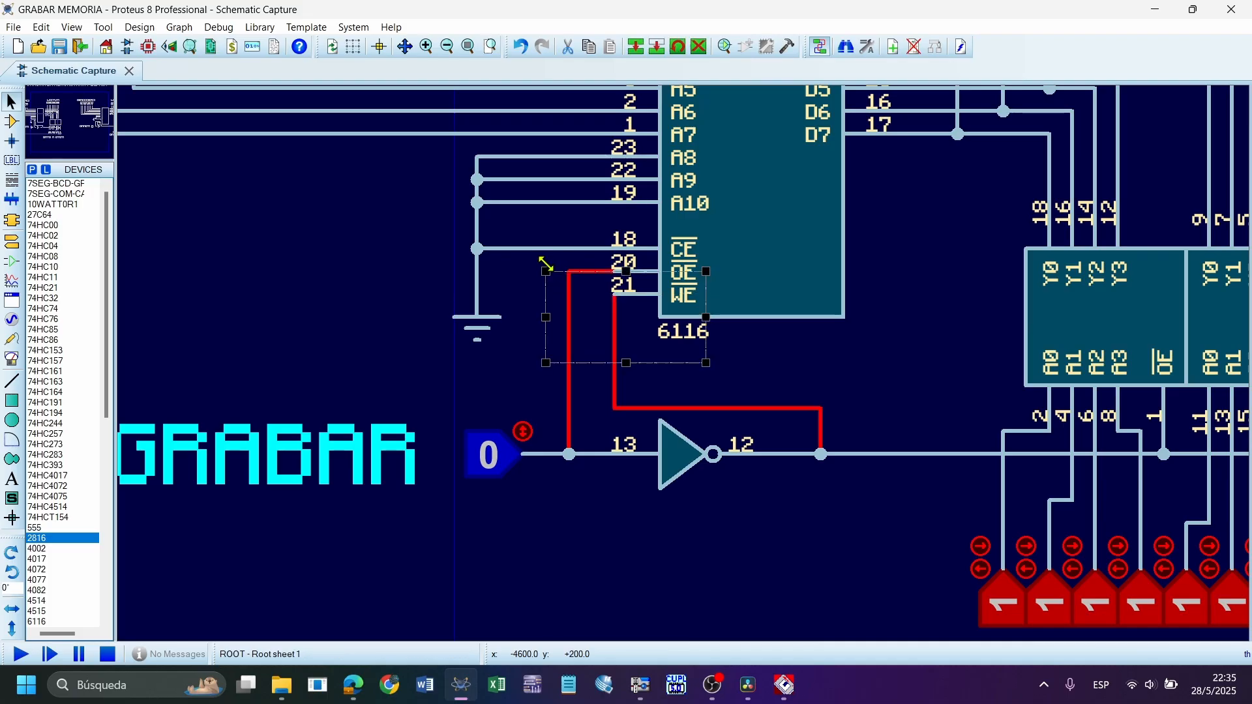
Select the wires at the 6116's OE and WE pins to examine their connections
scroll(662, 336, "up", 2)
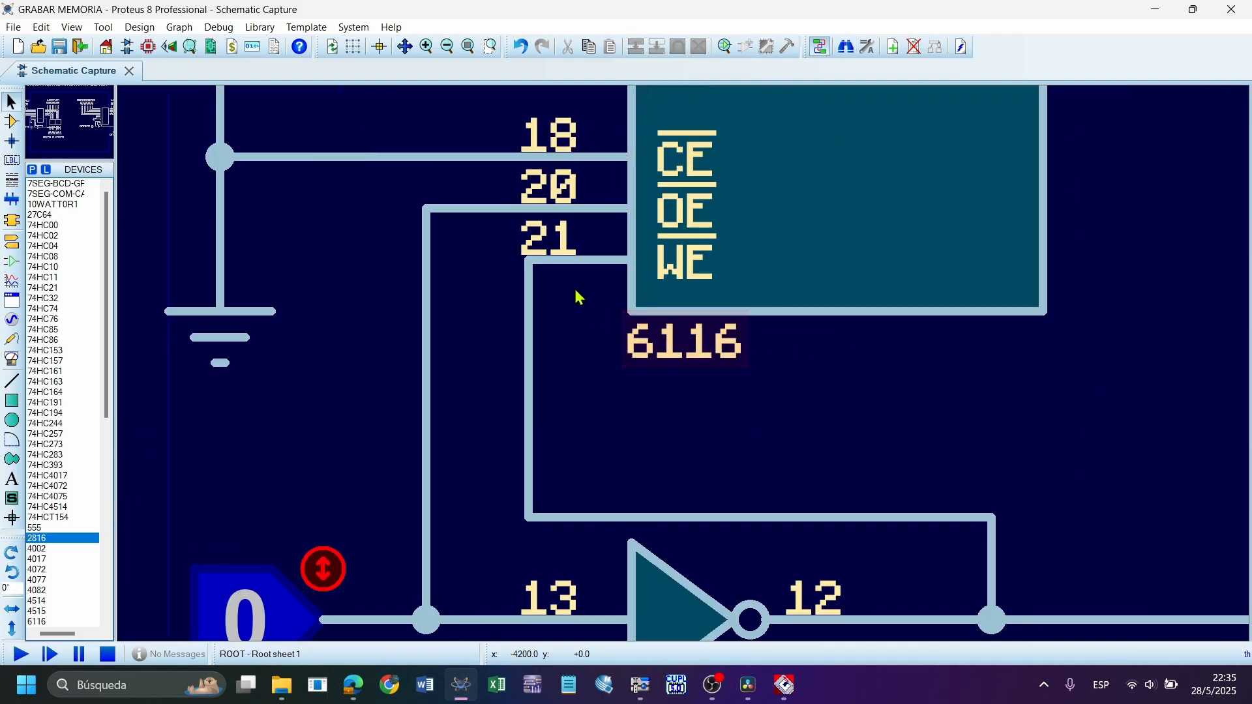
left_click_drag(581, 312, 415, 195)
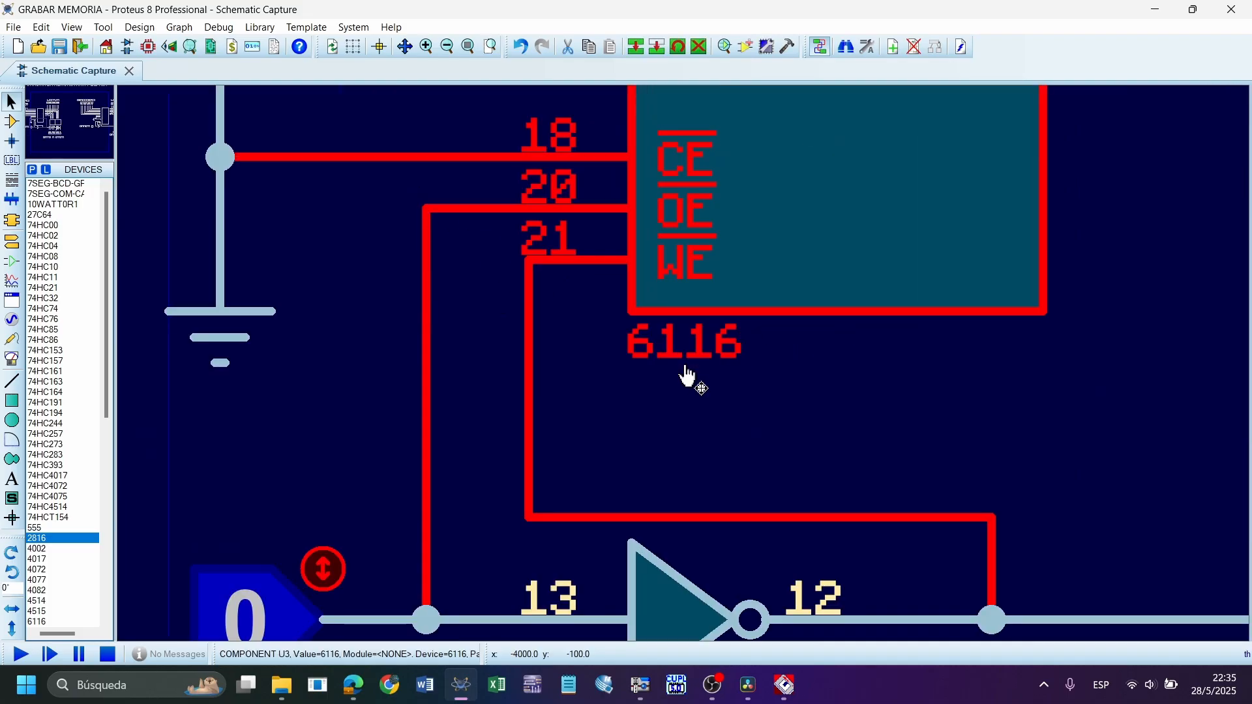
left_click_drag(582, 360, 393, 196)
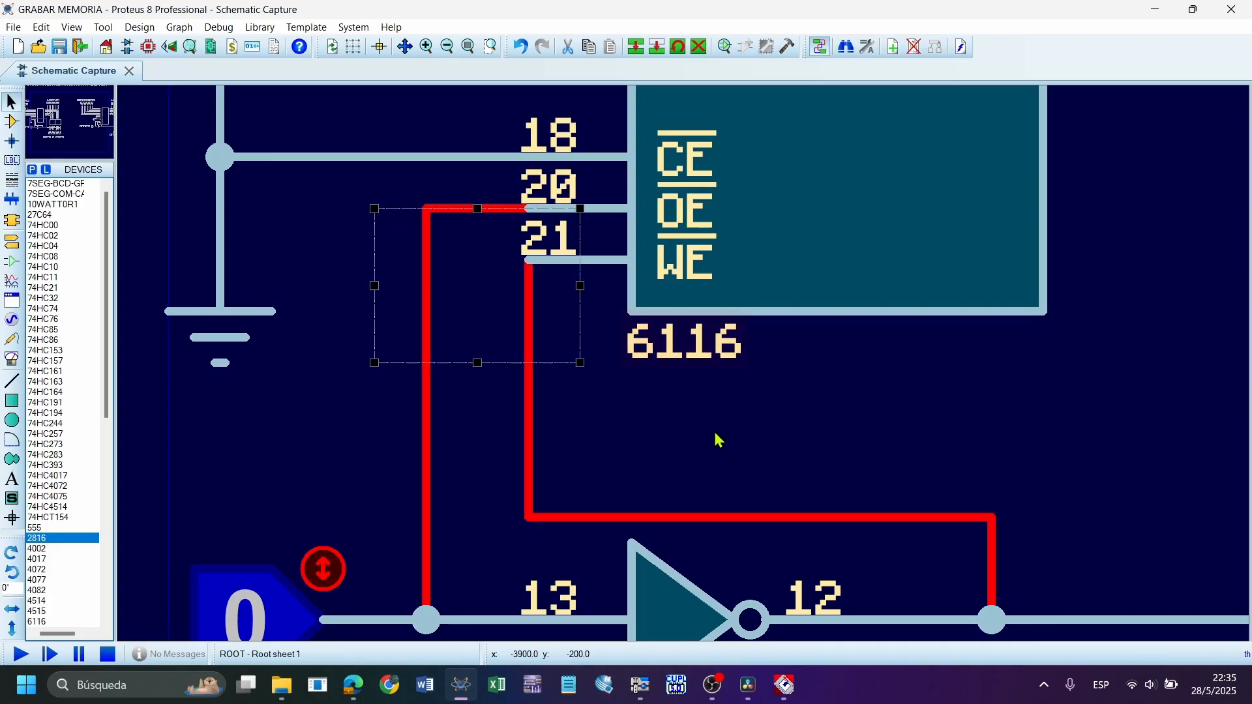
left_click(715, 433)
scroll(678, 405, "down", 1)
left_click_drag(616, 340, 471, 255)
left_click(645, 382)
left_click_drag(590, 326, 566, 305)
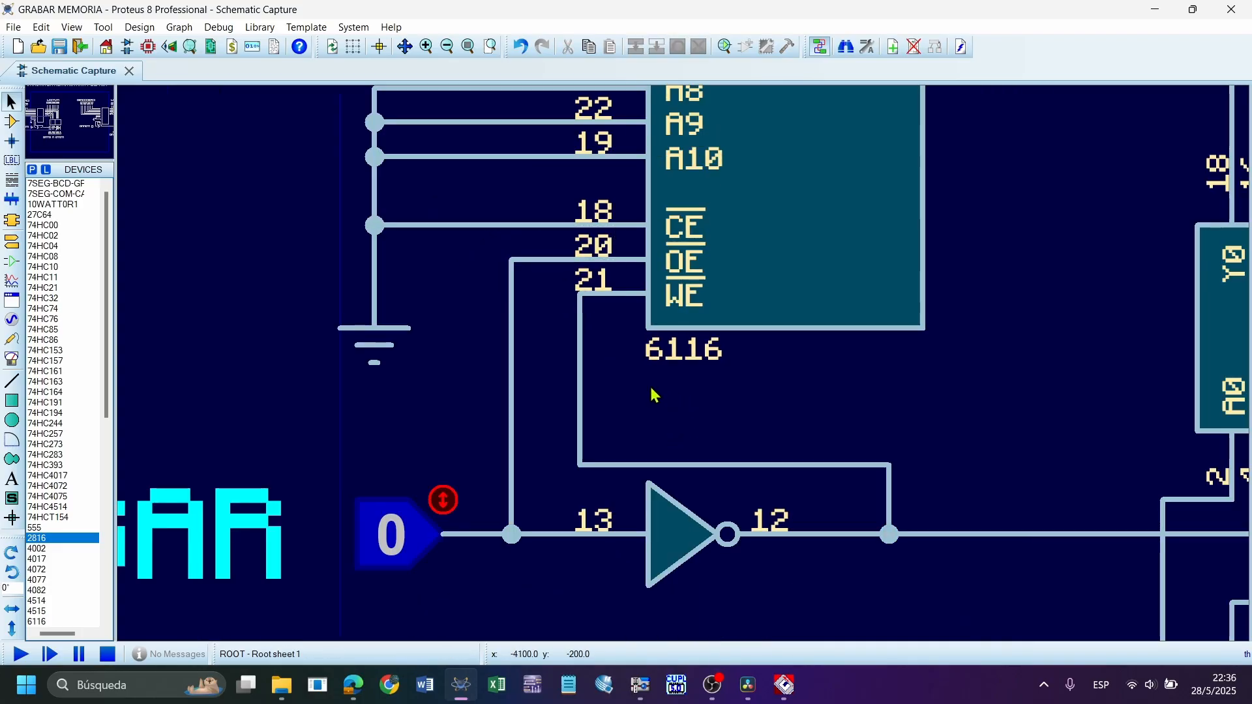
Trace the OE wire from the GRABAR input and the WE wire from the inverter output by selecting each in turn
left_click(509, 262)
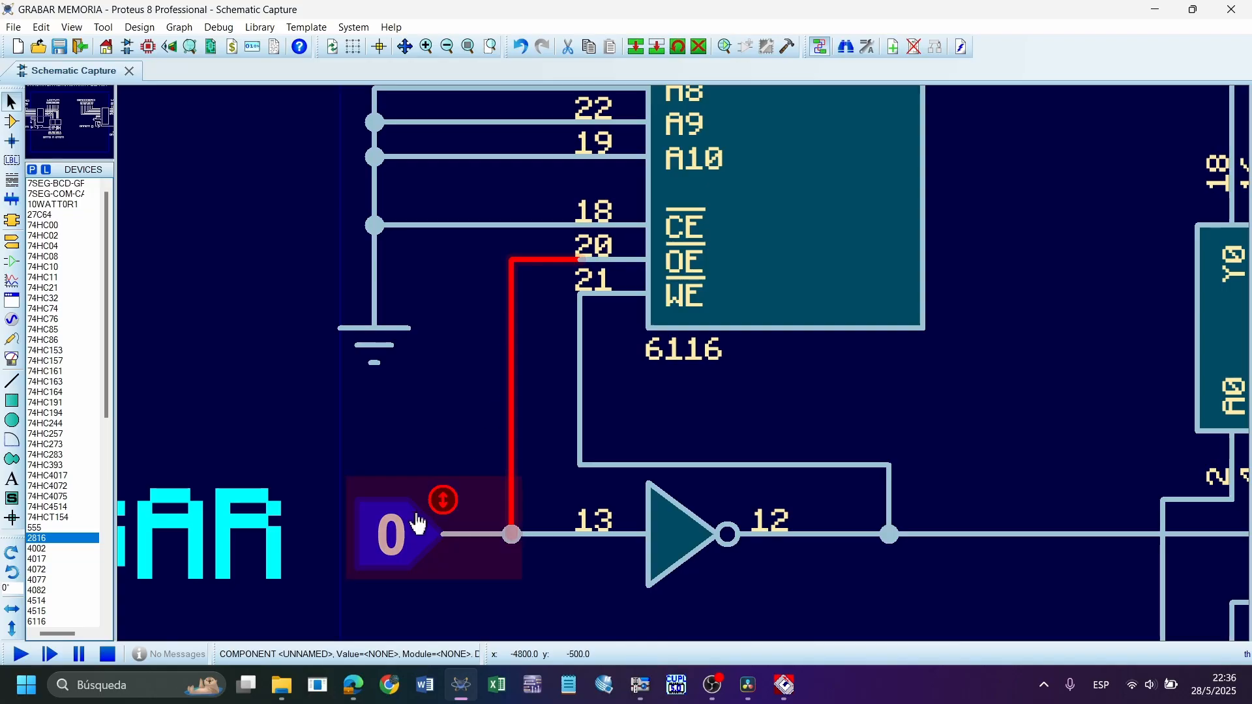
left_click(581, 340)
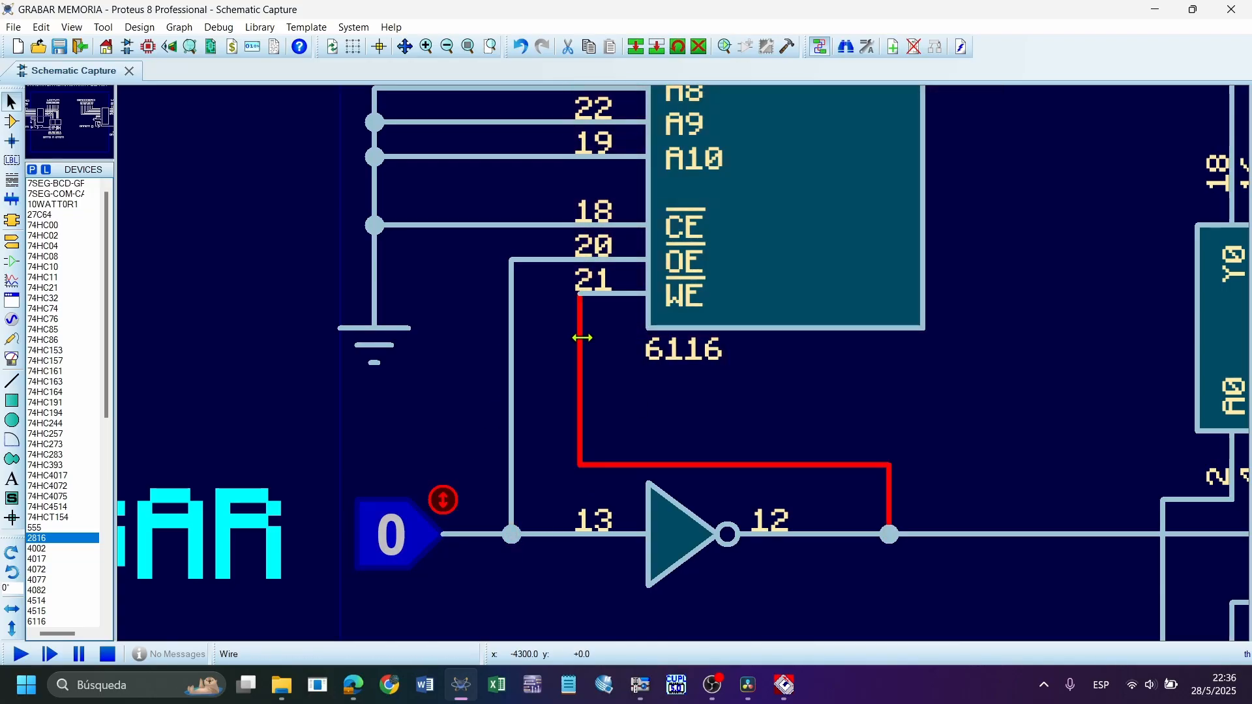
left_click(628, 344)
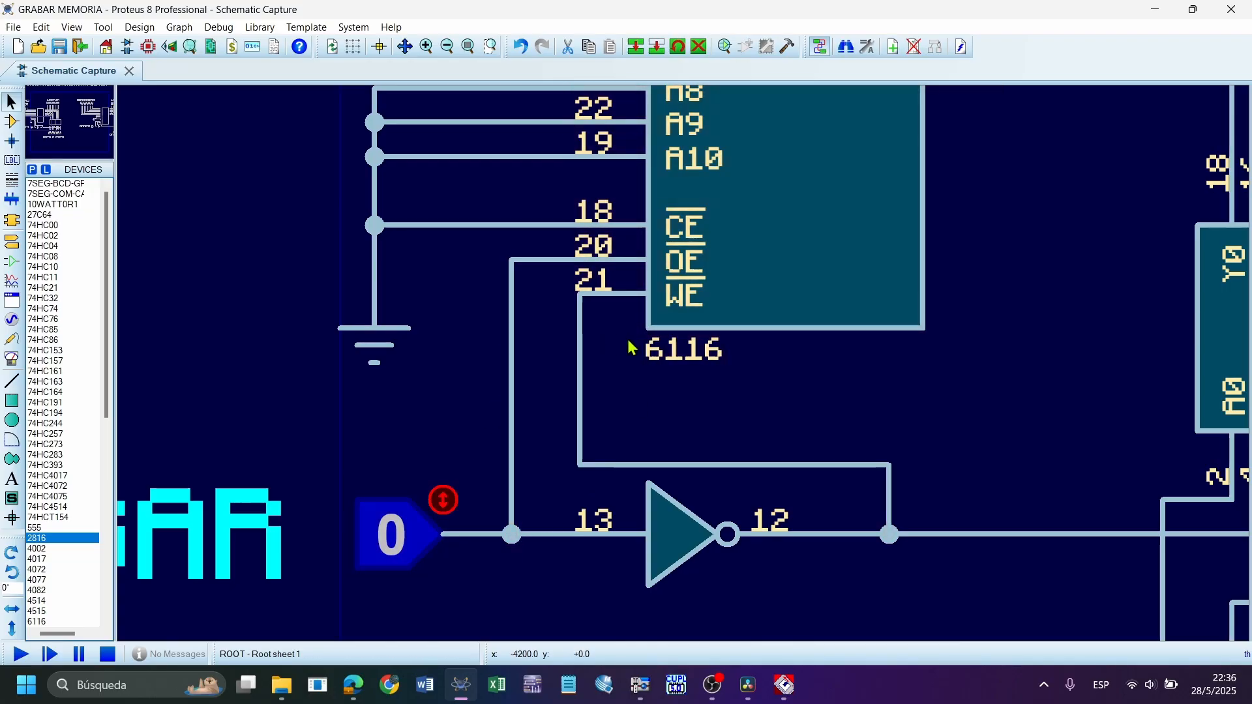
left_click(510, 284)
left_click(580, 336)
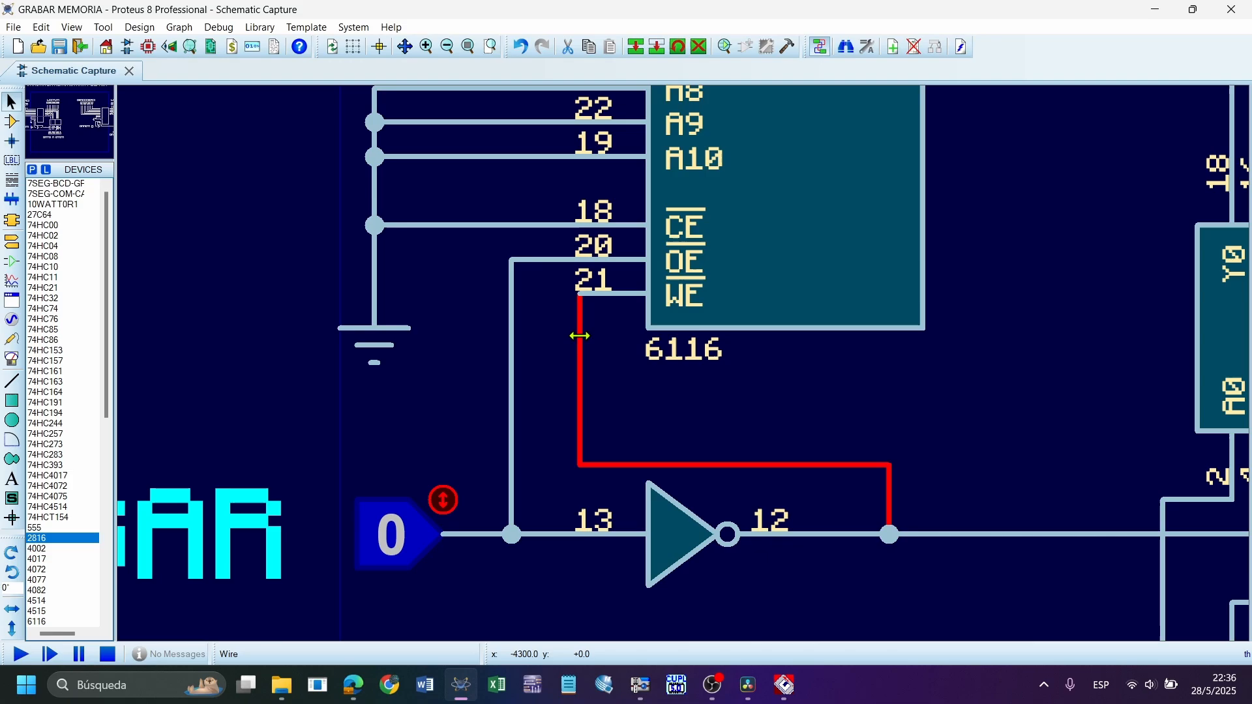
left_click(510, 293)
key("F7")
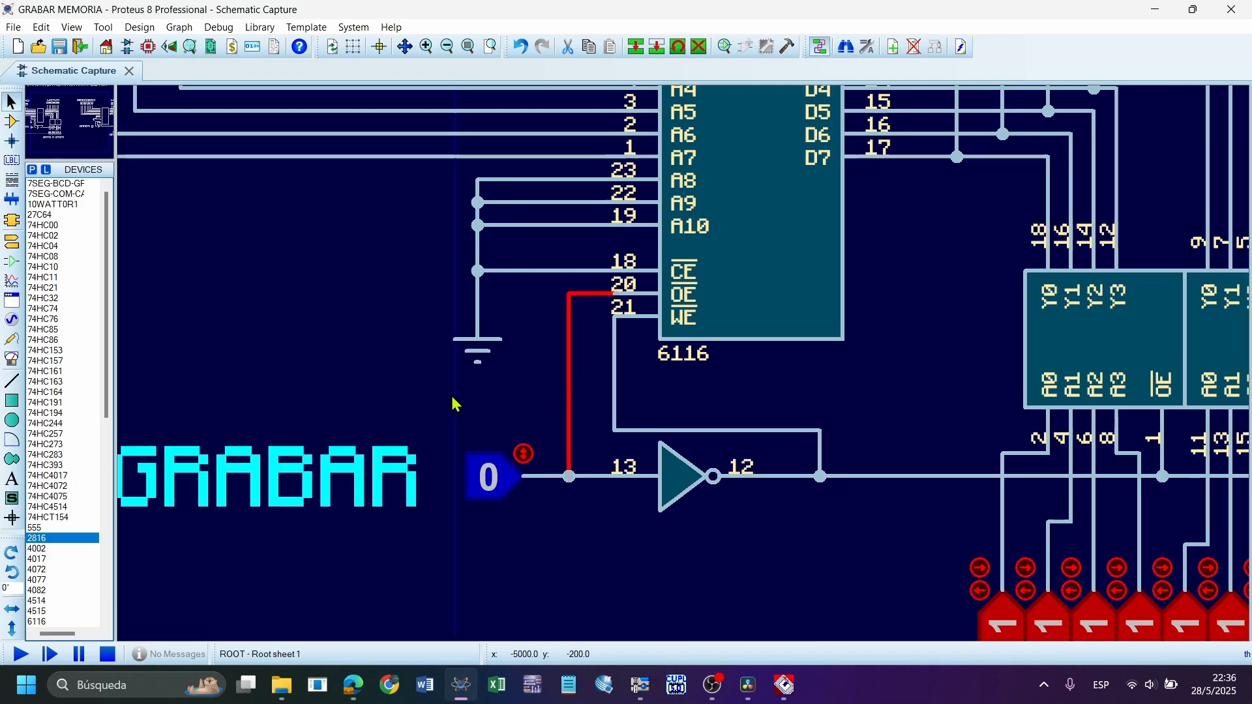
Examine the GRABAR logic input and the inverter that feed the 6116's OE and WE pins
left_click_drag(455, 386, 827, 542)
left_click(777, 381)
scroll(730, 384, "up", 1)
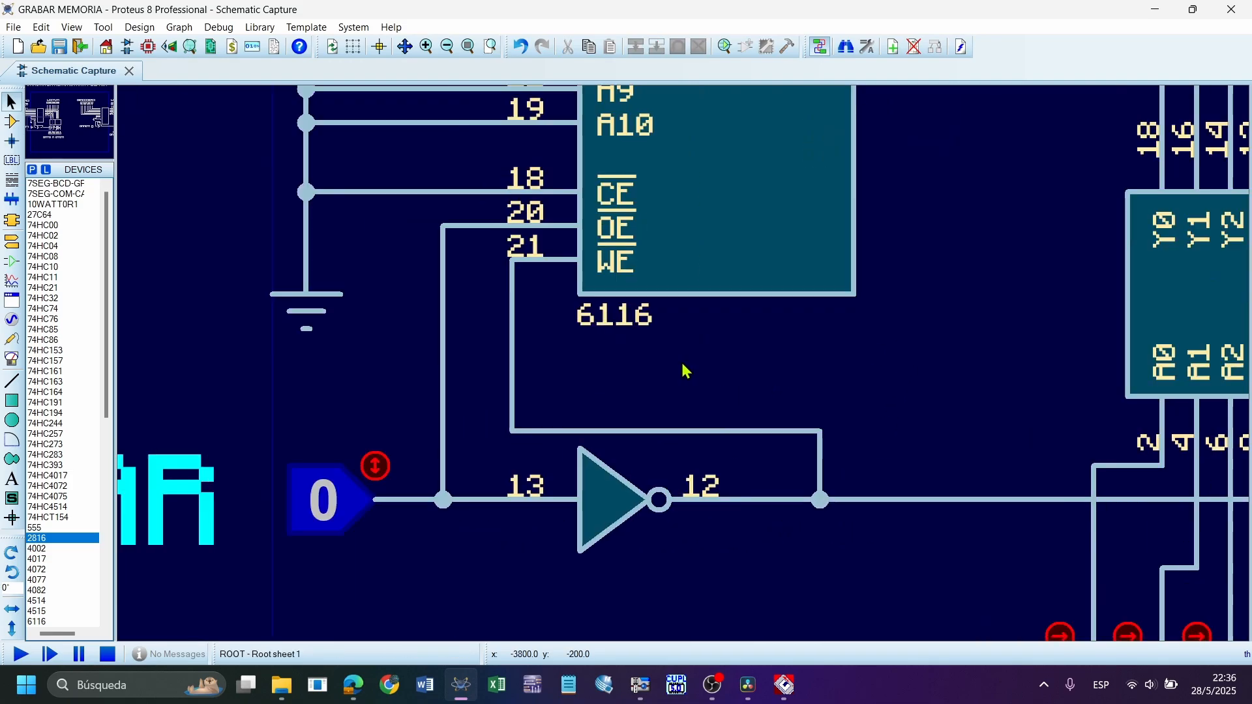
scroll(685, 366, "down", 1)
scroll(614, 343, "up", 1)
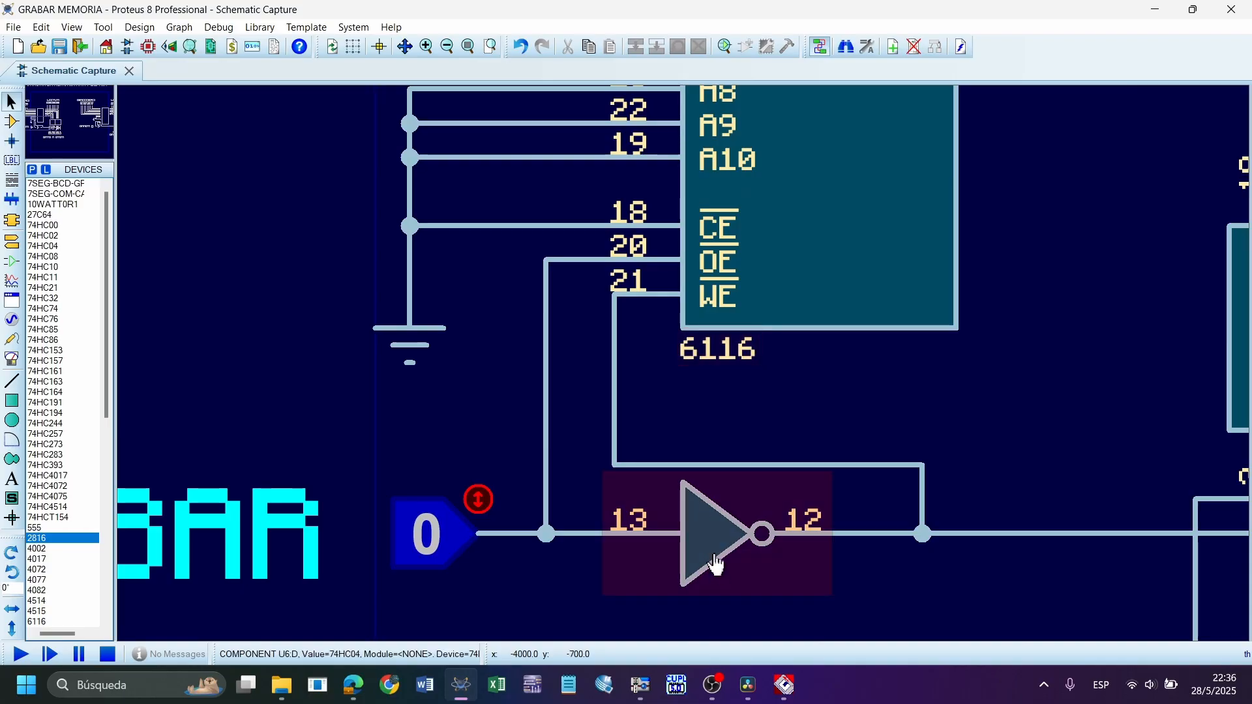
scroll(753, 318, "down", 1)
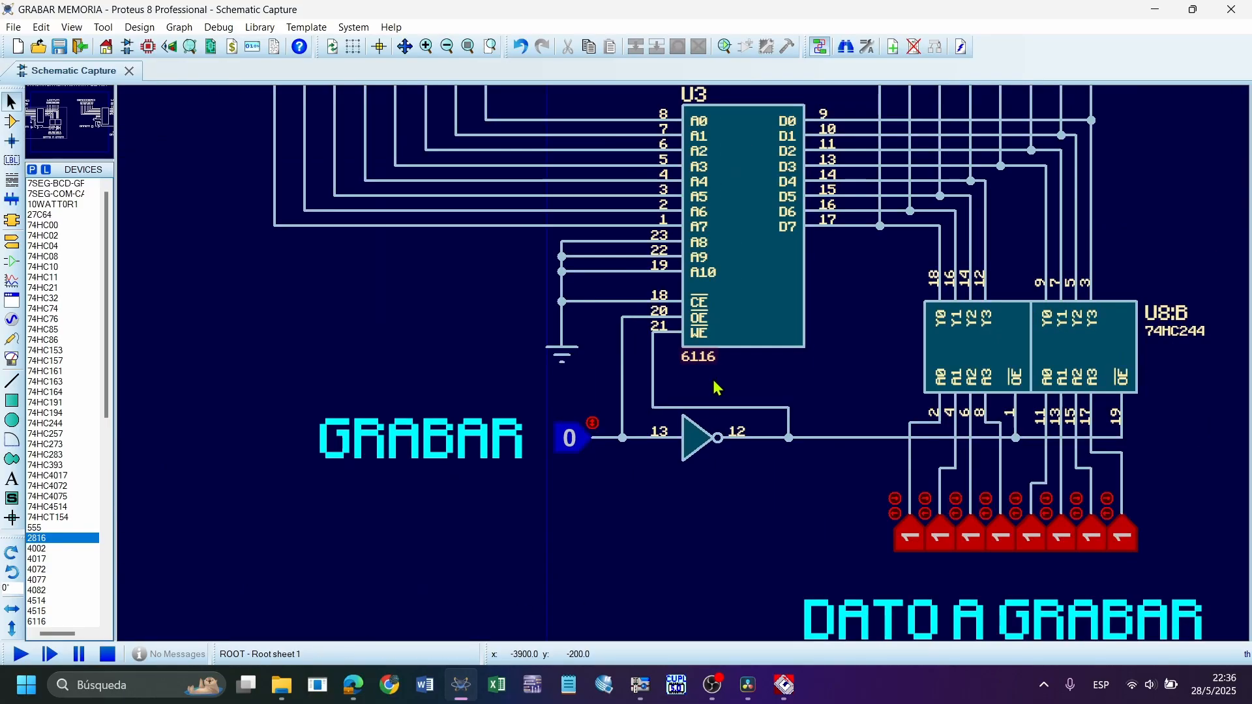
Examine how the inverted GRABAR line reaches the 74HC244 buffer's OE pins in the 6116 circuit, alongside the 27C64 circuit
scroll(808, 365, "down", 2)
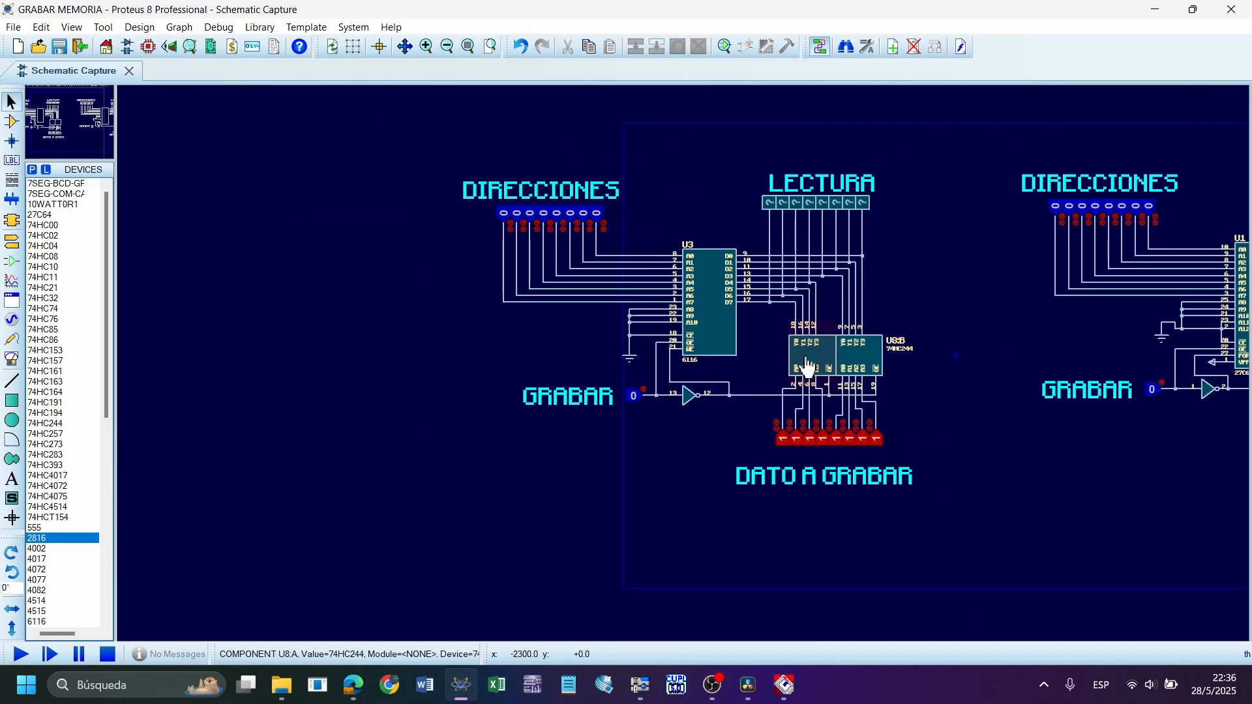
scroll(685, 366, "up", 1)
scroll(679, 371, "up", 3)
scroll(683, 377, "down", 3)
scroll(682, 378, "down", 2)
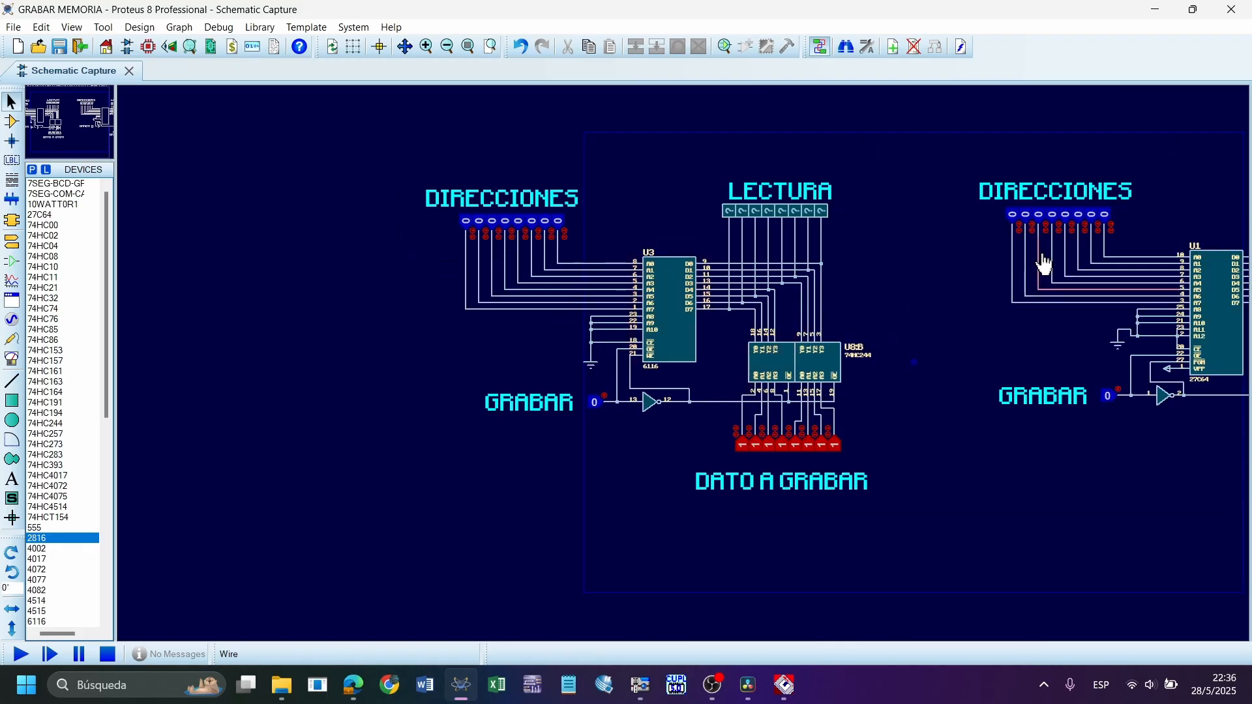
scroll(665, 428, "up", 4)
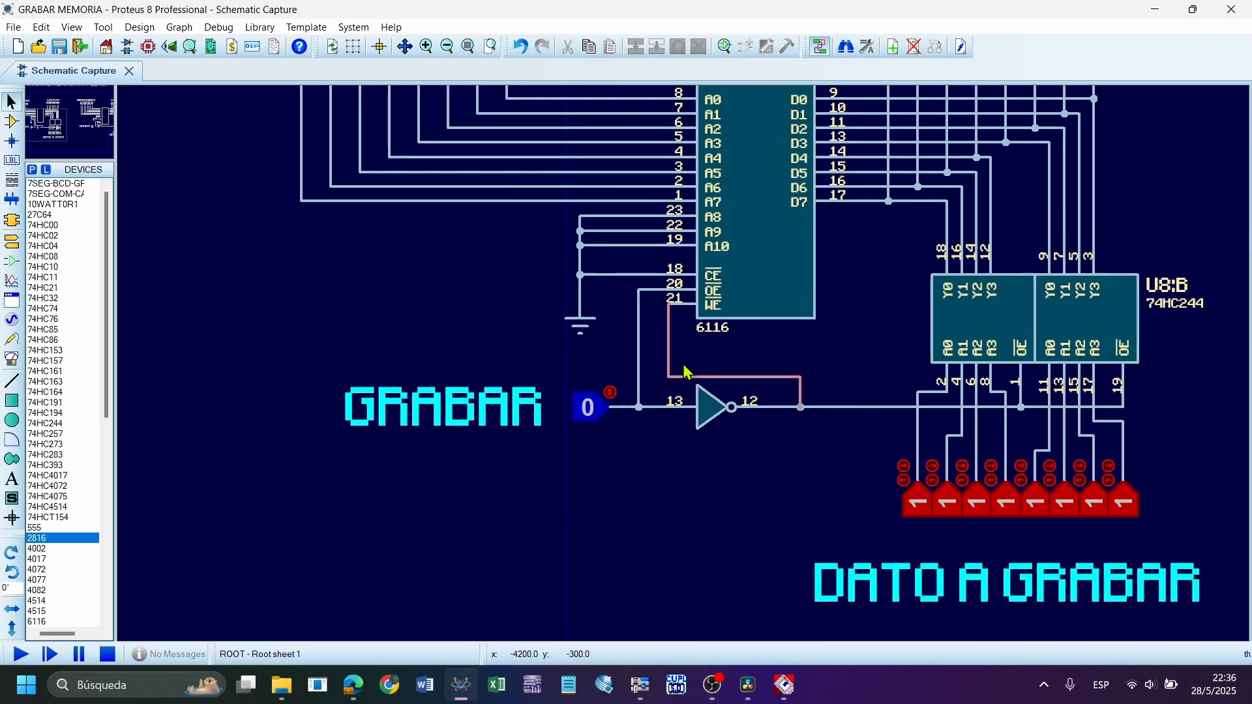
scroll(682, 363, "down", 1)
scroll(684, 368, "up", 1)
scroll(688, 373, "down", 2)
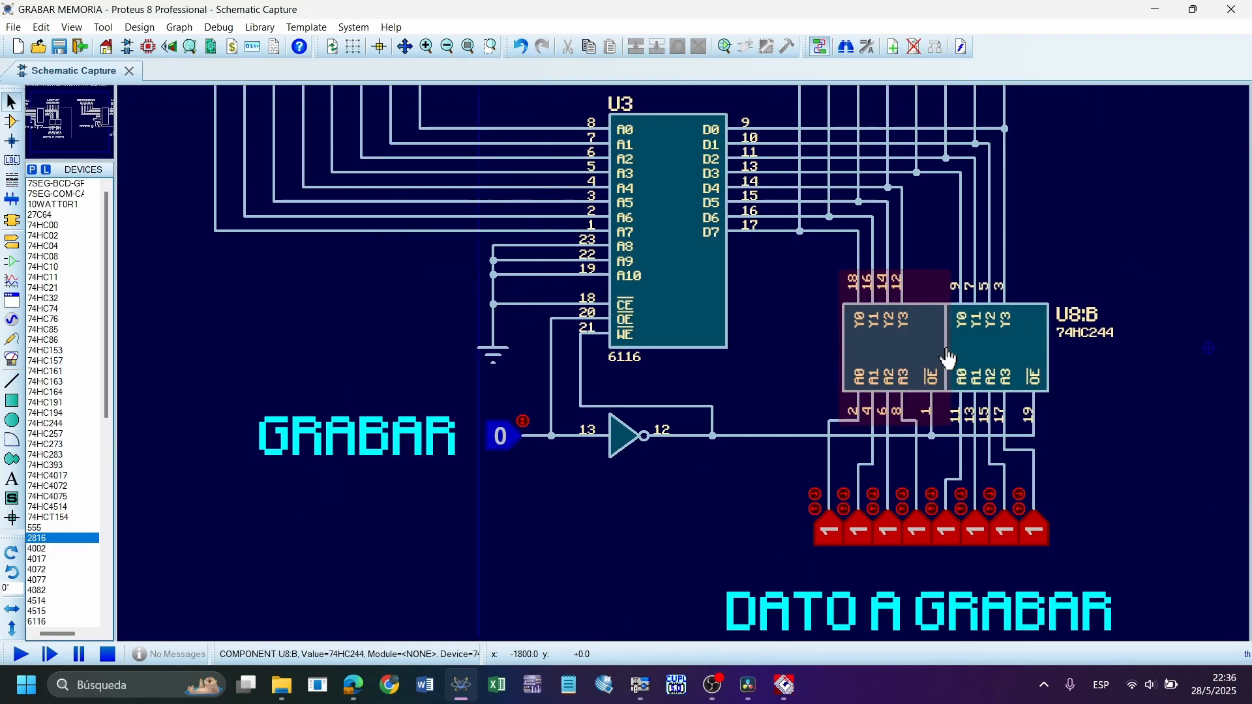
scroll(632, 397, "up", 2)
scroll(648, 410, "down", 2)
scroll(672, 391, "up", 1)
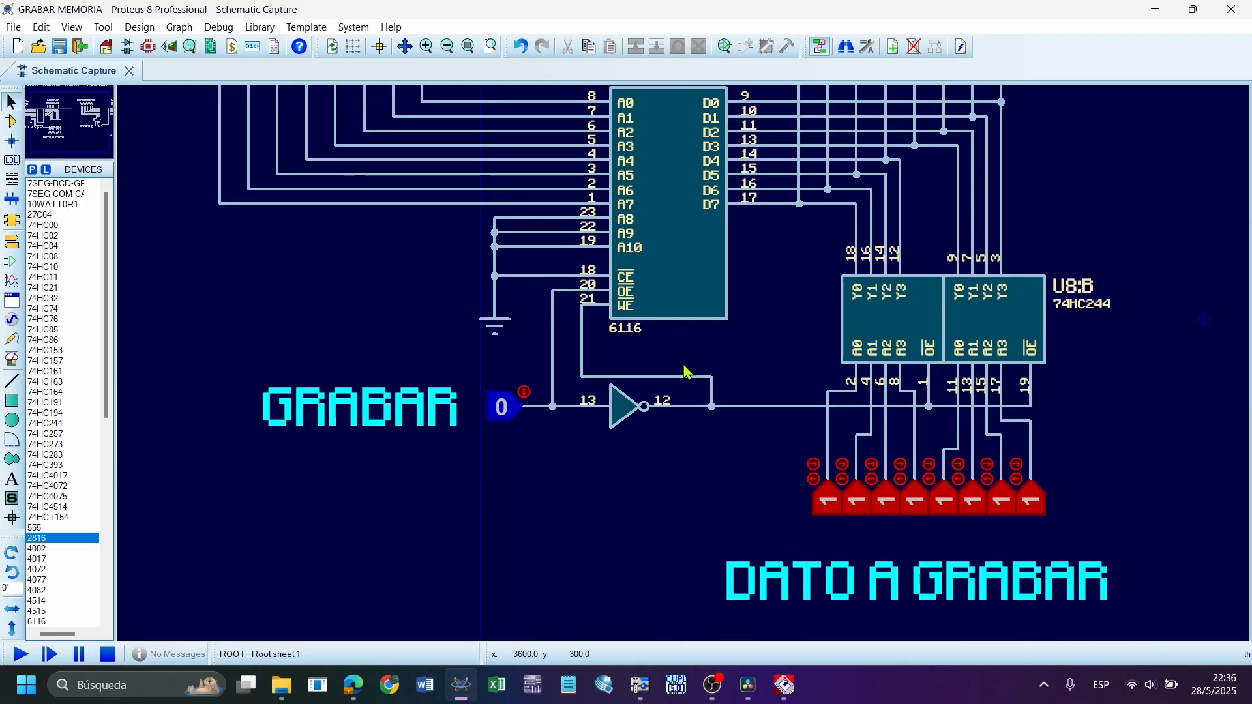
scroll(690, 371, "down", 1)
scroll(724, 346, "up", 1)
Start the circuit simulation and draw an annotation arrow pointing at the 6116's WE pin 21
left_click(14, 657)
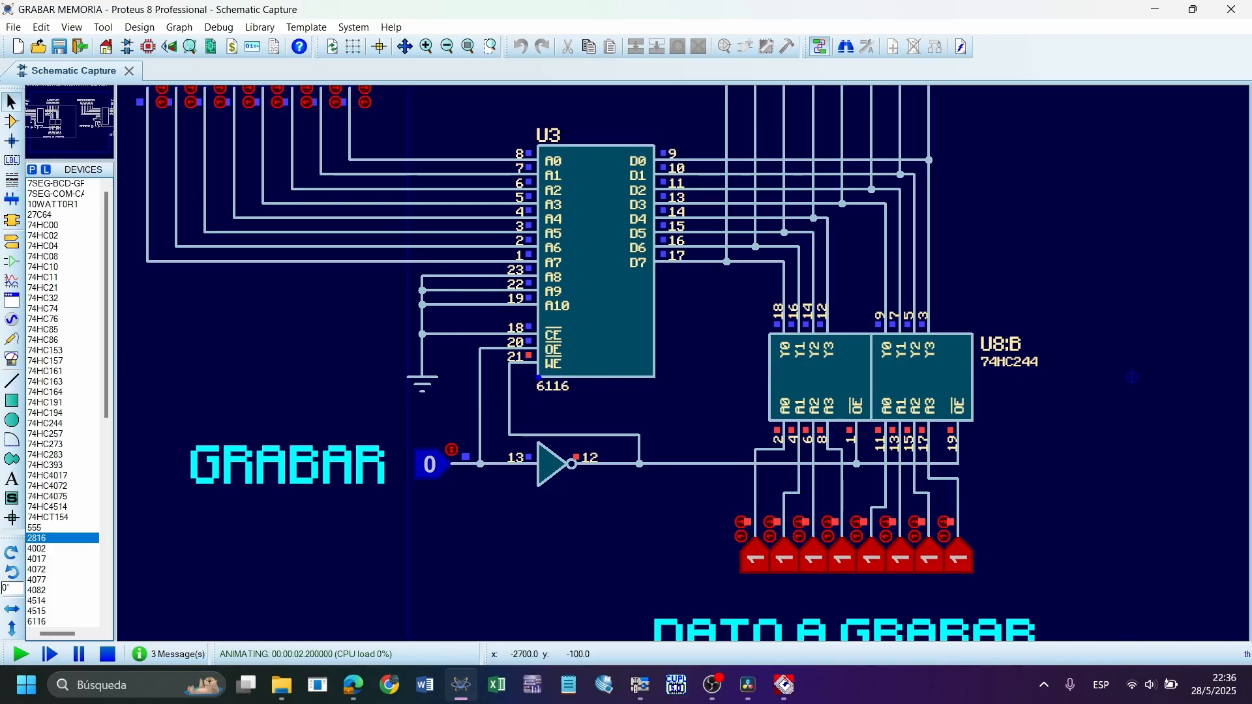
left_click_drag(528, 367, 540, 413)
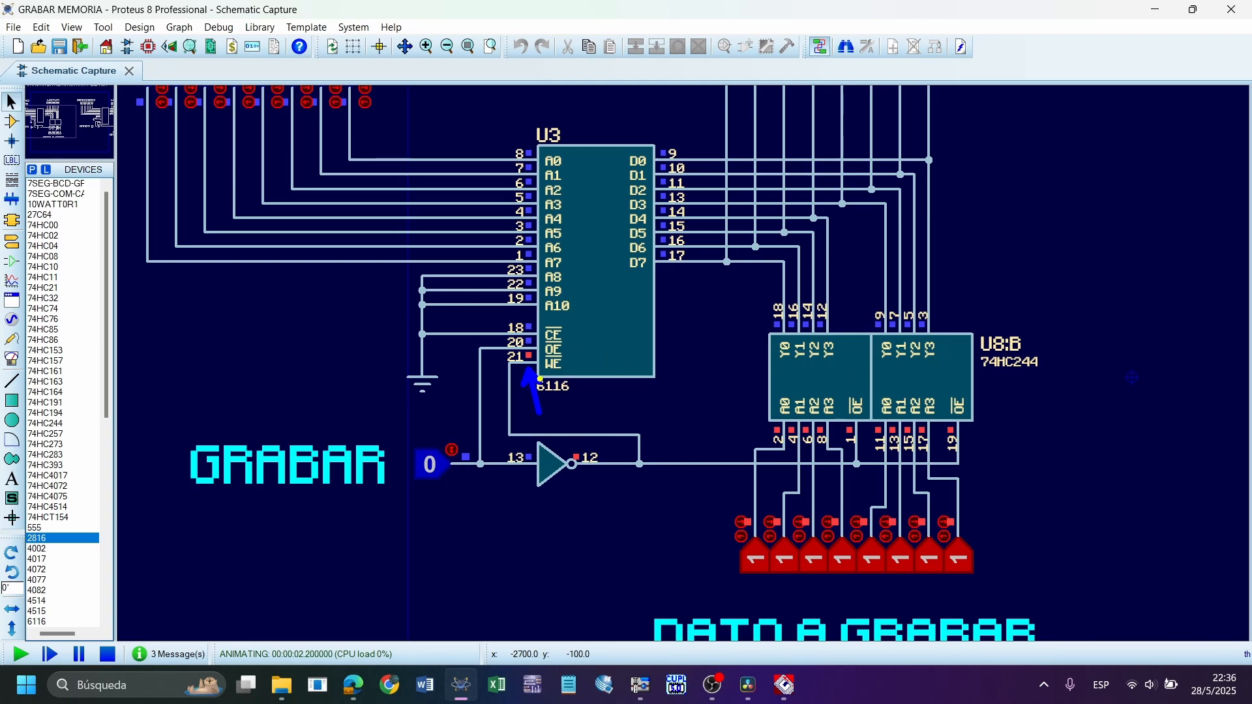
left_click_drag(531, 373, 541, 421)
Draw an arrow up through the 74HC244 buffer and outline the DATO A GRABAR inputs and the 6116's data lines
left_click_drag(854, 526, 854, 316)
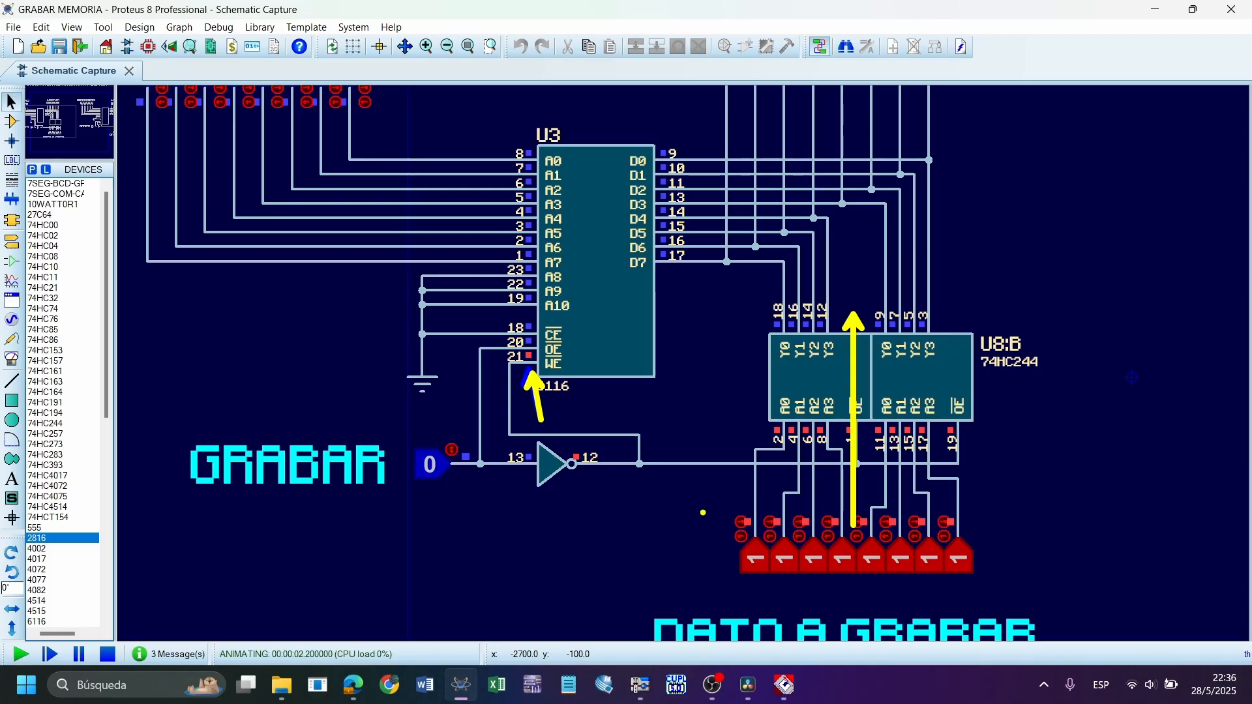
left_click_drag(696, 511, 1022, 586)
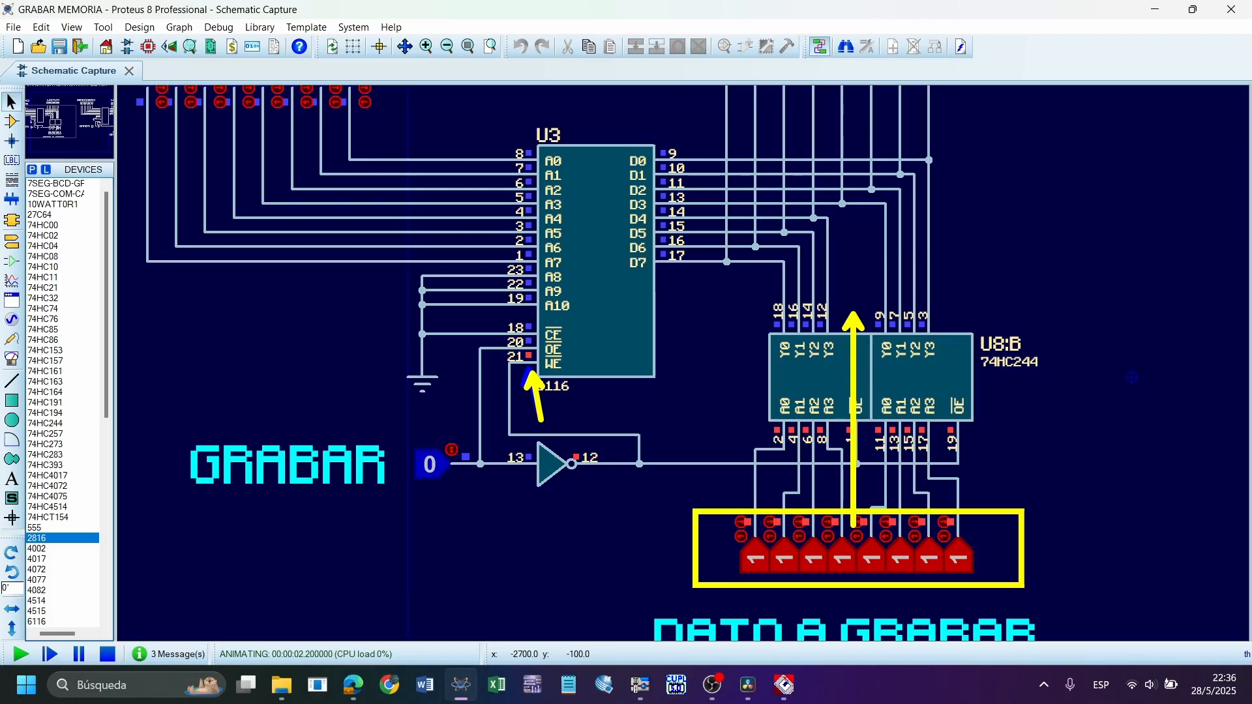
mouse_move(708, 133)
left_mouse_down()
mouse_move(868, 264)
mouse_move(956, 281)
left_mouse_up()
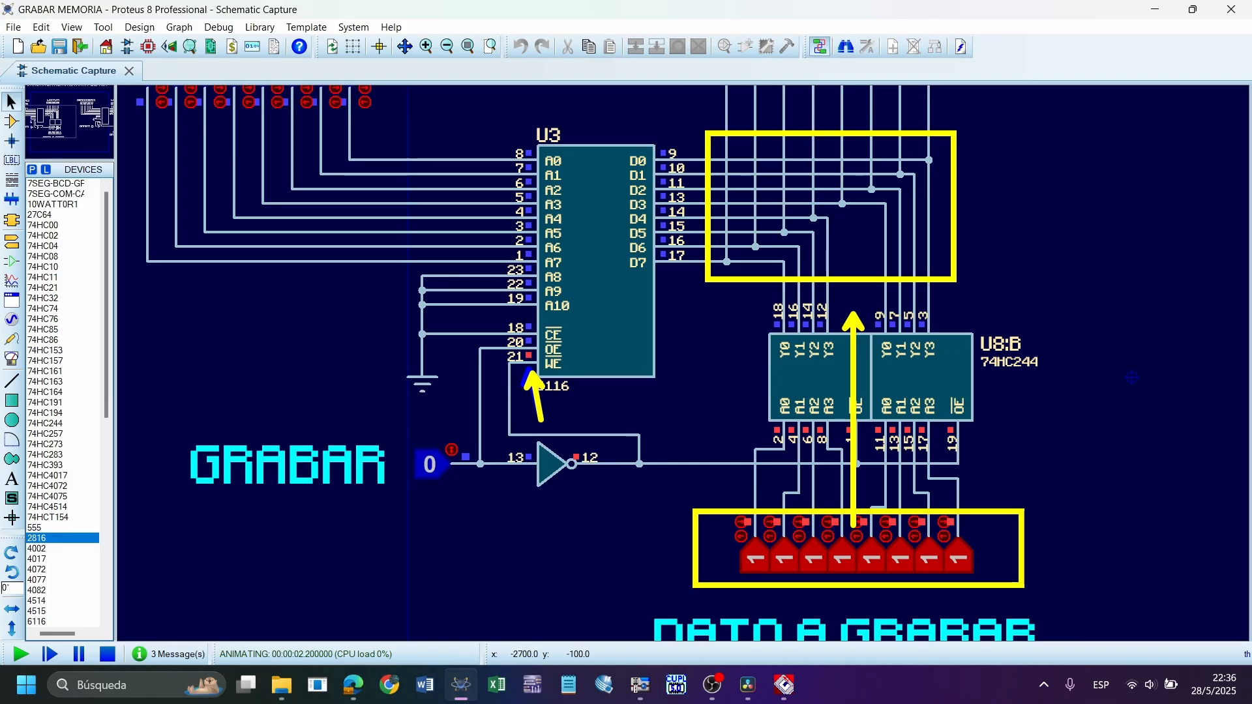
Undo the buffer arrow and both boxes, and draw an annotation at the inverter's output line
key("ctrl+z")
key("ctrl+z")
key("ctrl+z")
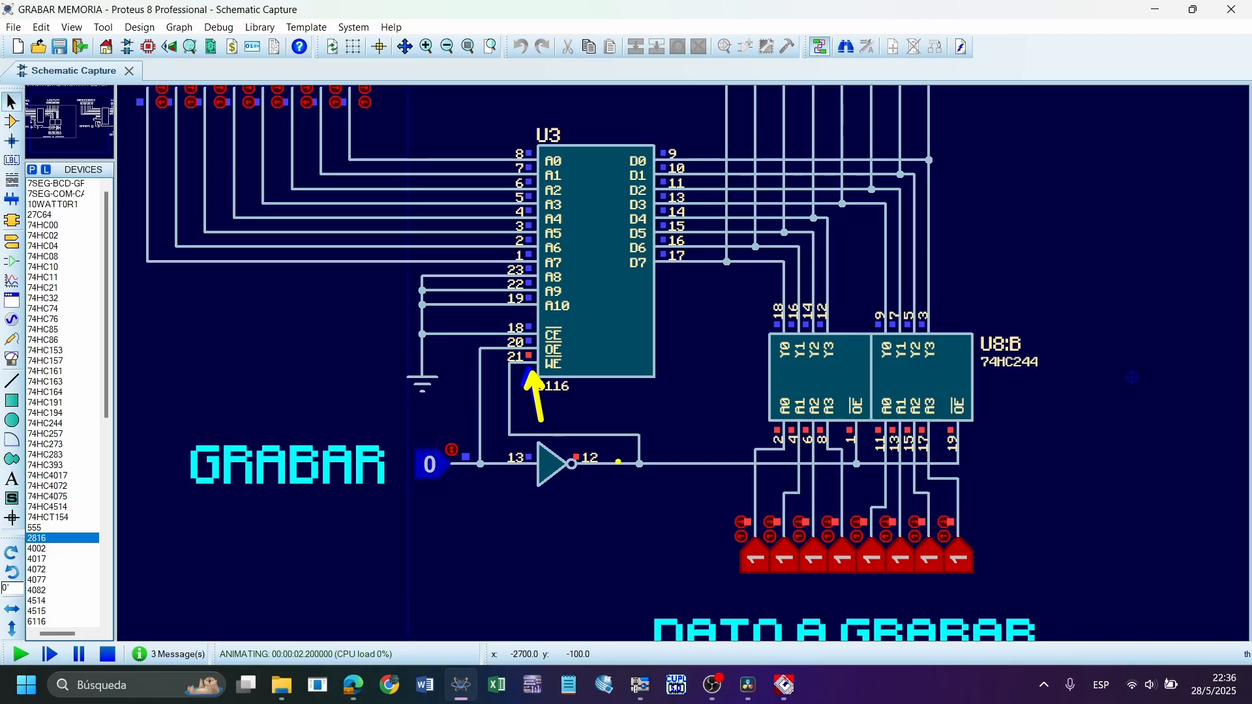
left_click_drag(603, 465, 601, 541)
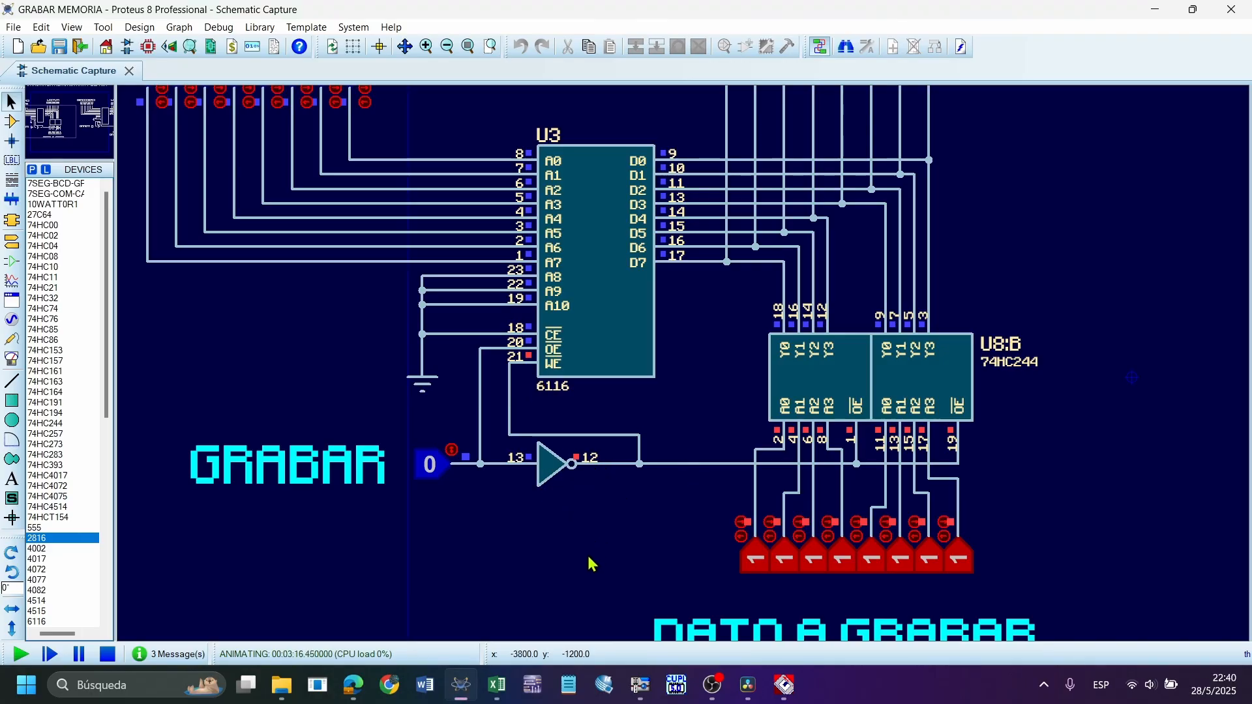
Switch to the Libro1 workbook in Excel and review the OE, WE and TRISTATE values under GRABAR
mouse_move(501, 686)
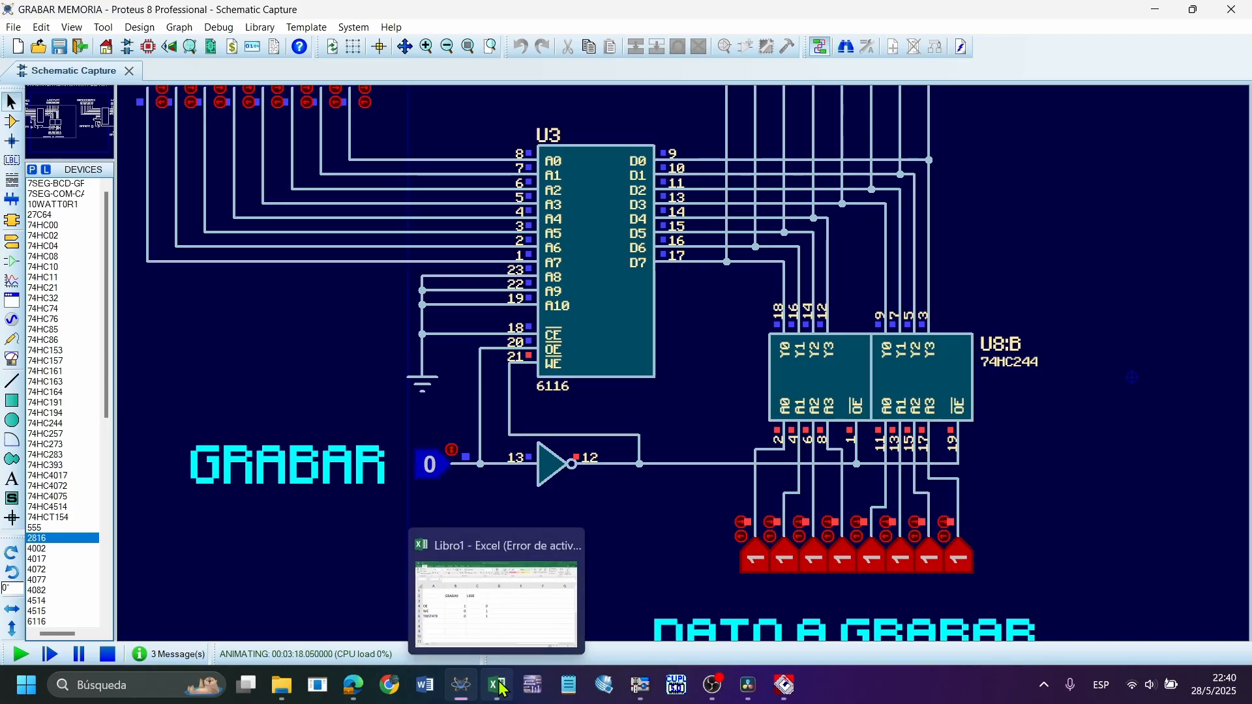
left_click(509, 627)
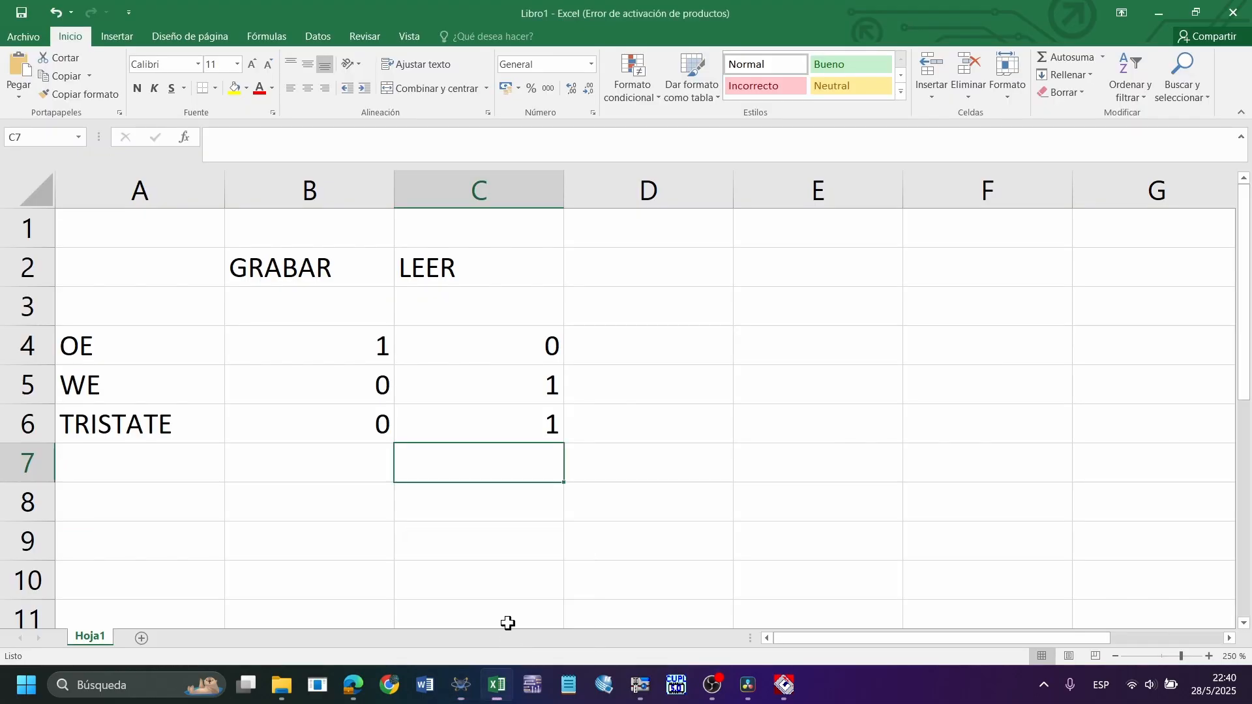
left_click_drag(341, 271, 324, 406)
left_click(106, 357)
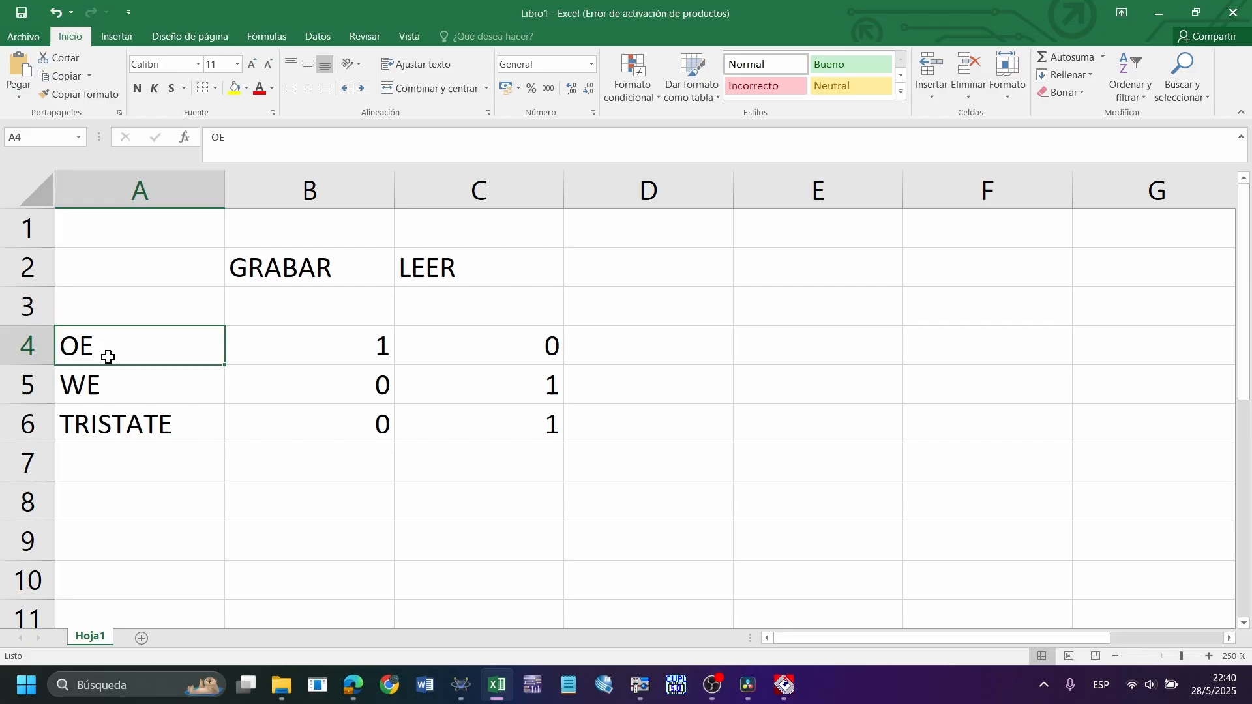
left_click(305, 348)
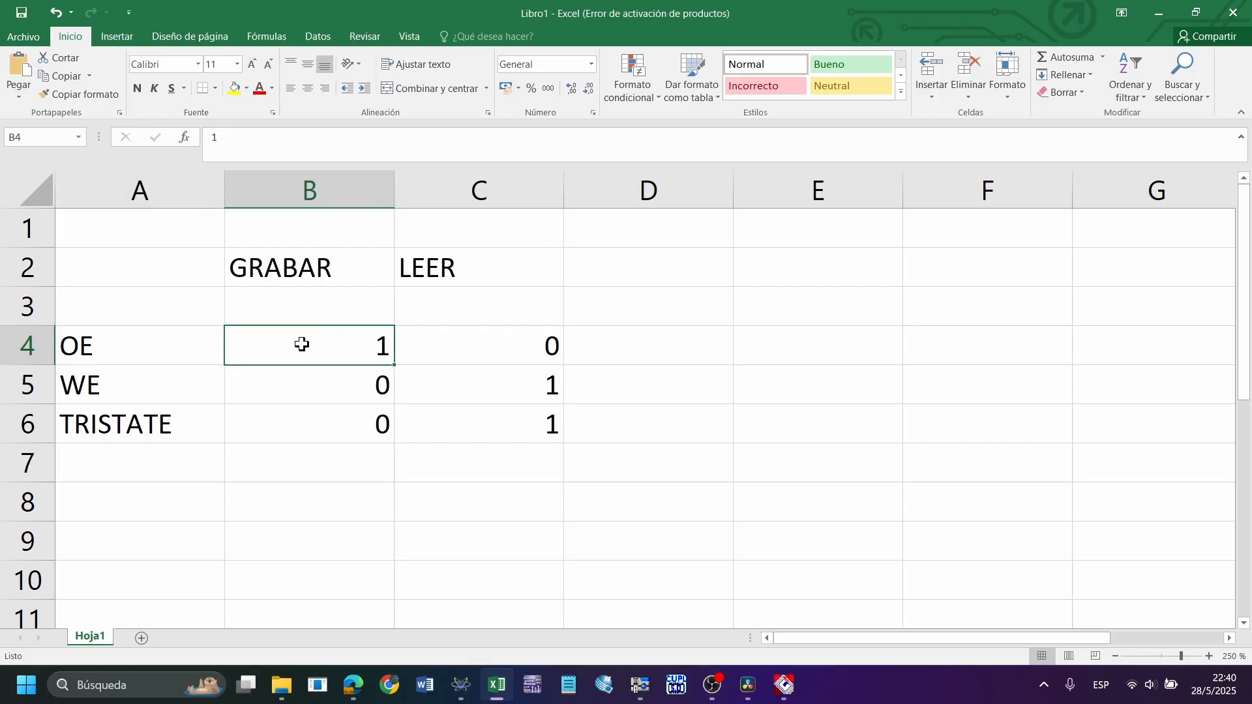
left_click(186, 389)
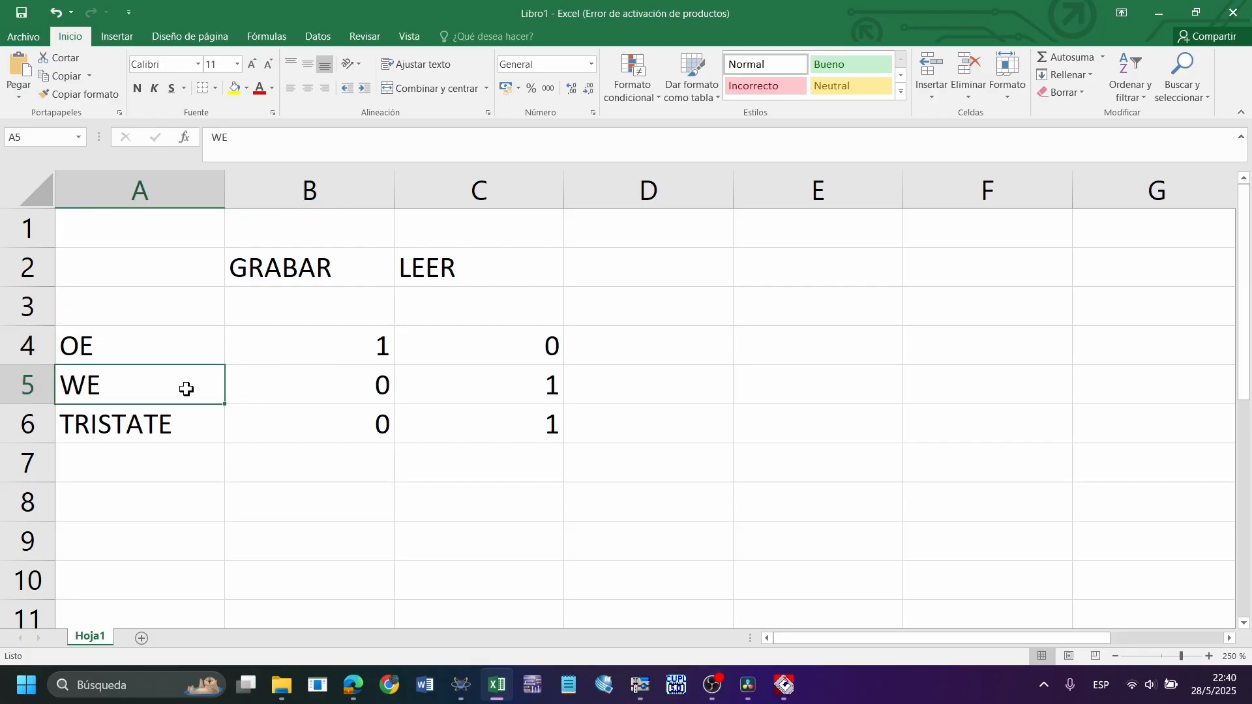
left_click(362, 380)
left_click_drag(106, 389, 293, 378)
left_click_drag(168, 423, 261, 422)
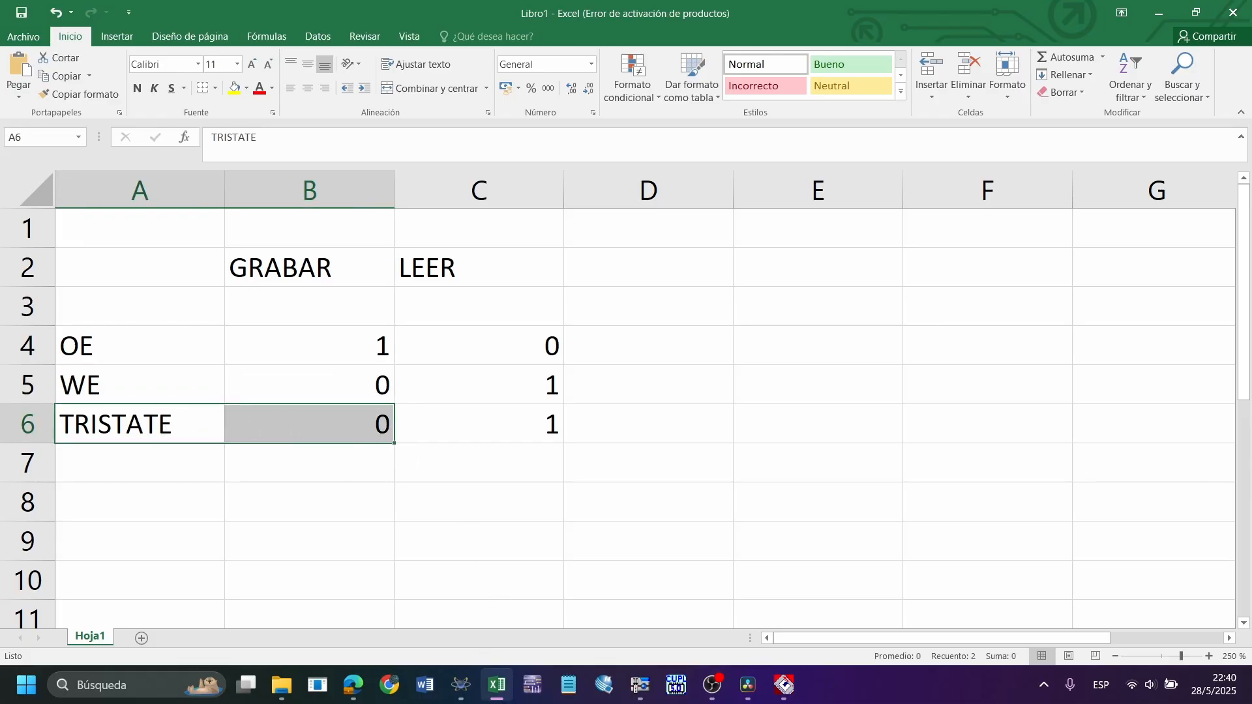
Check the Proteus circuit, return to the Libro1 workbook in Excel, and review the OE, WE and TRISTATE values under LEER
left_click(461, 685)
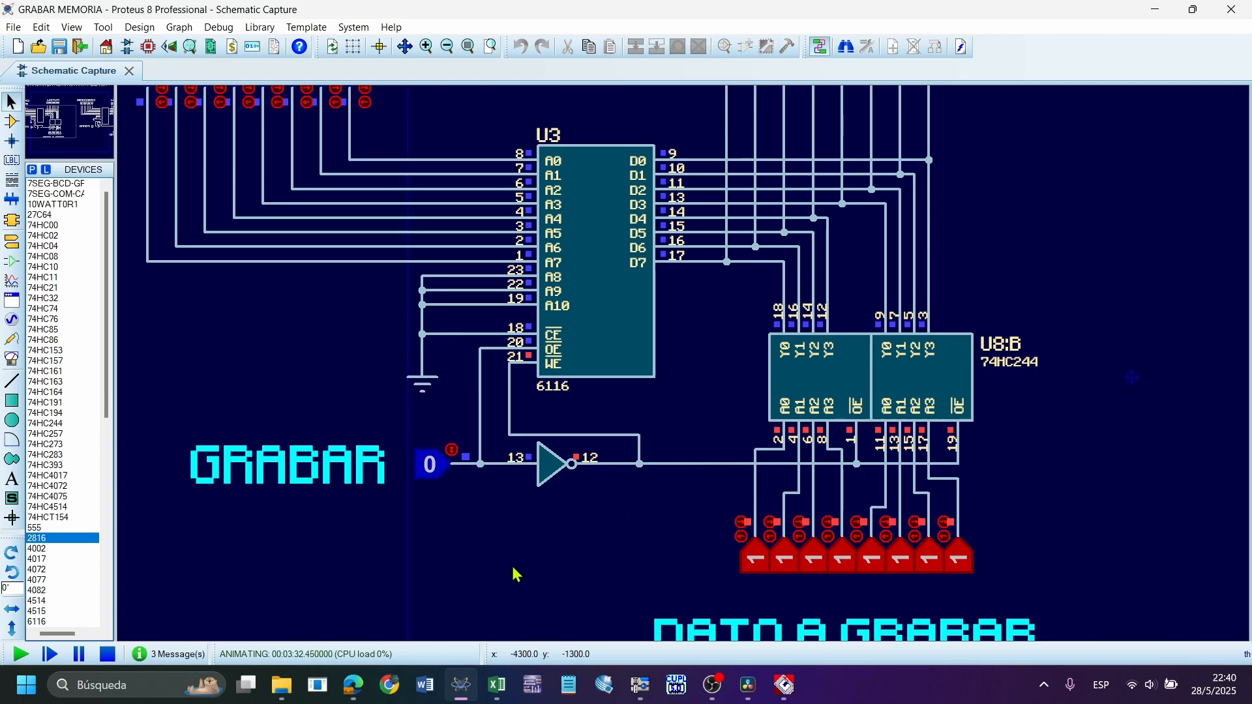
left_click(497, 684)
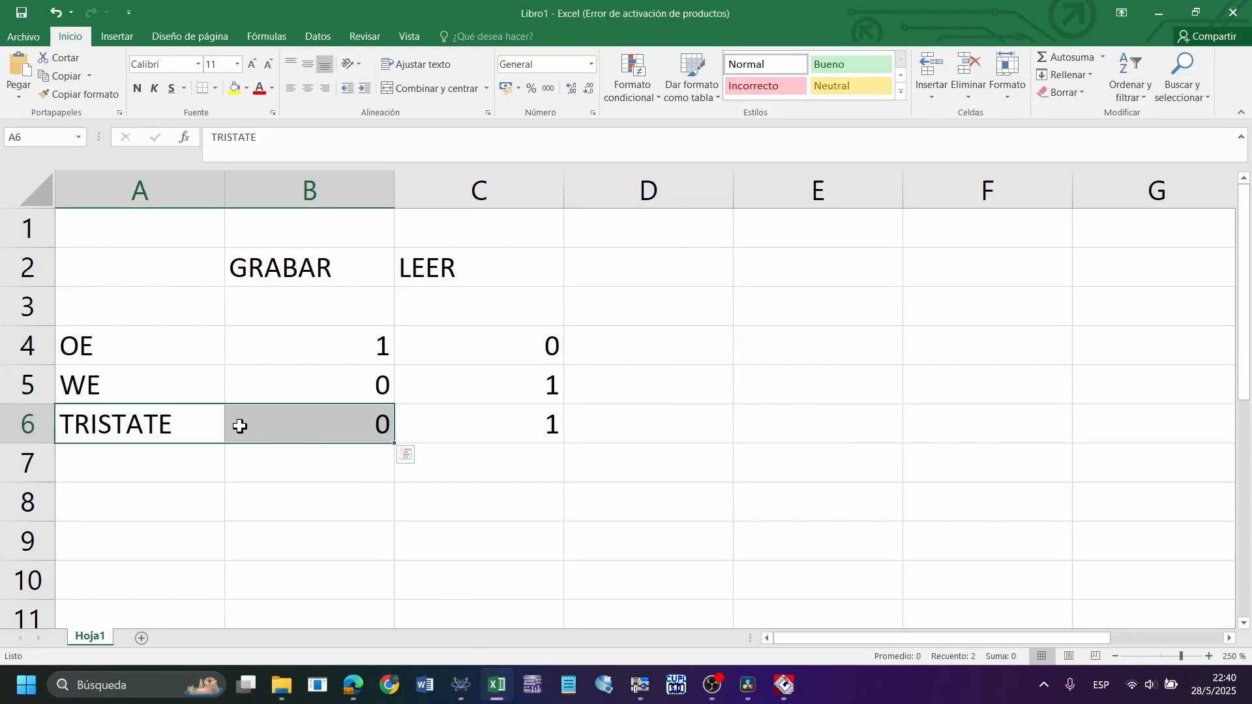
left_click(466, 278)
left_click_drag(466, 345, 475, 407)
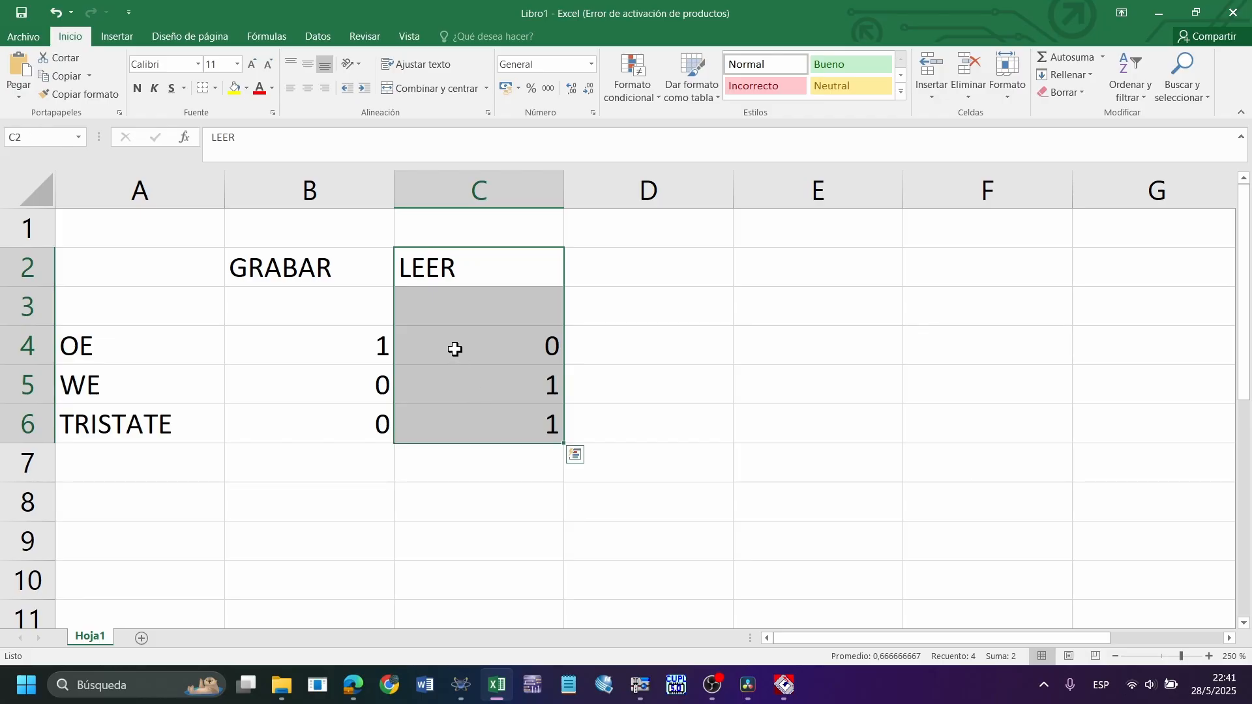
left_click(452, 346)
left_click(74, 363)
left_click(455, 359)
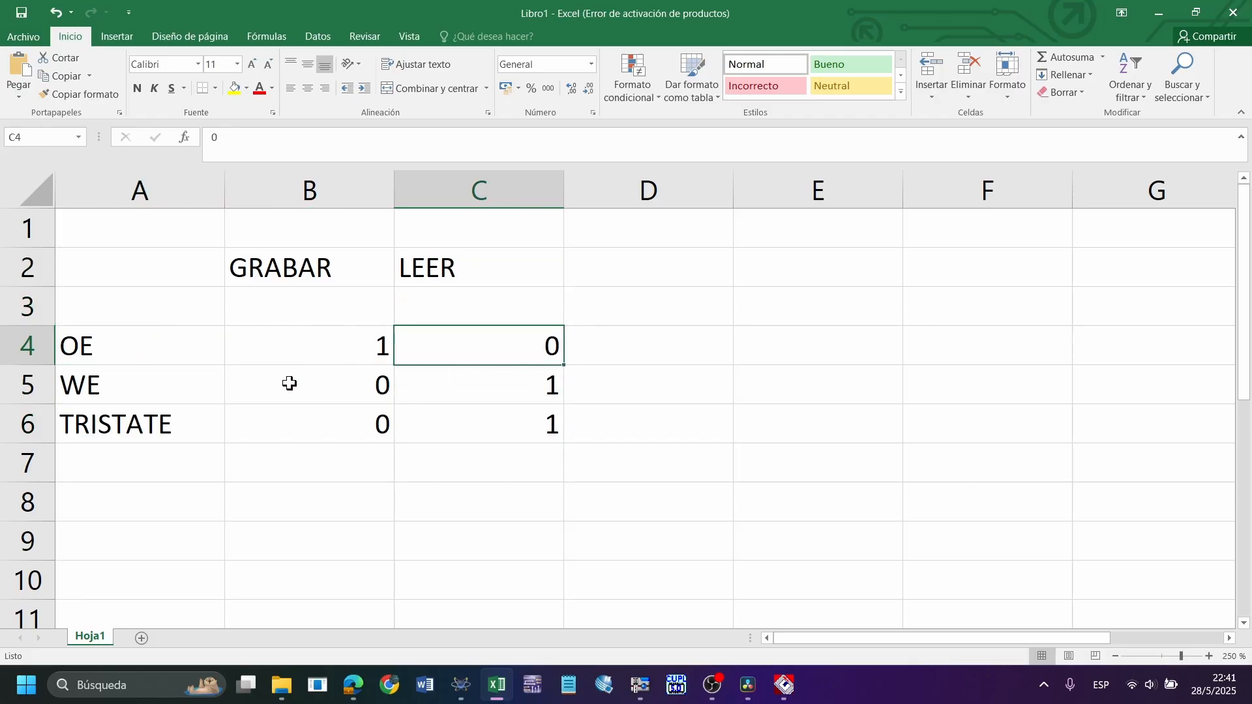
left_click(146, 393)
left_click(483, 390)
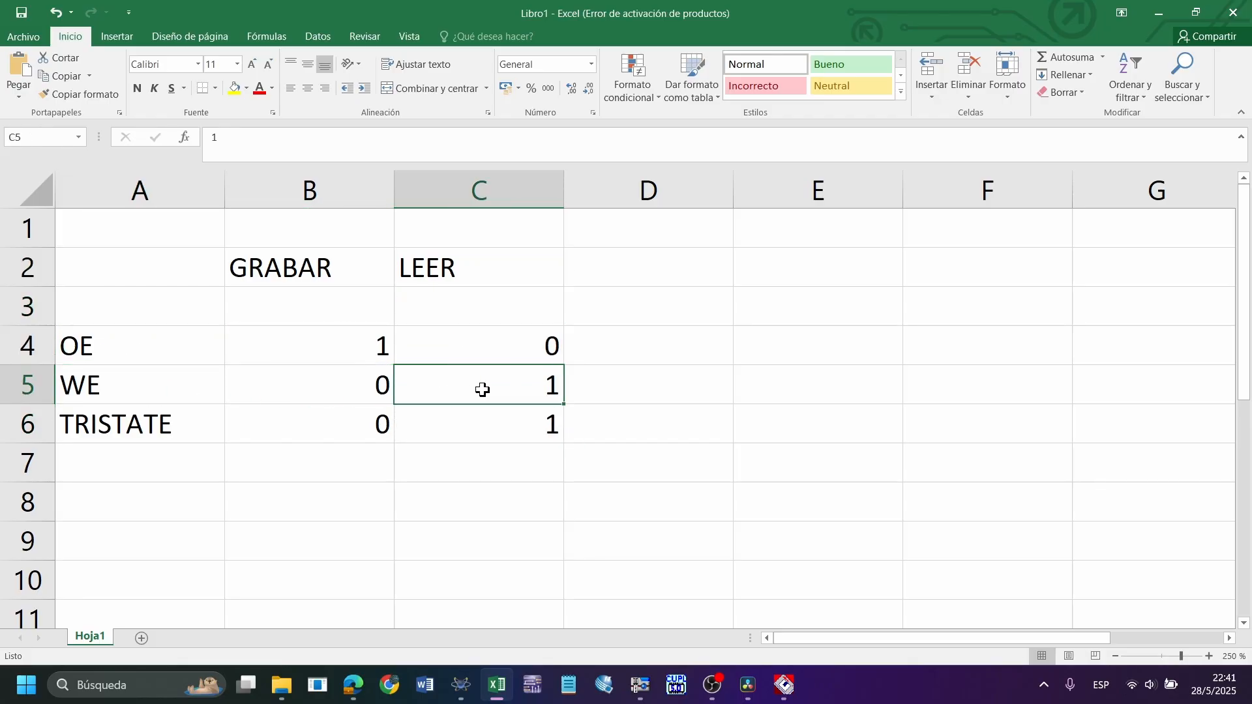
left_click(153, 436)
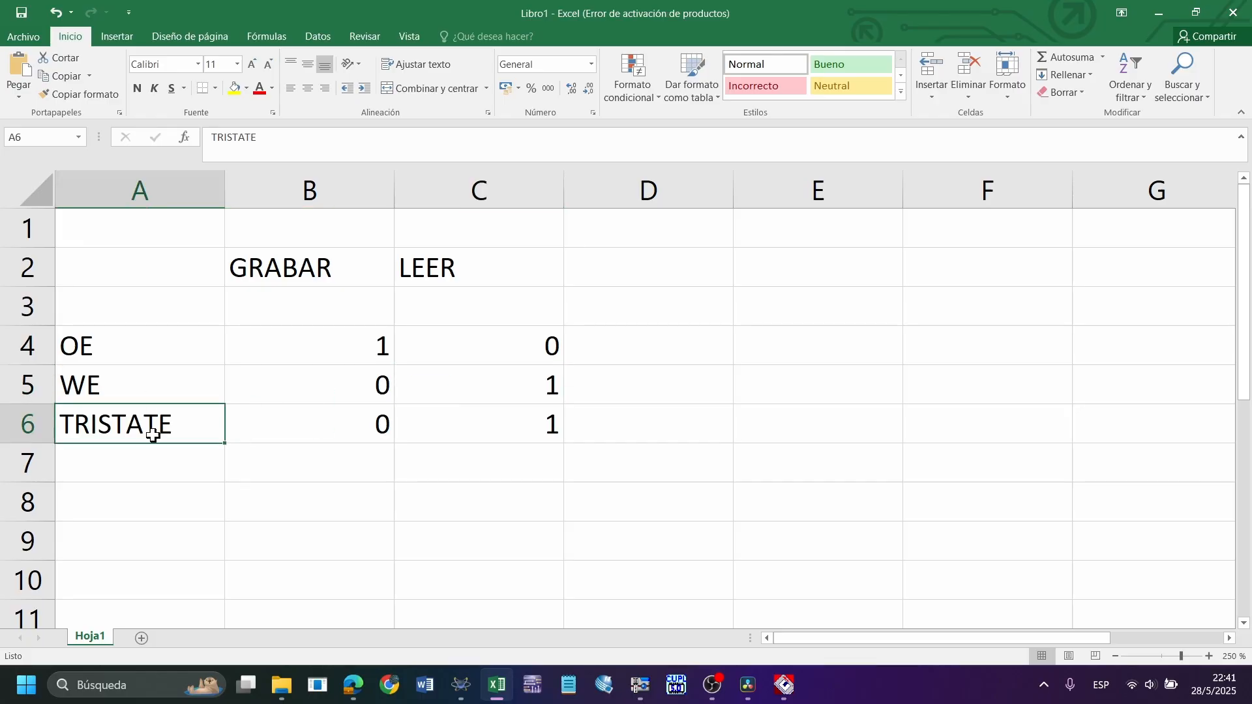
left_click(363, 425)
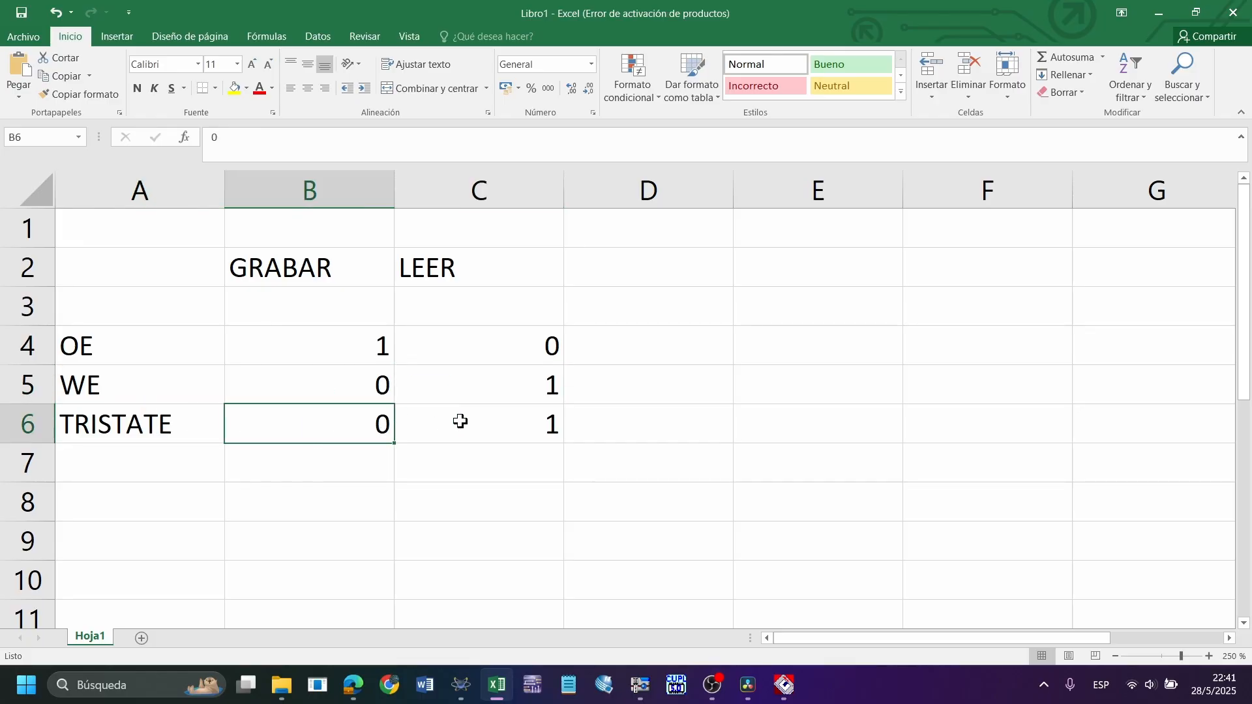
left_click(460, 421)
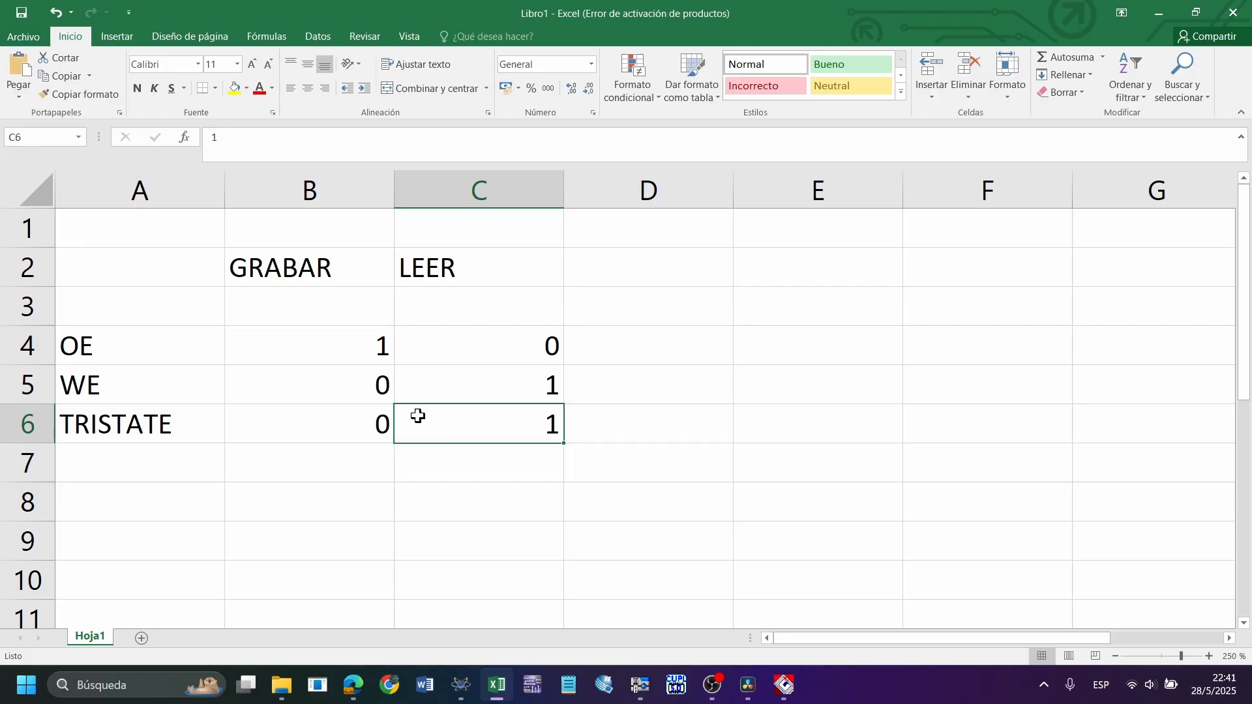
Compare the GRABAR and LEER values row by row for OE, TRISTATE and WE
mouse_move(418, 416)
left_mouse_down()
mouse_move(340, 387)
mouse_move(428, 394)
left_mouse_up()
left_click(336, 494)
left_click(145, 385)
left_click_drag(338, 346, 457, 340)
left_click_drag(374, 440, 461, 431)
left_click_drag(380, 391, 473, 388)
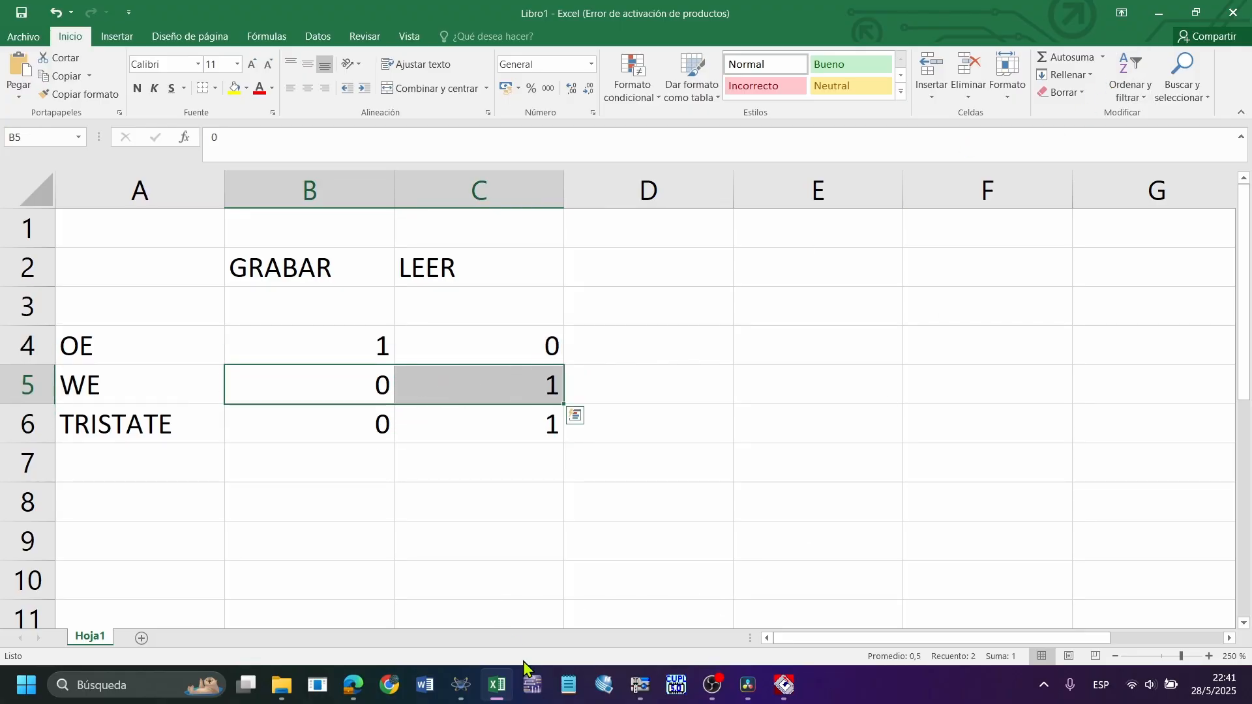
Switch to the GRABAR MEMORIA schematic in Proteus and examine the wiring at the 6116's OE and WE pins
left_click(461, 685)
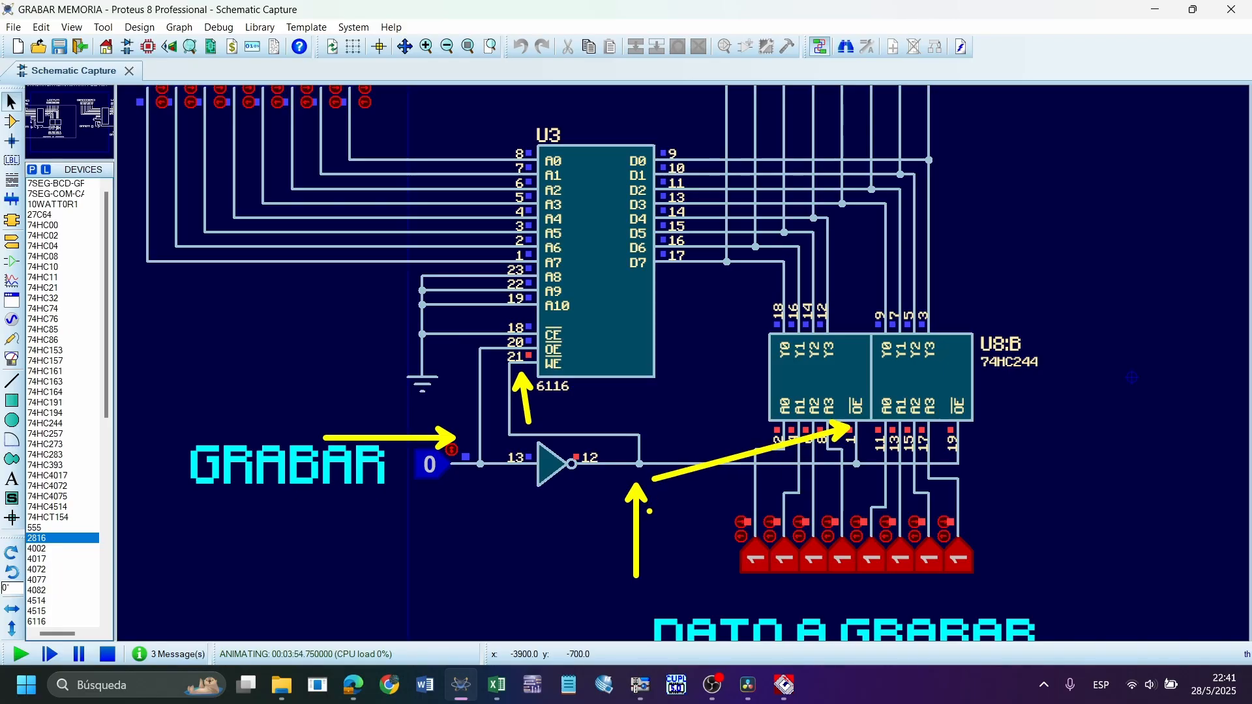
scroll(651, 520, "down", 2)
scroll(683, 364, "down", 1)
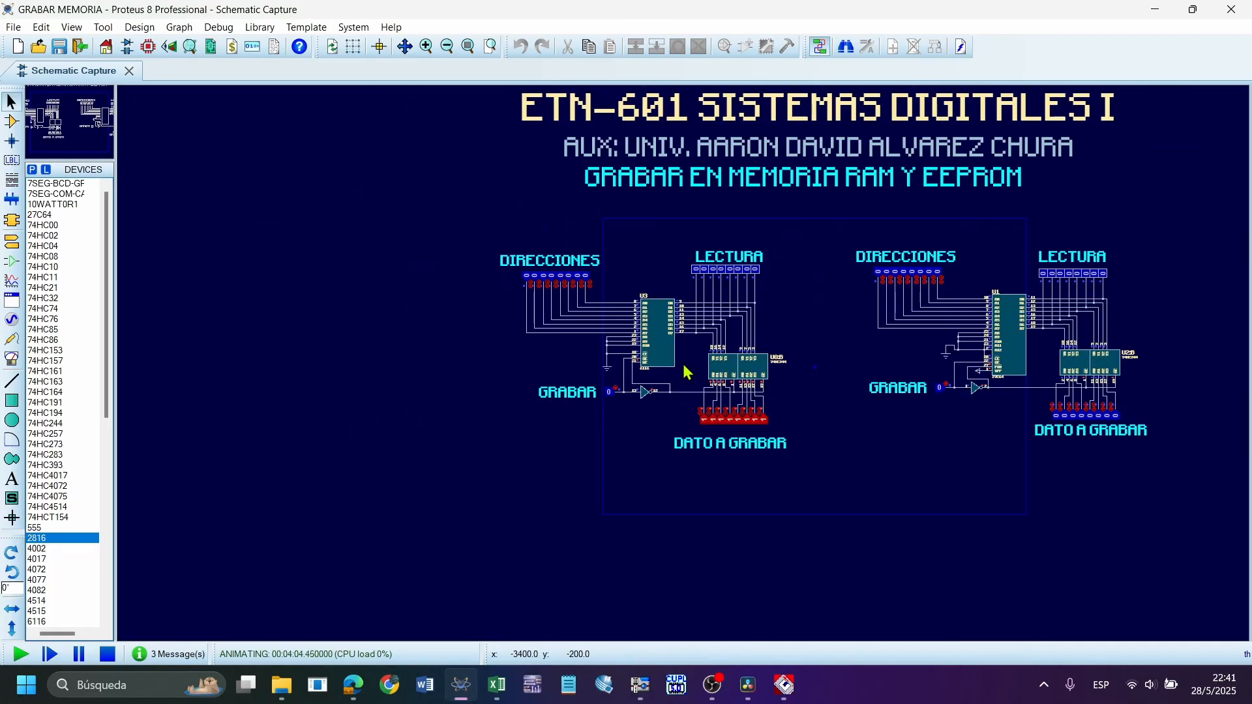
scroll(682, 364, "up", 3)
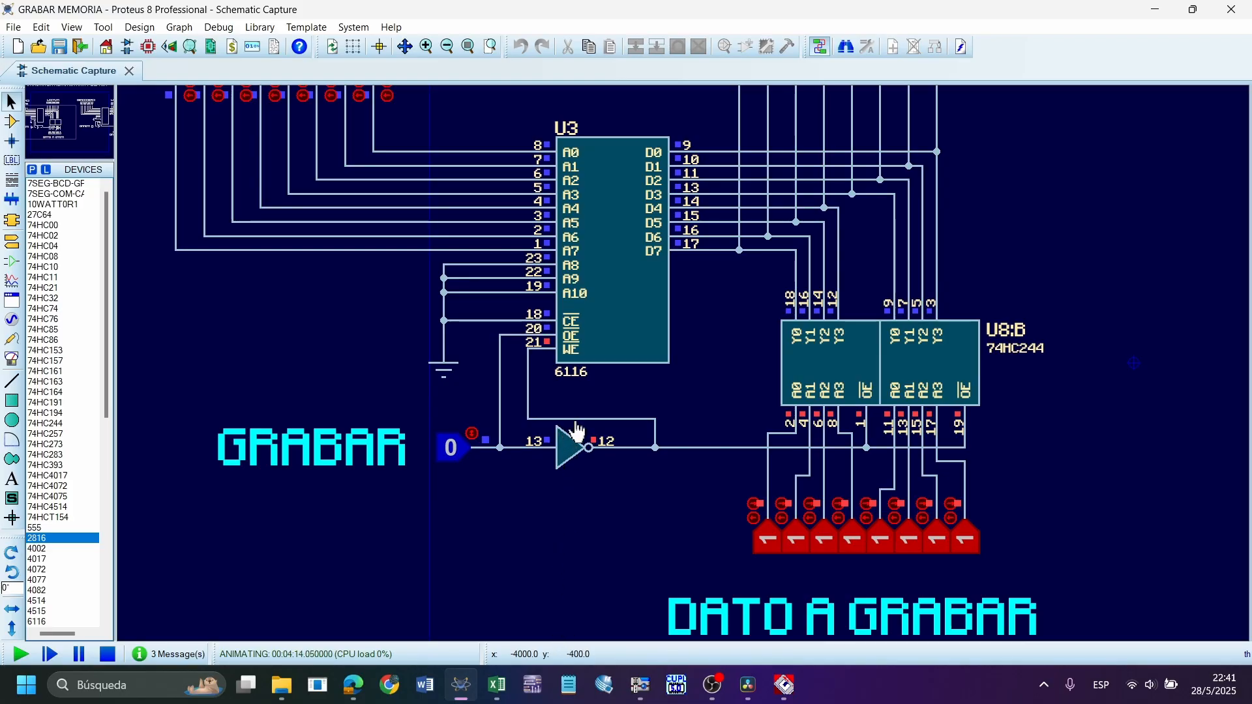
scroll(567, 365, "up", 2)
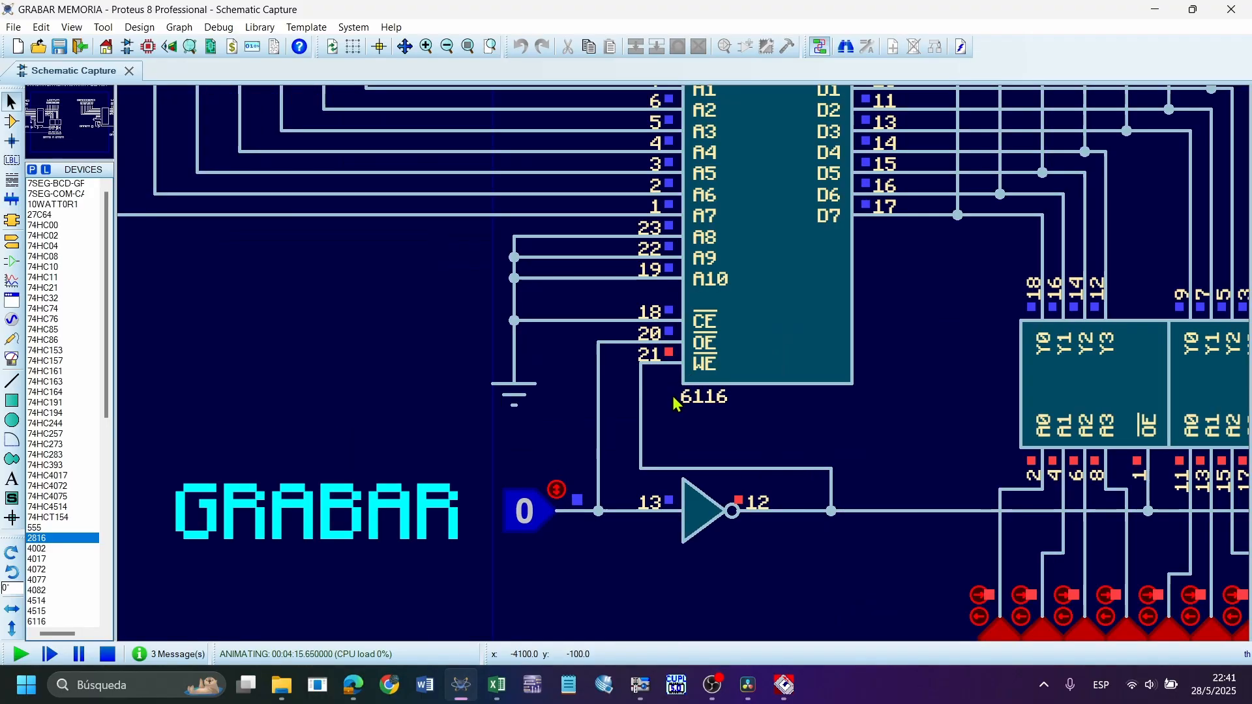
left_click_drag(525, 266, 588, 300)
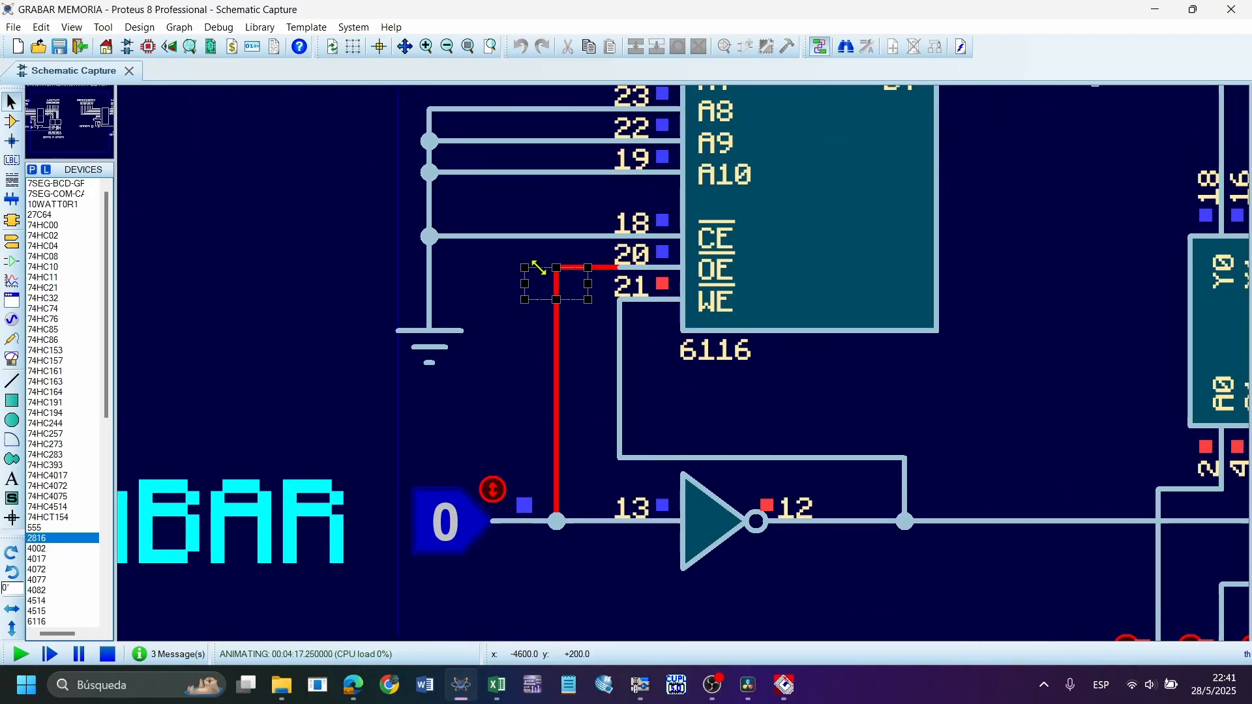
left_click(597, 365)
scroll(722, 347, "down", 4)
scroll(724, 332, "up", 4)
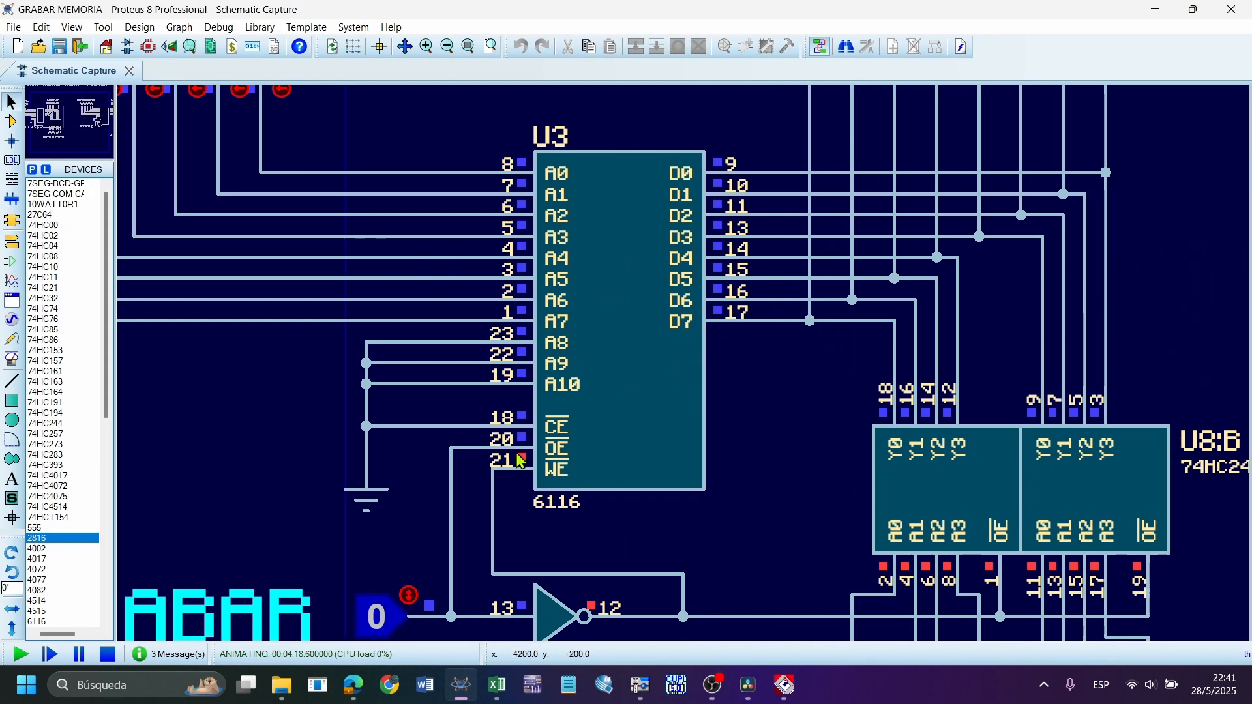
Toggle the GRABAR logic input between 0 and 1 several times, leaving it at 0
left_click_drag(683, 434, 446, 526)
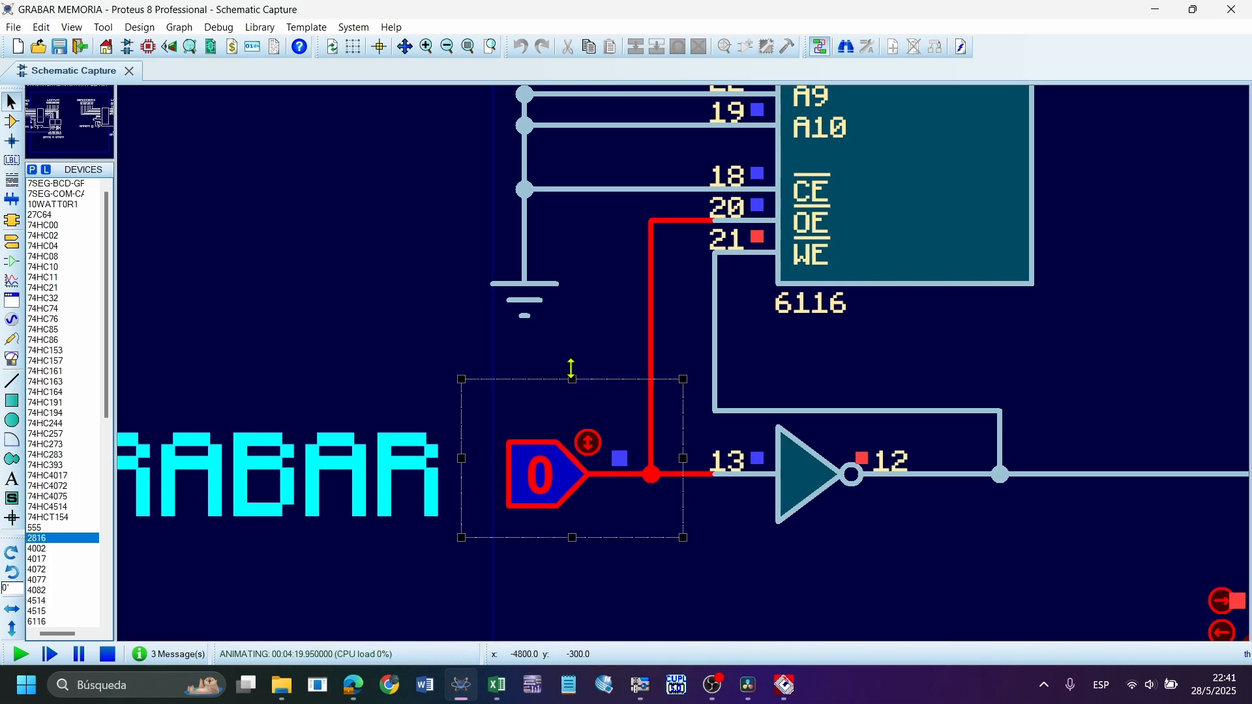
left_click(571, 364)
left_click(531, 478)
left_click(530, 478)
left_click(531, 478)
left_click(531, 478)
left_click(531, 478)
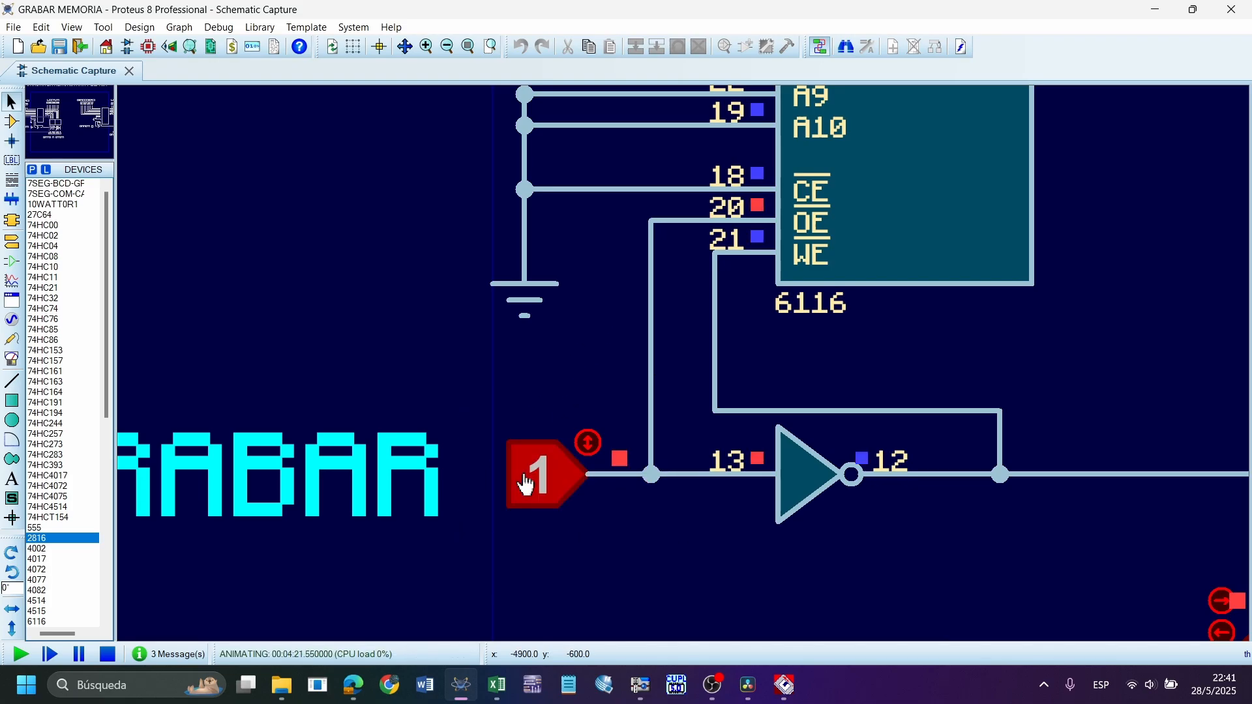
left_click(531, 478)
left_click_drag(682, 378, 491, 600)
left_click(678, 286)
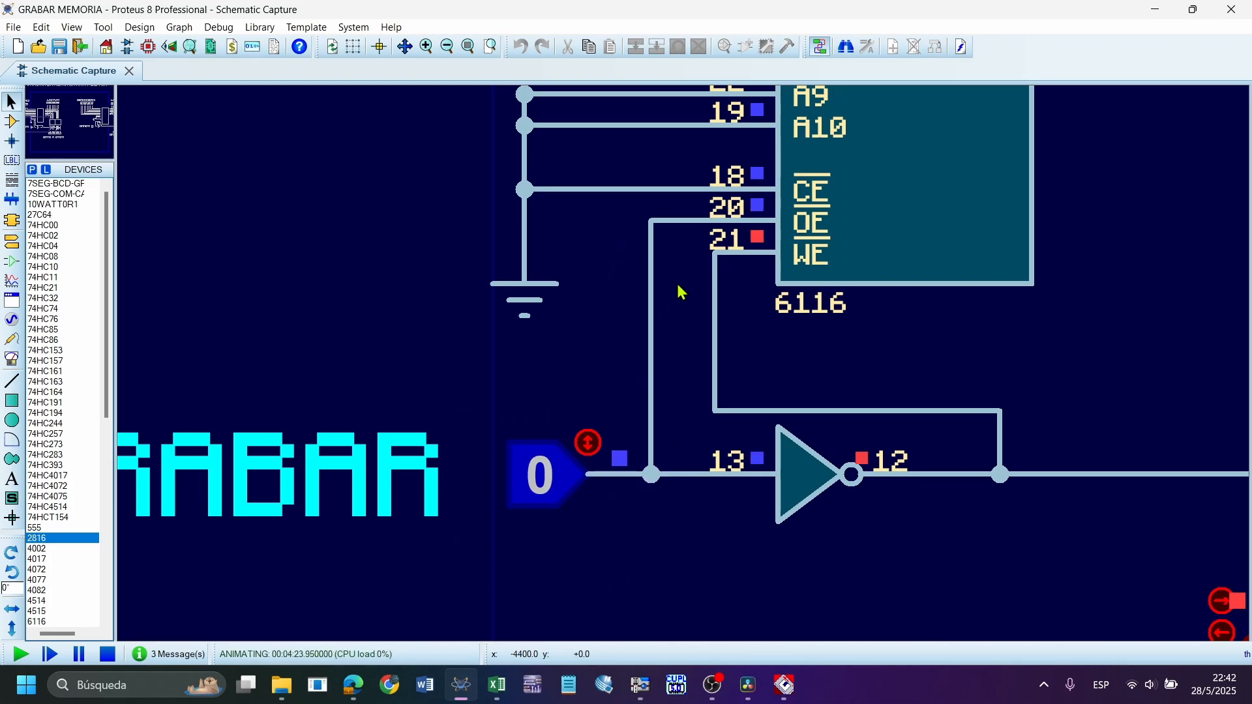
left_click(550, 488)
left_click(550, 487)
left_click(549, 488)
left_click(550, 488)
left_click(549, 489)
left_click(549, 489)
left_click(549, 489)
left_click(549, 489)
left_click(549, 489)
left_click(549, 489)
Select the wiring around the 74HC244 buffer to point it out, clear the selection, and stop the simulation
scroll(698, 405, "down", 4)
scroll(1104, 336, "up", 4)
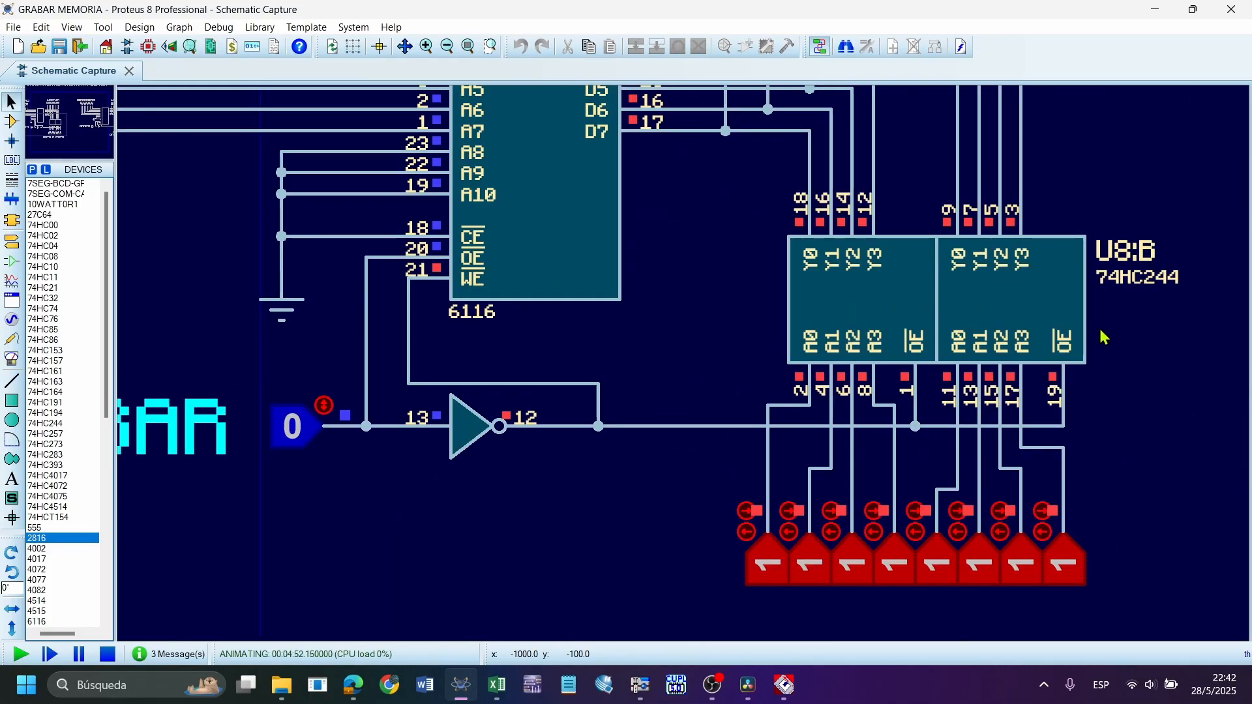
left_click_drag(1147, 465, 679, 210)
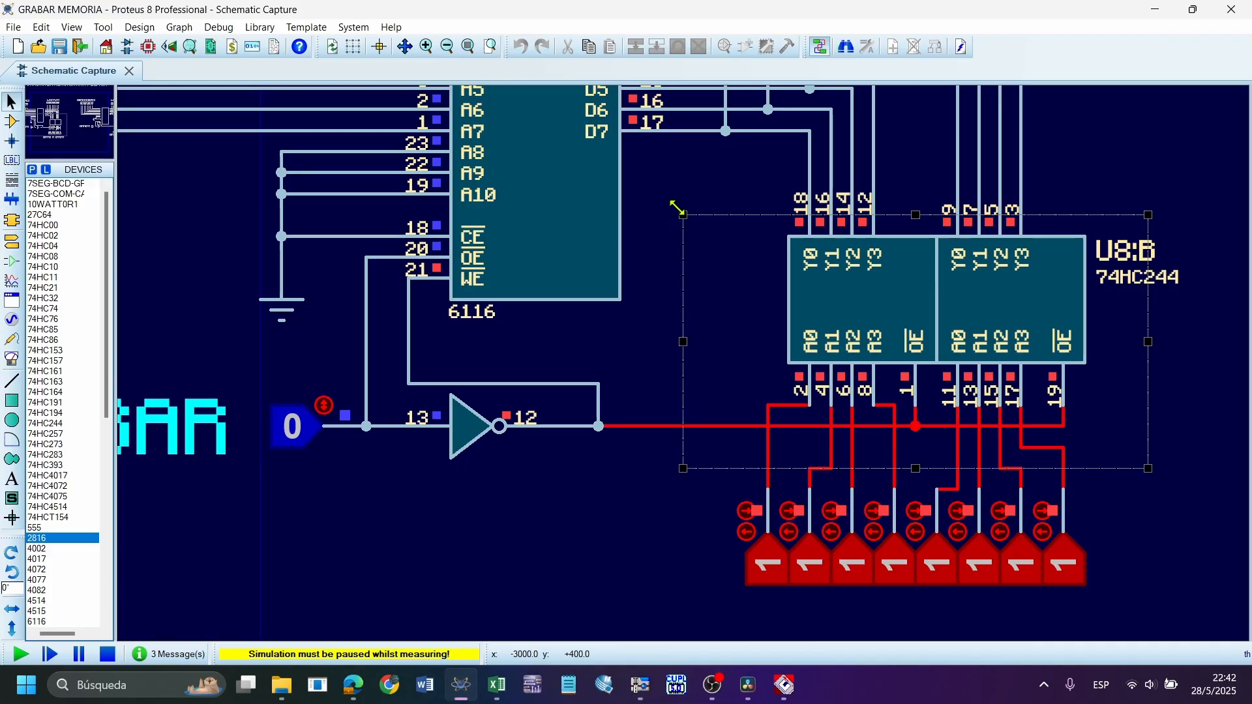
left_click(664, 225)
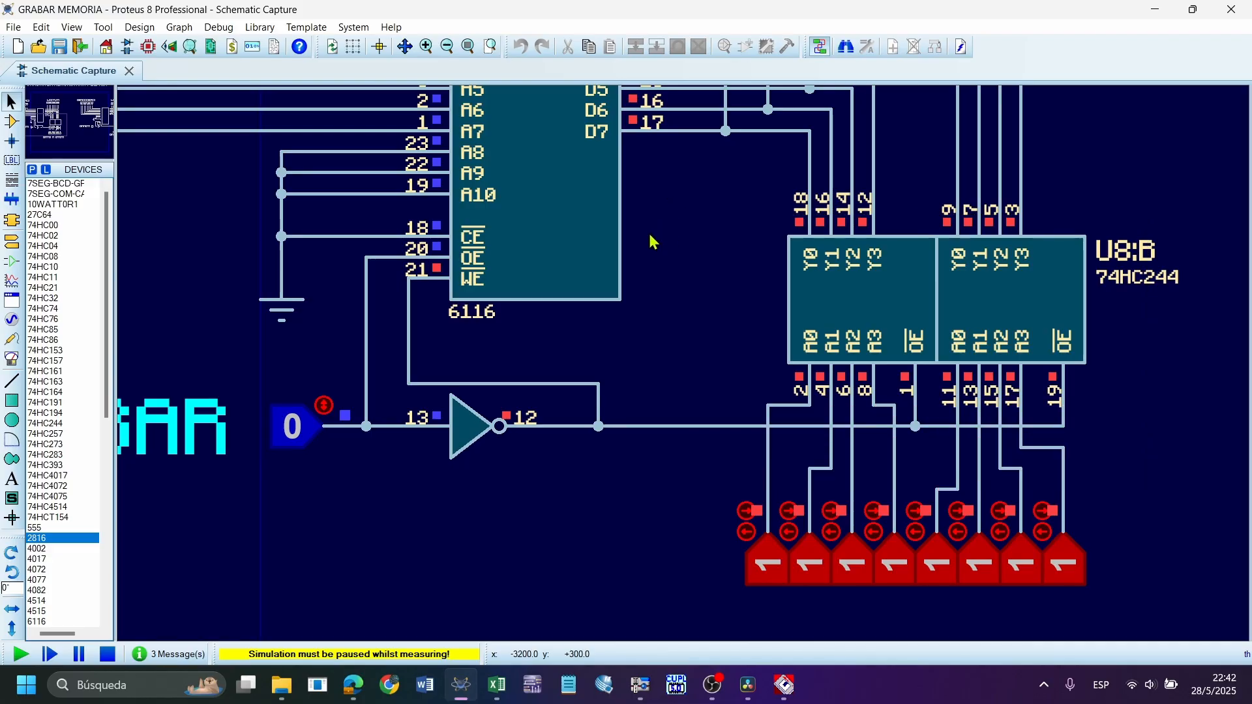
left_click(108, 655)
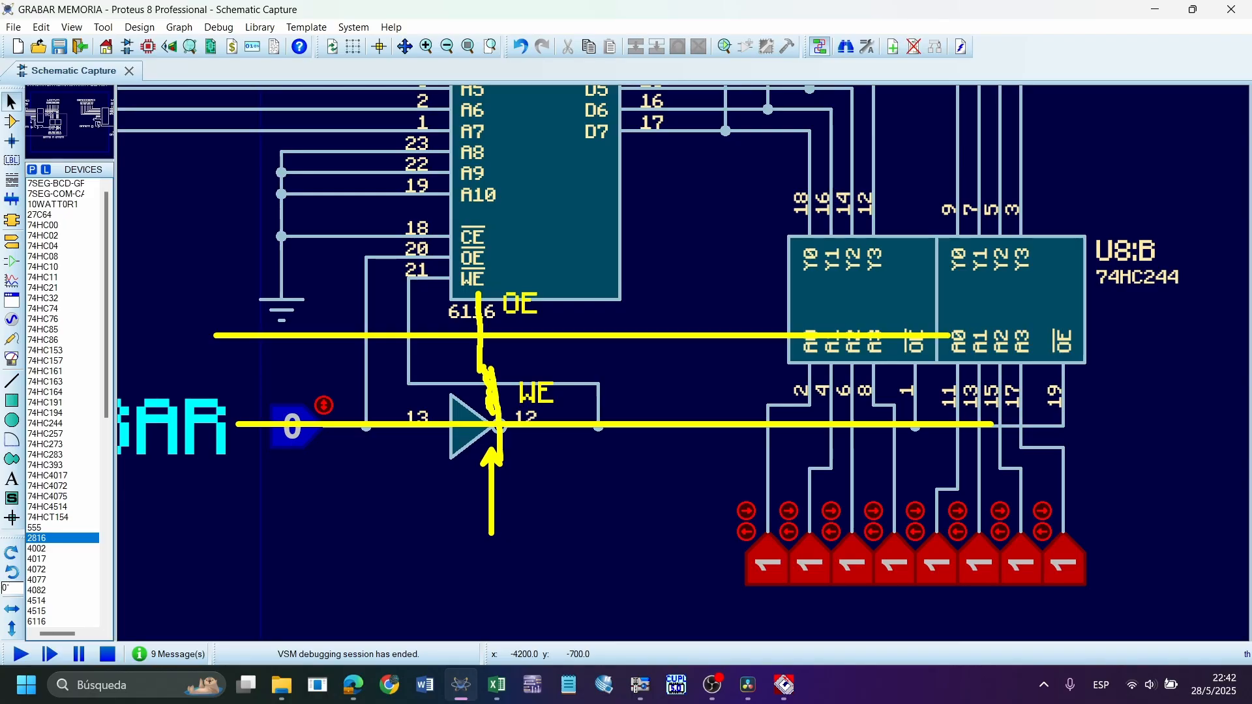
Box the yellow OE label, draw an upward arrow above it, and add two vertical pink strokes at the yellow lines
left_click_drag(528, 297, 554, 324)
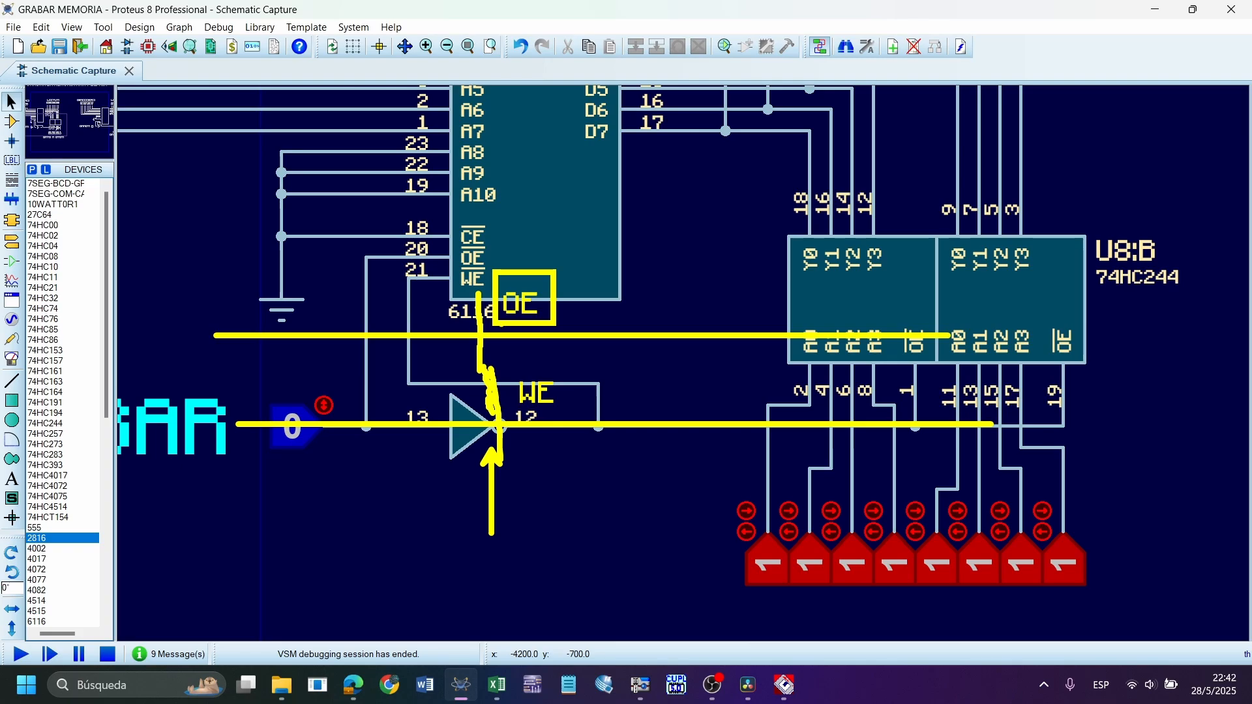
left_click_drag(520, 260, 517, 205)
mouse_move(599, 293)
left_mouse_down()
mouse_move(600, 339)
mouse_move(639, 425)
mouse_move(638, 471)
left_mouse_up()
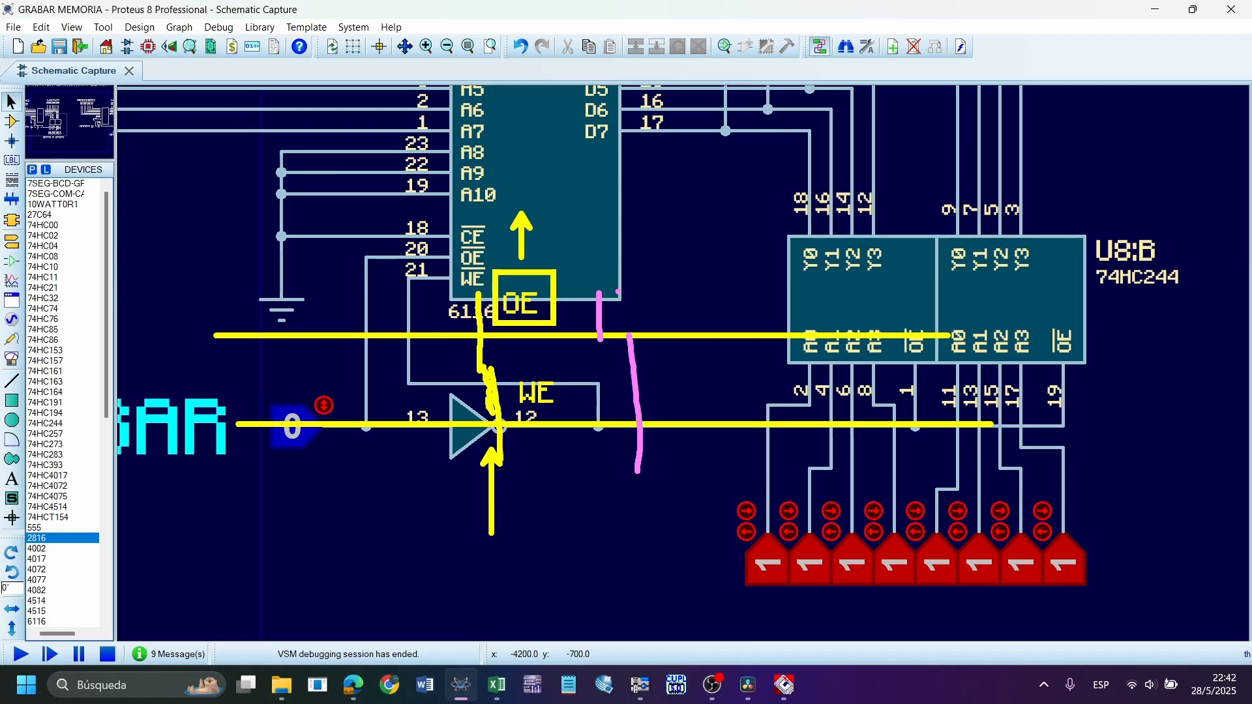
Handwrite OE and WE in pink beside the two pink strokes, with the values 1 and 0 above them
mouse_move(636, 288)
left_mouse_down()
mouse_move(627, 300)
mouse_move(637, 286)
mouse_move(655, 308)
left_mouse_up()
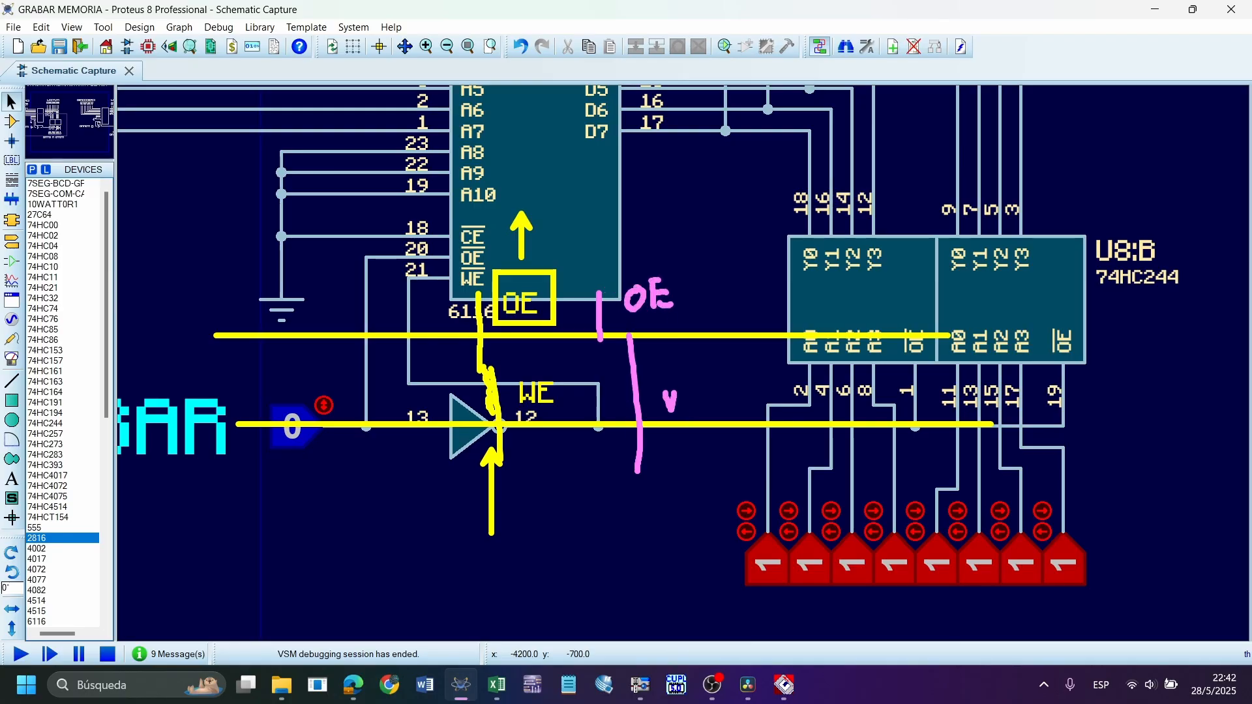
mouse_move(674, 410)
left_mouse_down()
mouse_move(690, 386)
mouse_move(696, 416)
mouse_move(713, 384)
mouse_move(720, 395)
left_mouse_up()
left_click_drag(698, 414, 721, 412)
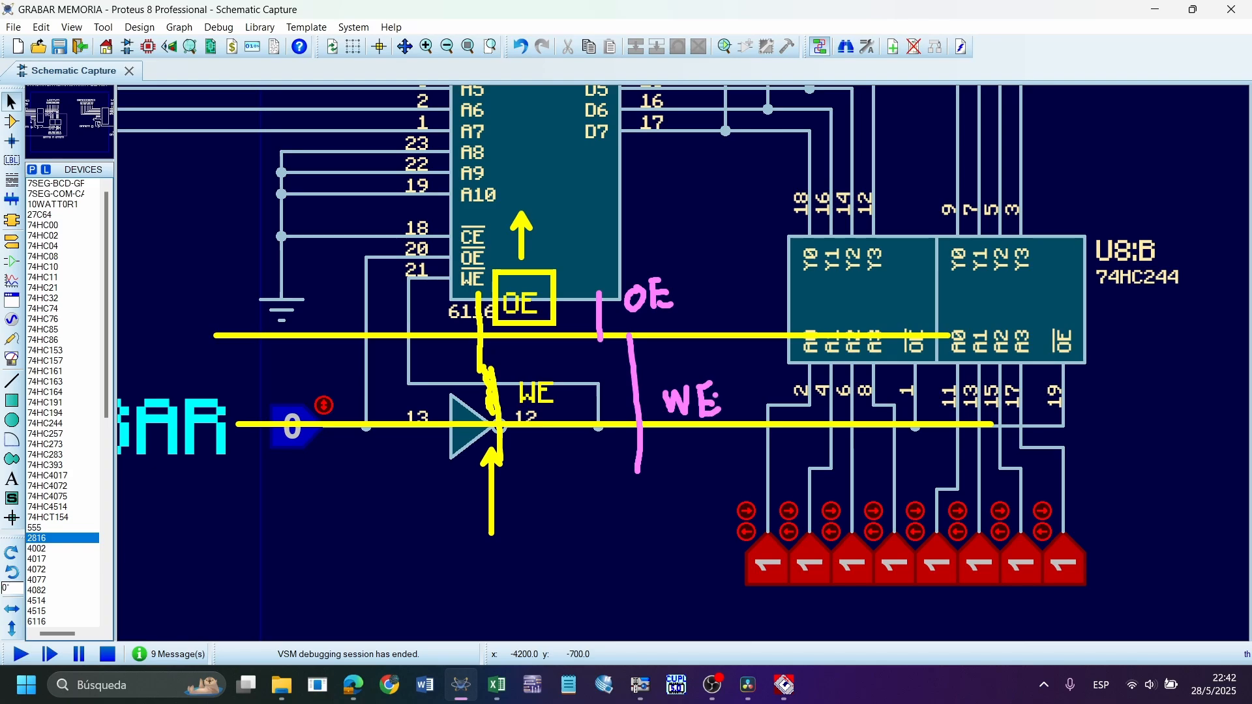
mouse_move(680, 226)
left_mouse_down()
mouse_move(701, 255)
mouse_move(768, 224)
left_mouse_up()
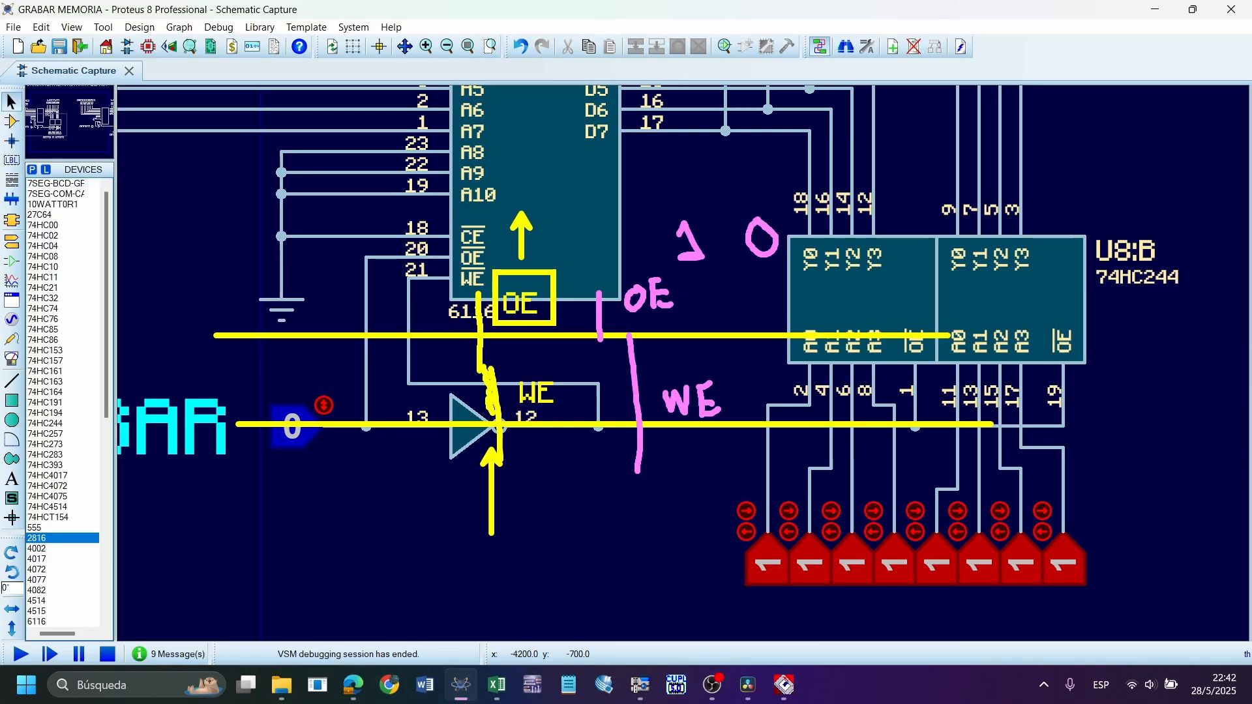
Shade the gap between the pink OE and WE strokes, outline the yellow sketch in pink, and undo the annotations
left_click_drag(605, 336, 624, 395)
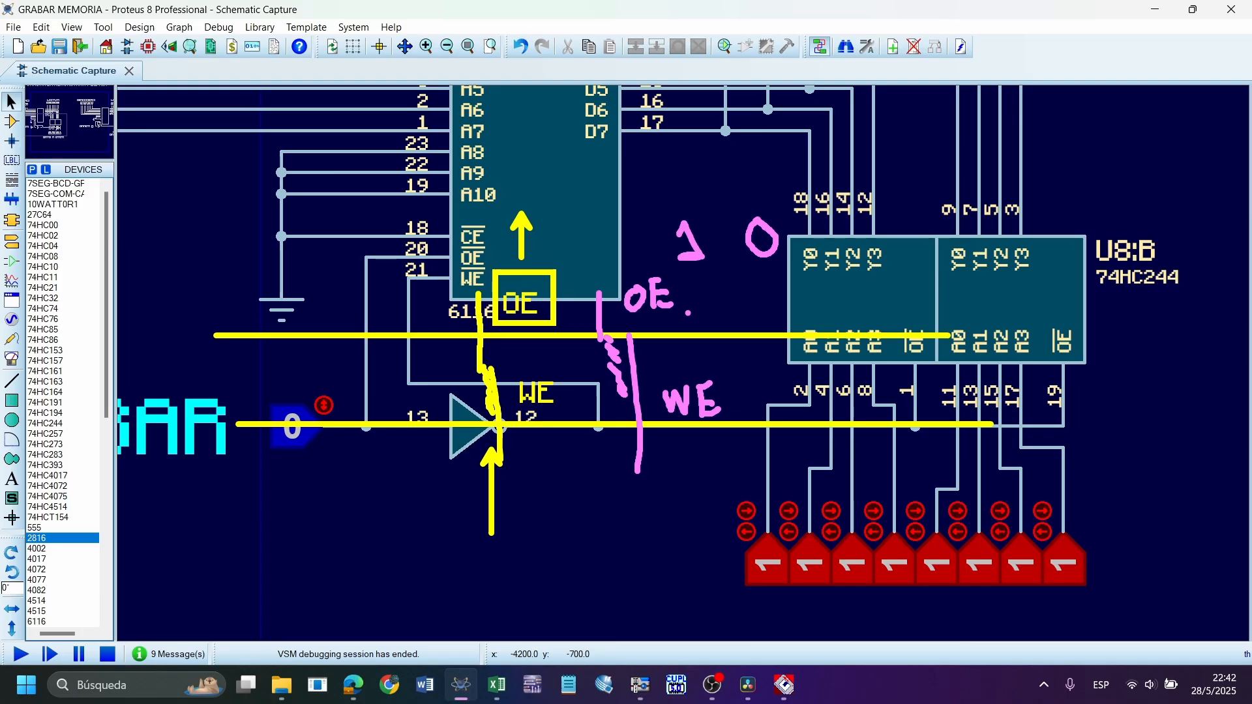
mouse_move(387, 202)
left_mouse_down()
mouse_move(483, 471)
mouse_move(580, 541)
left_mouse_up()
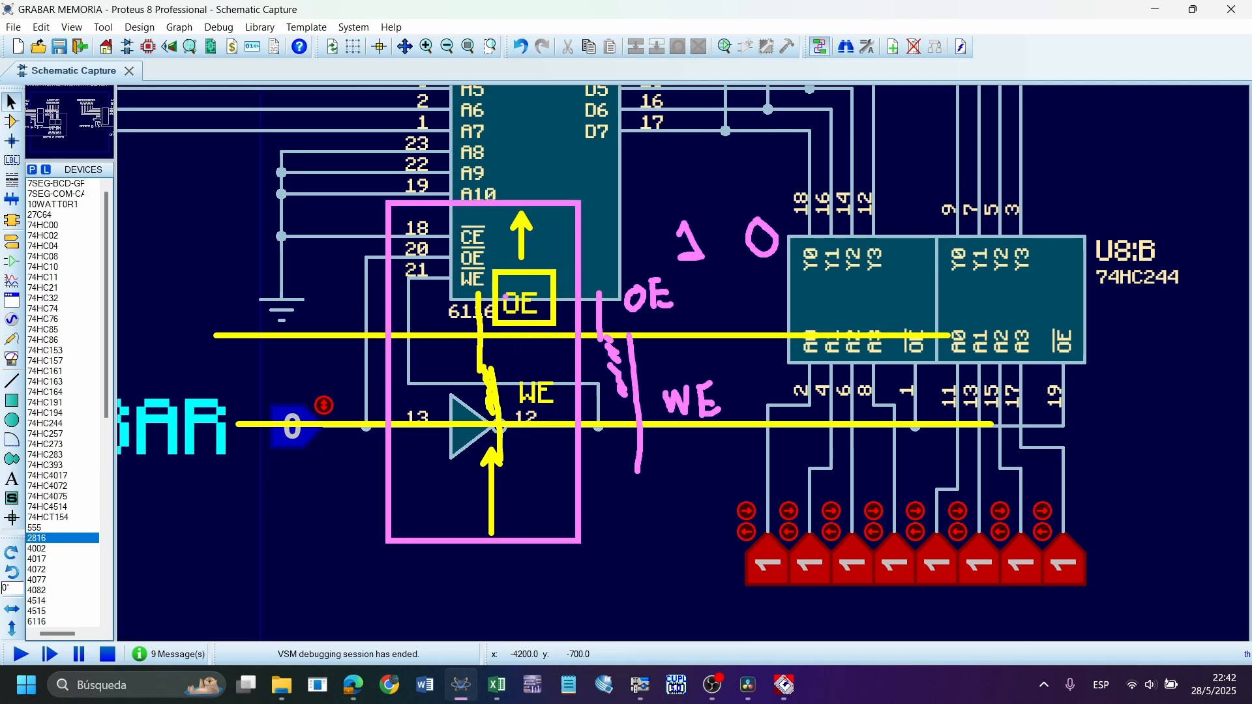
key("ctrl+z")
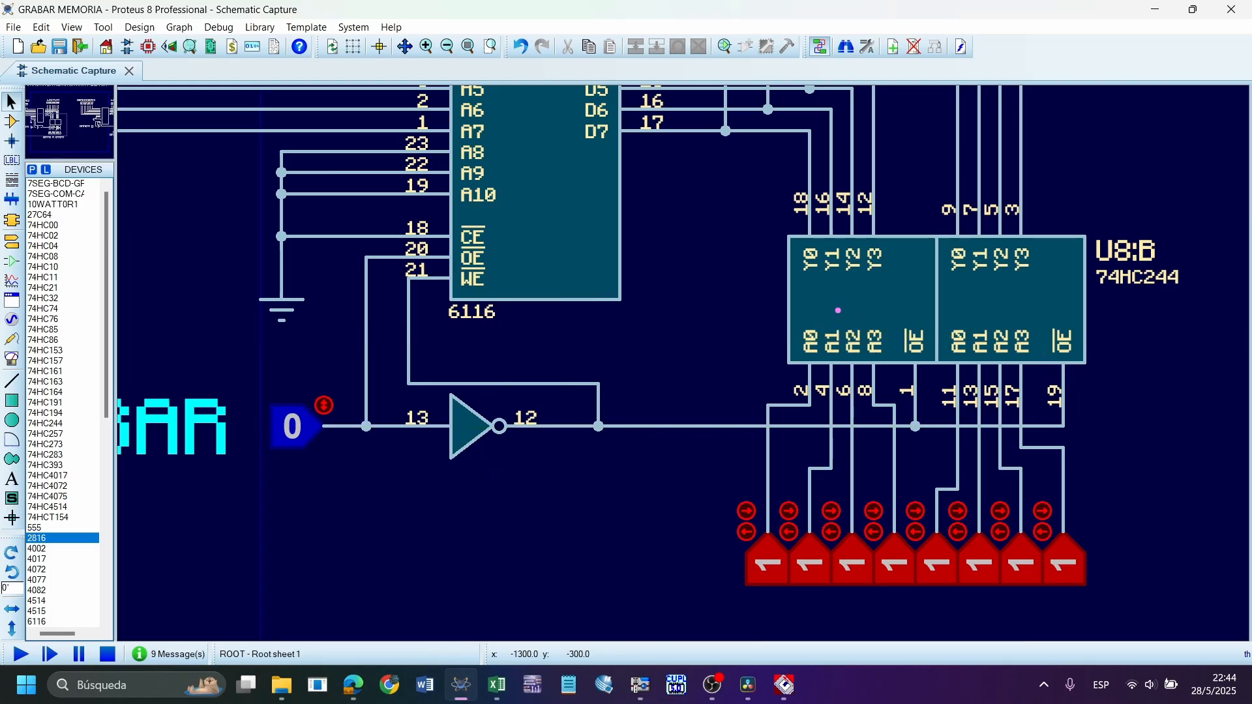
Draw yellow boxes around the 74HC244 buffer and its pin 1 OE label, and circle the wire junction below that pin
left_click_drag(718, 215, 1106, 482)
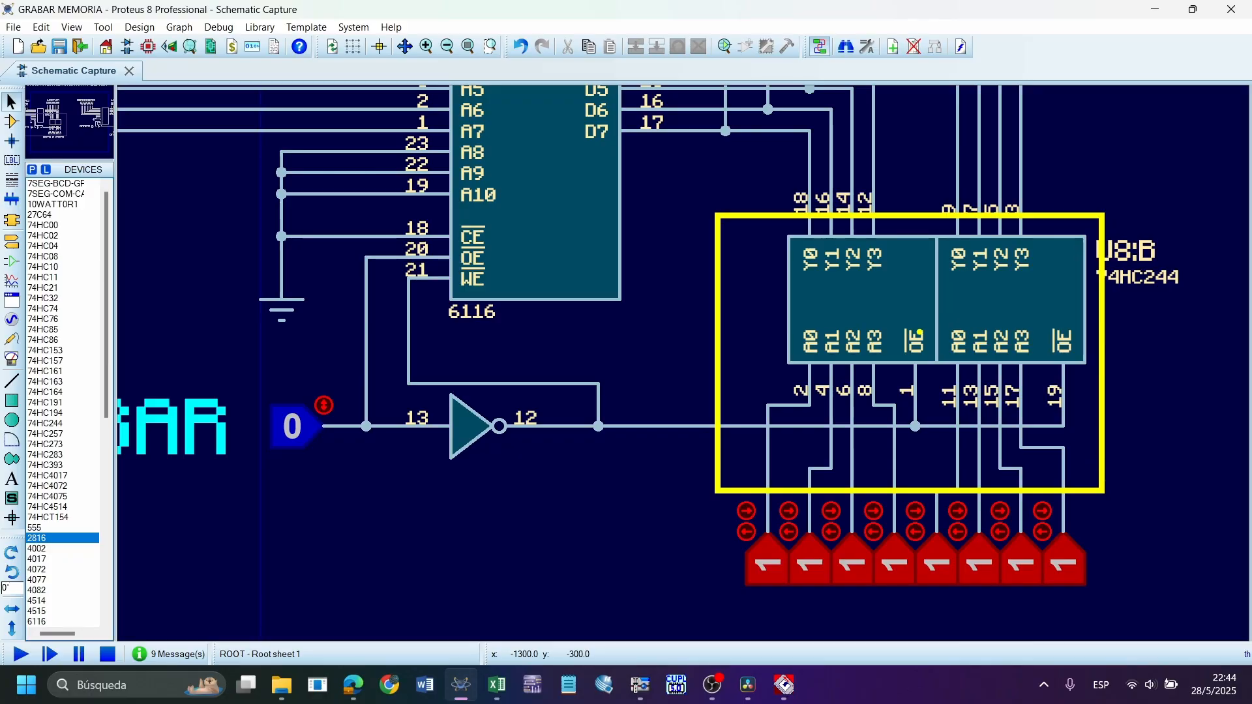
left_click_drag(900, 325, 939, 373)
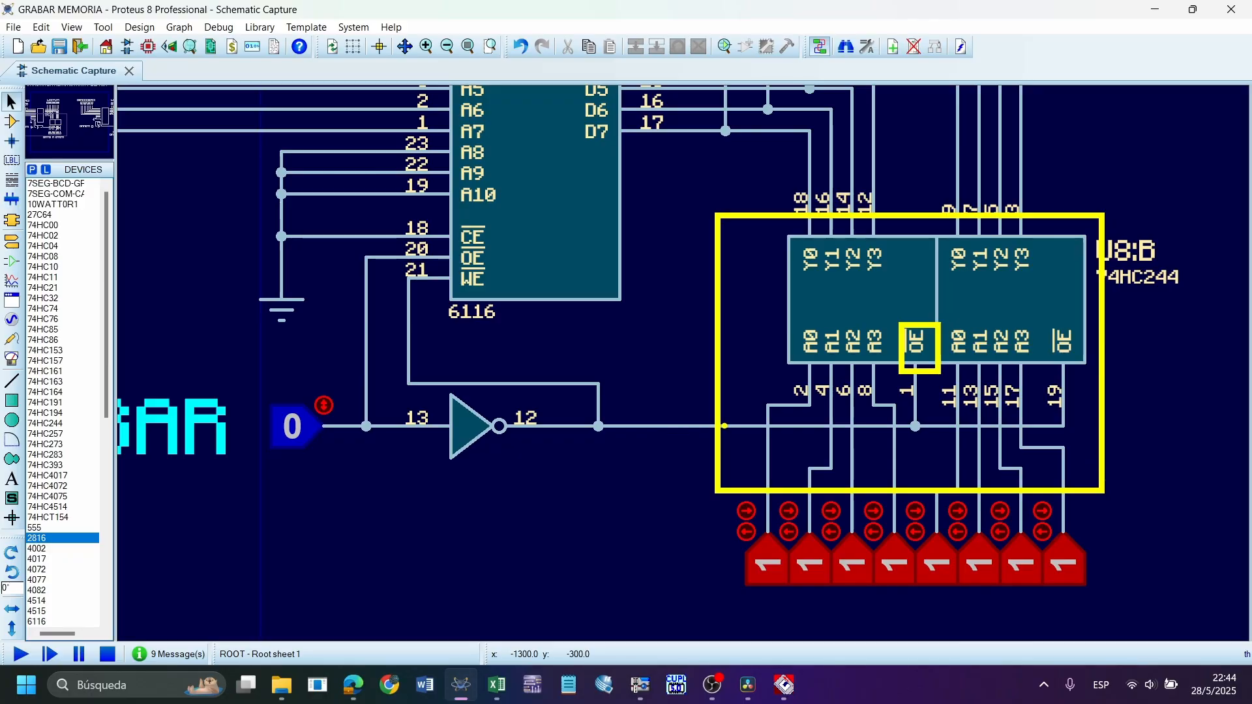
mouse_move(898, 409)
left_mouse_down()
mouse_move(950, 458)
mouse_move(900, 414)
left_mouse_up()
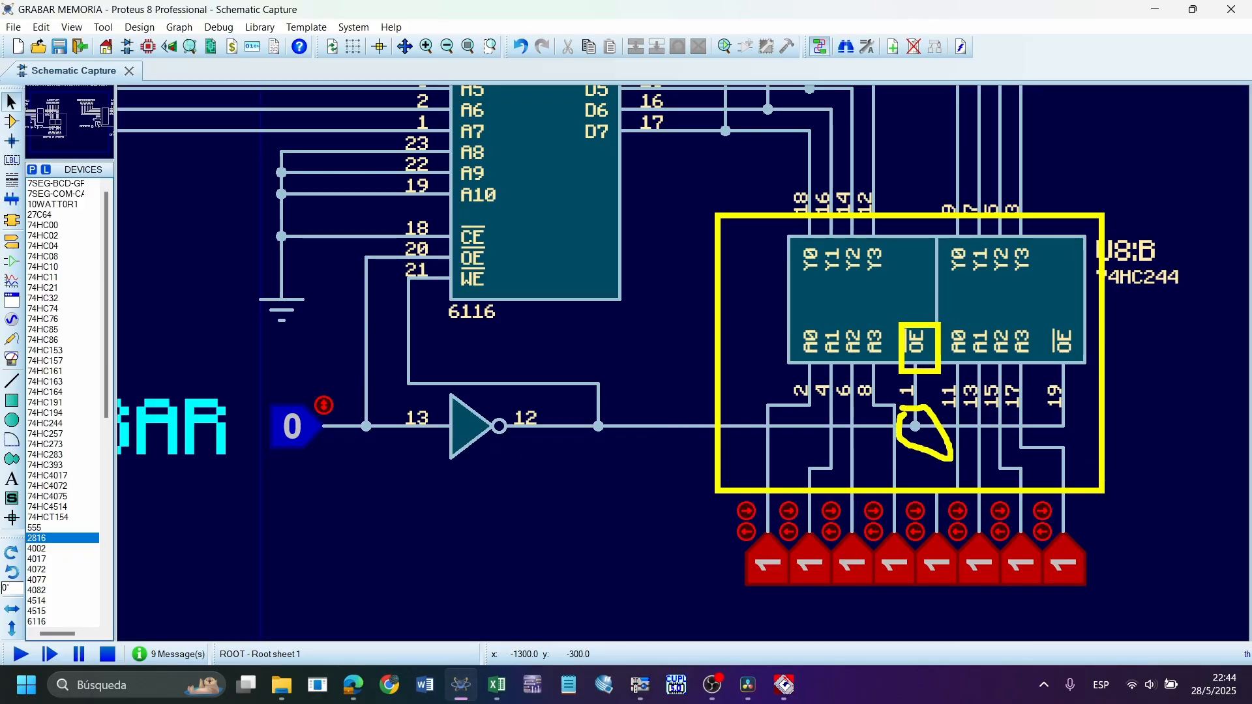
Cross out the inverter's output junction, sketch a path from the GRABAR input to the buffer's OE junction, and write 1 over the input
left_click_drag(562, 383, 684, 495)
left_click_drag(636, 380, 557, 480)
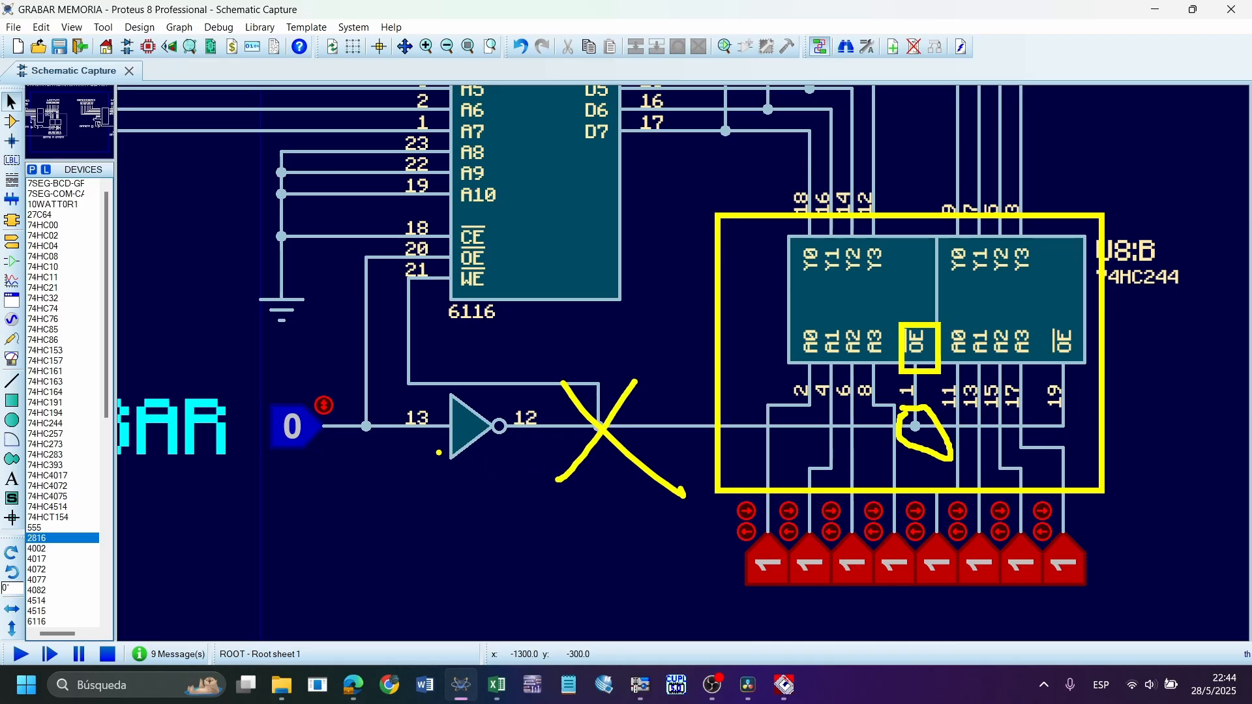
mouse_move(376, 430)
left_mouse_down()
mouse_move(581, 564)
mouse_move(880, 559)
mouse_move(893, 460)
mouse_move(851, 485)
mouse_move(924, 489)
left_mouse_up()
left_click_drag(268, 423, 287, 441)
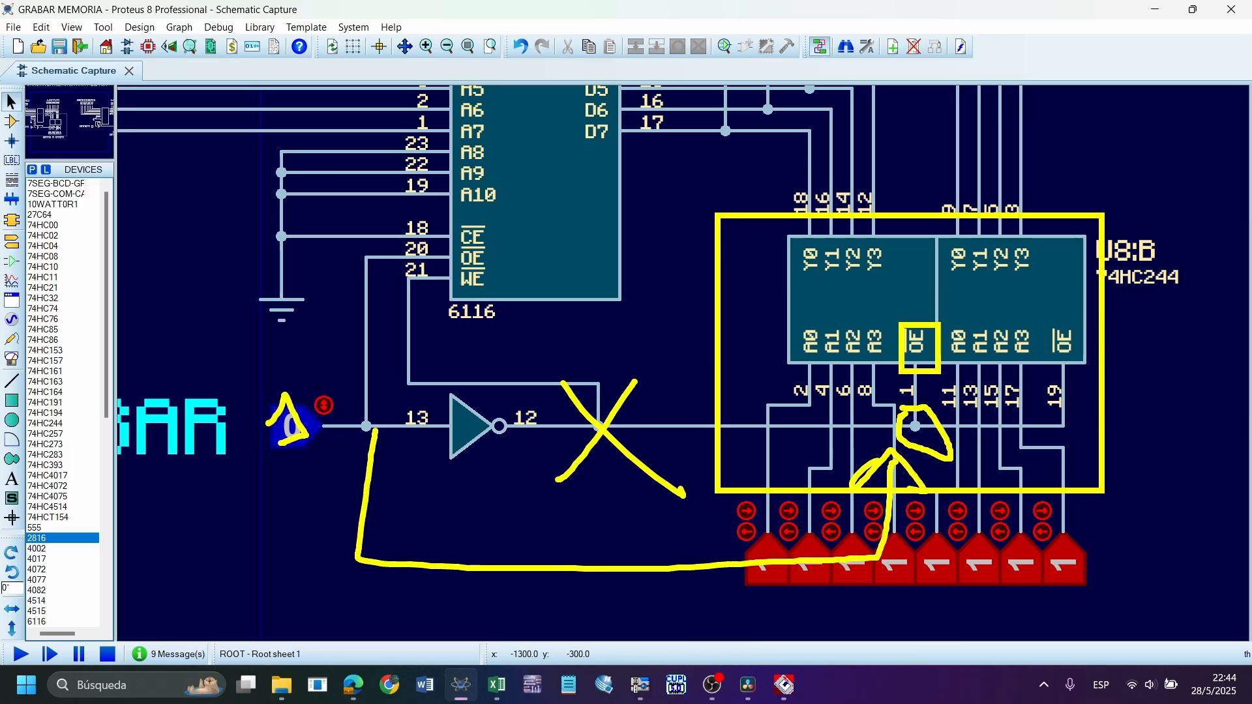
Handwrite 0 beneath the 6116's WE pin and 1 beside the buffer's OE junction, and clear the annotations
left_click_drag(431, 294, 427, 295)
mouse_move(972, 427)
left_mouse_down()
mouse_move(1045, 444)
mouse_move(976, 454)
left_mouse_up()
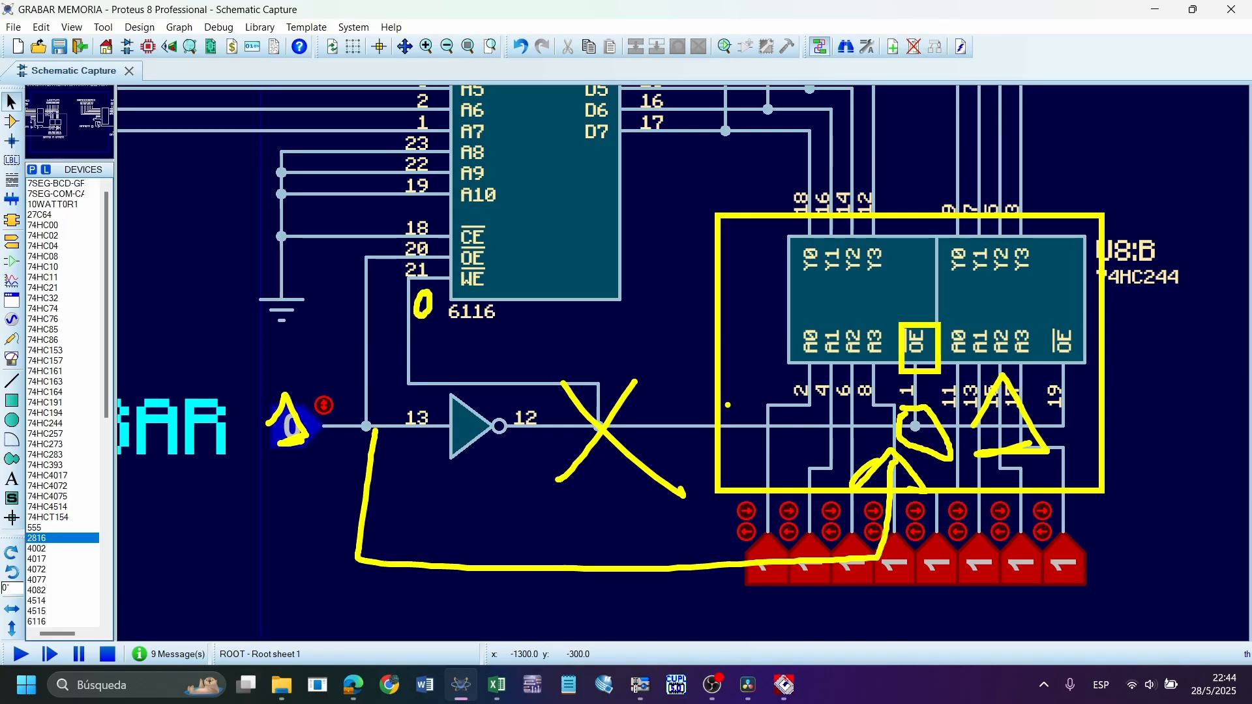
key("Escape")
scroll(762, 362, "down", 1)
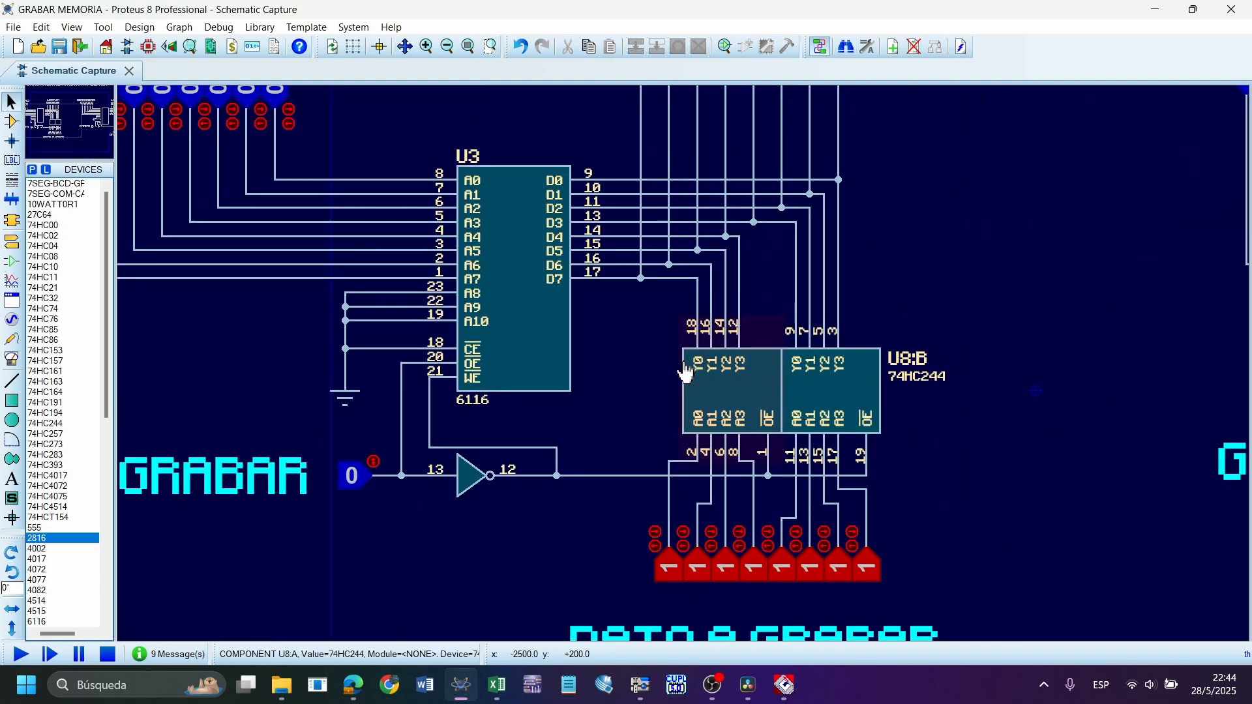
Highlight the 74HC244 buffer and examine its data lines to the 6116 and the LECTURA probes
scroll(921, 285, "up", 1)
left_click_drag(683, 447, 154, 151)
left_click(660, 425)
scroll(600, 439, "down", 1)
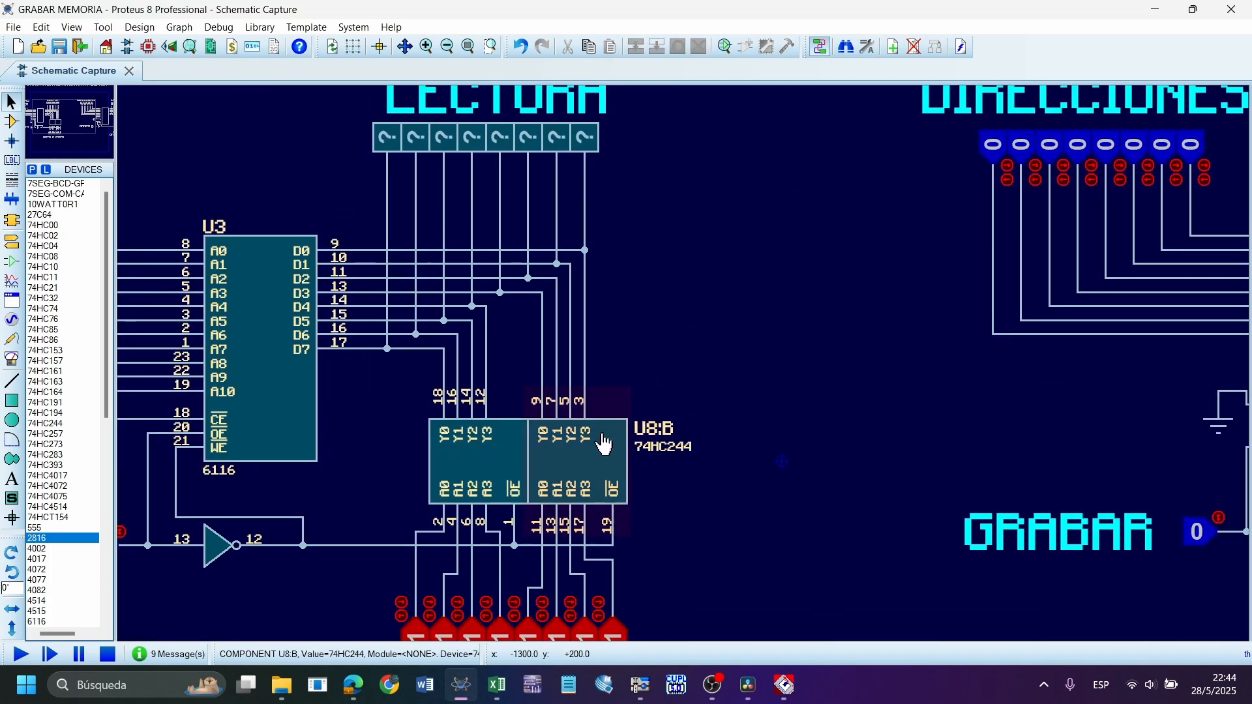
left_click(599, 456)
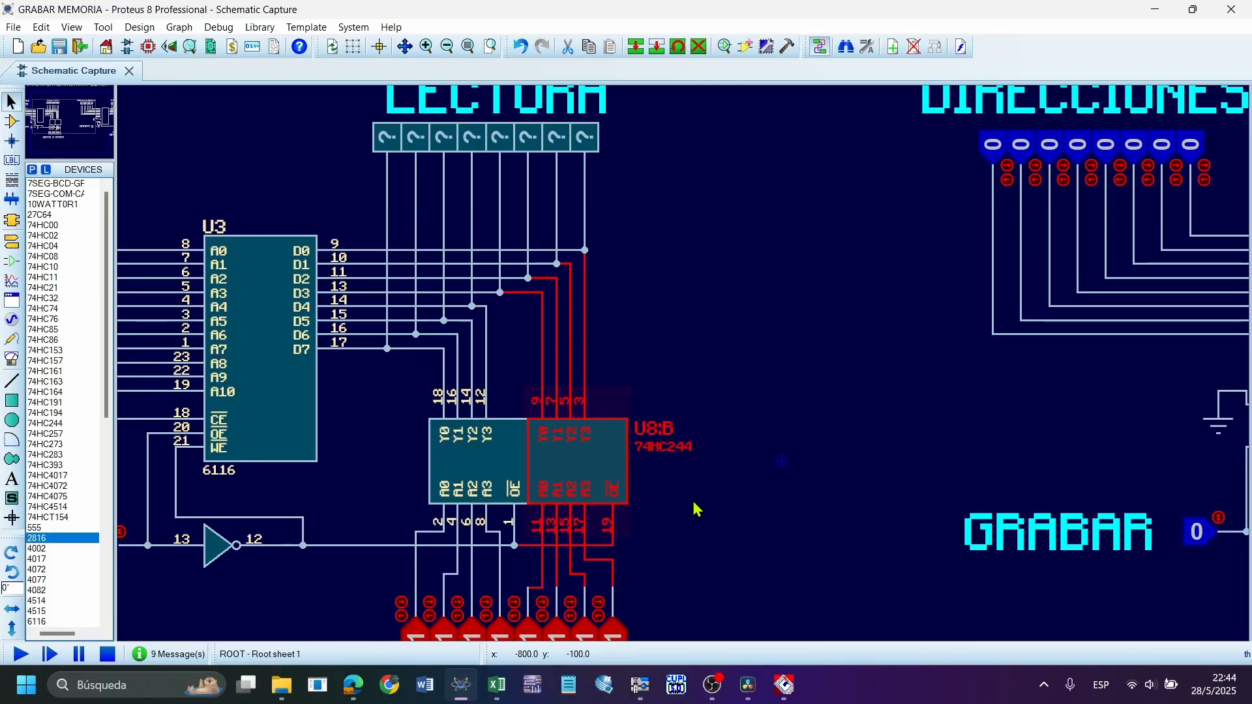
left_click_drag(726, 545, 373, 391)
left_click(717, 321)
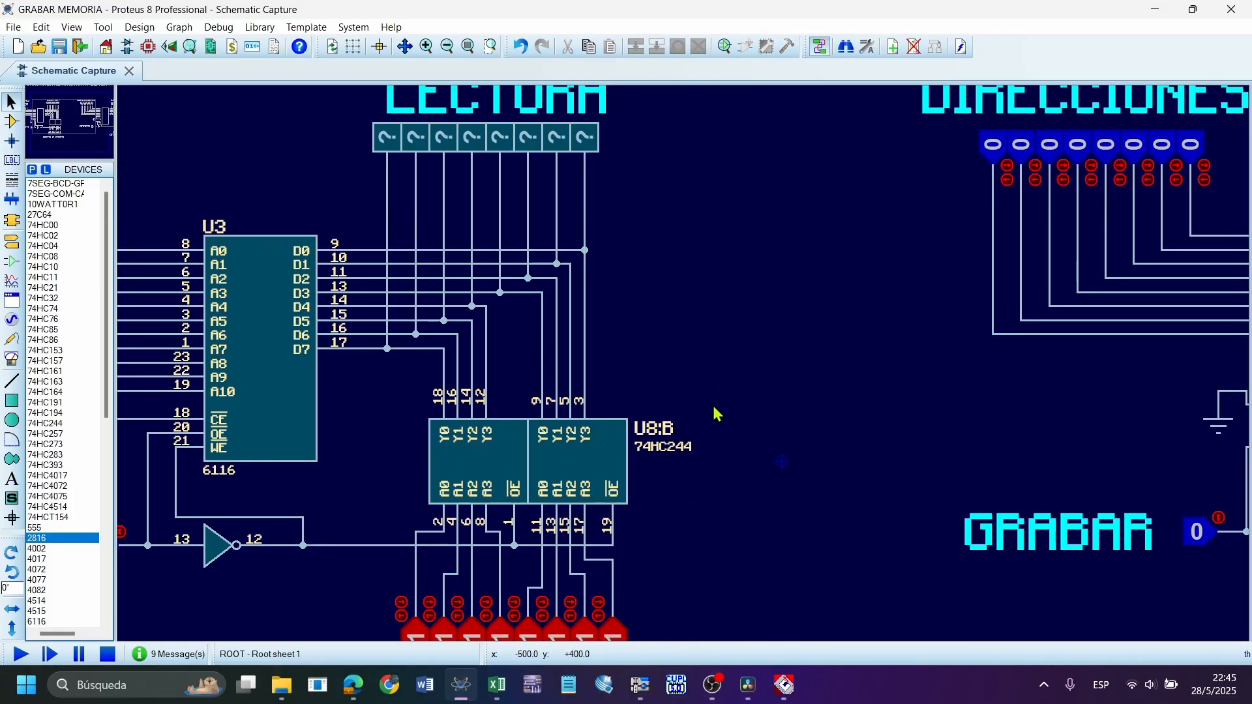
left_click_drag(711, 405, 345, 208)
left_click(657, 157)
middle_click(433, 365)
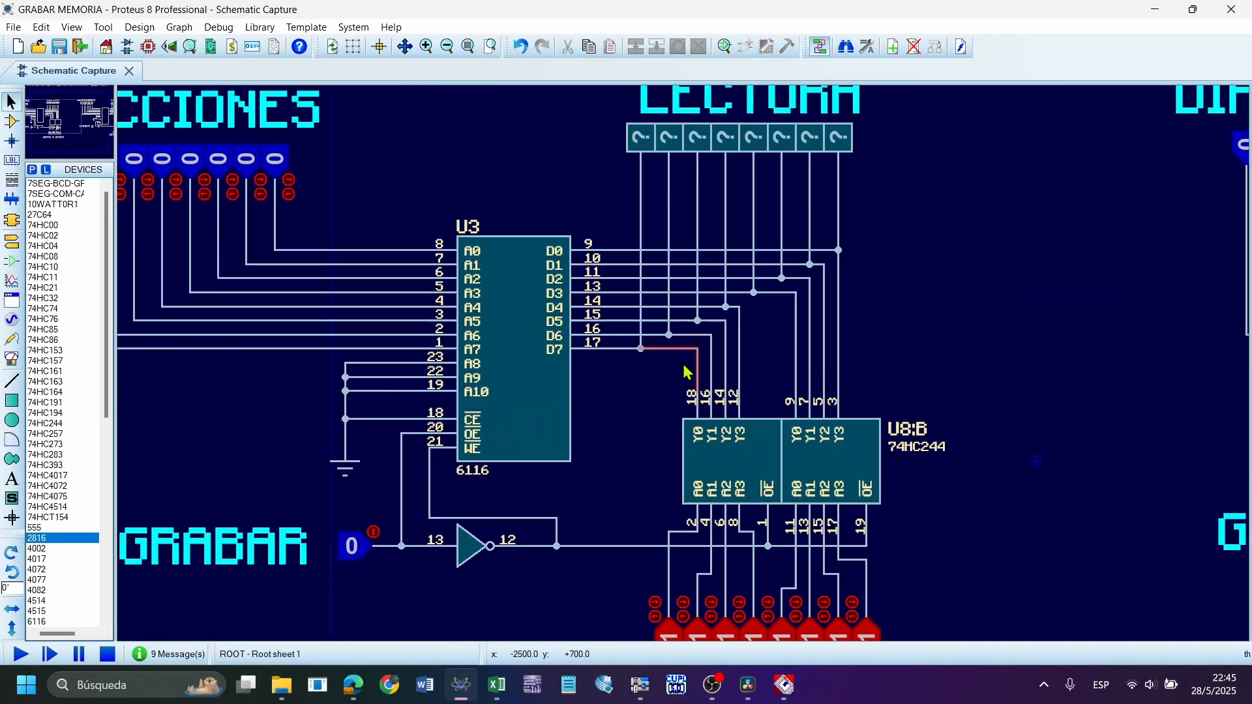
Highlight the GRABAR input and its inverter, and examine their connections to the 6116 and the buffer
left_click_drag(289, 504, 612, 602)
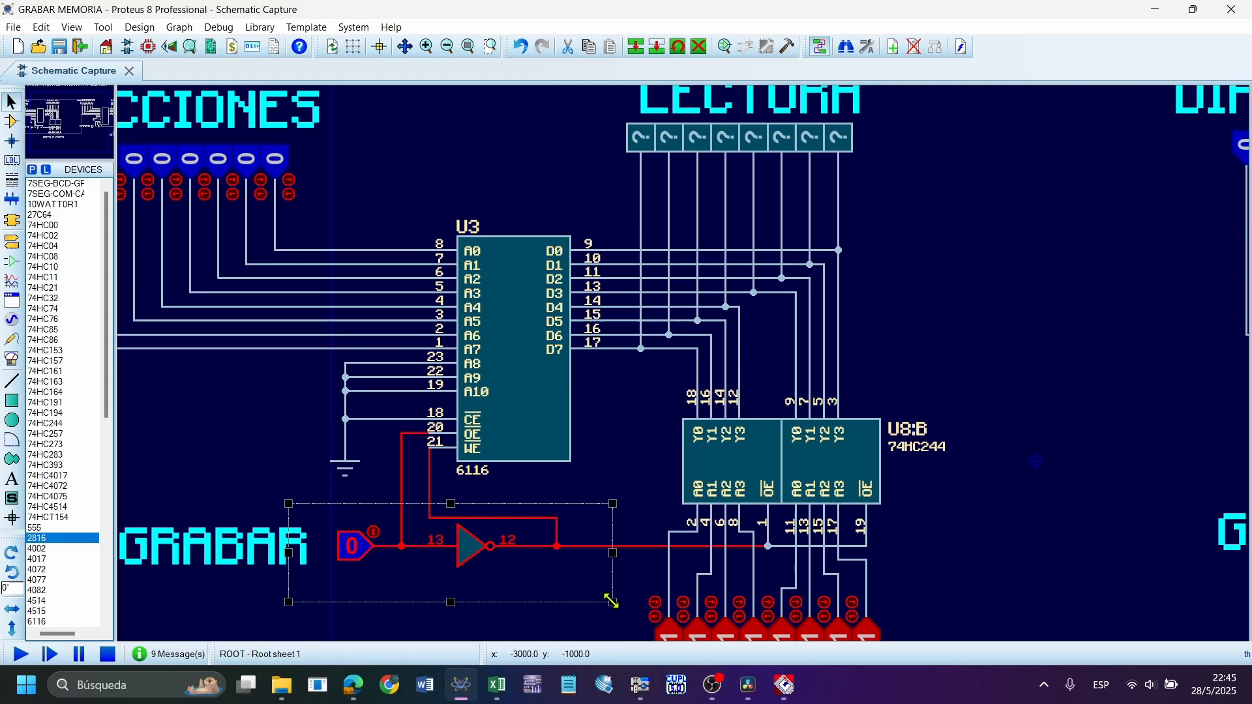
left_click(861, 357)
scroll(686, 364, "down", 1)
scroll(620, 448, "up", 1)
scroll(691, 372, "up", 1)
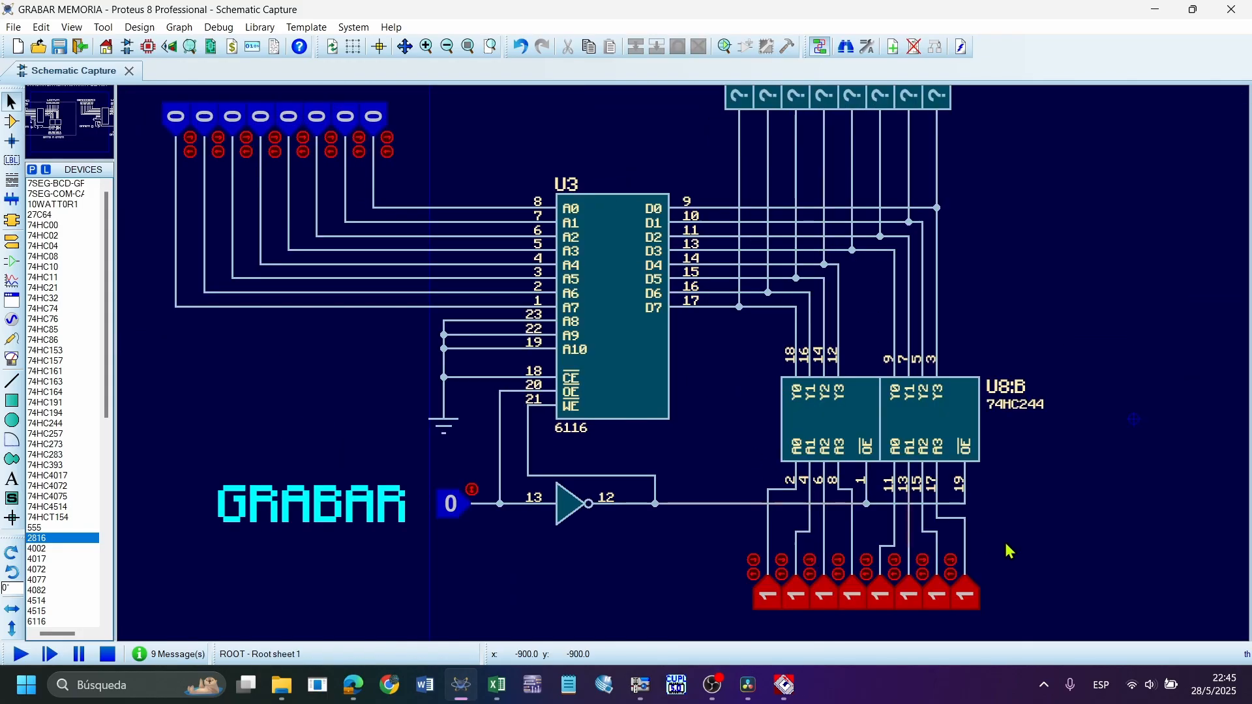
left_click_drag(1035, 602, 144, 423)
left_click(229, 391)
Open the component properties of the inverter on the GRABAR line and close them without changes
left_click(571, 503)
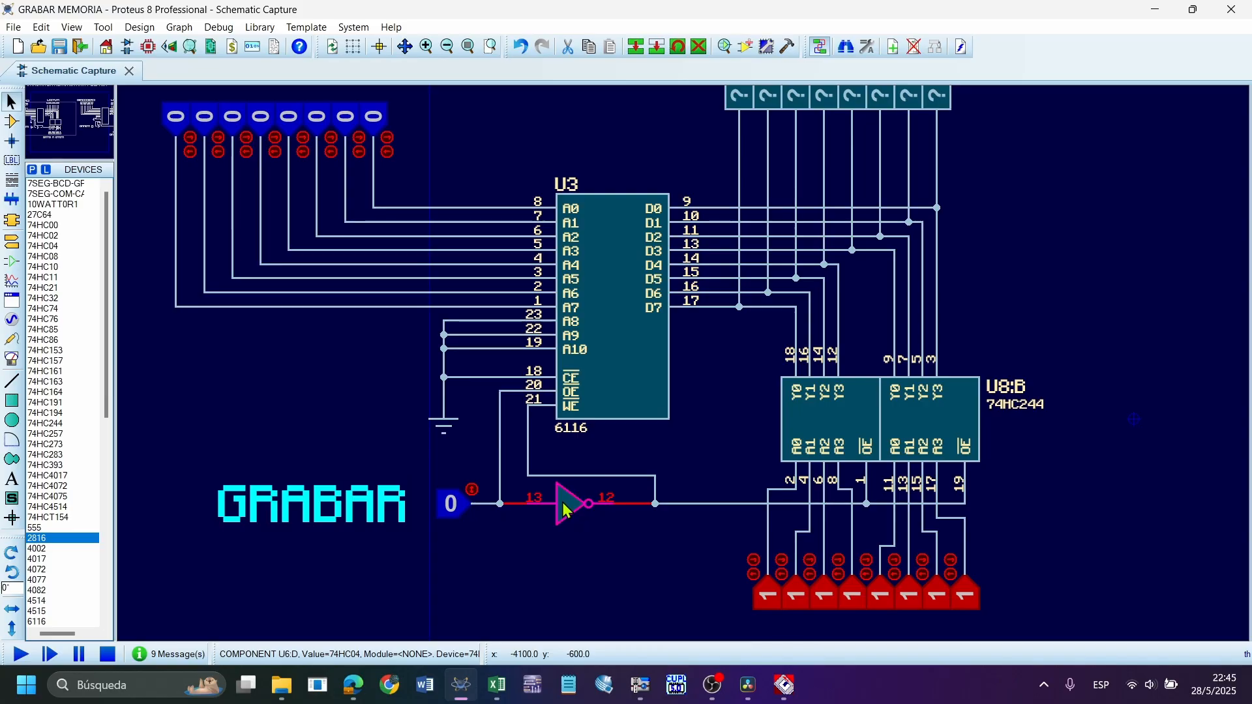
left_click(572, 503)
key("Escape")
left_click(572, 508)
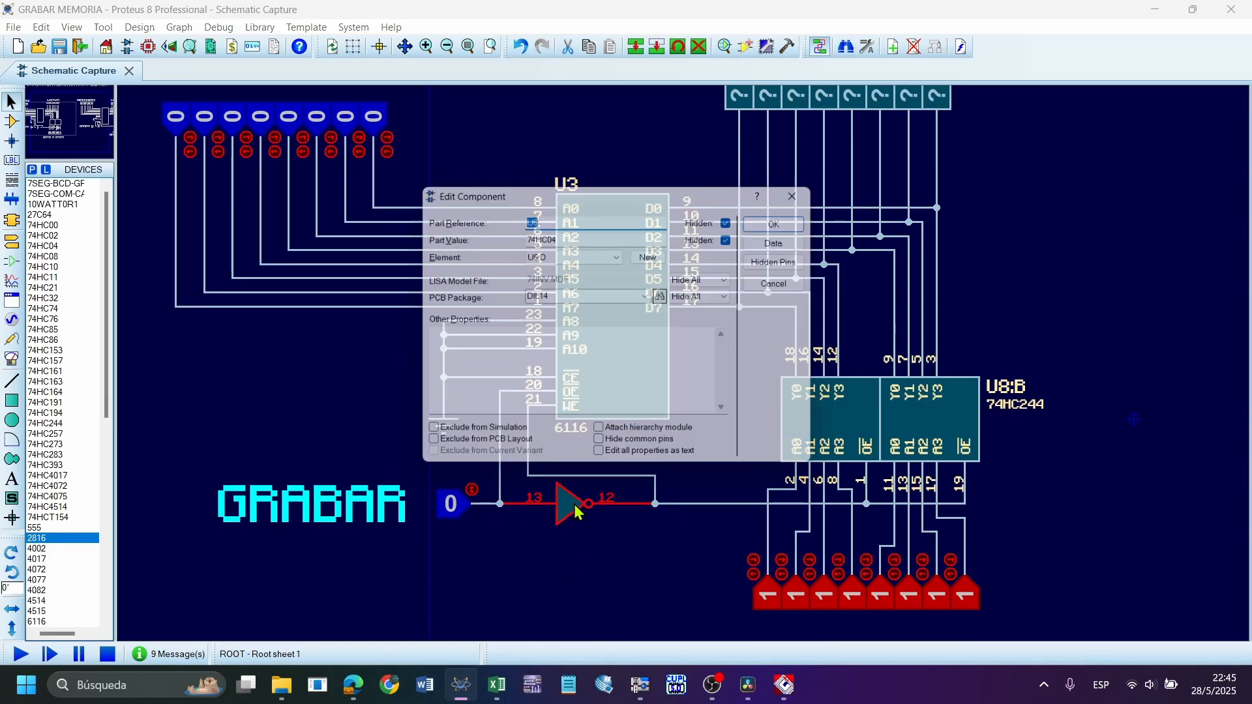
key("Escape")
left_click(600, 541)
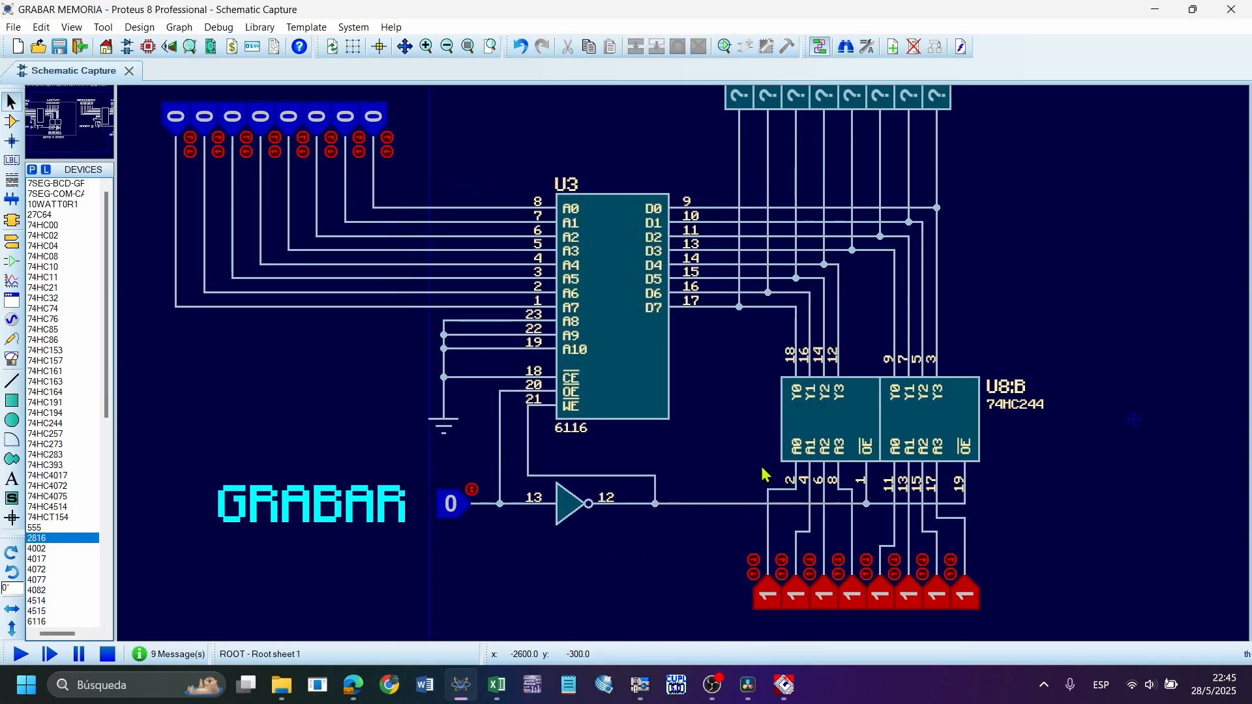
Highlight the buffer with its DATO A GRABAR inputs and the wires at the 6116's CE, OE and WE pins
left_click_drag(1021, 629, 727, 339)
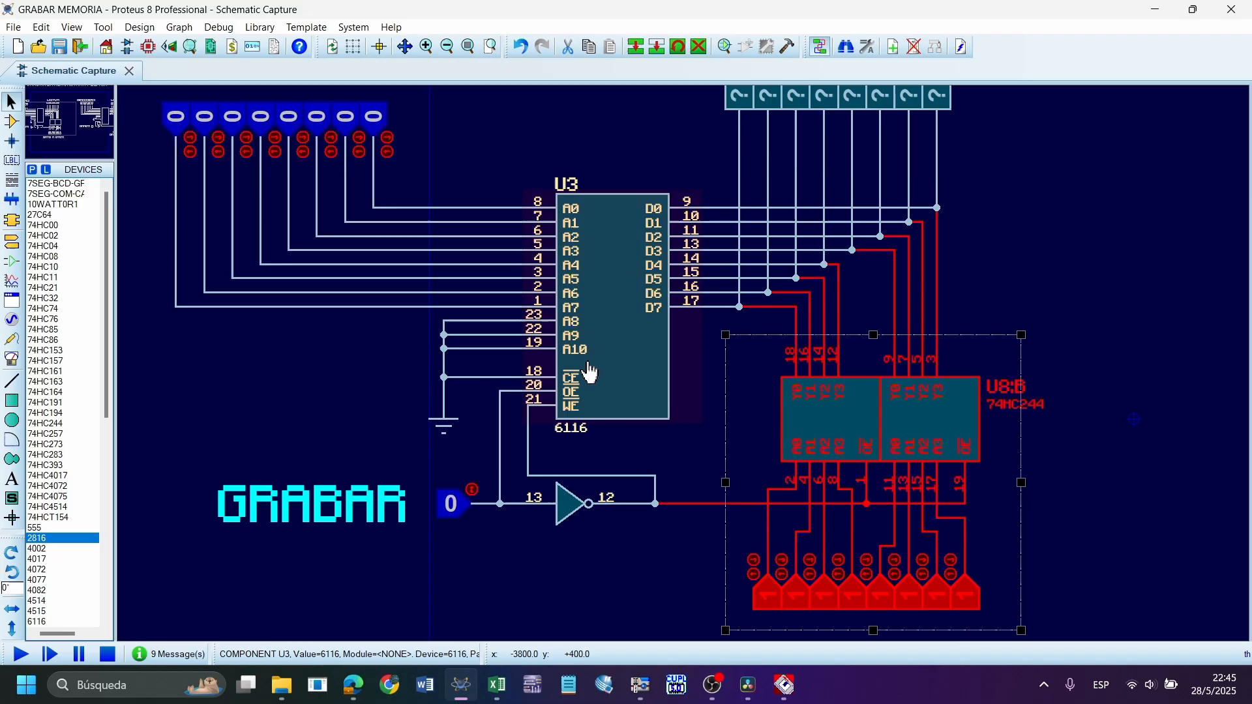
left_click(590, 417)
scroll(557, 414, "up", 2)
left_click_drag(652, 520, 397, 330)
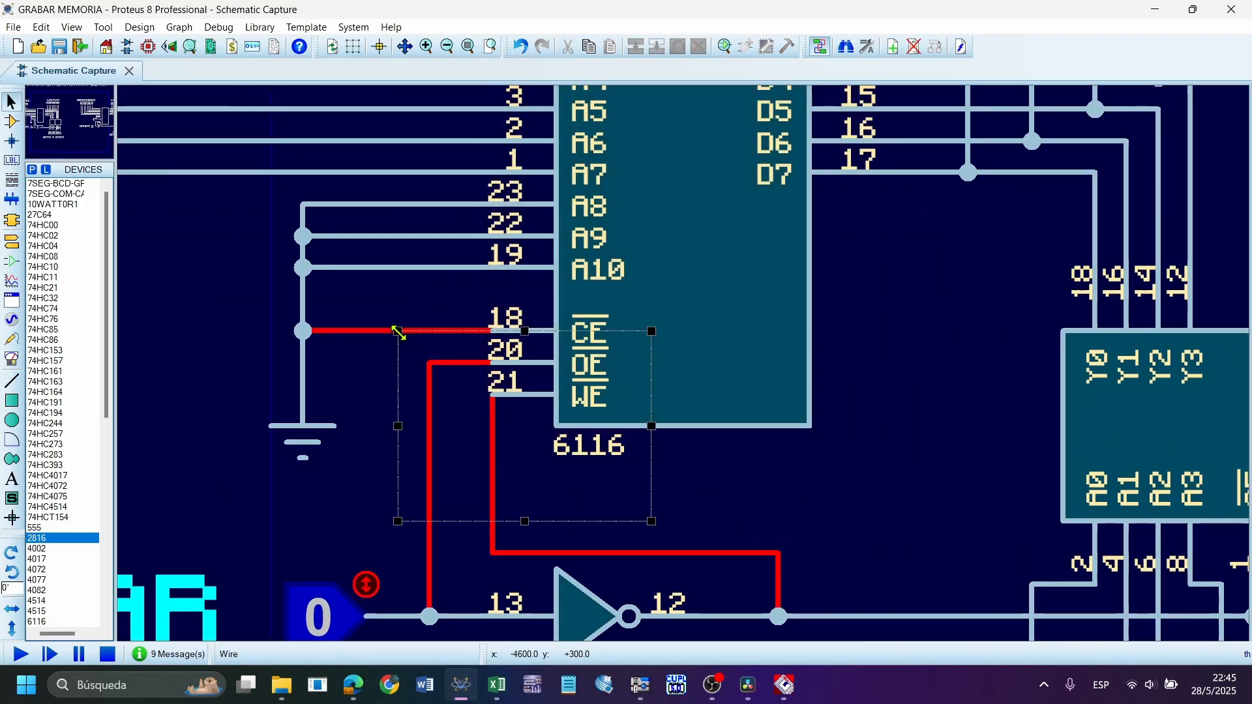
left_click(960, 303)
scroll(763, 340, "down", 3)
scroll(749, 307, "up", 1)
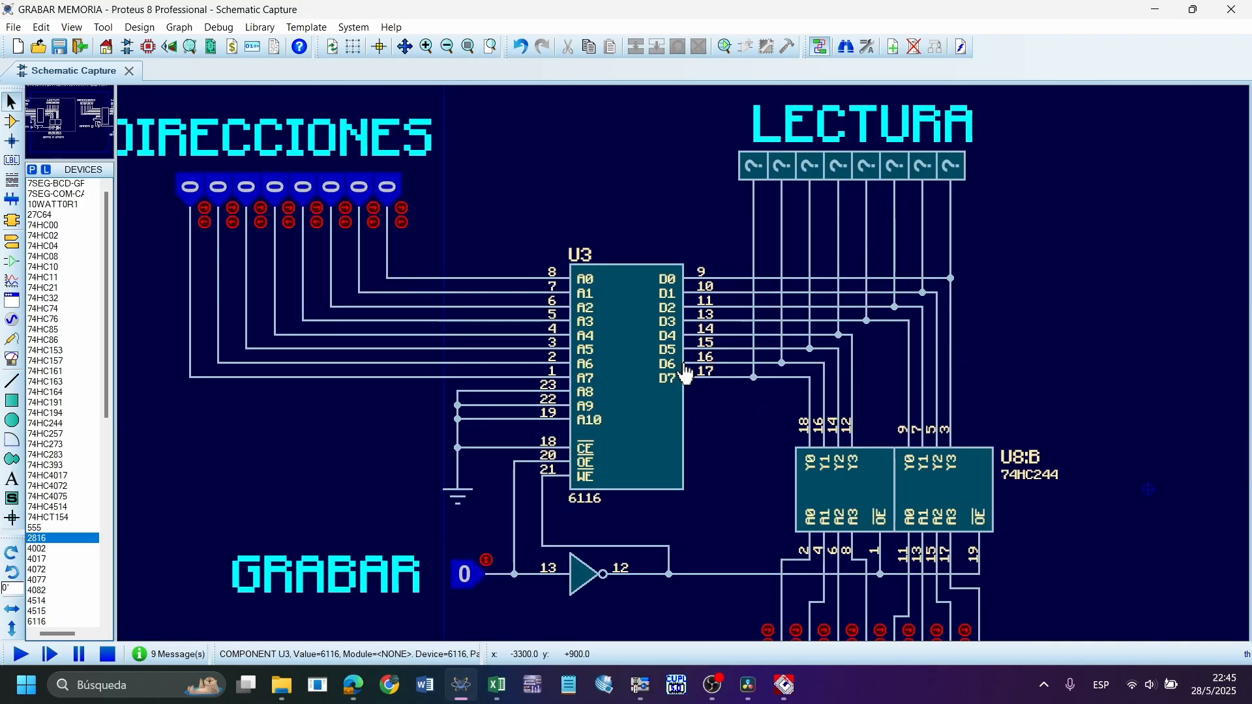
scroll(748, 307, "down", 1)
Run the simulation, pause it, and open the memory contents of U3
left_click(24, 660)
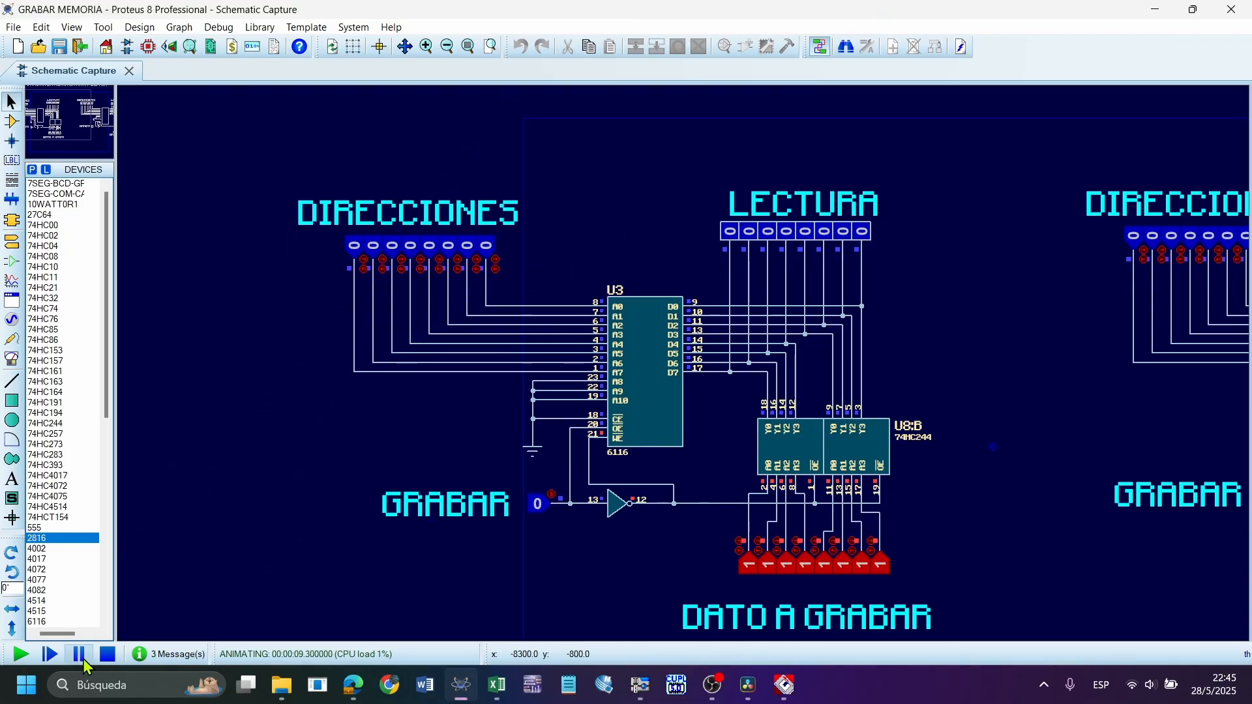
left_click(79, 655)
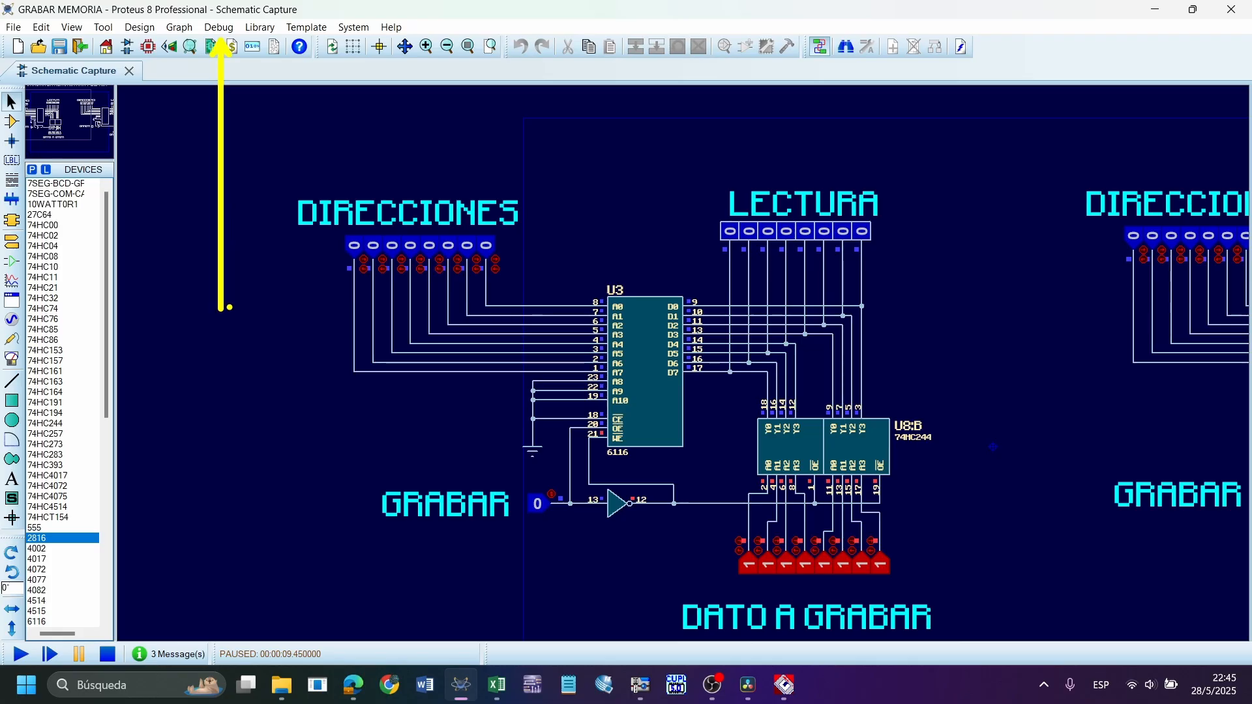
left_click(220, 29)
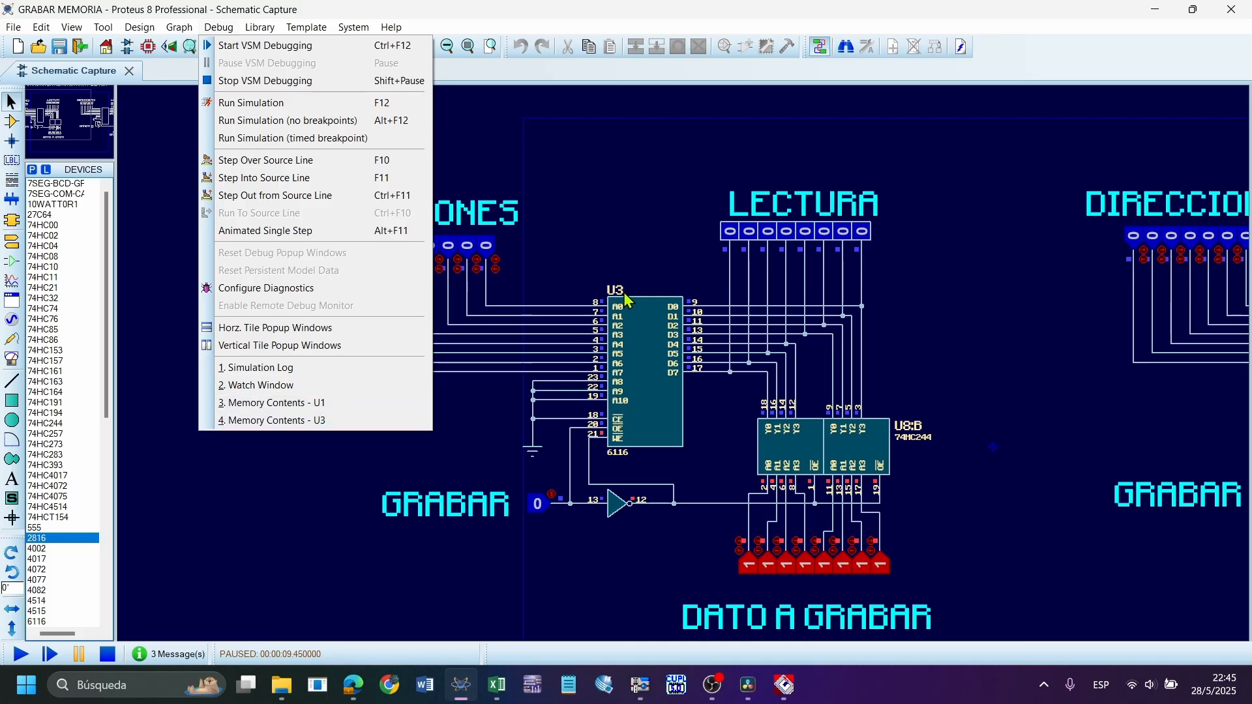
left_click(582, 274)
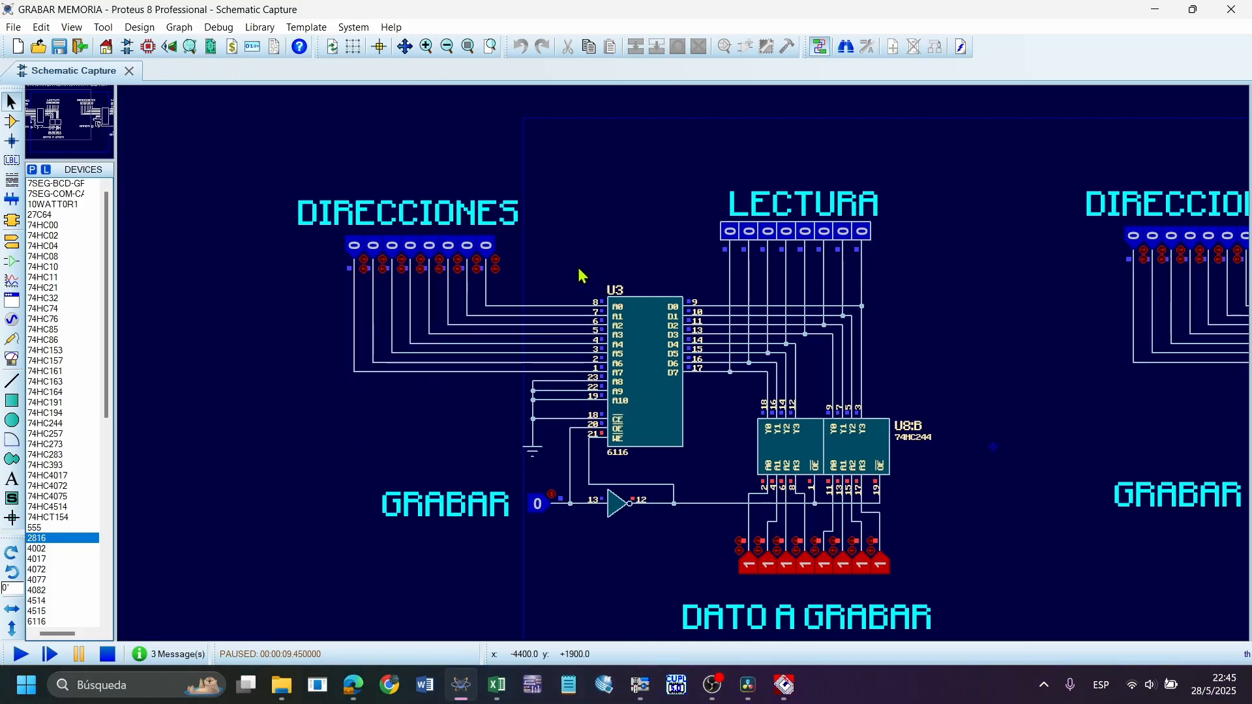
left_click_drag(581, 259, 631, 296)
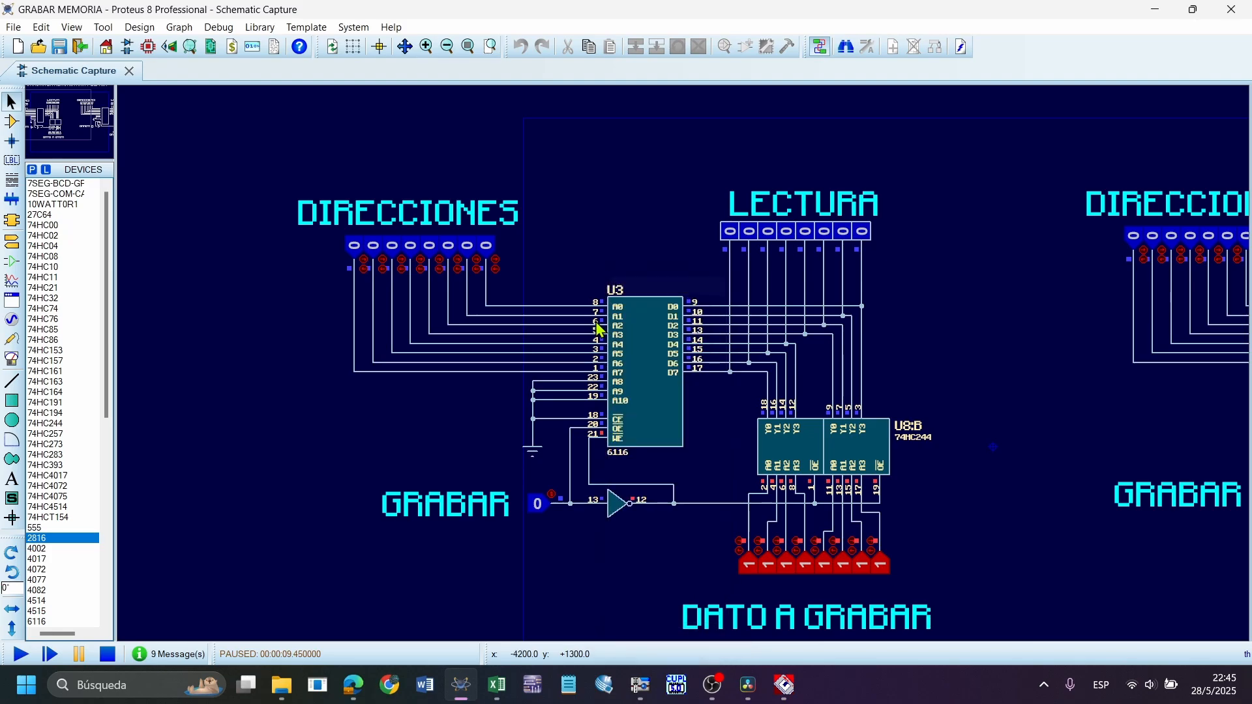
left_click(943, 699)
left_click_drag(562, 250, 692, 325)
left_click(633, 398)
left_click(218, 27)
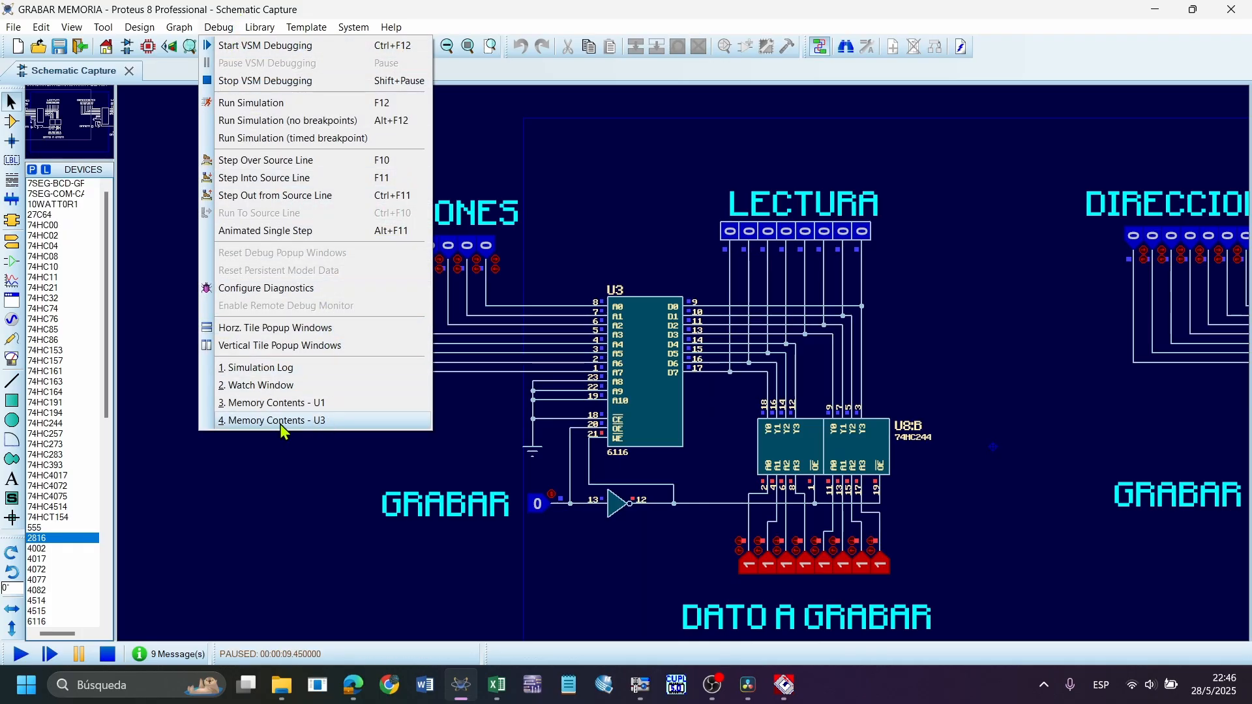
left_click(329, 422)
Narrow U3's memory contents window to one data value per address and look through the addresses
left_click_drag(582, 167, 692, 189)
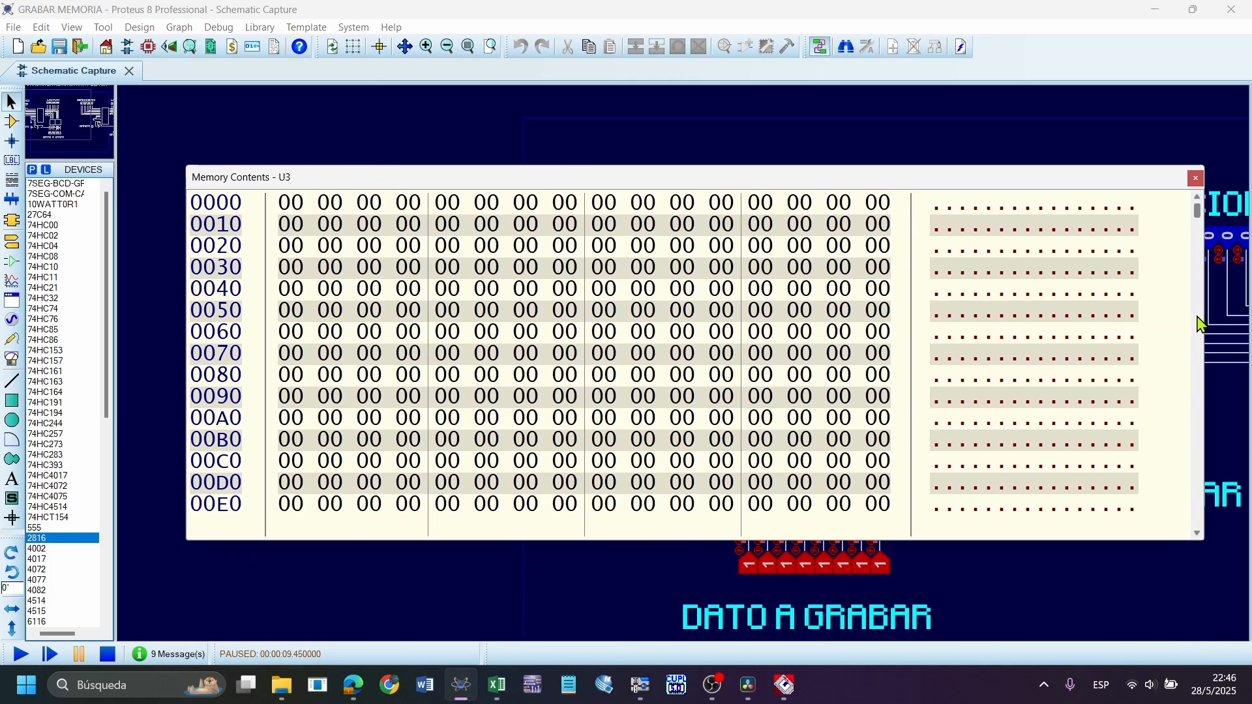
left_click_drag(1203, 319, 344, 356)
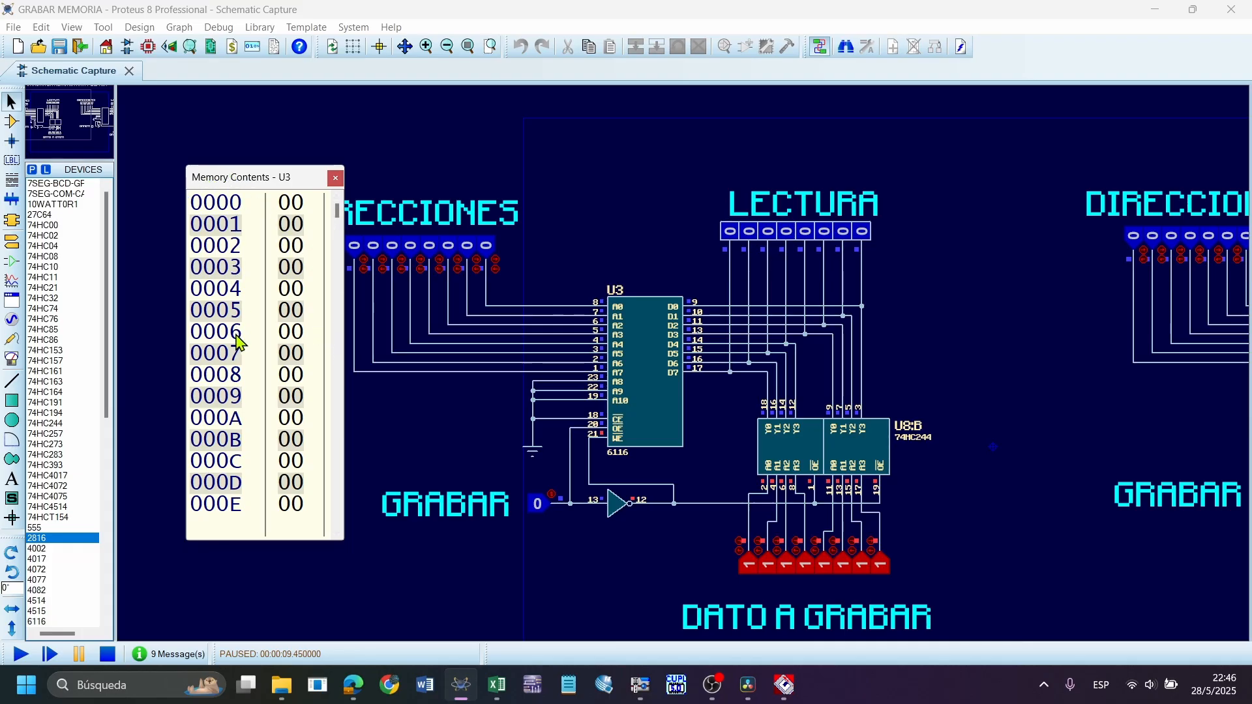
scroll(240, 341, "down", 3)
scroll(240, 341, "up", 3)
Set the display format of U3's memory contents to Unsigned Integer and widen the window slightly
right_click(239, 310)
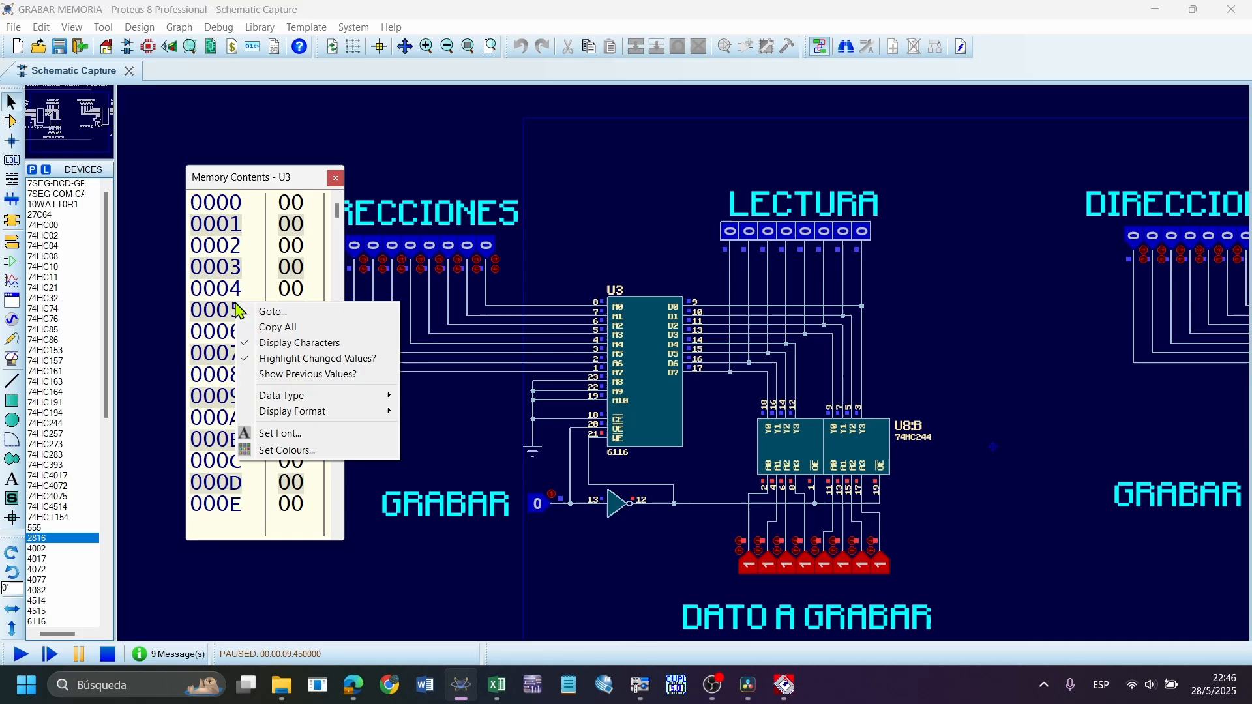
right_click(304, 277)
mouse_move(405, 395)
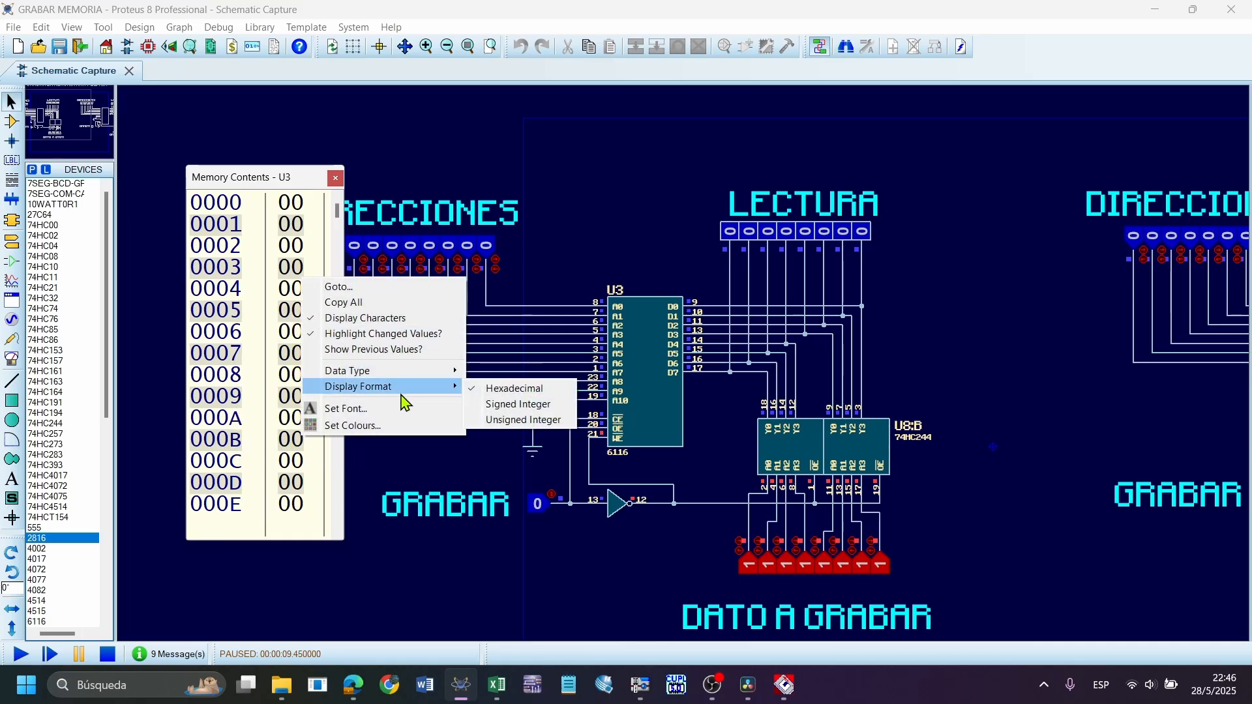
left_click(554, 421)
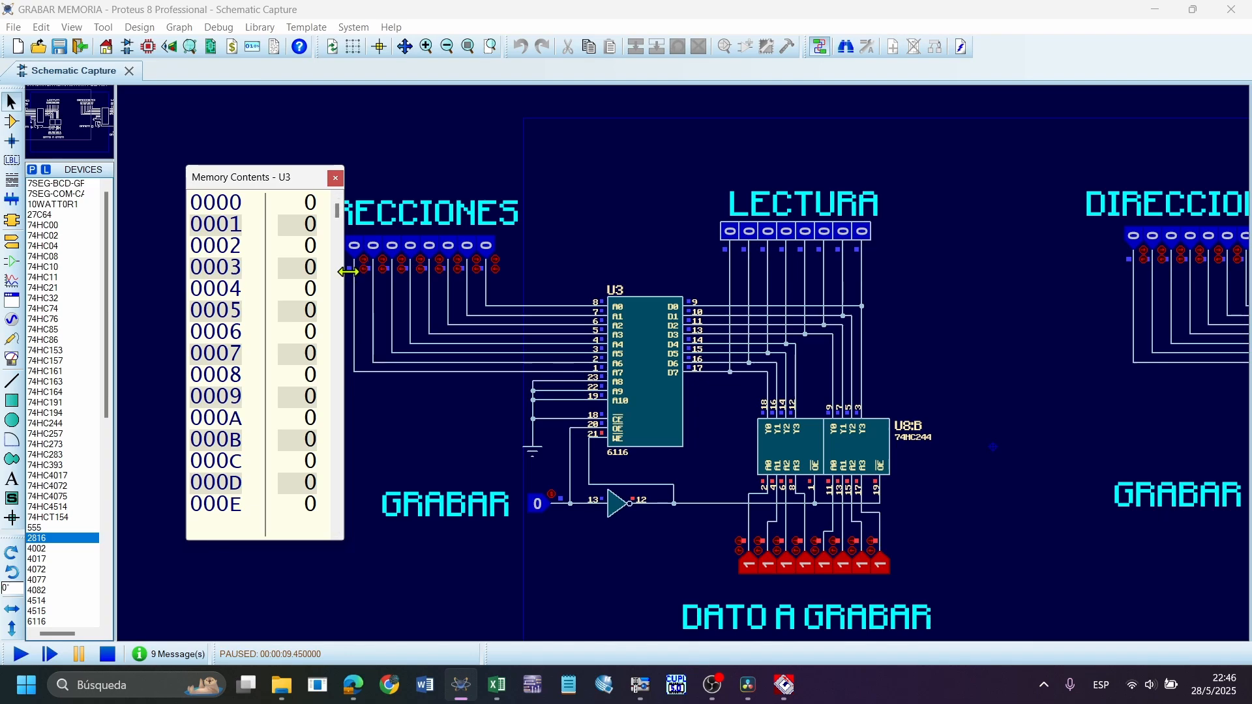
left_click_drag(346, 360, 376, 269)
Resume the simulation, pause it to check U3's memory contents, and resume it again
left_click(20, 654)
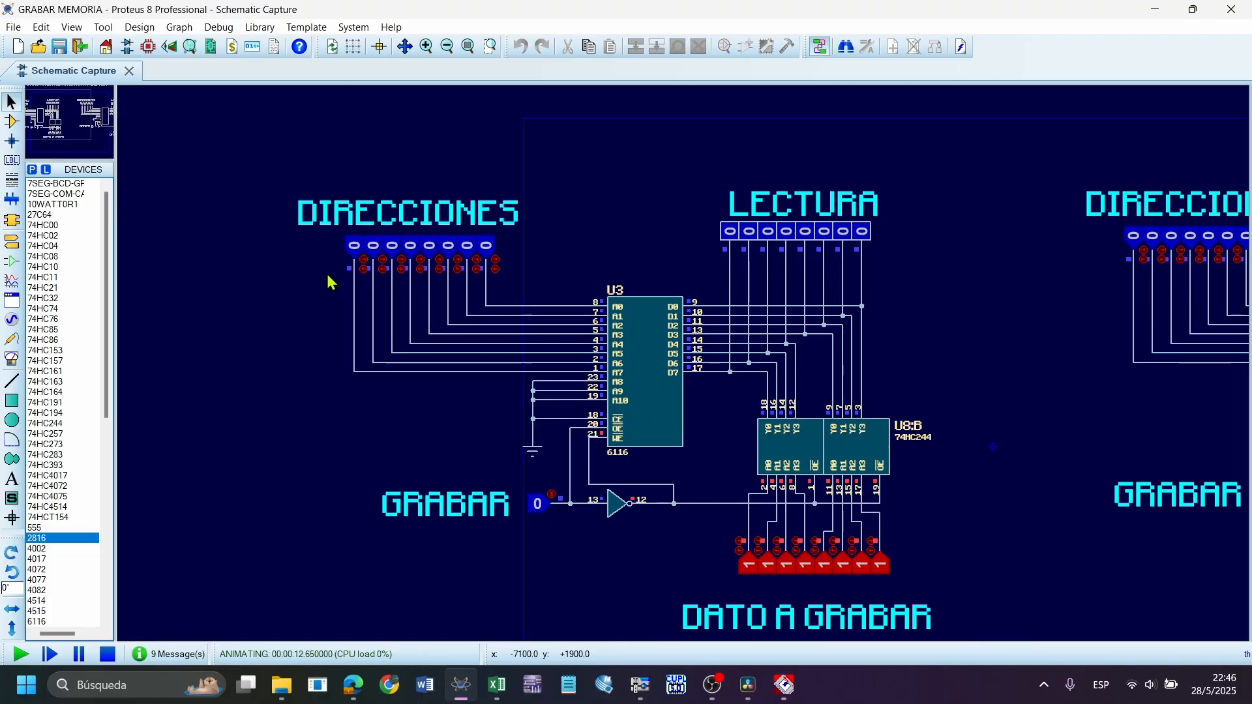
left_click(837, 690)
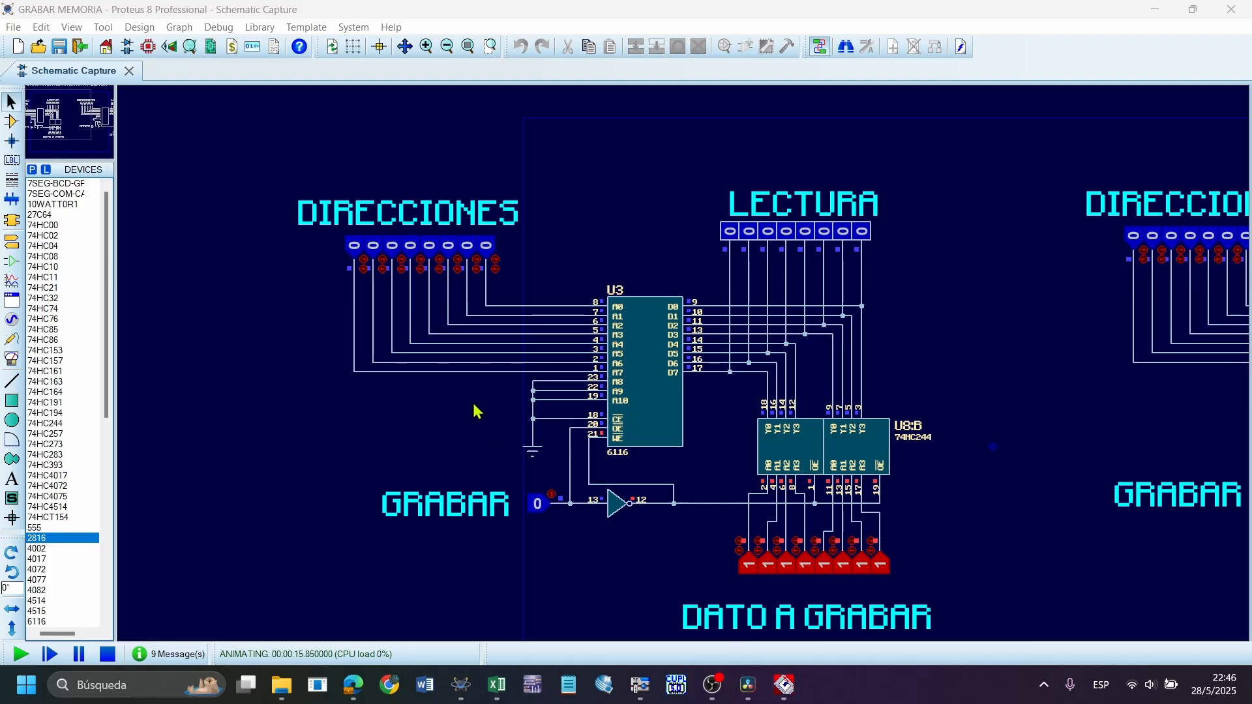
left_click(329, 282)
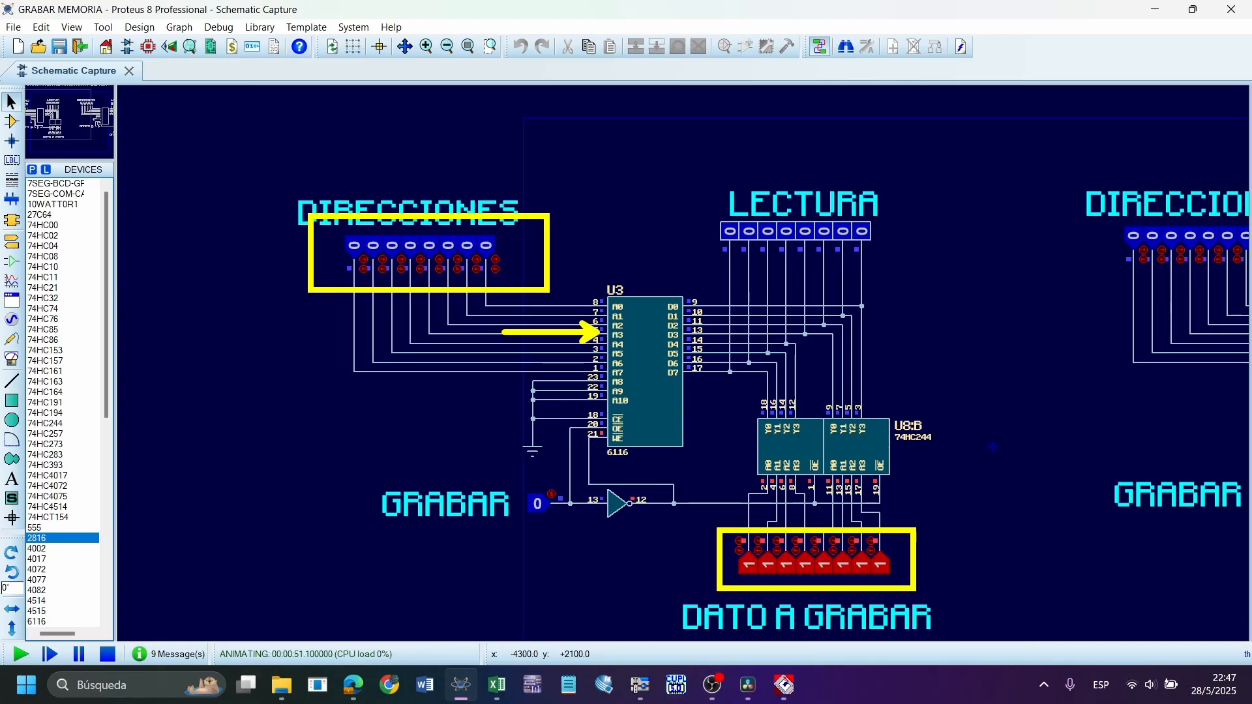
left_click(79, 654)
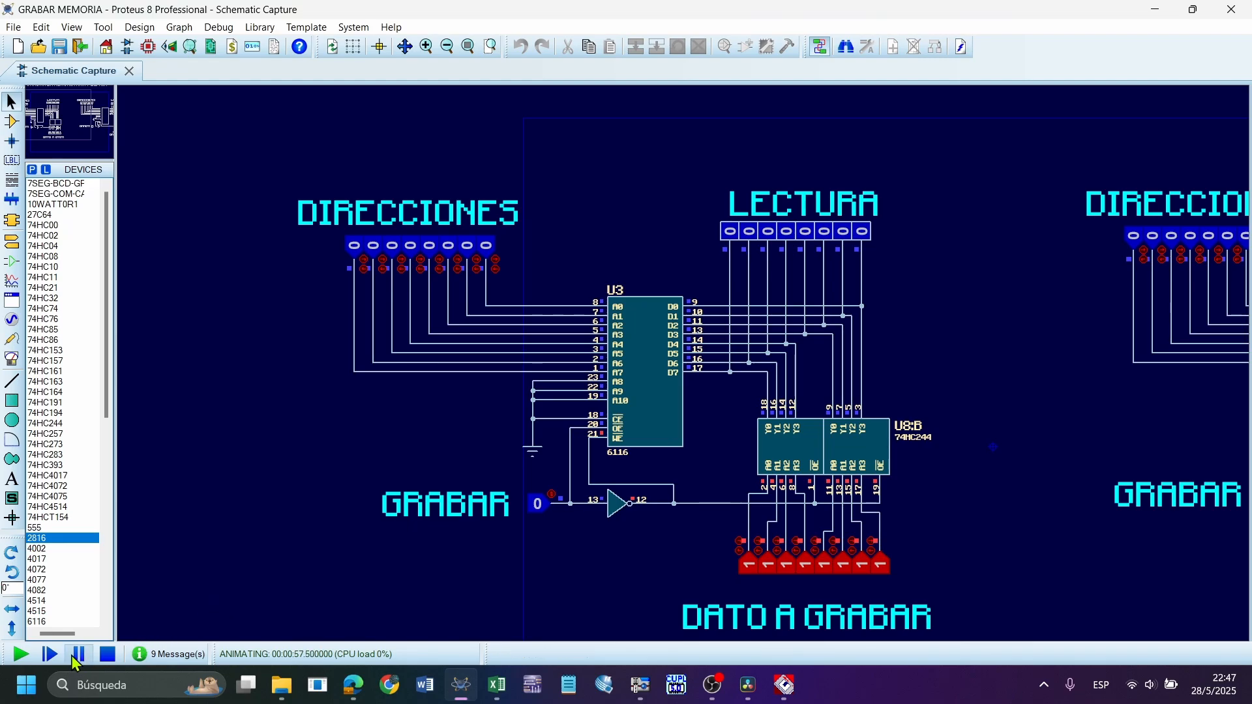
left_click(21, 654)
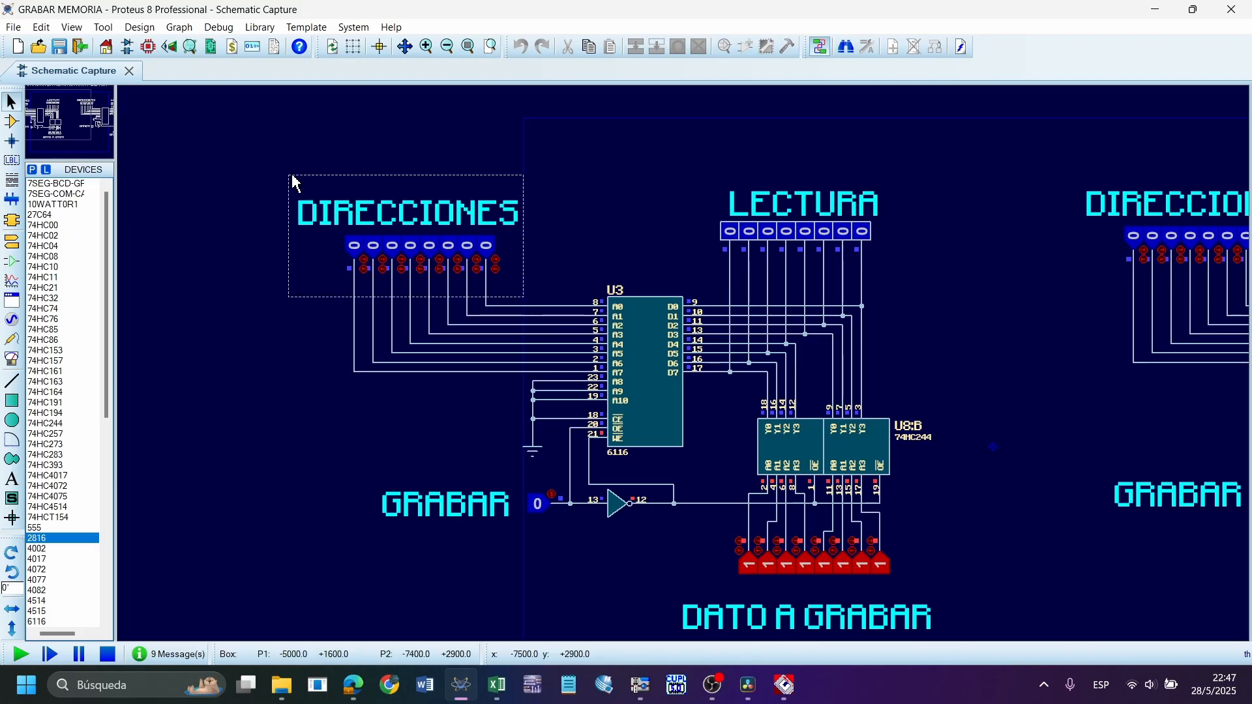
Highlight the DIRECCIONES inputs at address 0 and pulse the GRABAR input to write the all-ones data into the 6116
left_click_drag(293, 178, 509, 292)
left_click(942, 596)
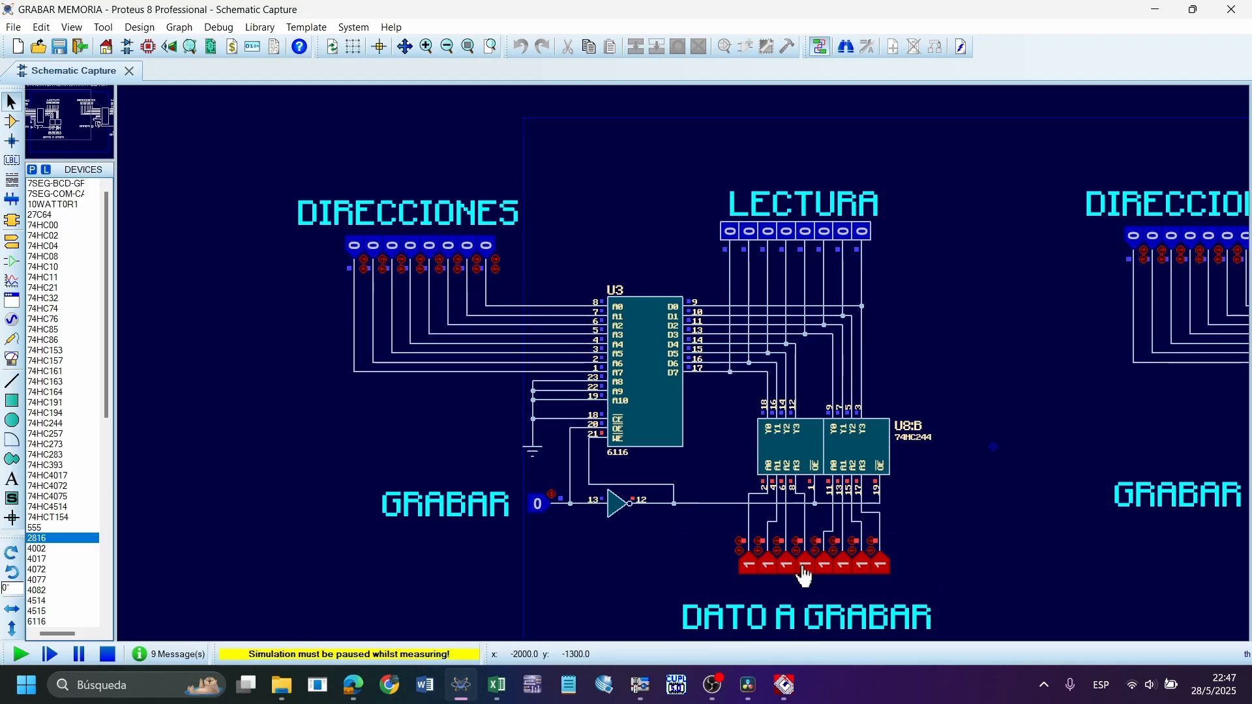
left_click(541, 516)
left_click(541, 516)
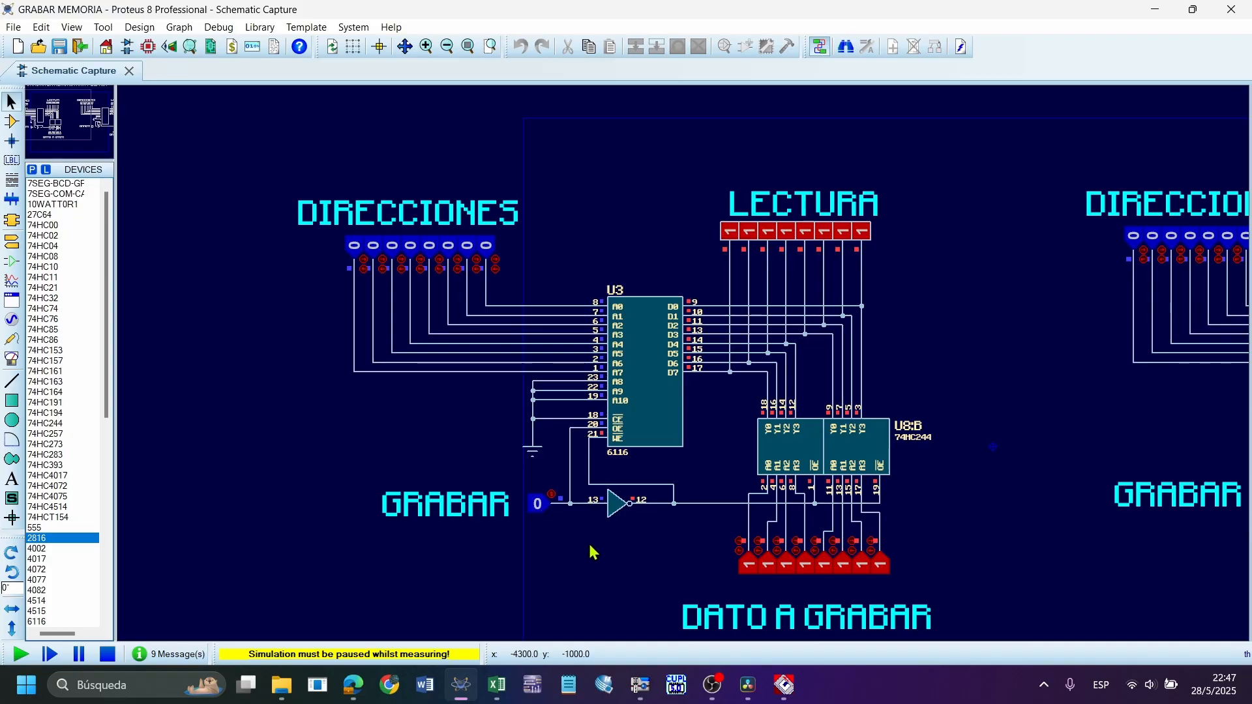
Highlight the LECTURA probes and set the GRABAR input to 1
left_click_drag(674, 166, 655, 149)
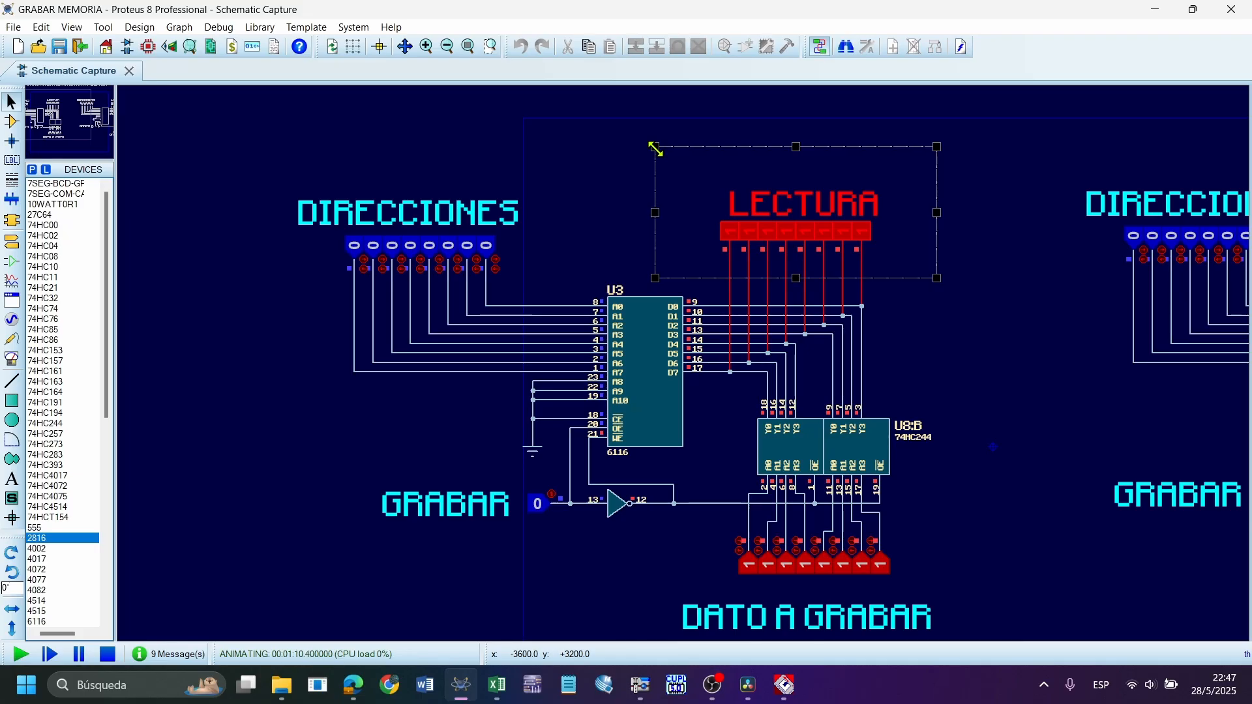
left_click(463, 418)
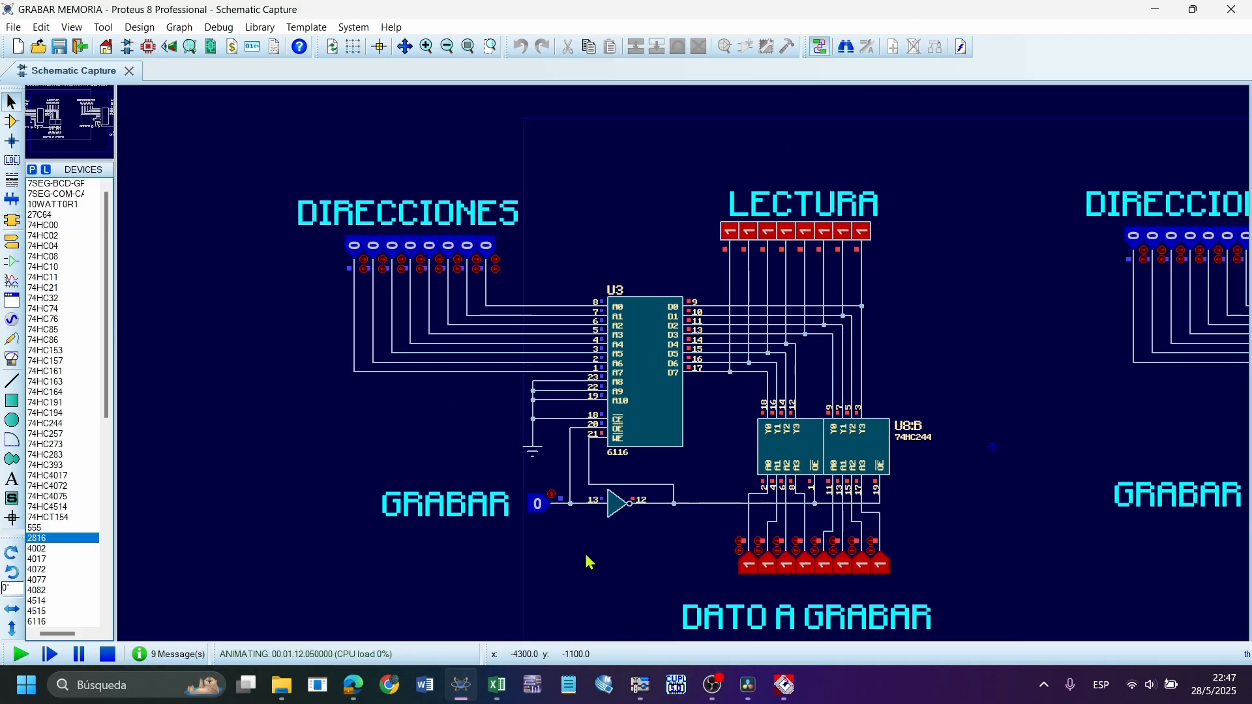
left_click(538, 518)
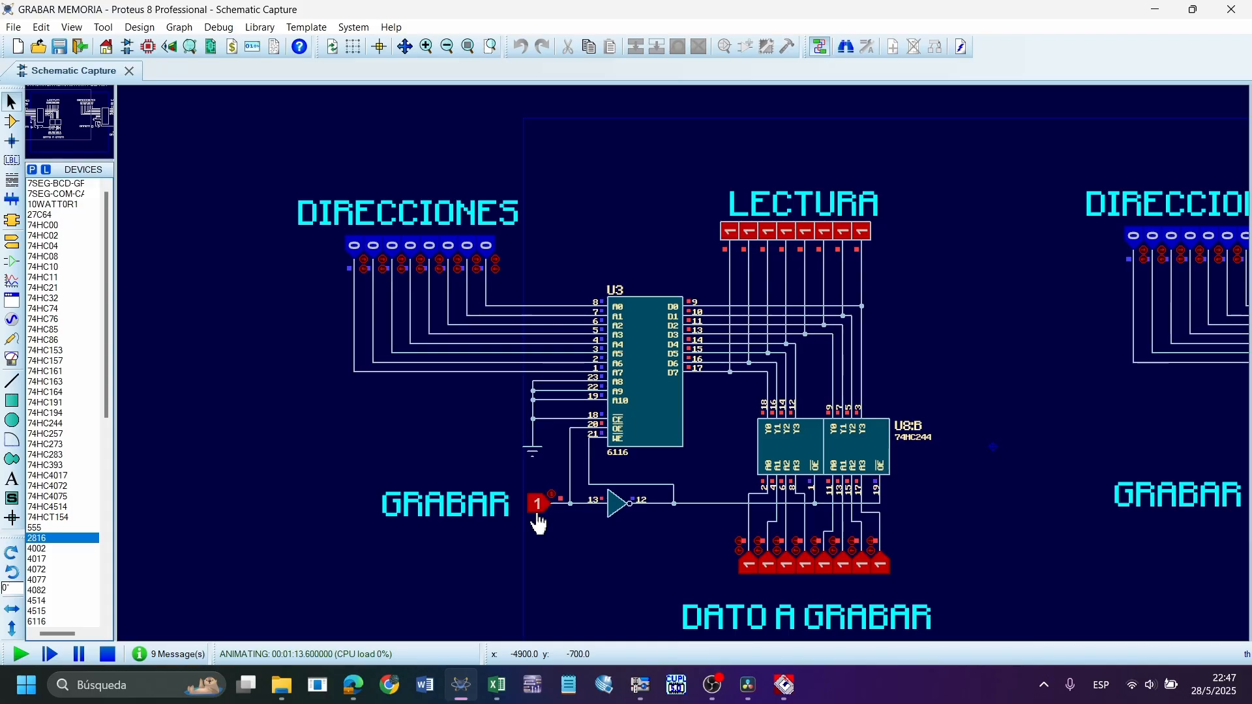
Return the GRABAR input to 0, highlight the LECTURA probes and the DIRECCIONES inputs in turn, and clear the selection
left_click(539, 520)
left_click(540, 521)
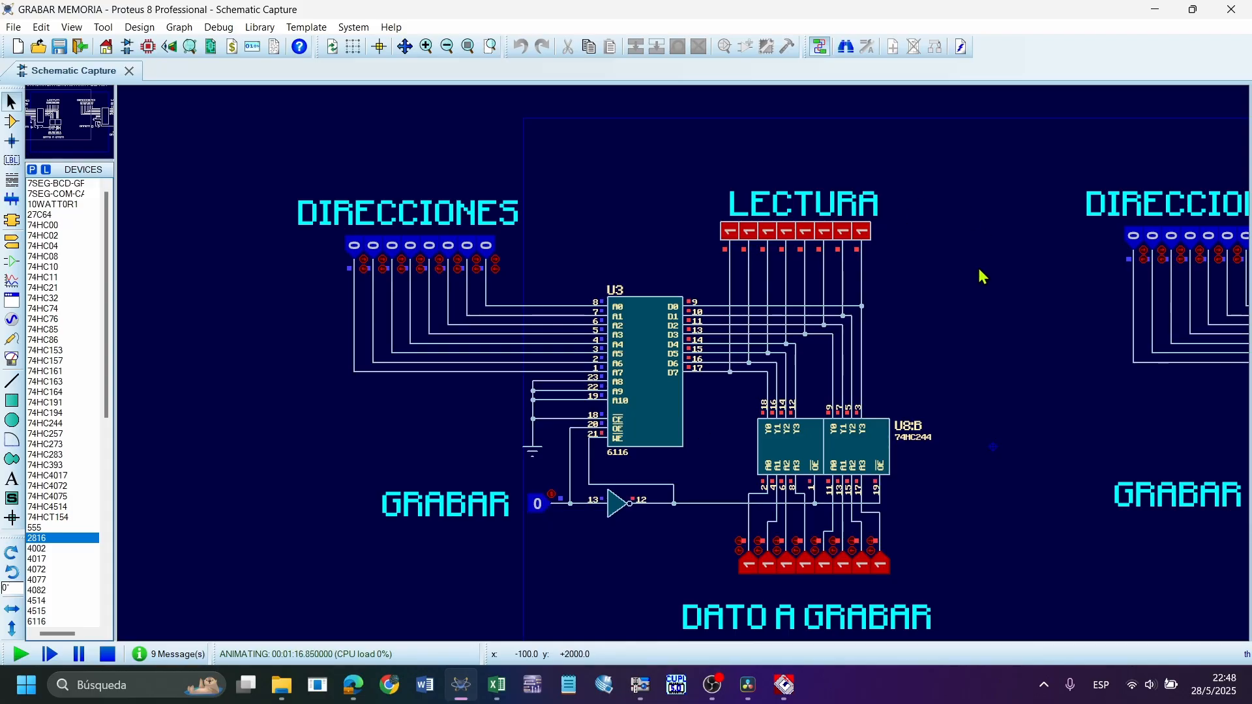
left_click_drag(972, 330, 670, 131)
left_click(607, 181)
left_click_drag(595, 293, 152, 120)
left_click(660, 197)
Write data 10101010 to address 00000001 of the 6116 by pulsing GRABAR, and highlight the LECTURA probes
left_click(494, 264)
left_click(770, 575)
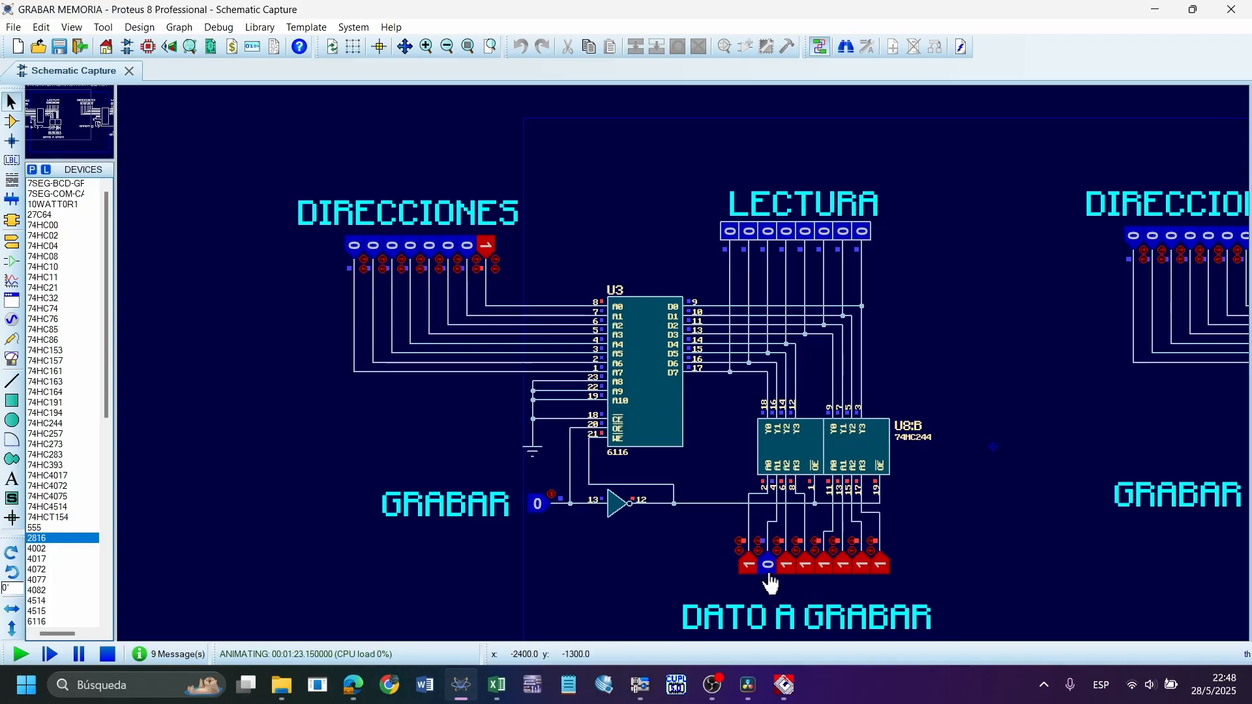
left_click(846, 576)
left_click(877, 576)
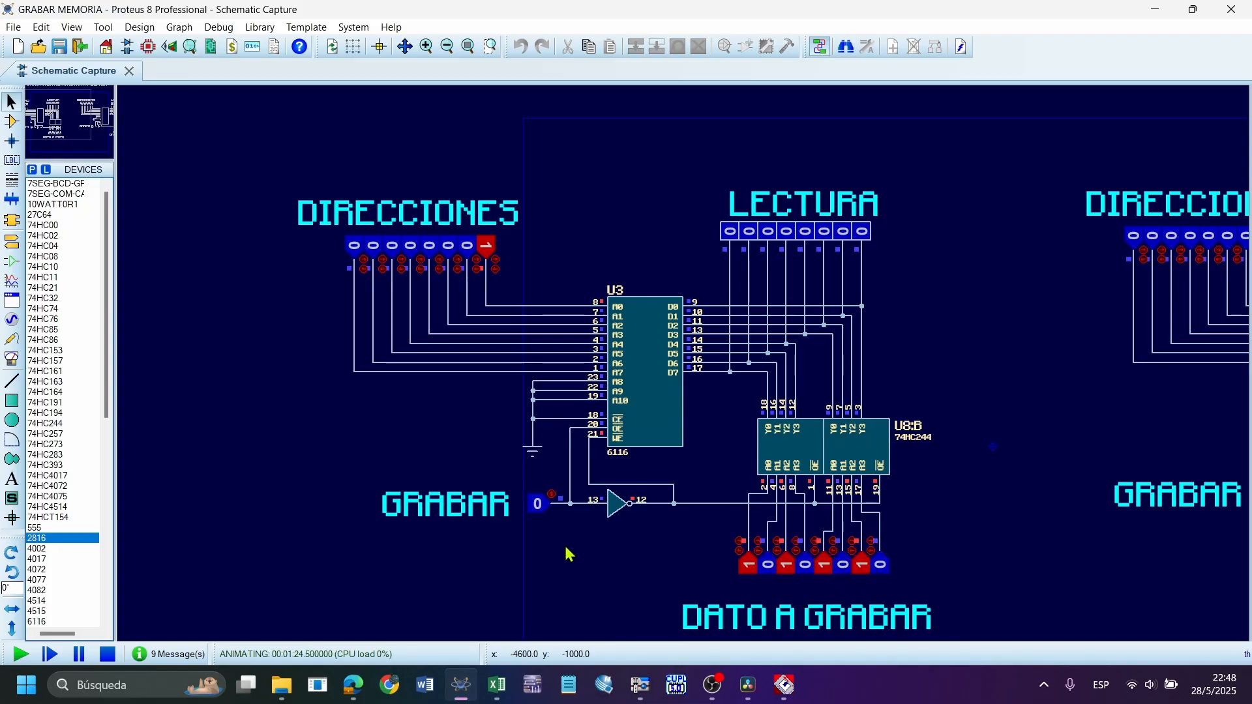
left_click(550, 515)
left_click(550, 515)
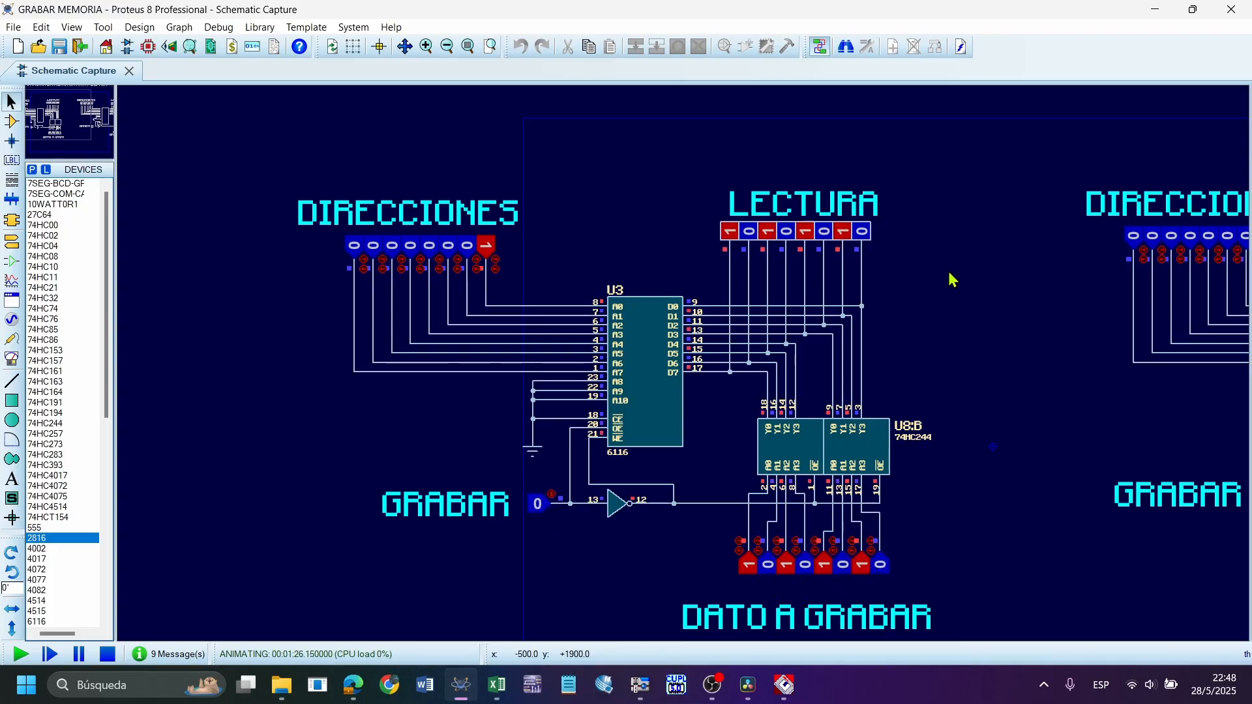
left_click_drag(948, 269, 645, 109)
left_click(584, 168)
Set DIRECCIONES to 00000100 and DATO A GRABAR to 00000011, and pulse the GRABAR input to write the data
left_click(489, 249)
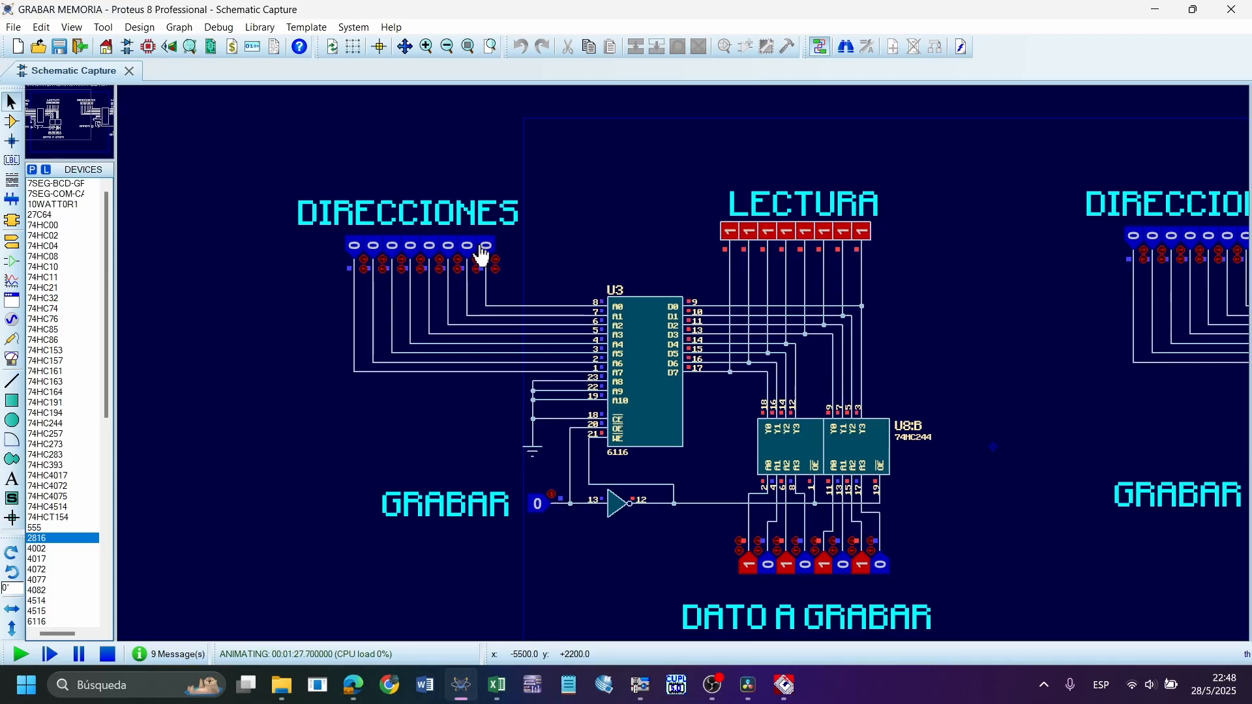
left_click(449, 247)
left_click(755, 567)
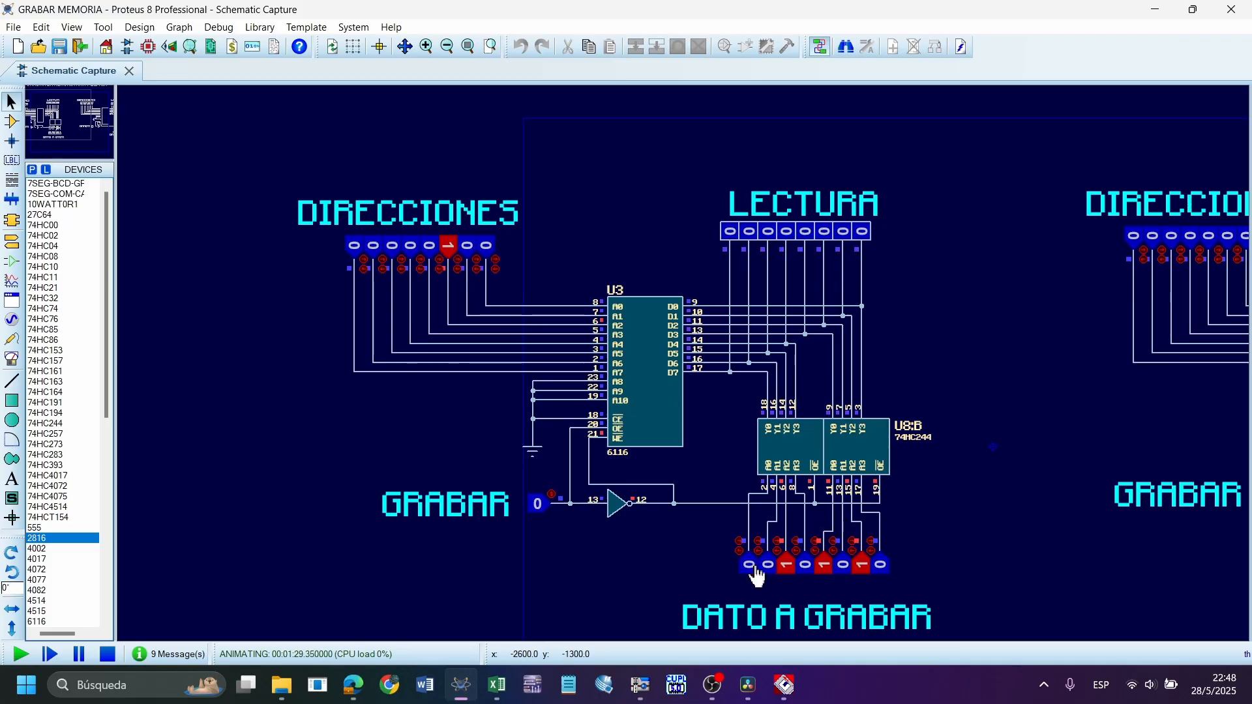
left_click(789, 569)
left_click(826, 568)
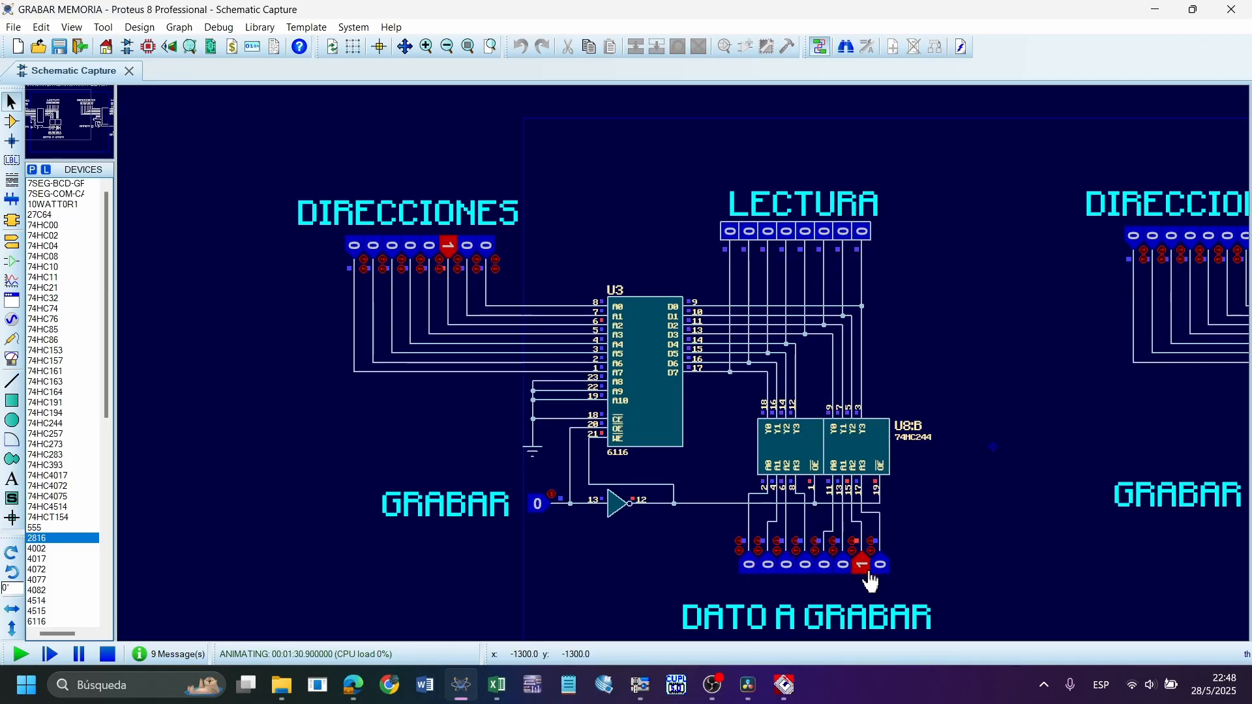
left_click(881, 566)
left_click(534, 507)
left_click(534, 507)
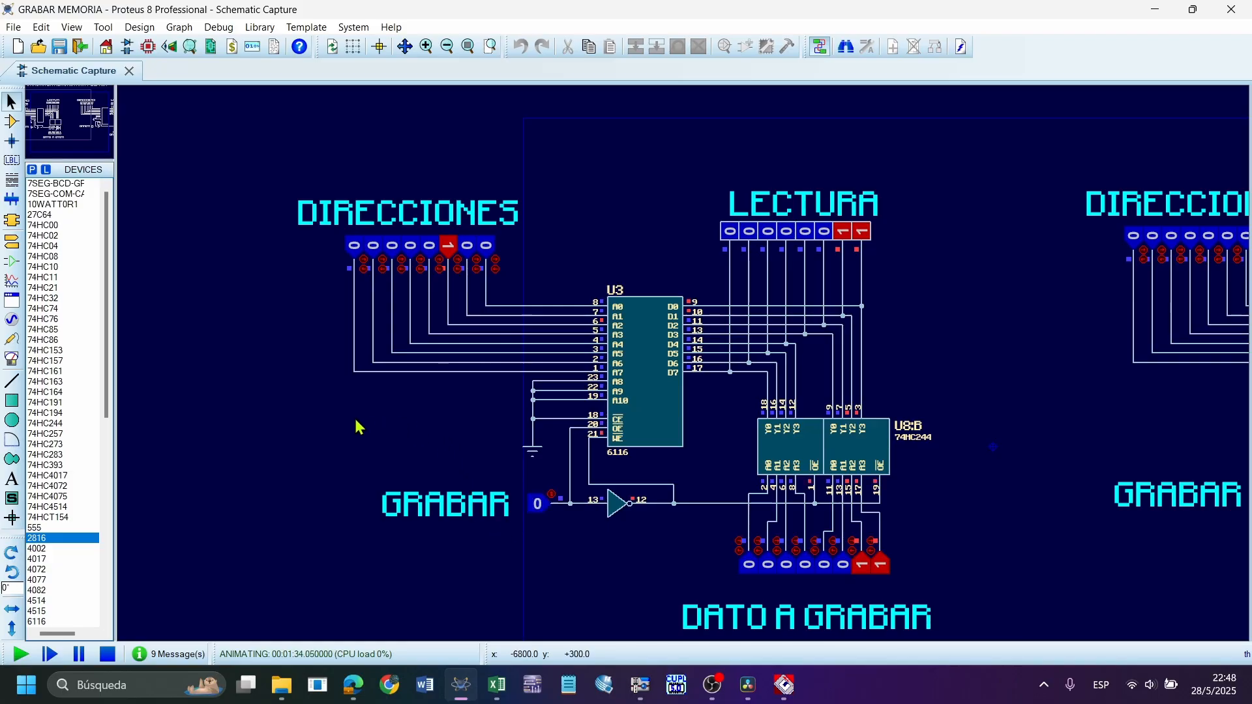
Set the DIRECCIONES inputs to 00000000 and highlight them and the LECTURA probes to read back address 0
left_click(450, 248)
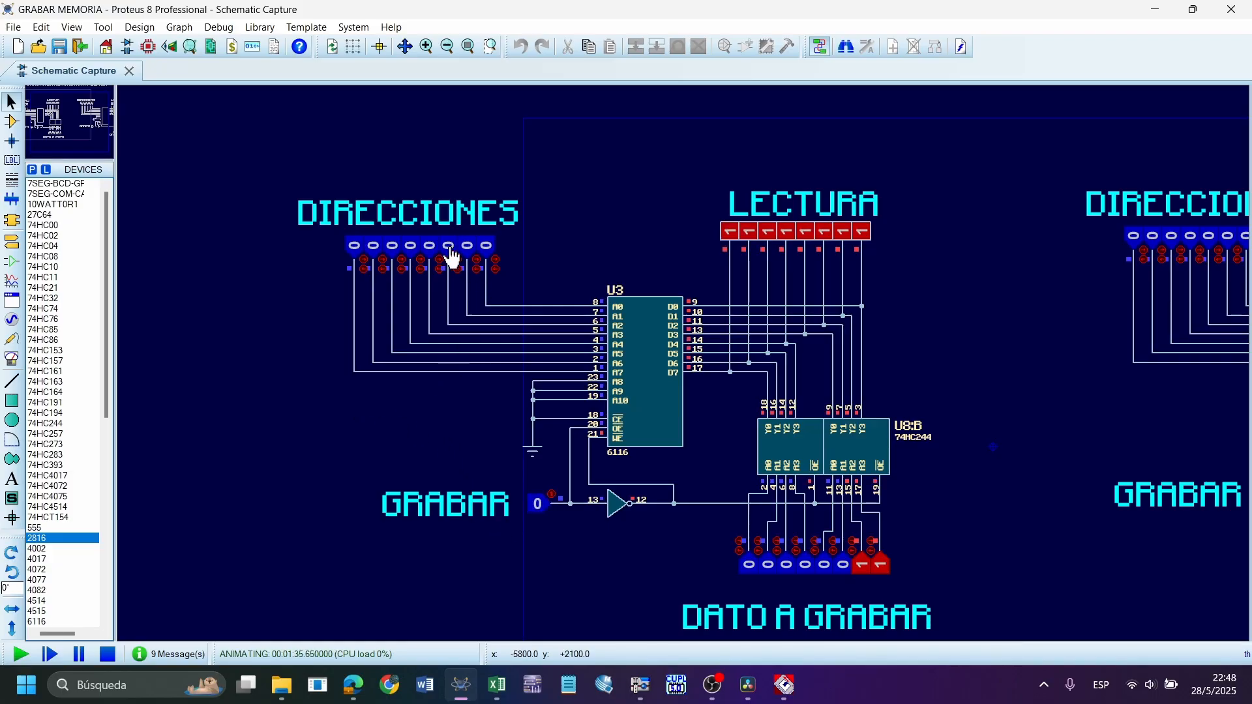
left_click_drag(551, 287, 195, 140)
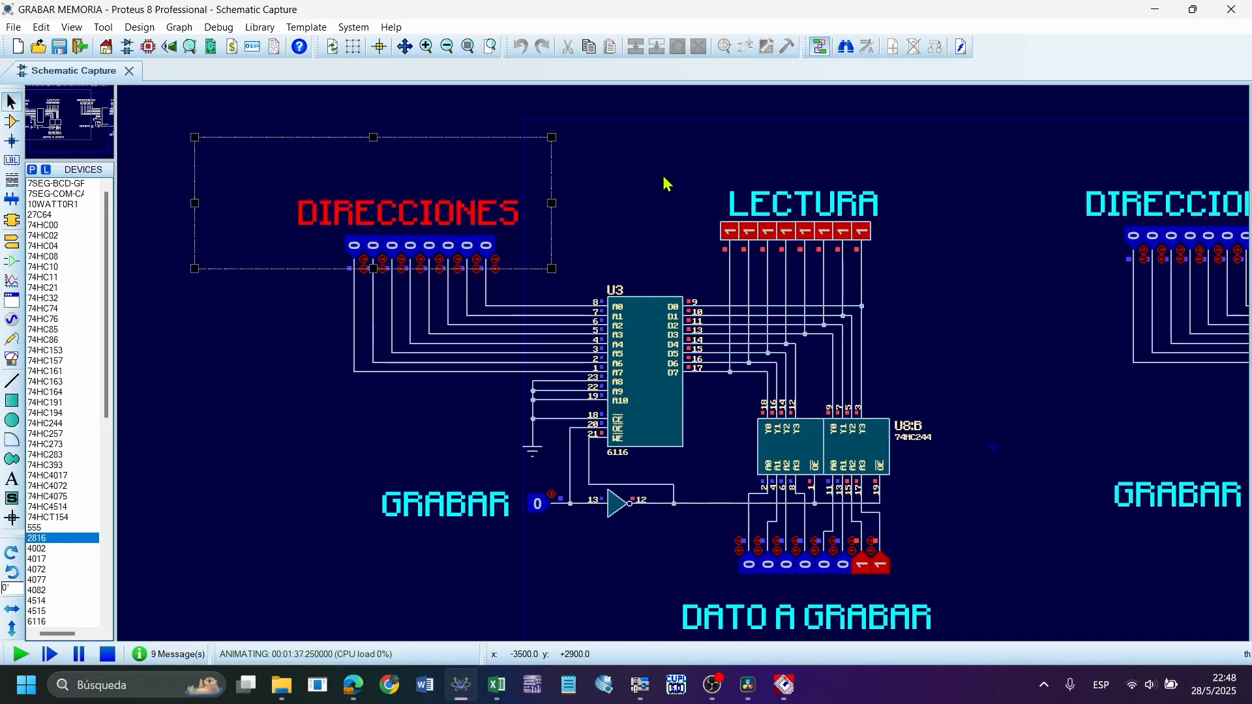
left_click_drag(662, 173, 930, 288)
left_click(598, 273)
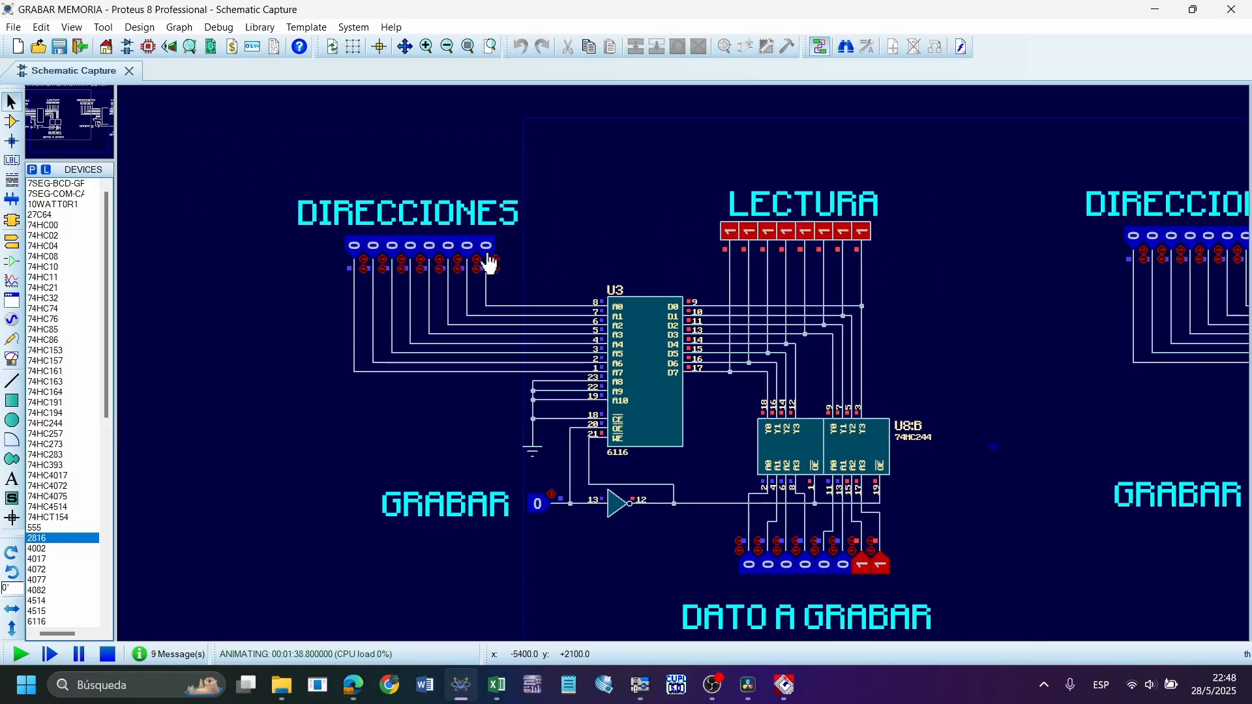
Toggle address bits A0 and A2 to read back the written locations, highlighting the LECTURA probes, and return DIRECCIONES to 0
left_click(491, 261)
left_click_drag(701, 156, 919, 260)
left_click(612, 266)
left_click(489, 257)
left_click_drag(698, 175, 946, 270)
left_click(533, 277)
left_click(450, 251)
Pause the simulation, narrow U3's memory contents window slightly and examine the values stored at addresses 0000, 0001 and 0004
left_click(77, 654)
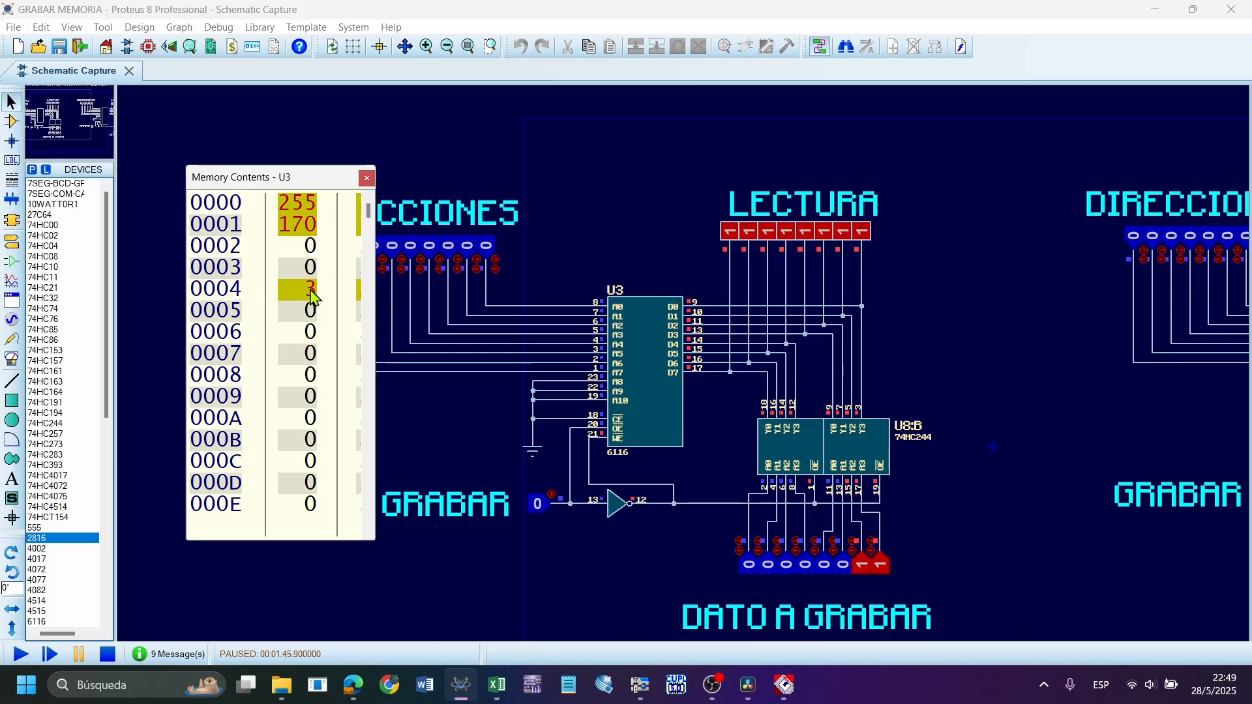
mouse_move(379, 302)
left_mouse_down()
mouse_move(693, 300)
mouse_move(367, 312)
left_mouse_up()
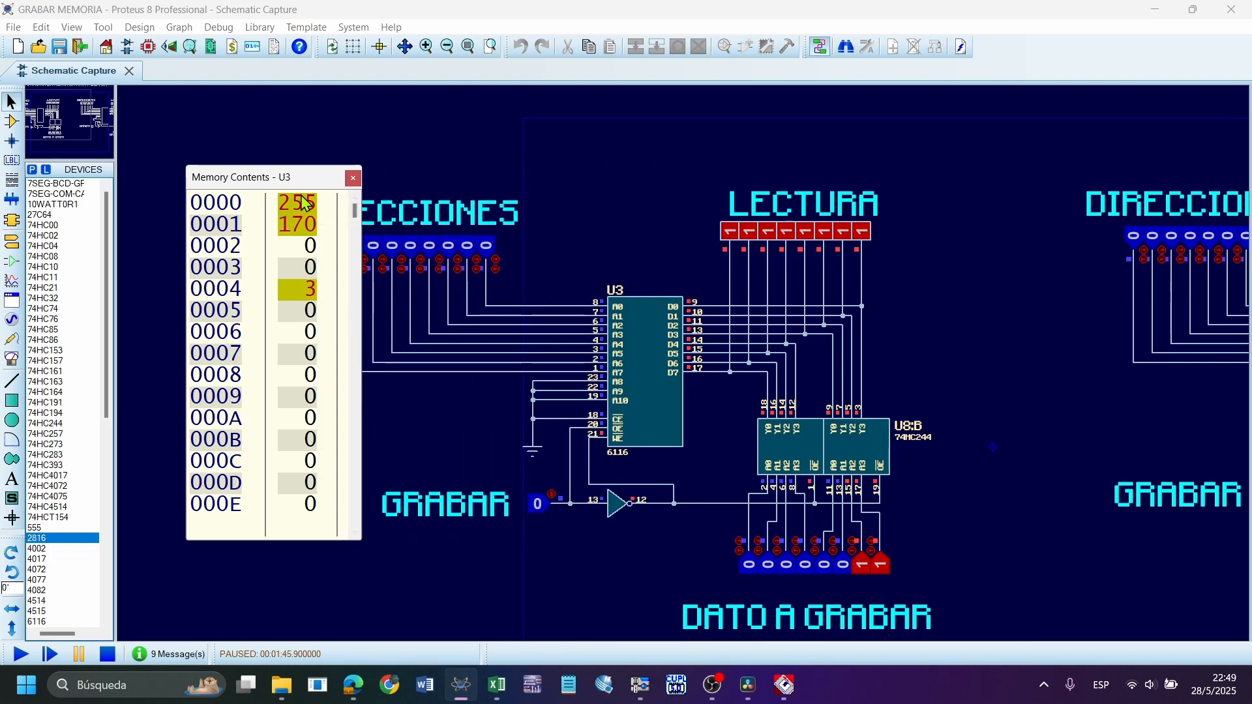
right_click(315, 242)
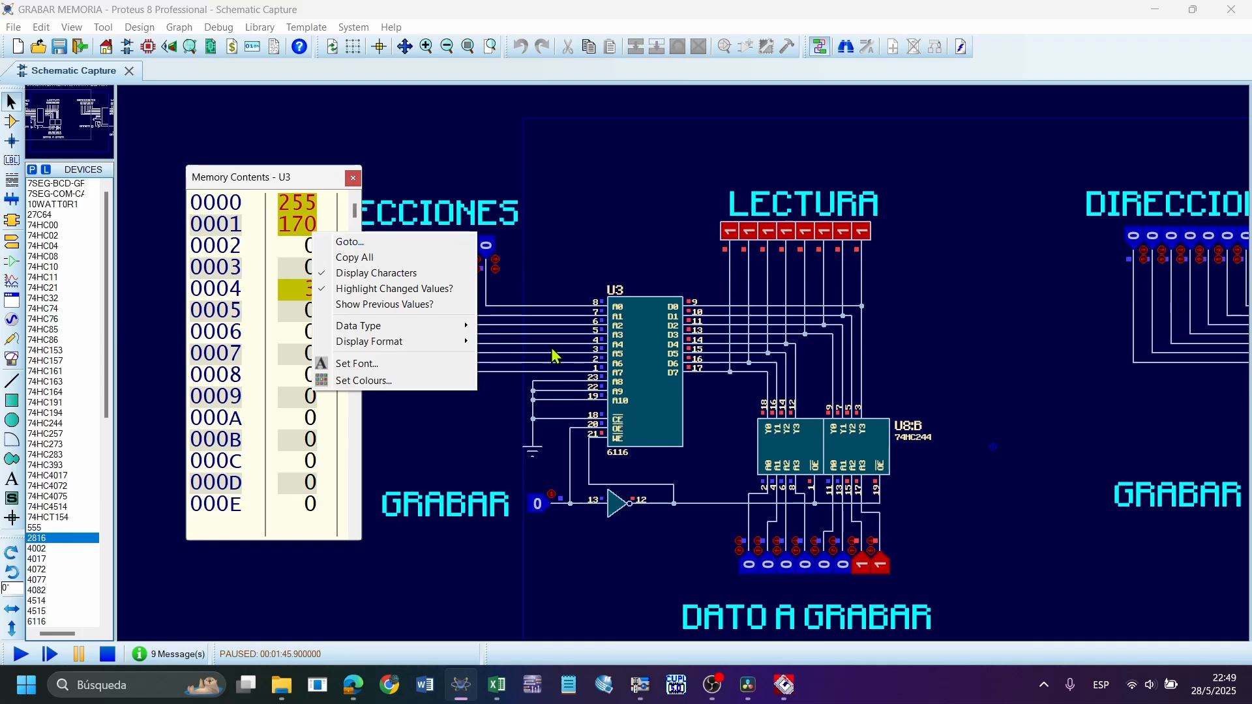
left_click(513, 295)
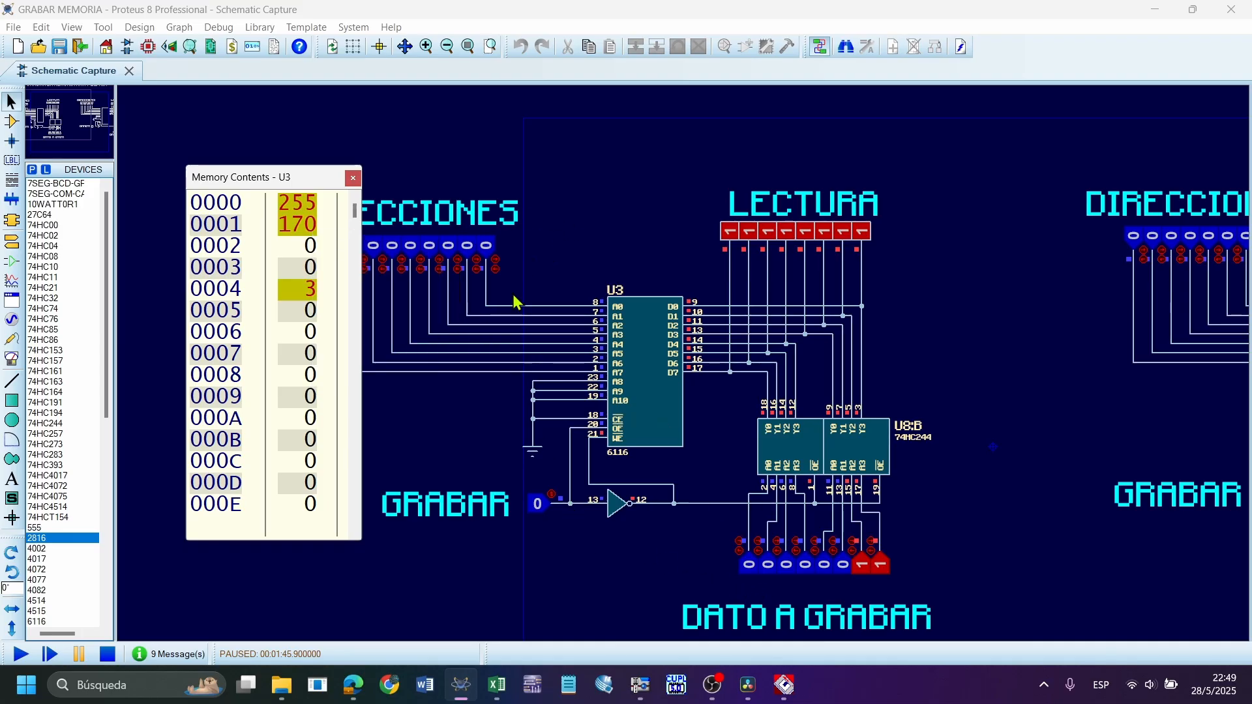
Stop the simulation, open and dismiss U3's component properties, and highlight the 6116 circuit
left_click(108, 656)
double_click(633, 350)
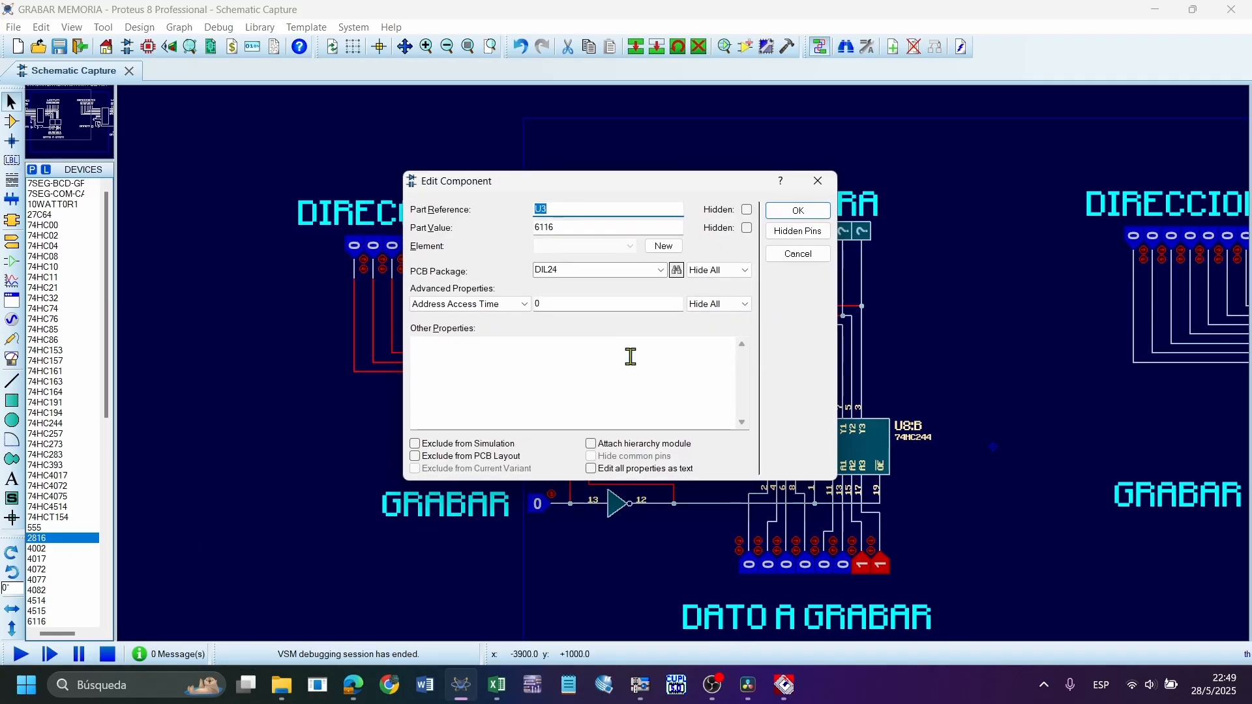
key("Escape")
left_click(784, 174)
left_click_drag(956, 146, 427, 582)
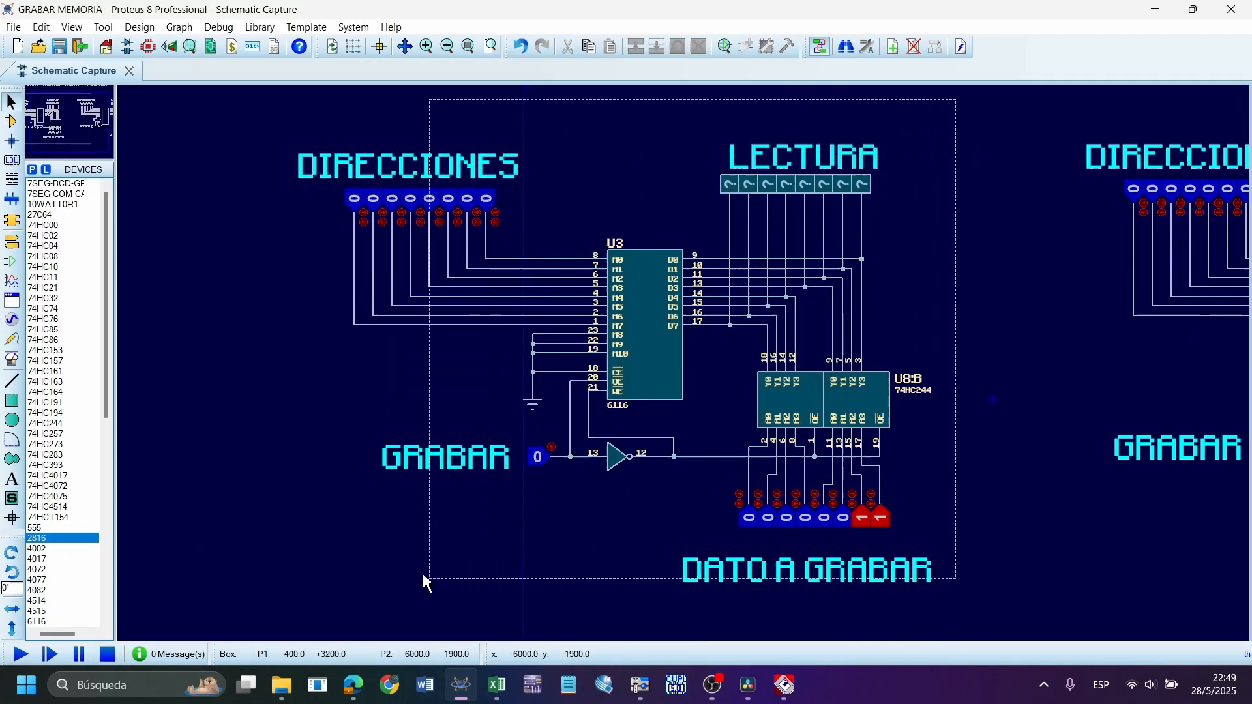
Run and pause the simulation twice, stopping it in between, to examine U3's memory contents after each restart
left_click(21, 655)
left_click(69, 660)
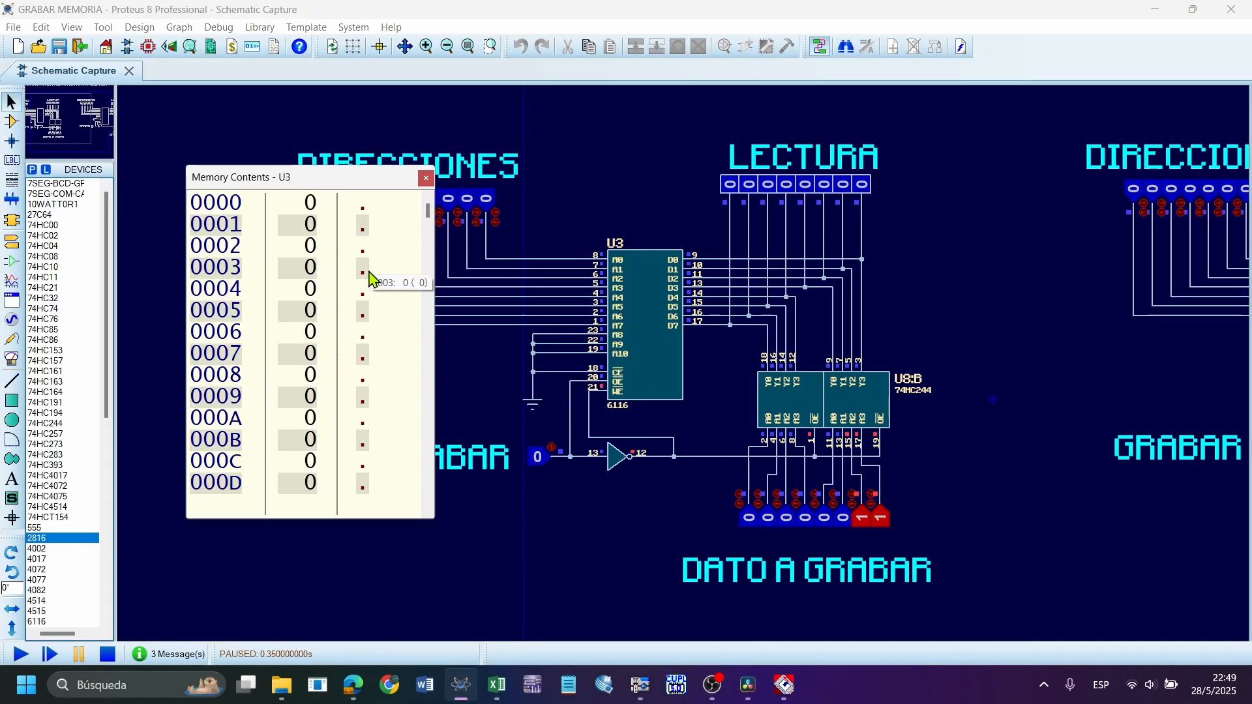
left_click(108, 657)
left_click(21, 655)
left_click(80, 654)
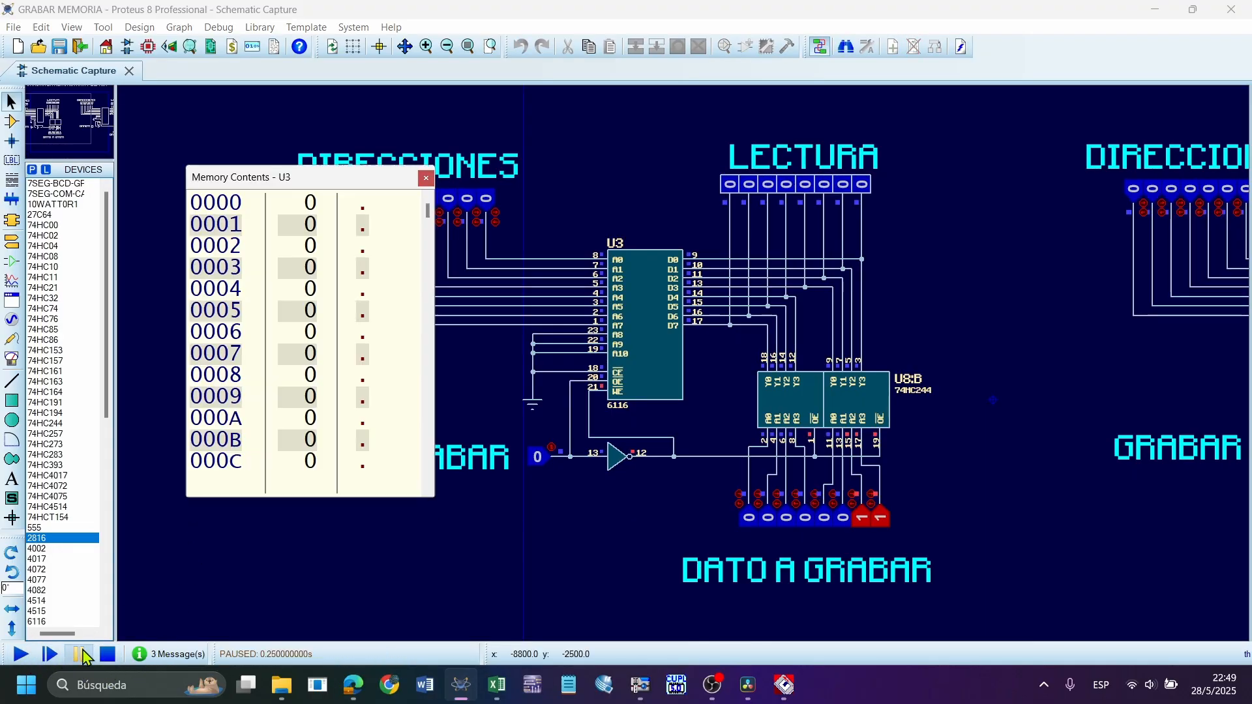
left_click_drag(434, 248, 375, 257)
Stop the simulation, examine the advanced property options in U3's component properties, and close the dialog
double_click(620, 253)
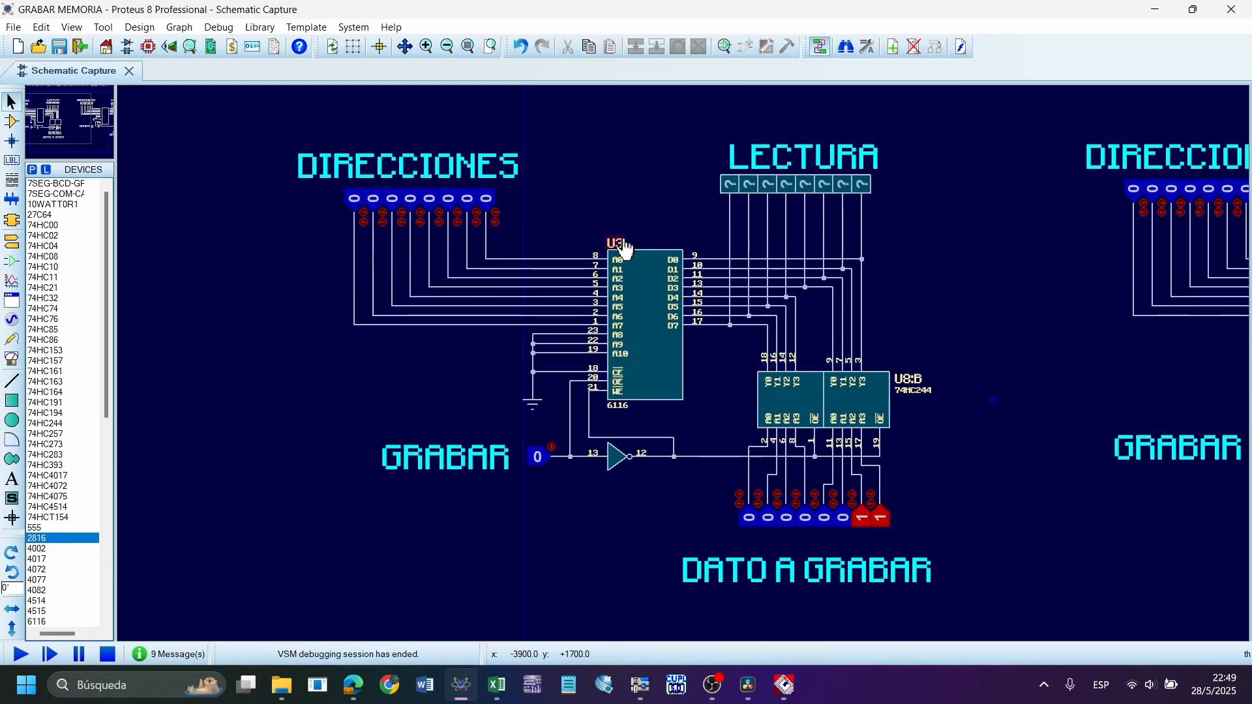
key("Escape")
left_click(657, 205)
scroll(678, 365, "down", 1)
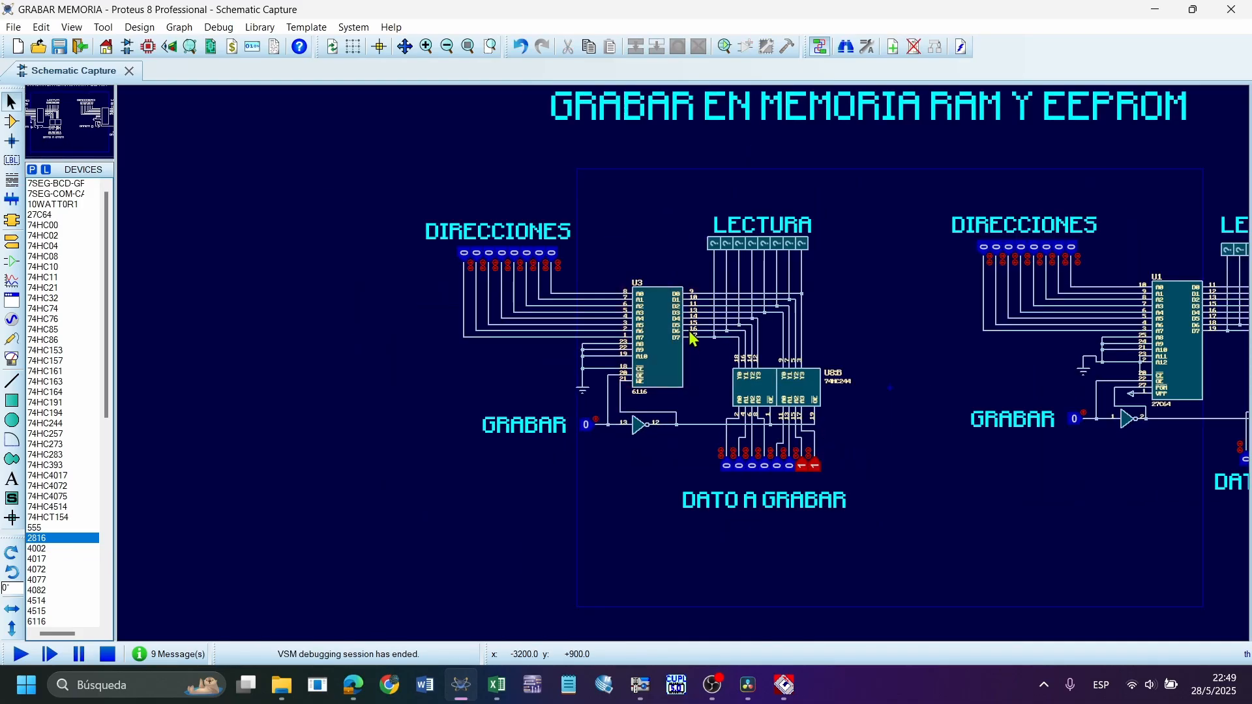
scroll(686, 329, "up", 2)
scroll(680, 373, "down", 1)
scroll(684, 364, "up", 1)
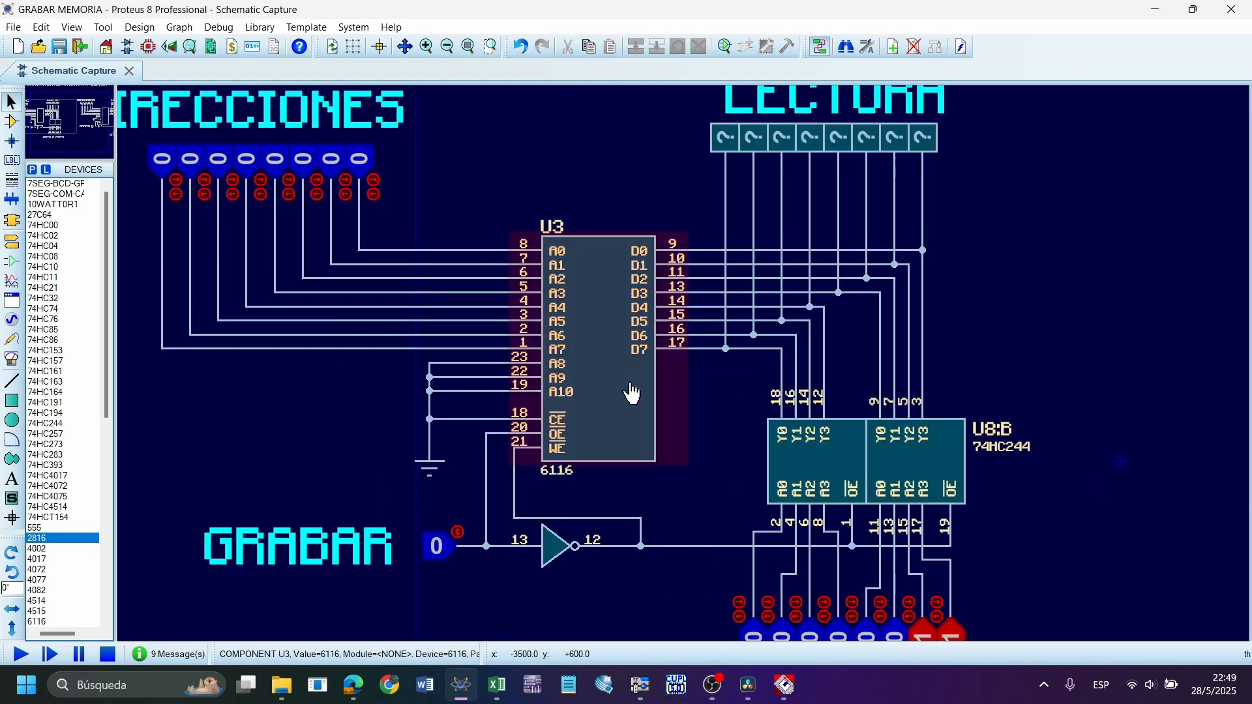
double_click(630, 383)
left_click(499, 304)
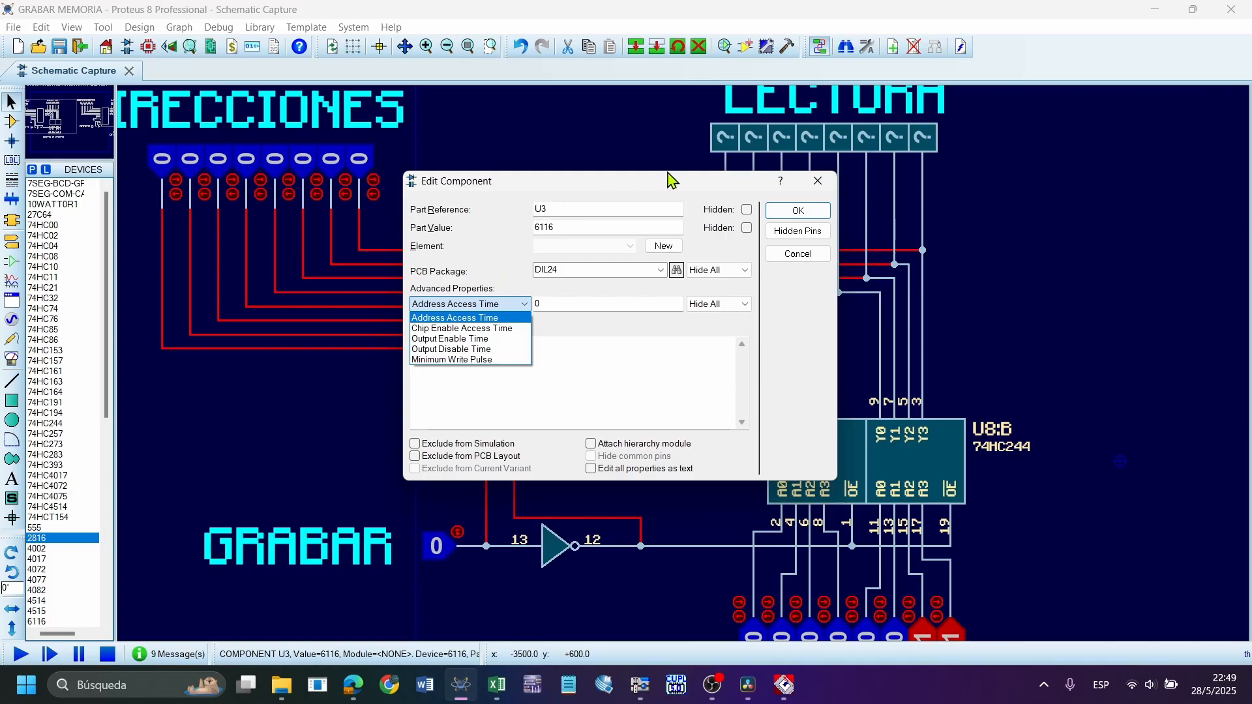
left_click(820, 183)
left_click(799, 210)
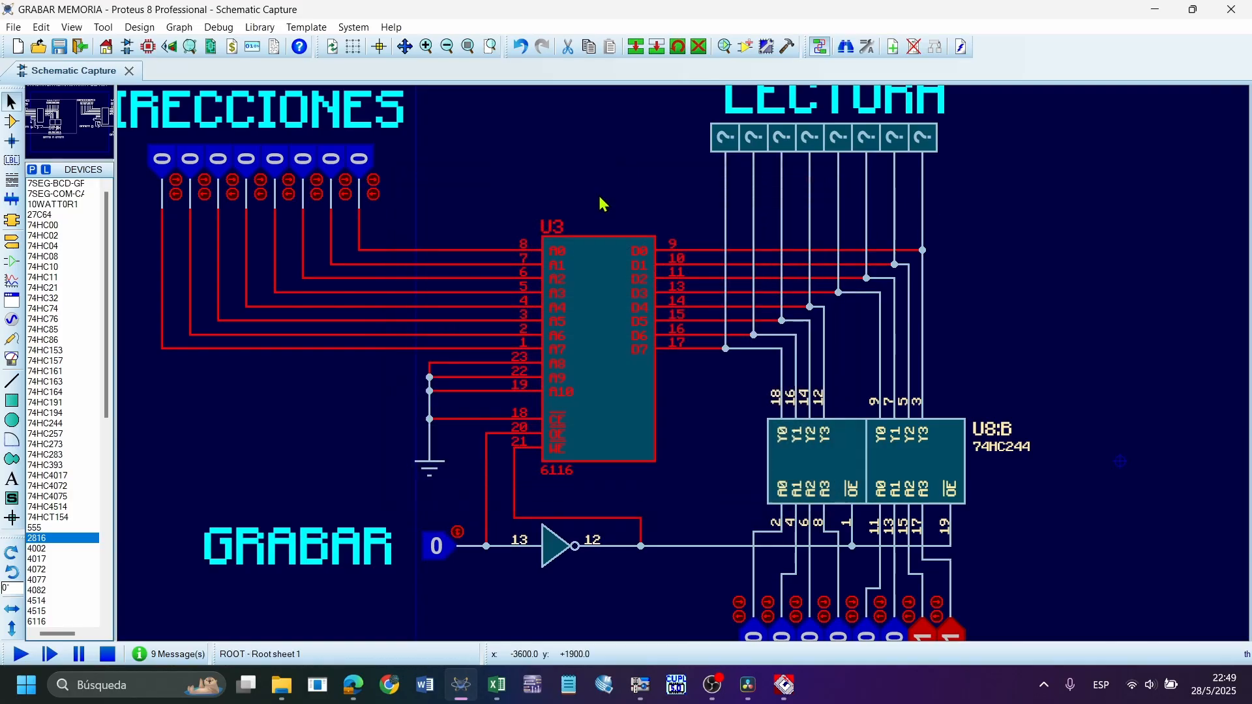
Set the DIRECCIONES inputs to 00011001 and highlight the 6116 memory U3
left_click(359, 160)
left_click(274, 162)
left_click(253, 168)
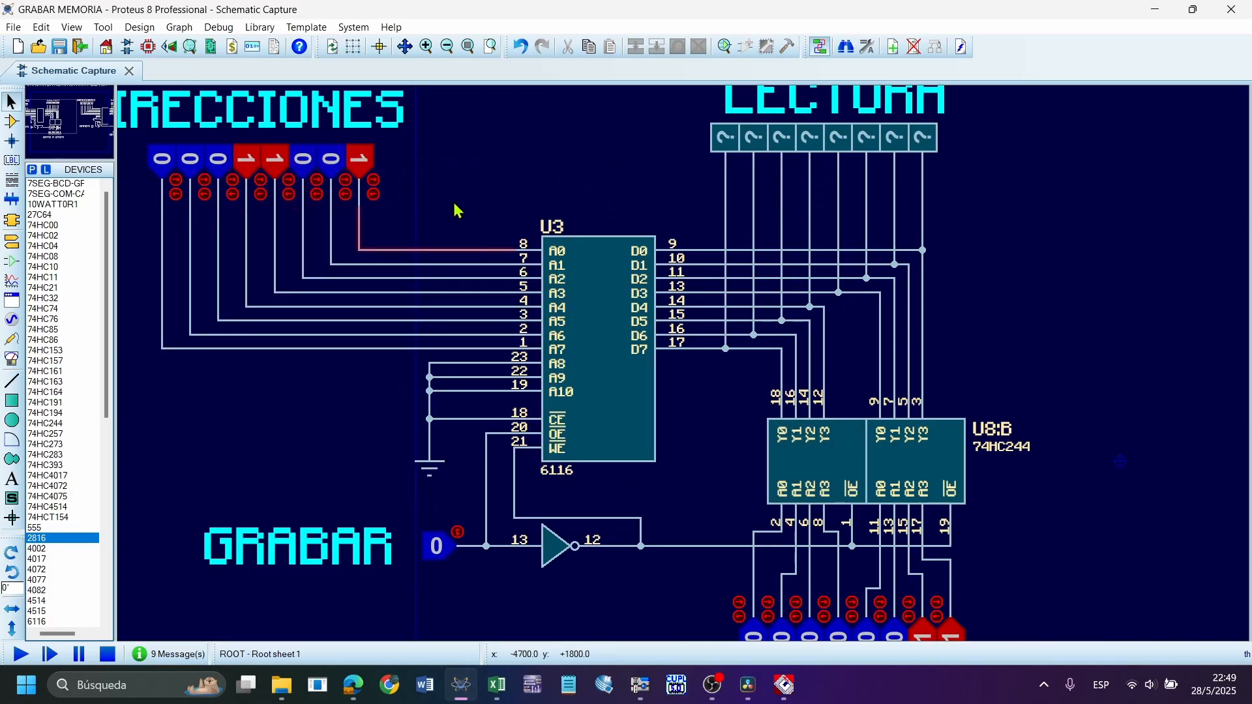
left_click_drag(457, 209, 726, 489)
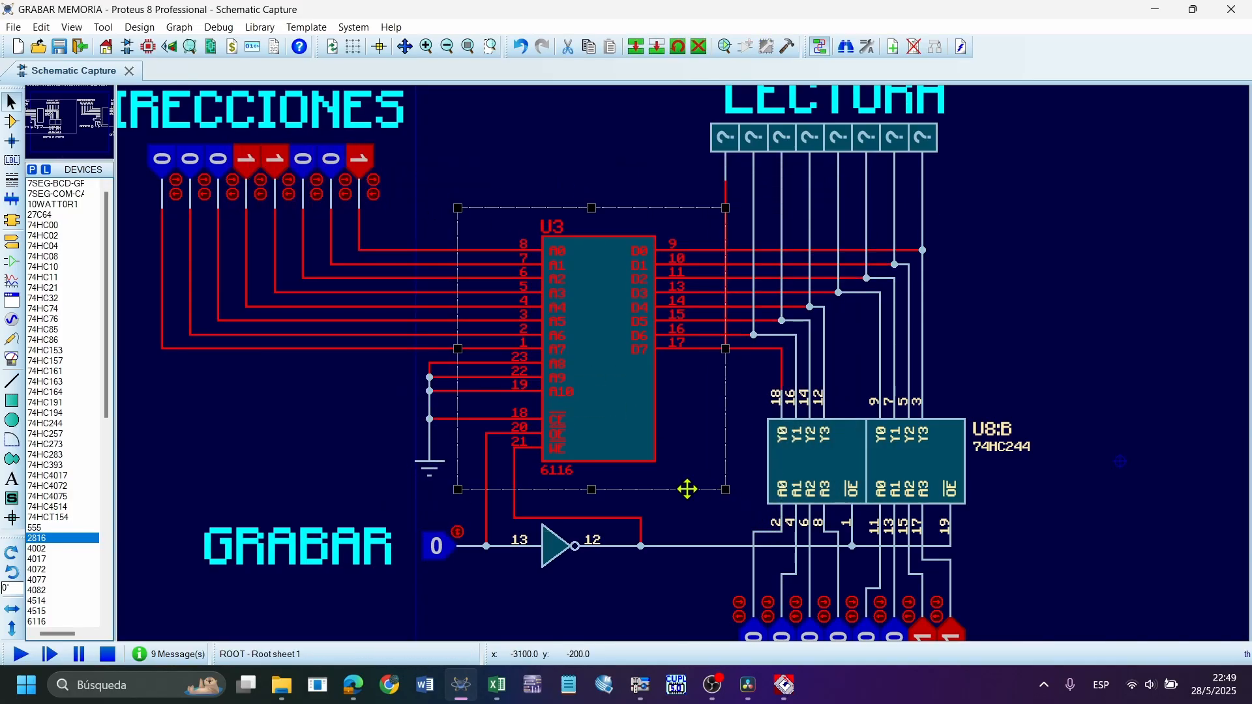
Reopen U3's component properties, look over the advanced timing properties, close the dialog and point out the CE pin's ground connection
left_click(598, 355)
left_click(492, 303)
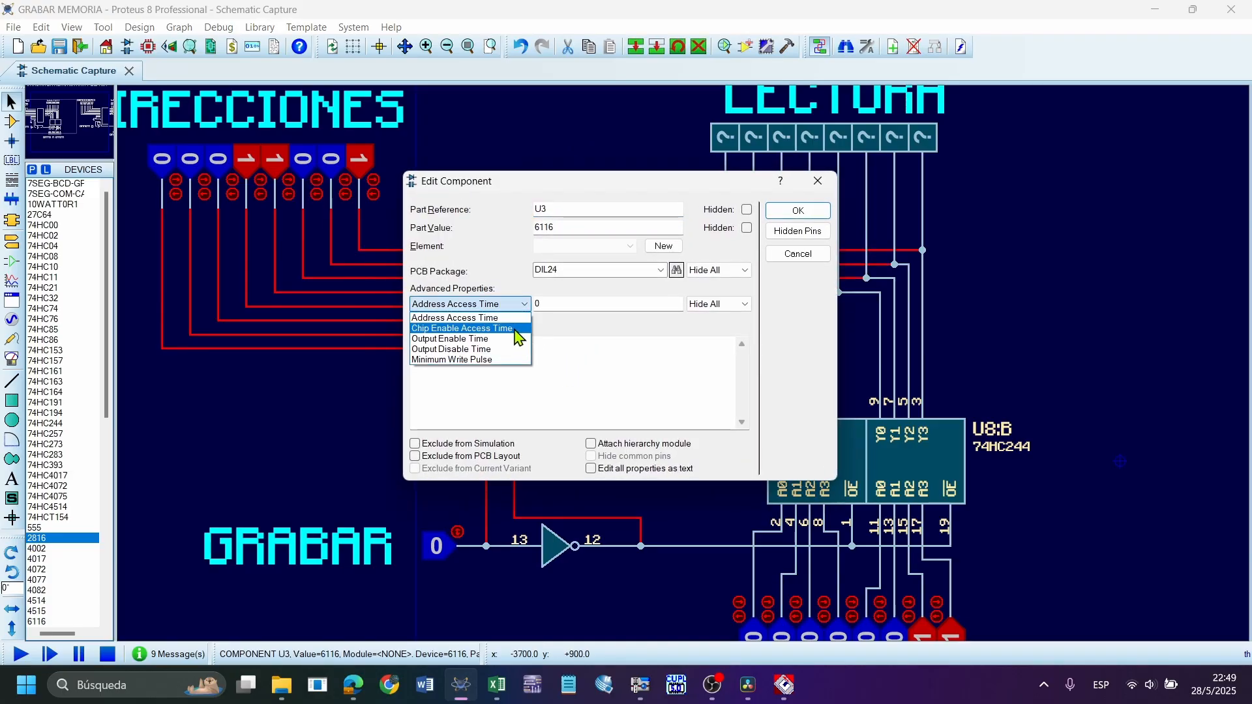
left_click(830, 190)
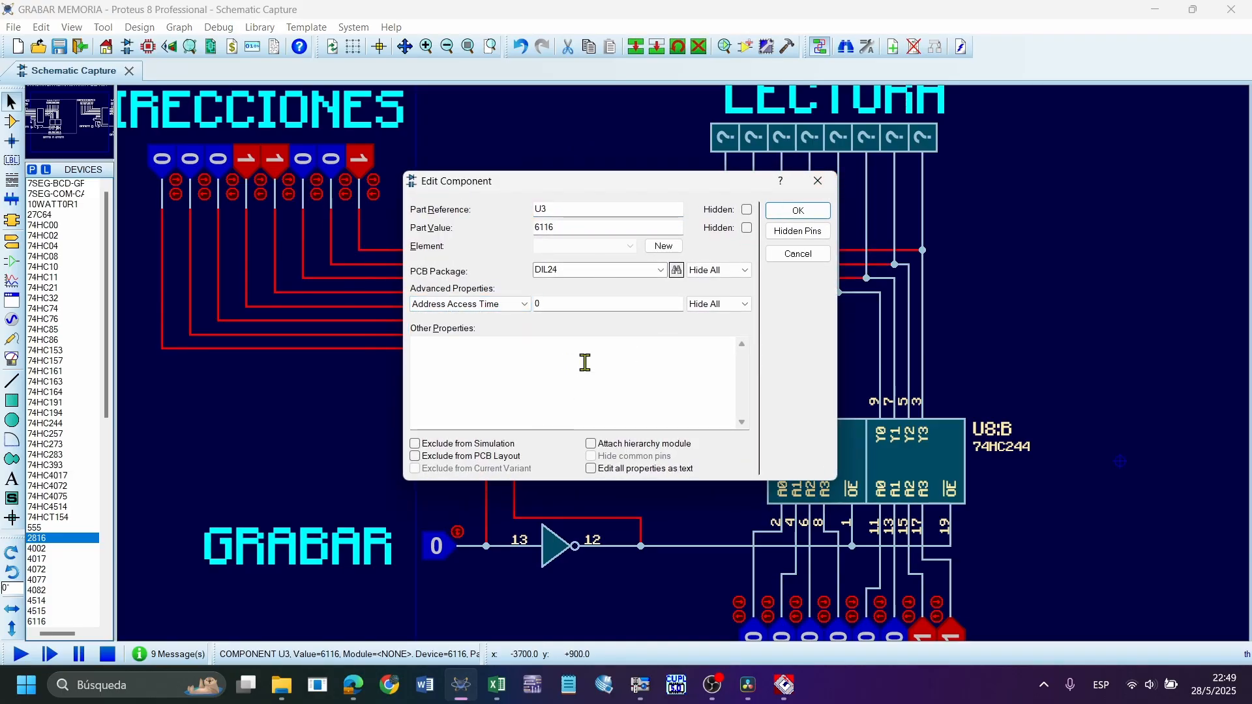
left_click(817, 181)
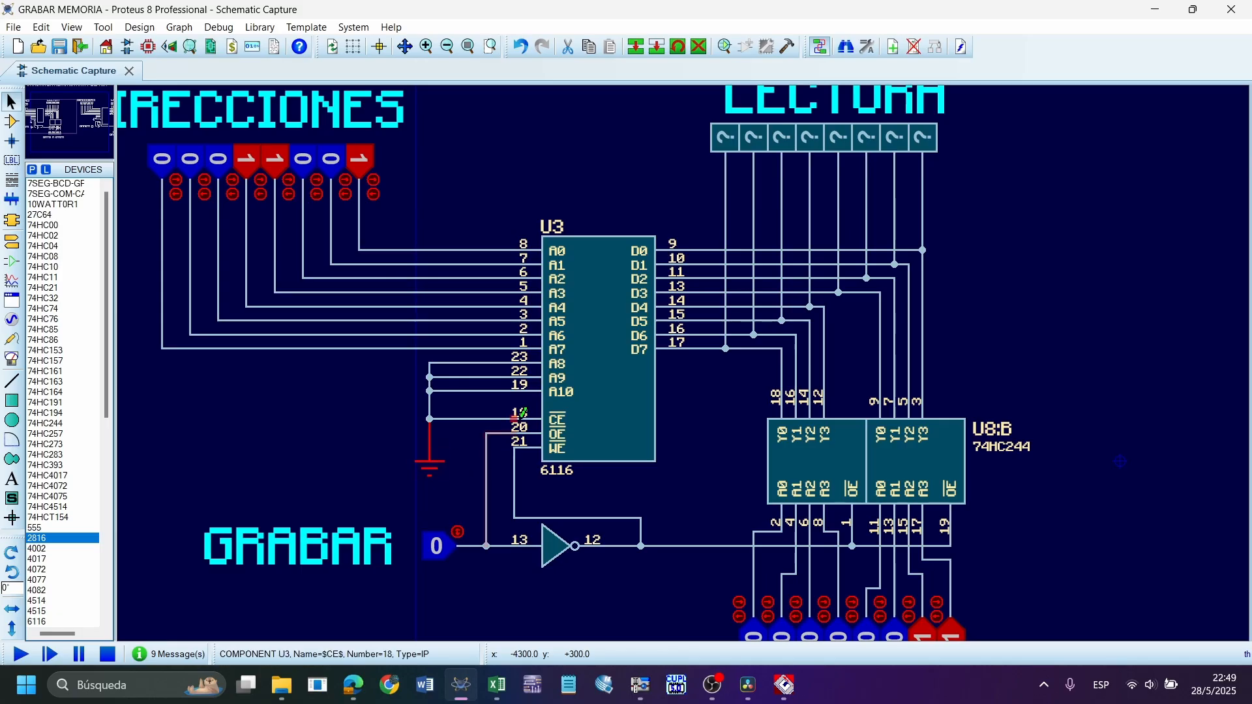
left_click(481, 419)
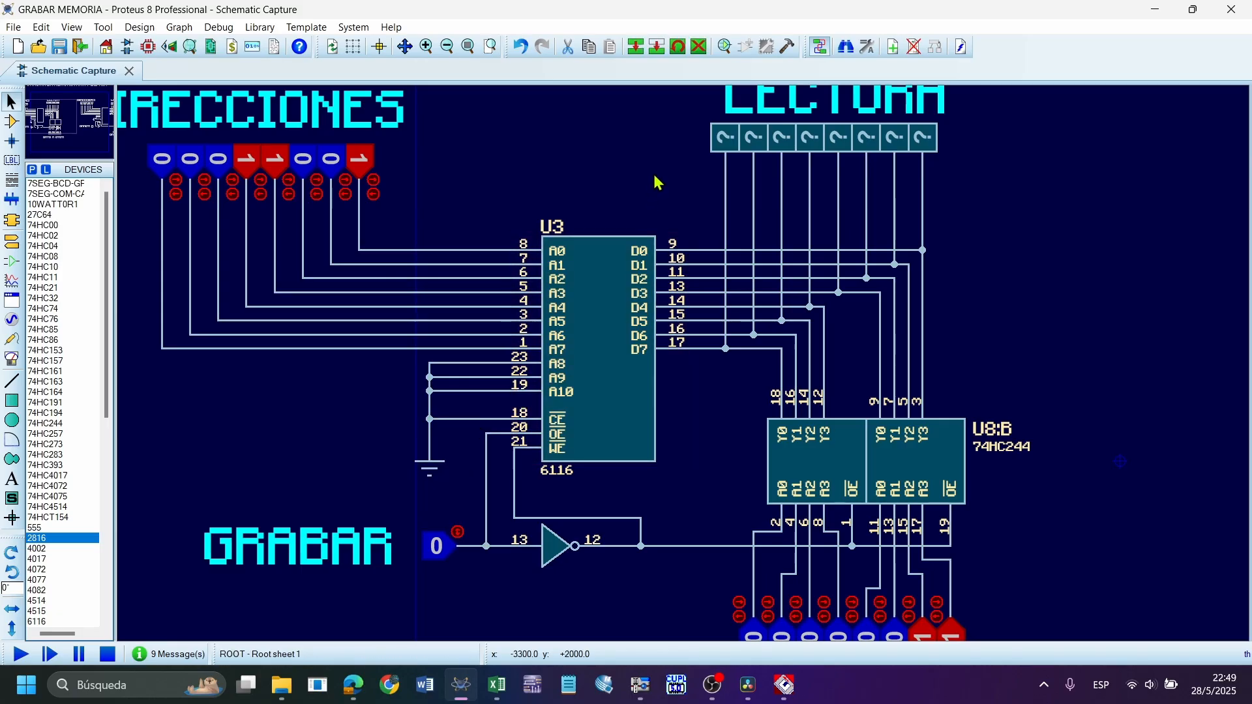
Open U3's component properties, look over the advanced timing list including Minimum Write Pulse, and close the dialog
double_click(624, 351)
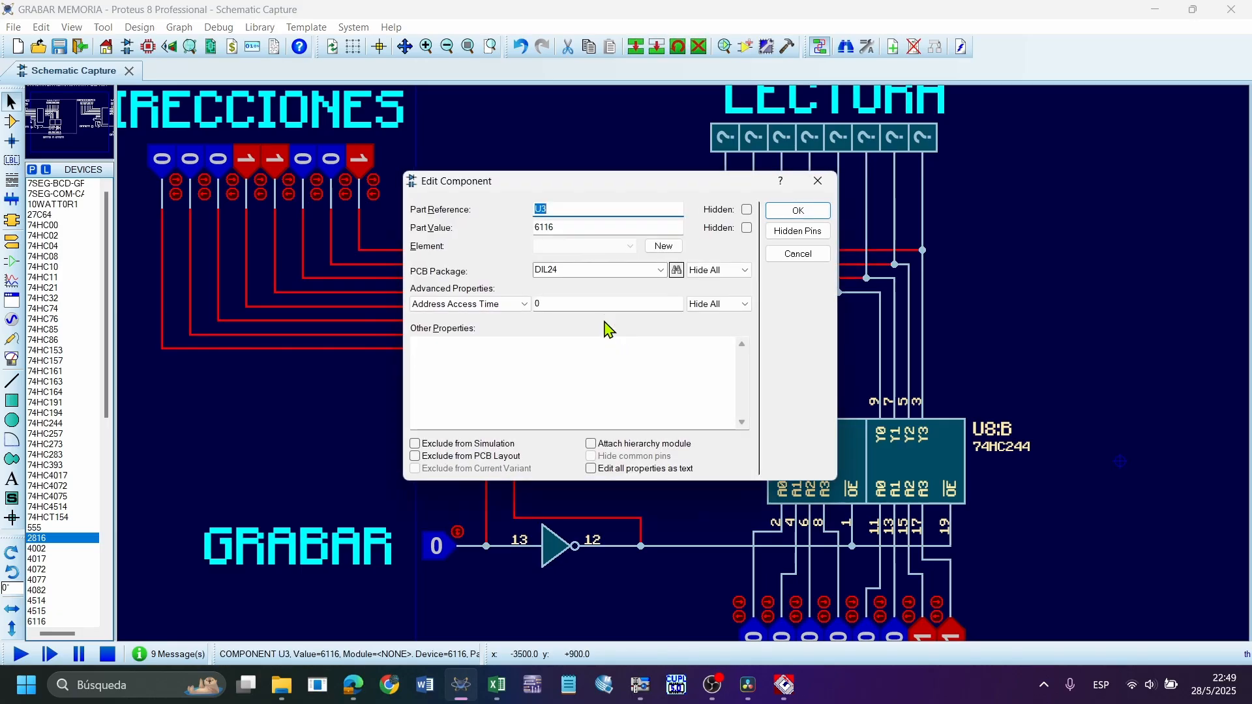
left_click(511, 303)
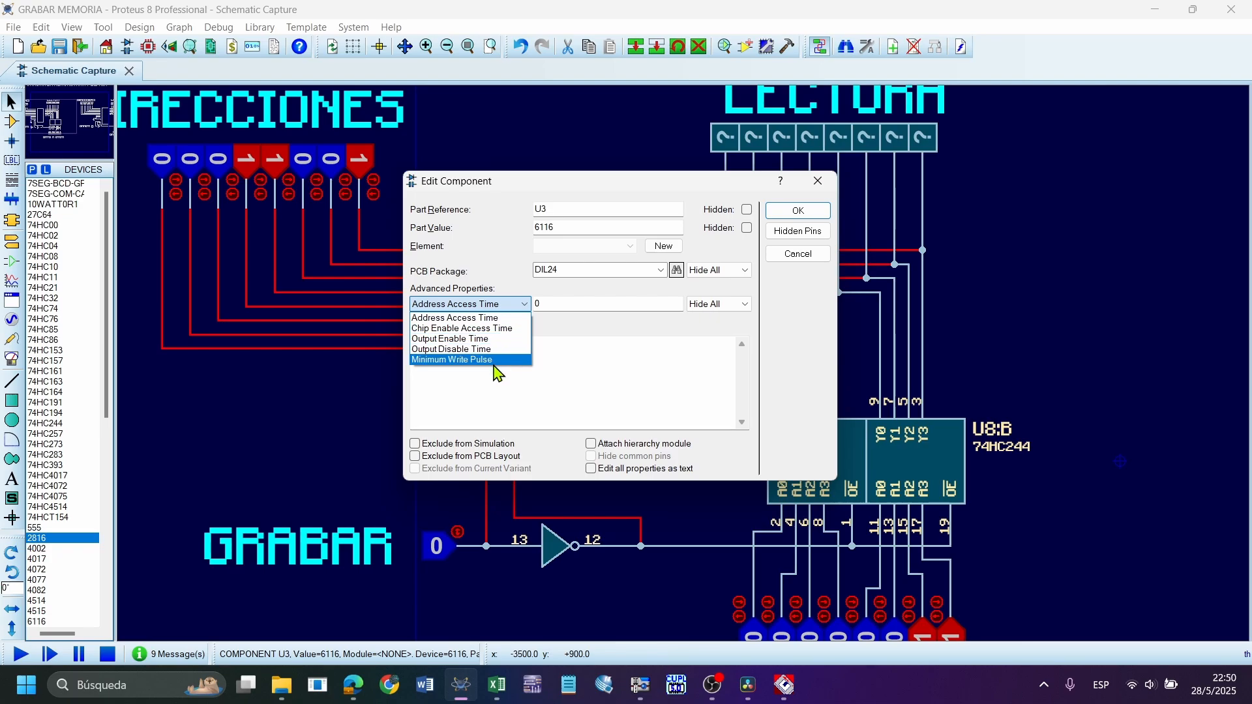
left_click(489, 362)
left_click(502, 304)
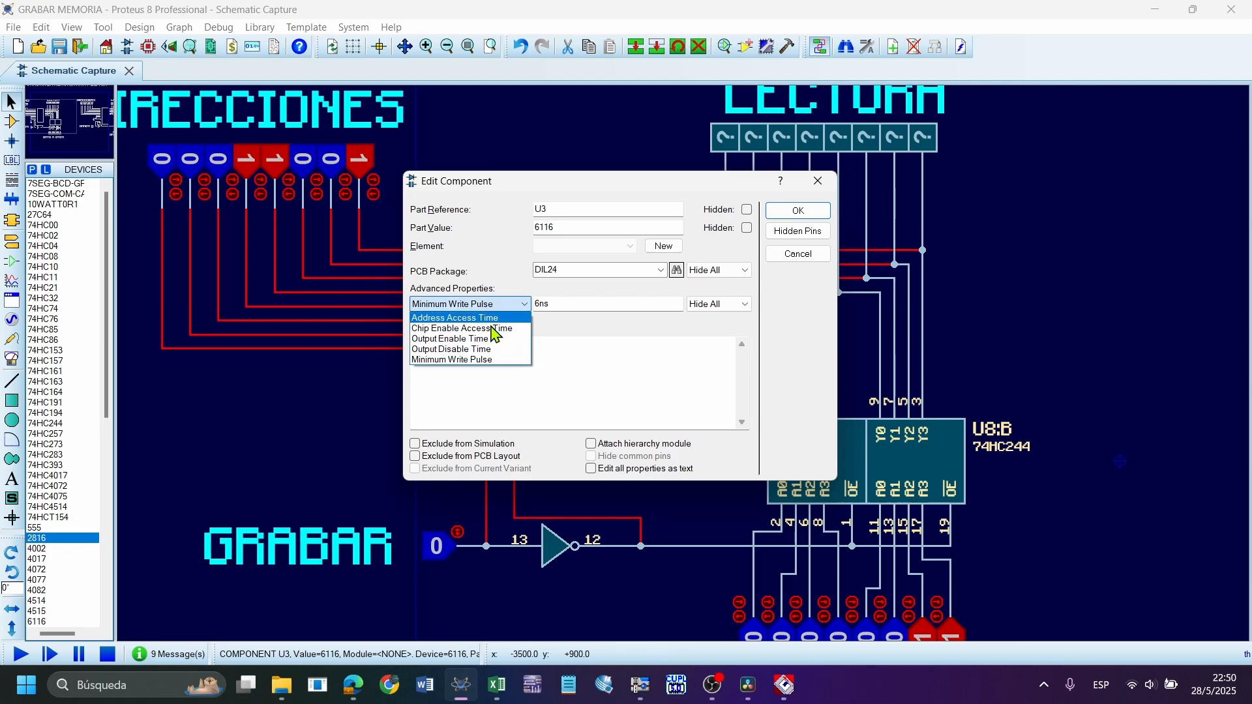
left_click(506, 307)
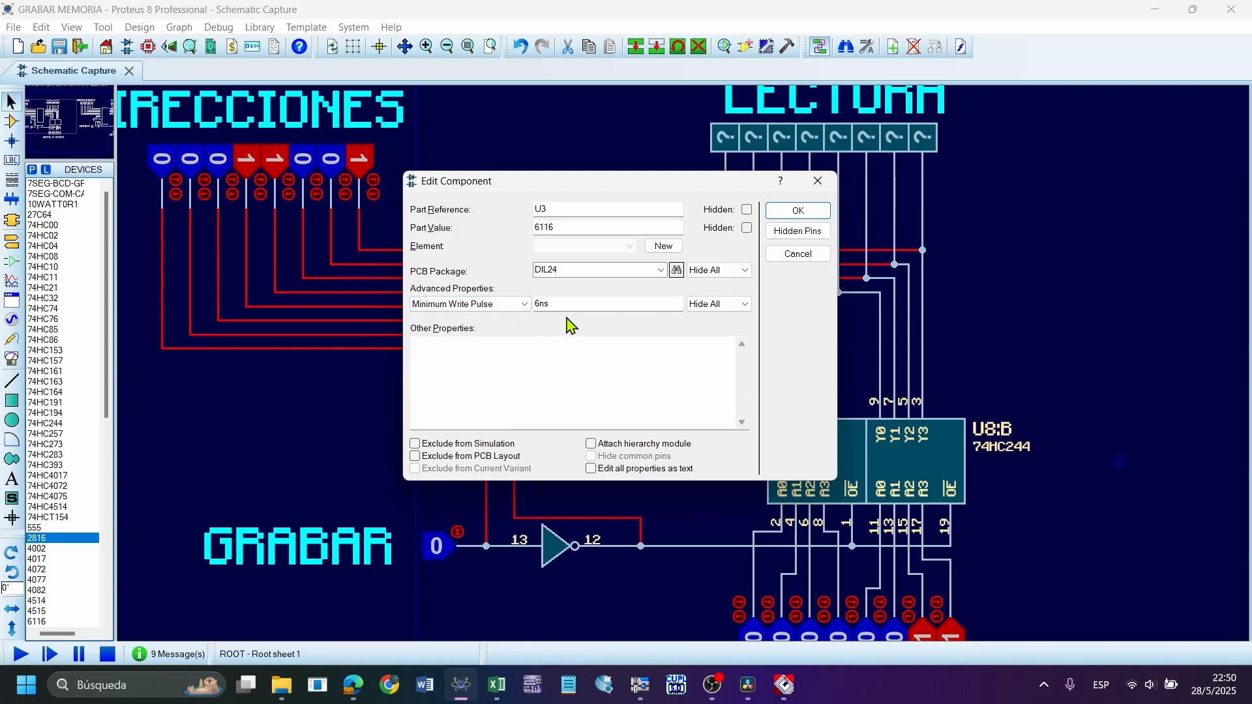
left_click_drag(558, 306, 497, 302)
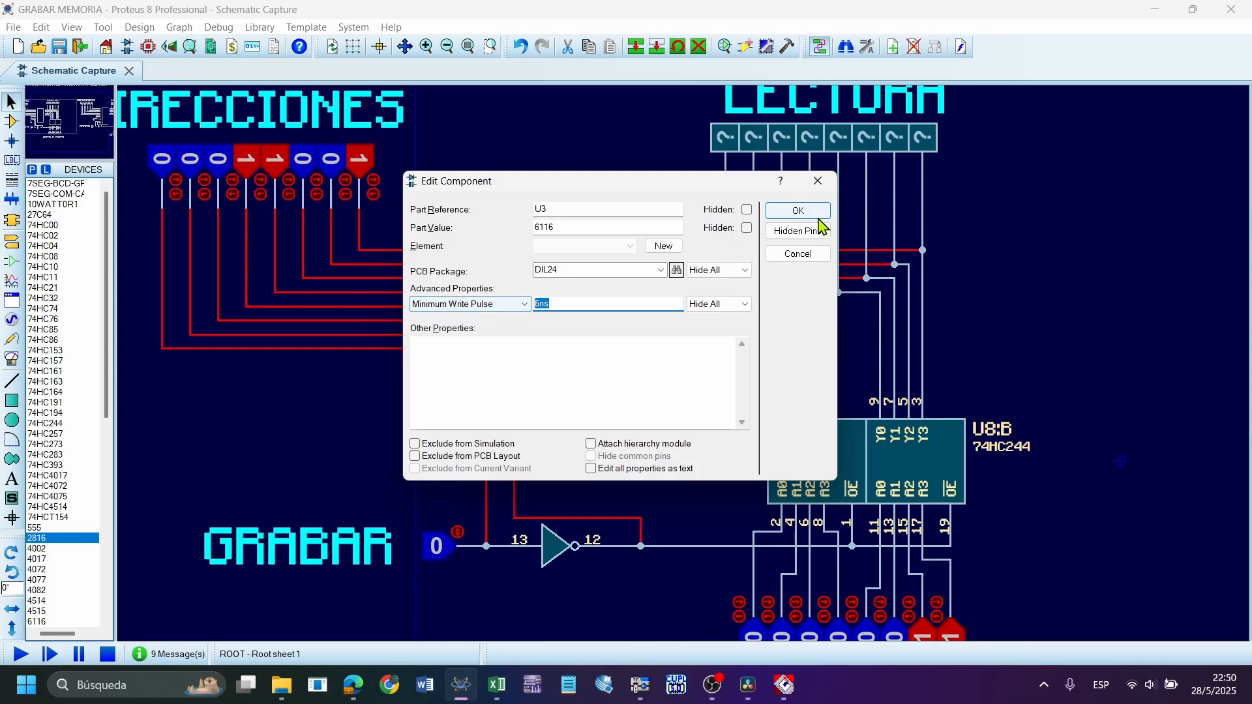
left_click(818, 182)
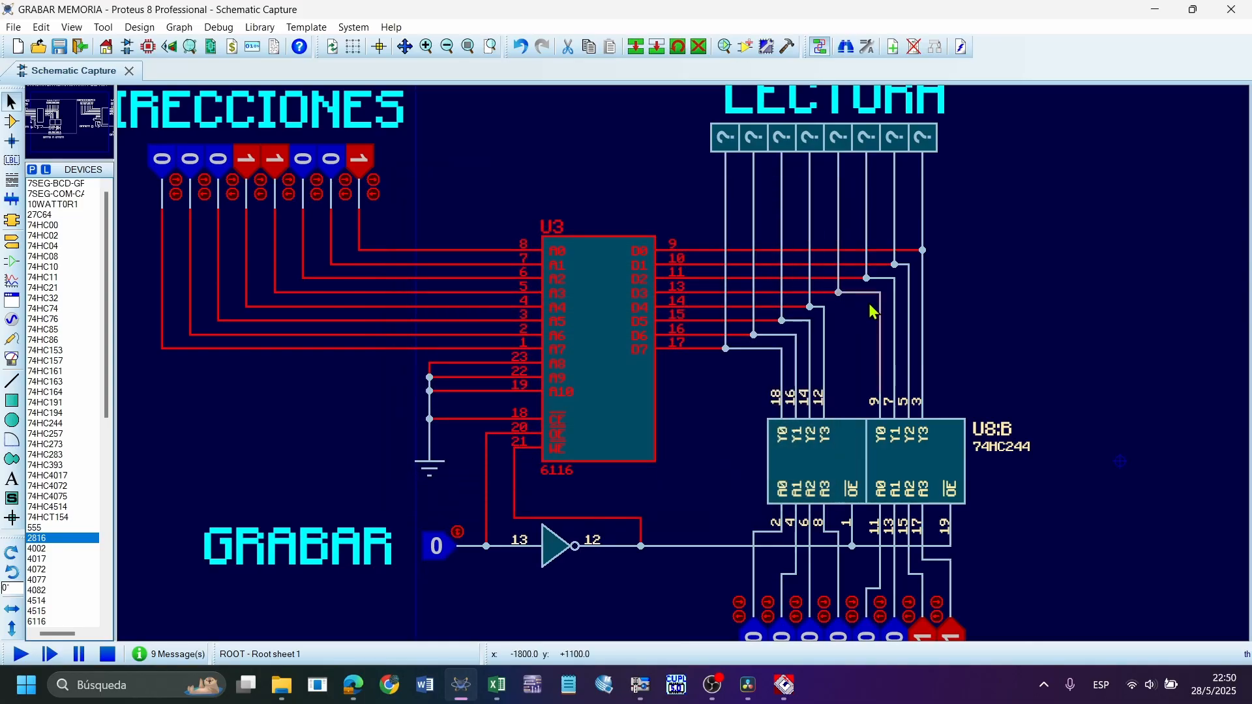
Highlight the whole 6116 read/write circuit, including DIRECCIONES, LECTURA, GRABAR and DATO A GRABAR, and clear the selection
scroll(867, 313, "down", 2)
left_click_drag(890, 161, 214, 509)
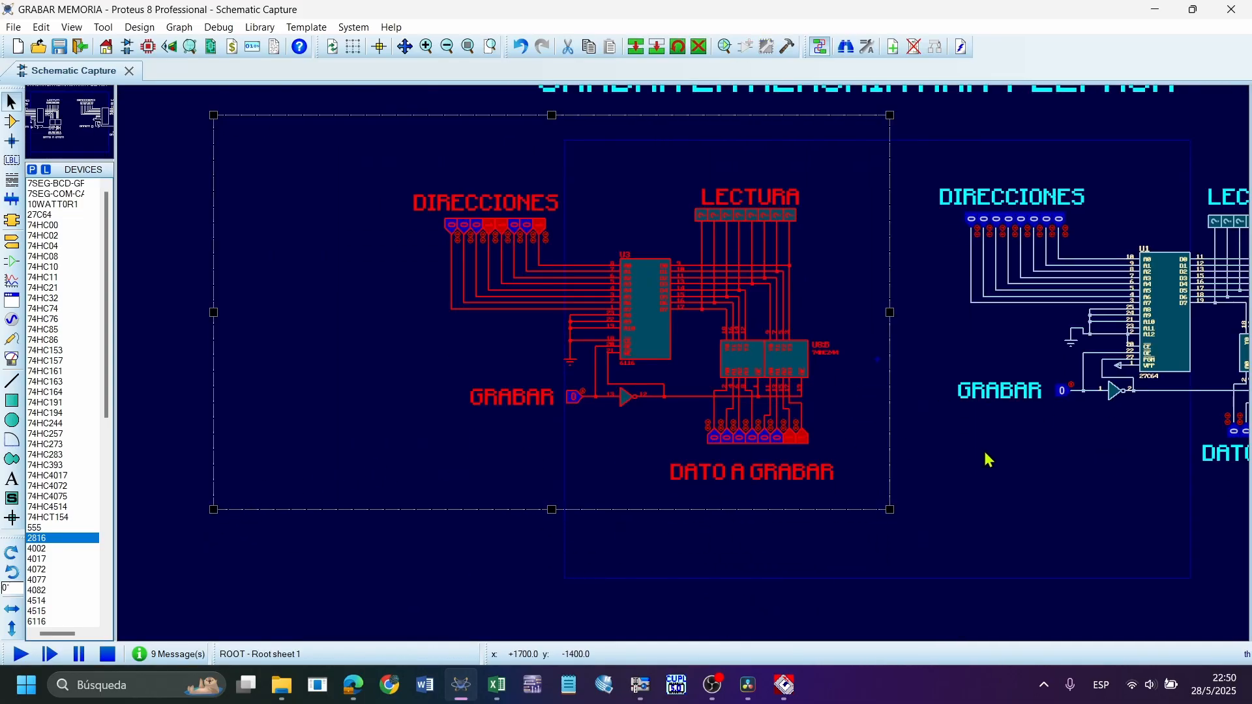
left_click(983, 458)
View the 27C64 U1's component properties, close them, and point out the control pins PGM and VPP on the chip
scroll(978, 453, "down", 2)
scroll(903, 346, "up", 3)
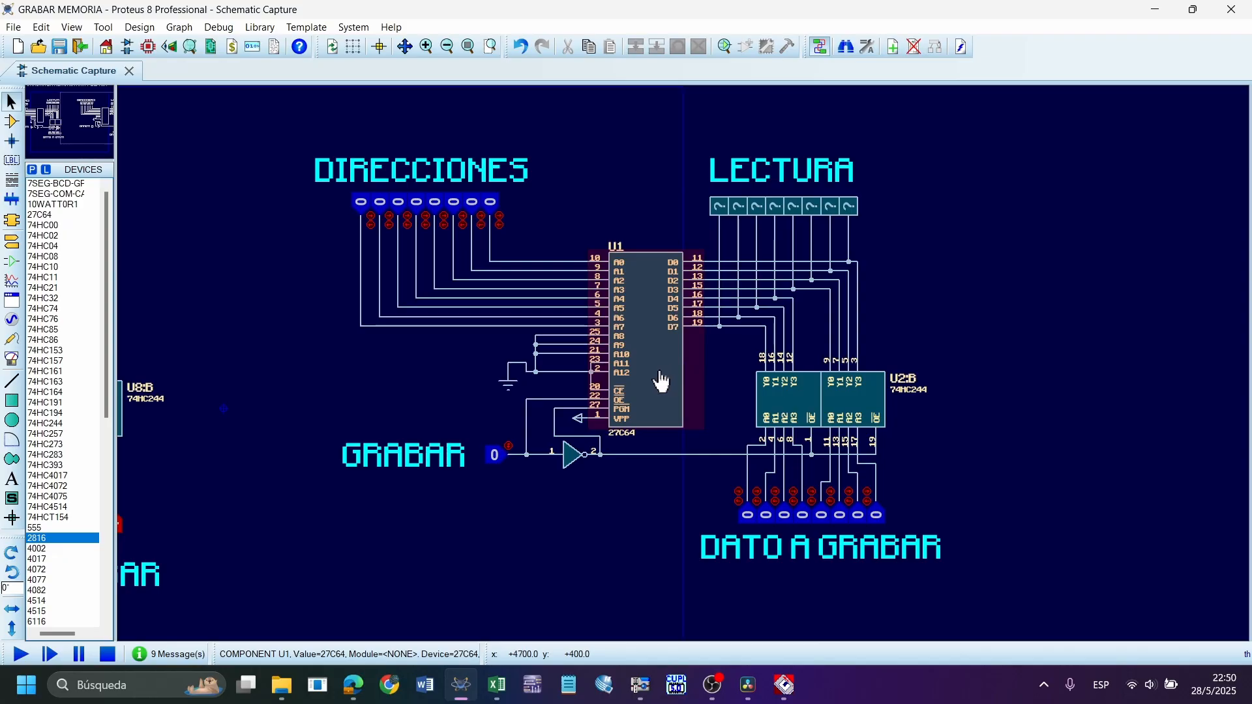
scroll(666, 360, "up", 1)
double_click(657, 334)
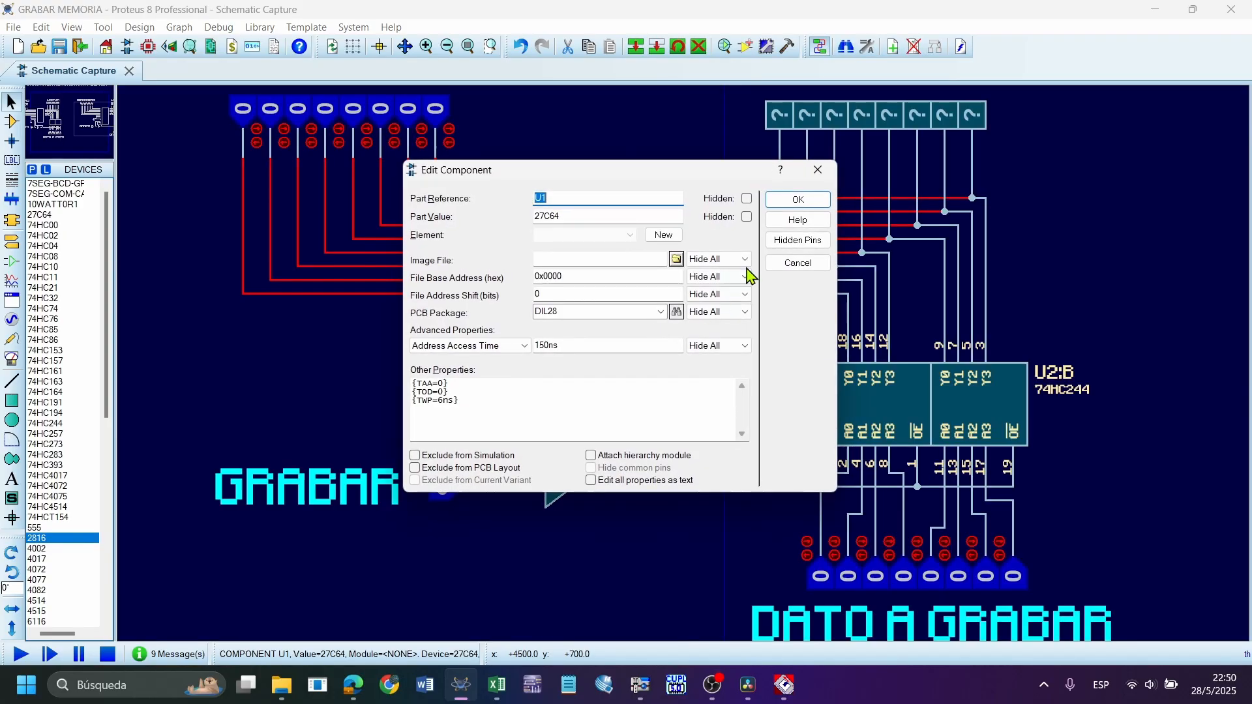
left_click(815, 182)
left_click(1050, 264)
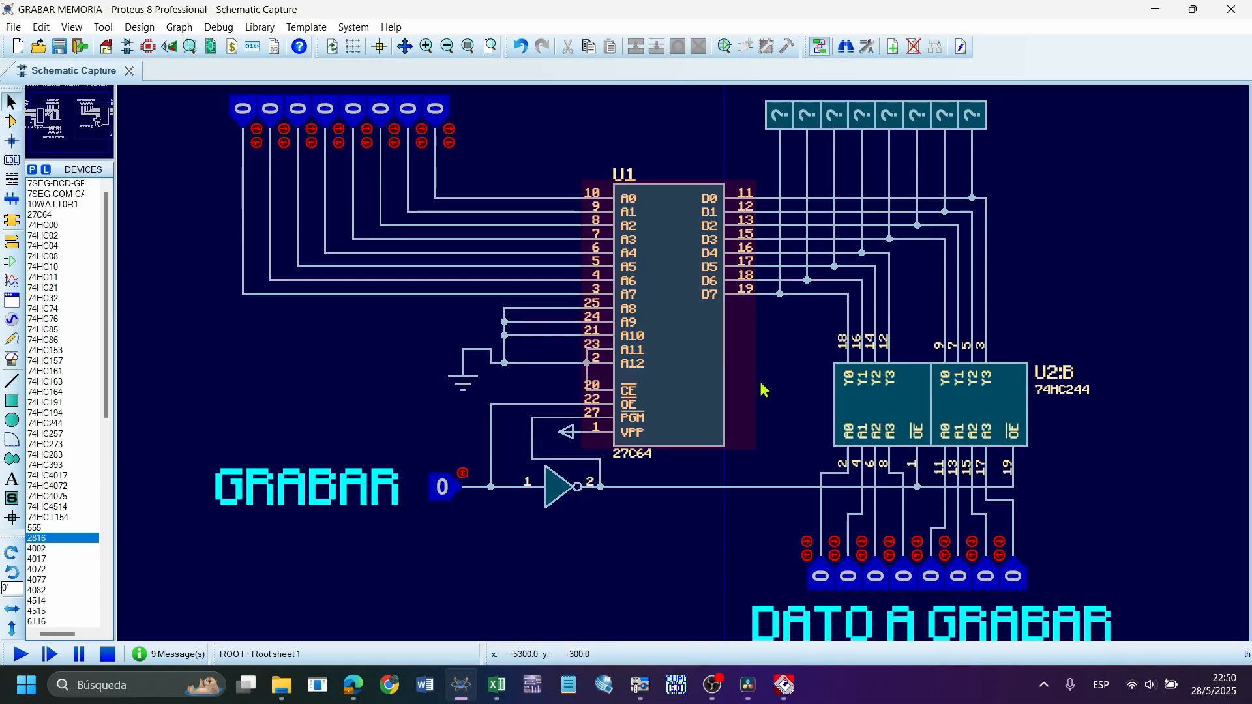
left_click_drag(656, 473, 605, 418)
left_click(764, 356)
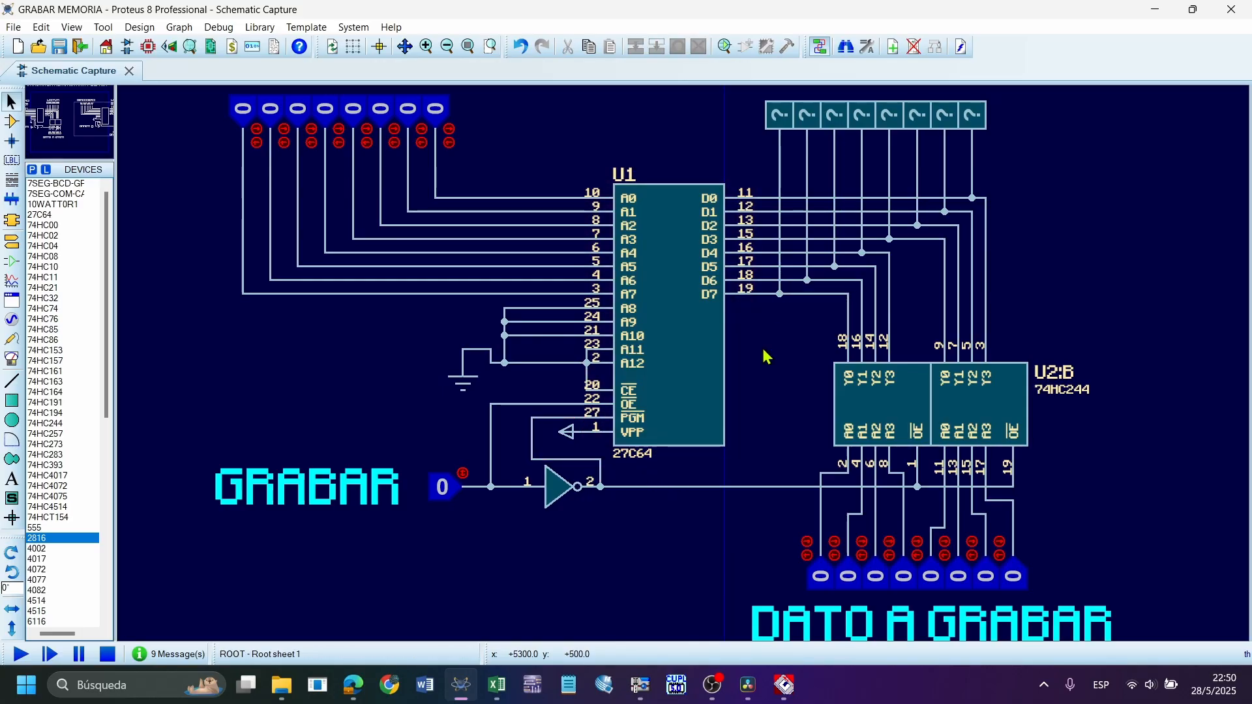
scroll(750, 359, "down", 2)
scroll(721, 364, "up", 1)
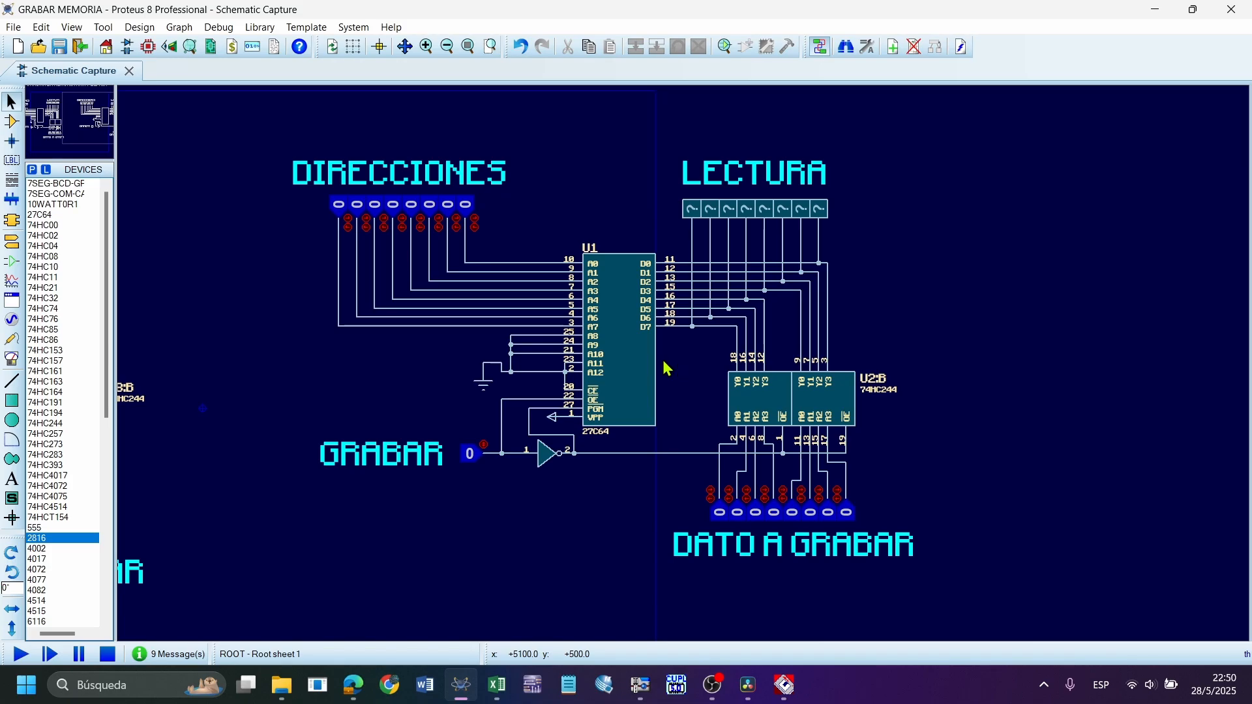
Switch to Max Loader's buffer editor, browse the MEMORIAS presentation through page 14 in the browser, and return to the Proteus schematic
left_click(783, 684)
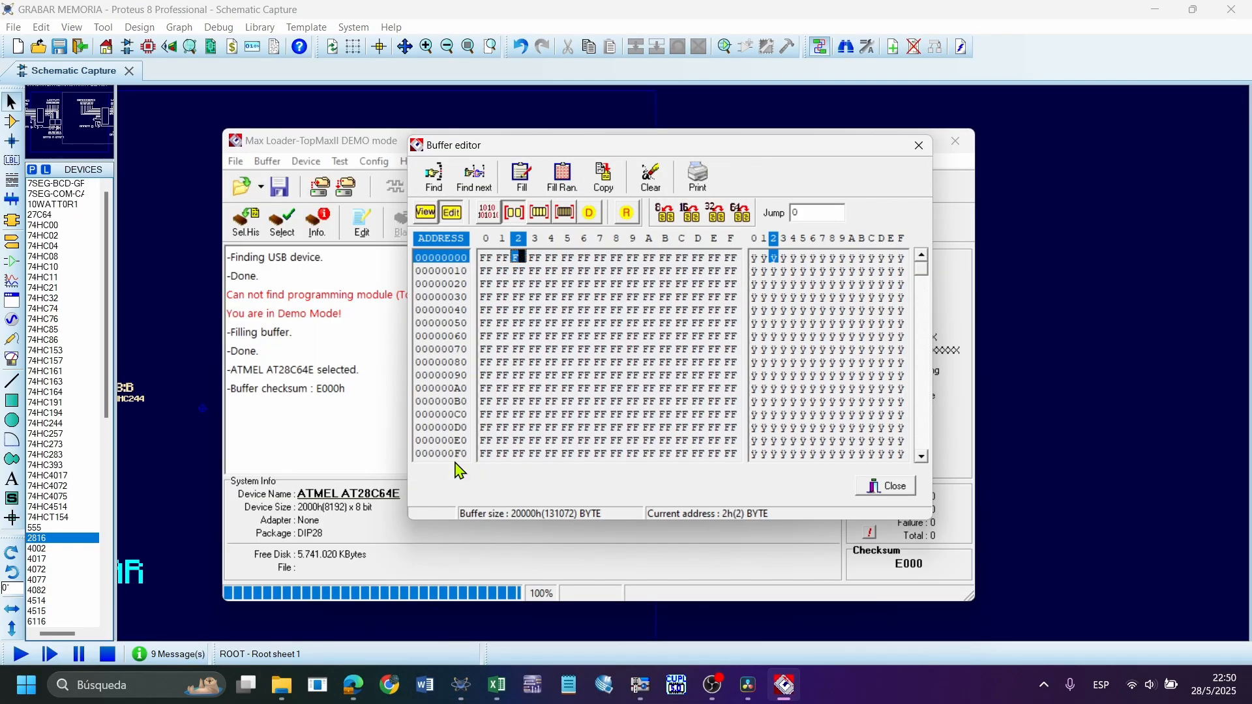
left_click(353, 684)
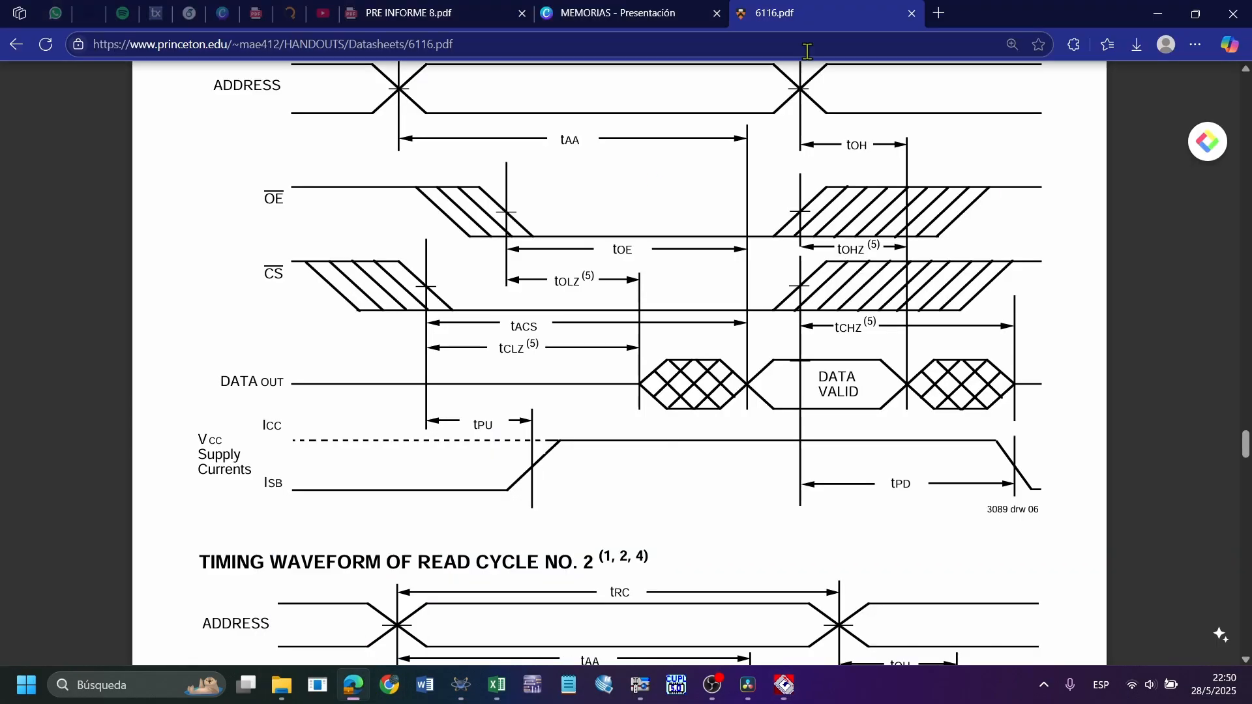
left_click(616, 13)
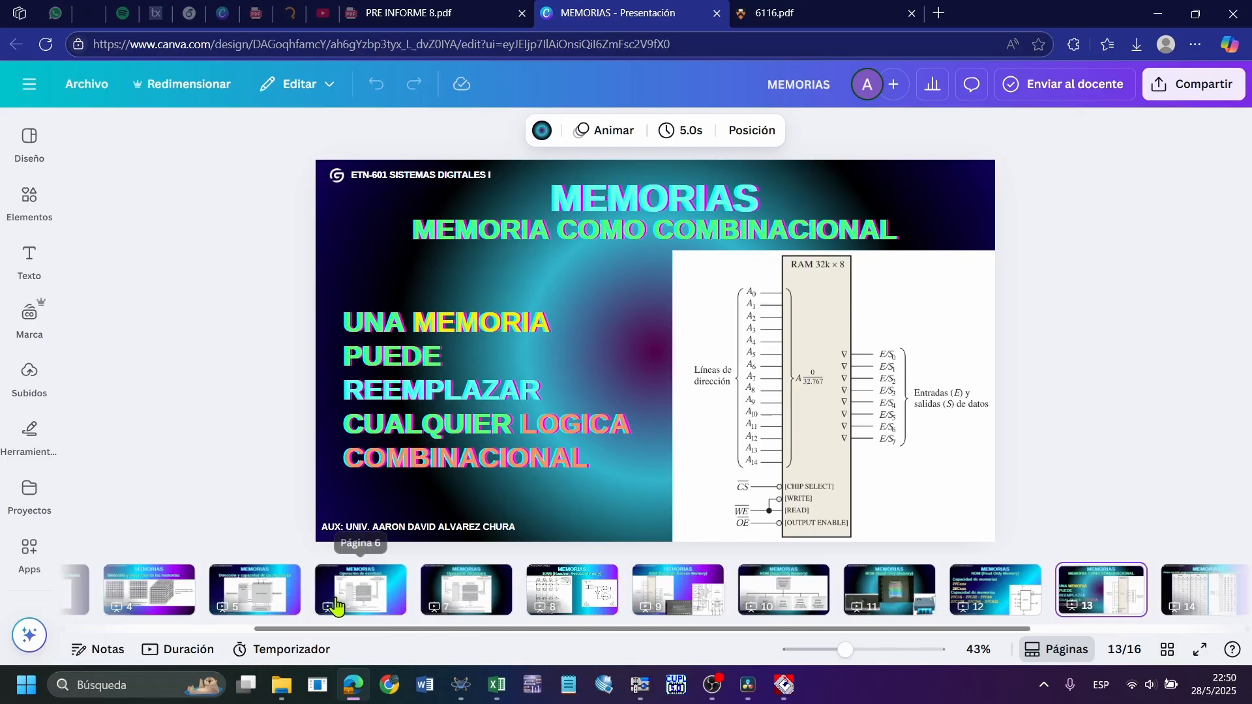
left_click(152, 608)
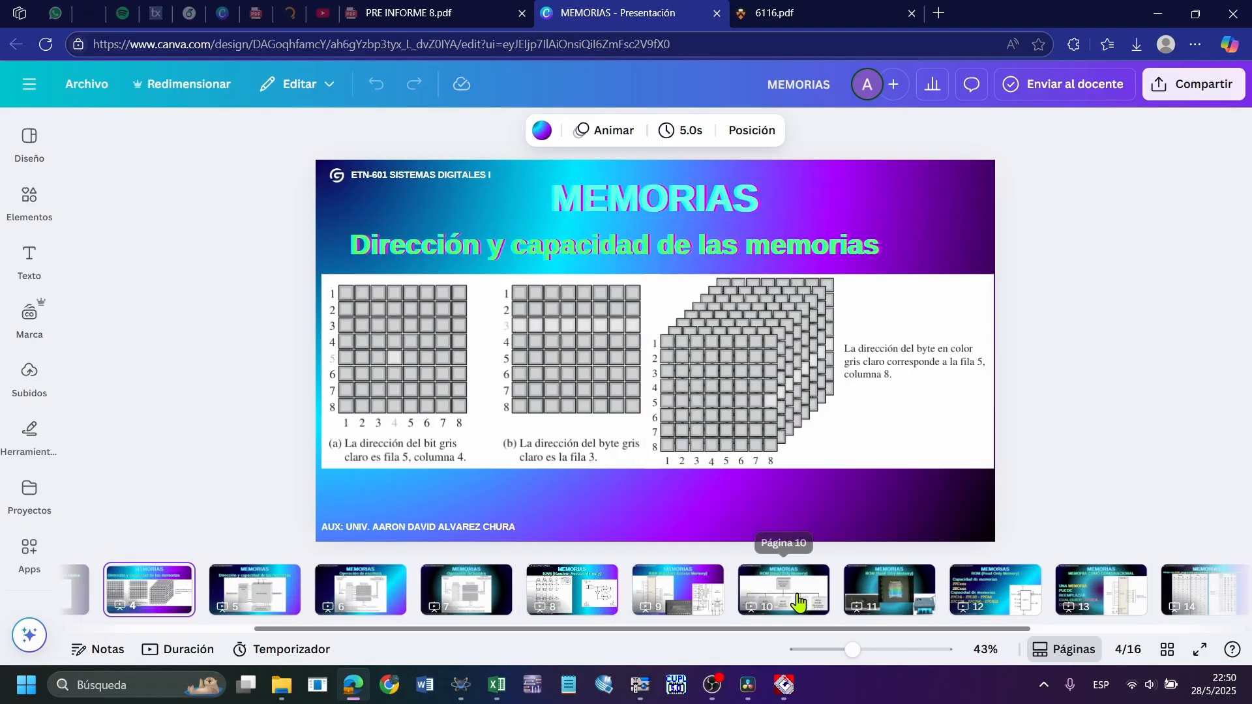
left_click(817, 606)
left_click(701, 595)
scroll(945, 590, "right", 5)
left_click(857, 580)
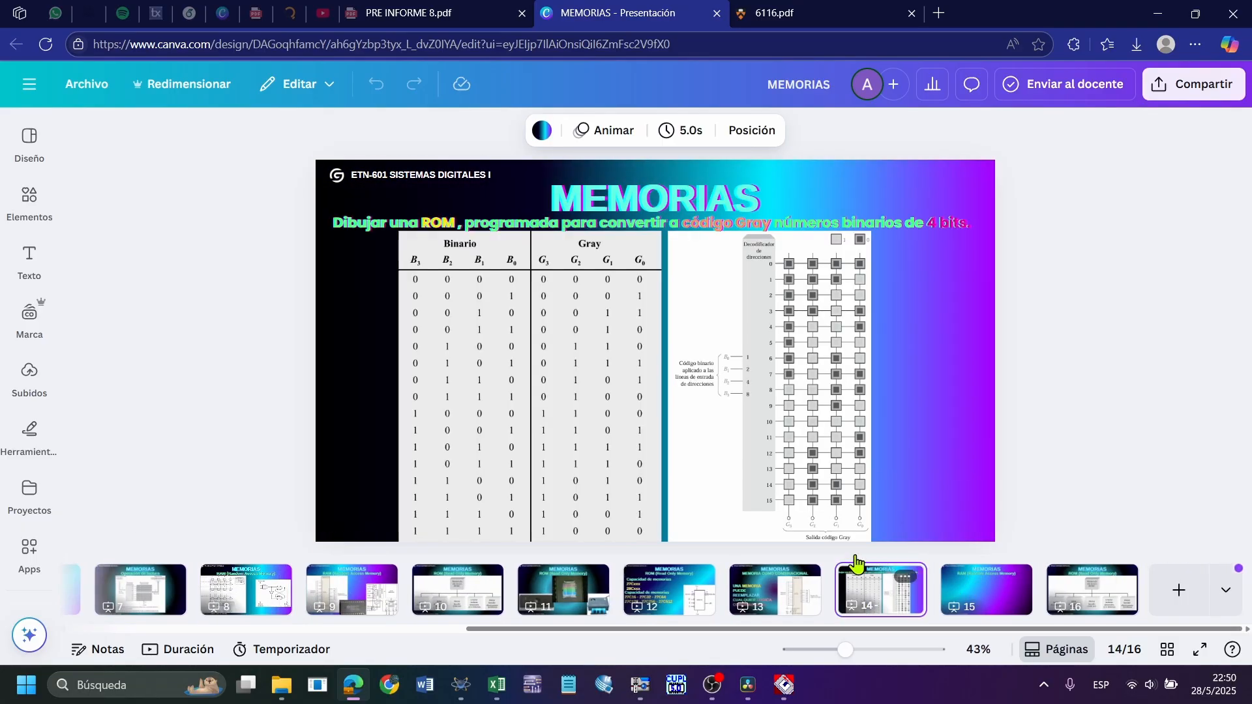
left_click(1158, 13)
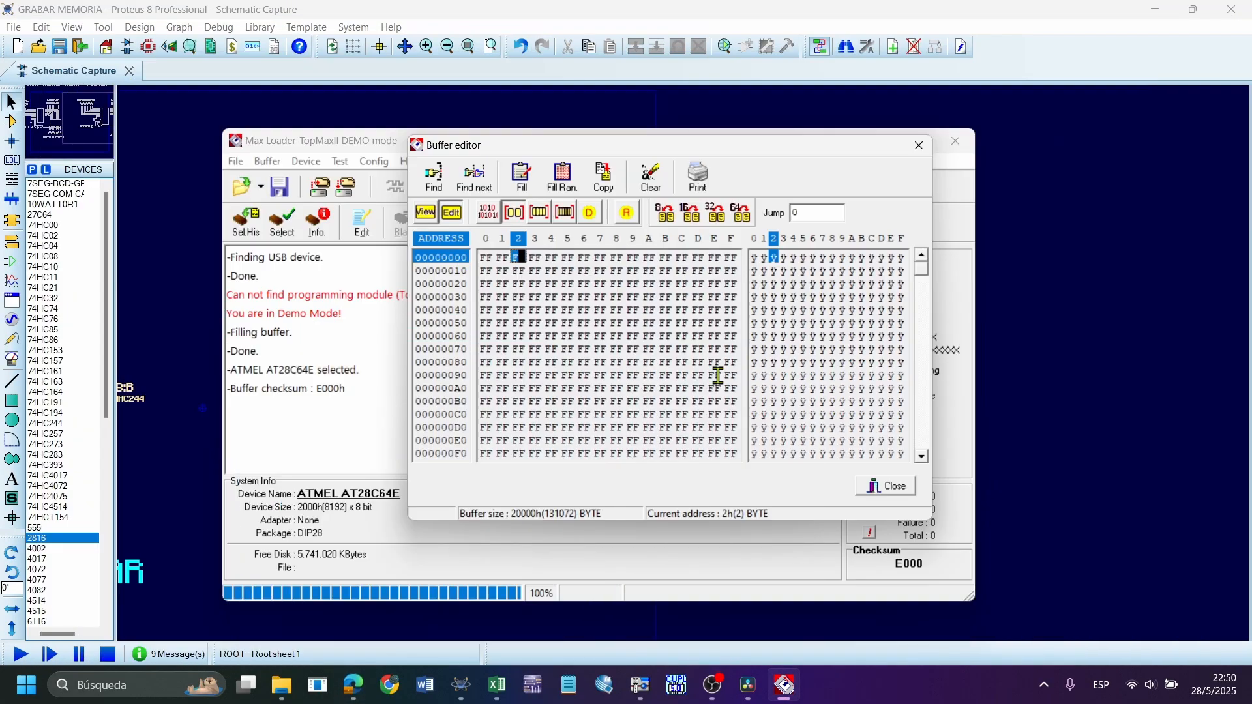
left_click(1023, 129)
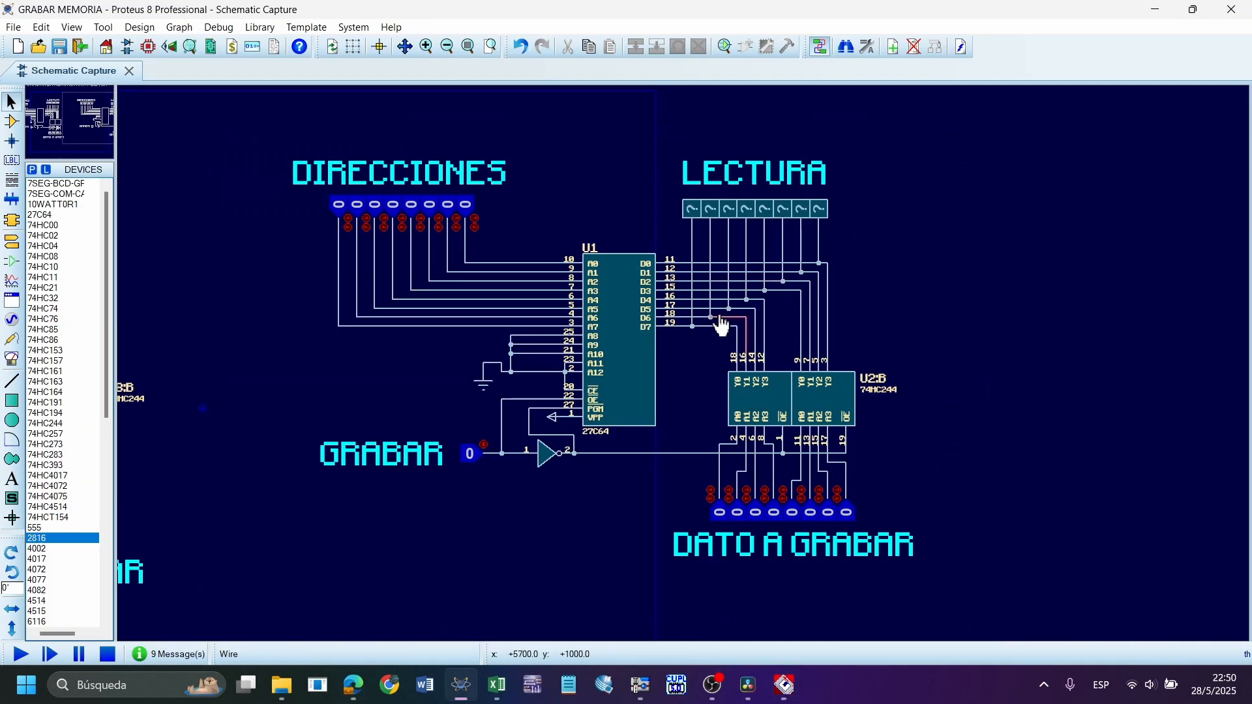
Examine the Image File option in U1's properties, select W27C512@DIP28 ALEATORIOS.BIN in the file browser, and cancel without loading it
scroll(727, 326, "up", 1)
double_click(684, 364)
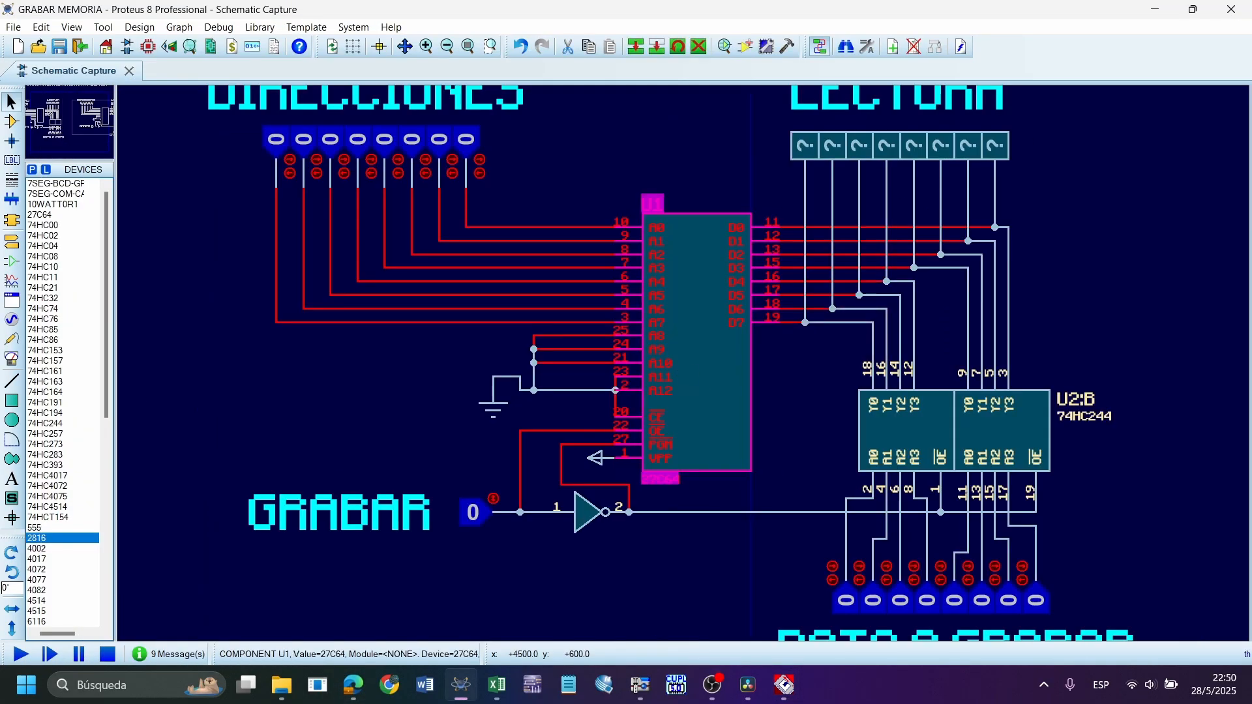
left_click(817, 170)
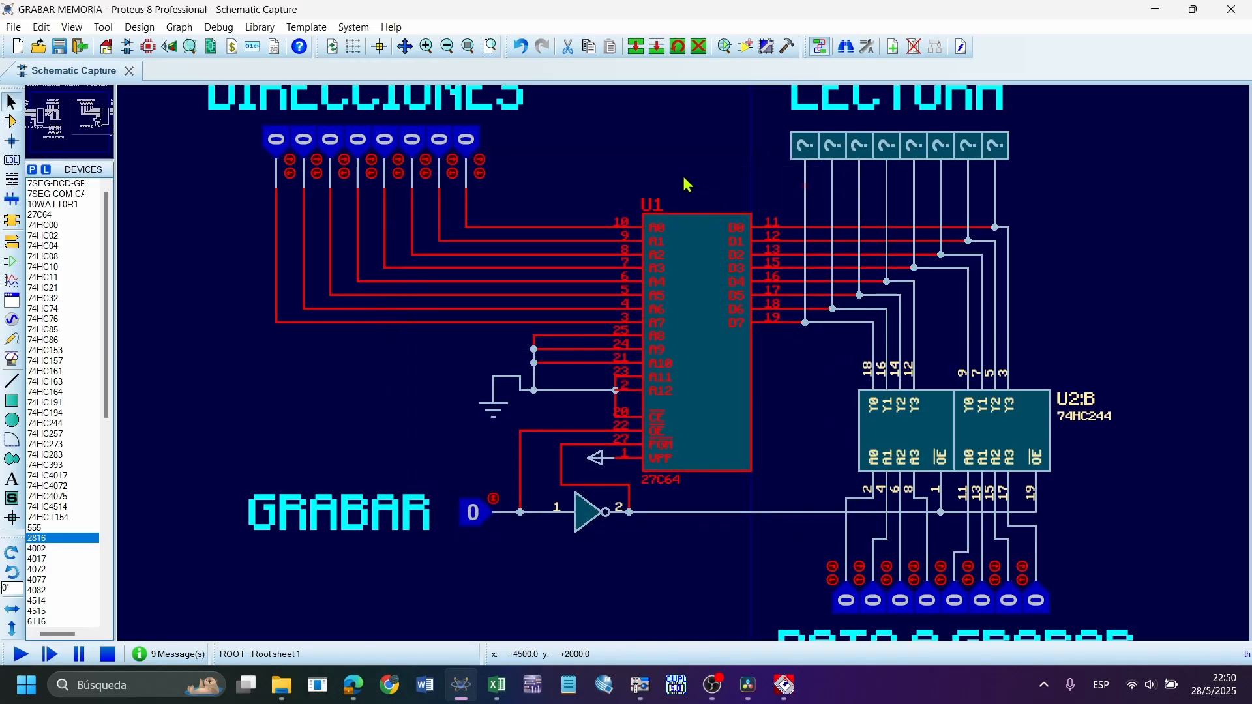
double_click(699, 321)
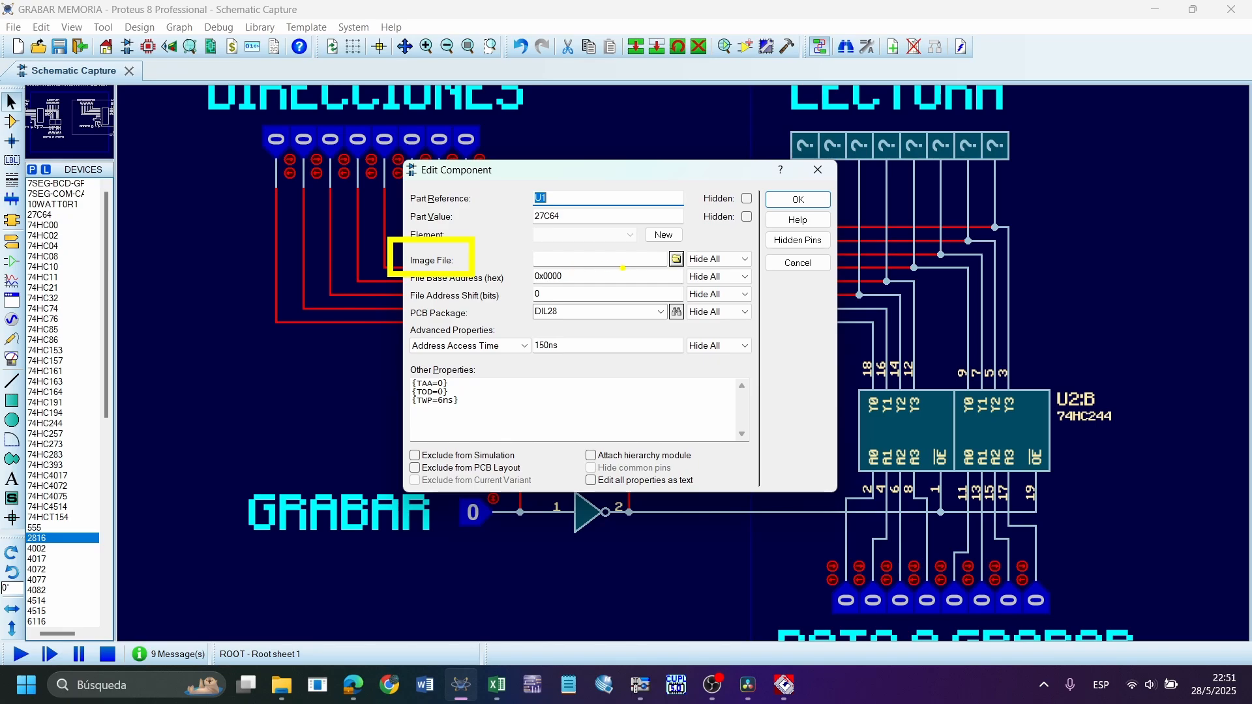
left_click(676, 259)
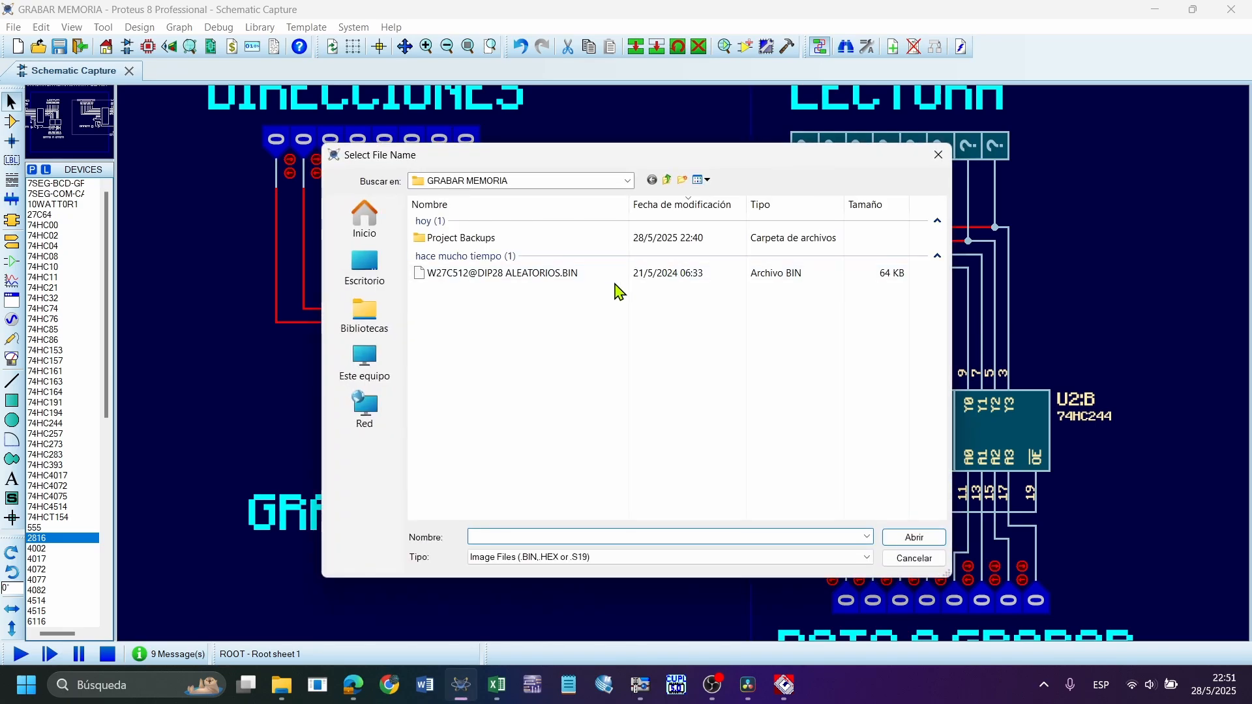
left_click(566, 276)
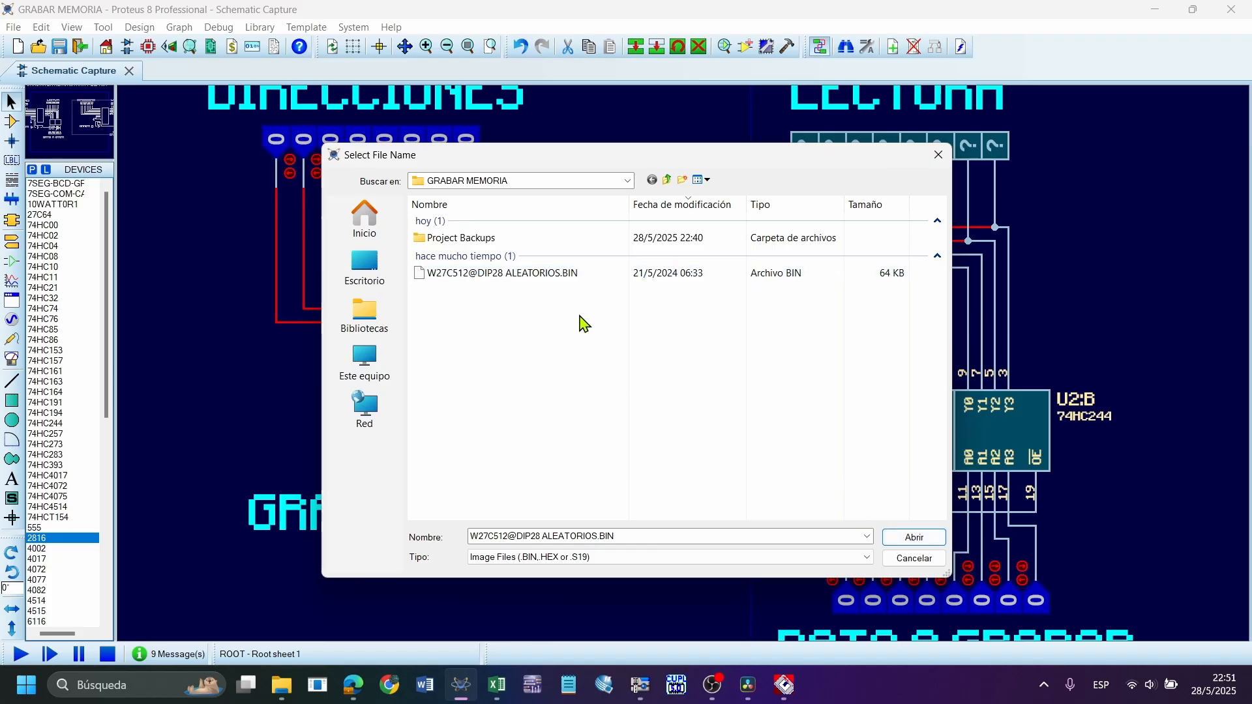
left_click(927, 556)
left_click(819, 165)
double_click(651, 206)
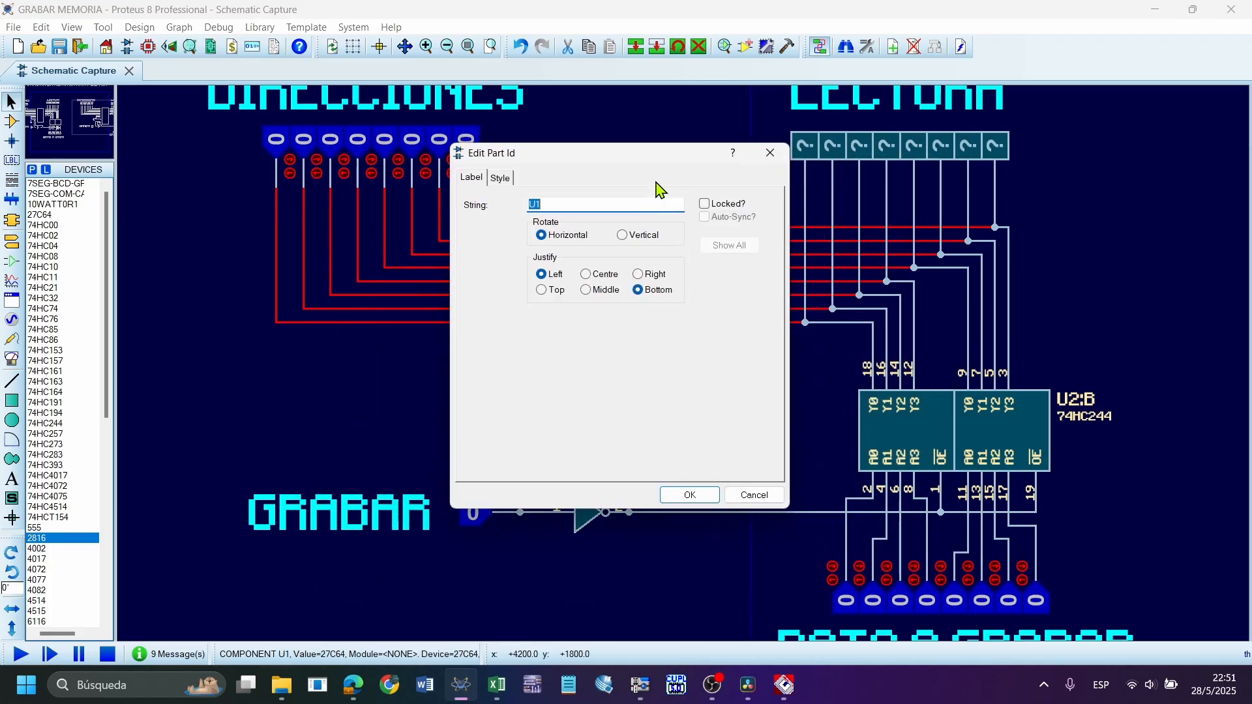
left_click(769, 157)
Run the simulation, highlight the 27C64 circuit, pause to check for memory contents, and stop the simulation
scroll(678, 257, "down", 1)
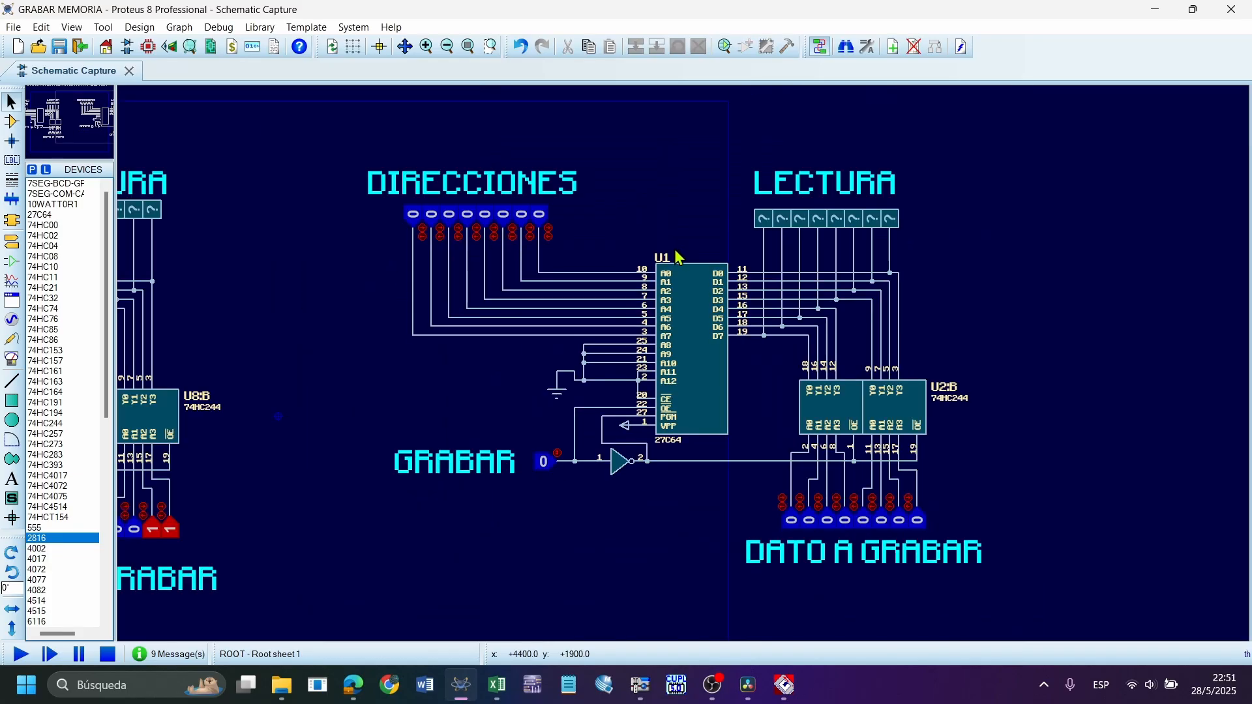
left_click(21, 655)
left_click_drag(339, 153, 1076, 598)
left_click(1187, 353)
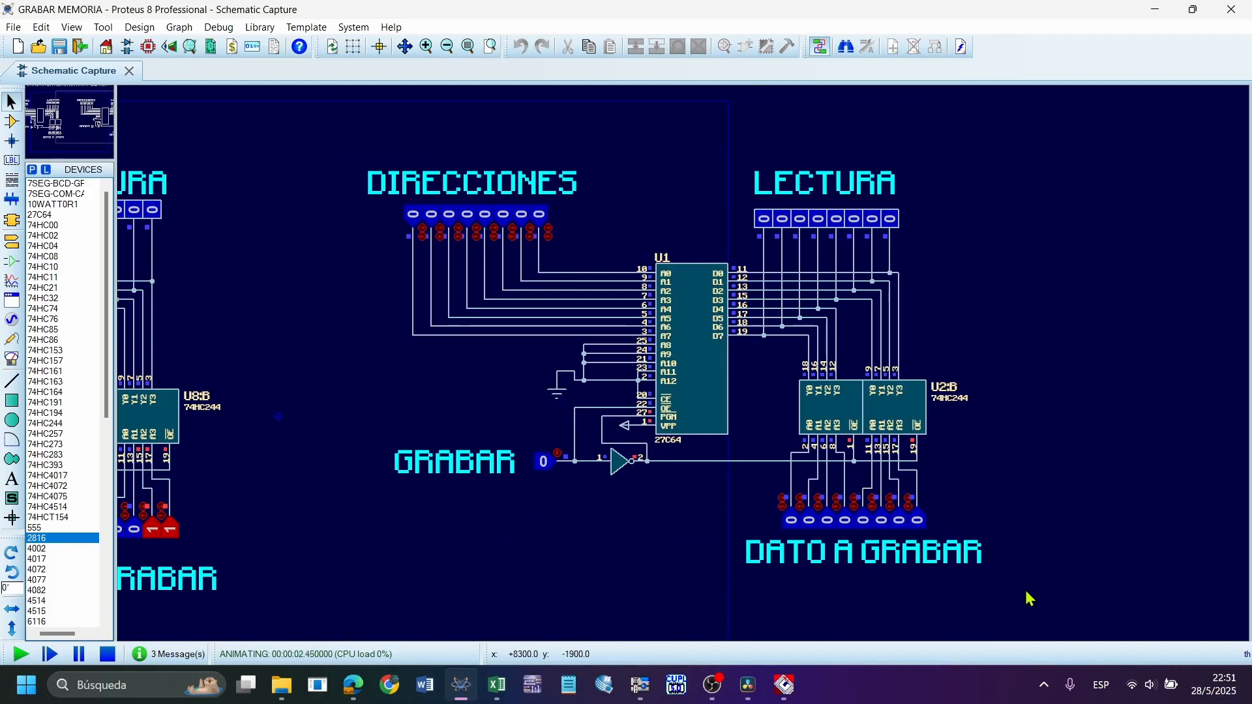
left_click_drag(1050, 600, 260, 112)
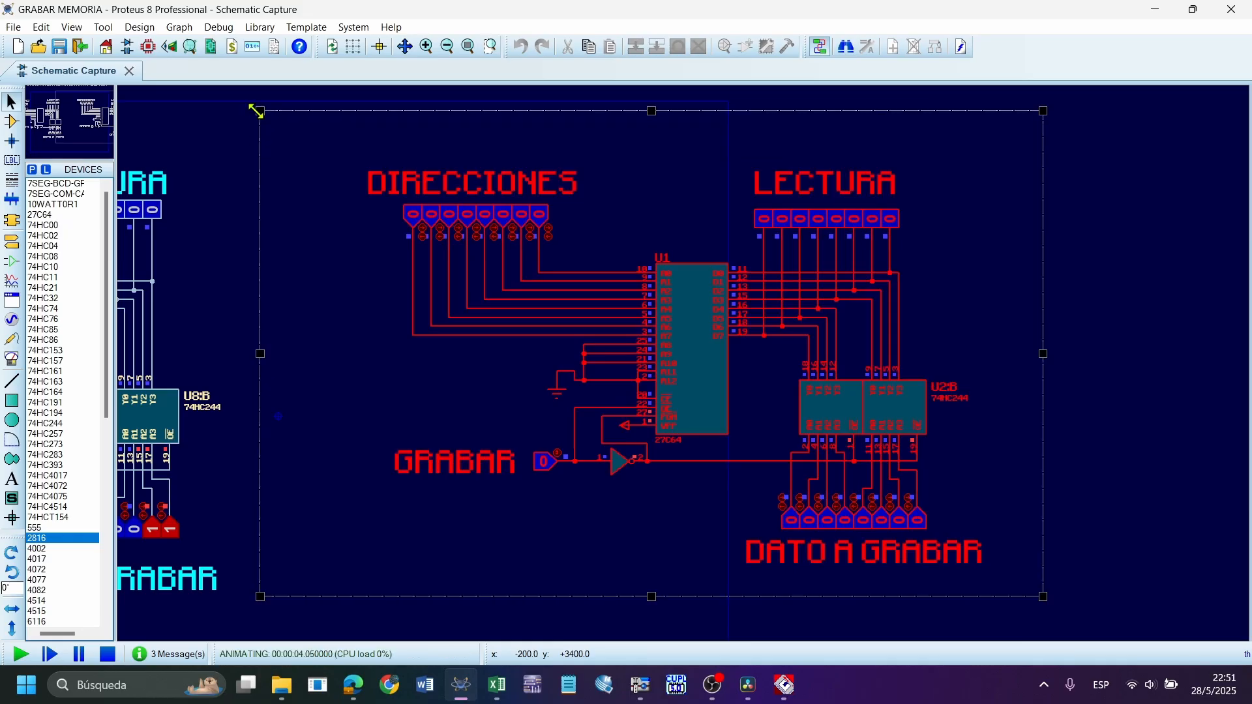
left_click(241, 200)
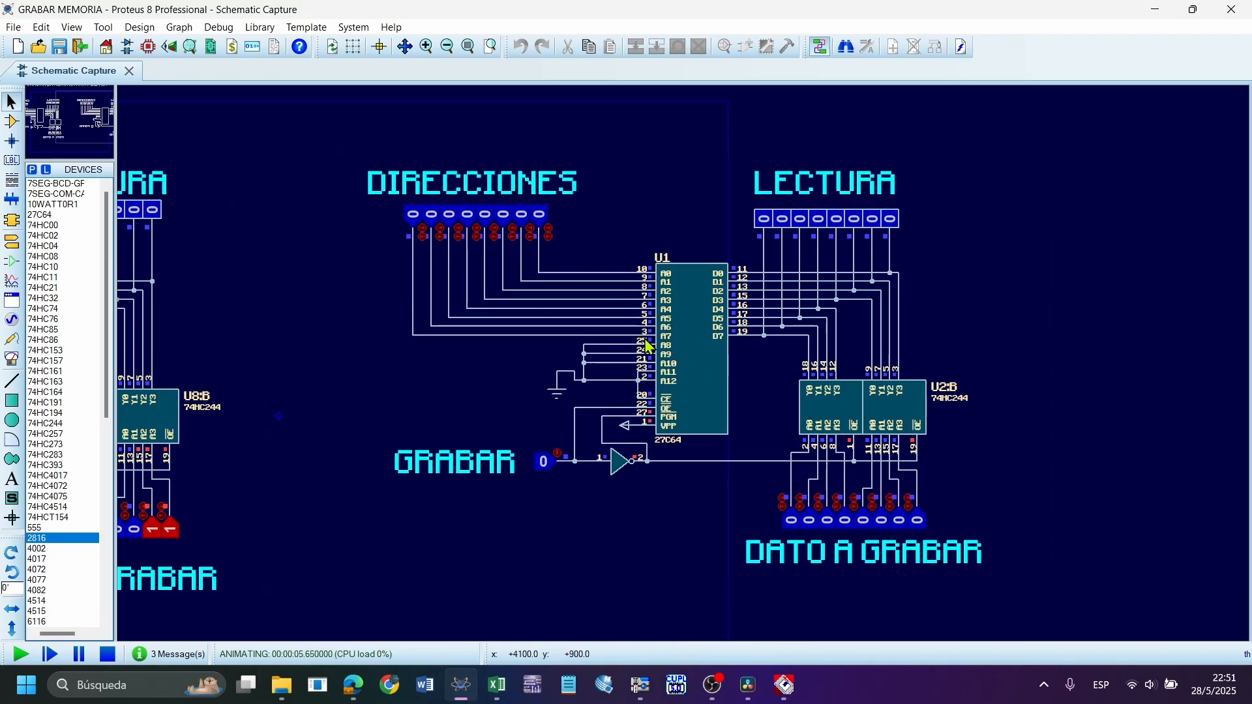
left_click(620, 452)
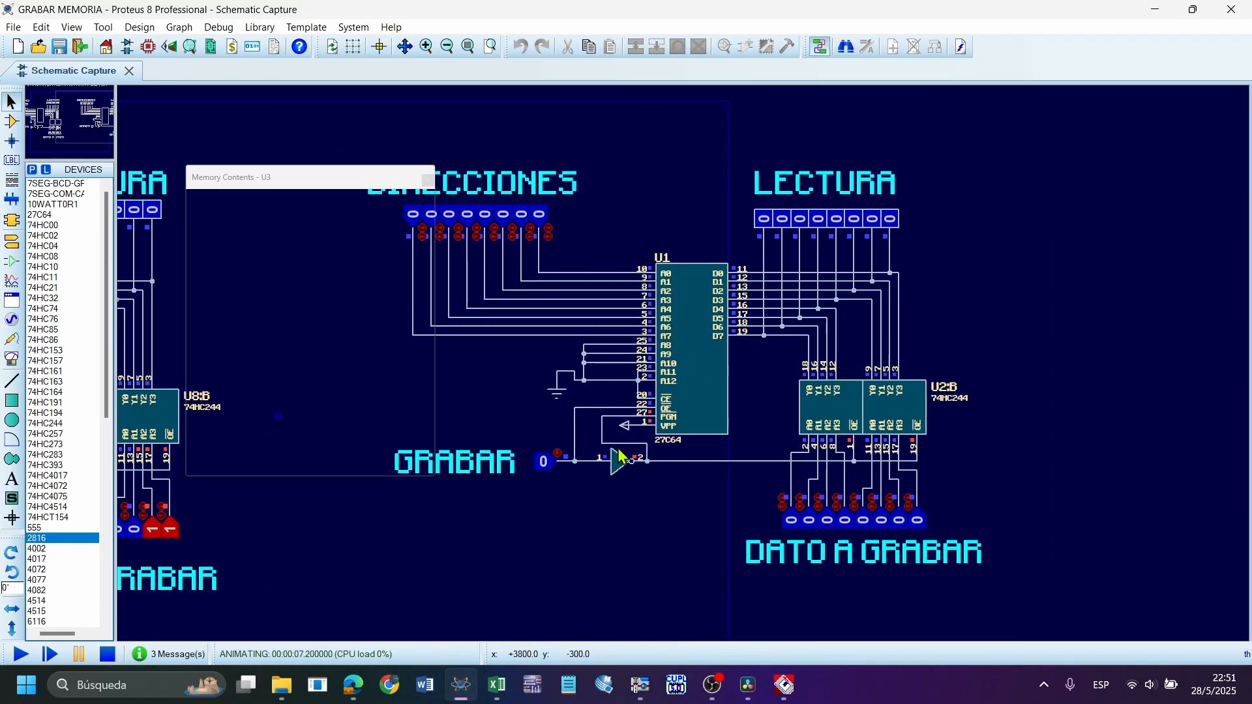
left_click(108, 654)
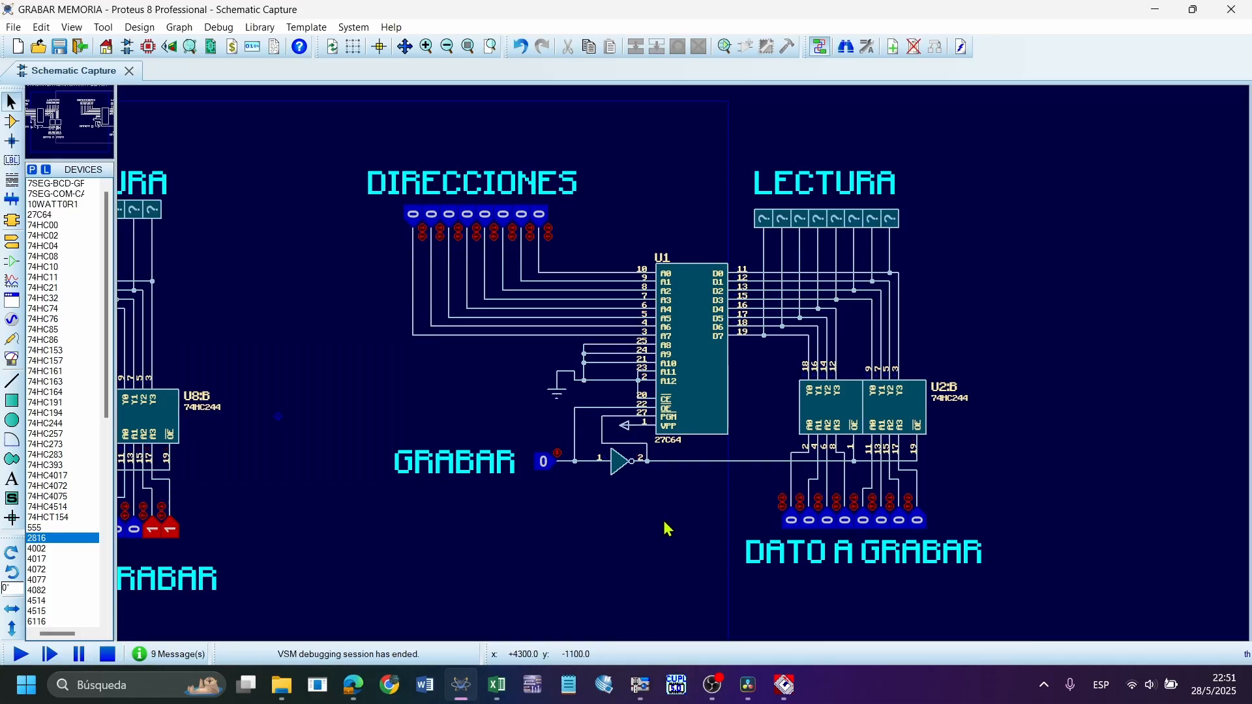
Examine the 27C64 control wiring, from the GRABAR input and its inverter to OE, PGM and the 74HC244 buffer U2
scroll(665, 525, "up", 2)
scroll(789, 375, "down", 1)
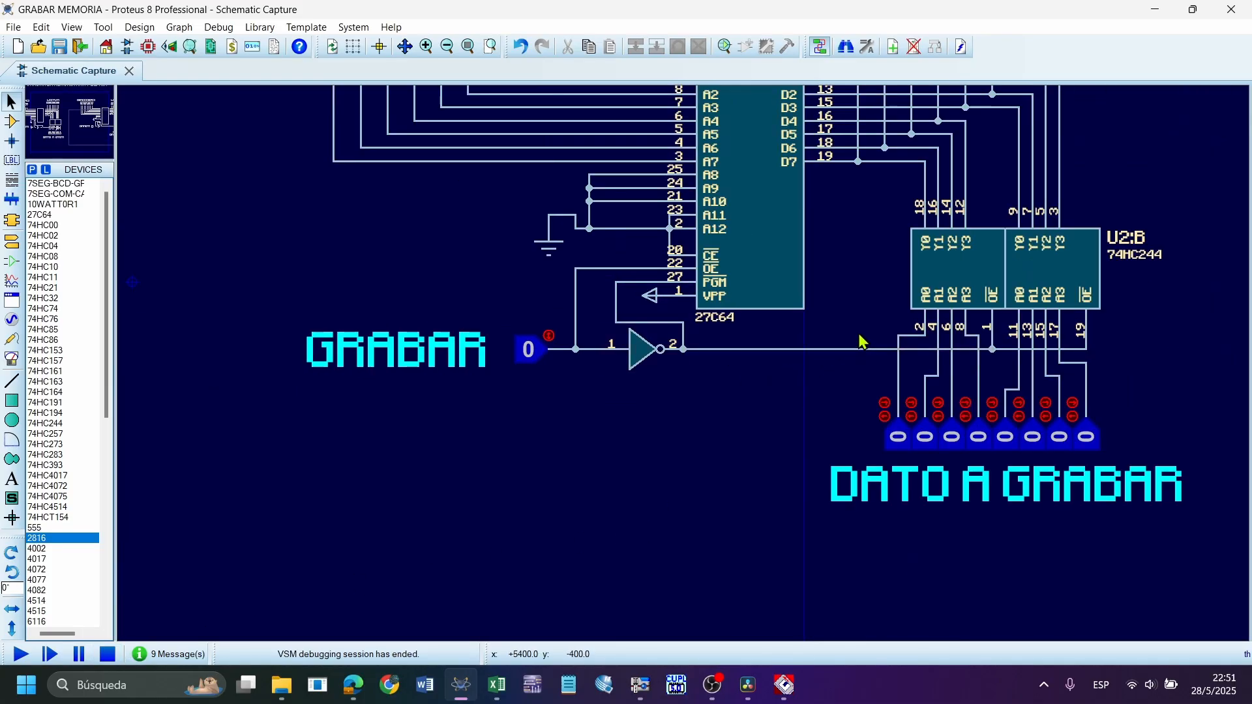
left_click(652, 368)
scroll(648, 336, "up", 1)
left_click_drag(351, 363, 573, 517)
left_click(696, 232)
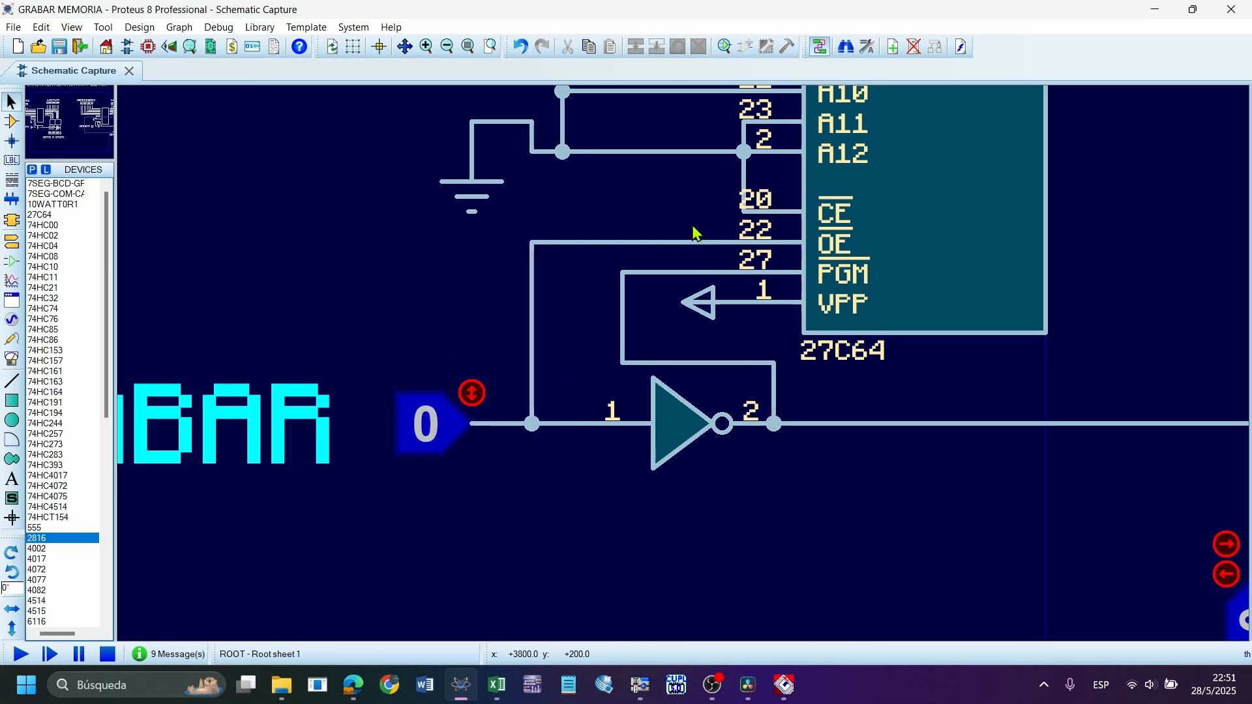
left_click(751, 410)
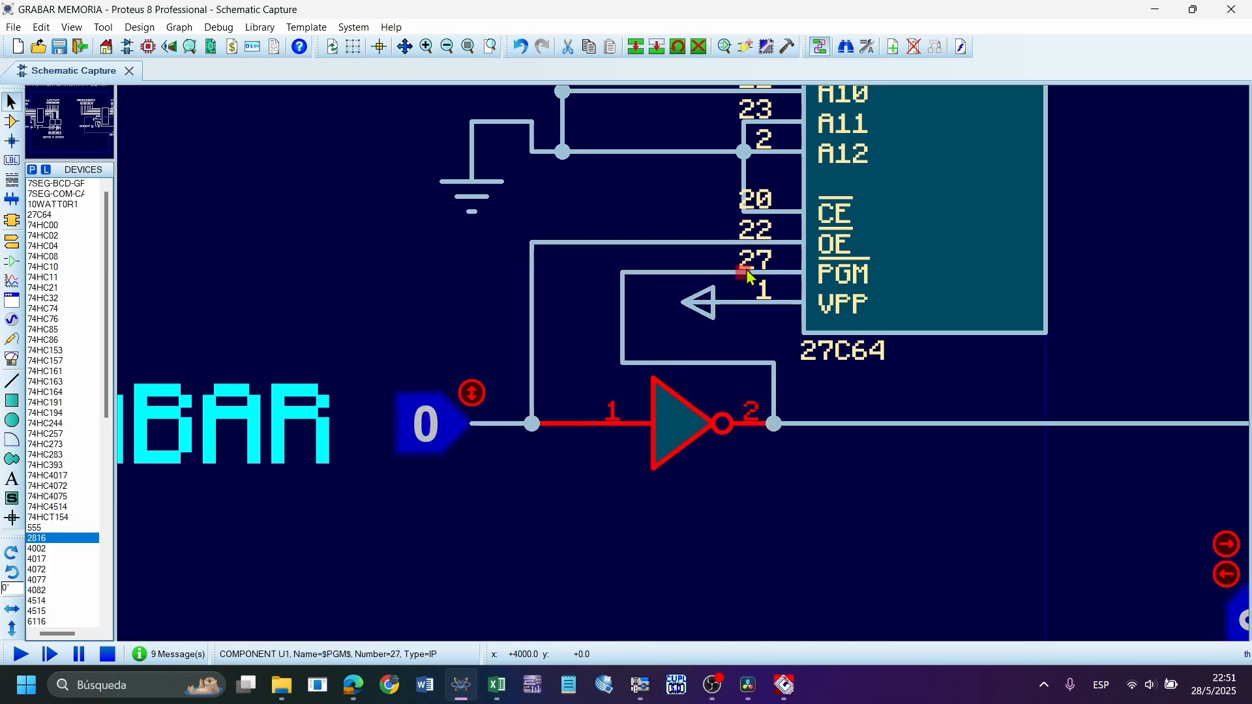
left_click(707, 281)
scroll(791, 355, "down", 2)
scroll(682, 366, "up", 3)
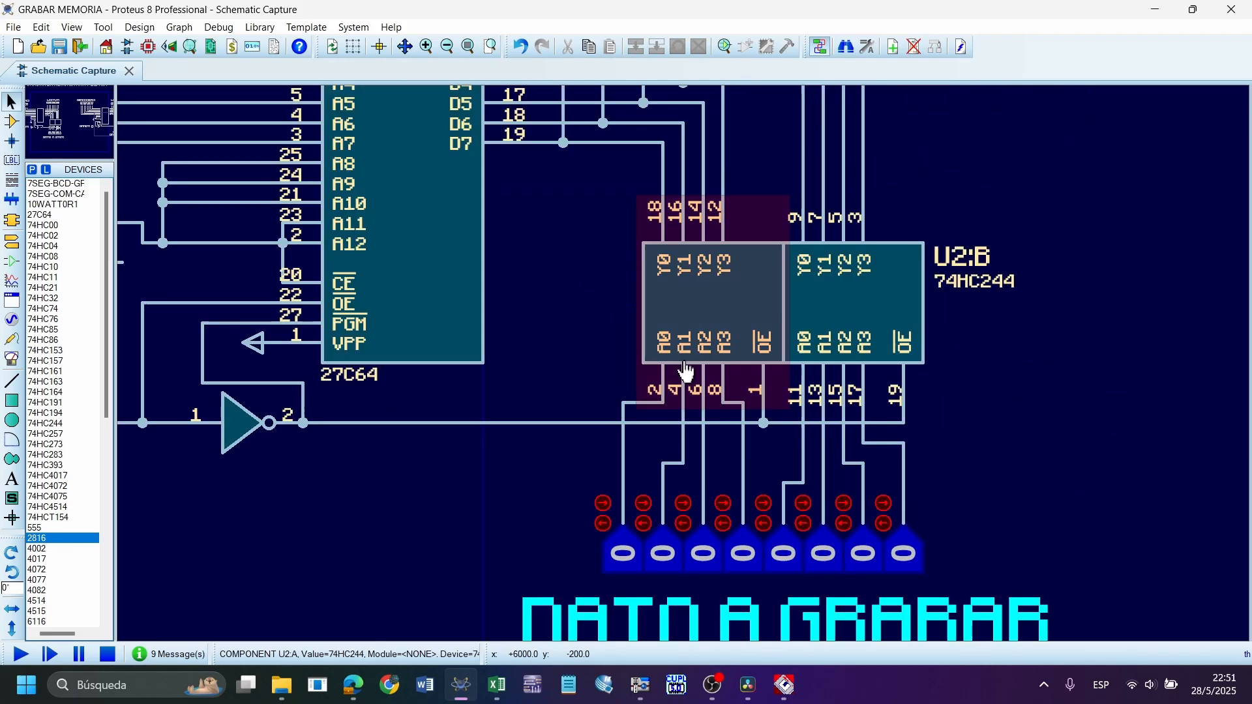
Inspect the junction that ties both output-enable pins of the 74HC244 buffer to the inverter output in the 27C64 circuit
left_click(815, 452)
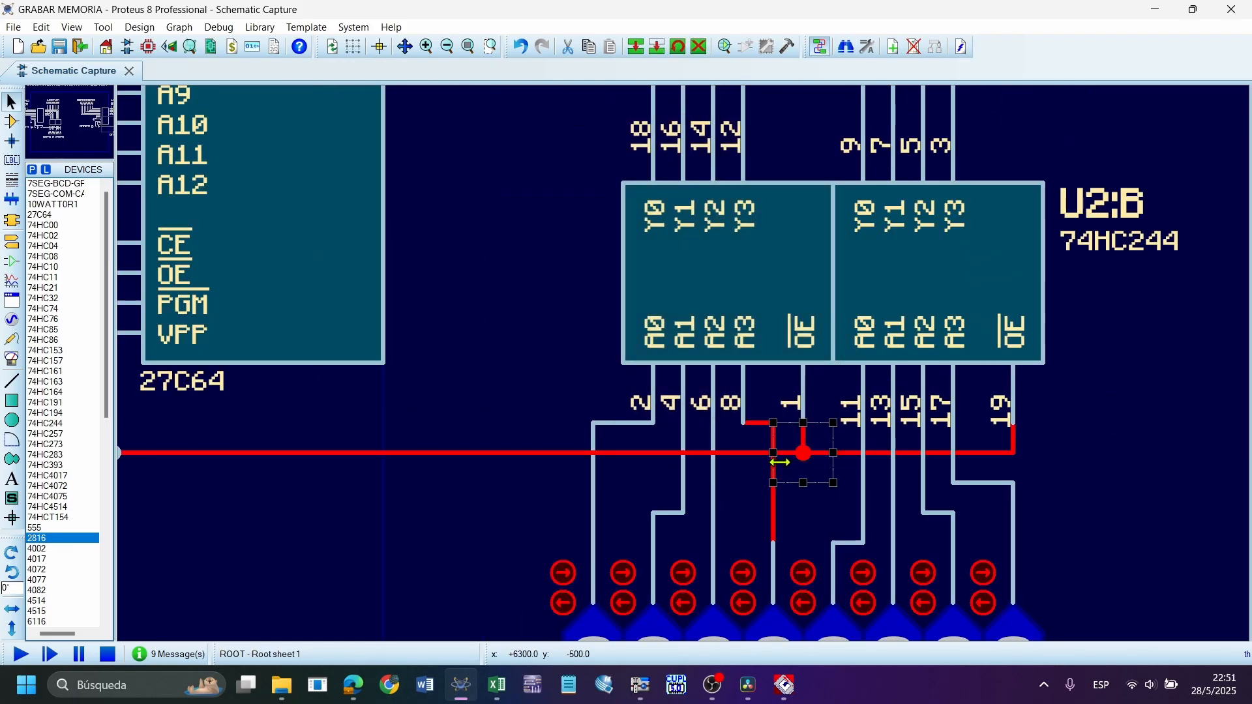
scroll(815, 452, "down", 3)
scroll(534, 306, "up", 1)
left_click(399, 467)
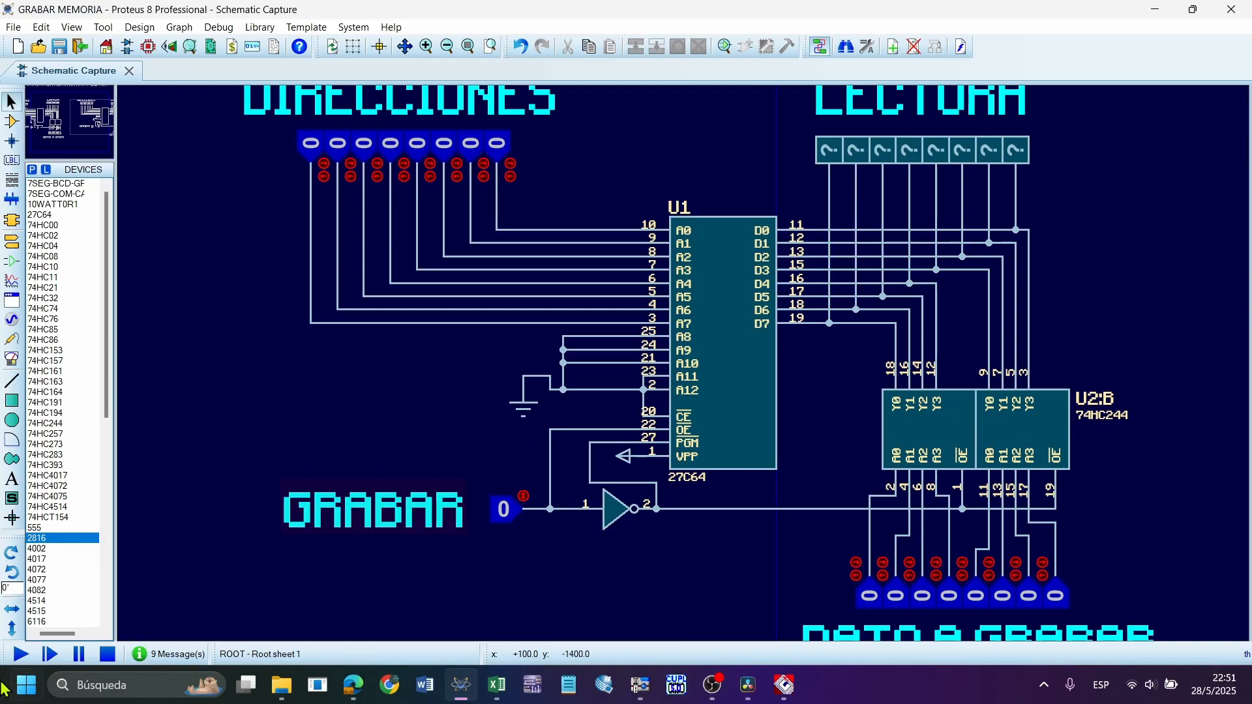
Run the simulation, pause it, and close the Memory Contents window of U3
left_click(20, 654)
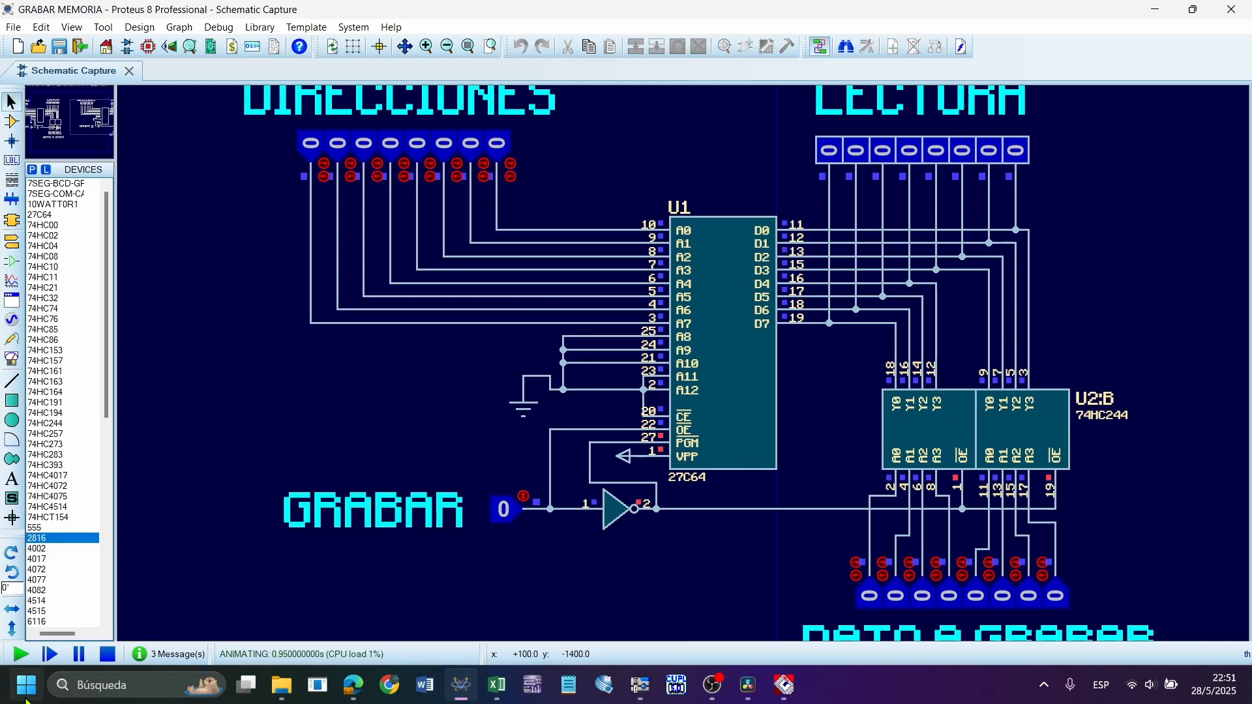
left_click(79, 654)
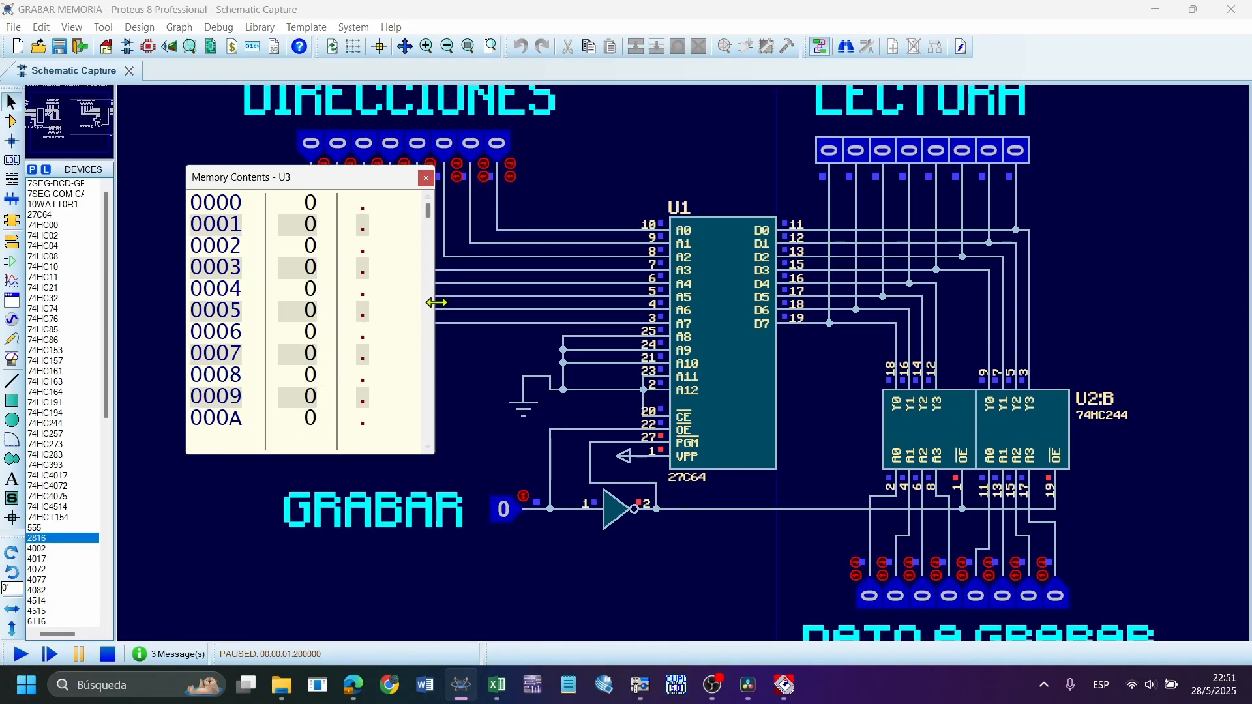
left_click_drag(435, 302, 417, 262)
left_click(412, 179)
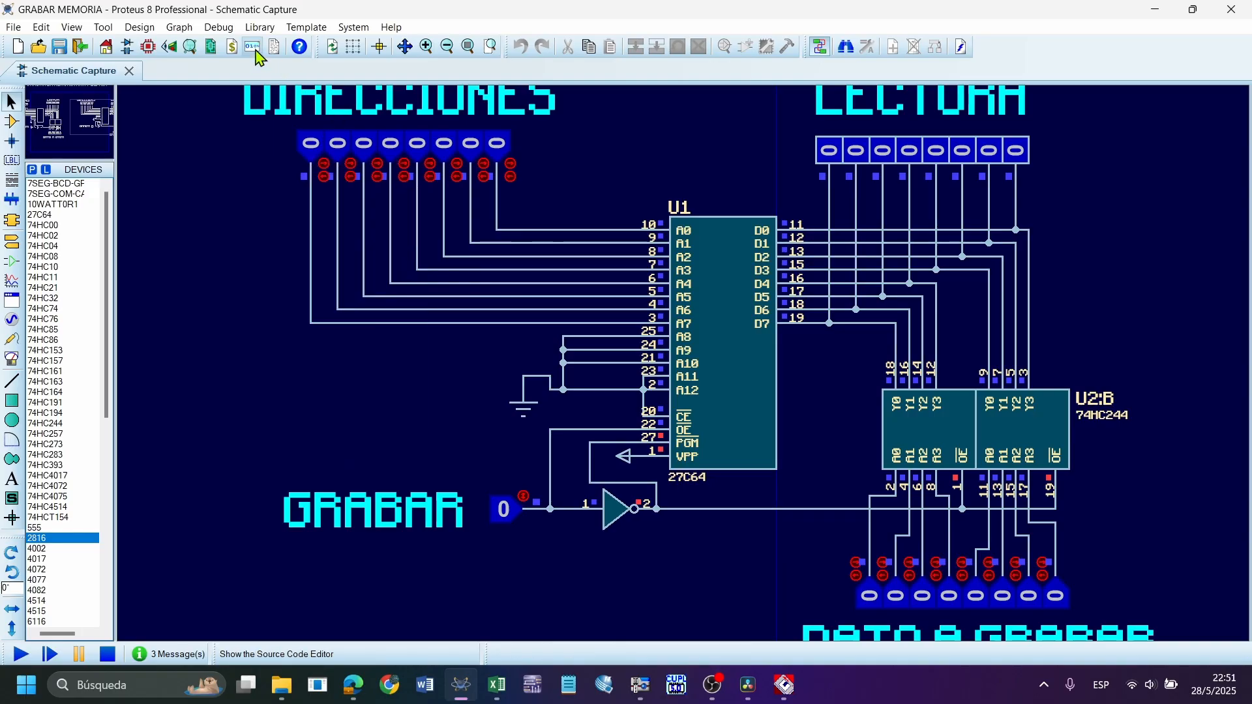
View the memory contents of U1, highlight its stored bytes, and stop the simulation
left_click(219, 26)
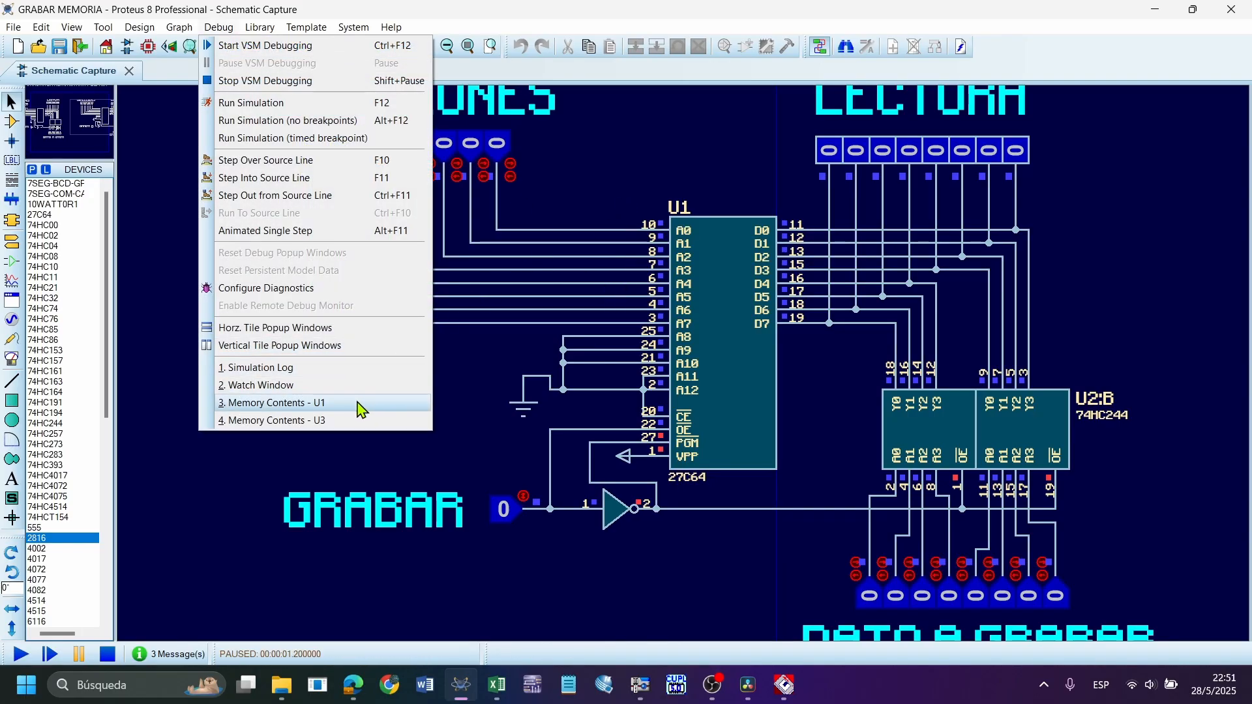
left_click(360, 410)
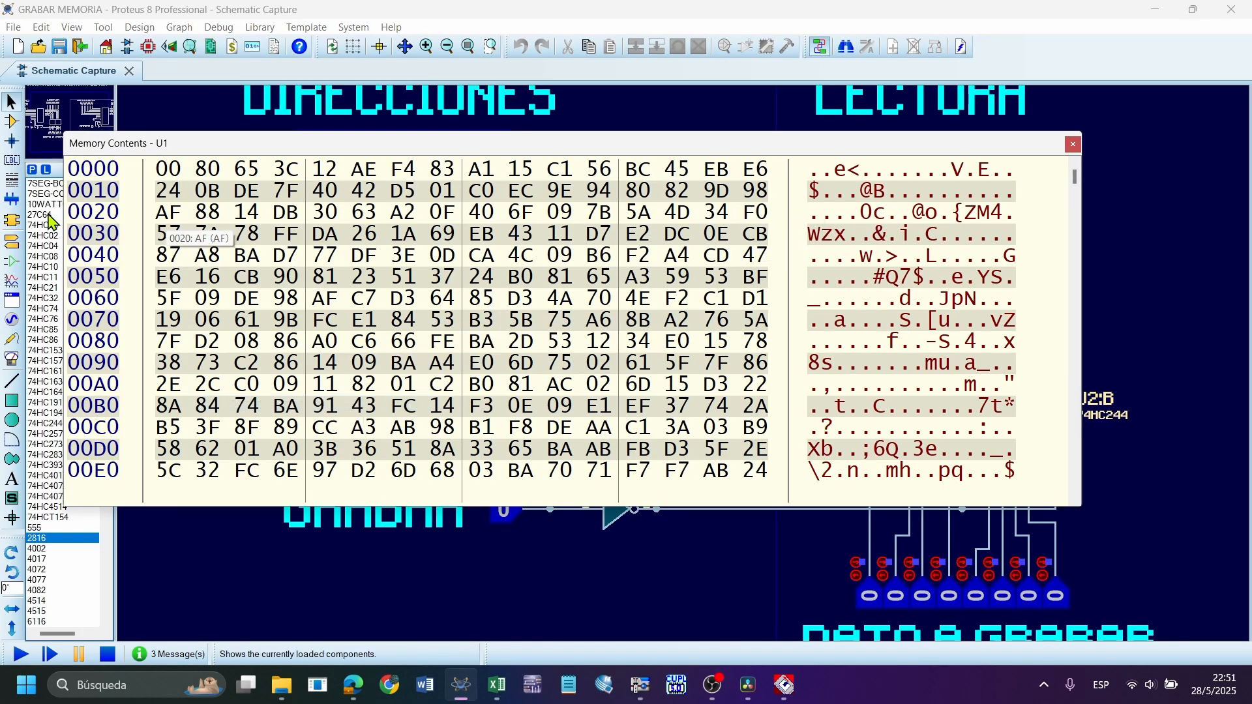
left_click_drag(171, 171, 757, 427)
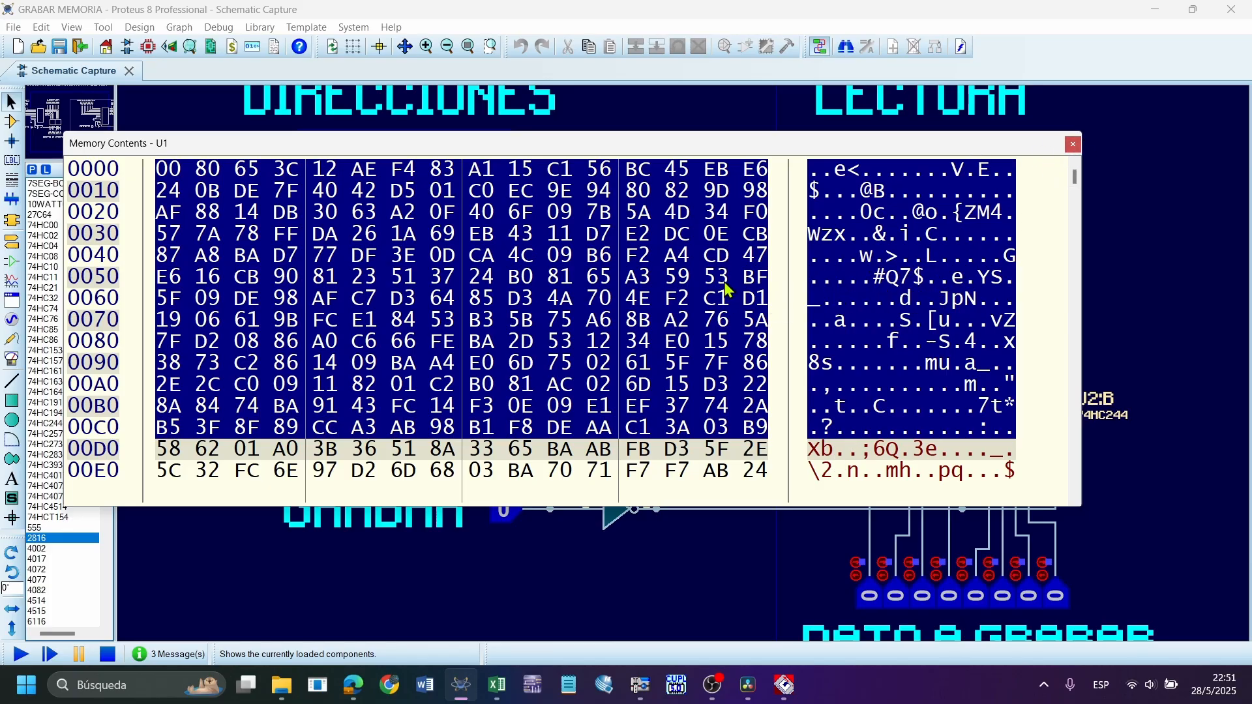
key("Escape")
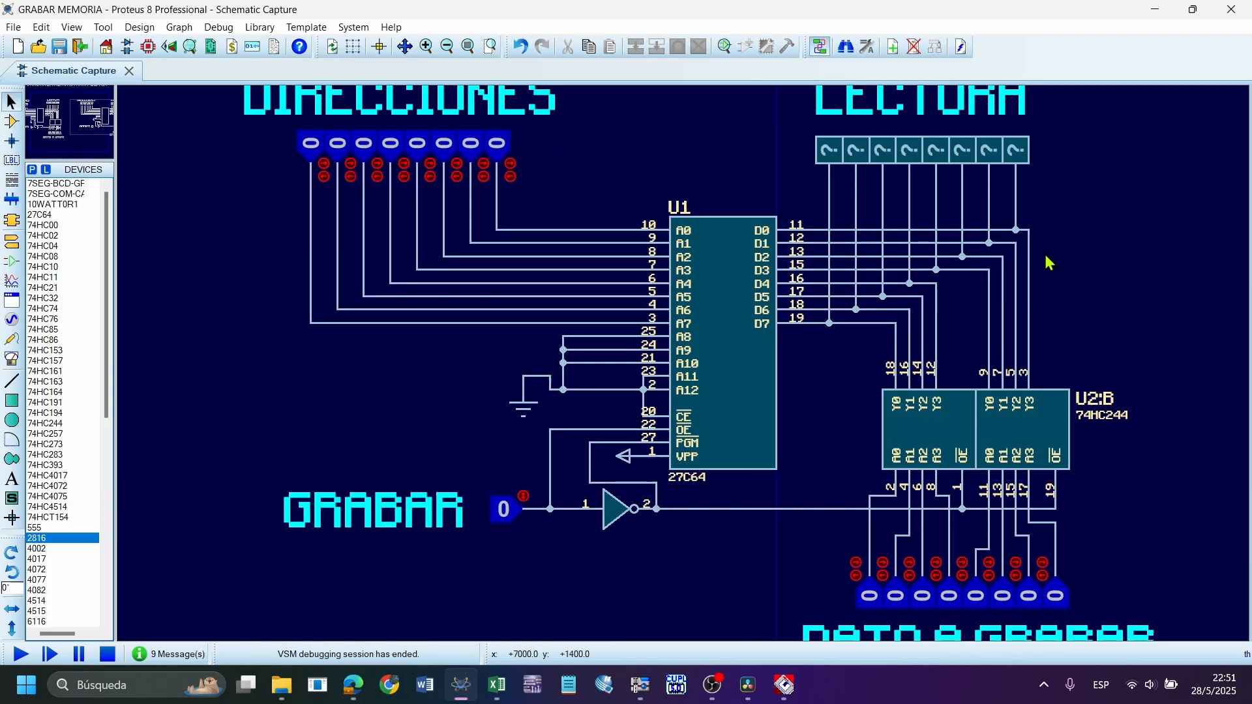
Check the Image File setting in U1's component properties and close them without changes
double_click(704, 331)
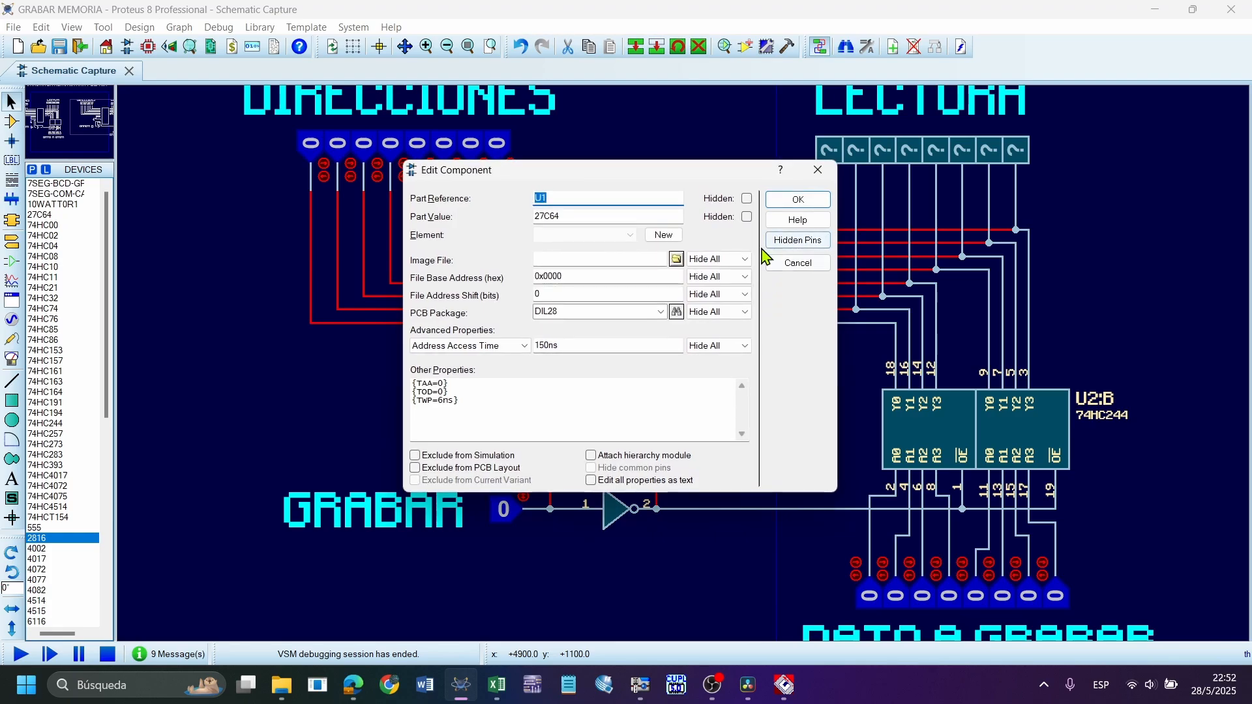
left_click(798, 199)
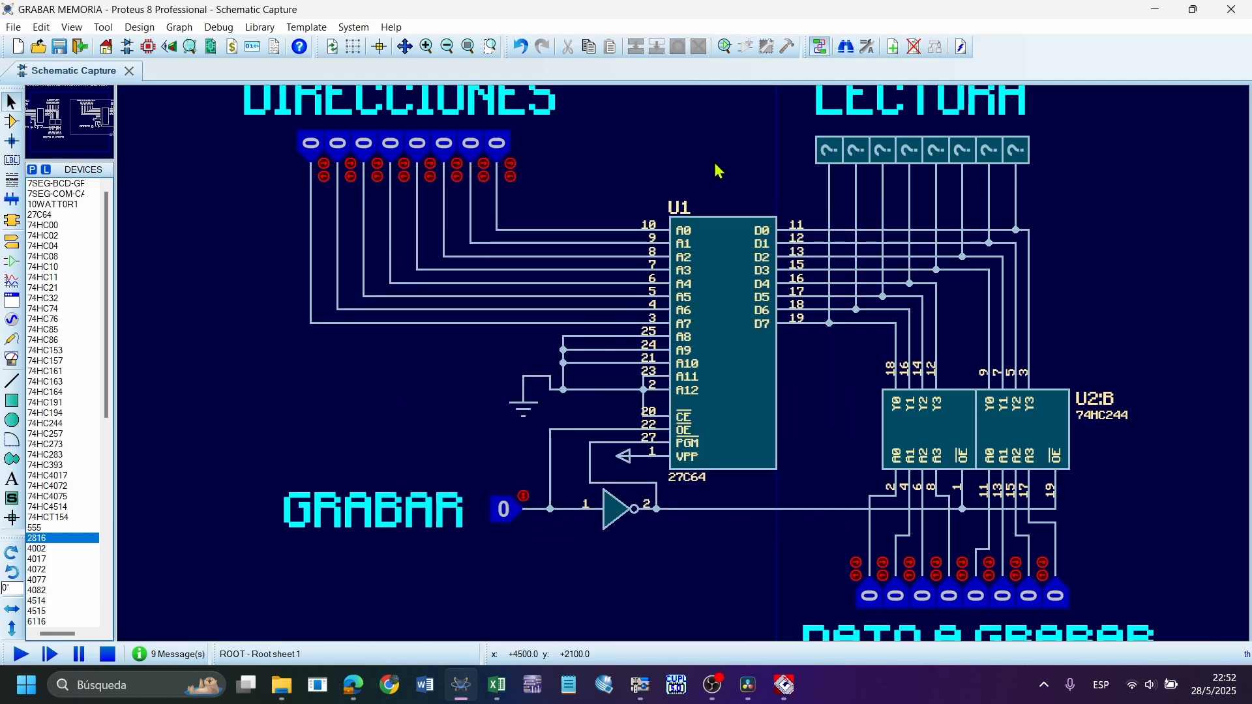
double_click(710, 316)
left_click(817, 170)
Briefly run and stop the simulation of the 27C64 circuit, and highlight its DIRECCIONES address inputs
scroll(684, 365, "down", 1)
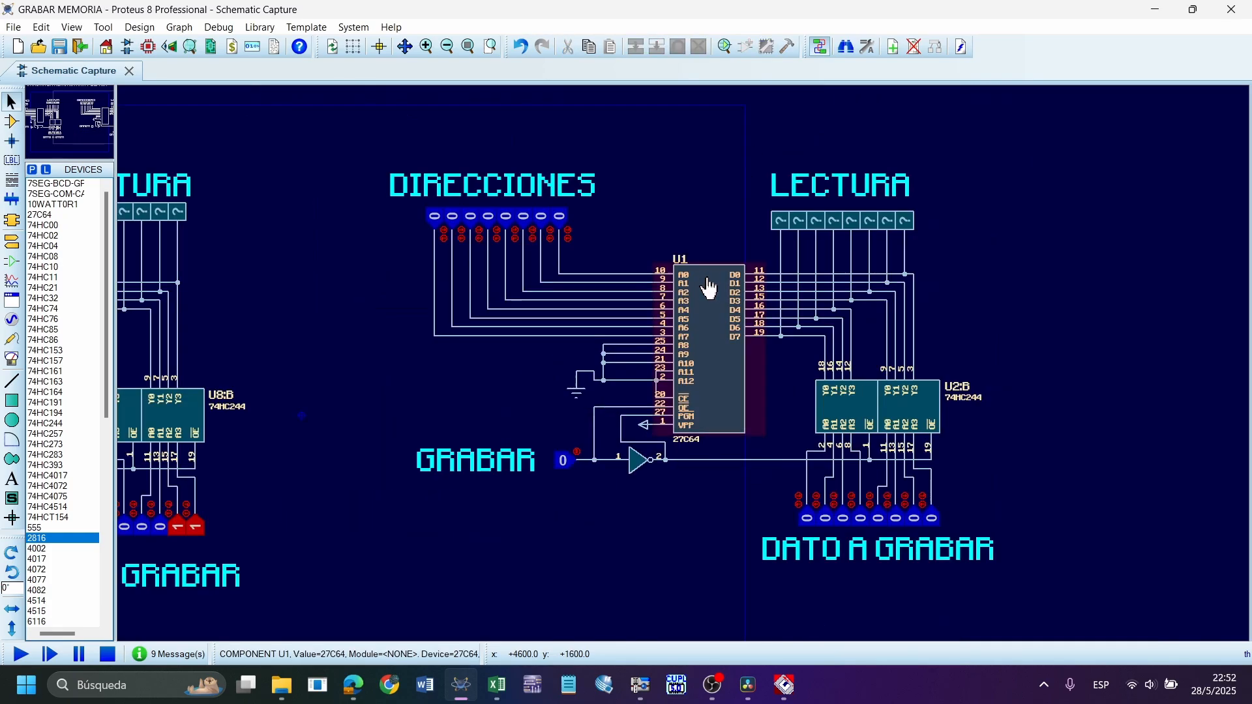
scroll(707, 287, "up", 1)
scroll(685, 369, "down", 2)
scroll(683, 398, "up", 1)
scroll(686, 374, "up", 1)
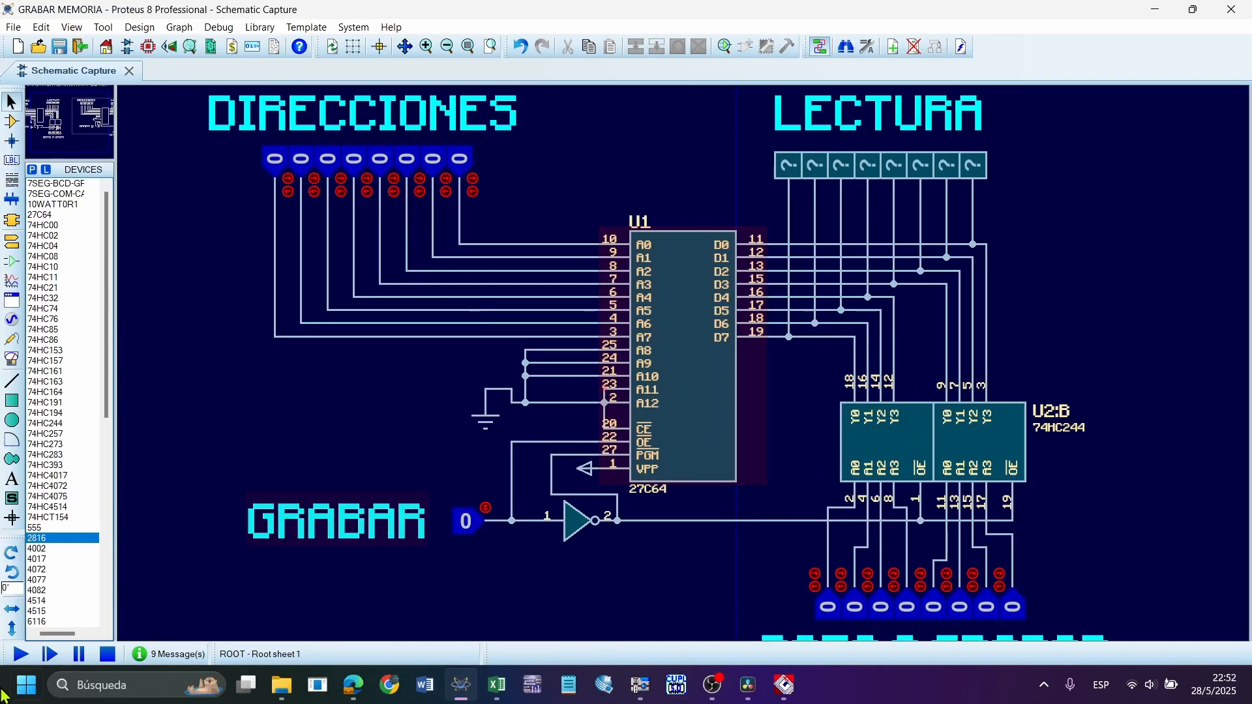
left_click(20, 654)
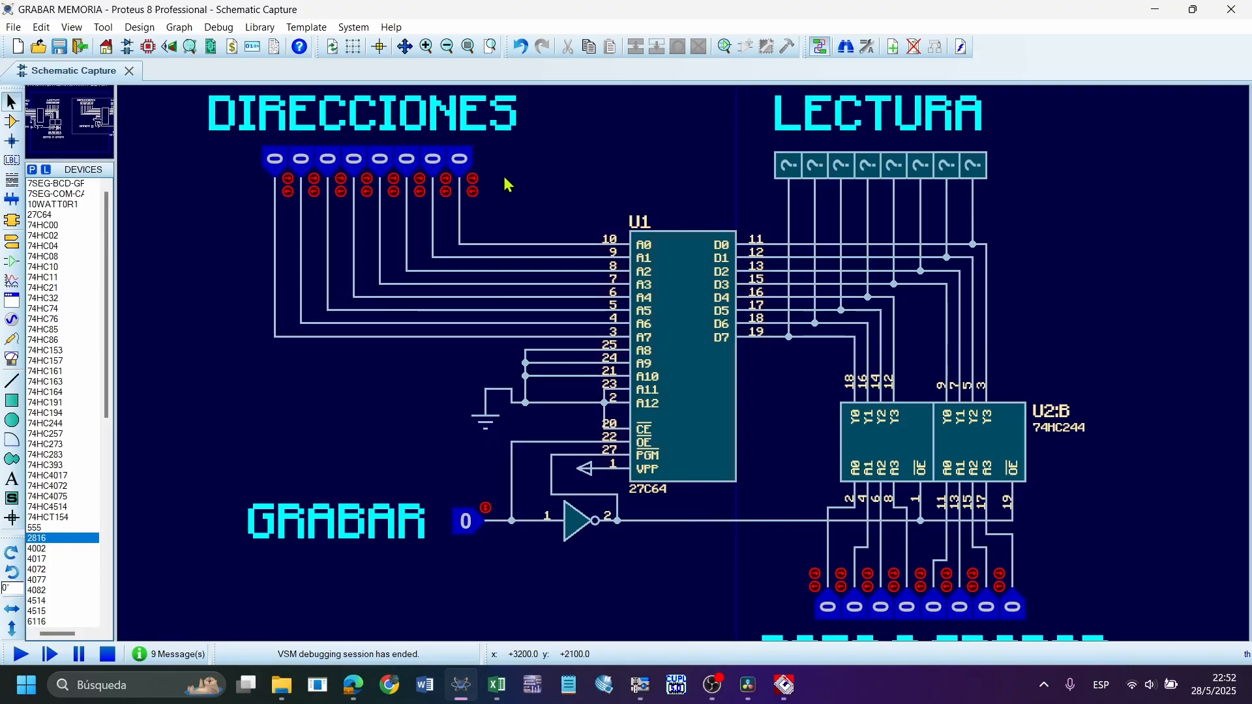
left_click_drag(526, 217, 200, 122)
Restart the simulation and set the DATO A GRABAR inputs of the 27C64 circuit to 10101010
left_click(20, 654)
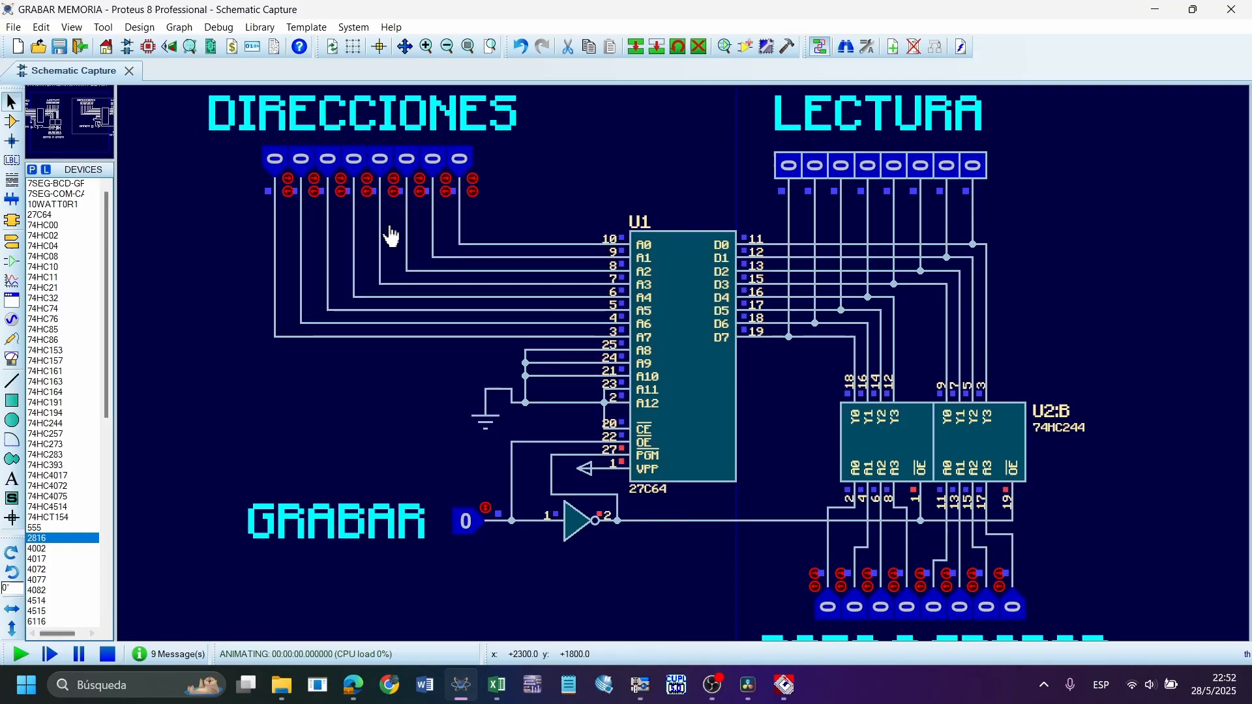
left_click(833, 610)
left_click(853, 609)
left_click(855, 609)
left_click(881, 609)
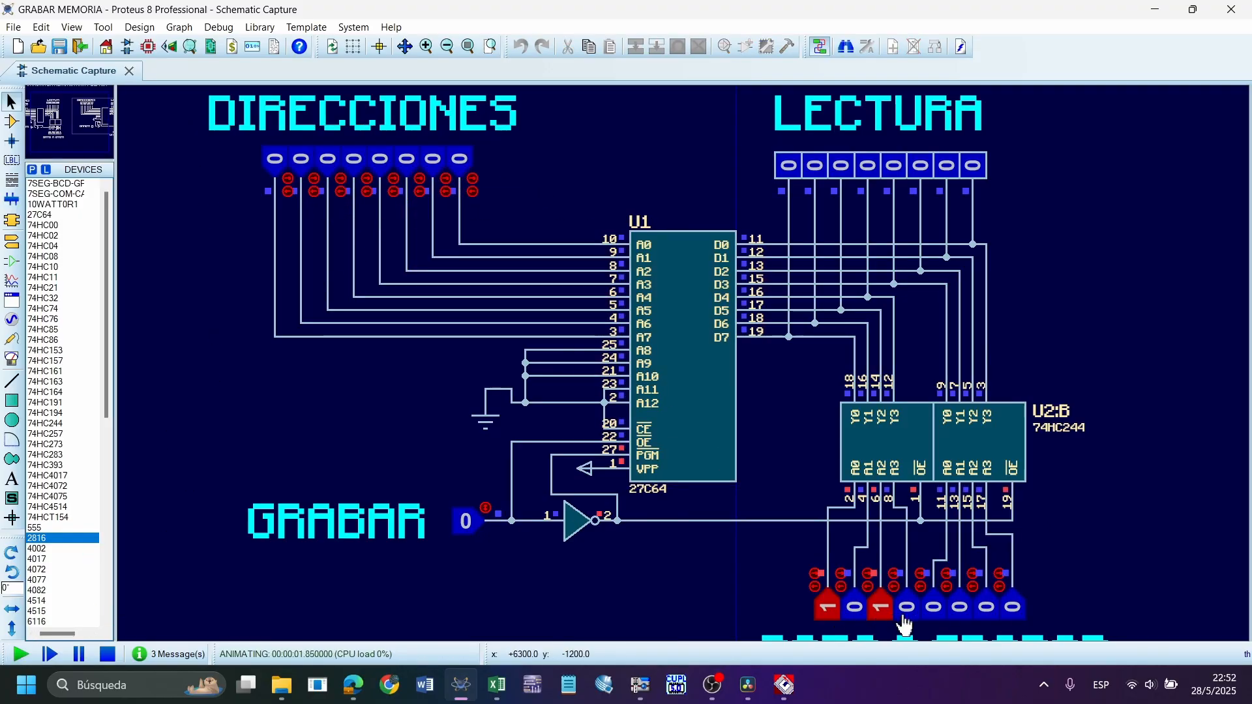
left_click(934, 609)
left_click(986, 610)
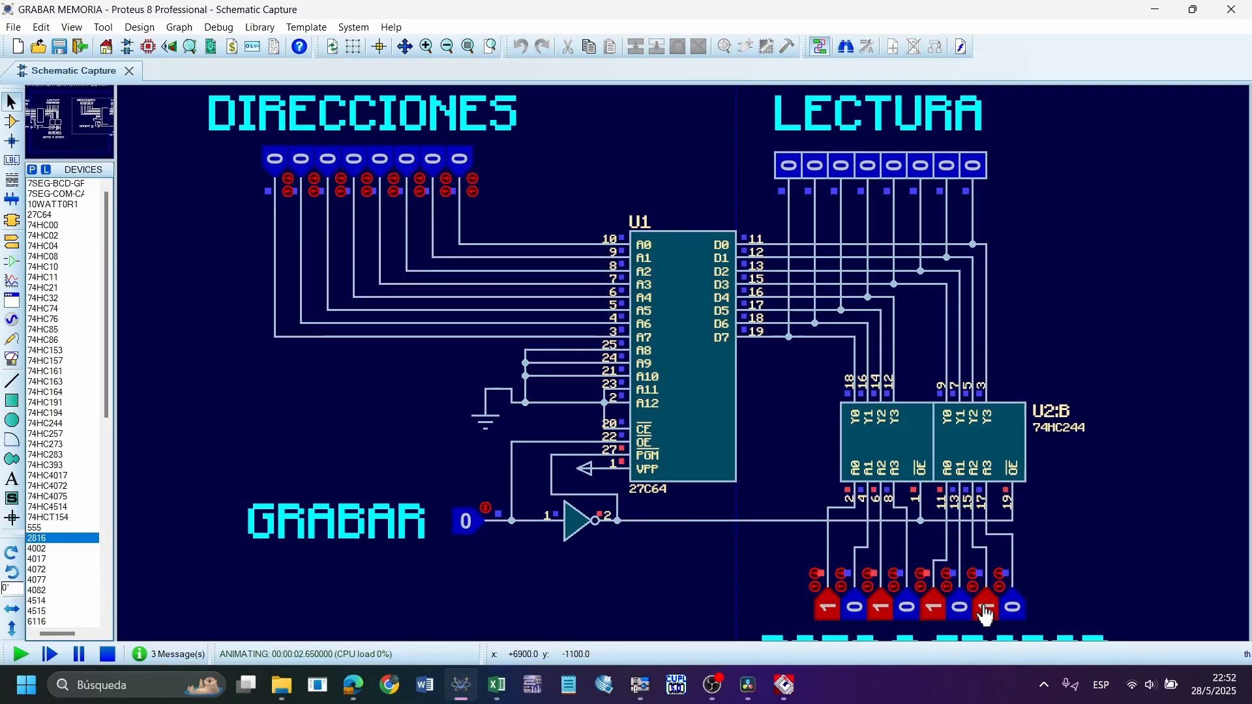
Trigger the GRABAR input to write the data into the 27C64, and highlight the LECTURA outputs
left_click(467, 525)
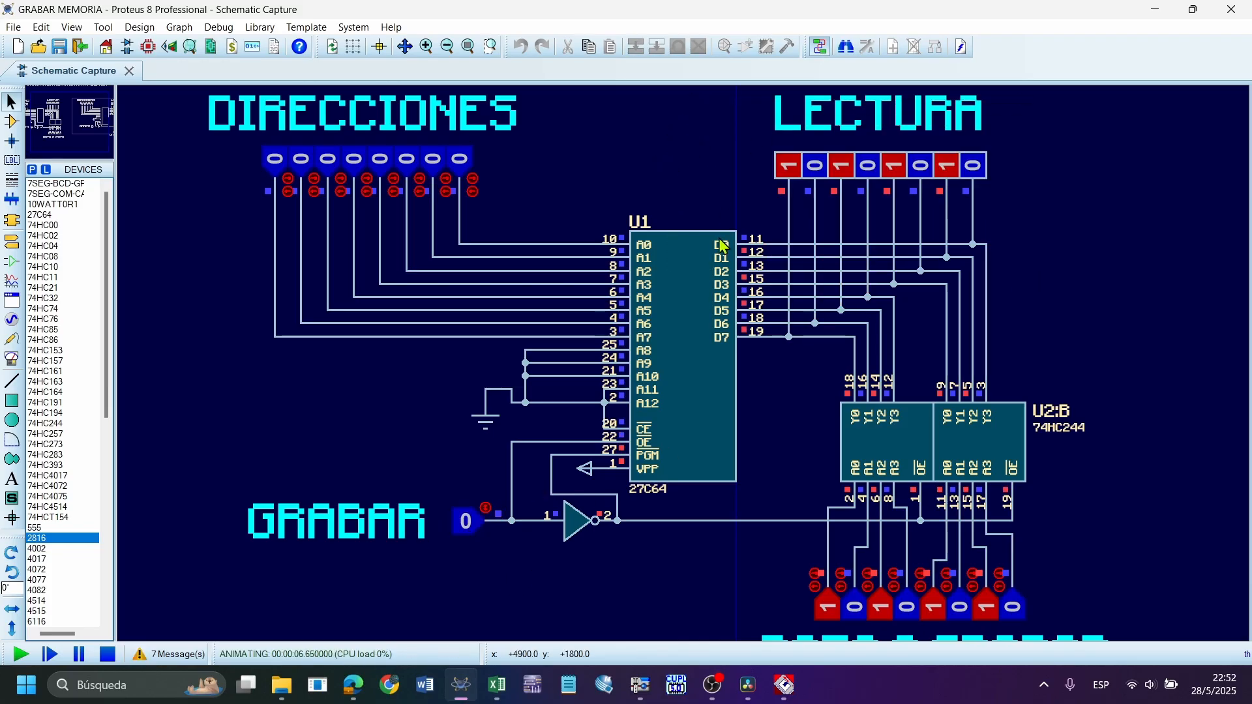
left_click_drag(1012, 217, 746, 138)
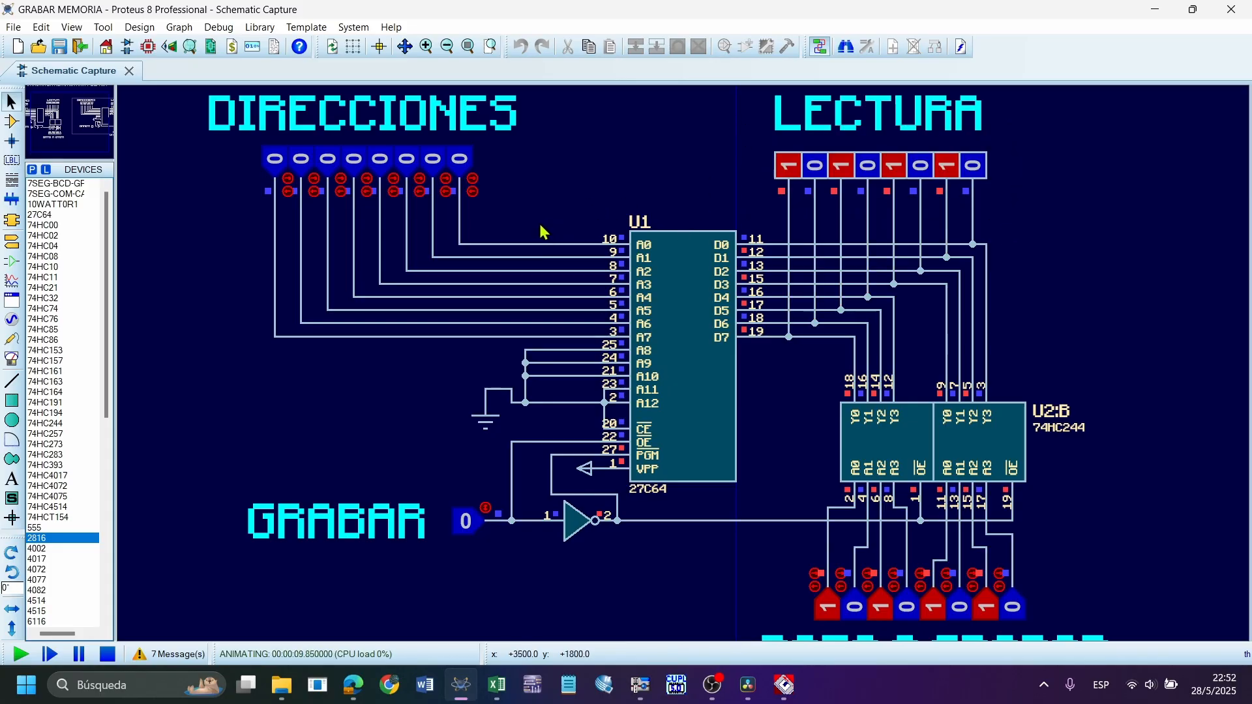
Pause the simulation and switch U1's memory contents to decimal display
key("Pause")
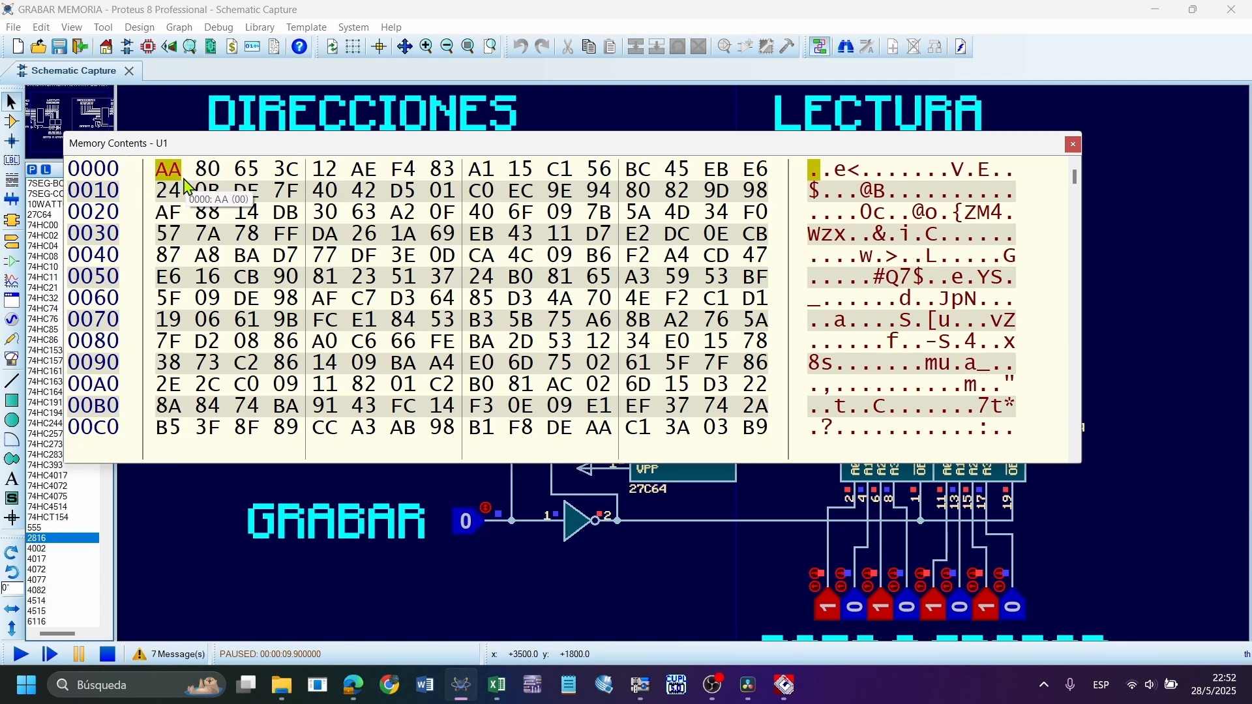
right_click(644, 193)
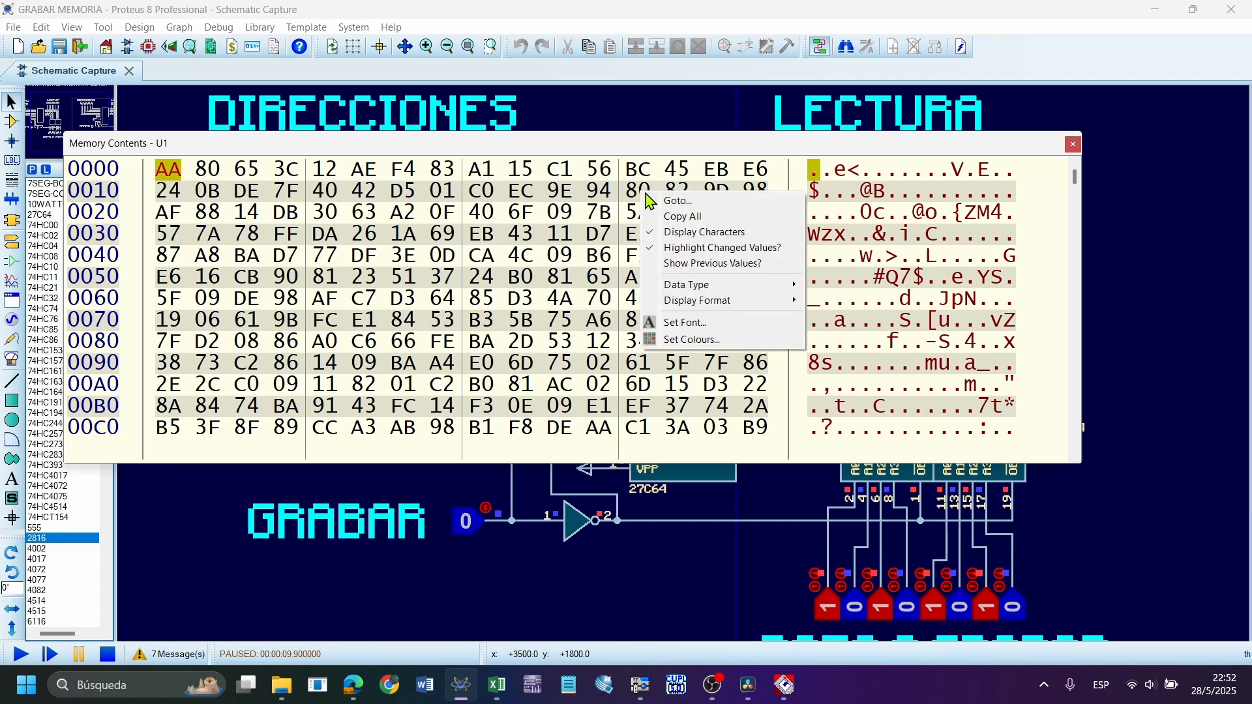
mouse_move(741, 304)
left_click(851, 334)
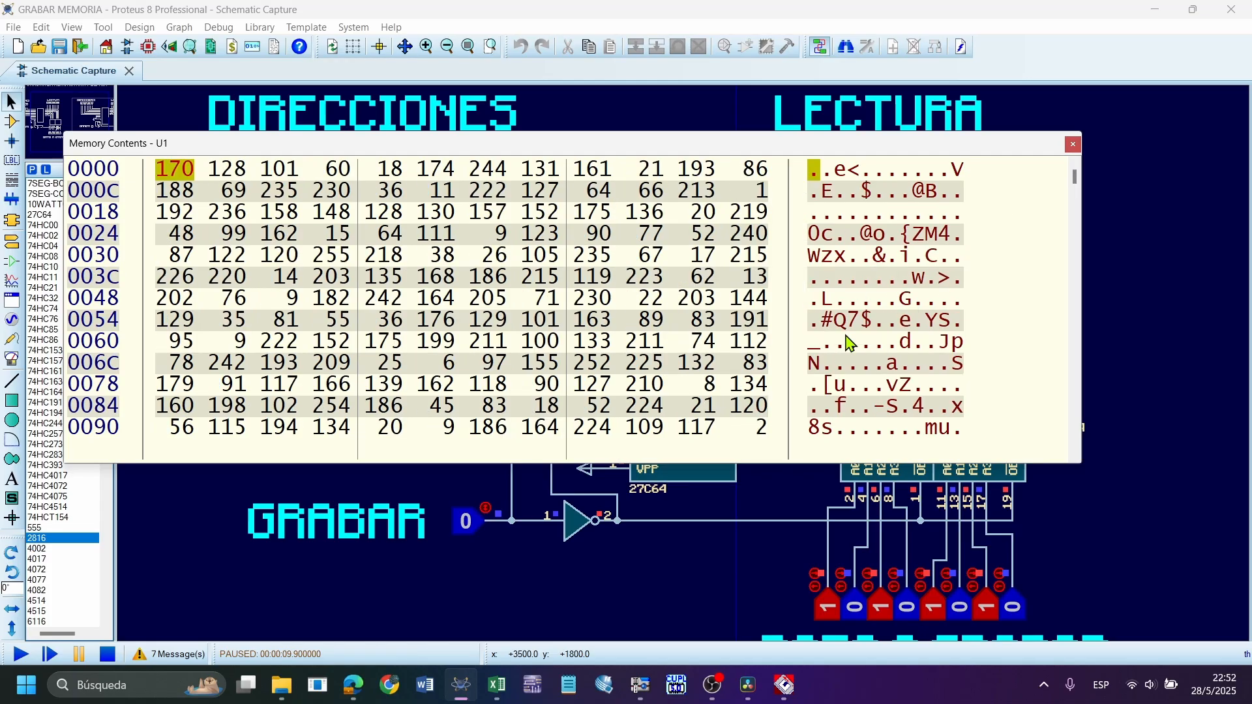
Narrow and lengthen U1's memory contents window until it lists one value per address, and close the window
right_click(715, 239)
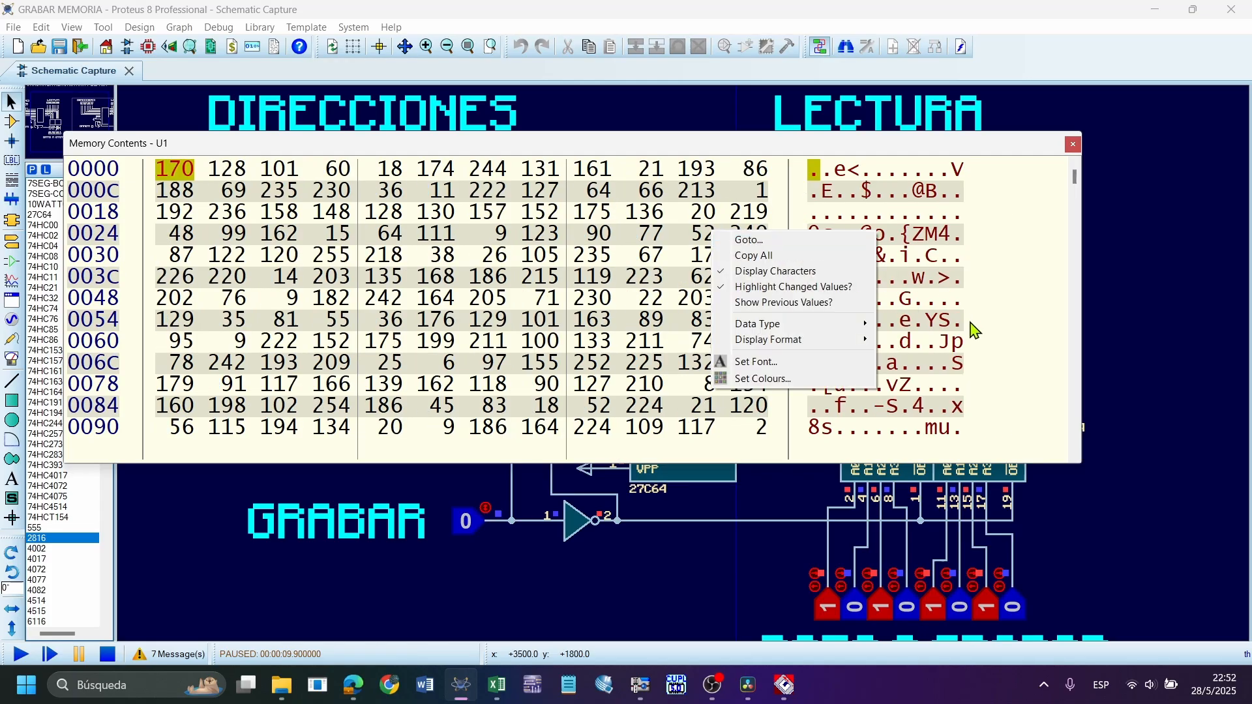
left_click(1122, 273)
left_click_drag(1081, 257, 235, 404)
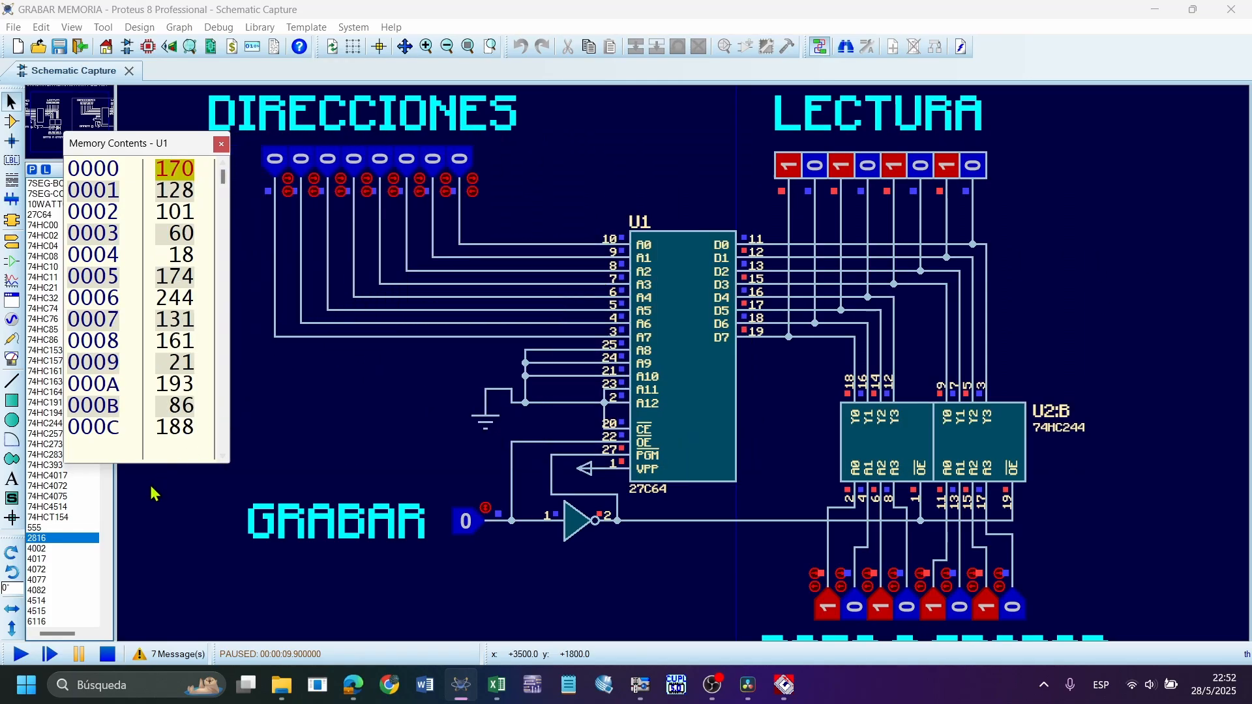
left_click_drag(149, 468, 149, 642)
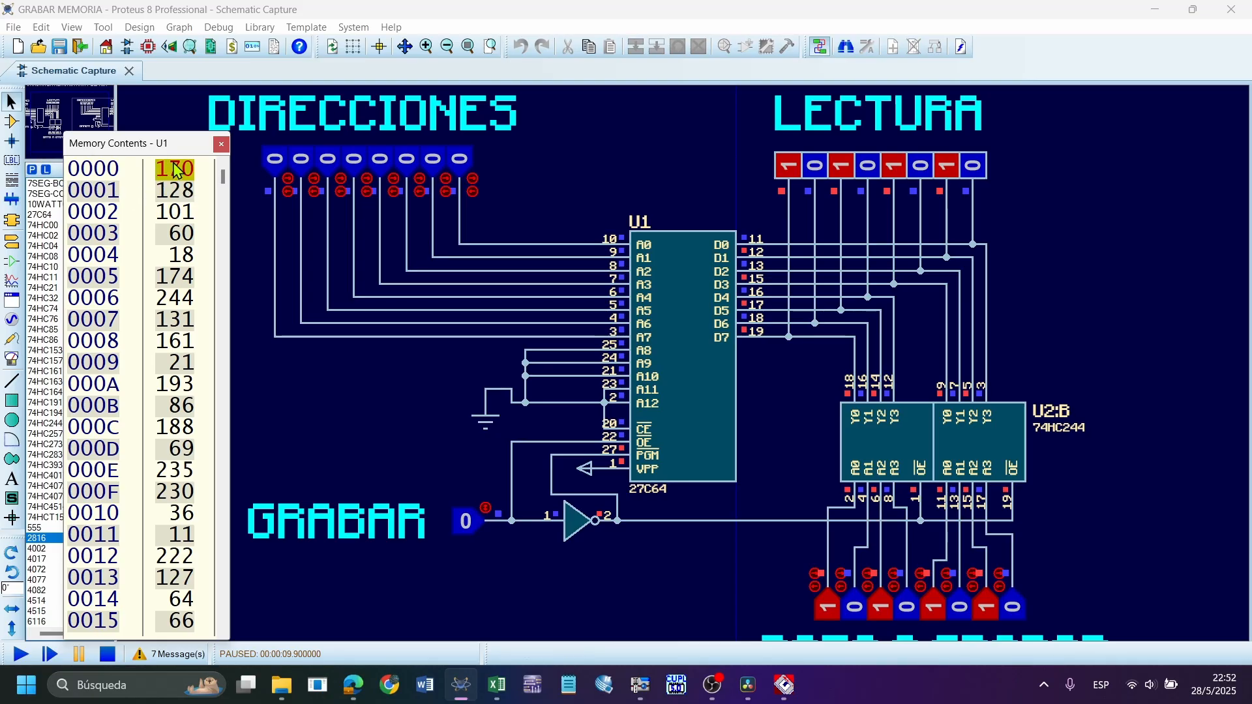
left_click(221, 146)
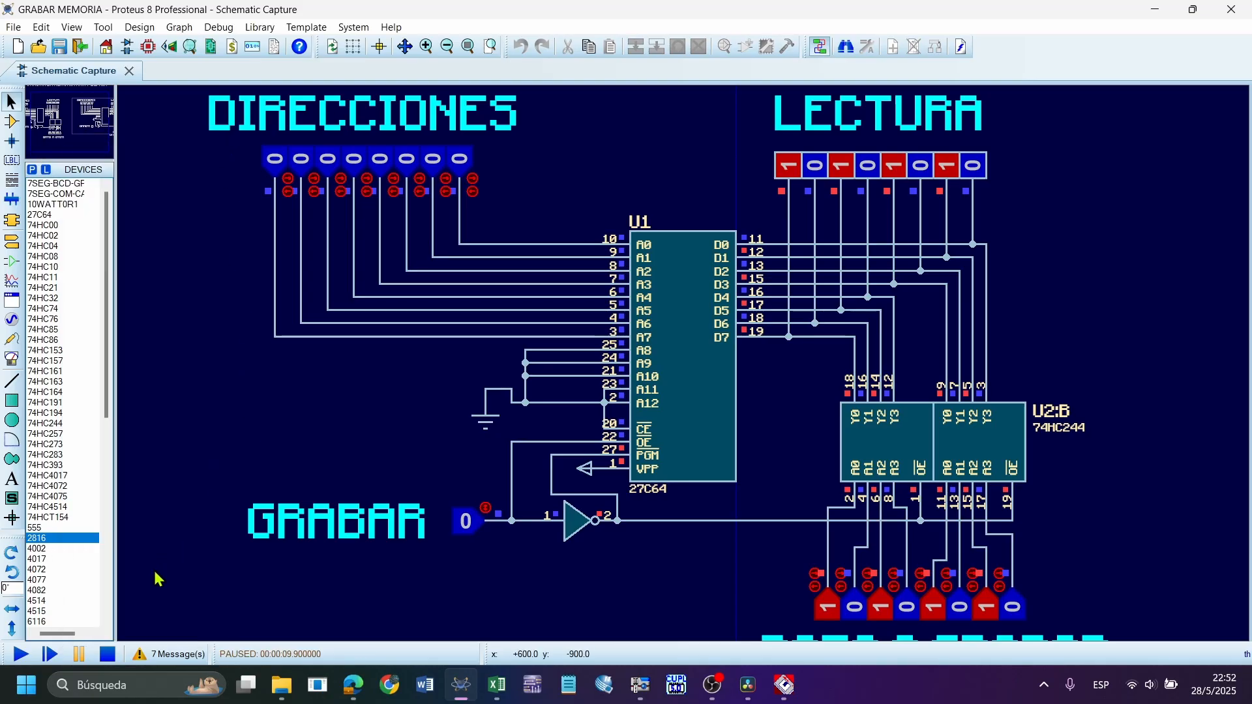
Restart and pause the simulation to check which values U1's memory contents retain, and stop it
left_click(109, 654)
left_click(20, 654)
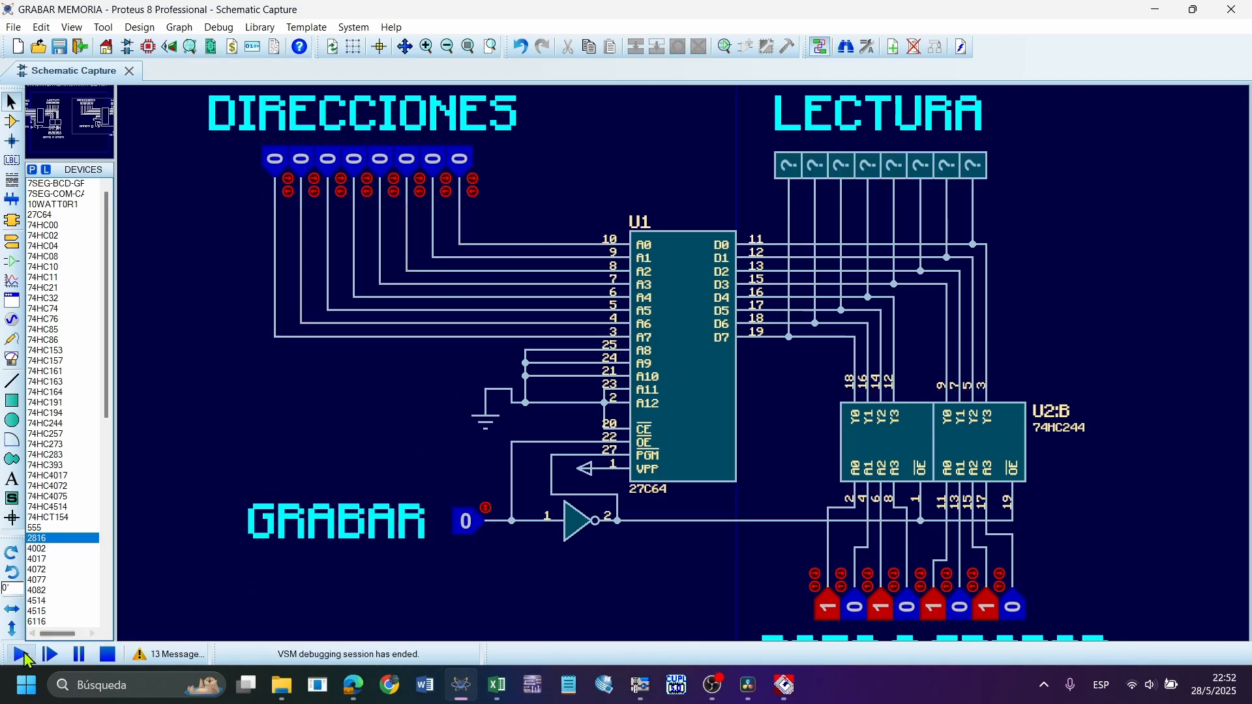
key("Pause")
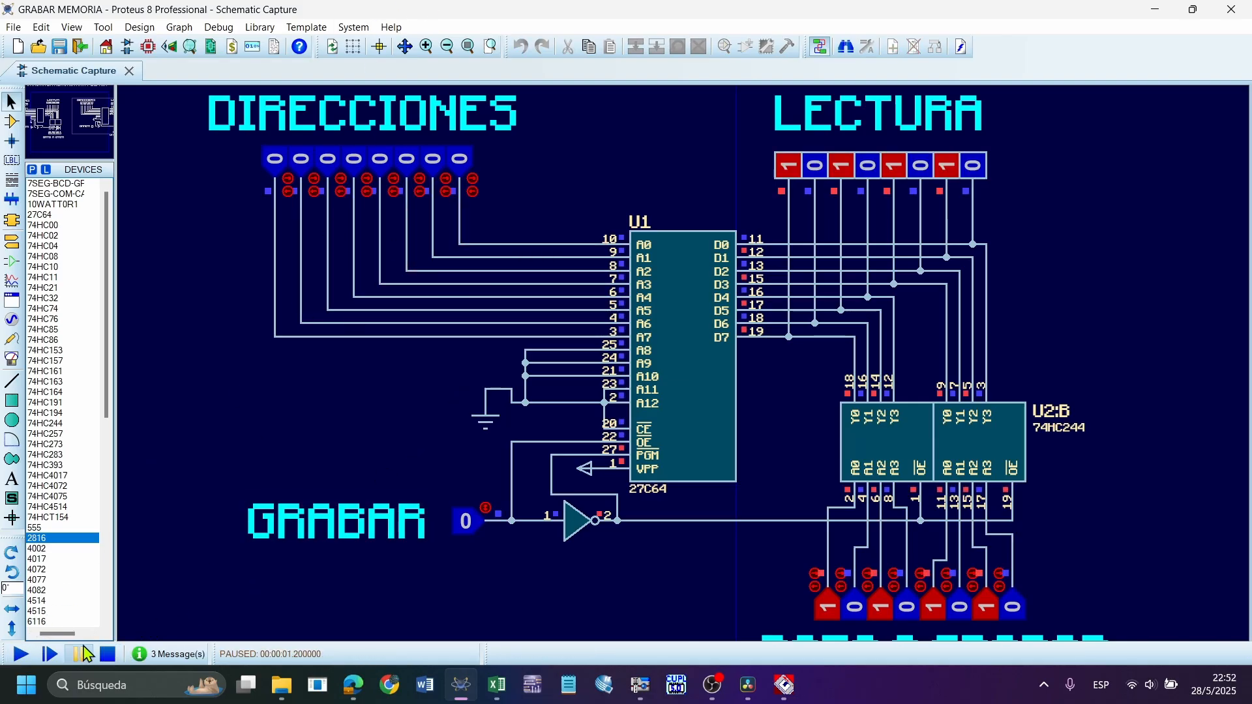
left_click(219, 27)
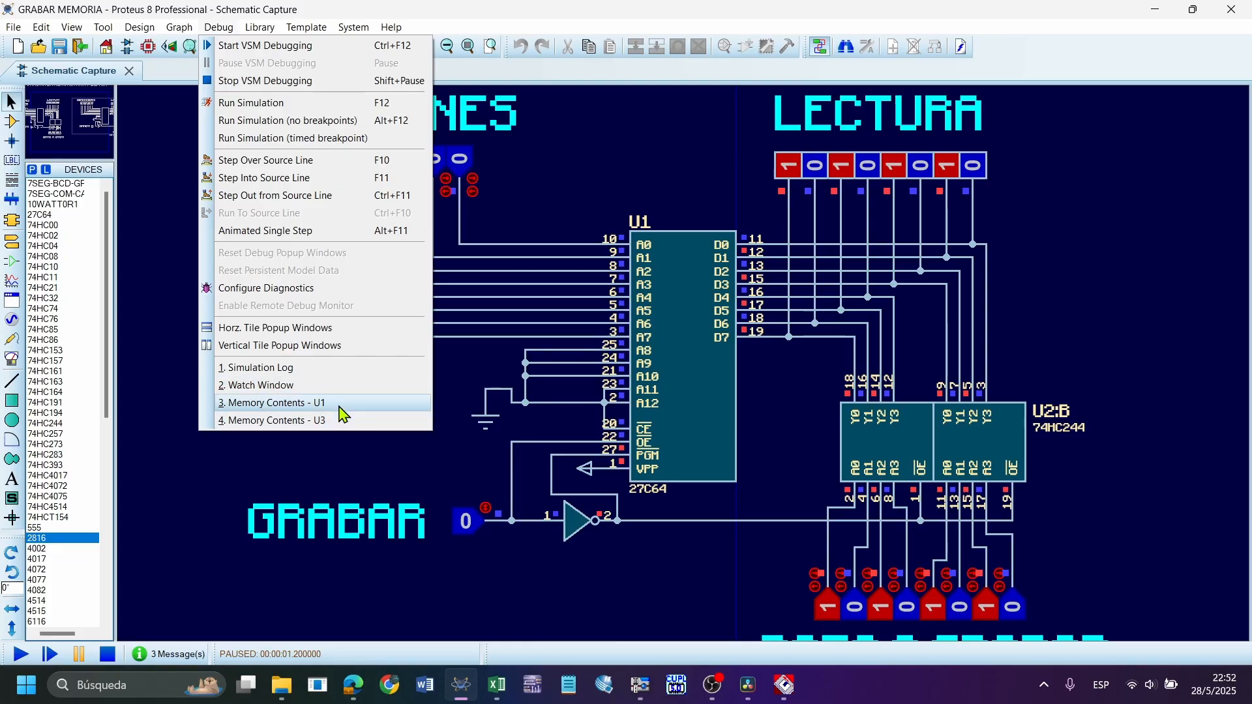
left_click(306, 403)
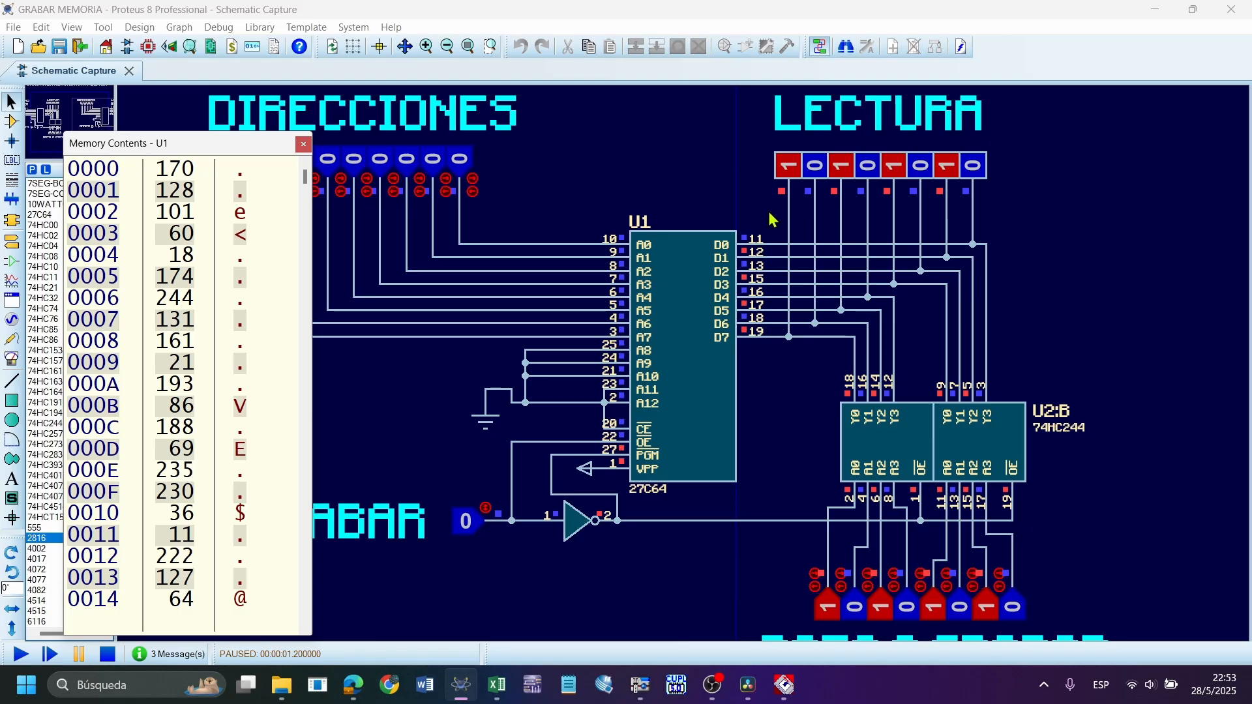
left_click(106, 655)
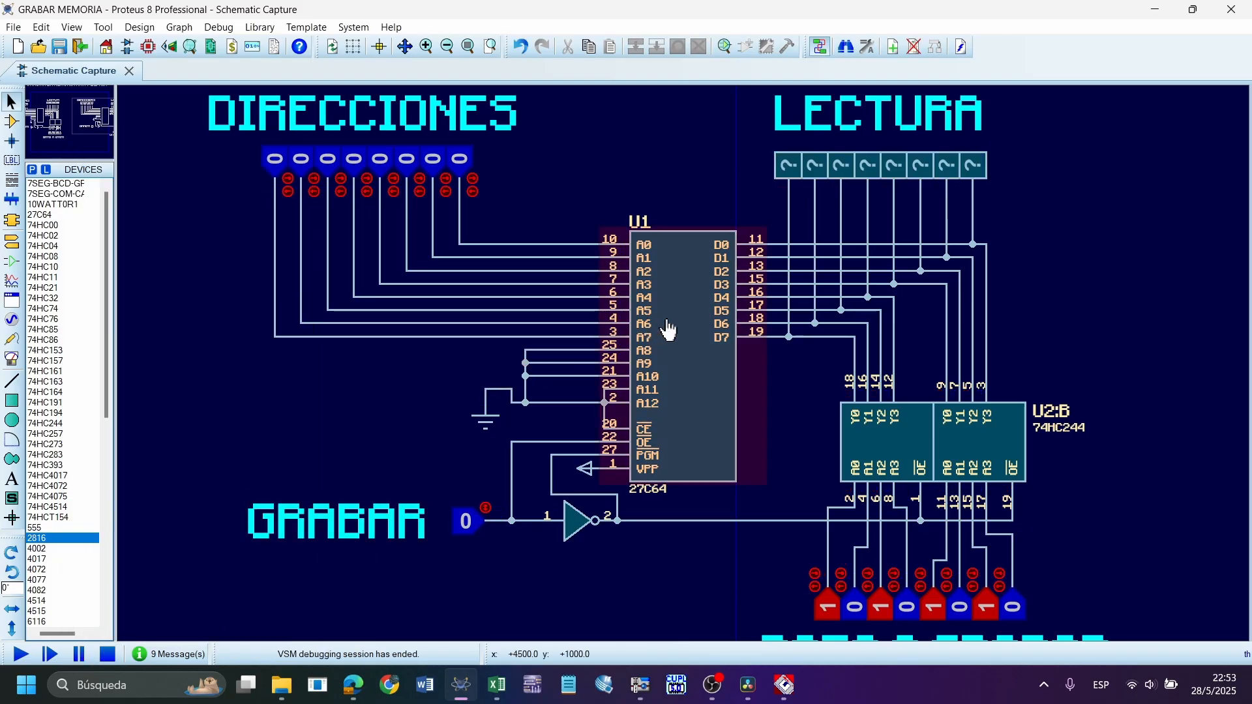
scroll(676, 346, "down", 1)
scroll(685, 373, "up", 1)
scroll(684, 373, "down", 1)
scroll(699, 405, "up", 1)
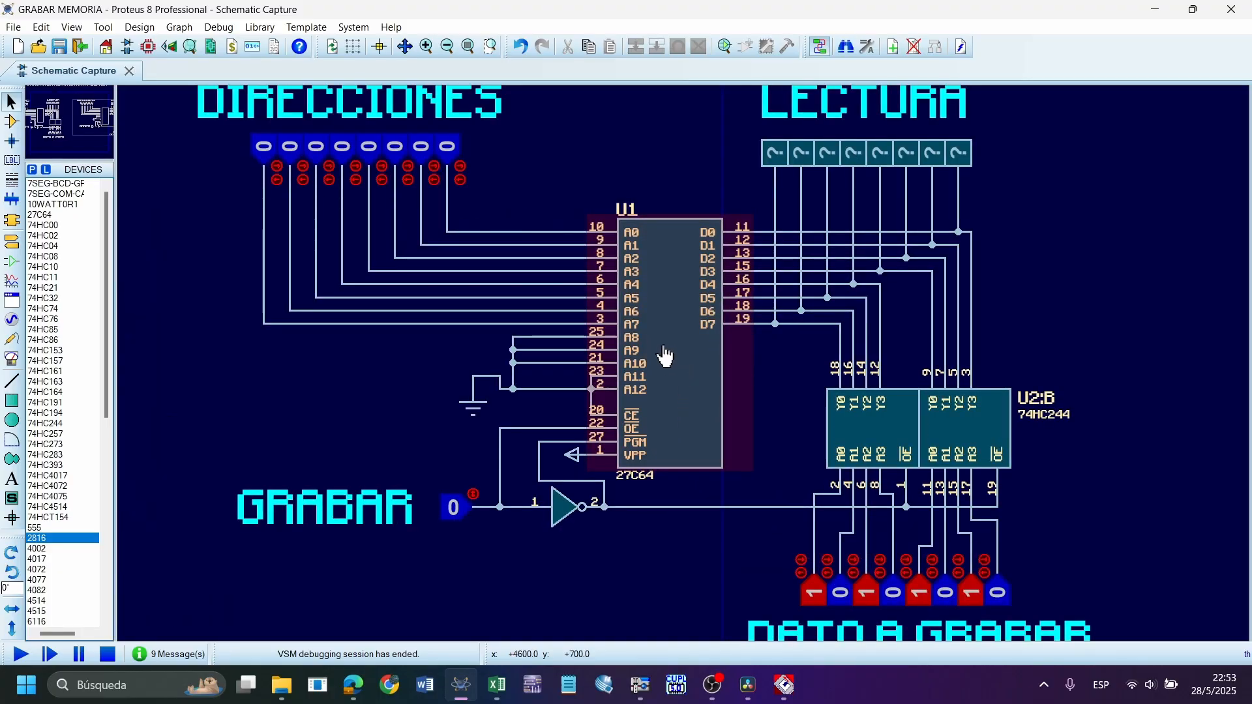
left_click_drag(539, 219, 239, 114)
left_click(721, 184)
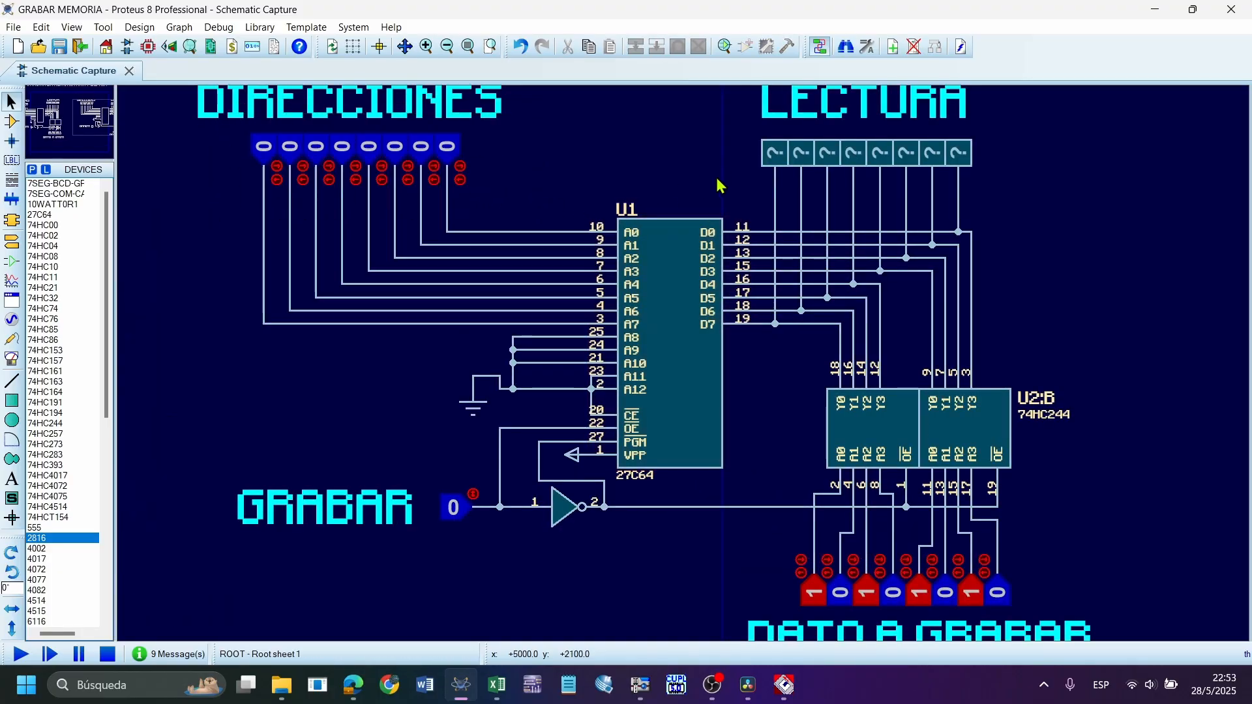
Load W27C512@DIP28 ALEATORIOS.BIN as the image file of the 27C64 memory U1
double_click(676, 362)
left_click(676, 259)
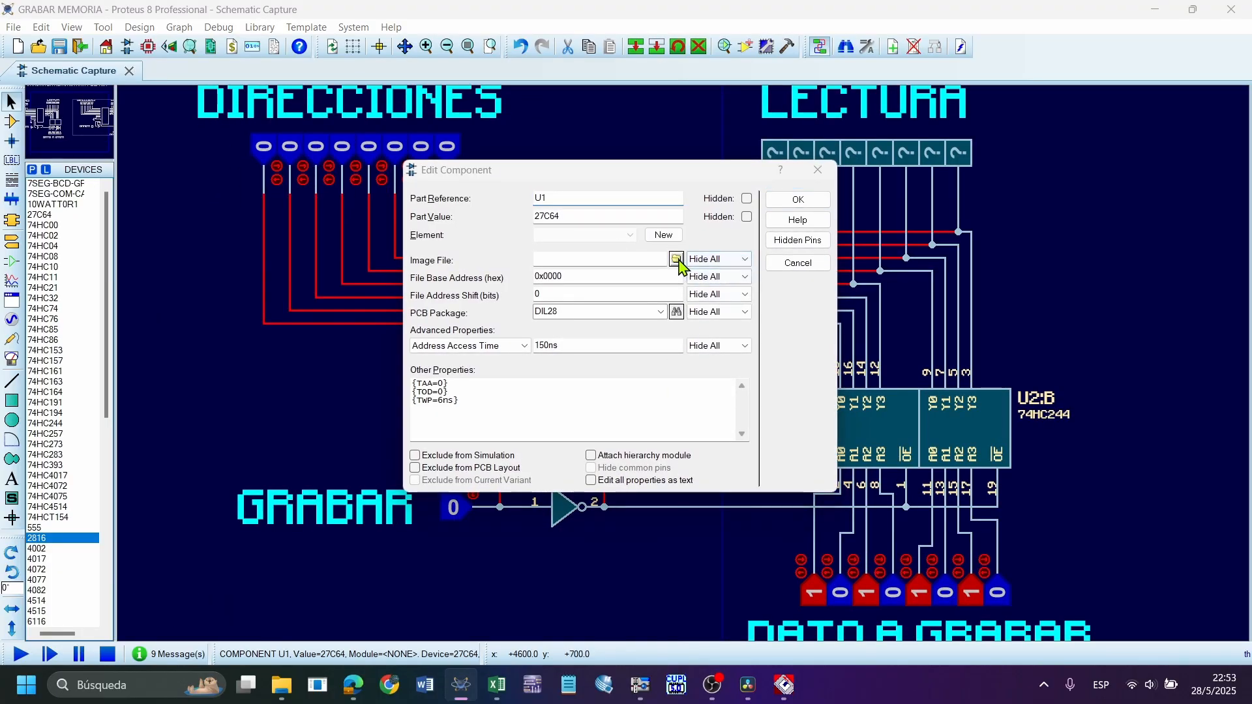
left_click(571, 276)
double_click(571, 275)
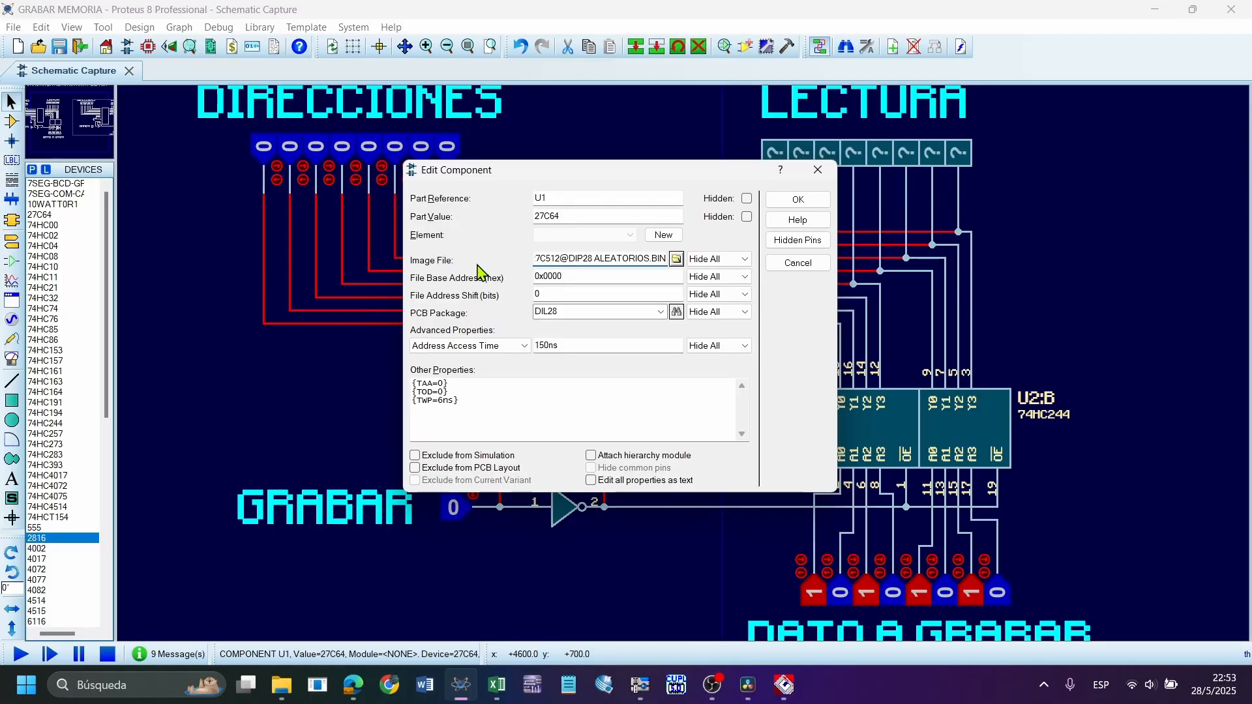
left_click(798, 200)
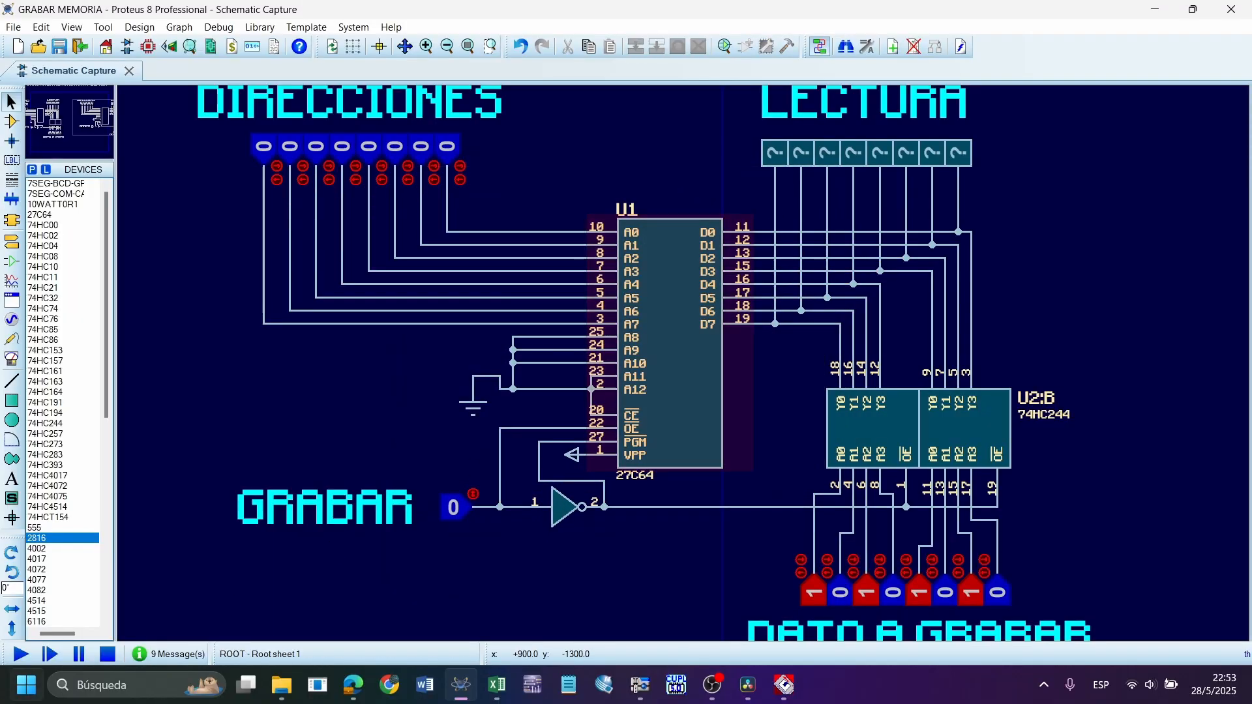
Run and pause the simulation, widen U1's memory contents window to view the loaded values, and stop the simulation
left_click(28, 661)
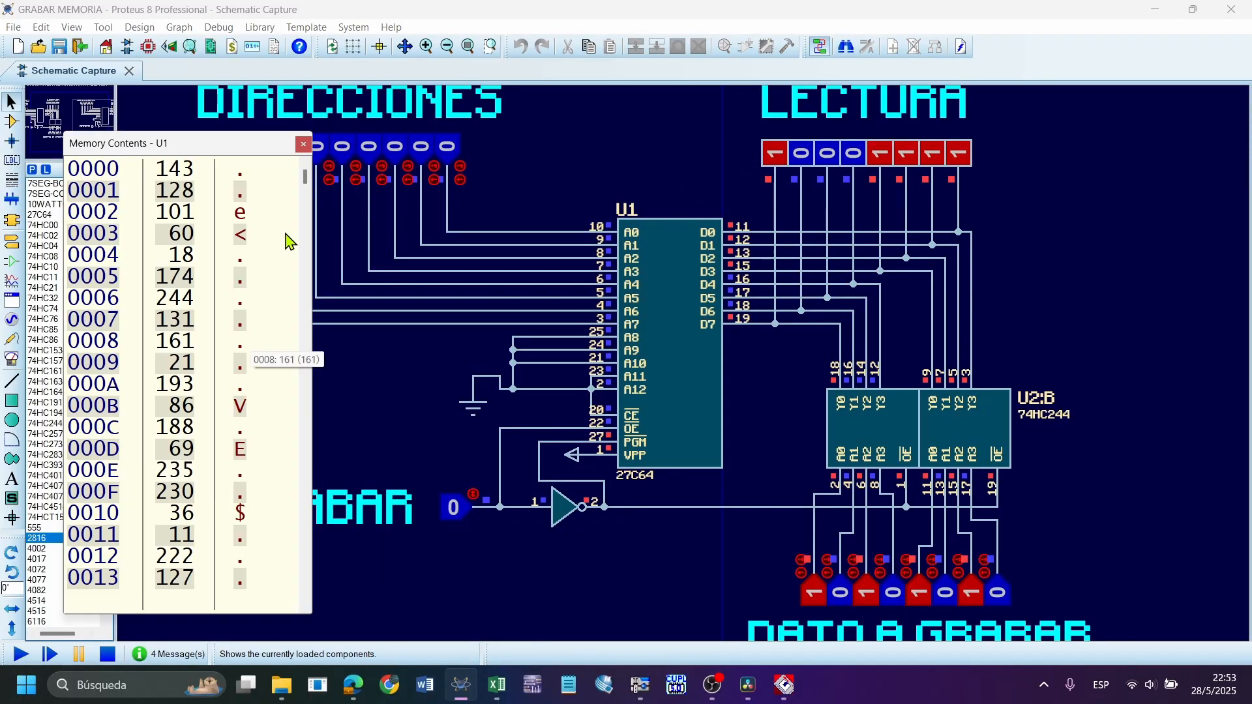
left_click_drag(315, 303, 1244, 281)
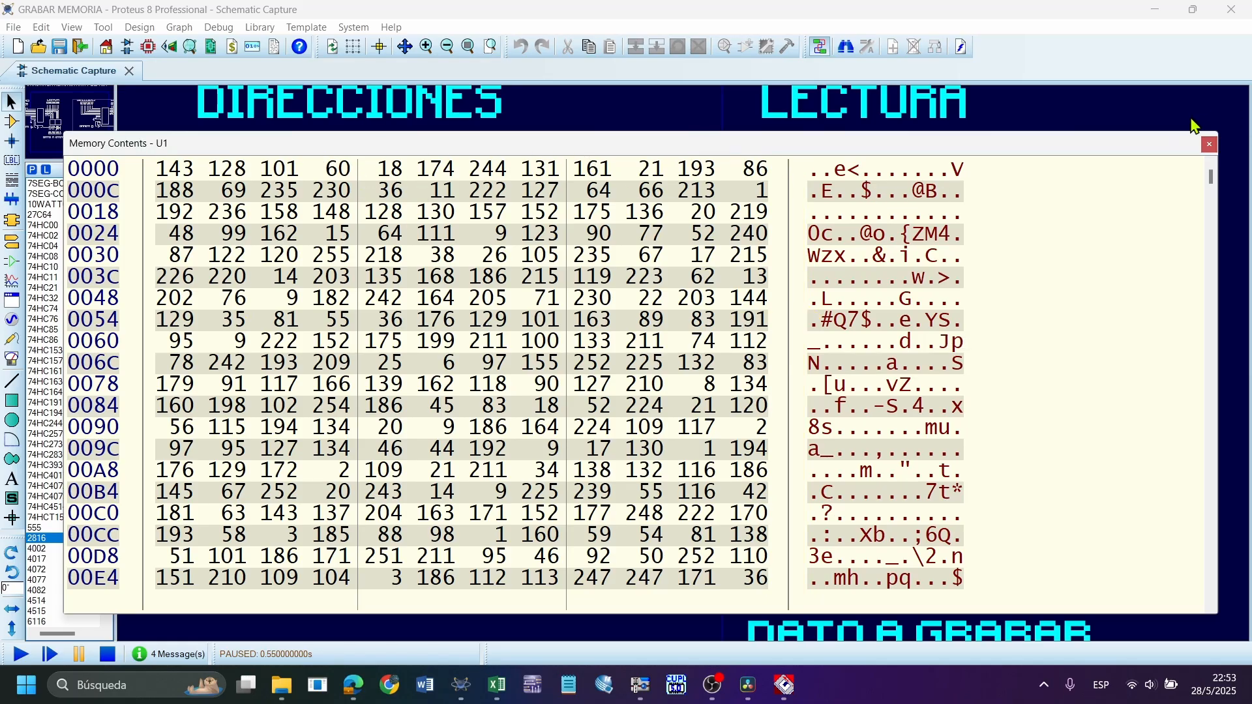
left_click(101, 656)
Check the image file assigned in the 27C64's component properties and close them without changes
scroll(567, 346, "down", 3)
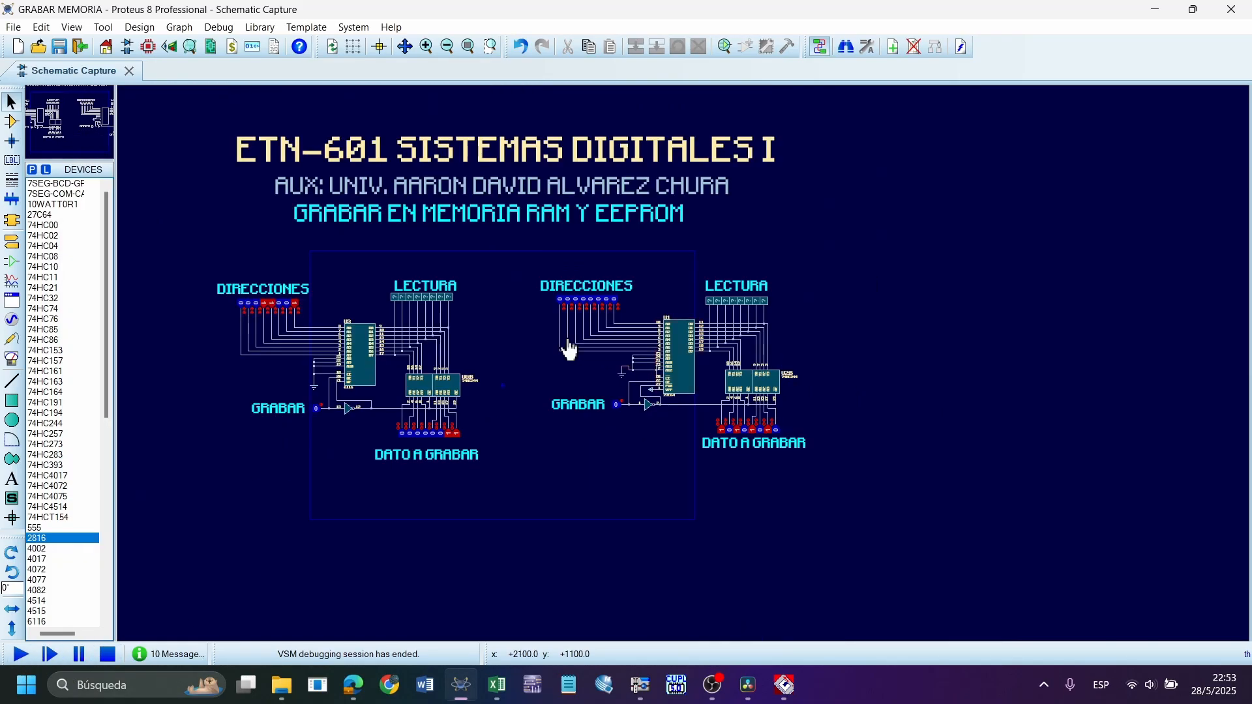
scroll(659, 372, "up", 1)
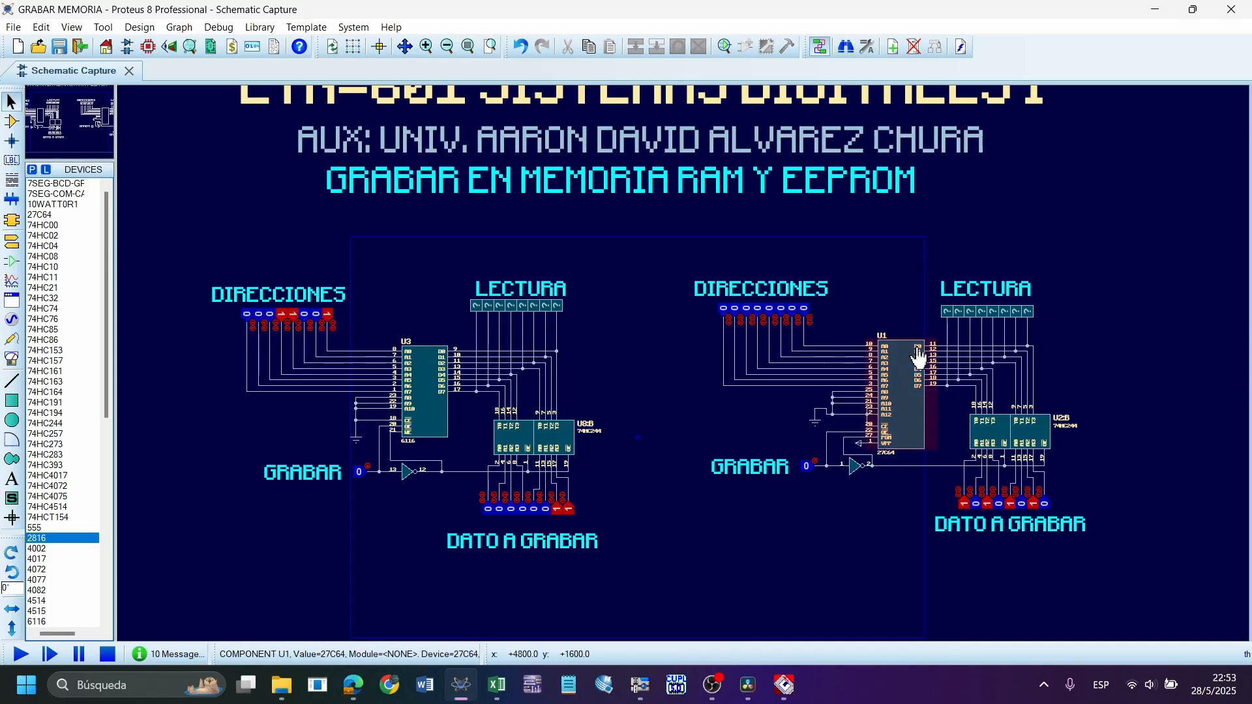
scroll(919, 365, "up", 3)
double_click(685, 418)
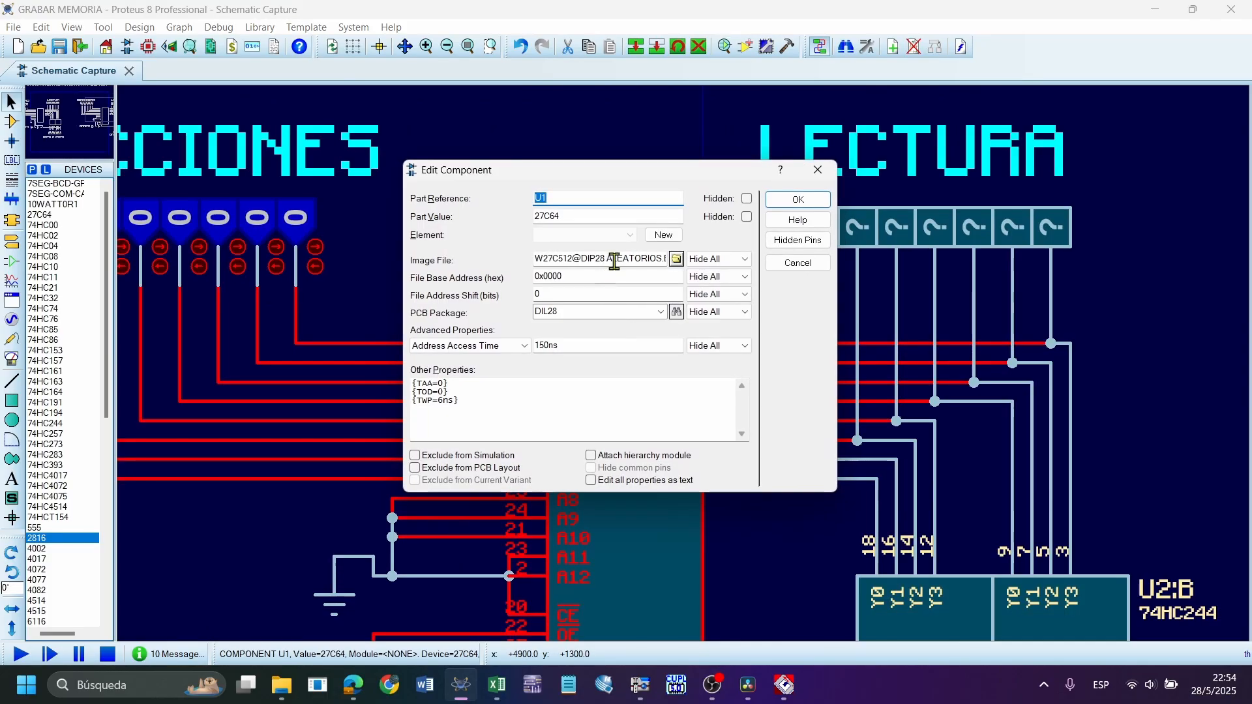
left_click(616, 260)
left_click(817, 170)
scroll(647, 221, "down", 3)
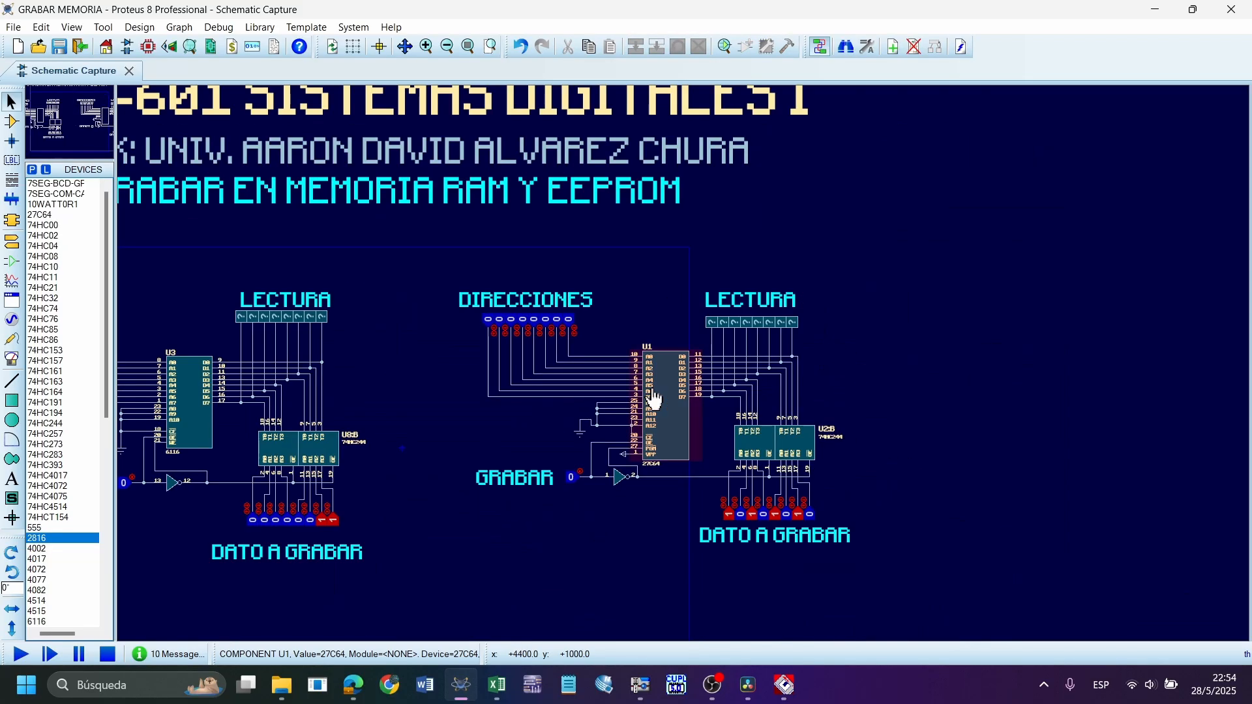
scroll(650, 391, "up", 2)
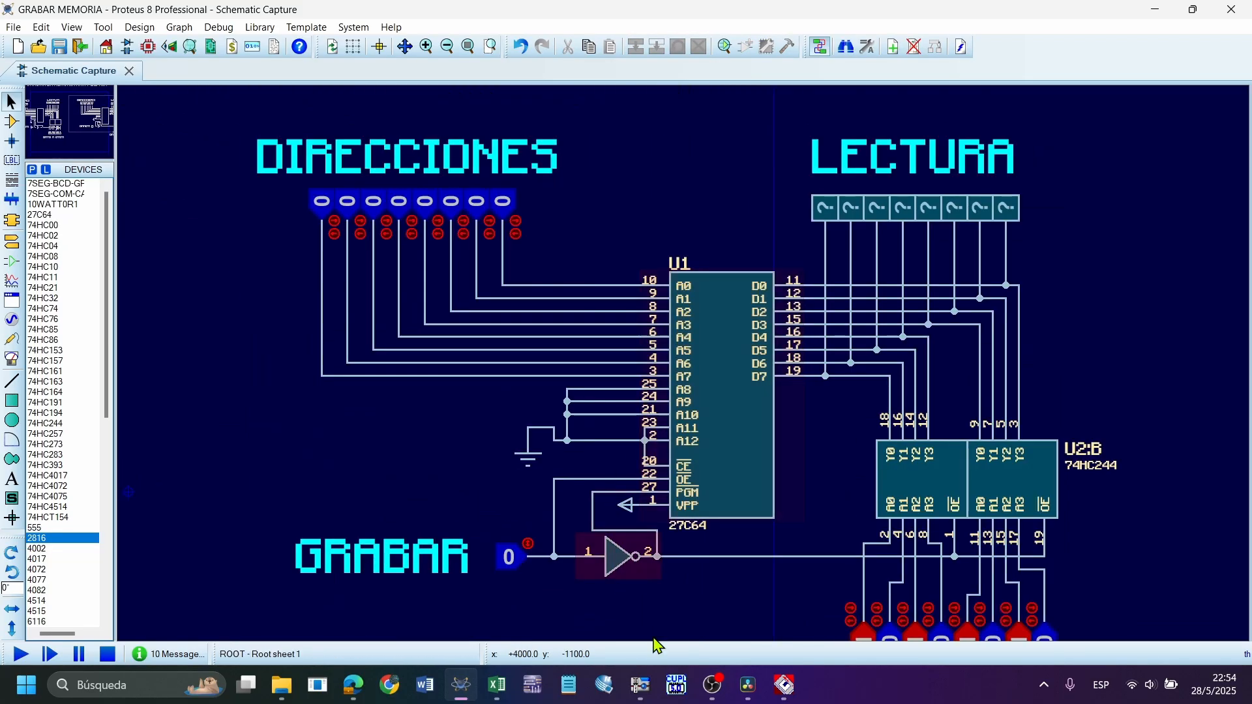
left_click(649, 687)
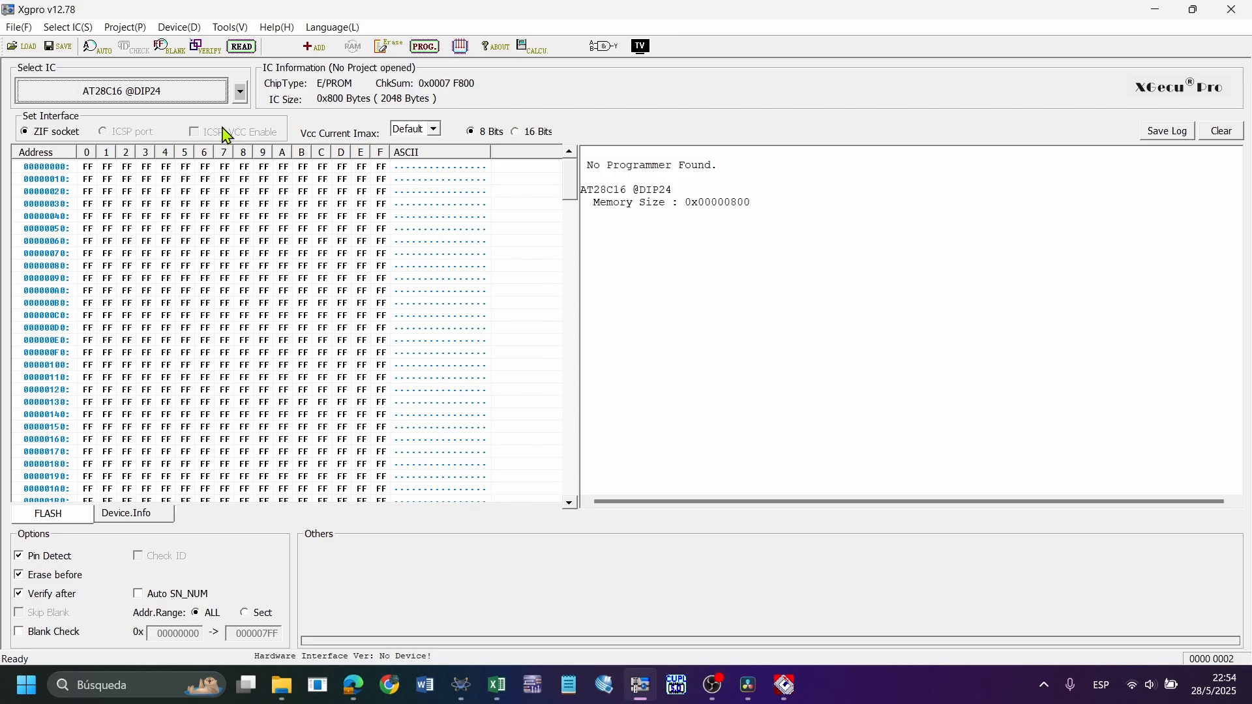
left_click(175, 97)
left_click(712, 171)
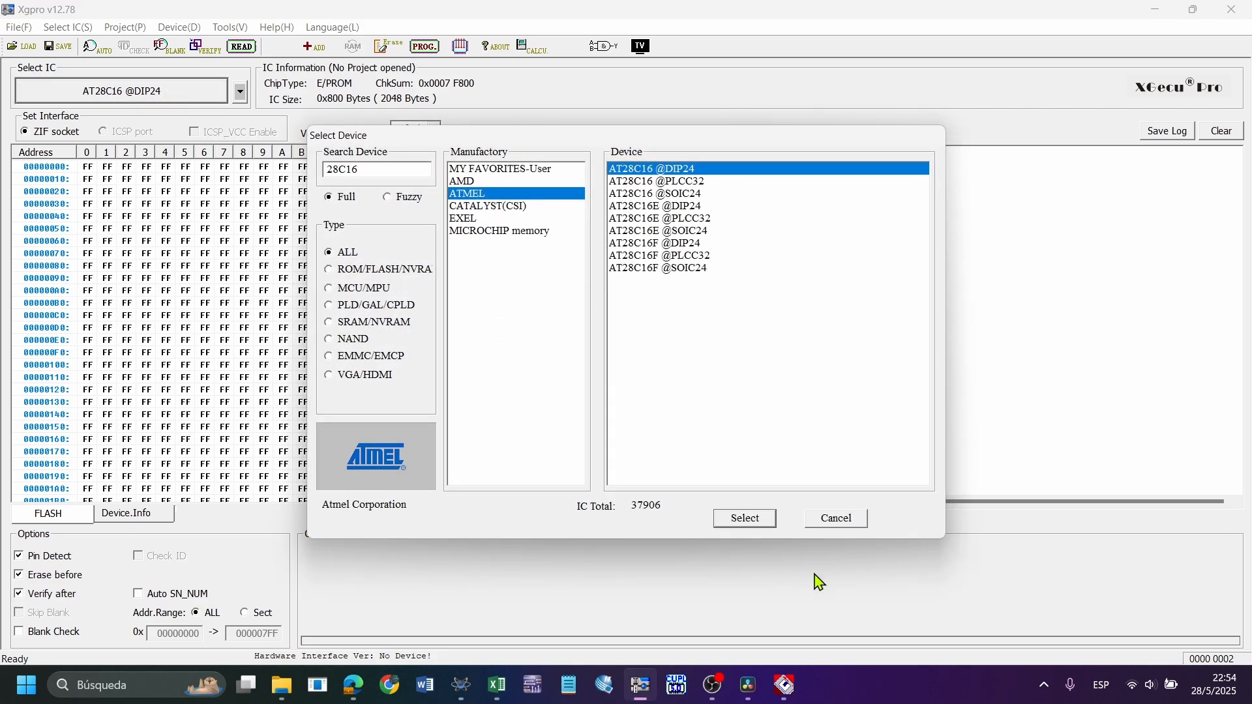
left_click(756, 518)
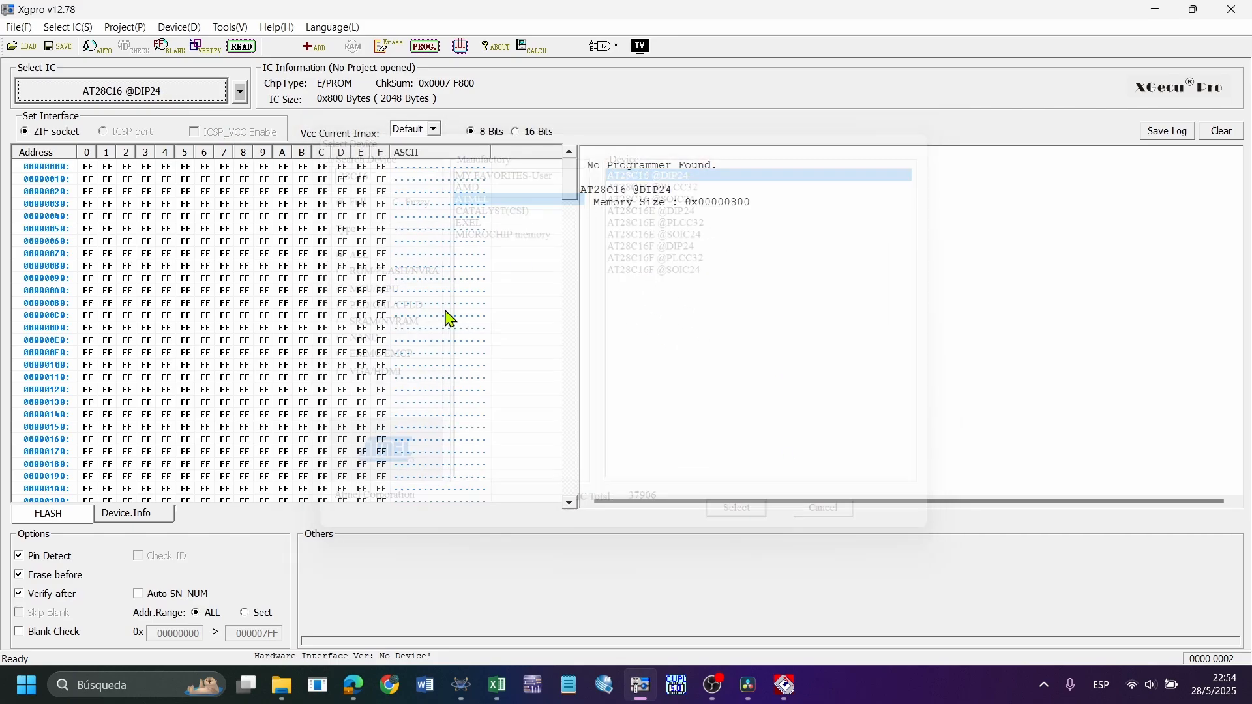
Load W27C512@DIP28 ALEATORIOS.BIN from the GRABAR MEMORIA folder into the buffer as a binary file with normal load mode
left_click(23, 46)
left_click(786, 252)
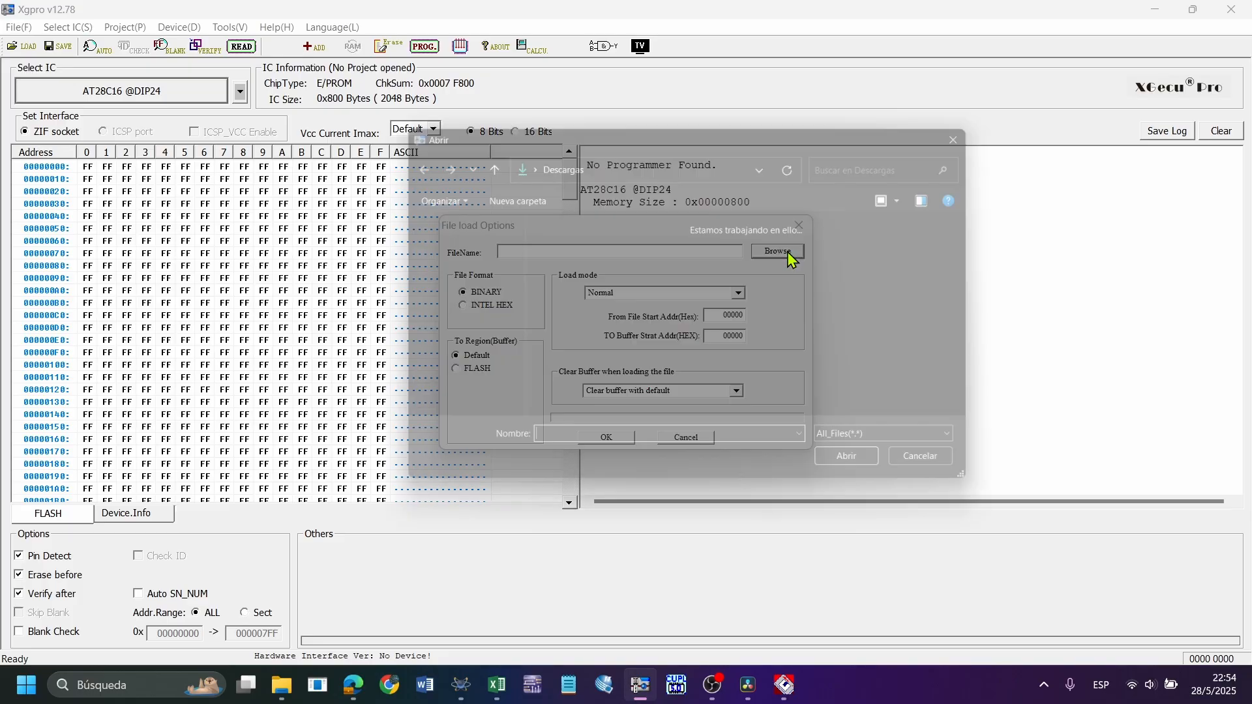
double_click(808, 286)
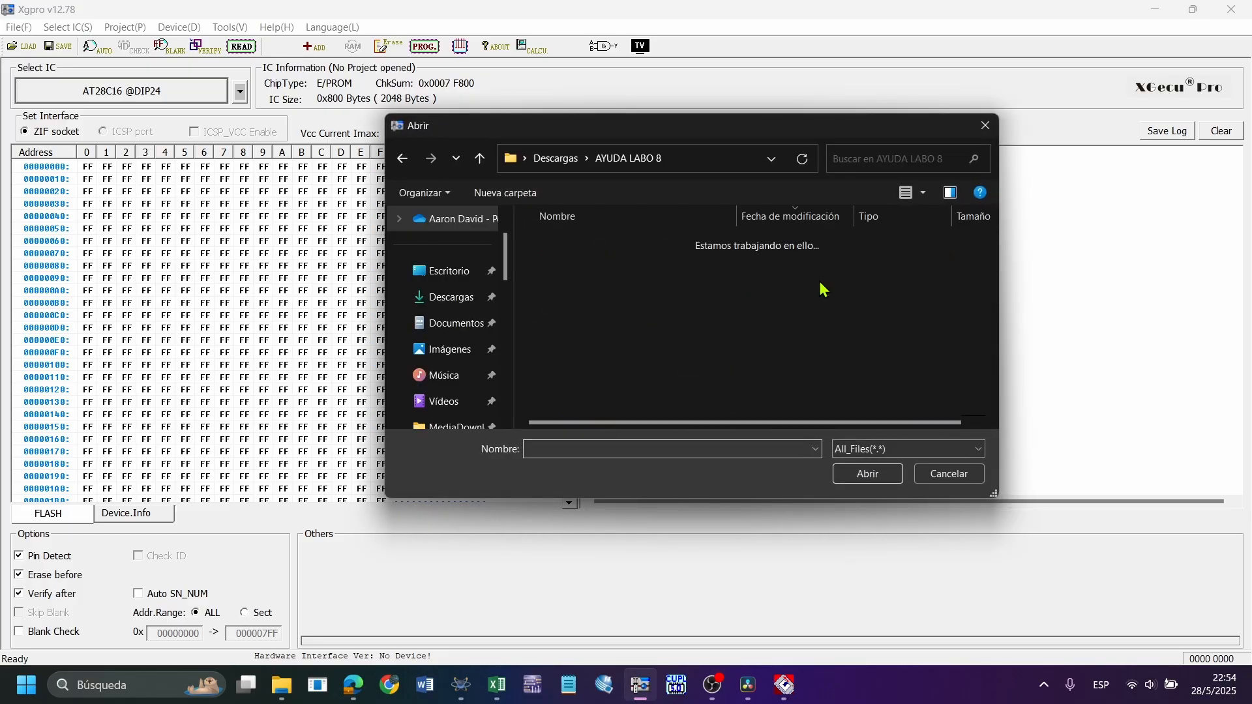
scroll(702, 310, "down", 3)
scroll(669, 305, "up", 3)
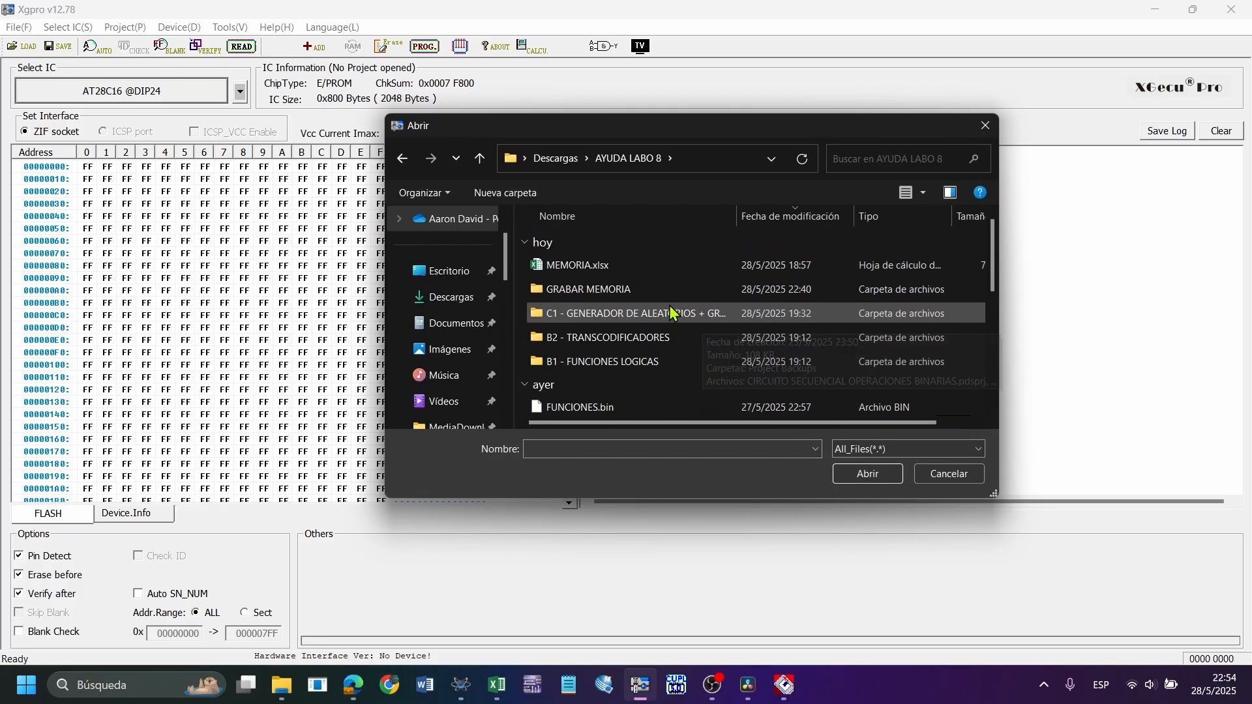
double_click(656, 292)
left_click(709, 379)
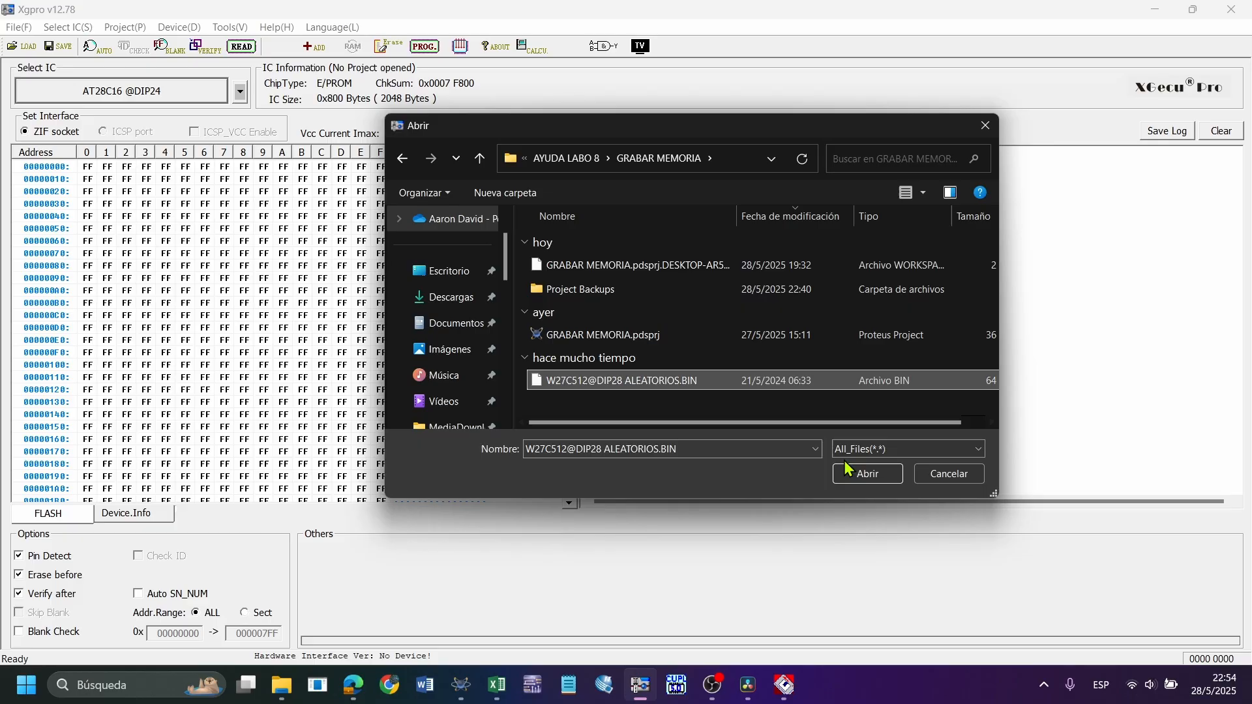
left_click(885, 481)
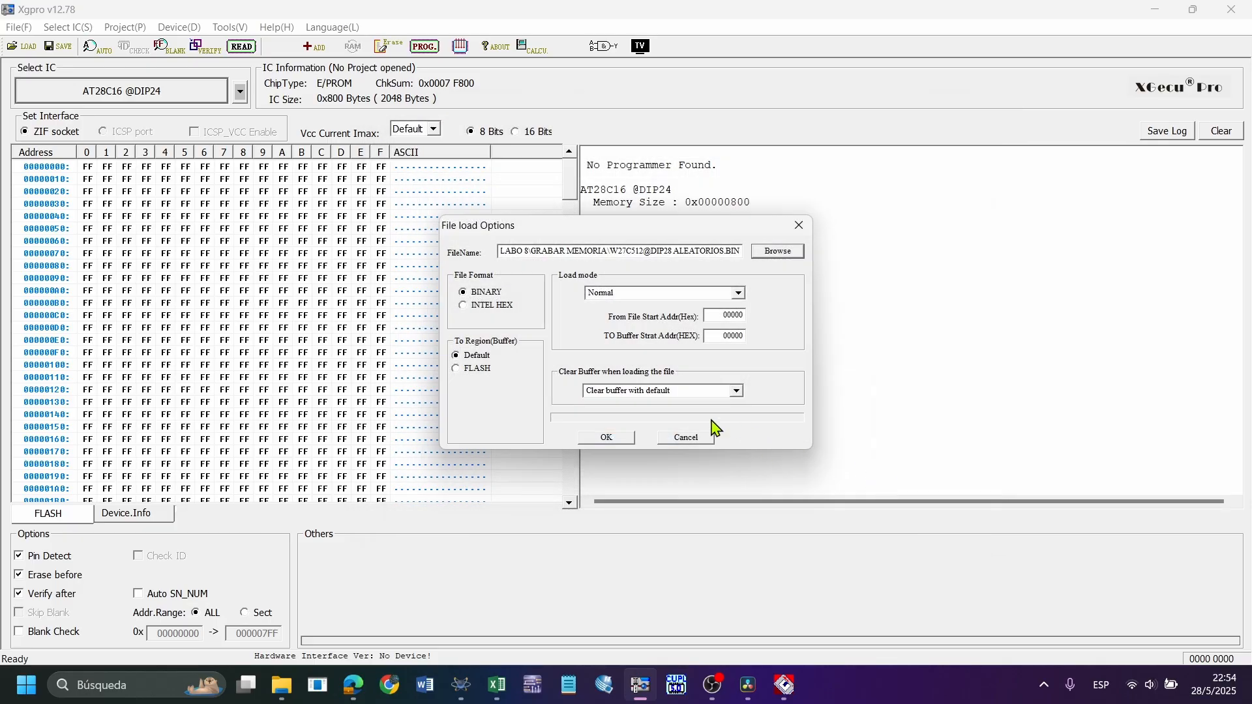
left_click(590, 437)
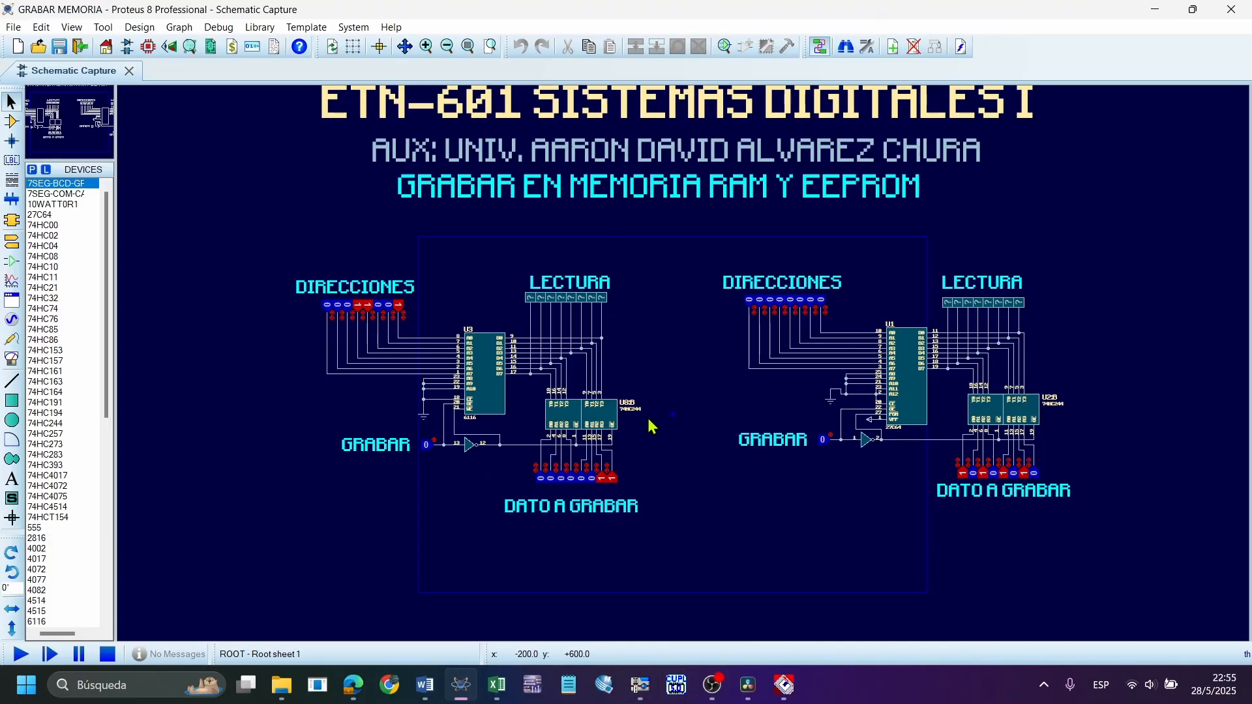
Switch to the LABORATORIO 8 Word document and place the cursor after the b1) FUNCIONES LÓGICAS task statement
left_click(424, 685)
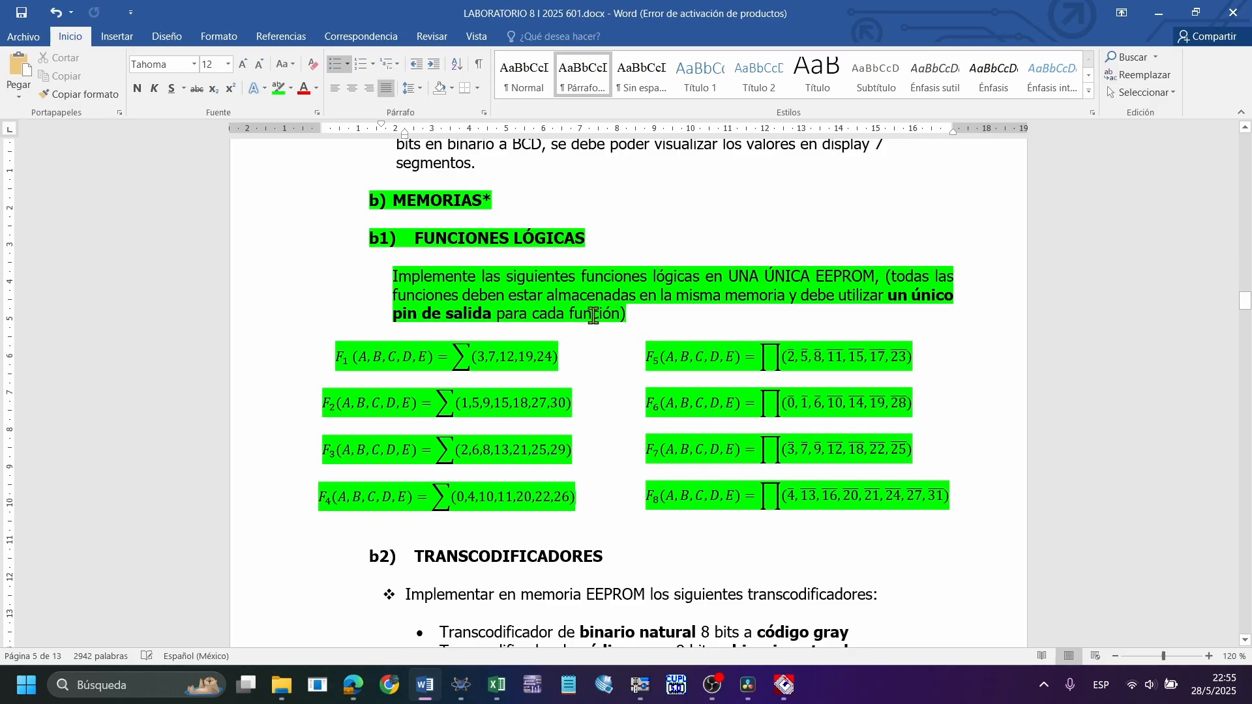
left_click(664, 320)
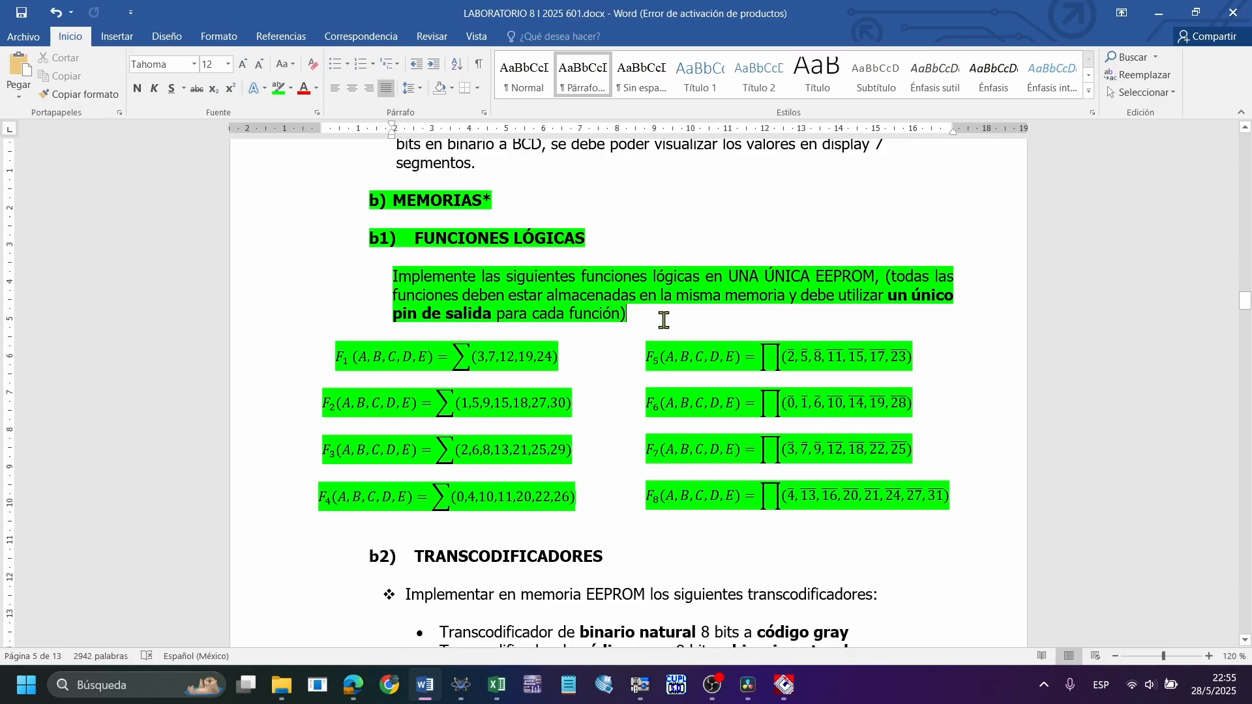
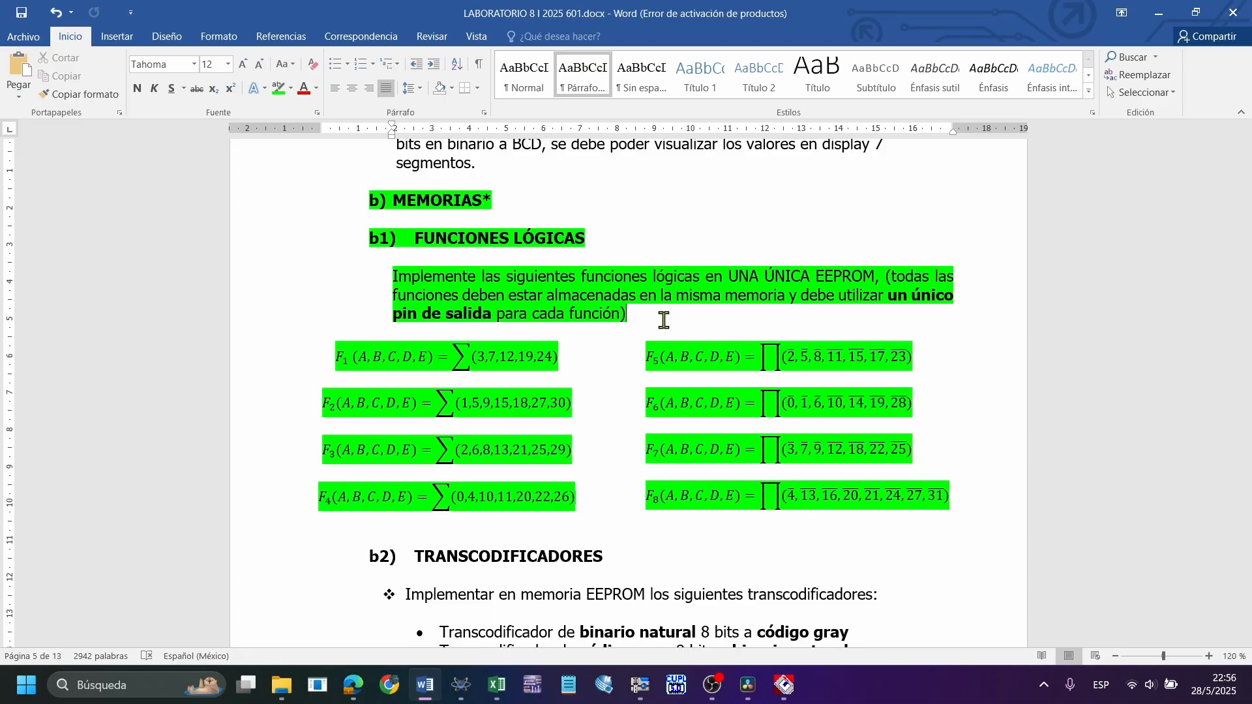
Highlight the input variables of functions F1, F2 and F3 in the b1) FUNCIONES LÓGICAS task
left_click(418, 361)
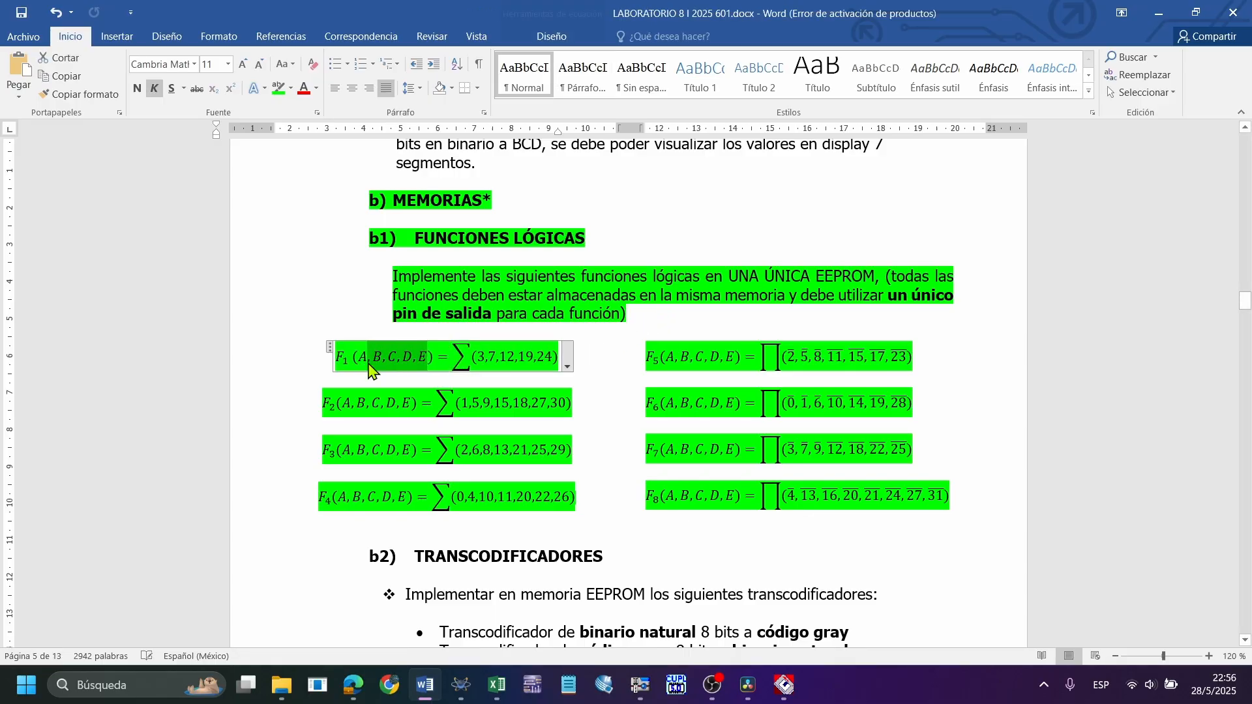
left_click_drag(410, 402, 352, 402)
left_click_drag(417, 451, 363, 458)
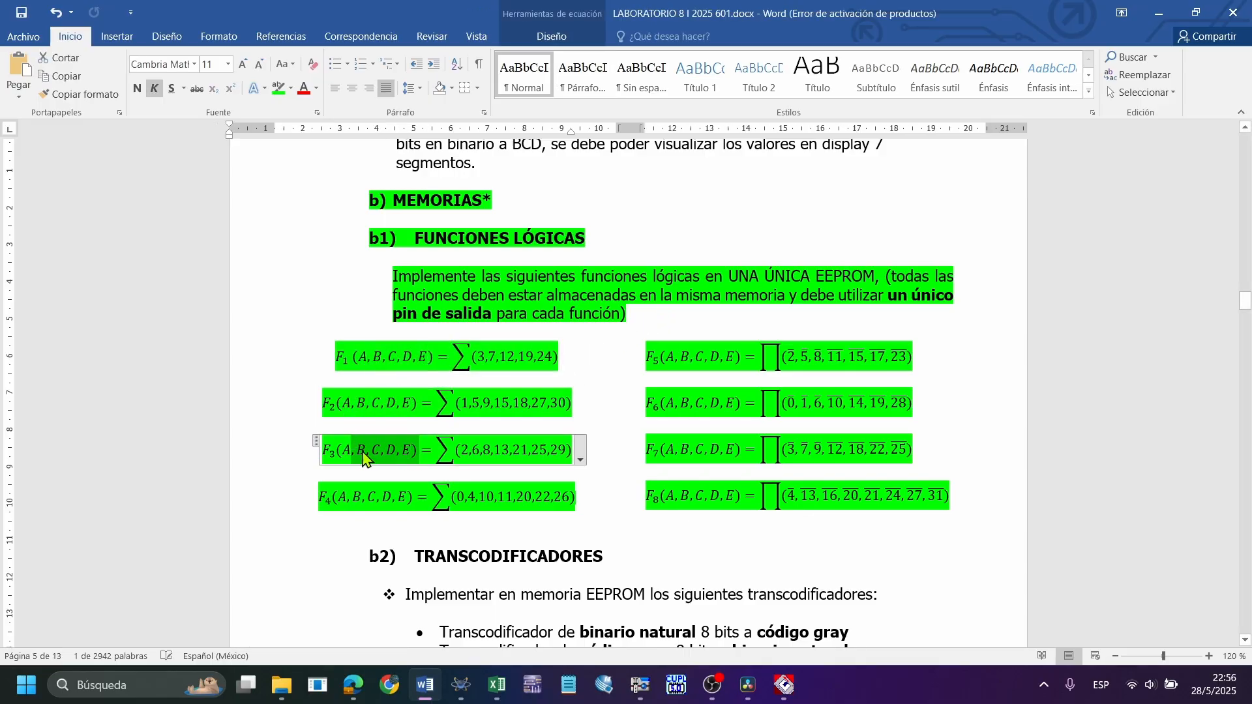
Switch to the MEMORIAS presentation in Canva and review slides 12 to 14 on ROM capacity, memory as combinational logic and binary-to-Gray conversion
left_click(359, 669)
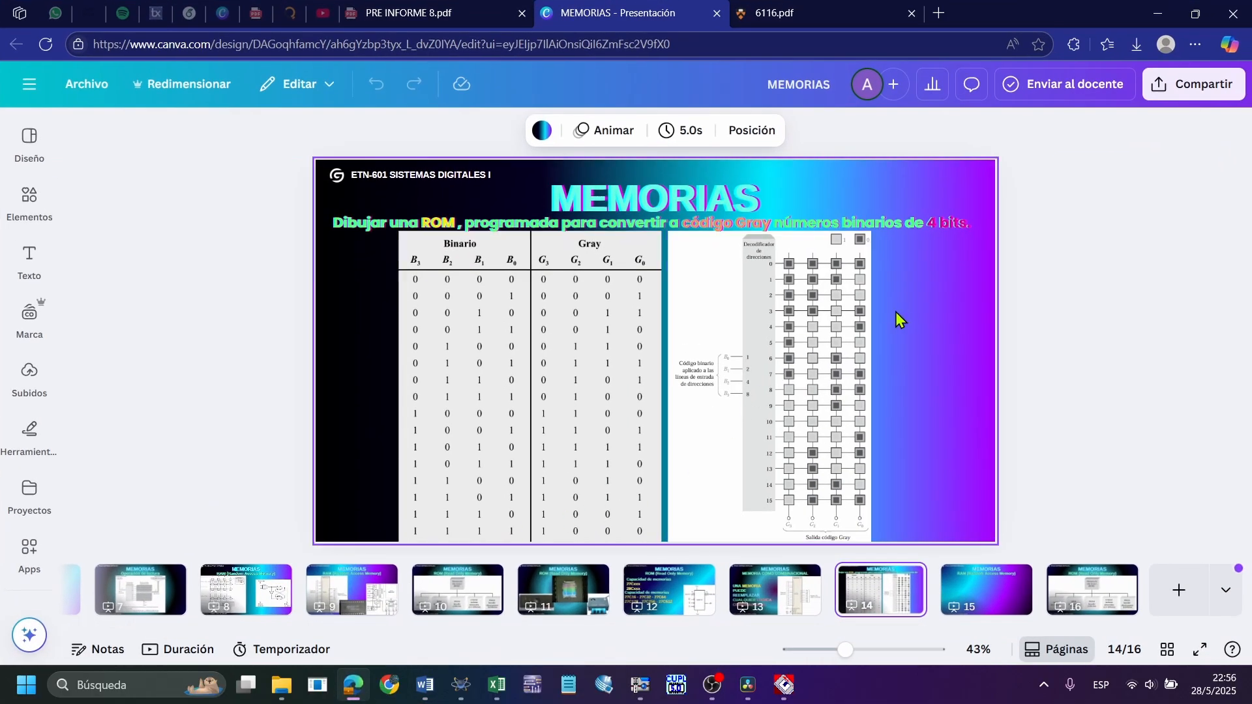
scroll(848, 316, "up", 5)
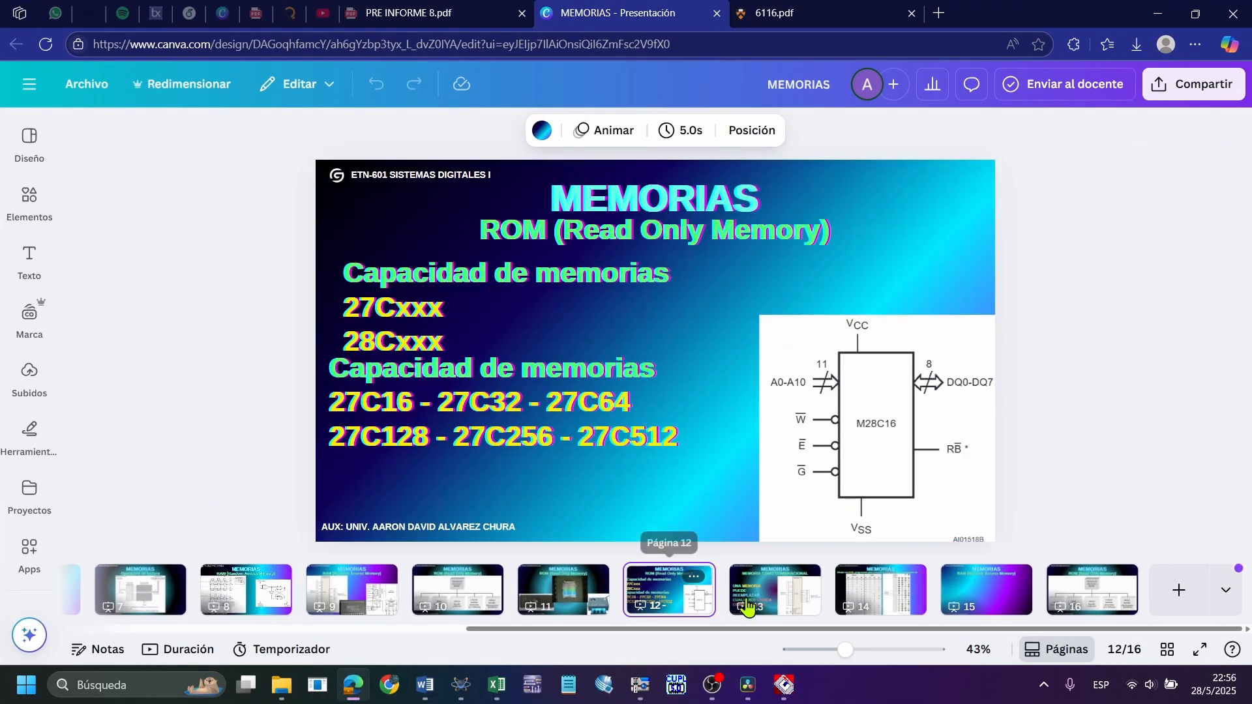
left_click(796, 603)
left_click(884, 602)
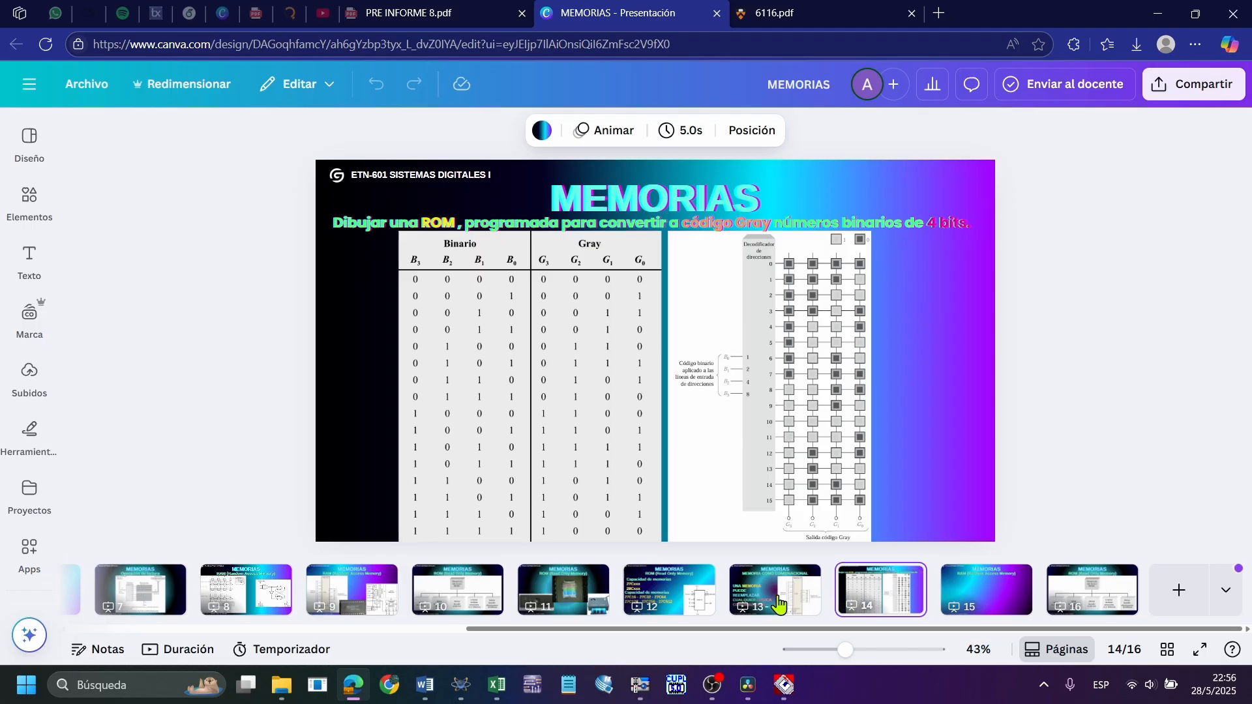
scroll(1069, 368, "up", 1)
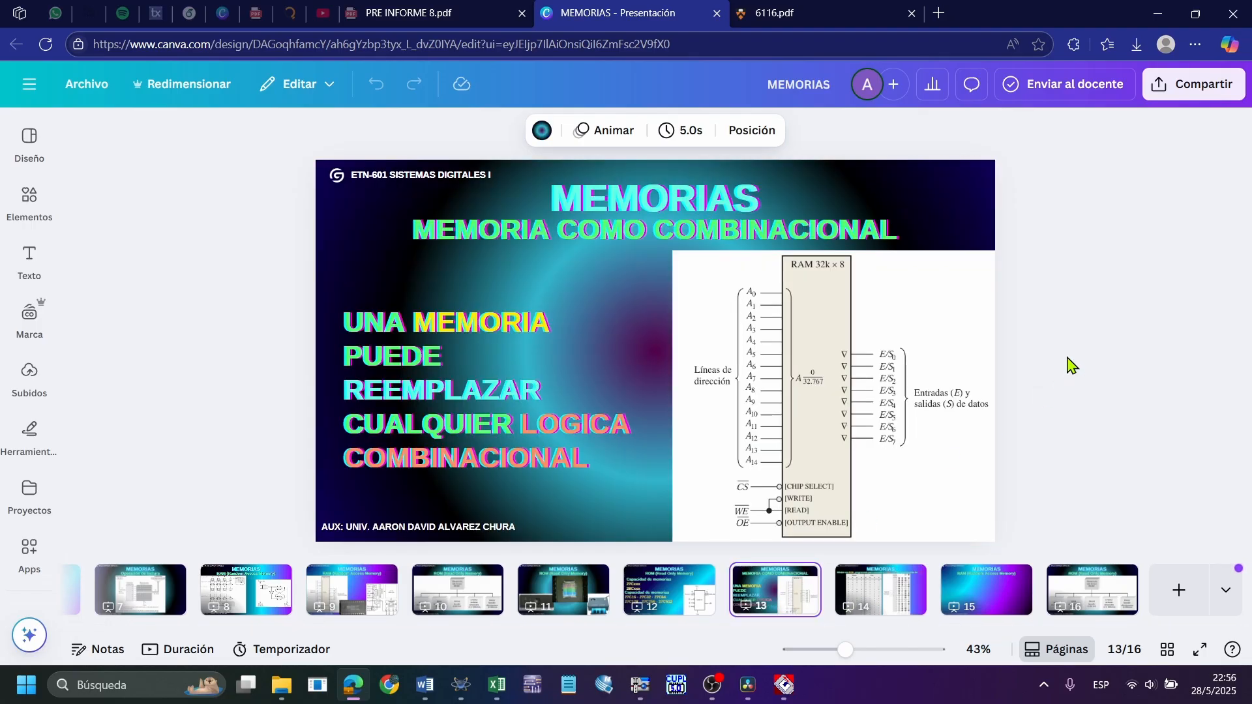
left_click(908, 596)
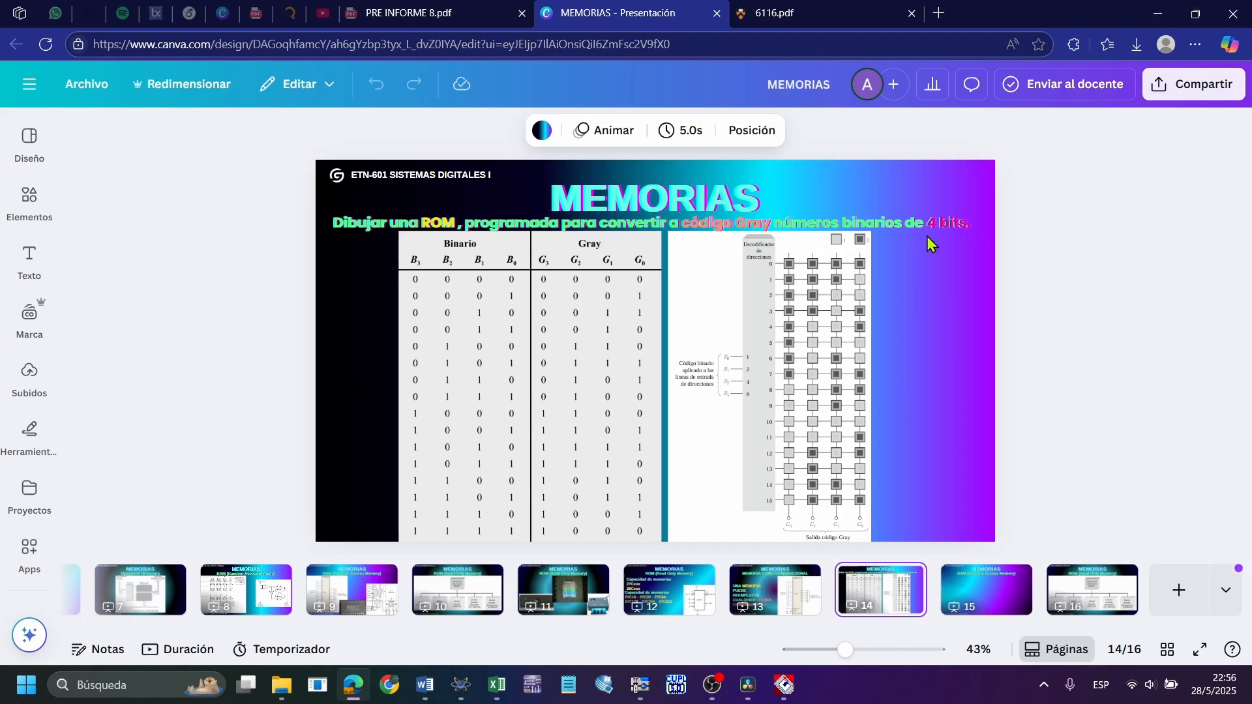
Return to the LABORATORIO 8 Word document and highlight functions F1 to F4, clearing the selection when done
left_click(425, 684)
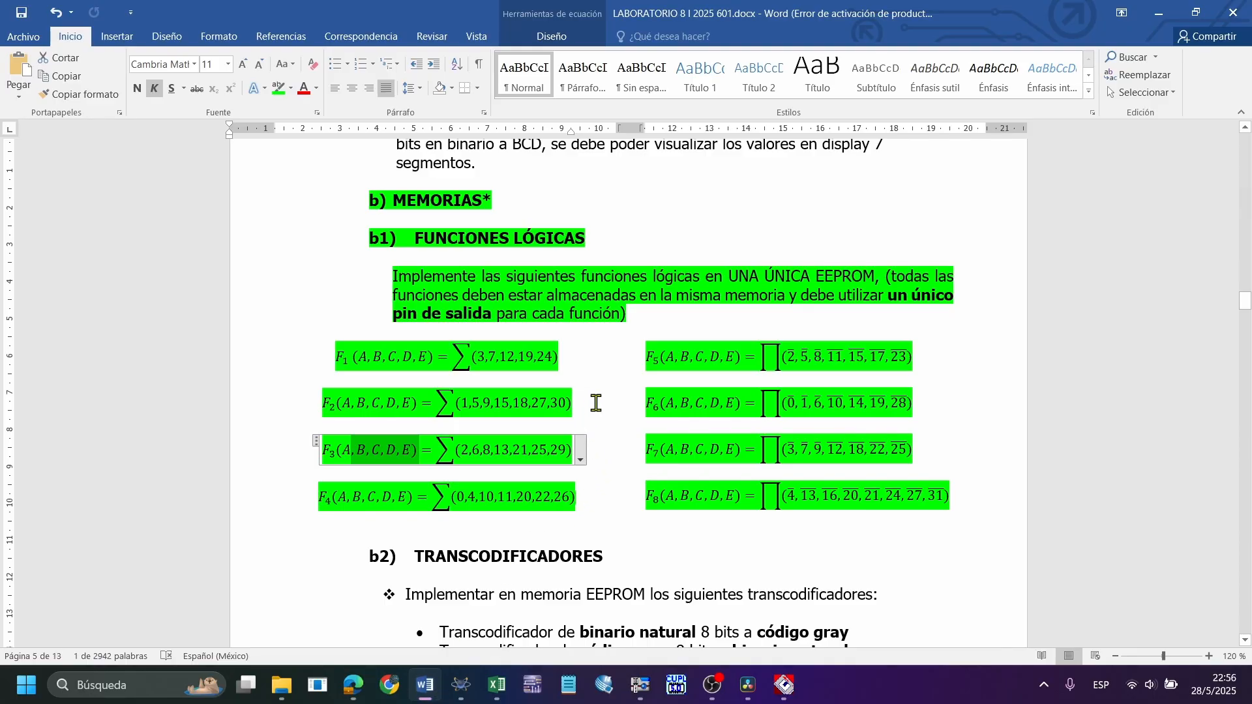
left_click_drag(583, 499, 334, 357)
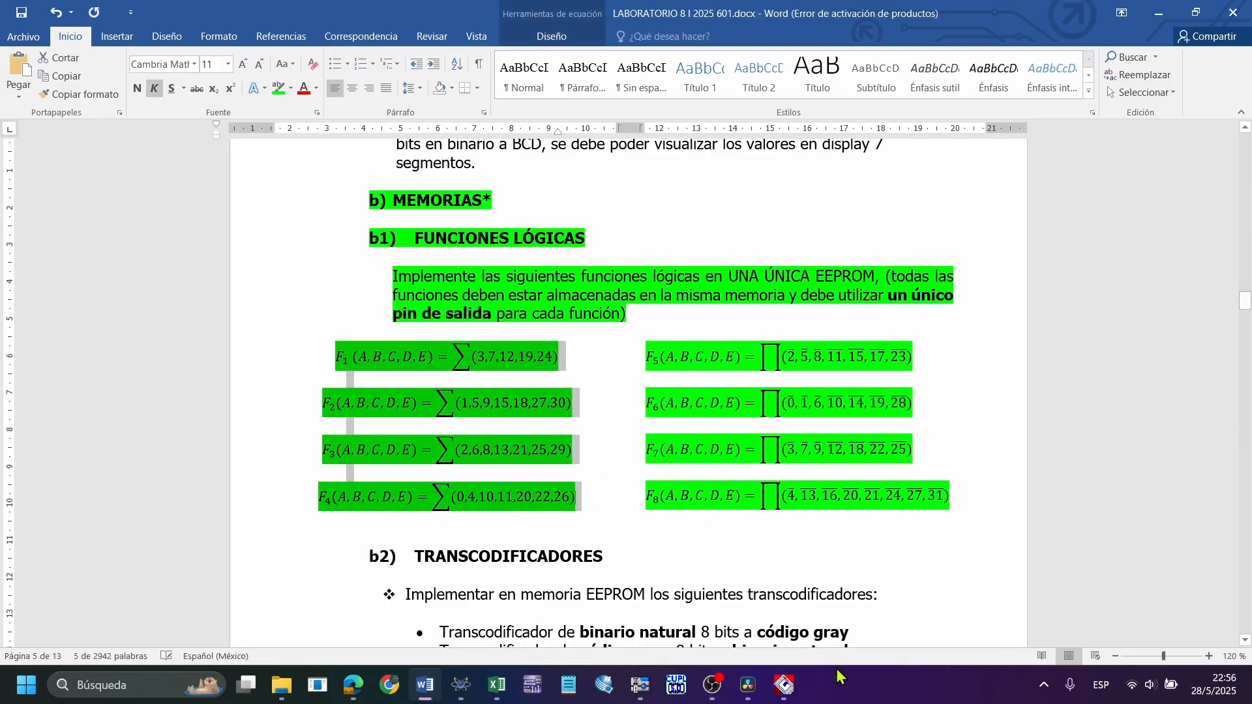
left_click(606, 492)
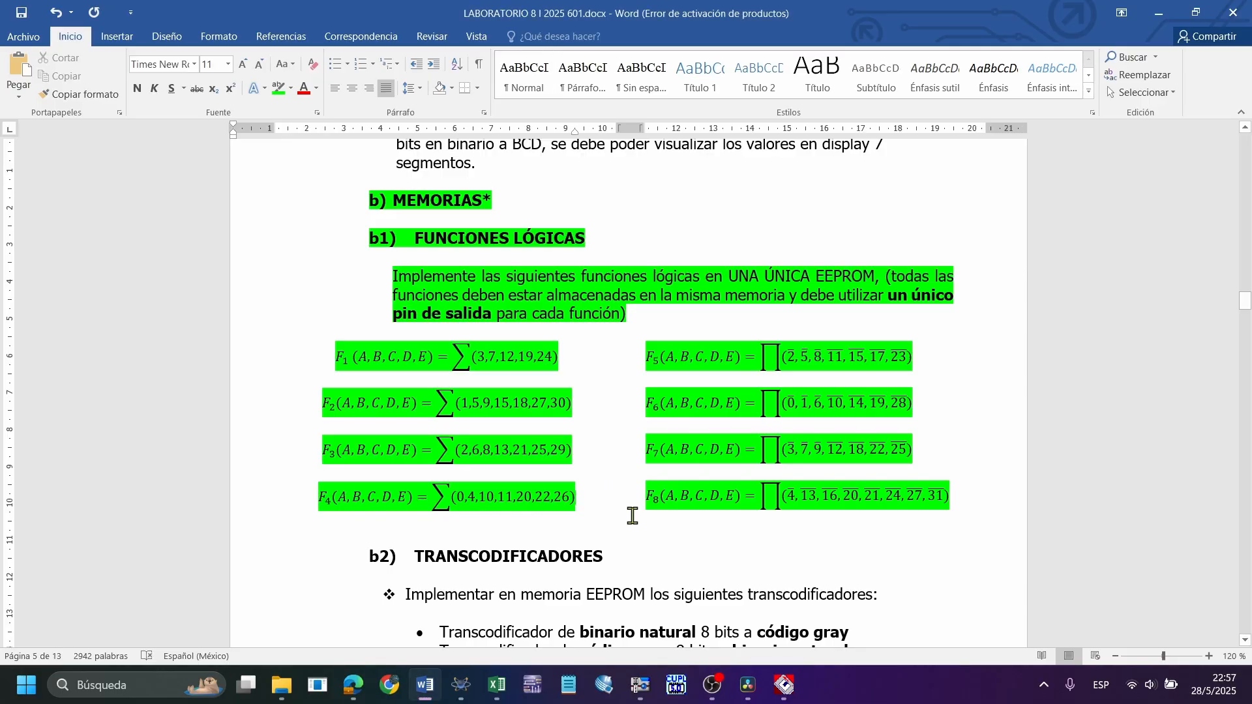
Switch to the MEMORIA.xlsx workbook in Excel and highlight the DECIMAL and BINARIO columns of the FUNCIONES sheet
left_click(496, 685)
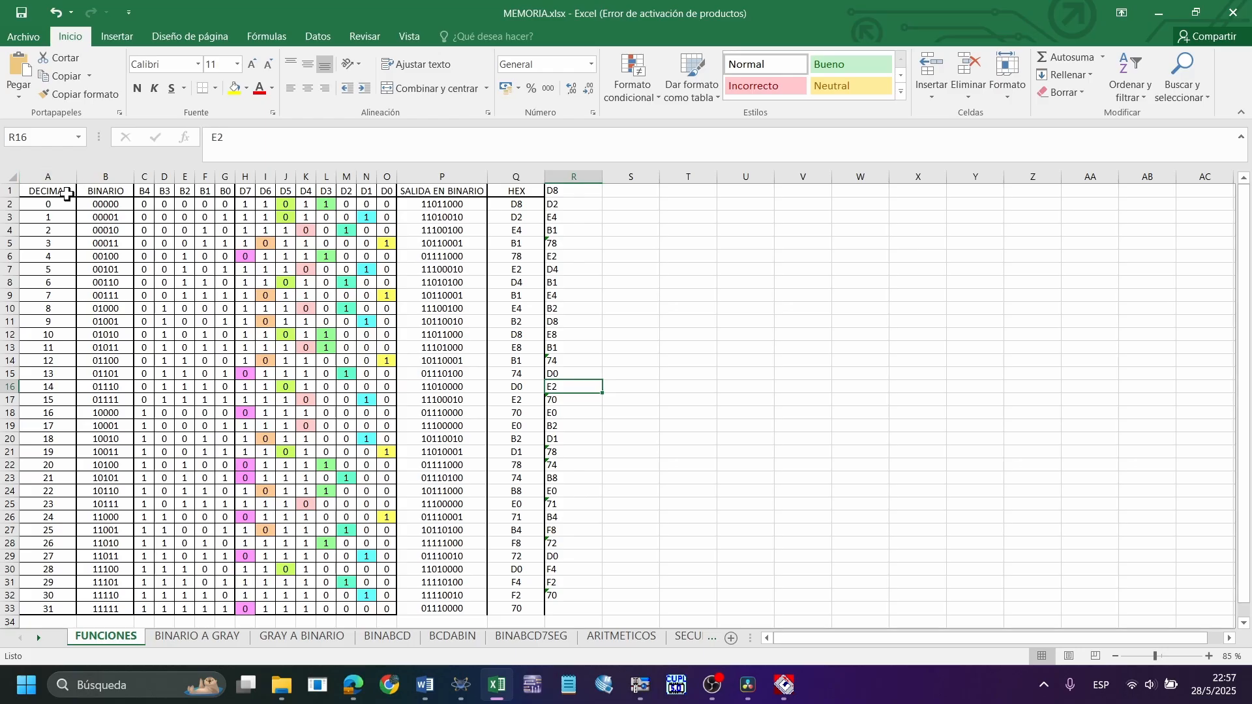
left_click_drag(66, 192, 57, 608)
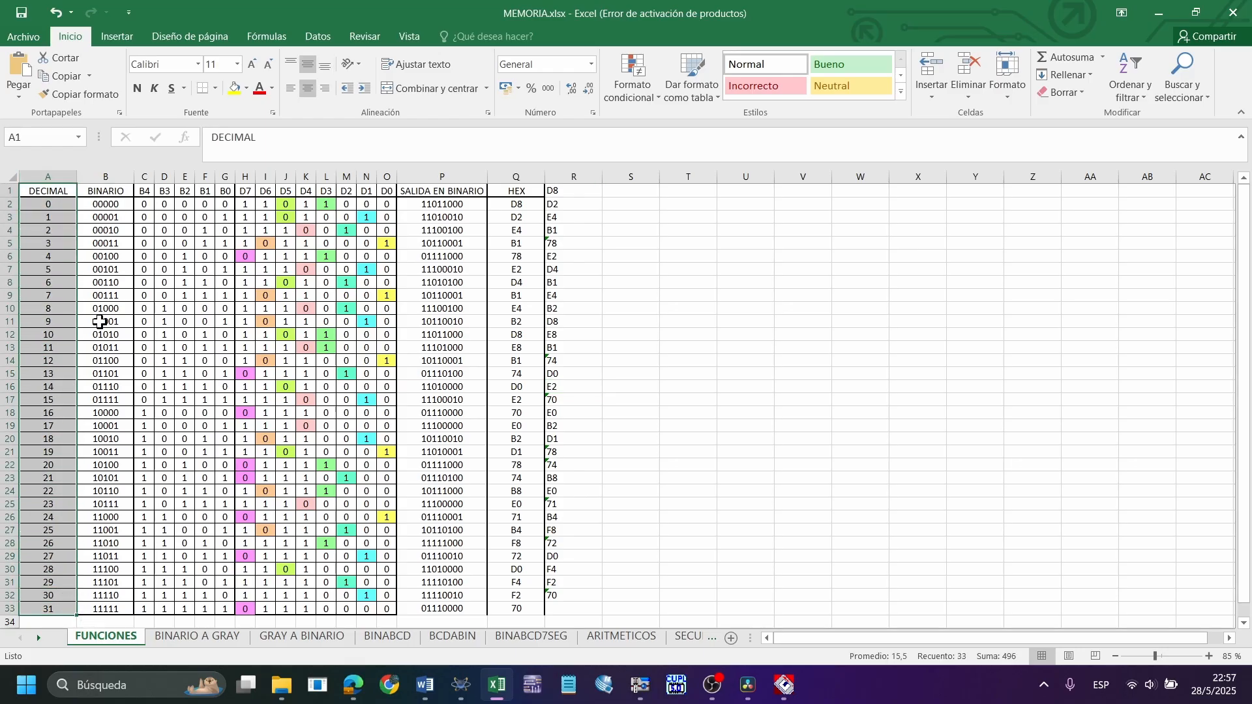
left_click_drag(129, 193, 124, 610)
left_click(811, 412)
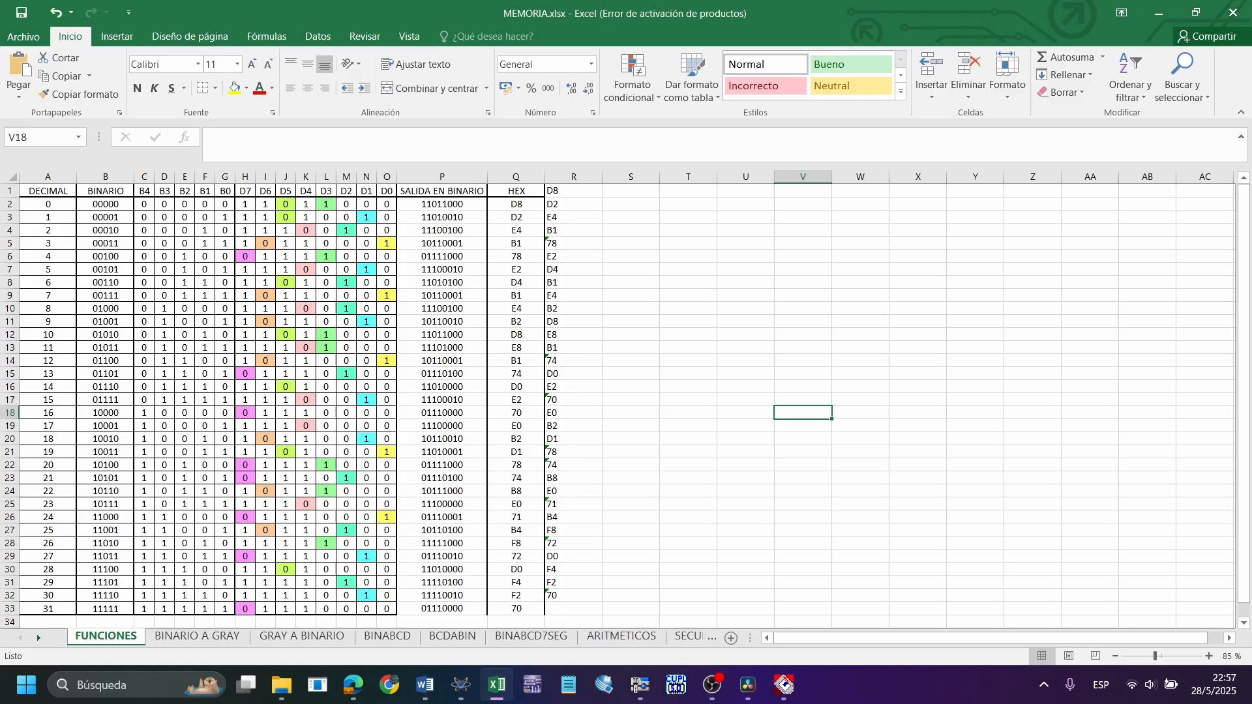
Point out the BINARIO values, the B4 to B0 input bit columns and the D7 to D0 output columns of the table
mouse_move(73, 180)
left_mouse_down()
mouse_move(176, 616)
mouse_move(139, 622)
left_mouse_up()
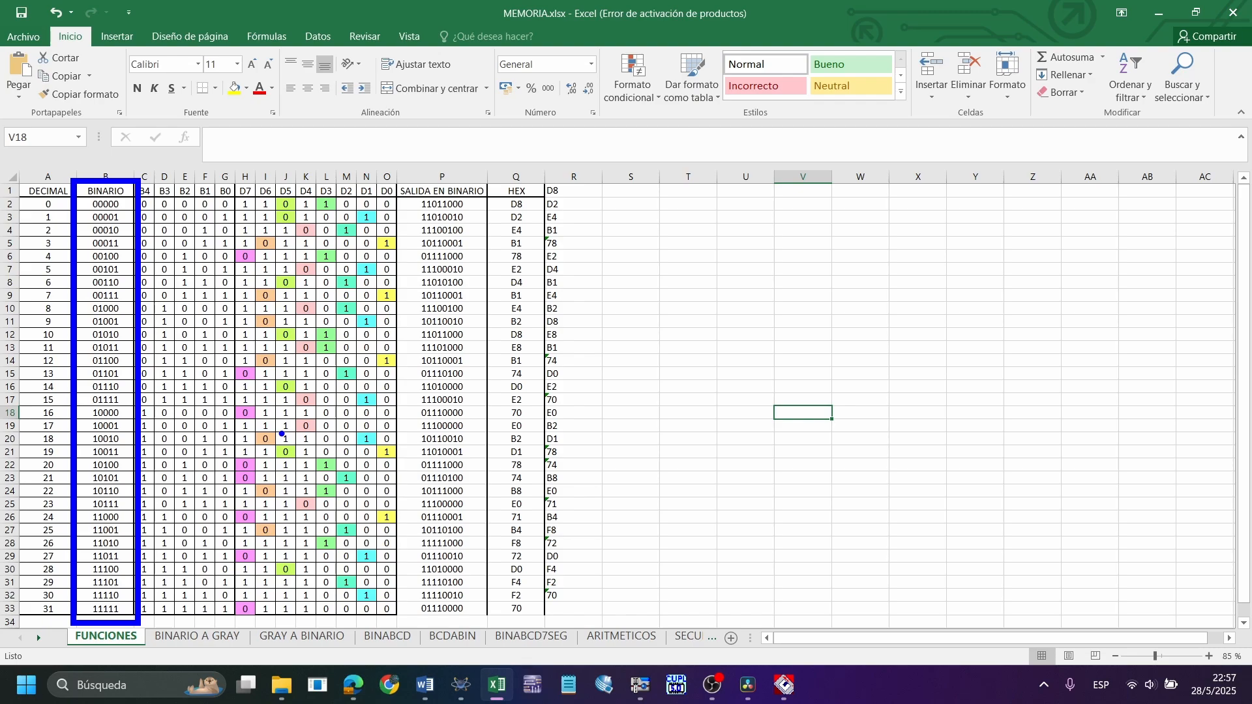
key("Escape")
left_click_drag(122, 208, 108, 608)
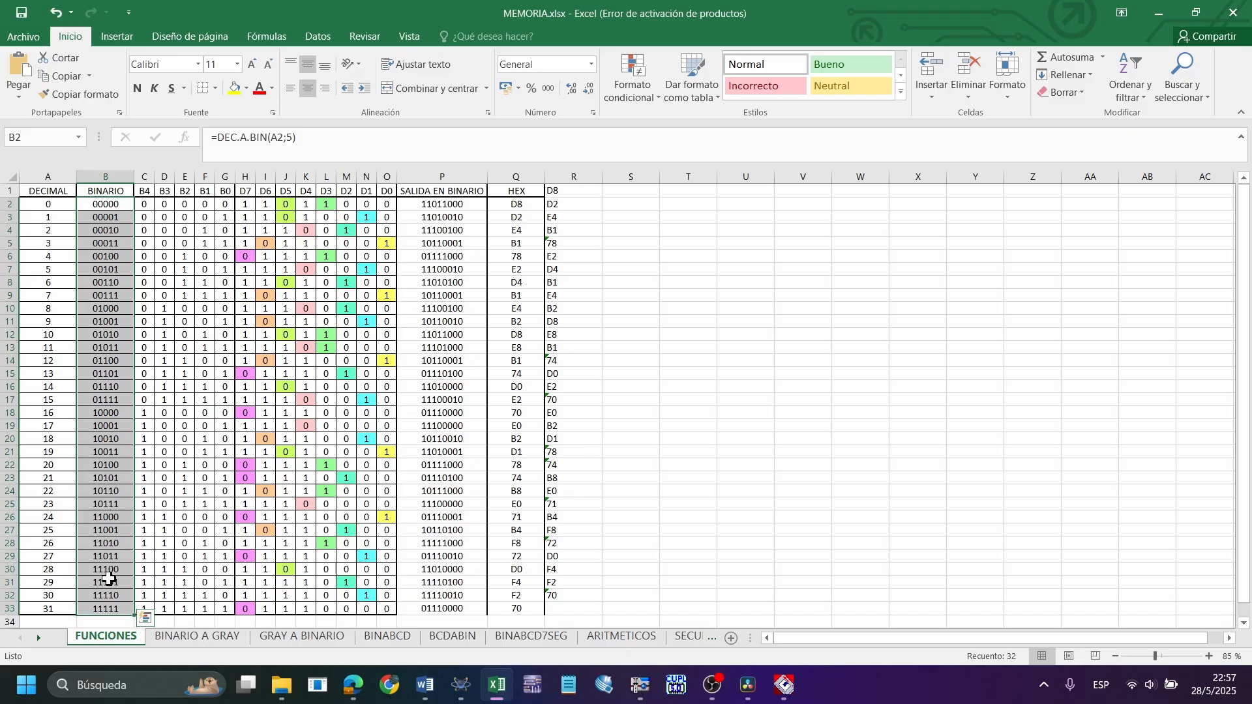
left_click_drag(227, 204, 151, 608)
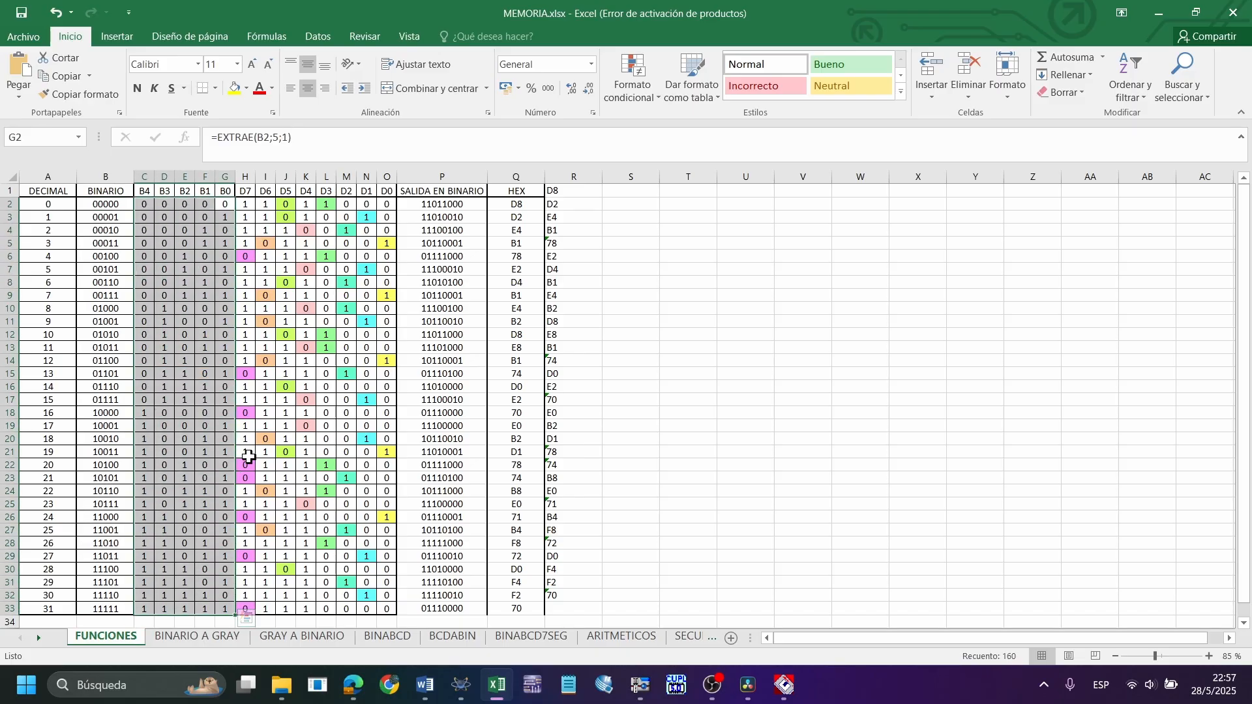
left_click(306, 256)
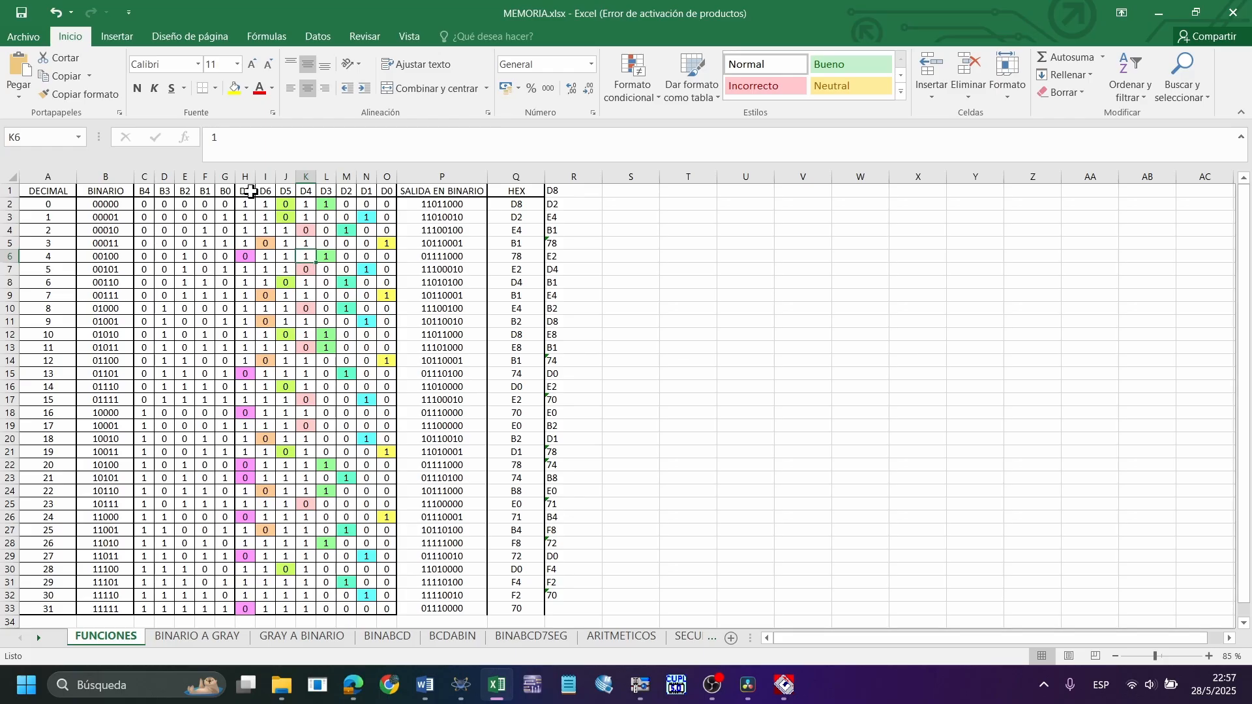
left_click_drag(246, 197, 388, 609)
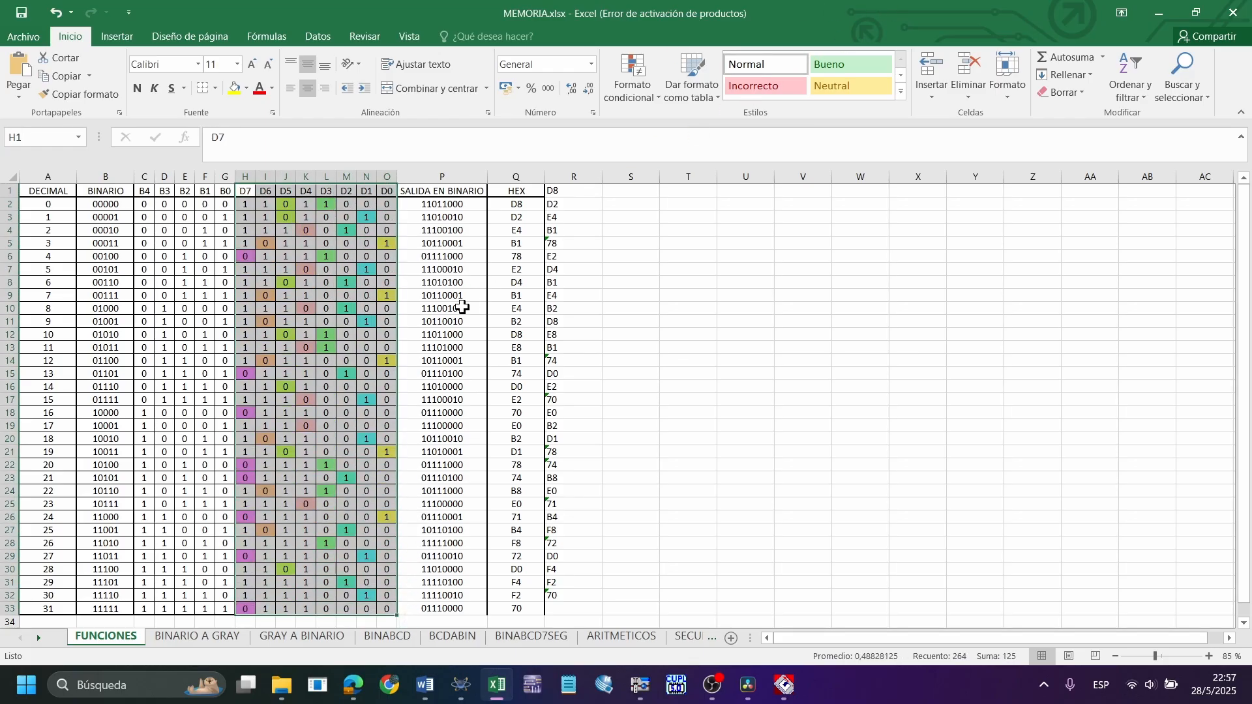
Arrange the MEMORIA.xlsx workbook and the LABORATORIO 8 document side by side, with the logic functions in view
left_click(459, 307)
key("super+Left")
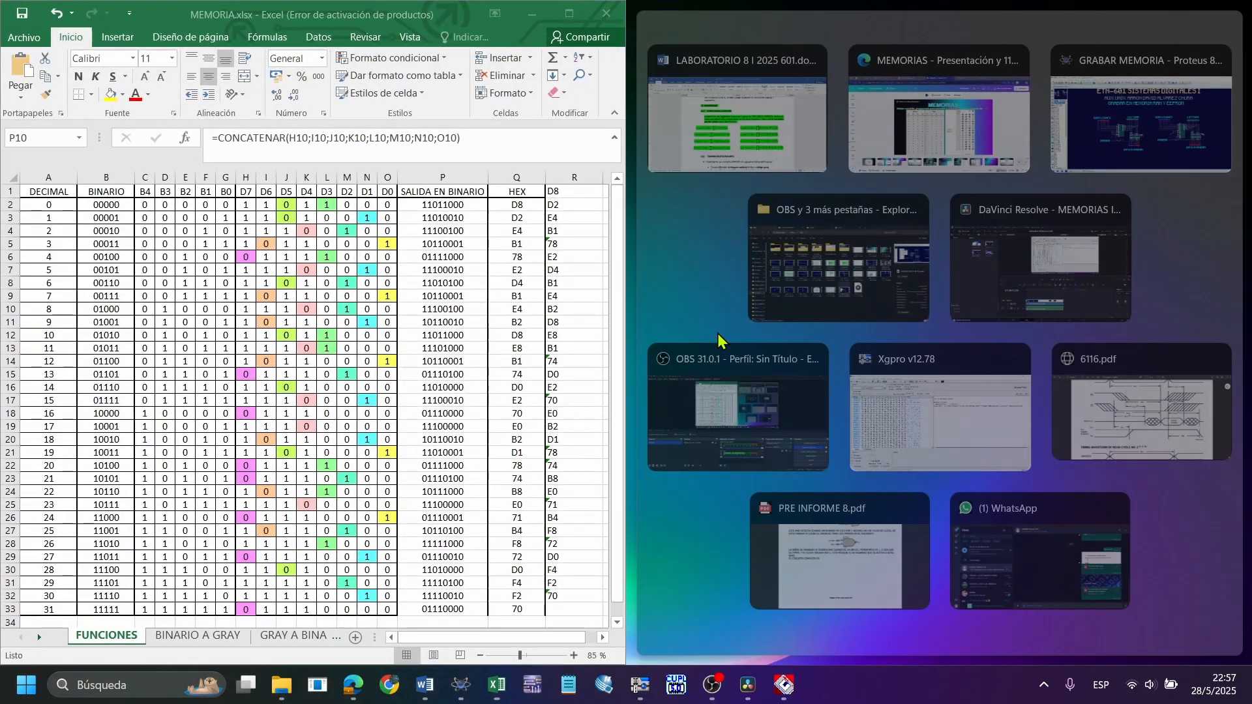
left_click(794, 149)
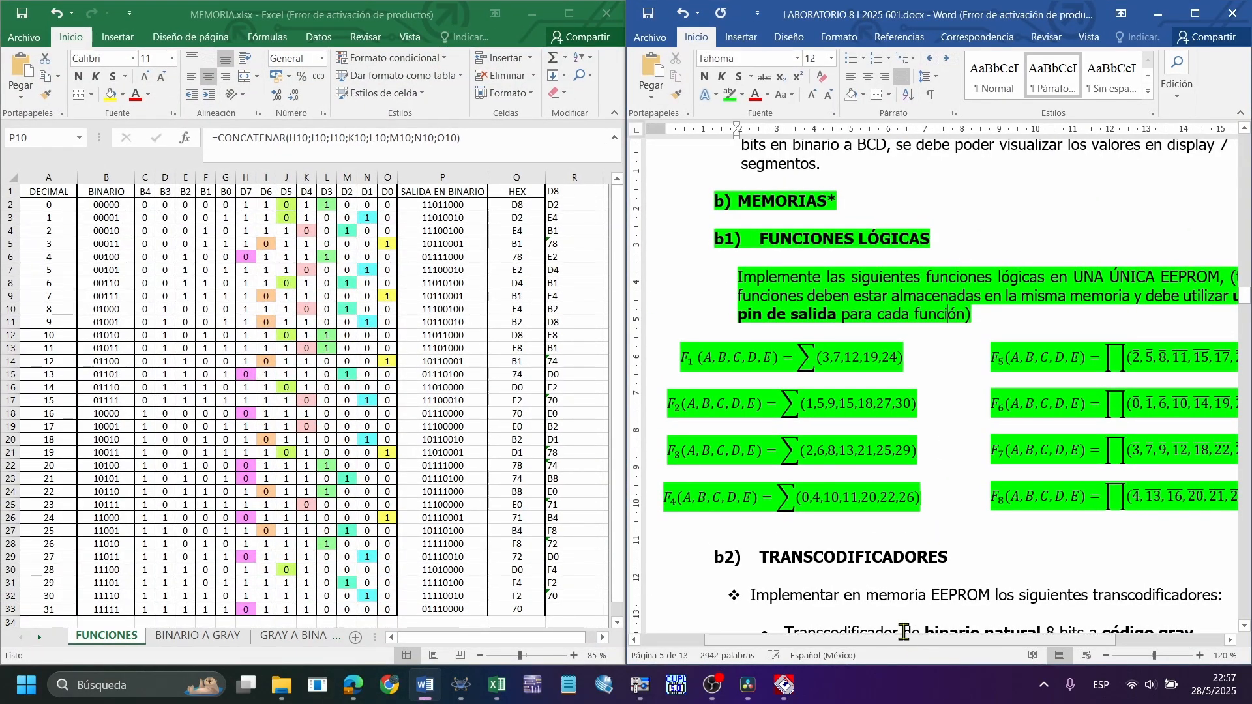
left_click_drag(868, 642, 859, 642)
Select function F1 and check its minterms 3, 7, 12, 19 and 24 against output D0 by highlighting the matching table rows
left_click(724, 362)
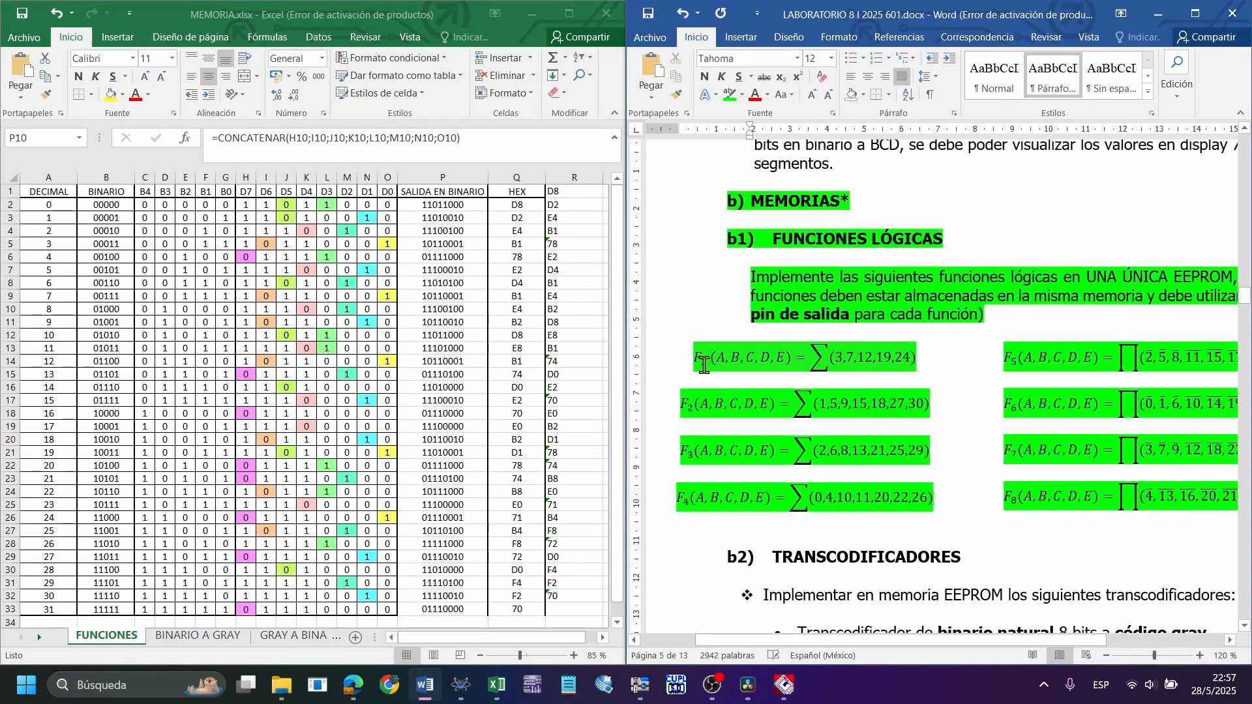
left_click_drag(724, 362, 902, 358)
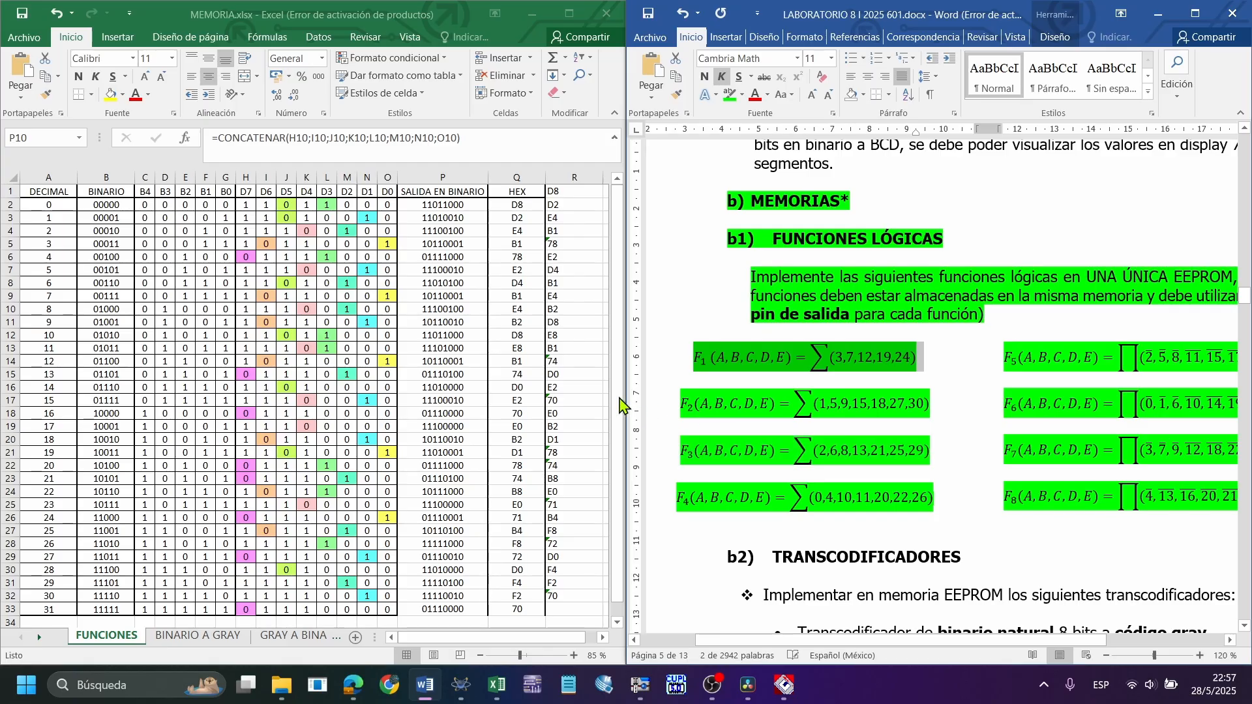
left_click(411, 294)
left_click(388, 192)
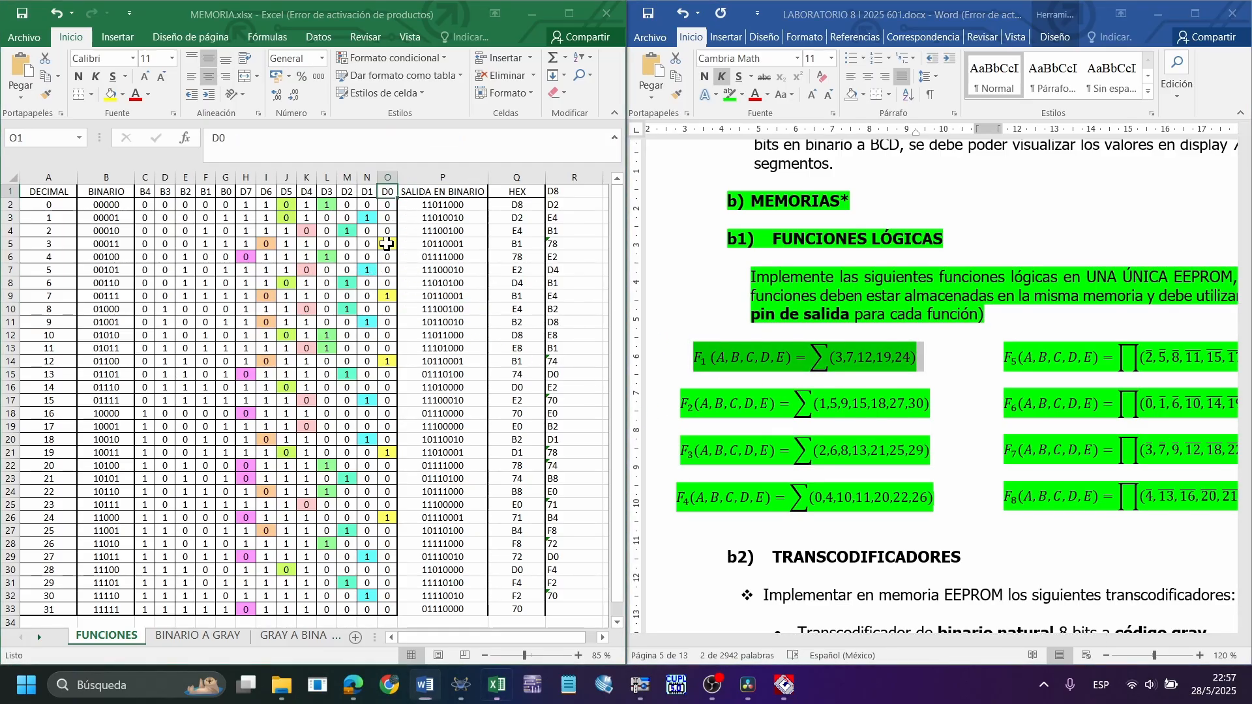
left_click_drag(391, 245, 29, 245)
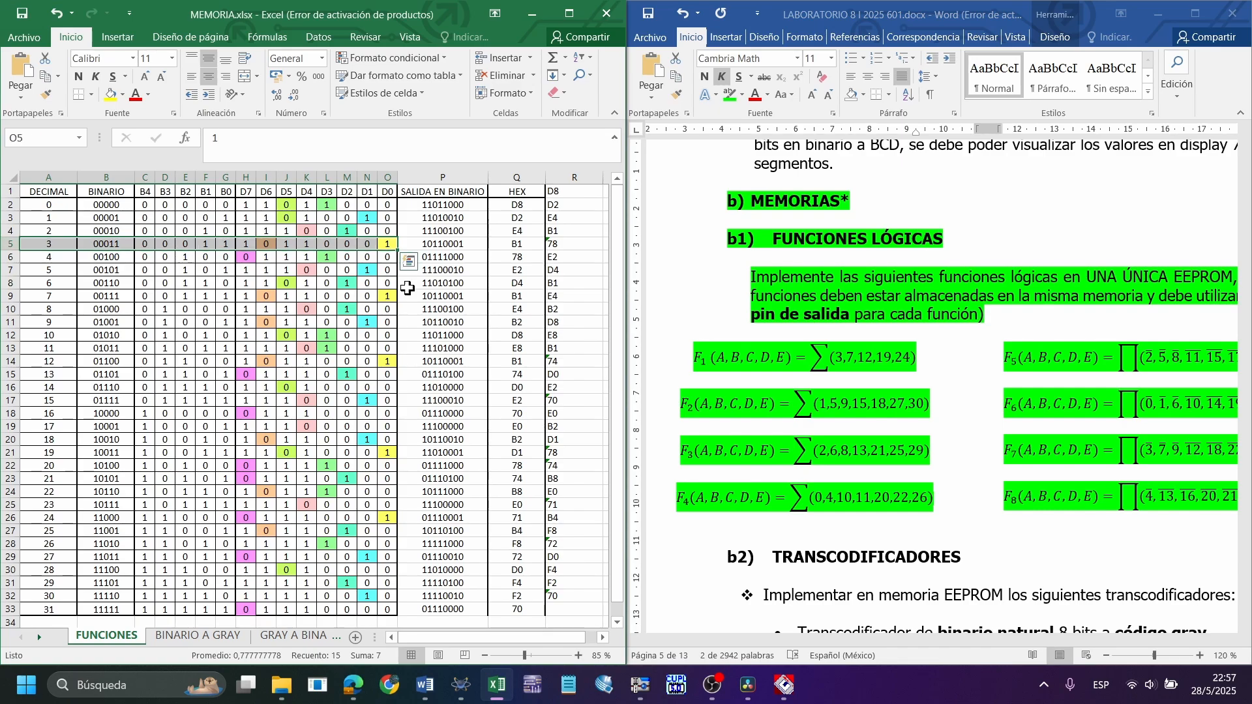
left_click_drag(388, 296, 40, 296)
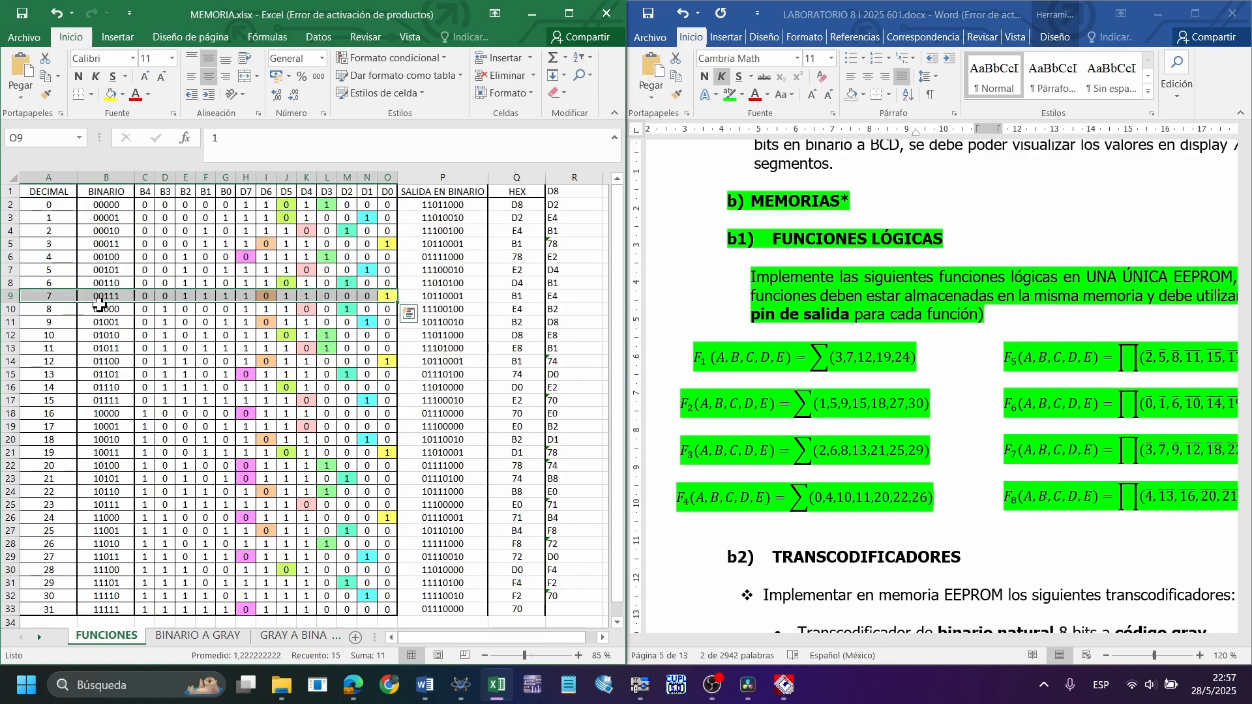
left_click_drag(380, 364, 26, 364)
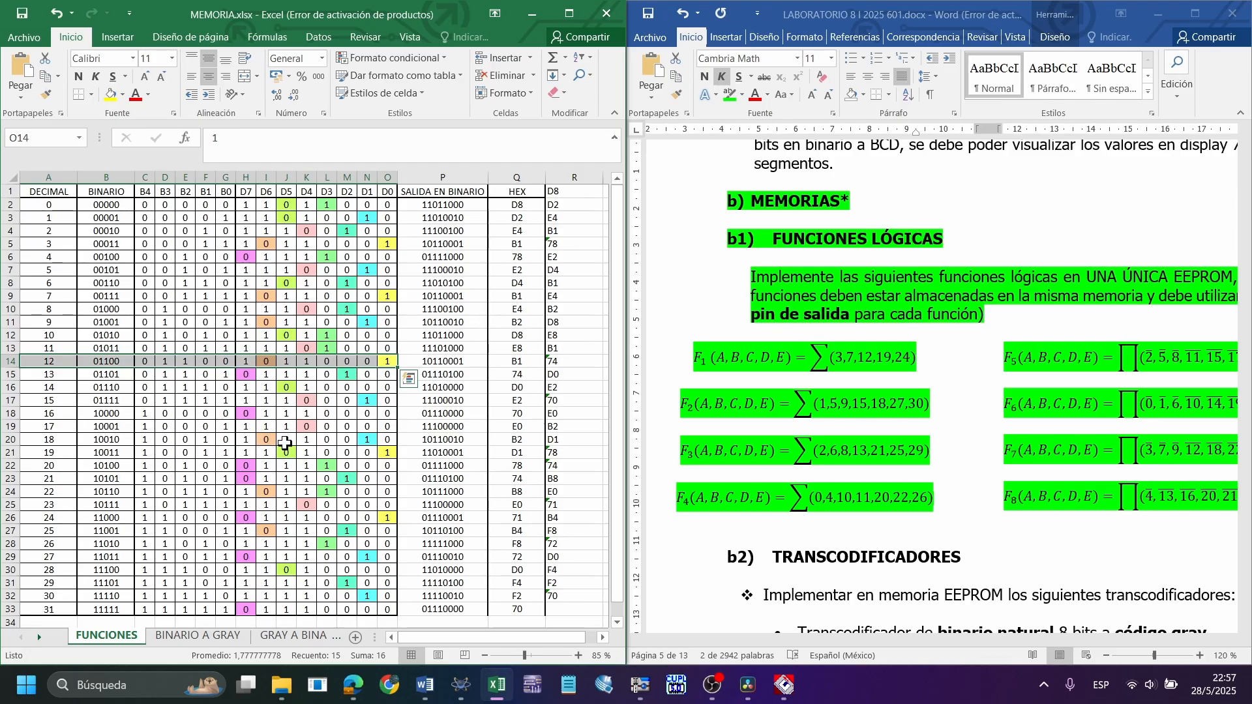
left_click_drag(384, 451, 4, 456)
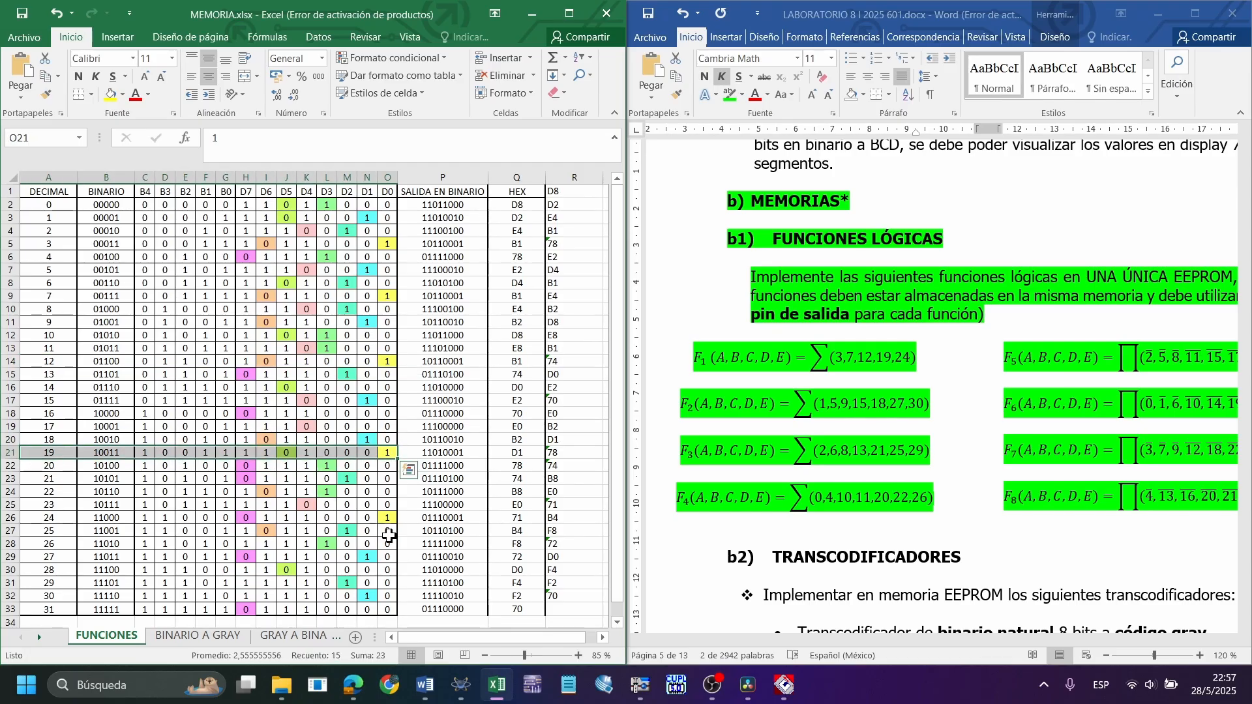
left_click_drag(388, 517, 3, 506)
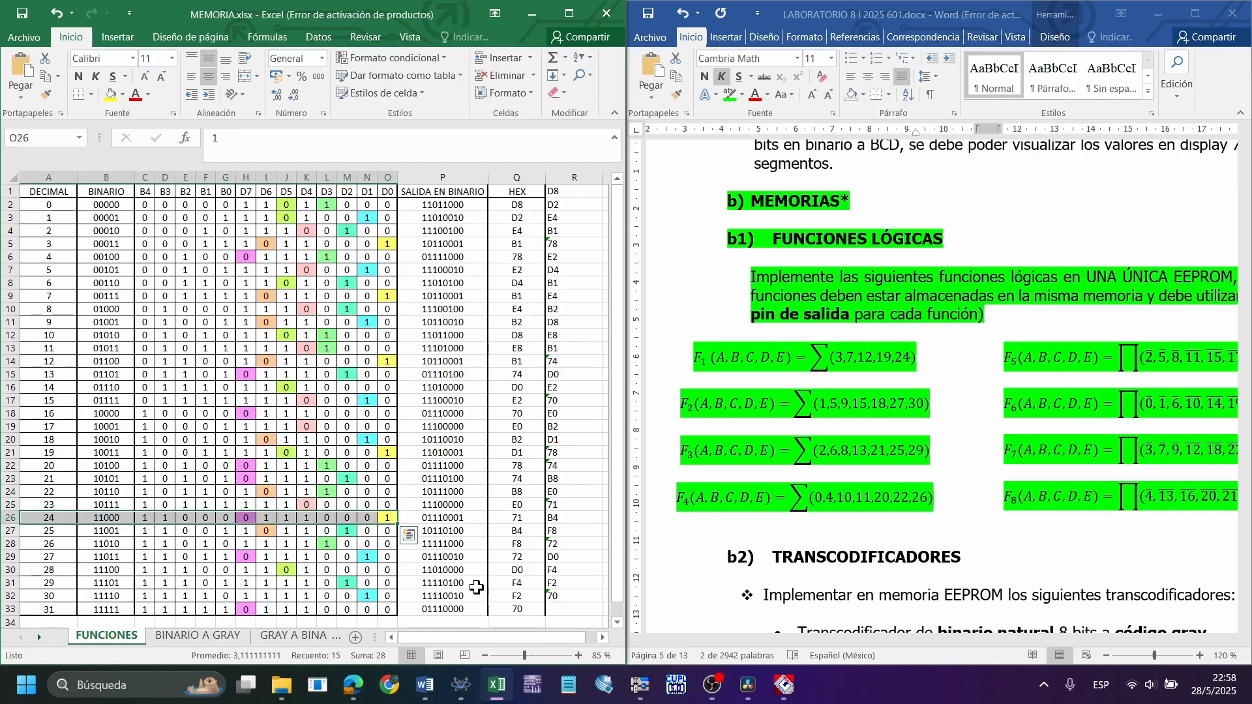
Highlight the D0 column values and the full D7 to D0 output block for decimals 0 to 31
left_click_drag(388, 607, 388, 205)
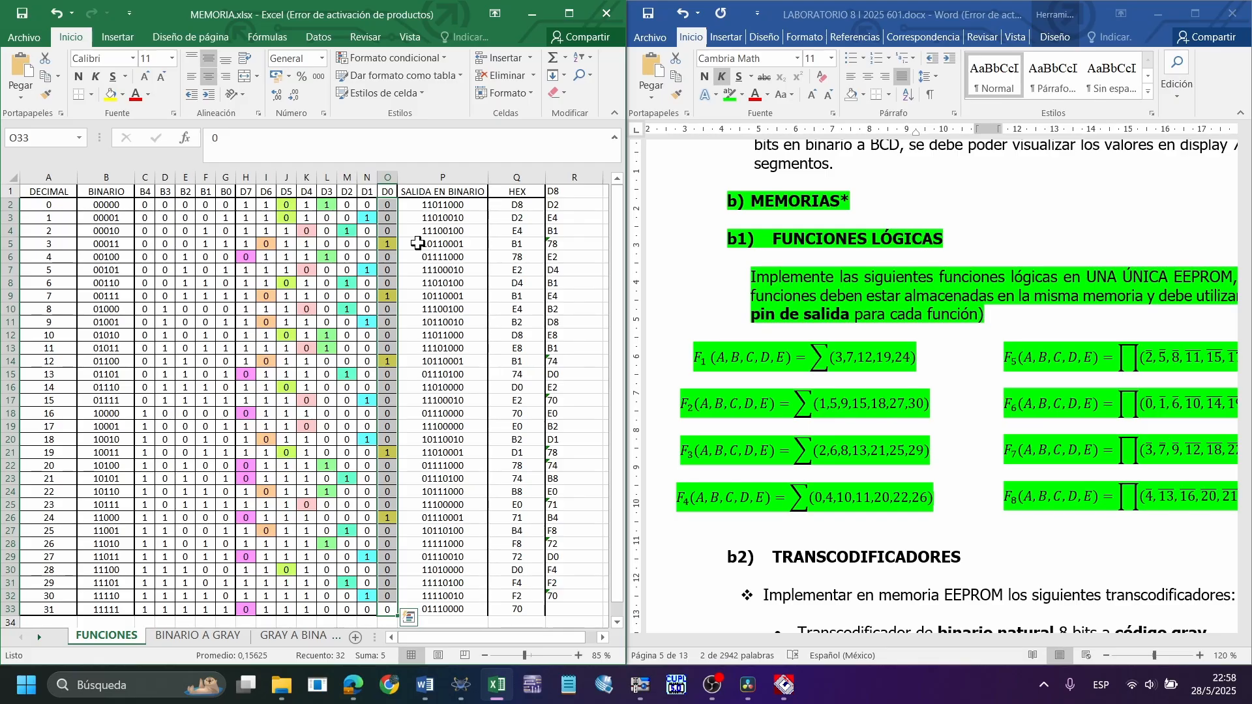
left_click_drag(245, 204, 385, 600)
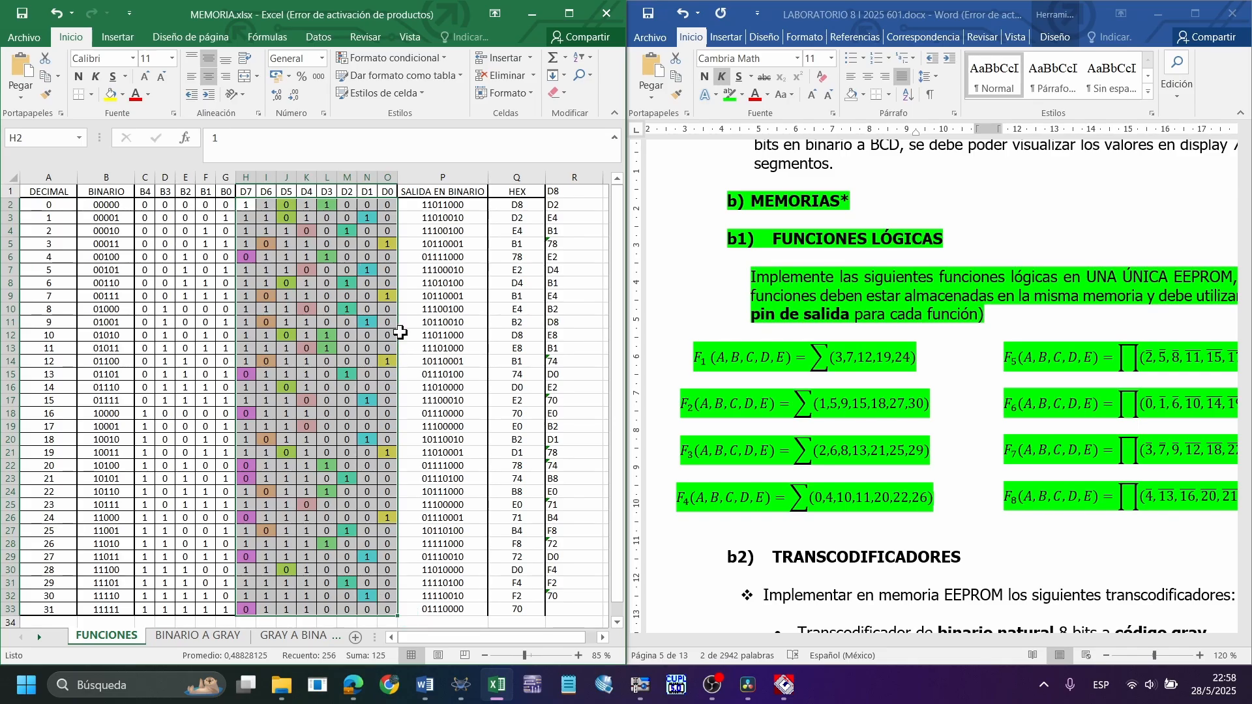
left_click_drag(249, 205, 384, 603)
left_click(413, 413)
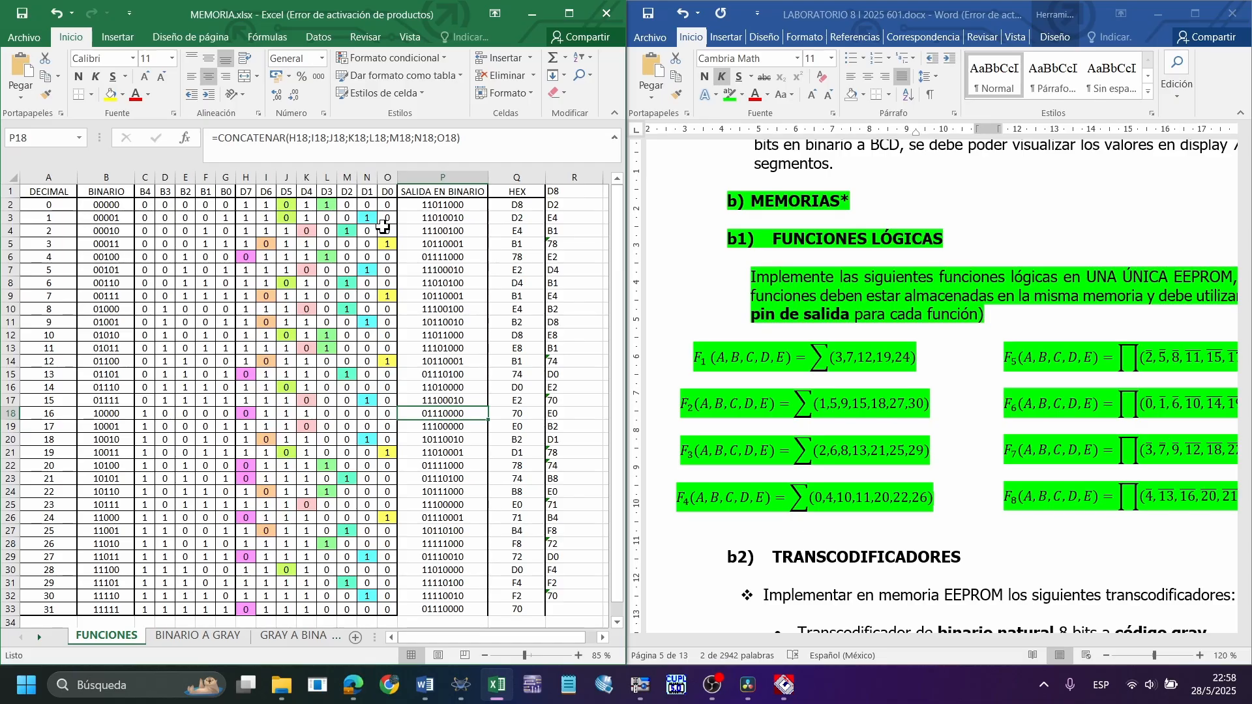
Check function F2's minterms 1, 5, 9, 15, 18, 27 and 30 by highlighting the matching table rows up to output D0
left_click_drag(386, 218, 21, 219)
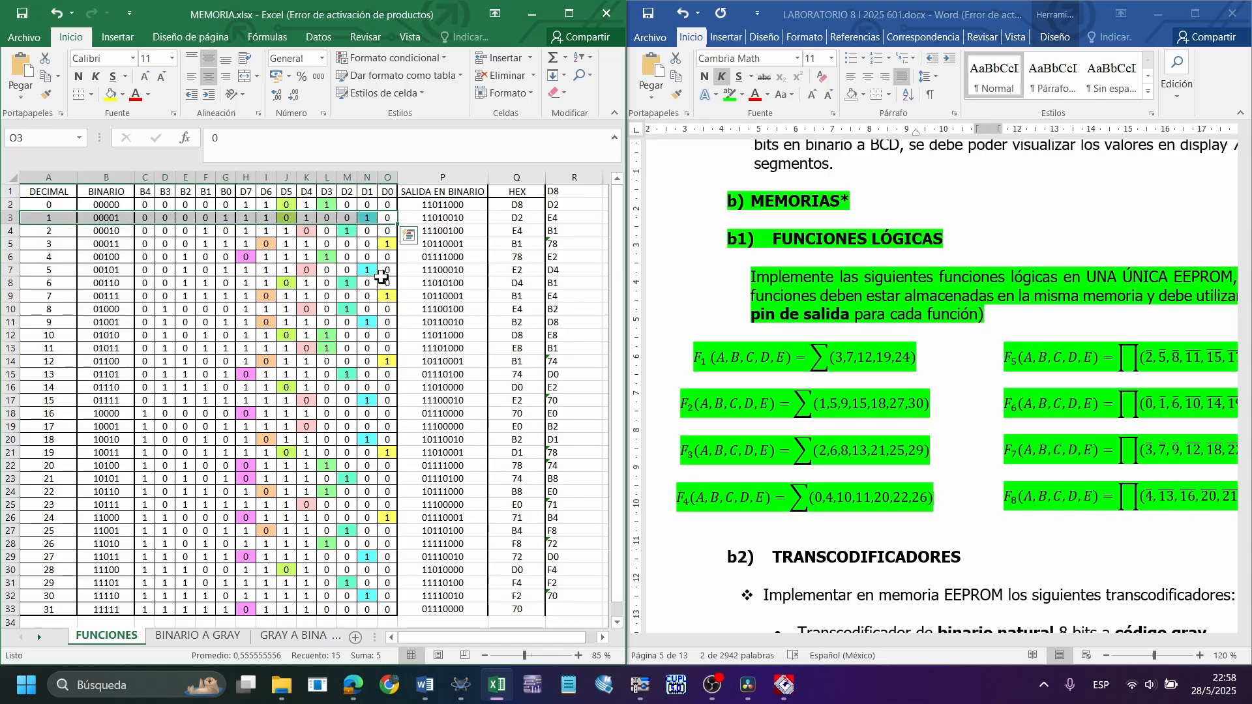
left_click_drag(382, 272, 26, 270)
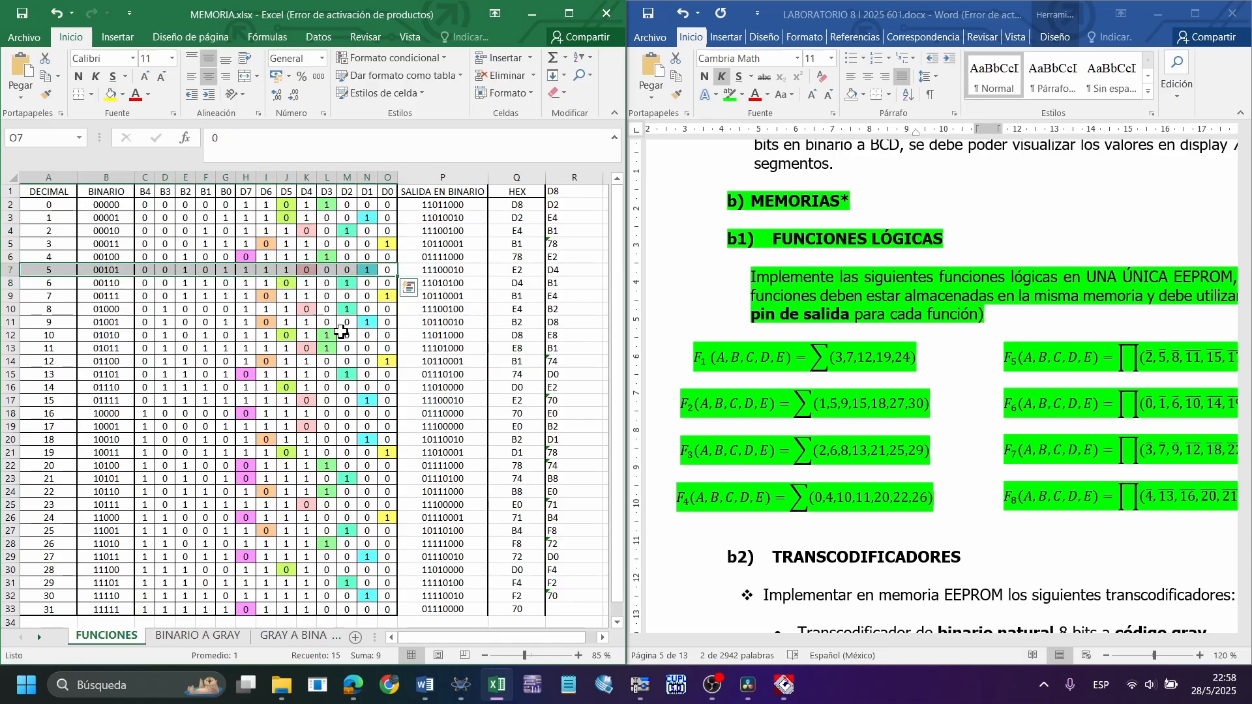
left_click_drag(387, 322, 26, 323)
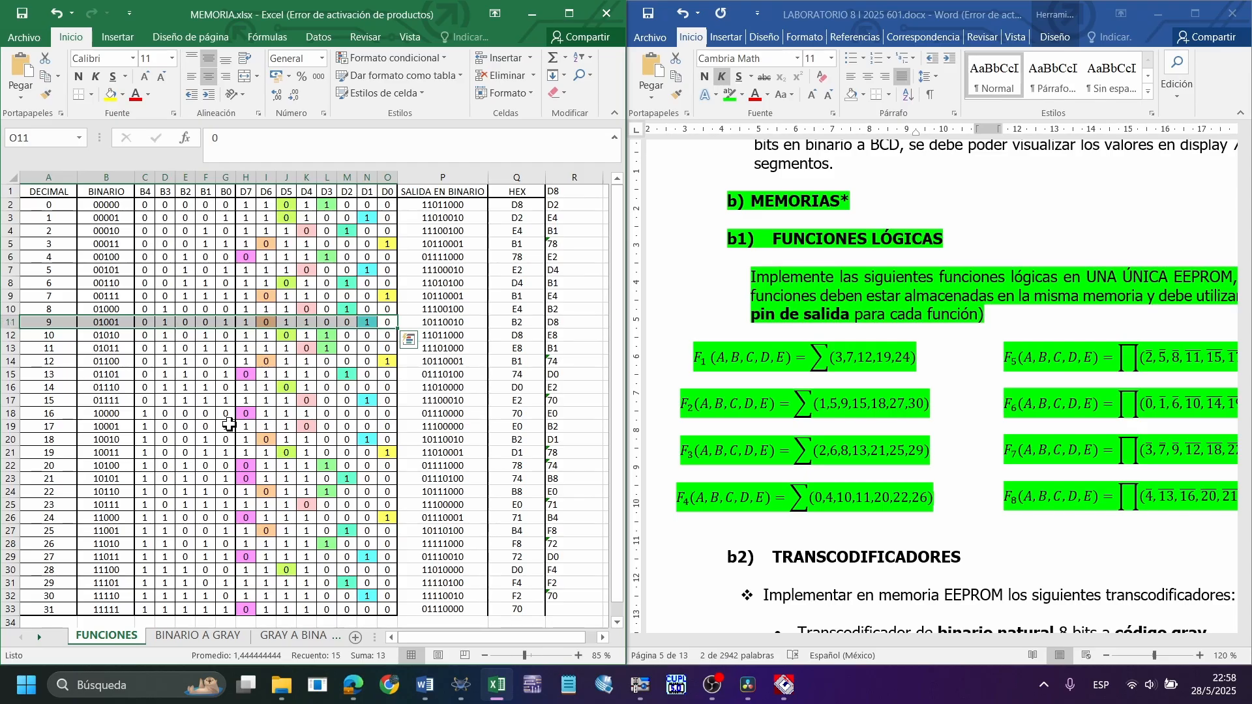
left_click_drag(388, 400, 26, 400)
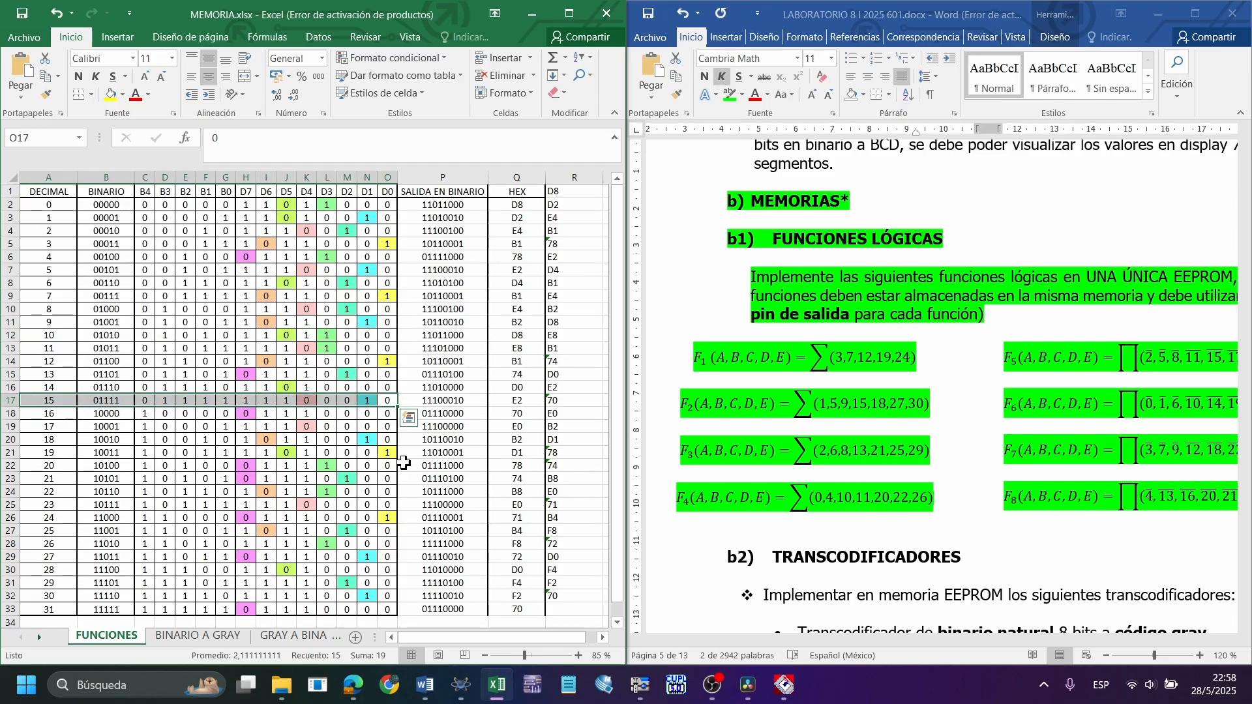
left_click_drag(387, 440, 26, 439)
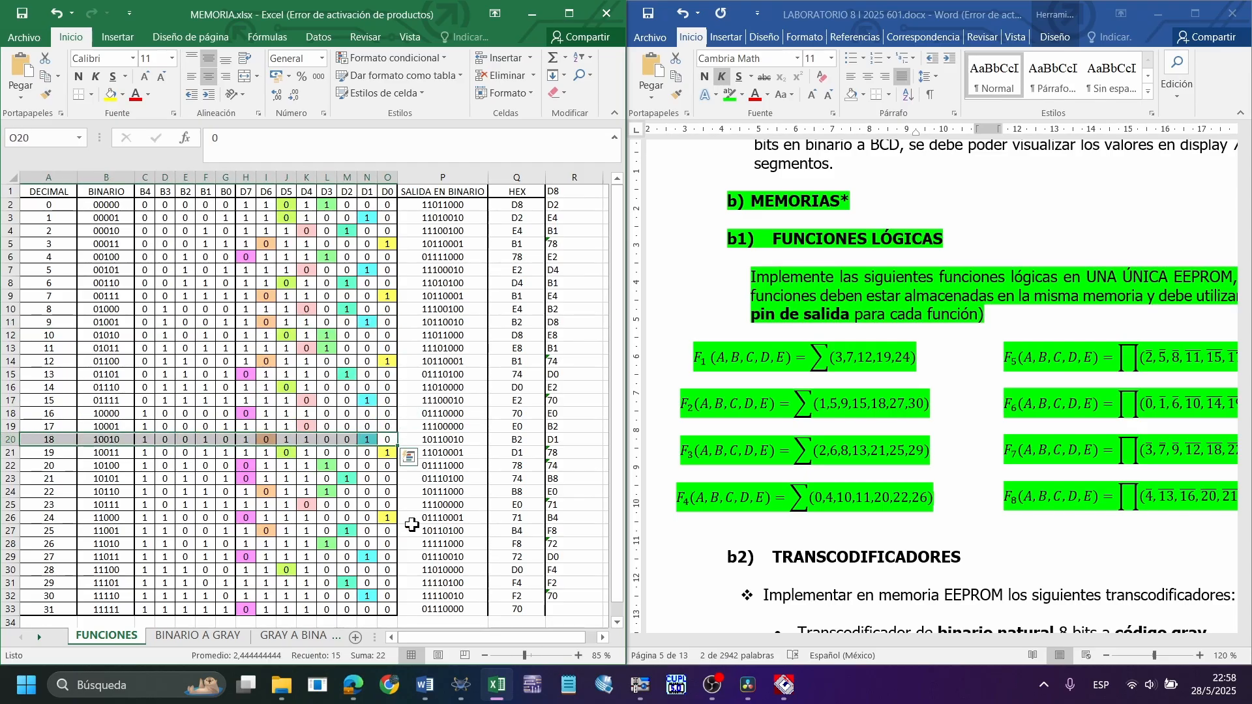
left_click_drag(387, 558, 26, 570)
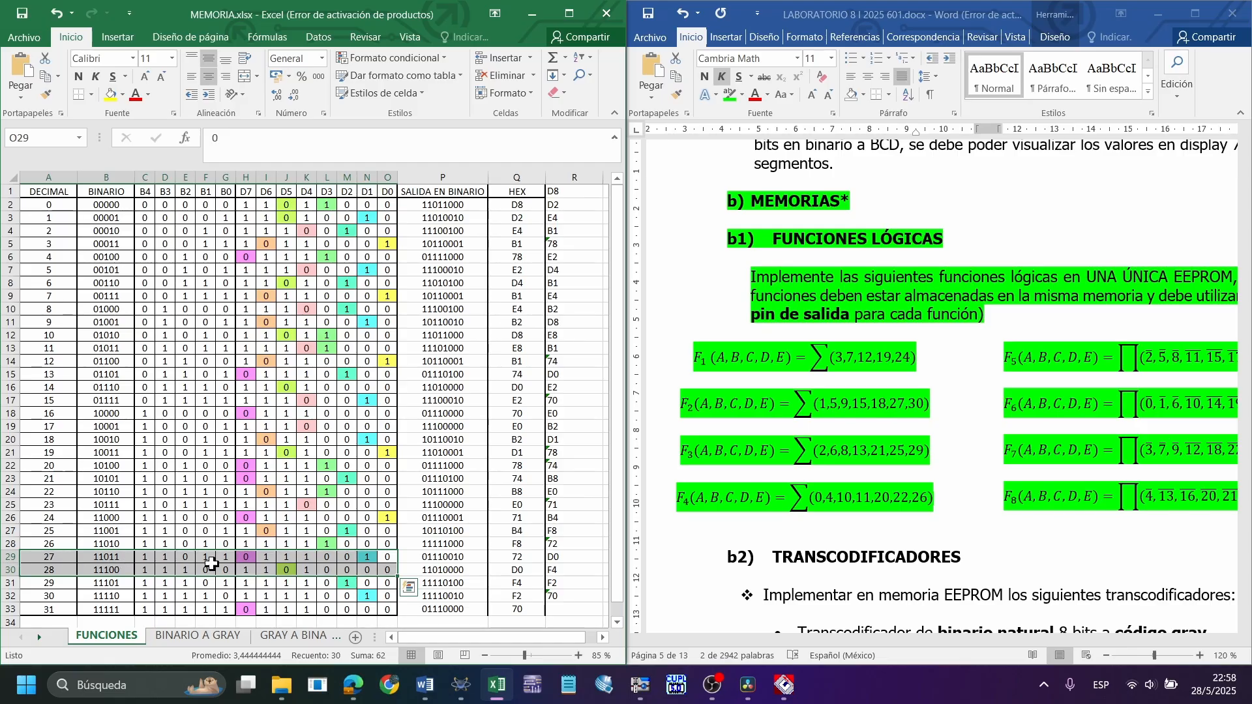
left_click_drag(387, 596, 26, 596)
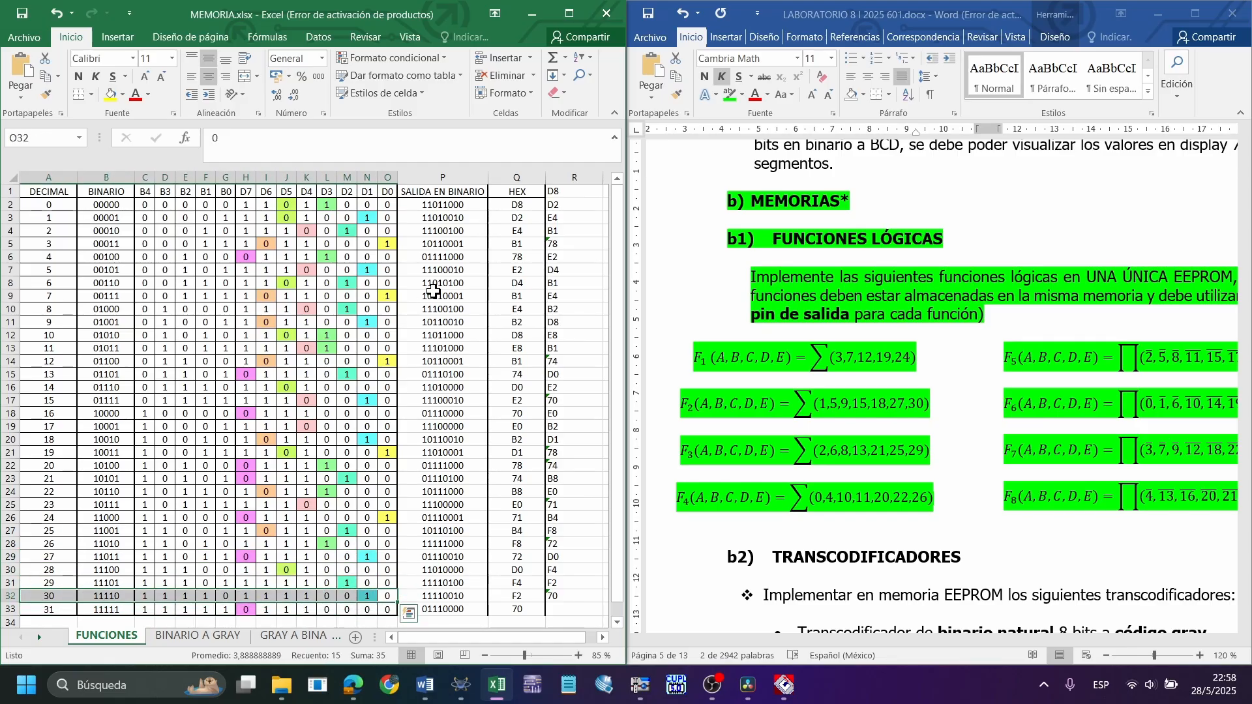
left_click(418, 244)
Highlight the D1 output column and go through its cells at F2's minterms 1, 5, 9, 15, 18, 27 and 30
left_click_drag(369, 196, 369, 609)
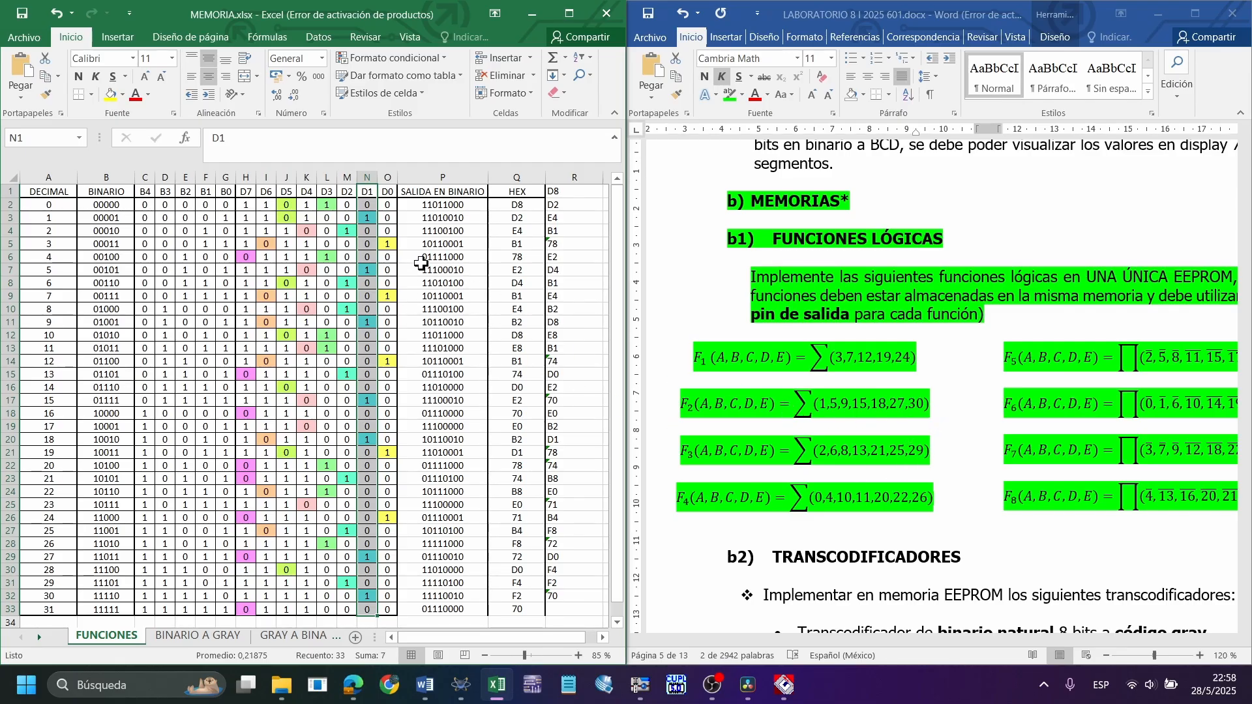
left_click(957, 438)
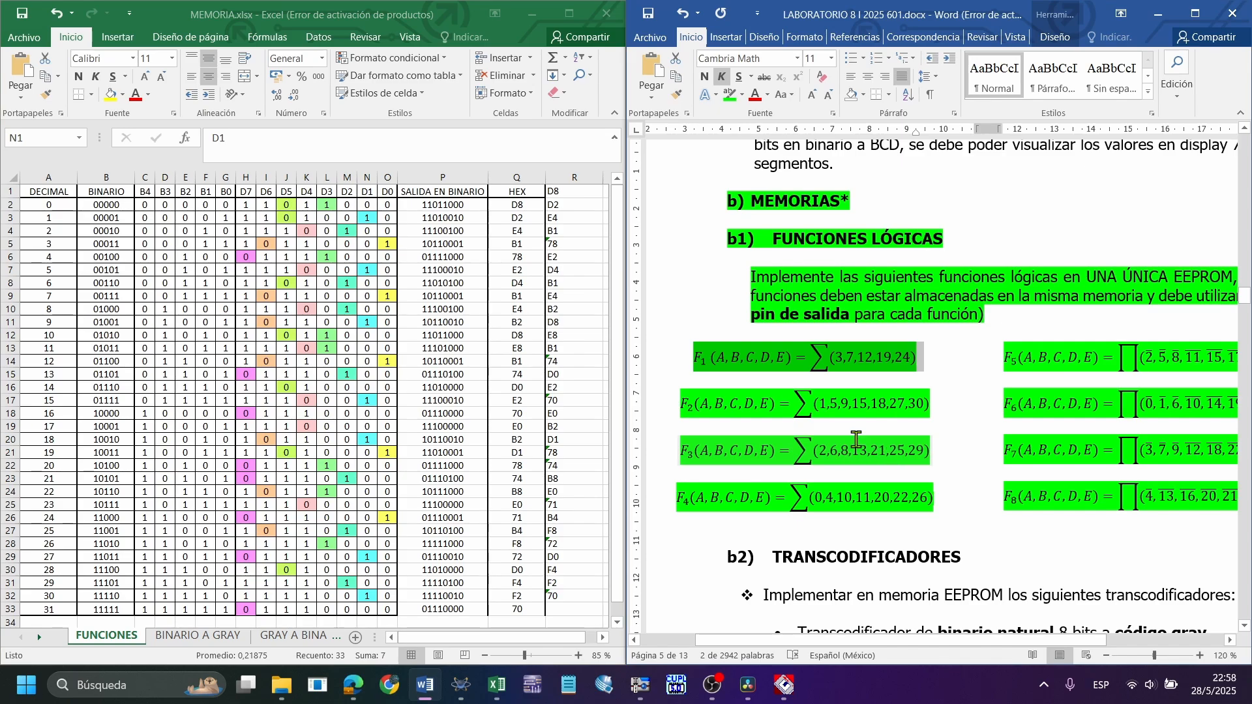
left_click(372, 233)
left_click(369, 272)
left_click(367, 323)
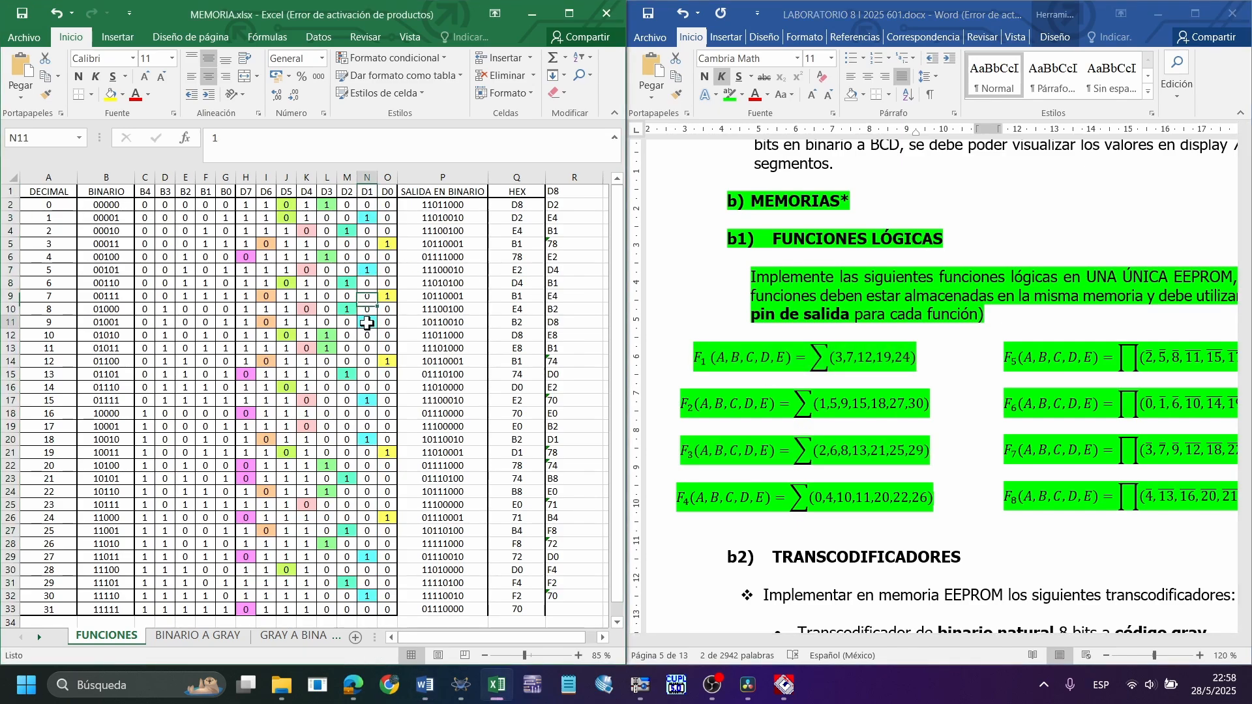
left_click(367, 401)
left_click(367, 440)
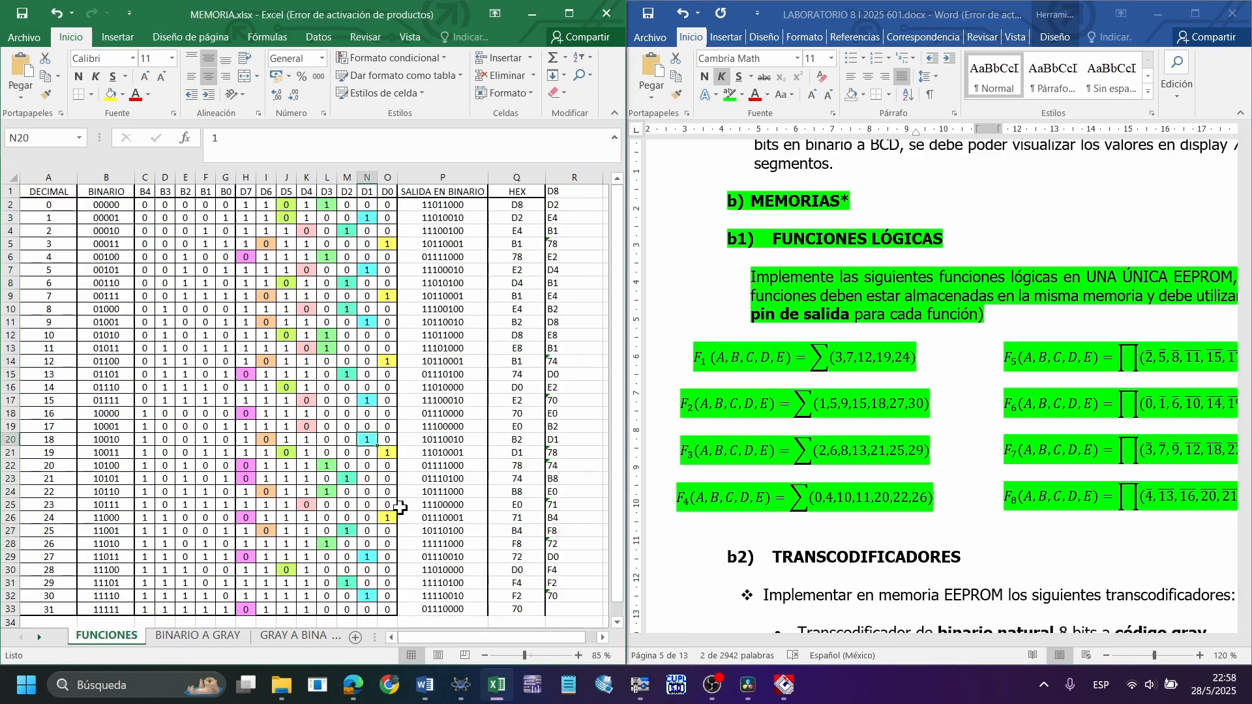
left_click(370, 557)
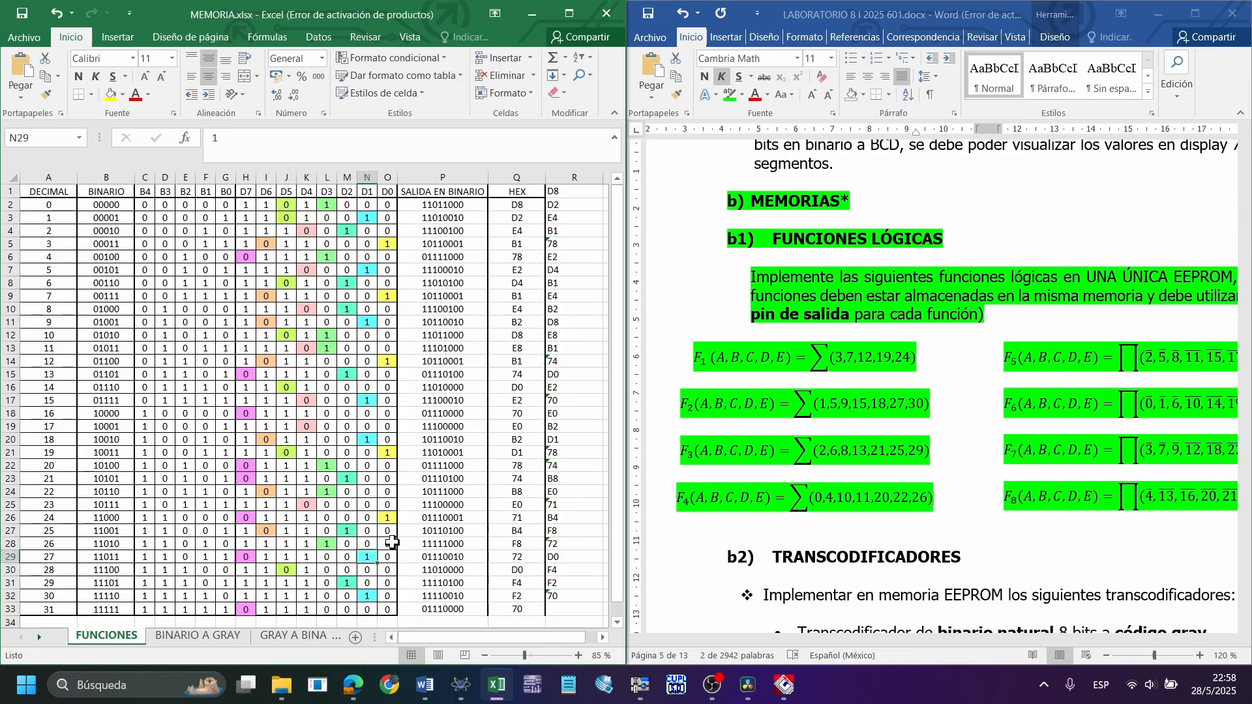
left_click(369, 595)
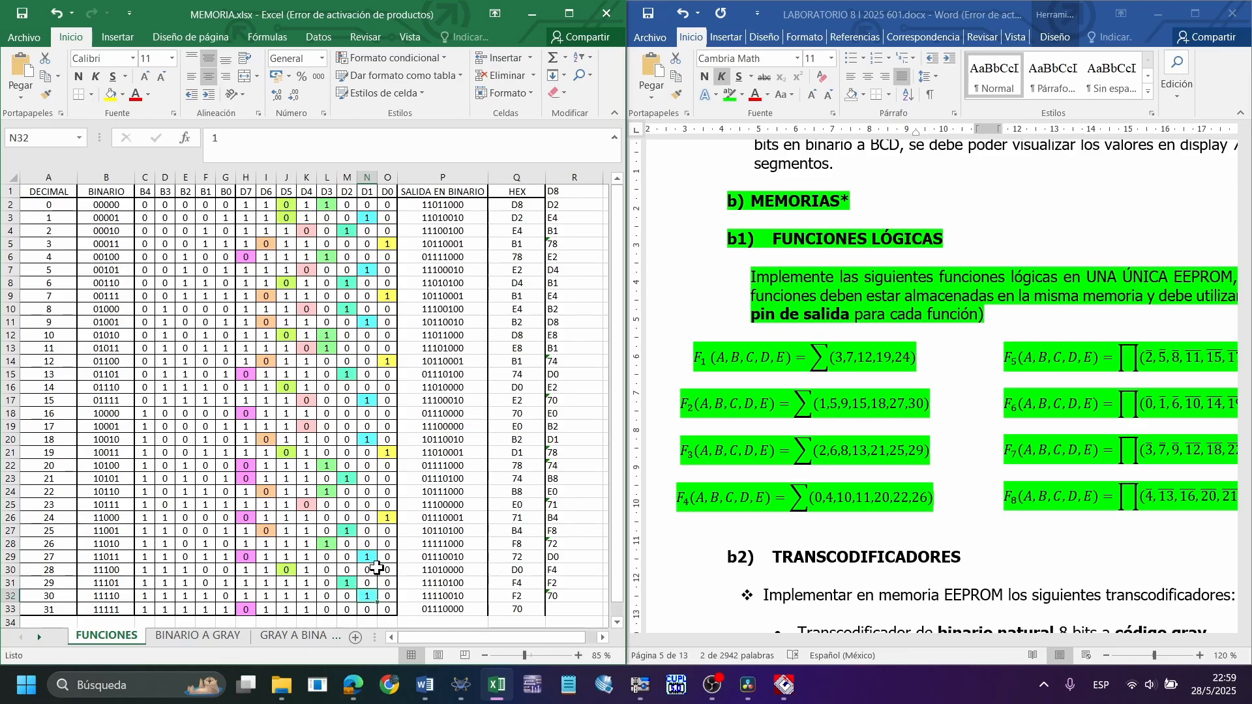
left_click(496, 424)
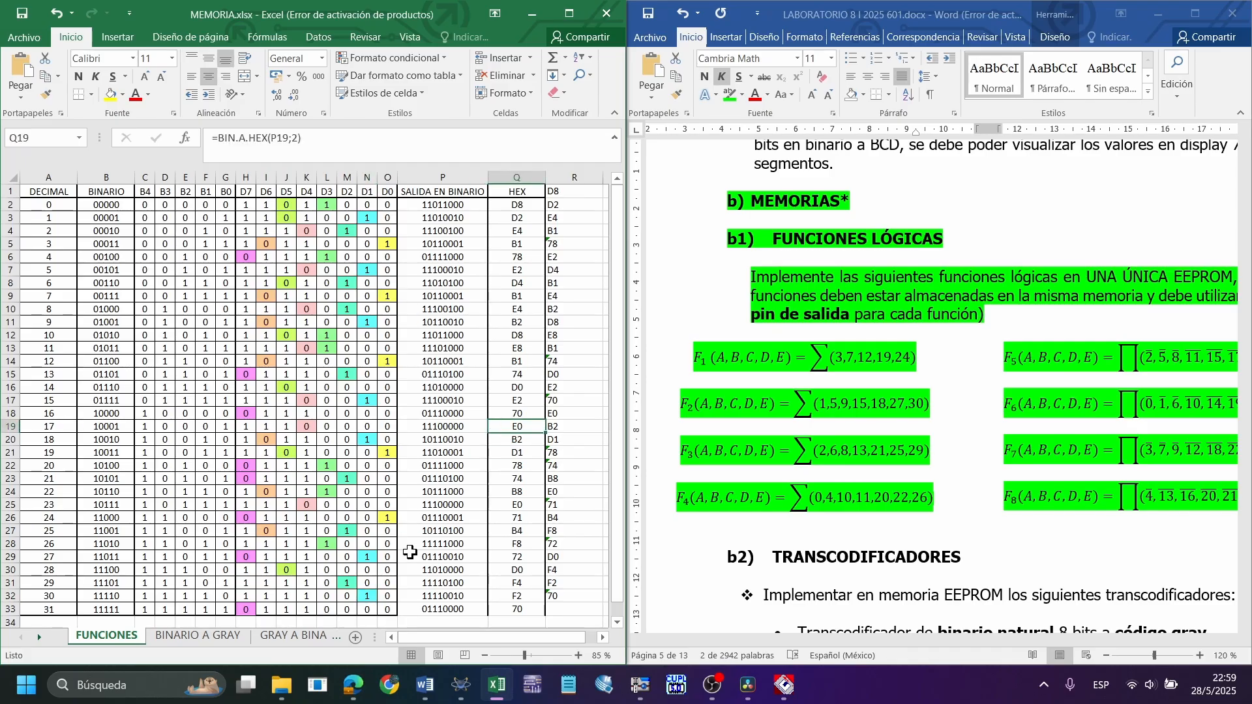
Check F3's minterms 25 and 29 in column D2, and F4's minterms 0, 4, 10, 11, 20, 22 and 26 in column D3
left_click(350, 531)
left_click(348, 583)
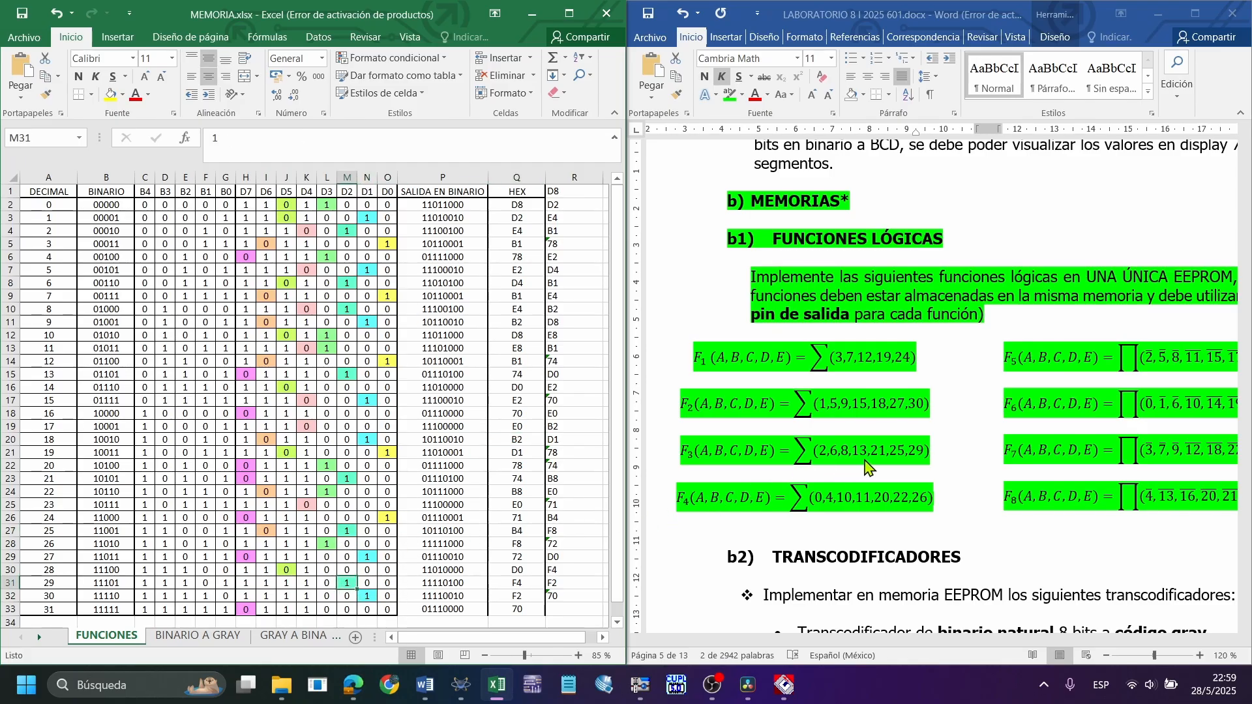
key("alt+Tab")
left_click(332, 210)
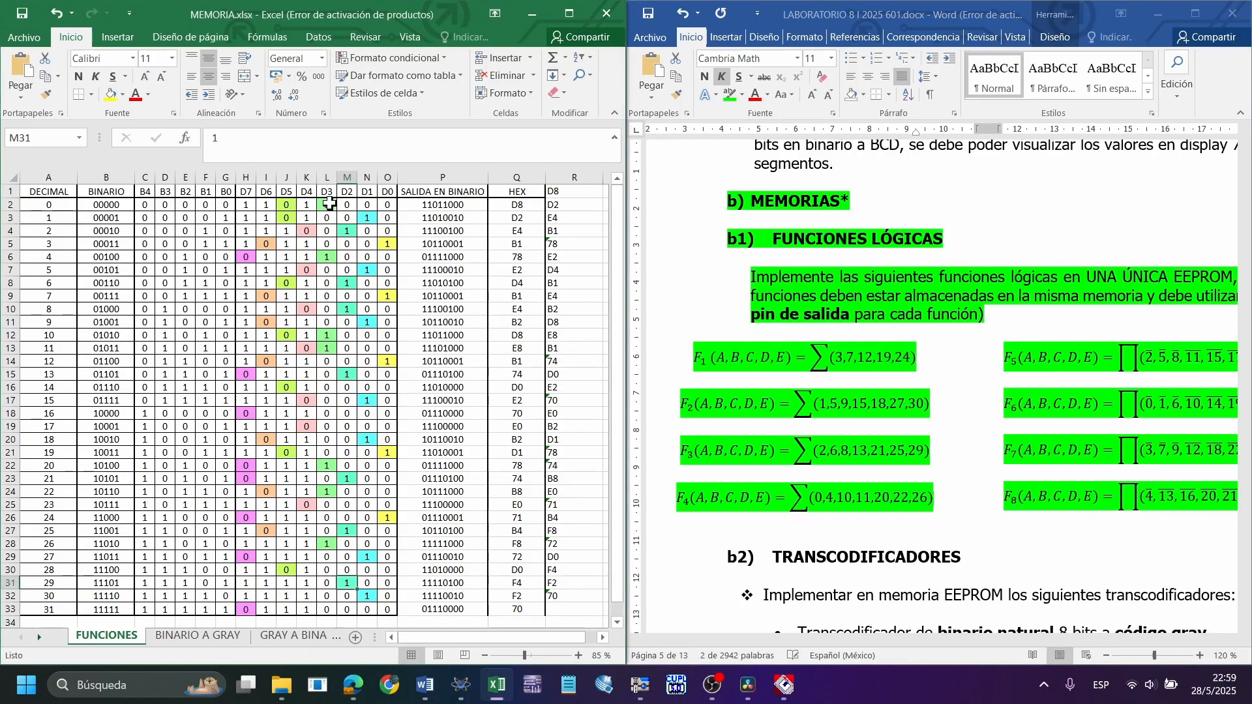
left_click(325, 256)
left_click(331, 336)
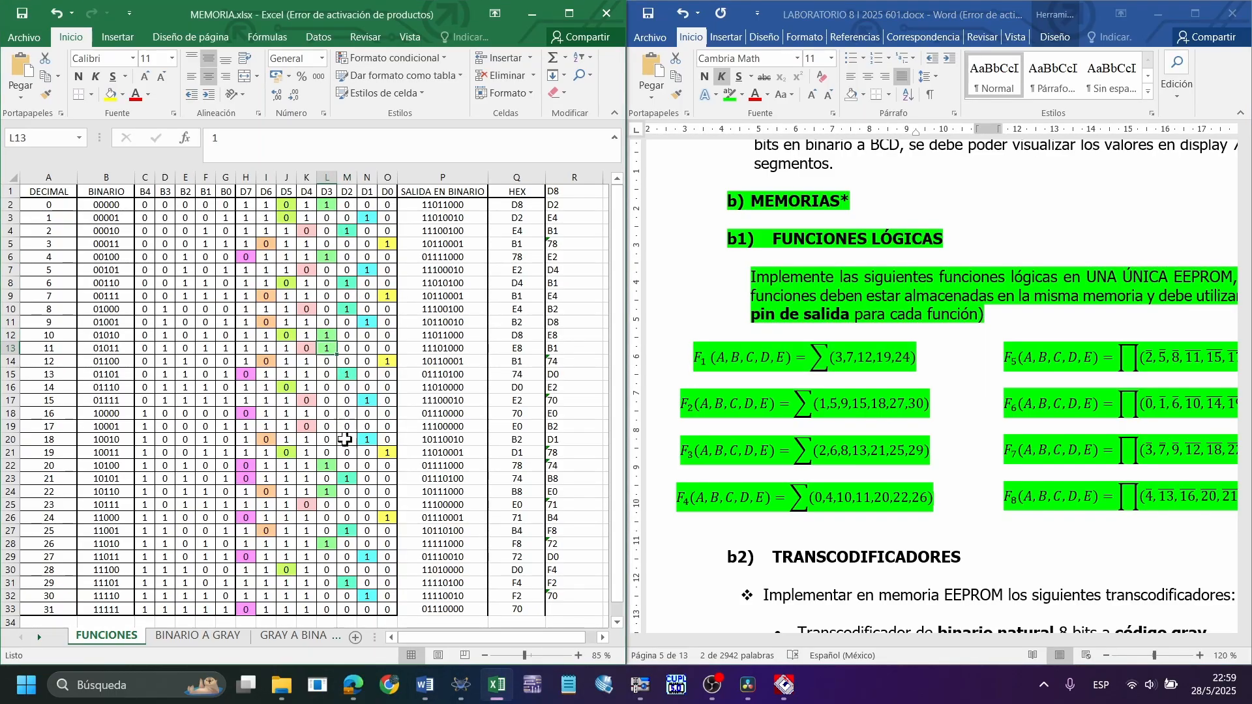
left_click(332, 466)
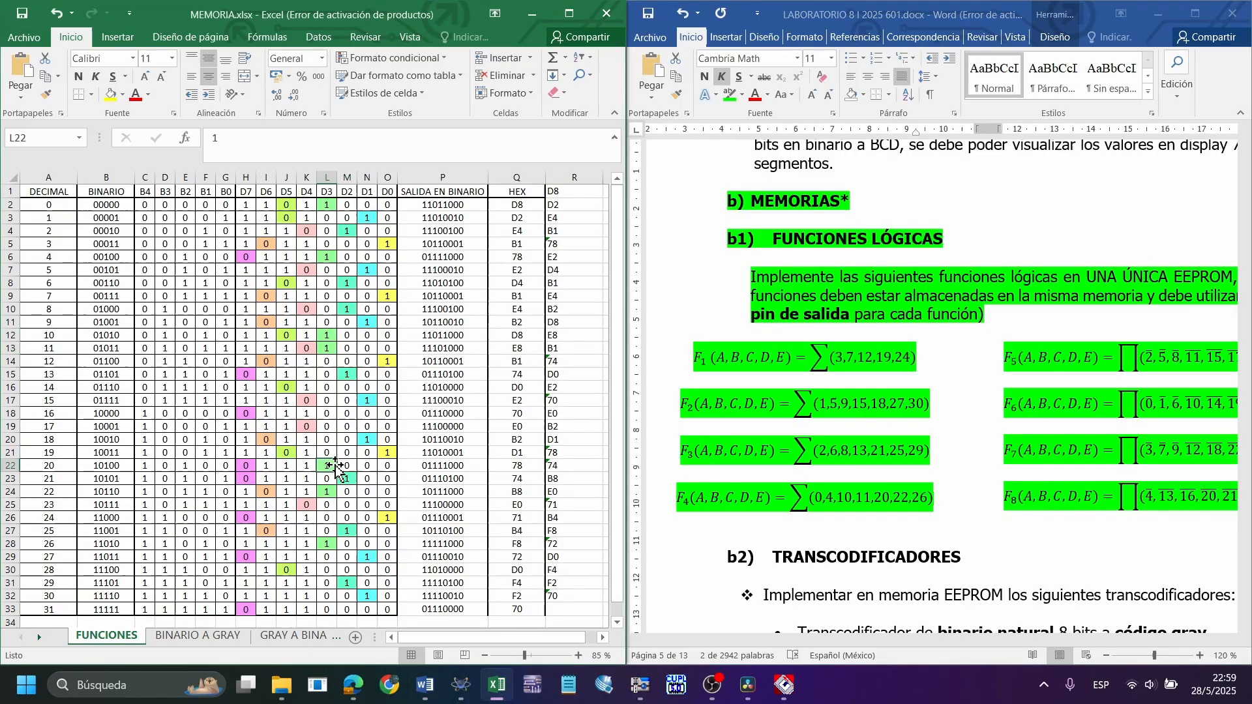
left_click(330, 528)
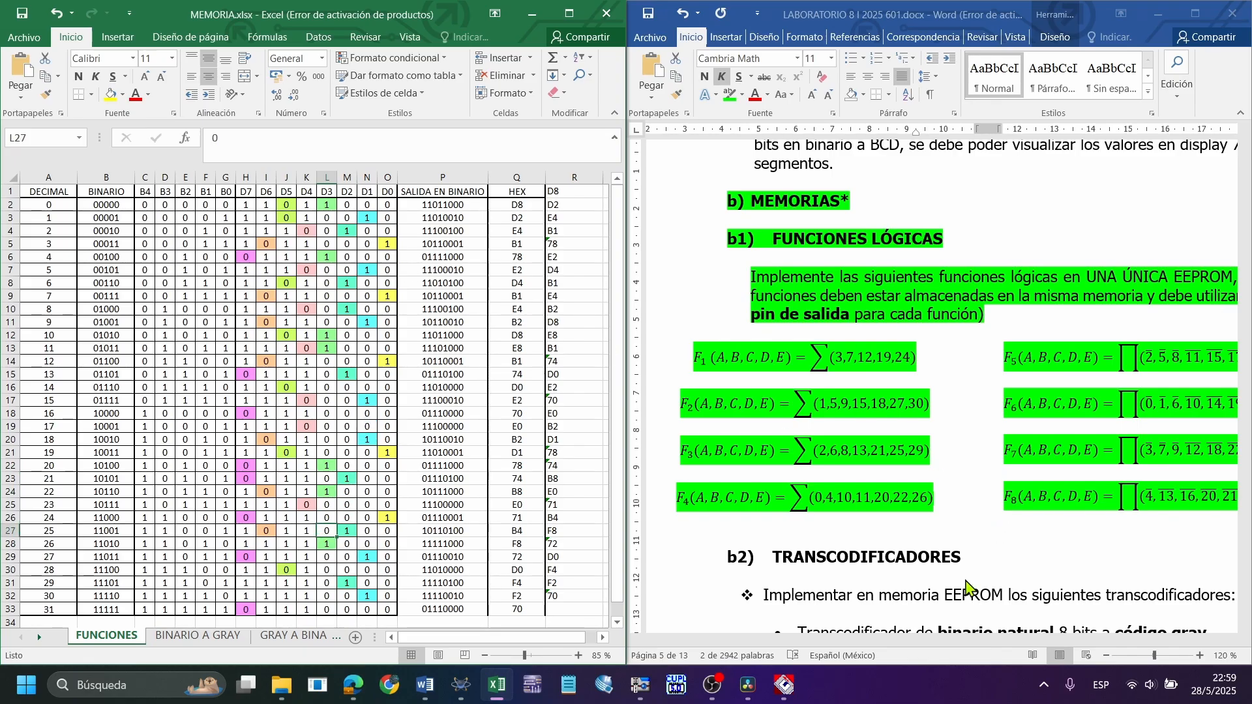
Bring the complete product functions F5 to F8 into view in the LABORATORIO 8 document
left_click(981, 497)
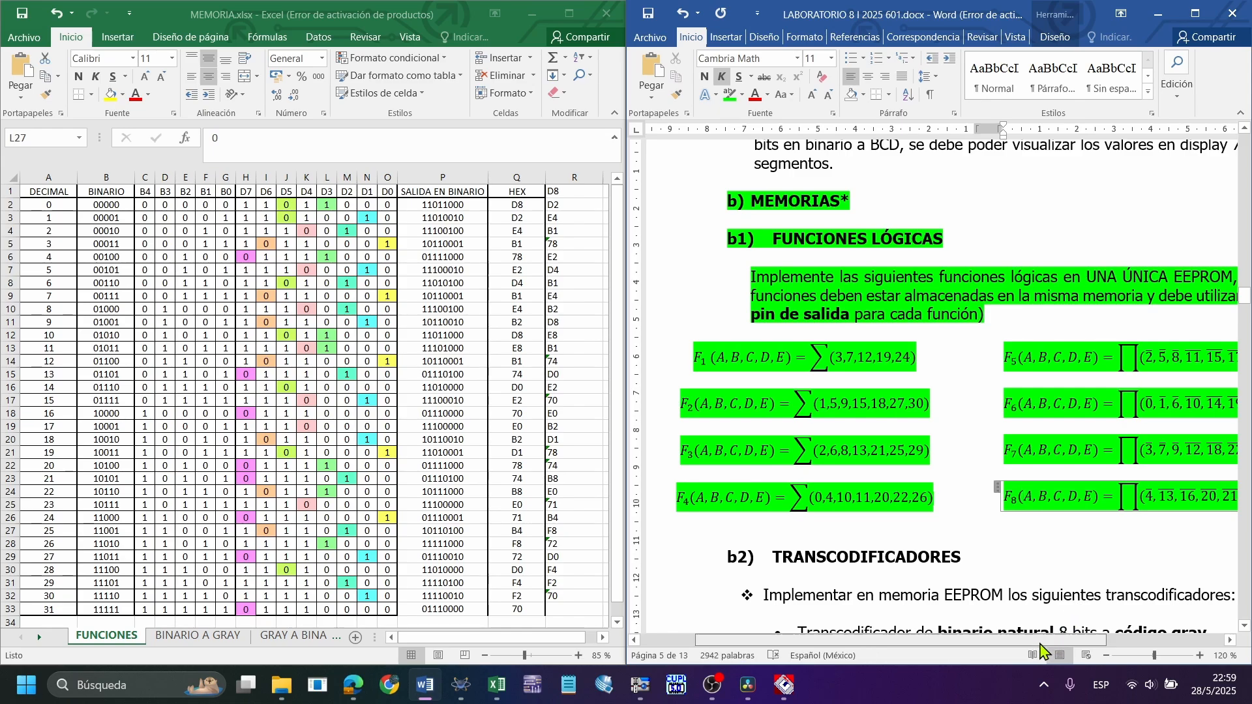
left_click_drag(1041, 644, 1149, 634)
left_click(1170, 499)
left_click(1184, 500)
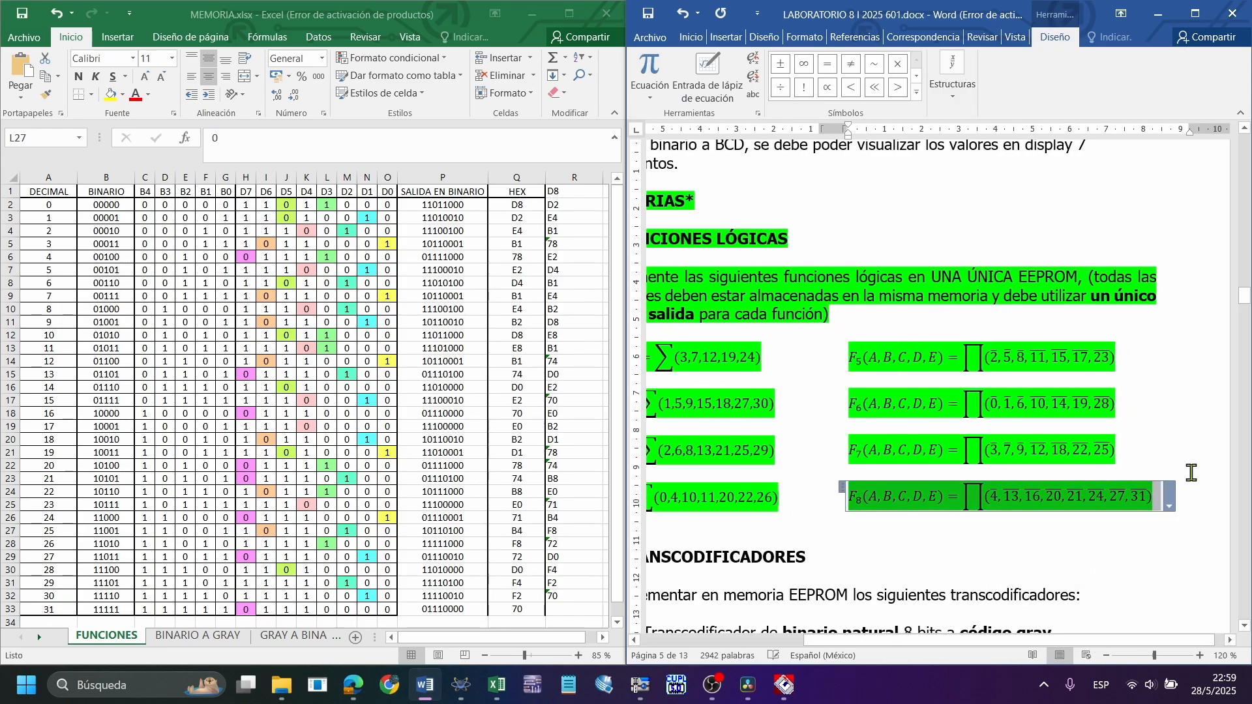
left_click(1190, 473)
Check F5's terms 2, 5, 8, 11, 15, 17 and 23 against the cells of output column D4
left_click(352, 221)
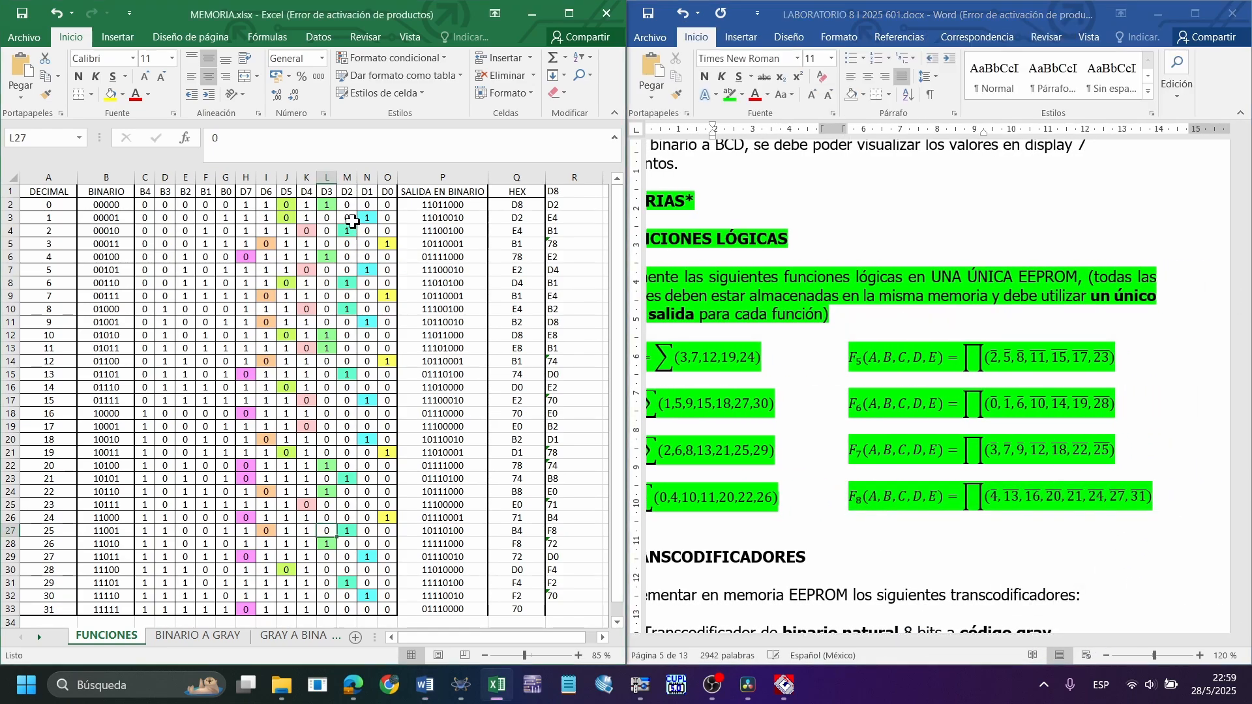
left_click(307, 202)
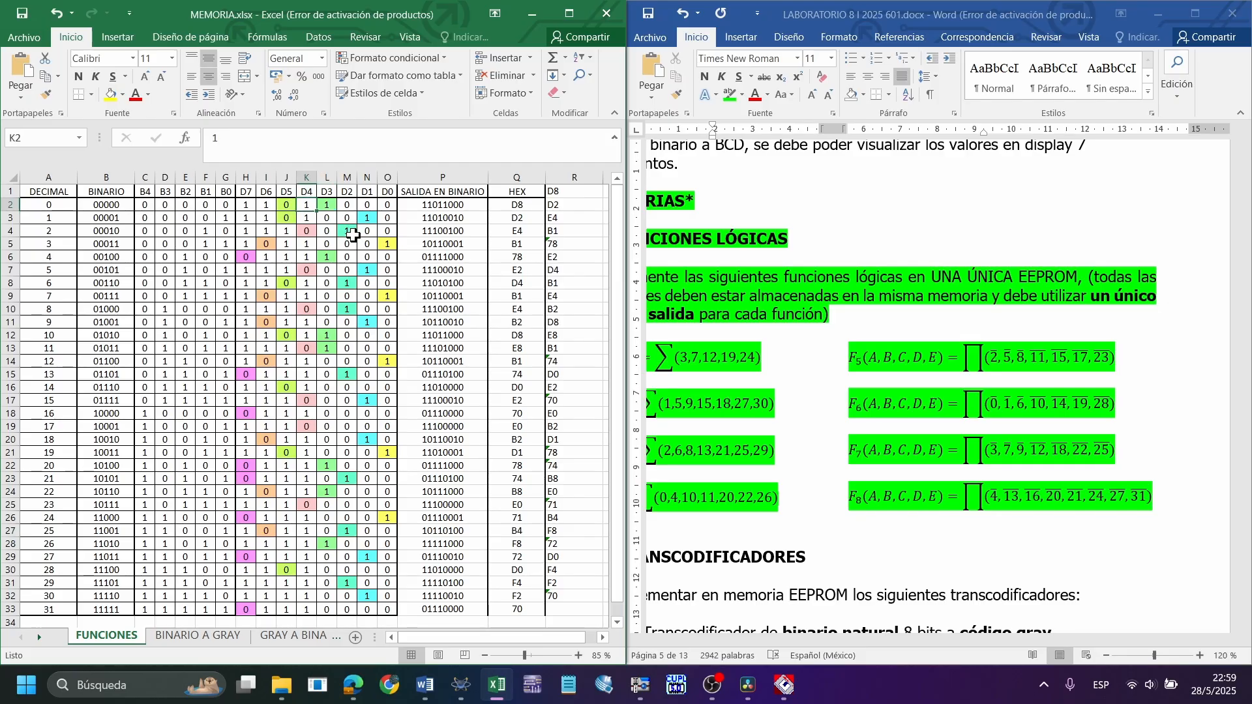
left_click(308, 232)
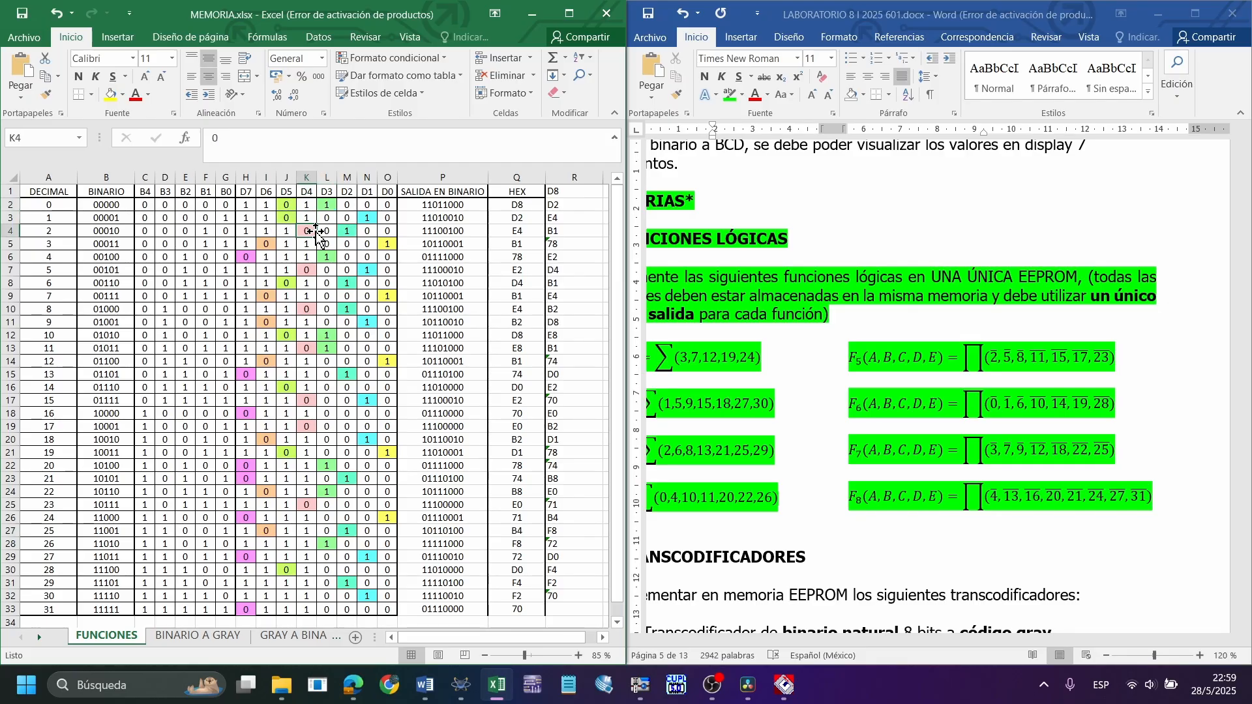
left_click(300, 272)
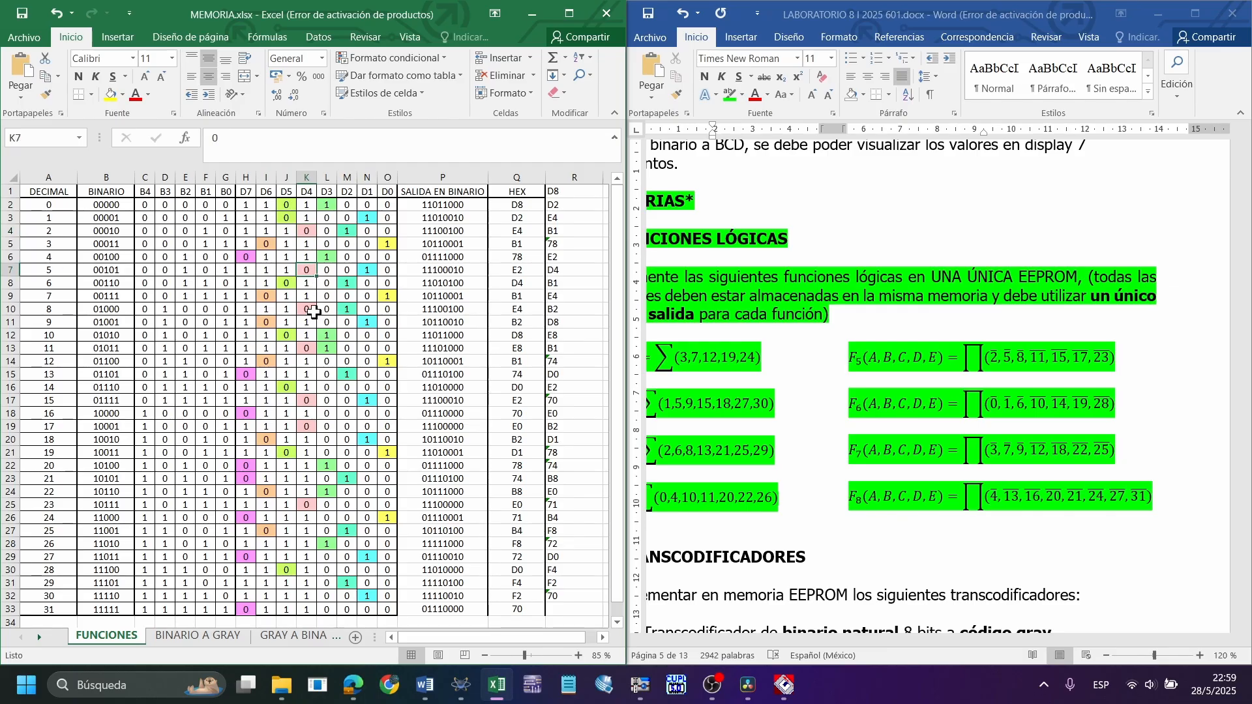
left_click(307, 309)
left_click(309, 350)
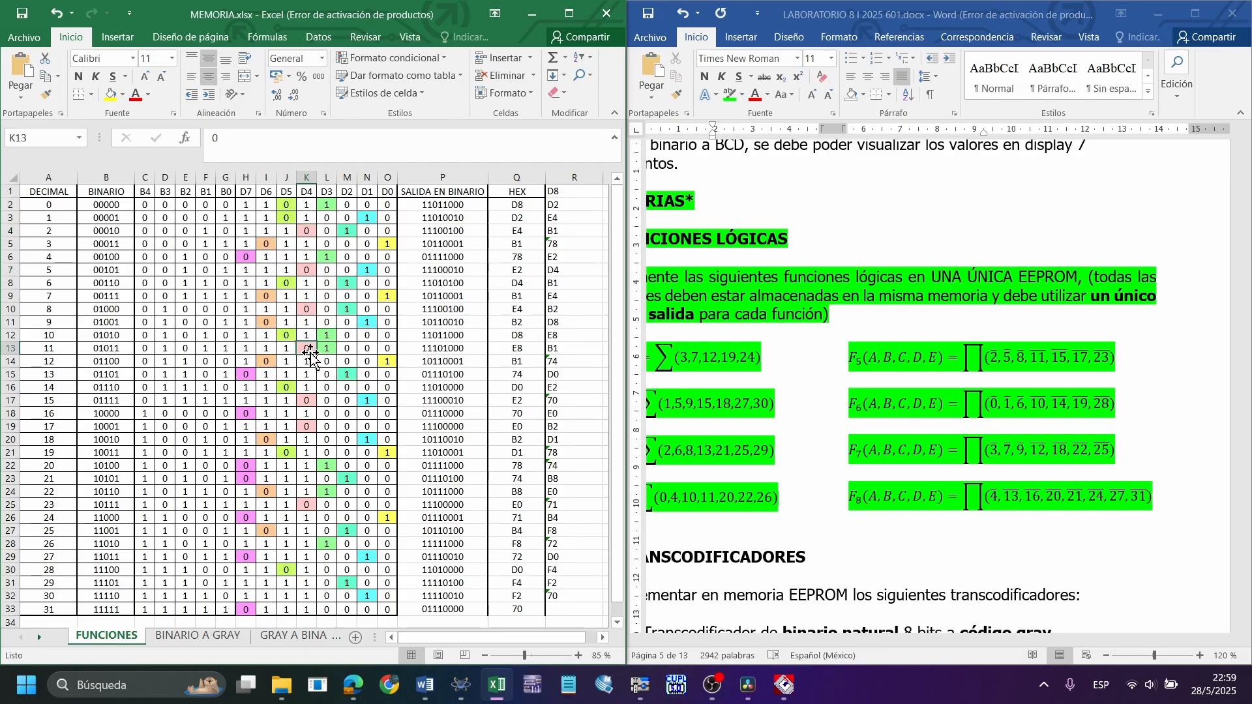
left_click(319, 387)
left_click(312, 402)
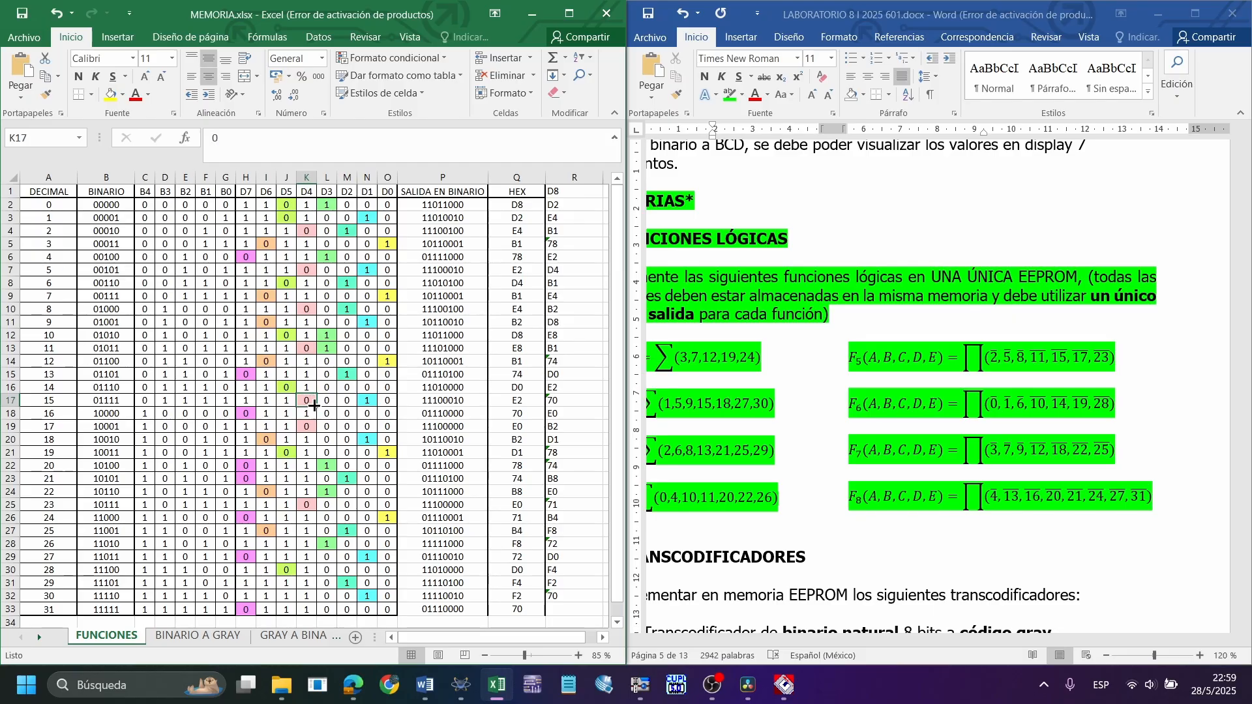
left_click(313, 427)
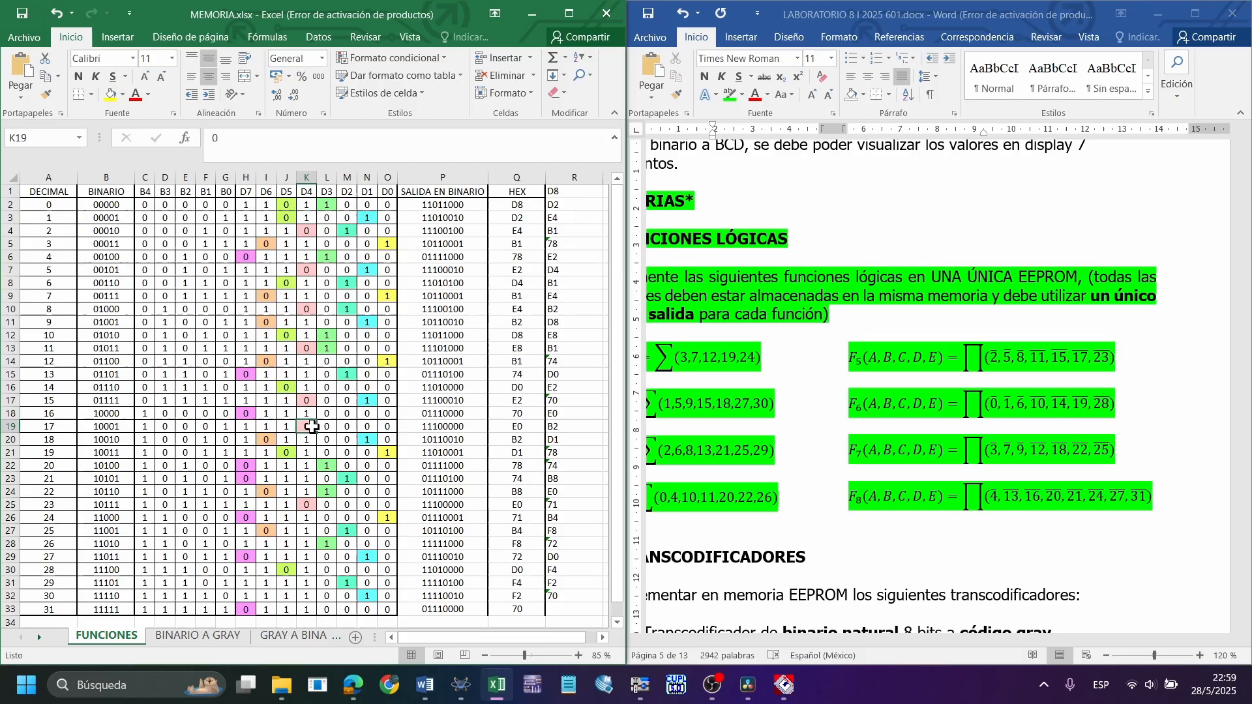
left_click(313, 502)
Highlight the D7 to D5 output values and the full D7 to D0 block for decimals 0 to 31
left_click_drag(284, 610, 247, 205)
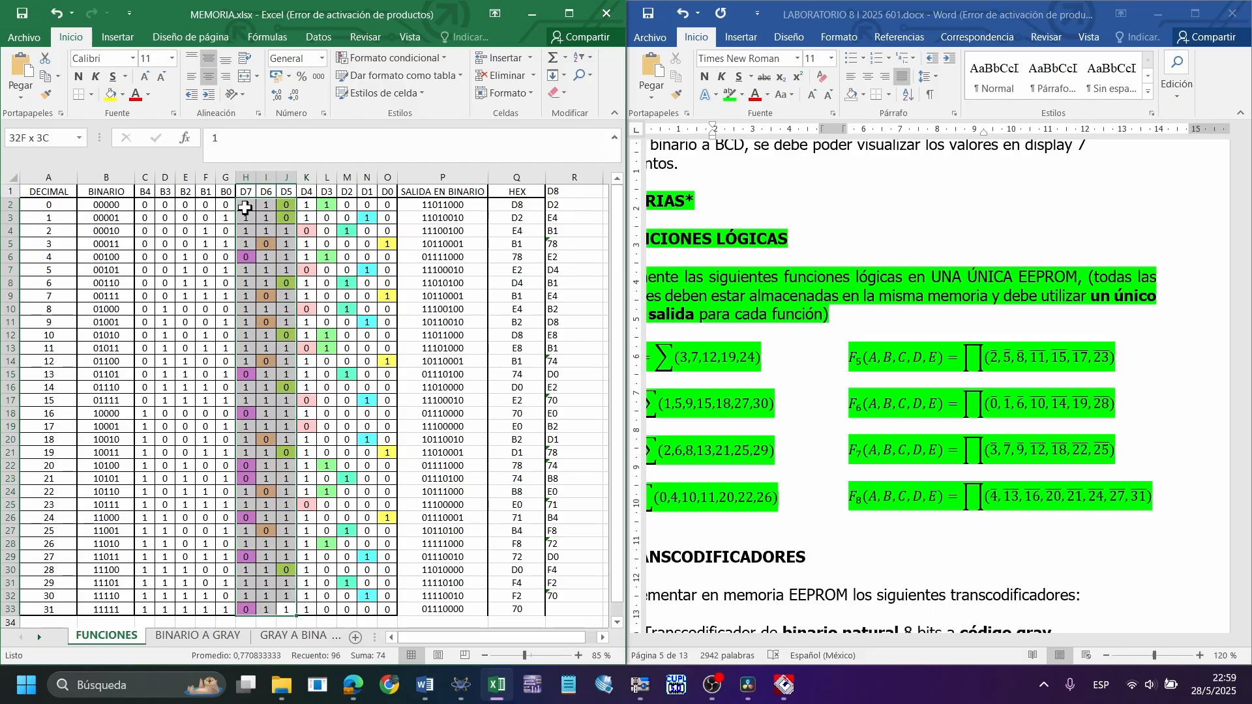
left_click(508, 295)
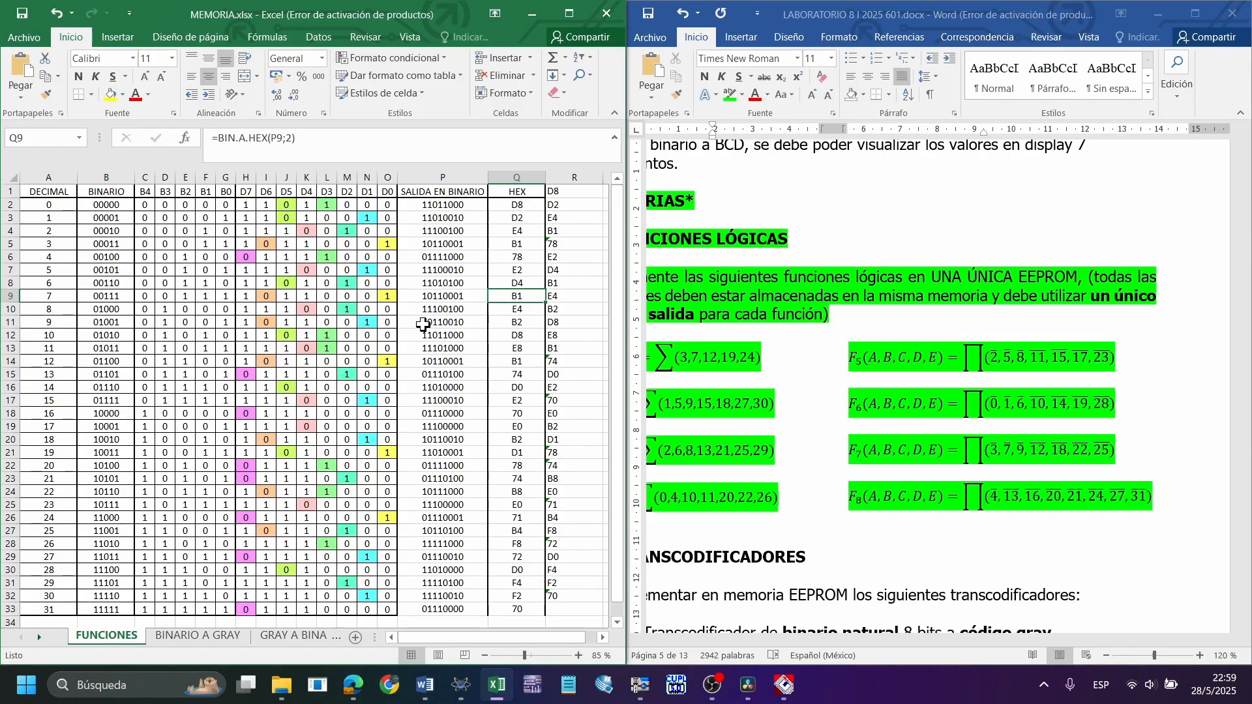
left_click_drag(387, 604, 242, 201)
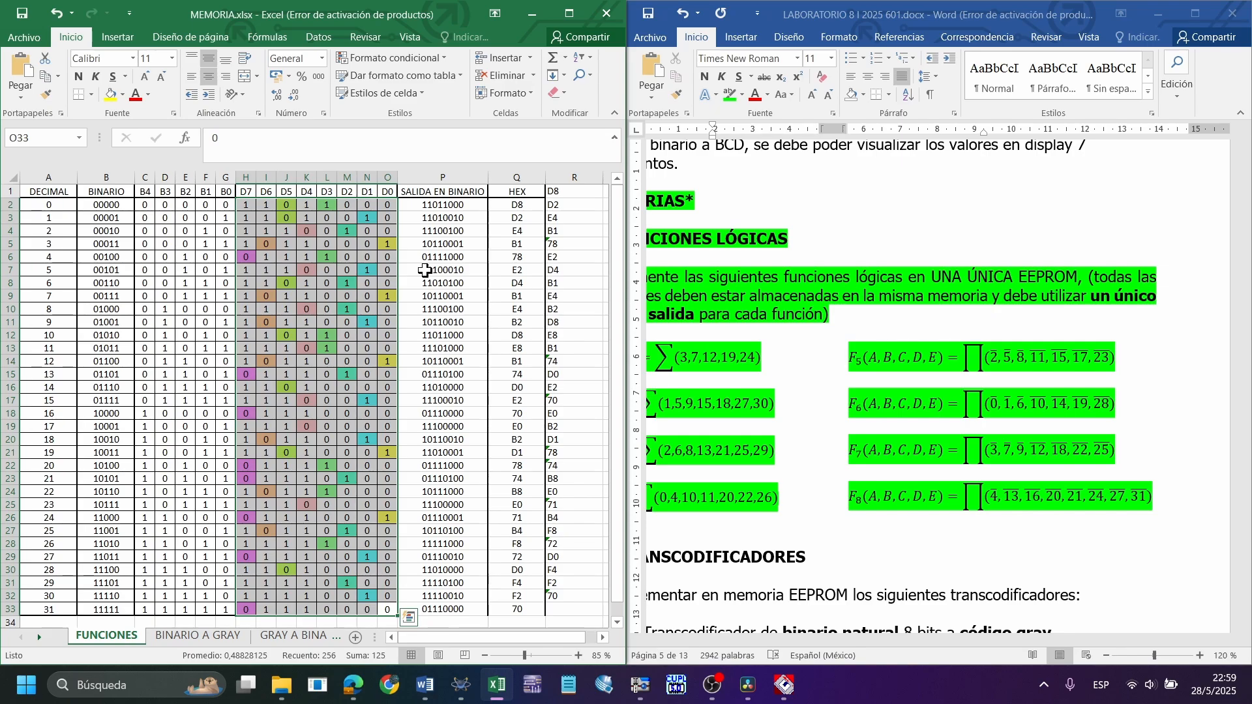
Inspect the binary output and HEX formulas for decimal 0, and highlight the D7 to D0 bits that row combines
left_click(463, 206)
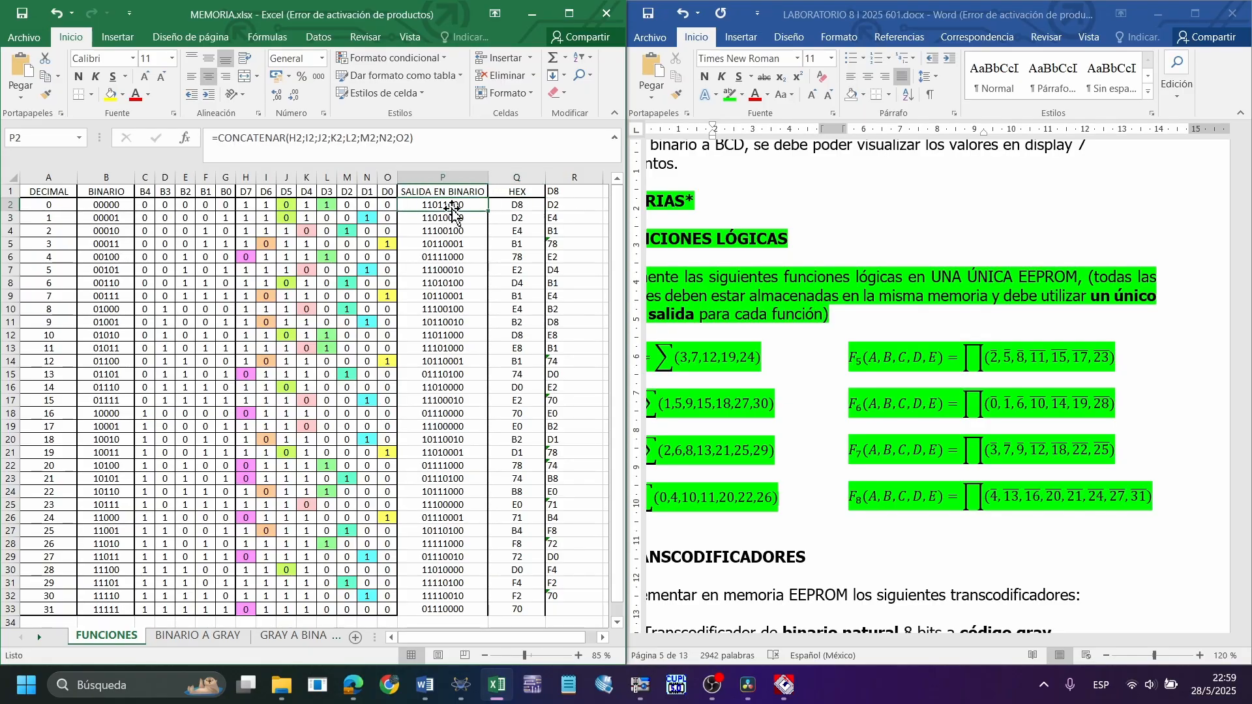
left_click(505, 204)
left_click(440, 204)
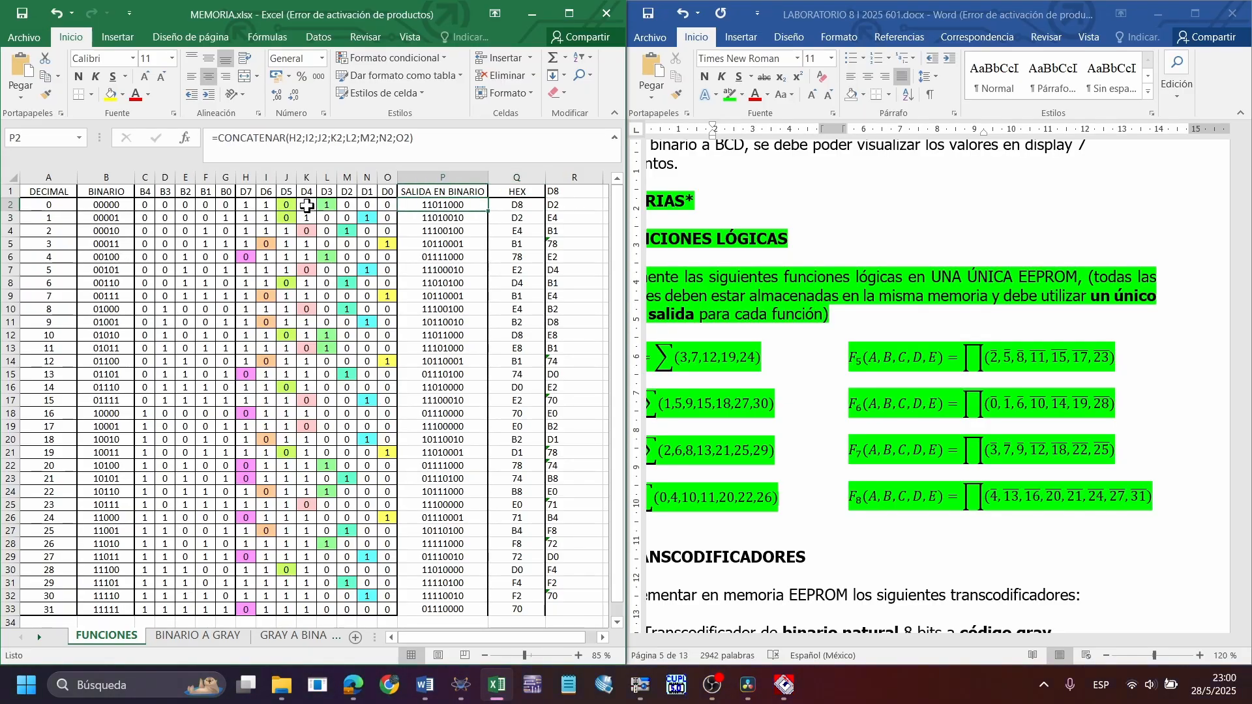
left_click_drag(246, 204, 382, 207)
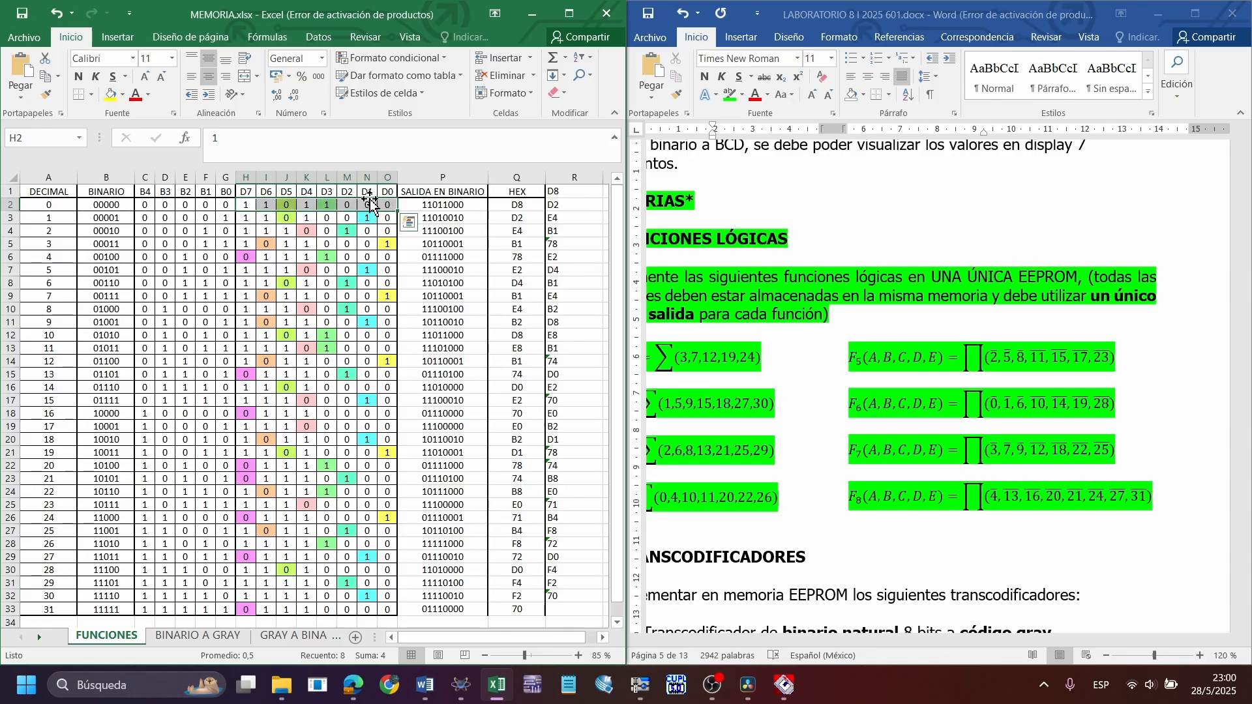
Mark the D0 to D3 output columns with temporary blue arrows, and clear the drawings
left_click_drag(389, 191, 390, 78)
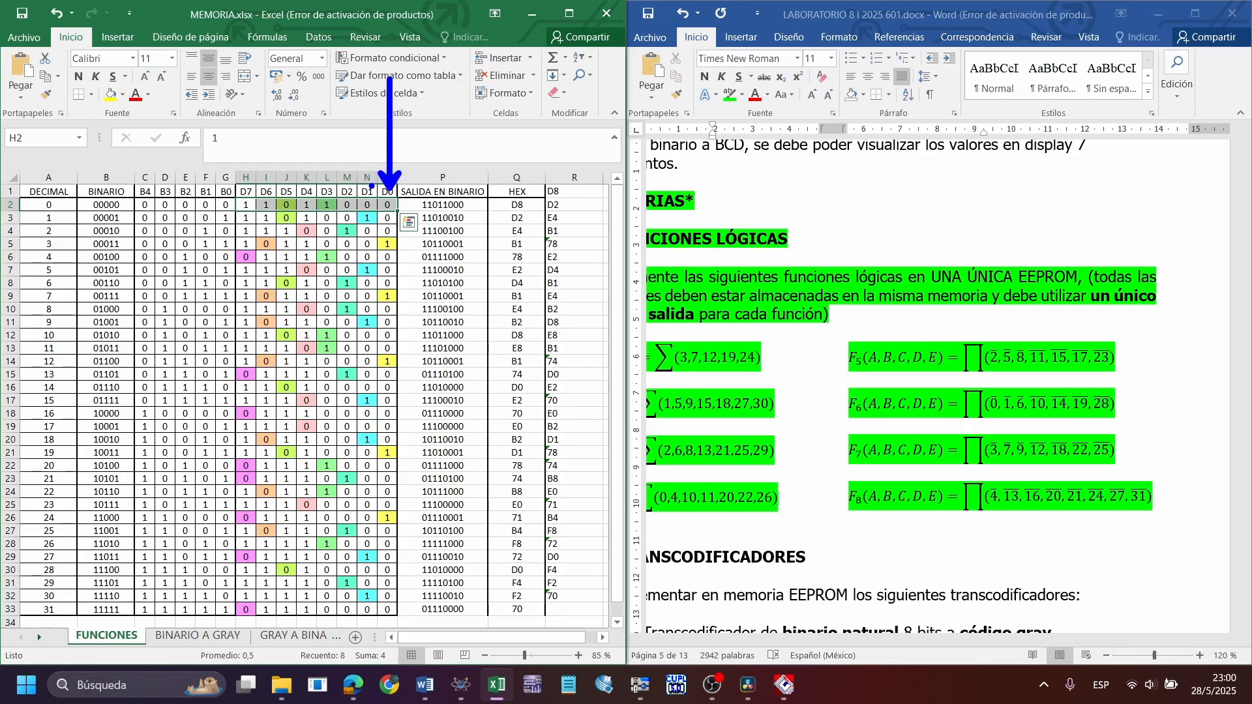
left_click_drag(371, 186, 371, 77)
mouse_move(350, 190)
left_mouse_down()
mouse_move(350, 111)
mouse_move(332, 114)
mouse_move(331, 103)
left_mouse_up()
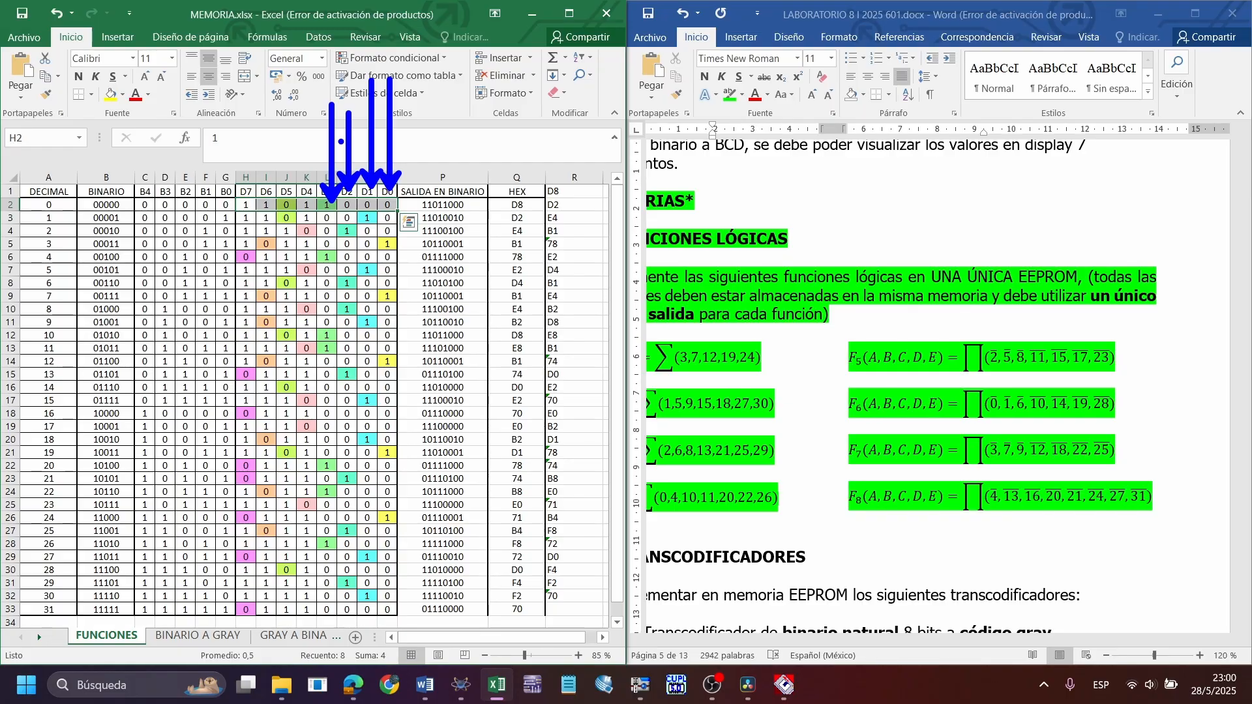
key("ctrl+z")
key("Escape")
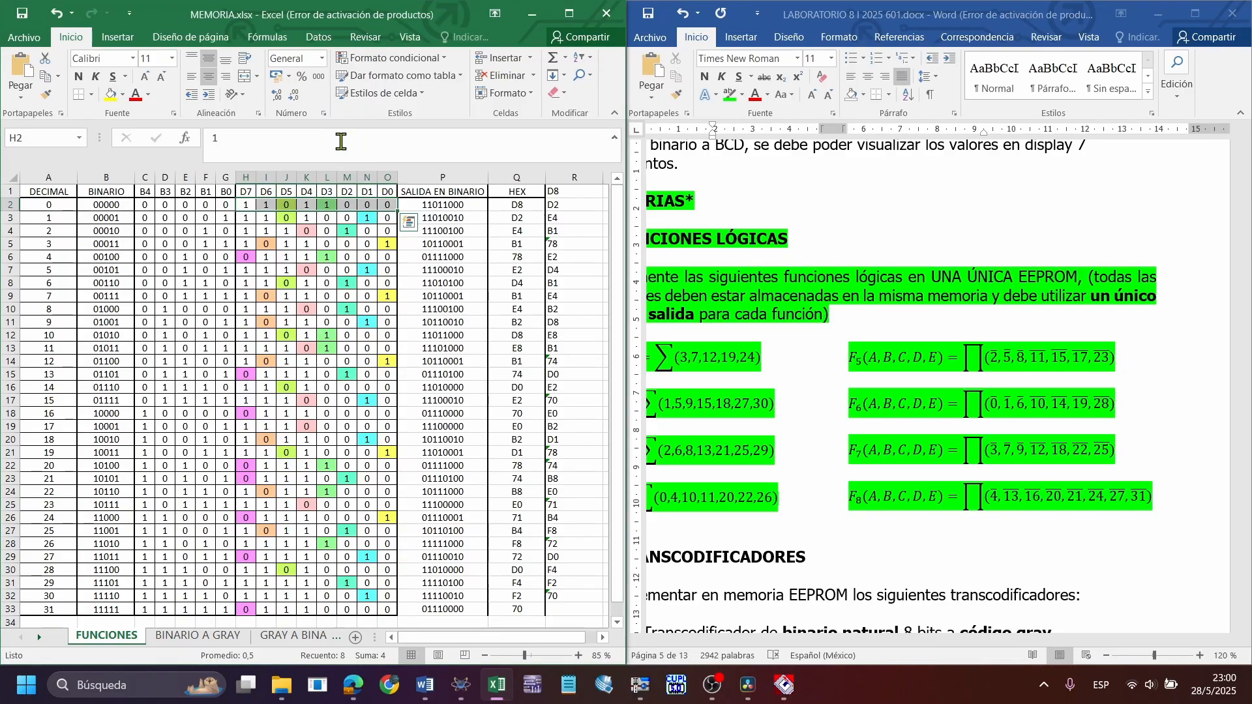
Trace decimal 0's D7 to D0 bits through its concatenated binary output and its HEX conversion formula
left_click(448, 207)
left_click_drag(387, 204, 243, 207)
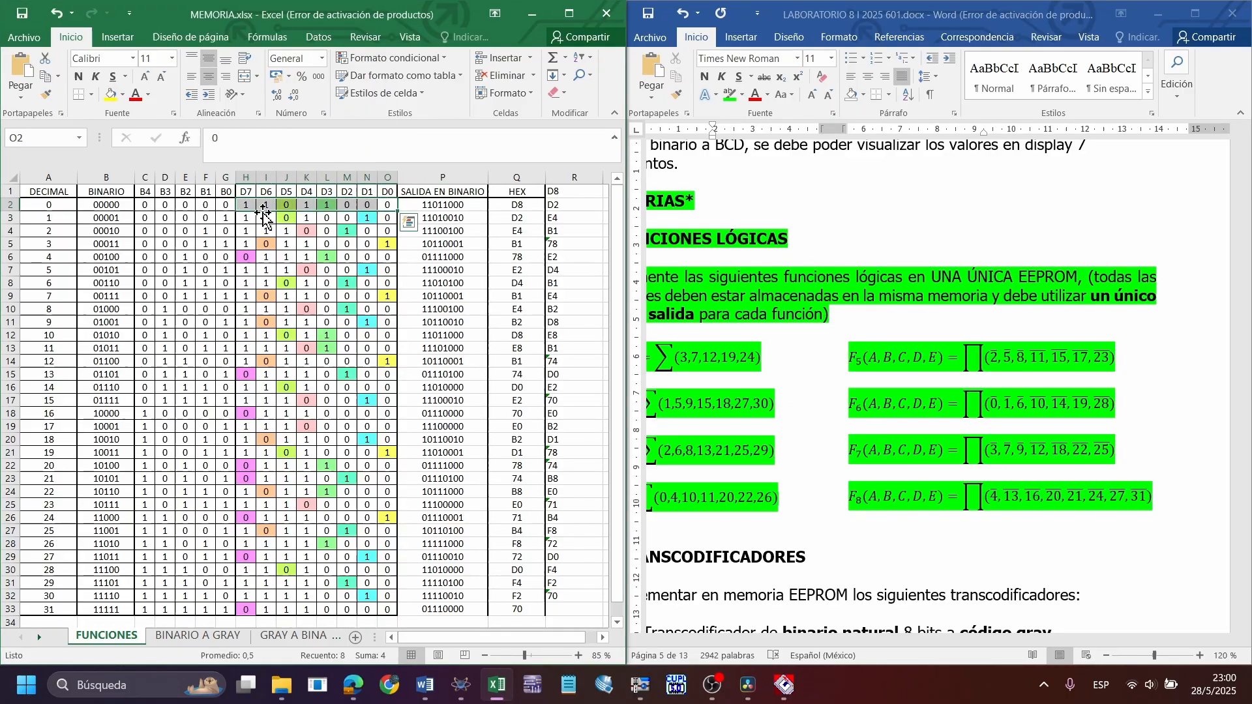
left_click(463, 207)
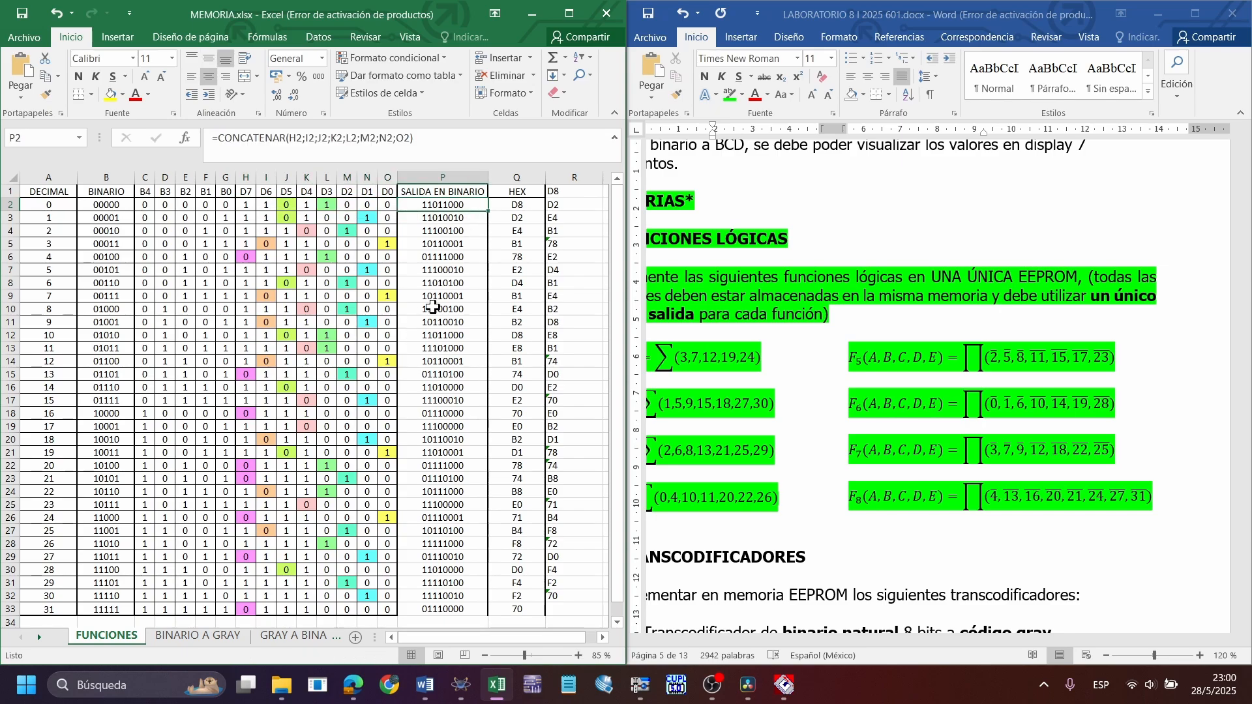
left_click(517, 206)
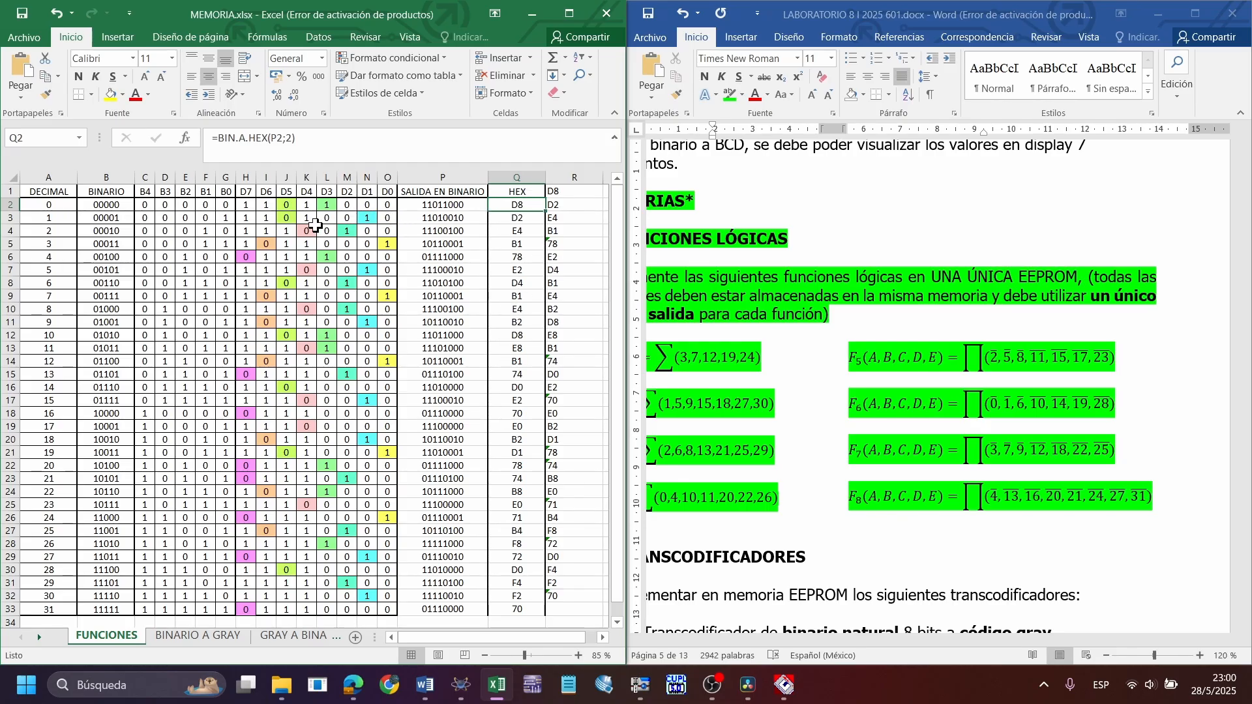
Compare the D7 to D4 and D3 to D0 bit groups of decimals 0 and 2 with their HEX values
left_click_drag(306, 204, 247, 204)
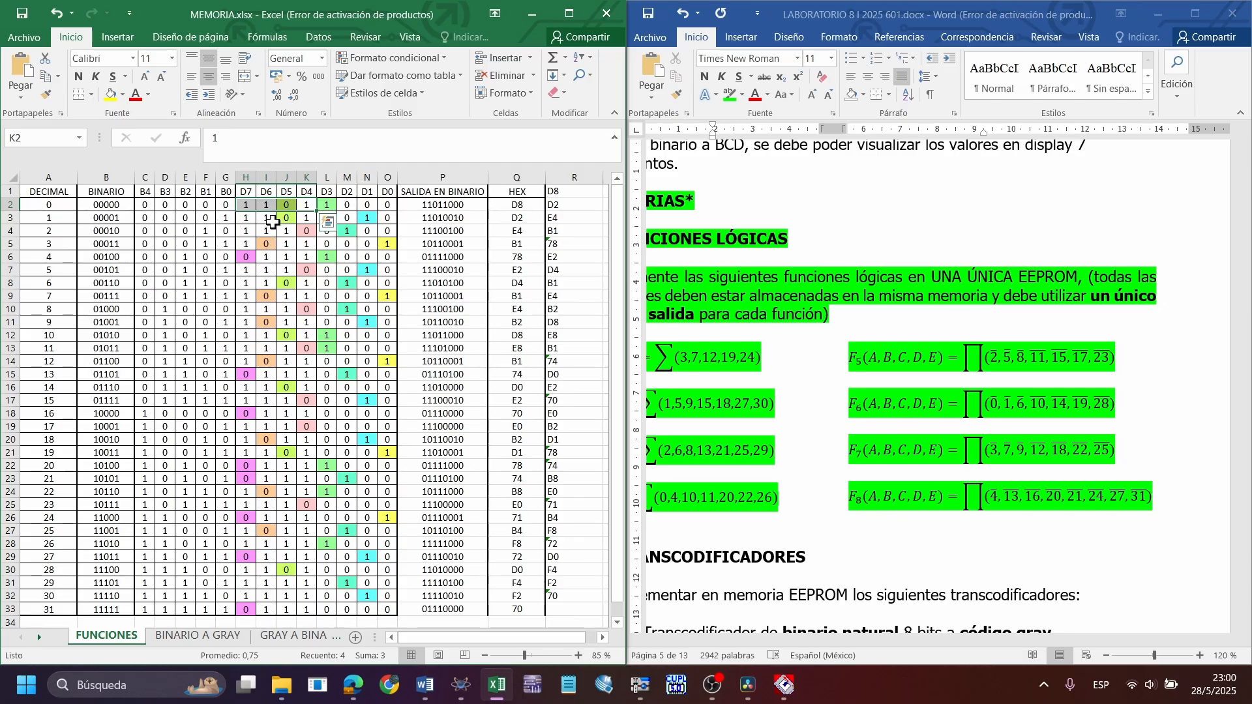
left_click_drag(387, 205, 327, 205)
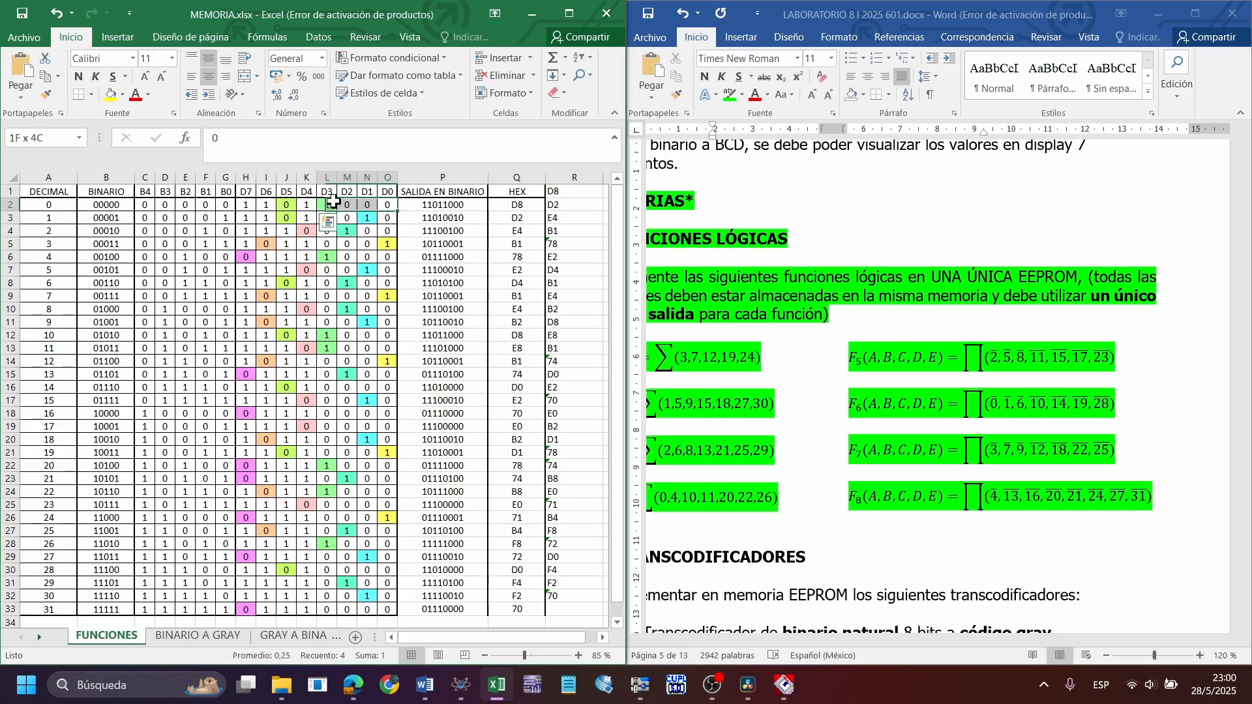
left_click(508, 217)
left_click(515, 232)
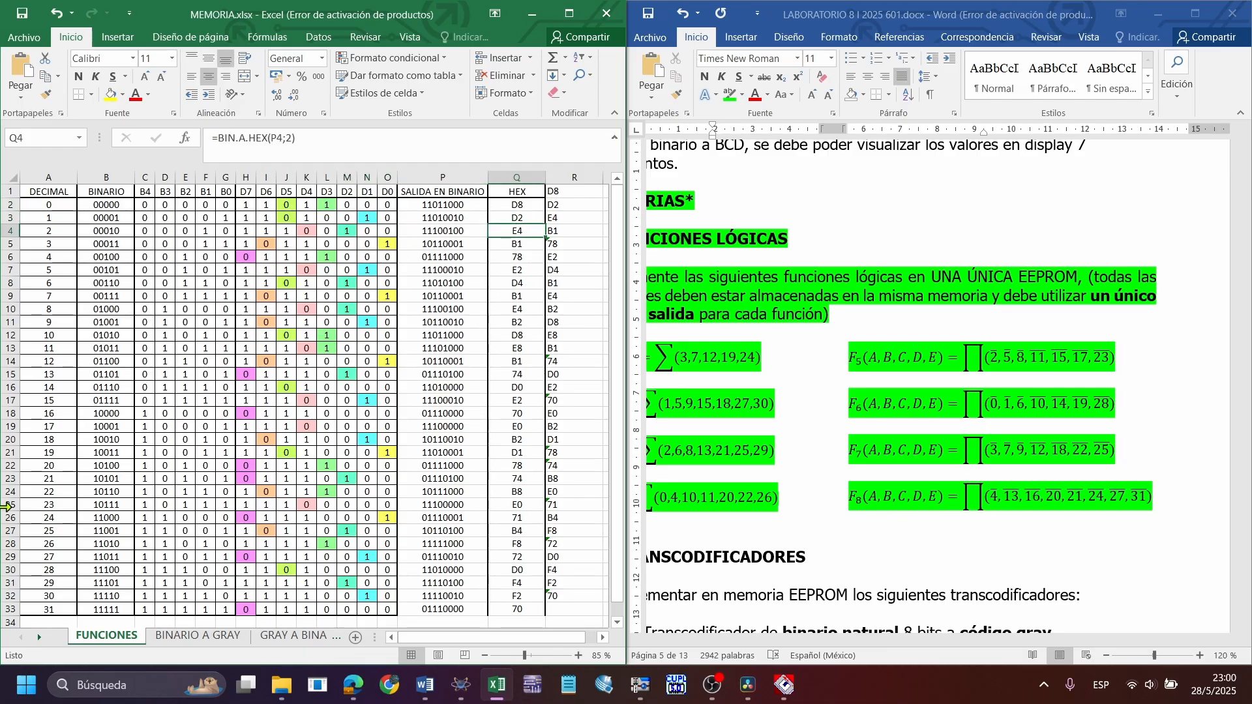
left_click_drag(307, 231, 246, 231)
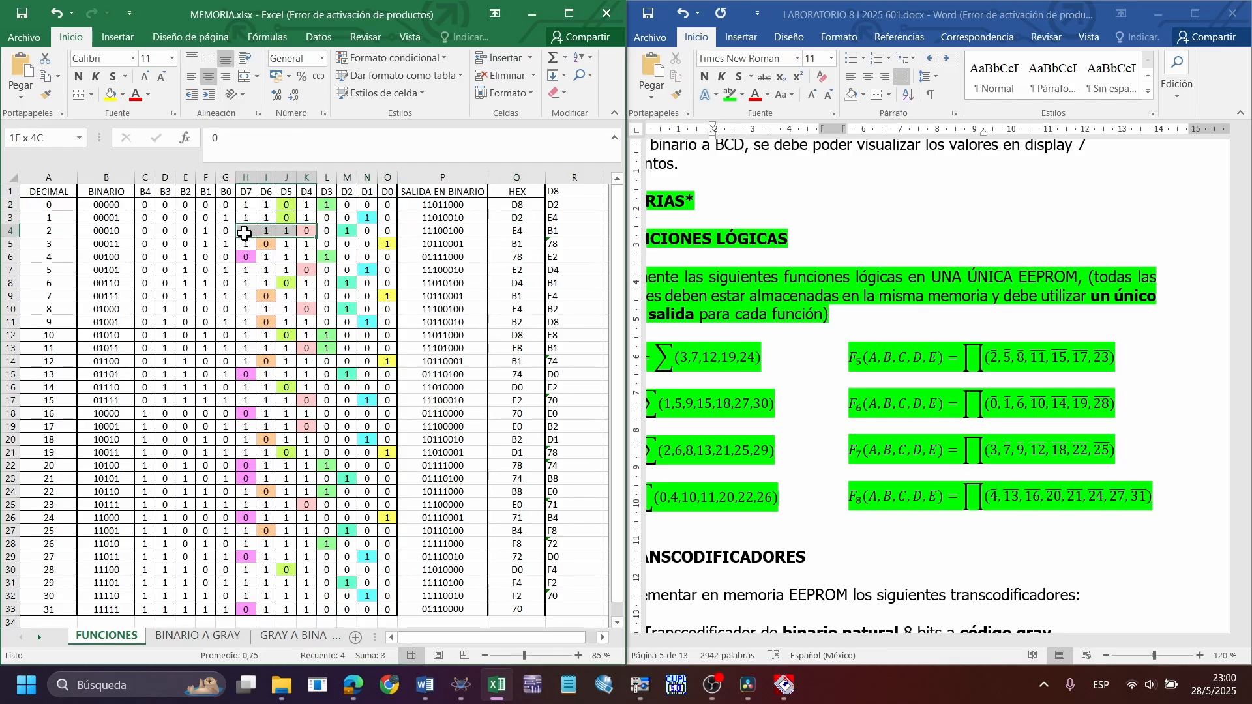
left_click_drag(387, 231, 327, 231)
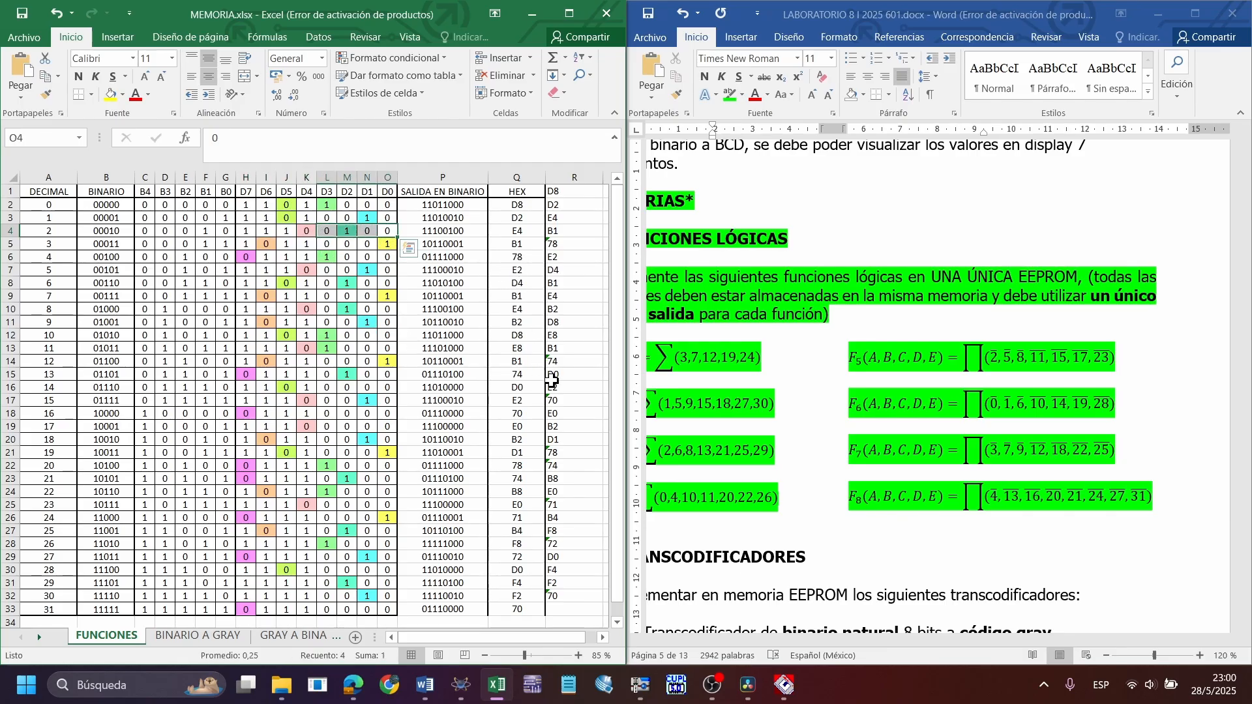
Check decimal 30's HEX value against its D7 to D4 and D3 to D0 bit groups
scroll(527, 388, "down", 2)
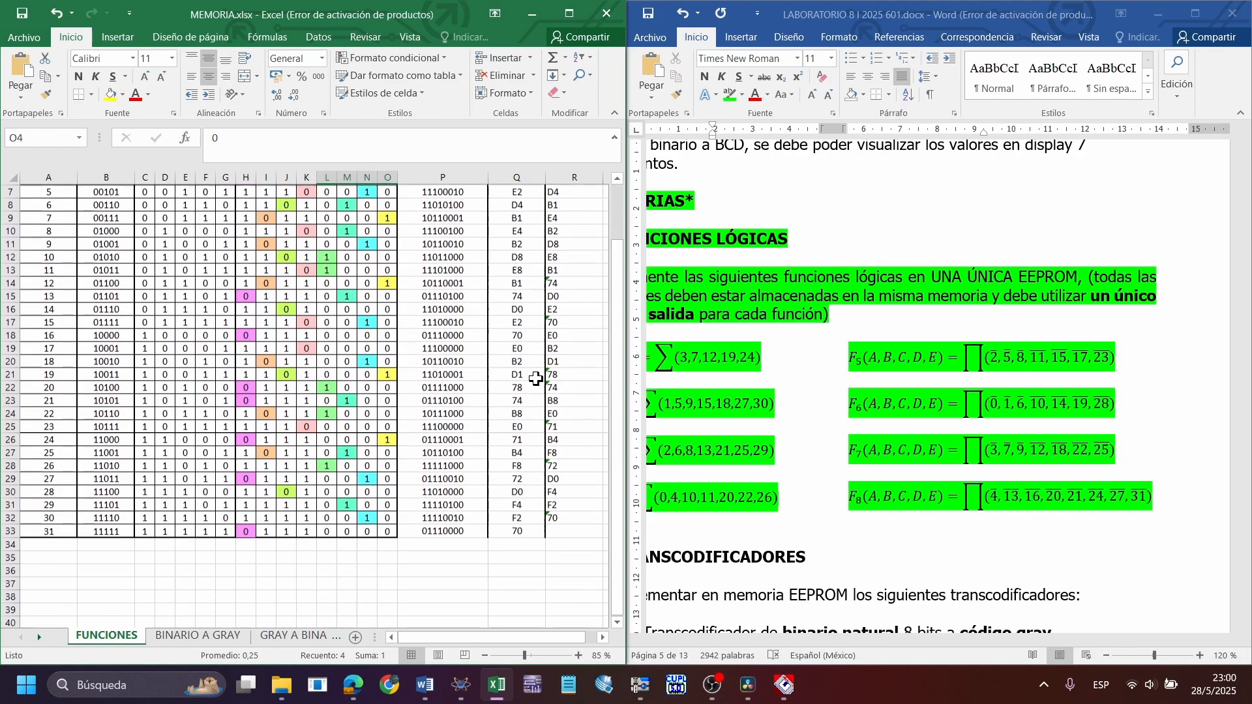
left_click(529, 520)
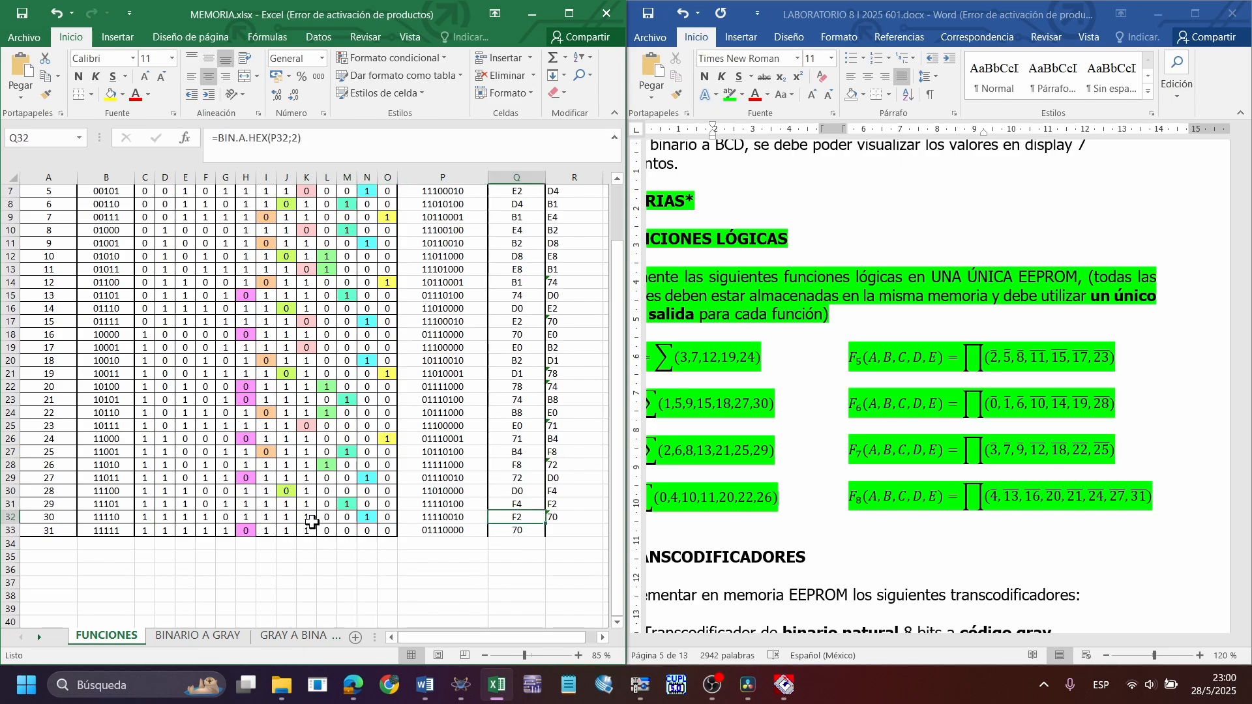
left_click_drag(312, 522, 246, 521)
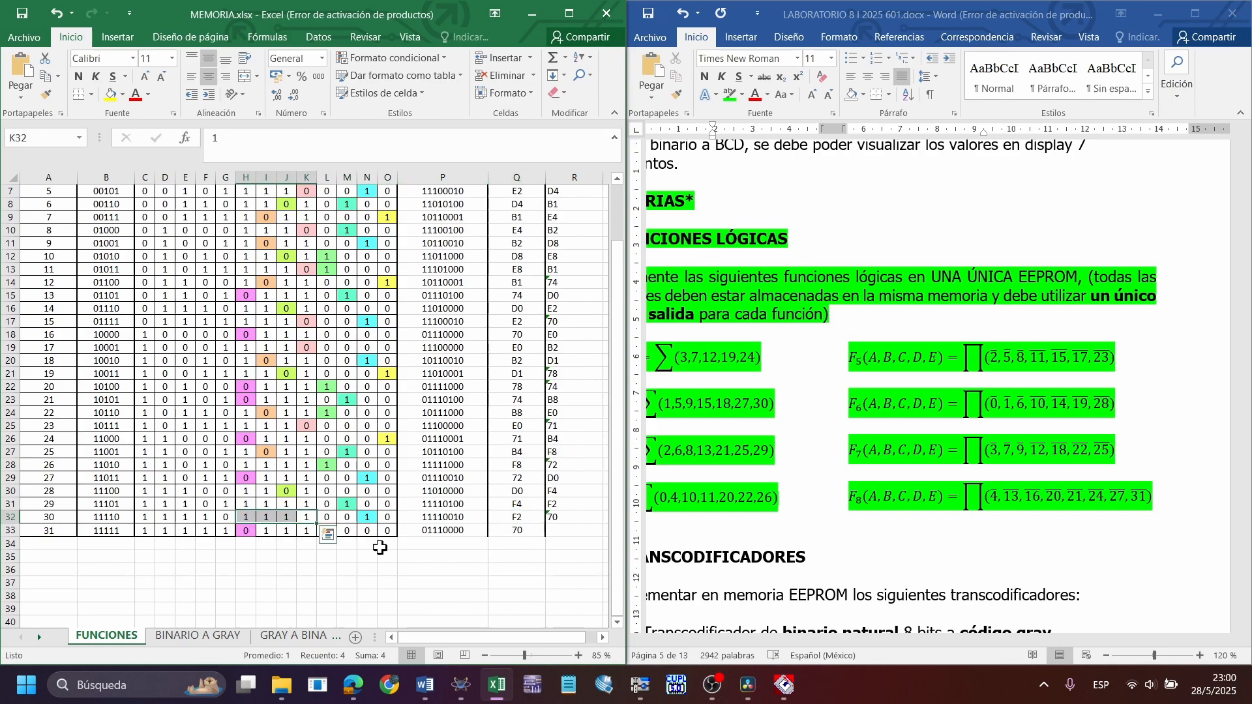
left_click_drag(387, 517, 327, 517)
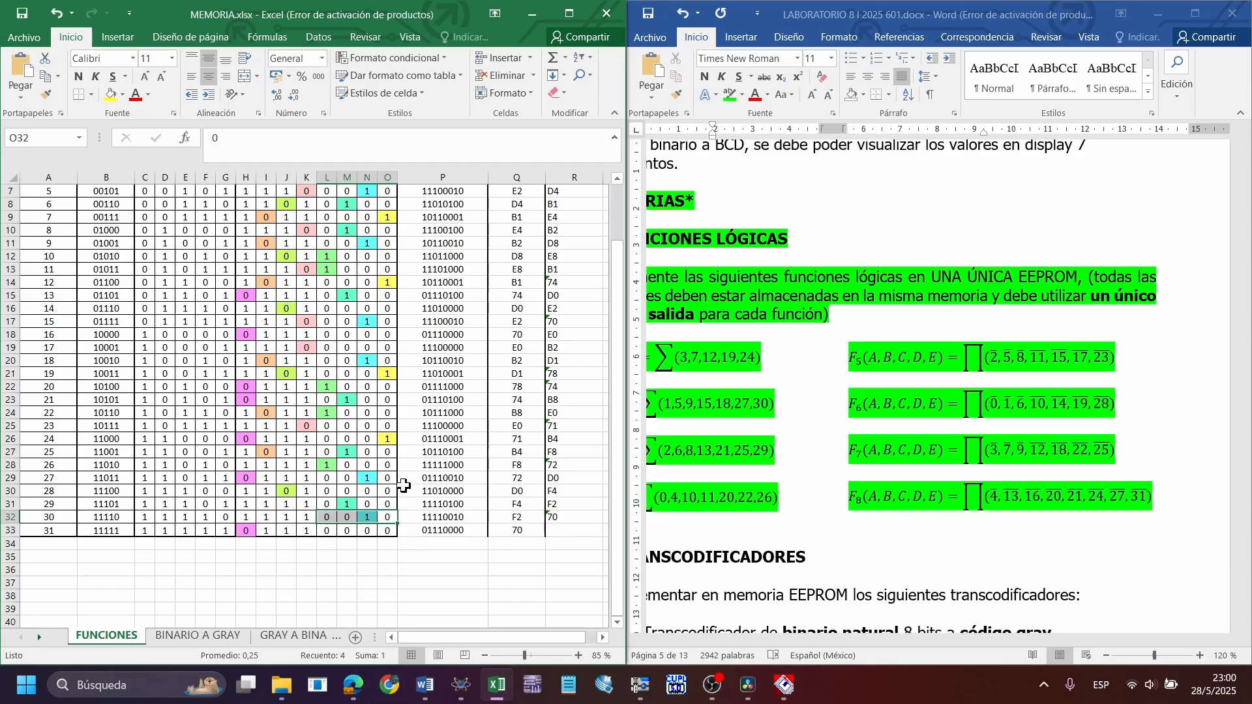
scroll(403, 485, "up", 2)
left_click(411, 399)
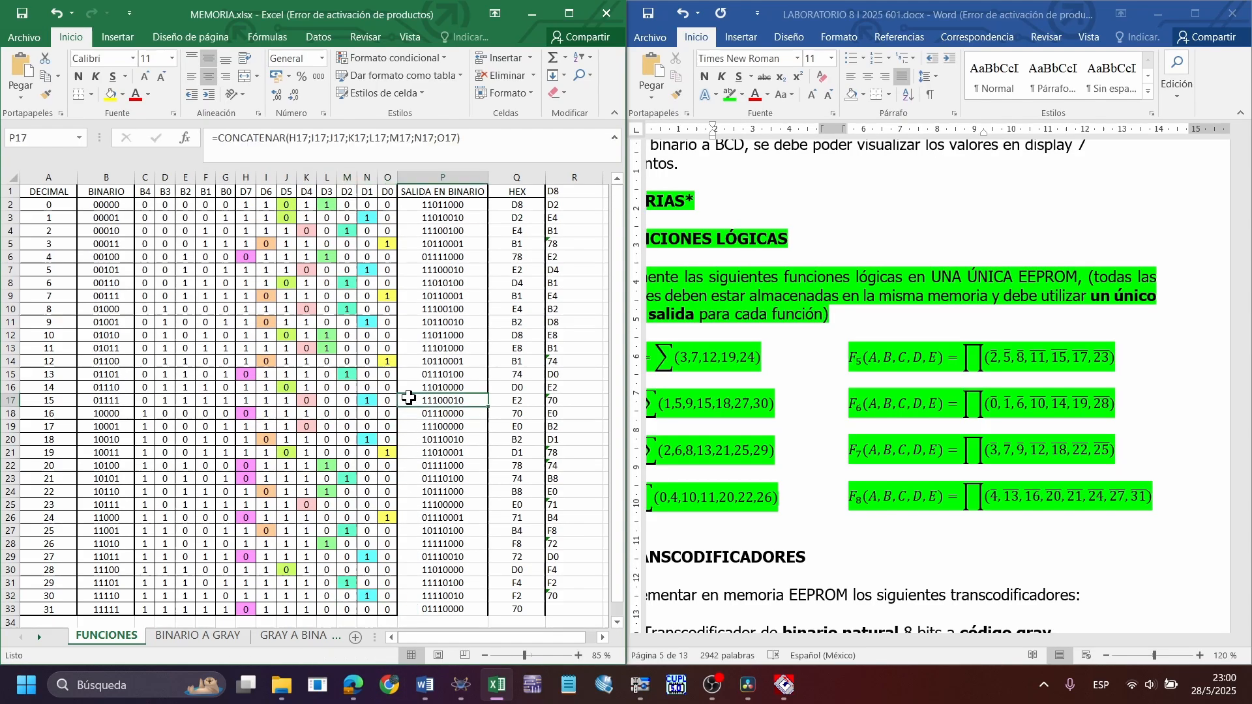
Switch to Xgpro beside the spreadsheet and enter bytes D8, D2, E4, B1, 78, E2 and D4 from buffer address 00000000
left_click(638, 686)
left_click_drag(346, 9, 1103, 111)
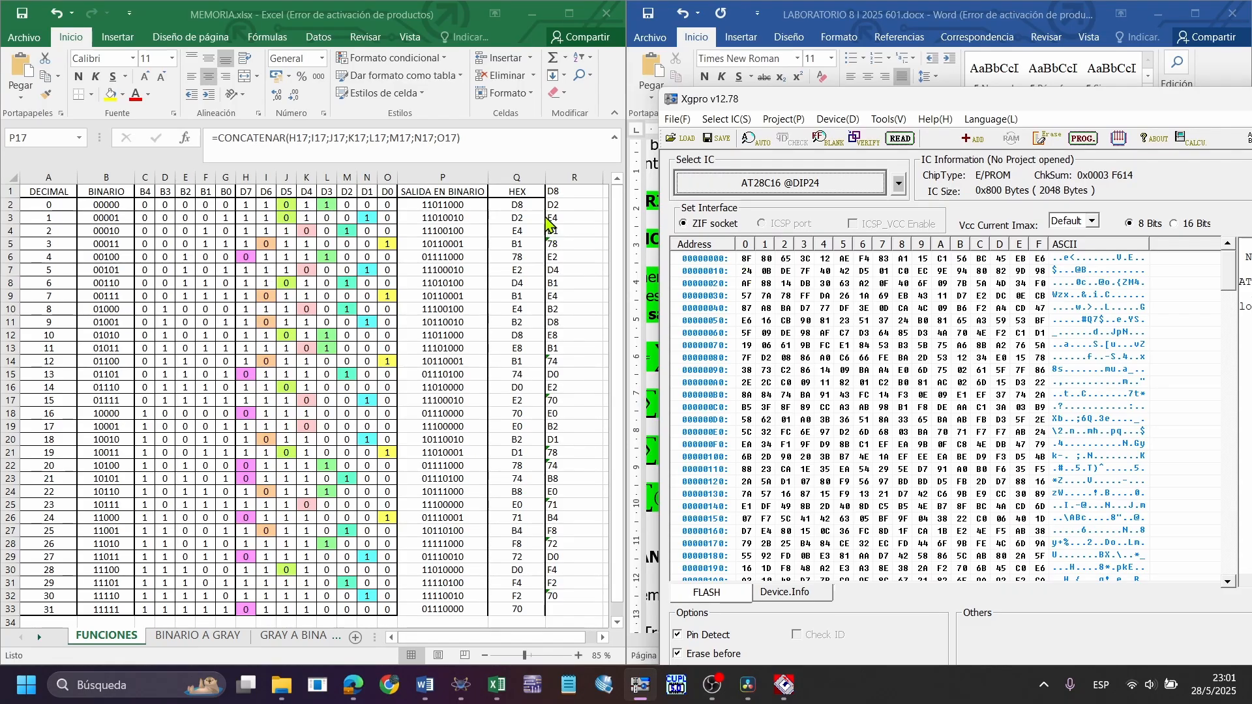
left_click(744, 259)
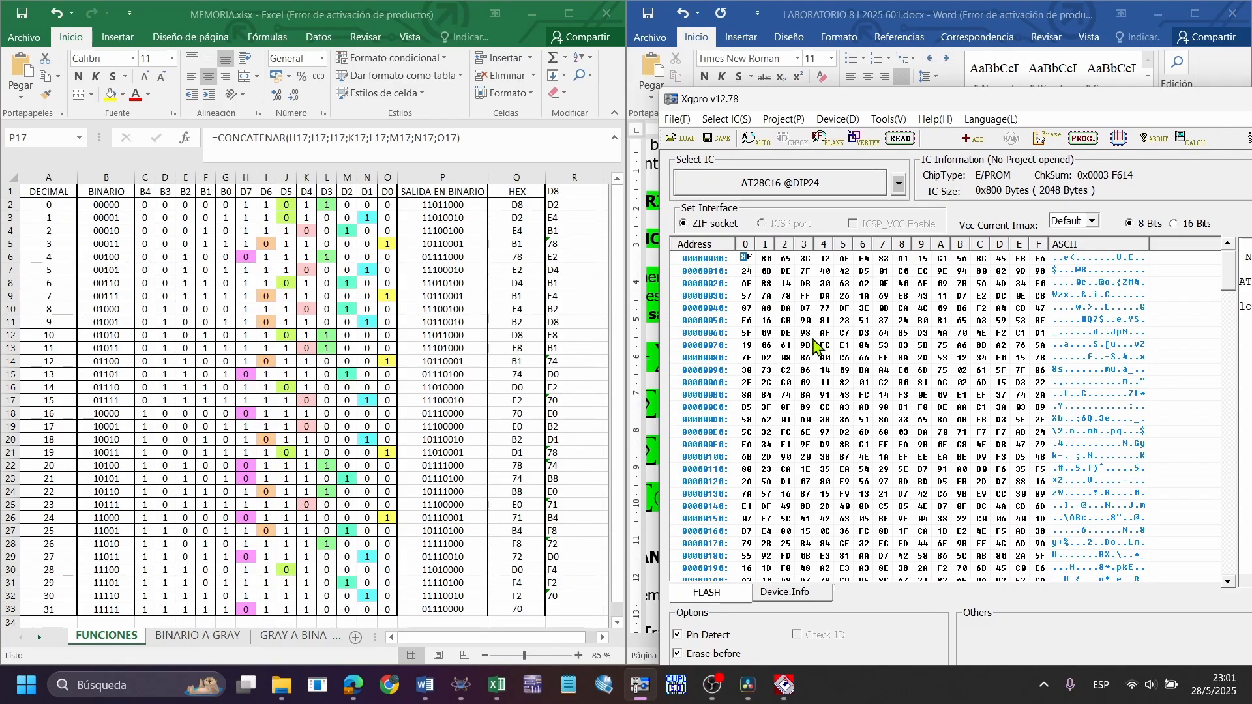
type("D8 D2 E4 B1 78 E2 D4")
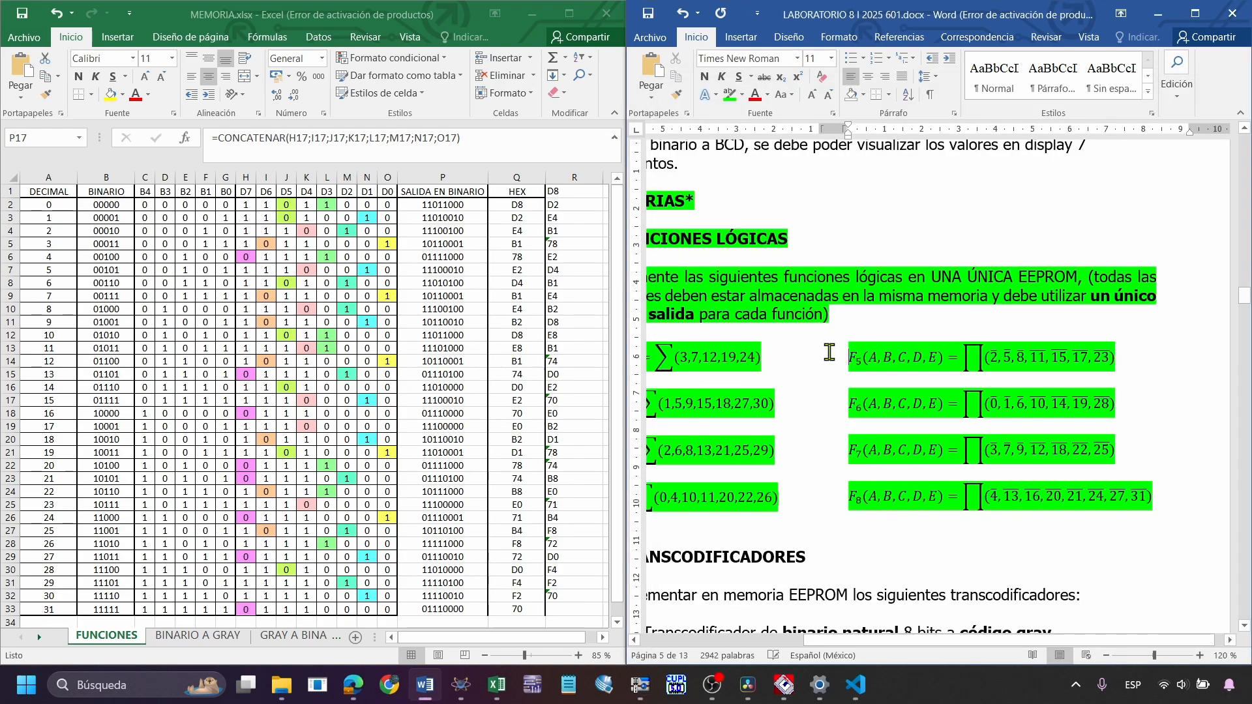
Highlight the HEX values in the spreadsheet, and view the EXCEL A BINARIO.py script in Visual Studio Code
left_click(441, 361)
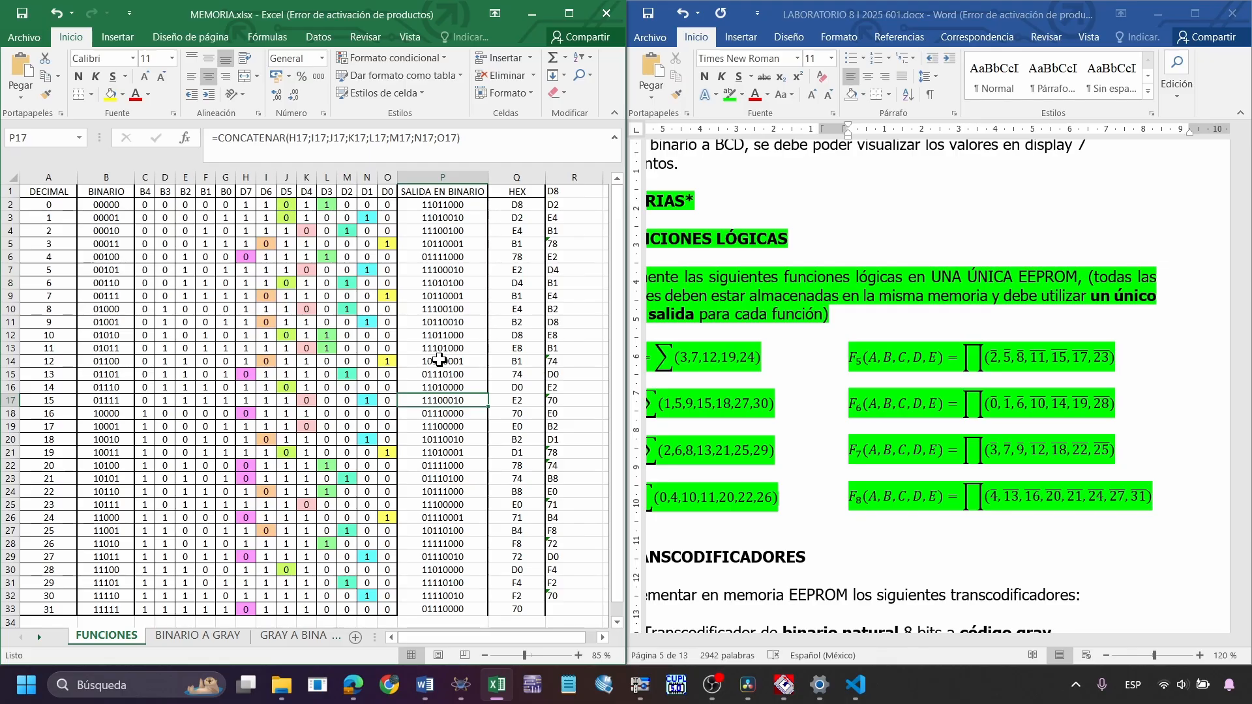
left_click_drag(528, 205, 530, 605)
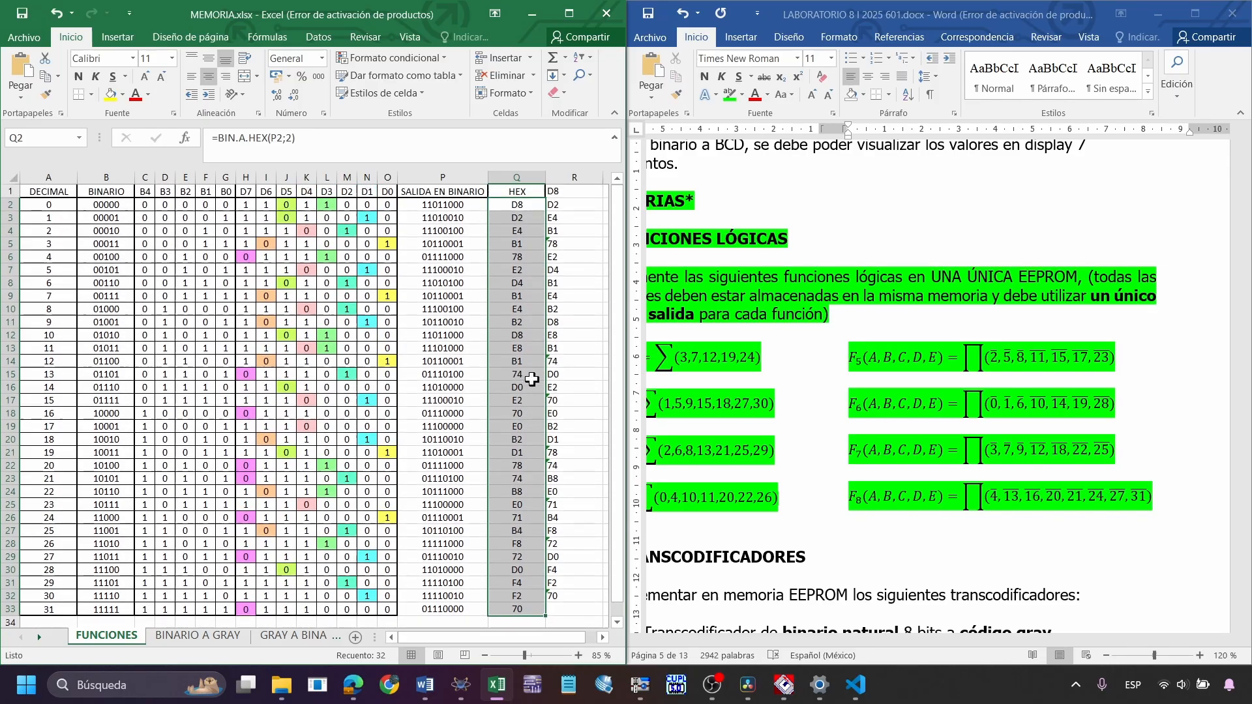
left_click(554, 244)
left_click_drag(517, 191, 521, 505)
mouse_move(856, 685)
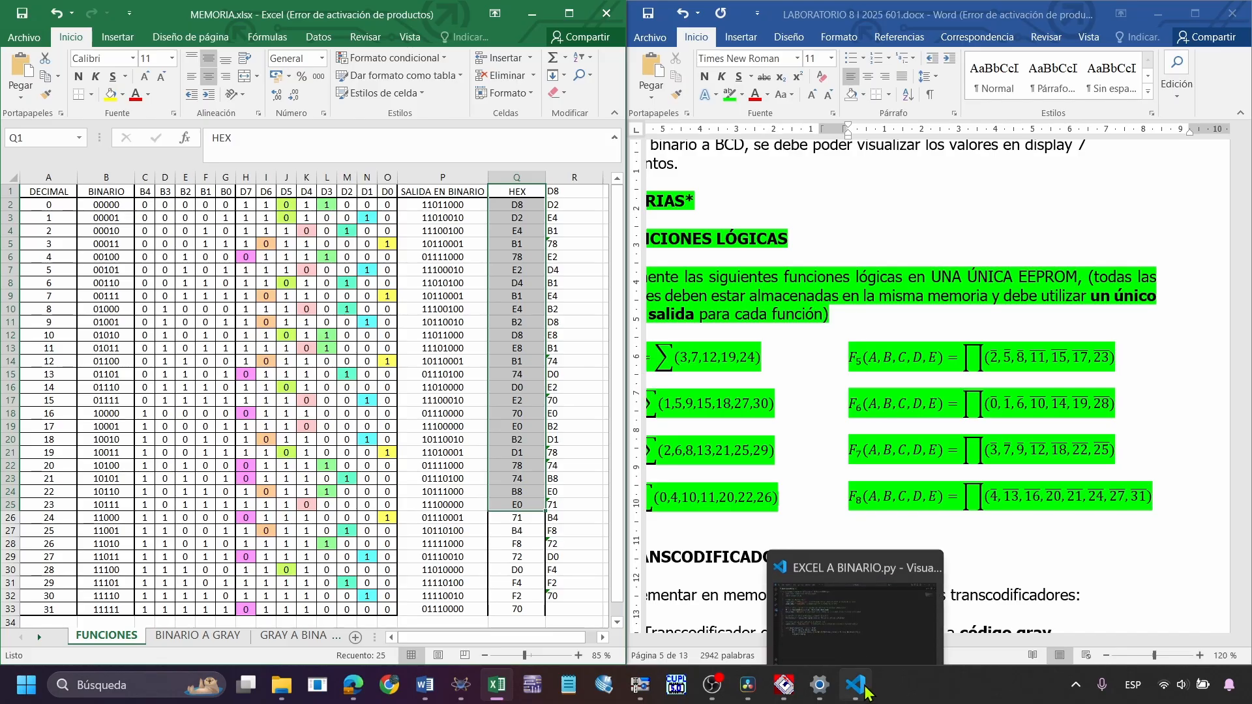
left_click(861, 629)
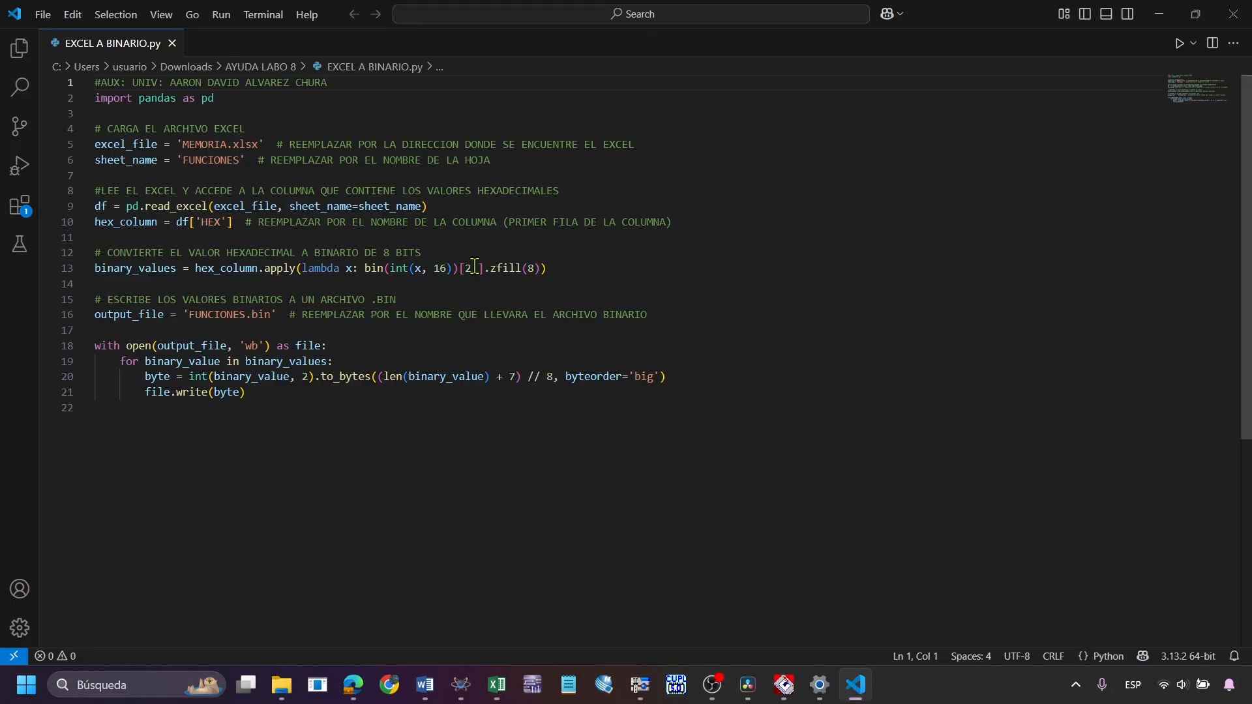
left_click(1160, 15)
Highlight the HEX values for decimals 0 to 31 in the spreadsheet and go through them cell by cell
left_click(466, 243)
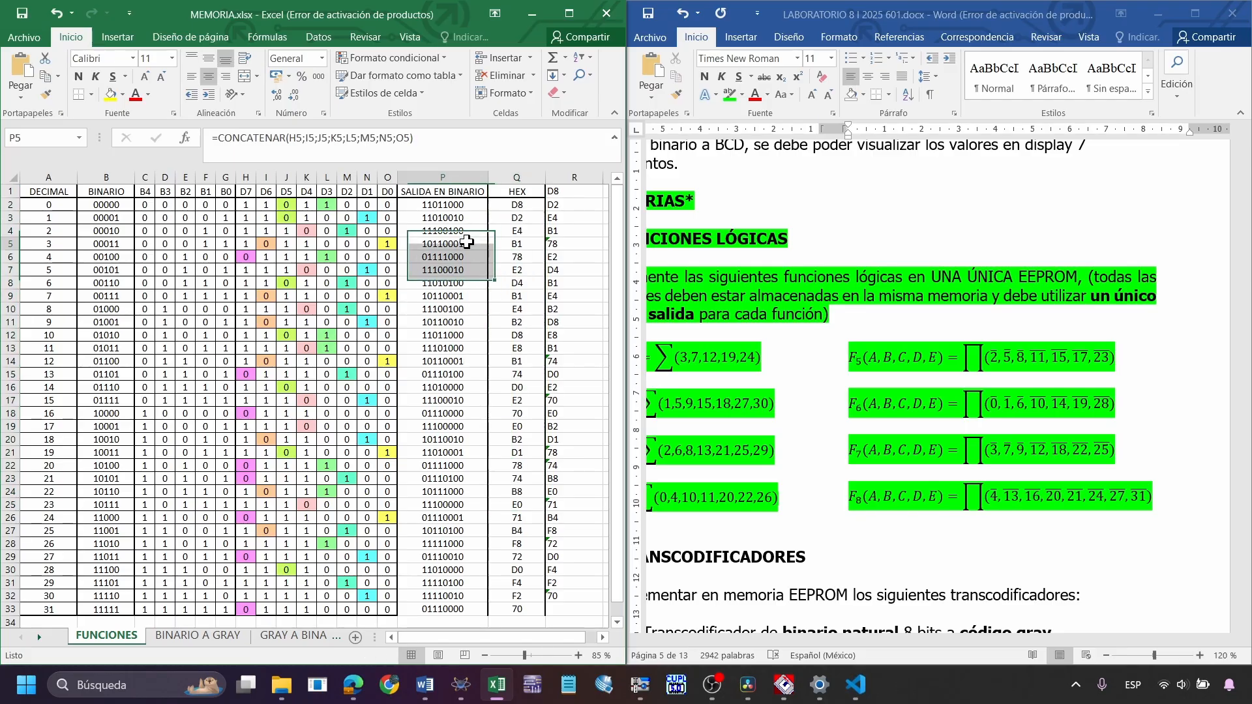
left_click(524, 206)
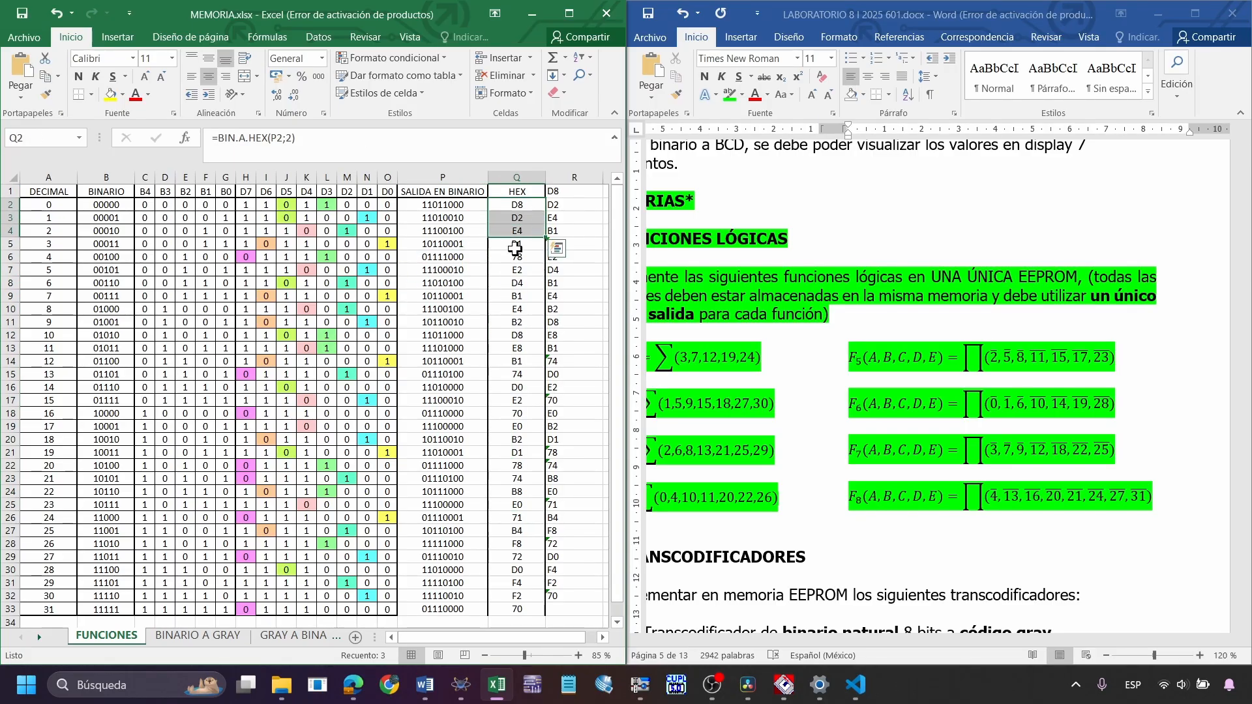
scroll(521, 515, "down", 1)
left_click(526, 565)
left_click_drag(527, 565, 532, 208)
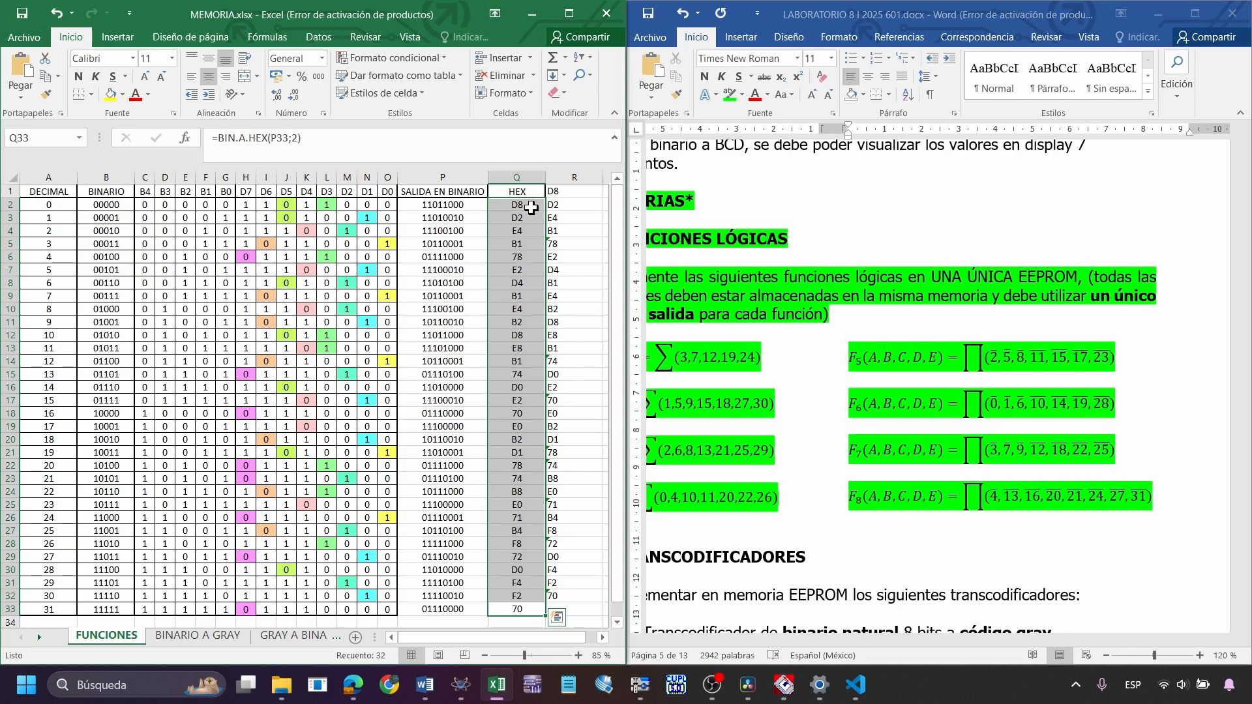
left_click(532, 209)
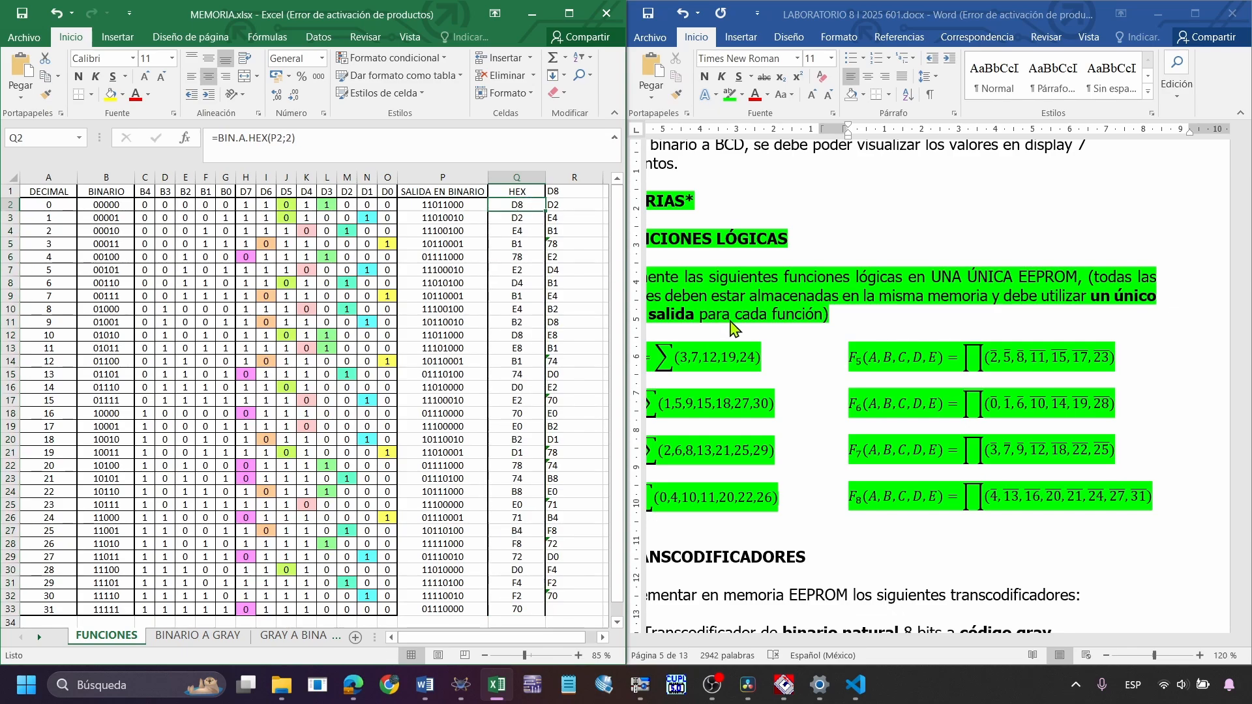
key("Down")
key("Down")
key("Down")
key("Down")
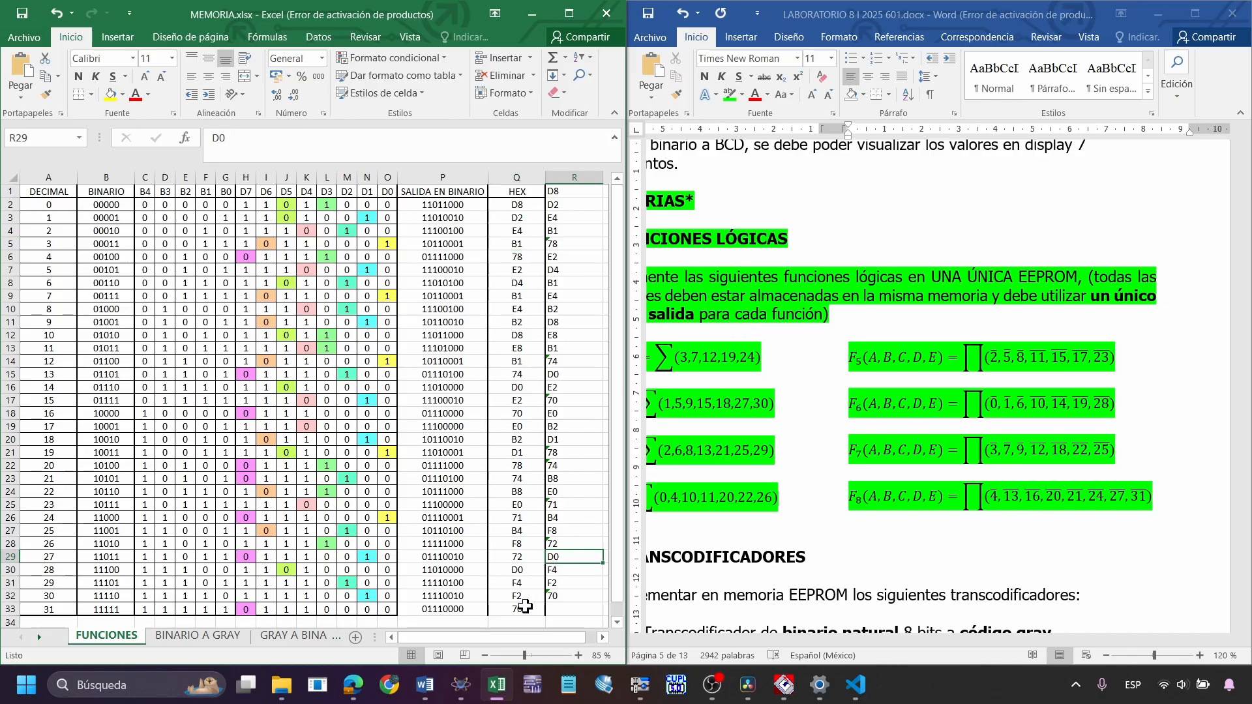
Look briefly at the conversion script again and return to the HEX column it reads in Excel
left_click(856, 684)
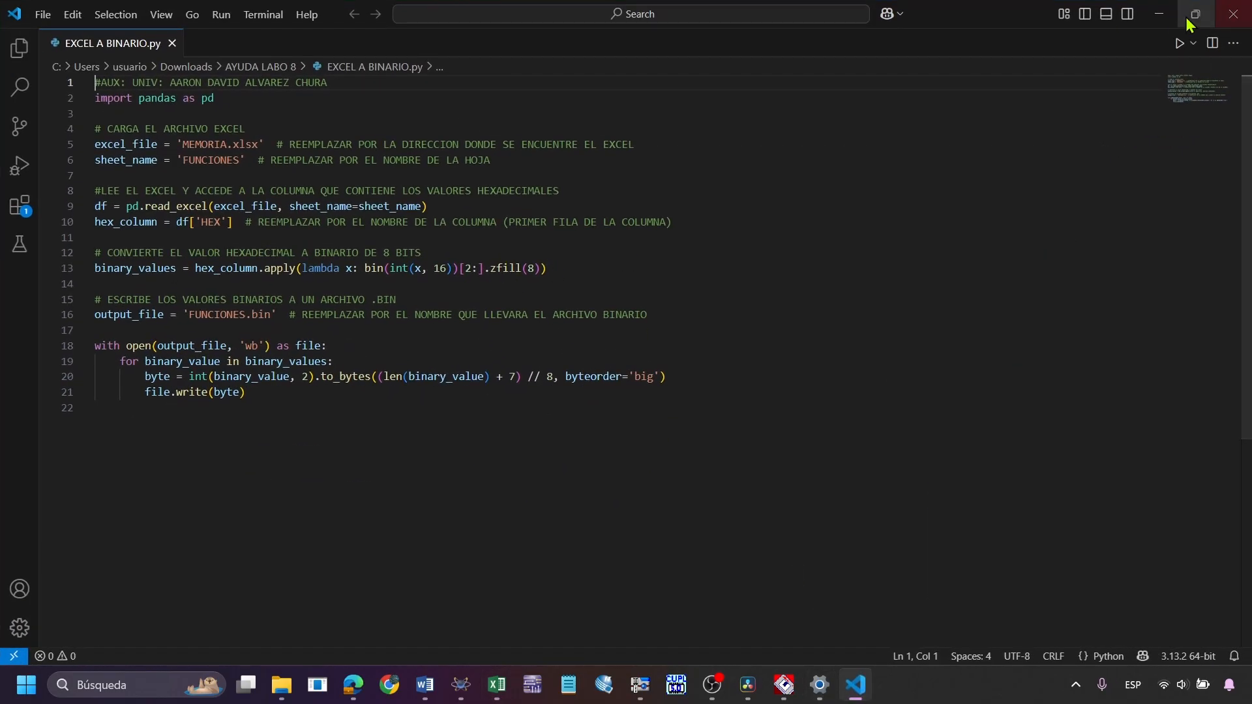
left_click(1157, 16)
left_click_drag(525, 206, 519, 610)
left_click(459, 260)
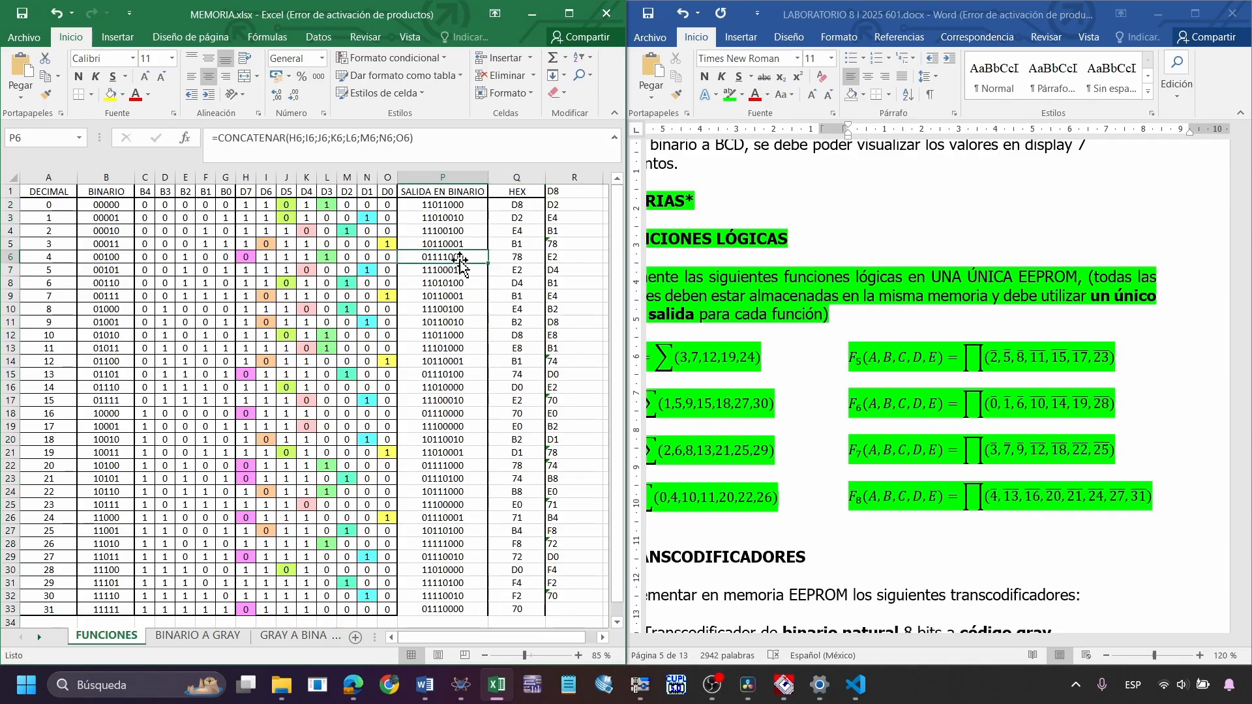
left_click(529, 206)
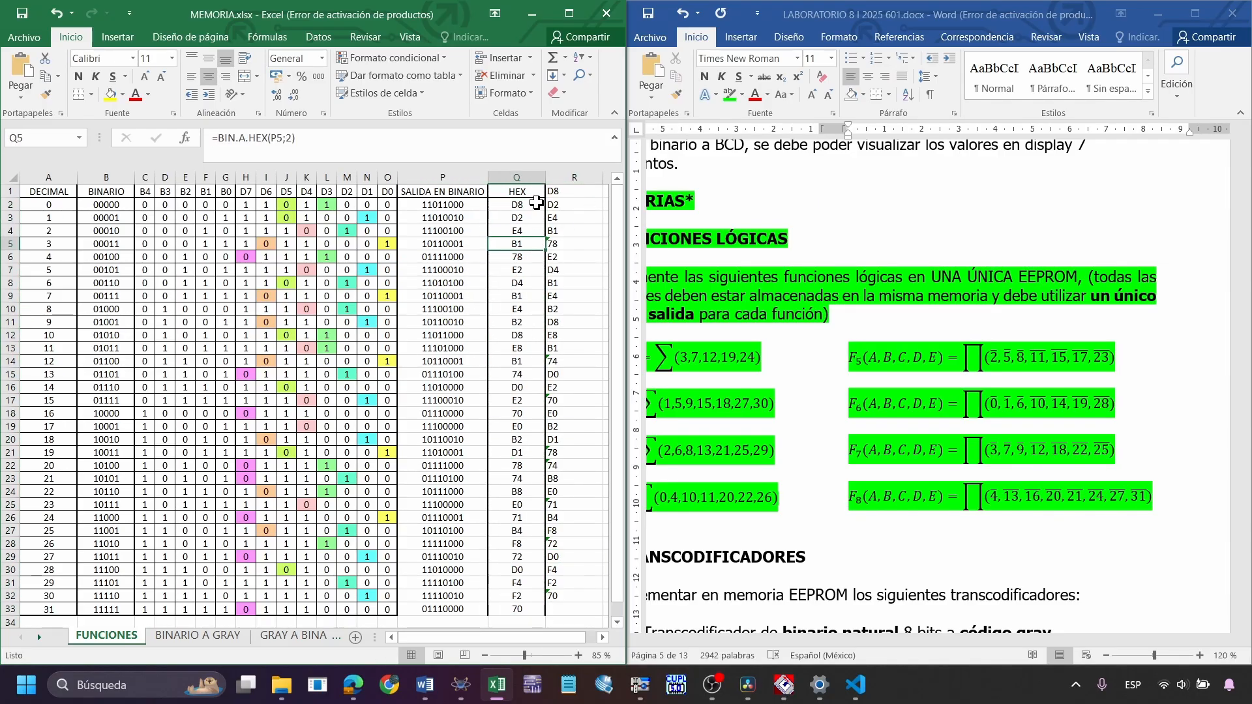
Switch to Visual Studio Code and examine the script's excel_file line, its MEMORIA.xlsx file name and the sheet_name comment
left_click(860, 695)
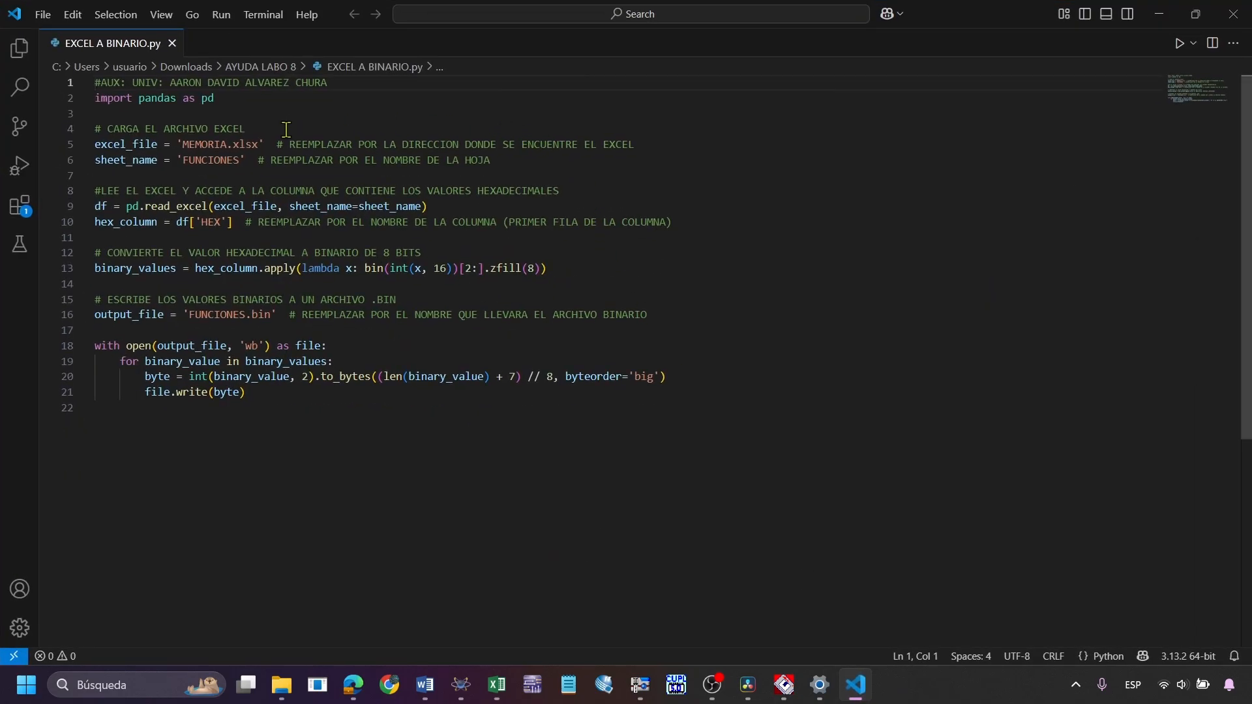
left_click_drag(267, 144, 82, 149)
left_click(622, 144)
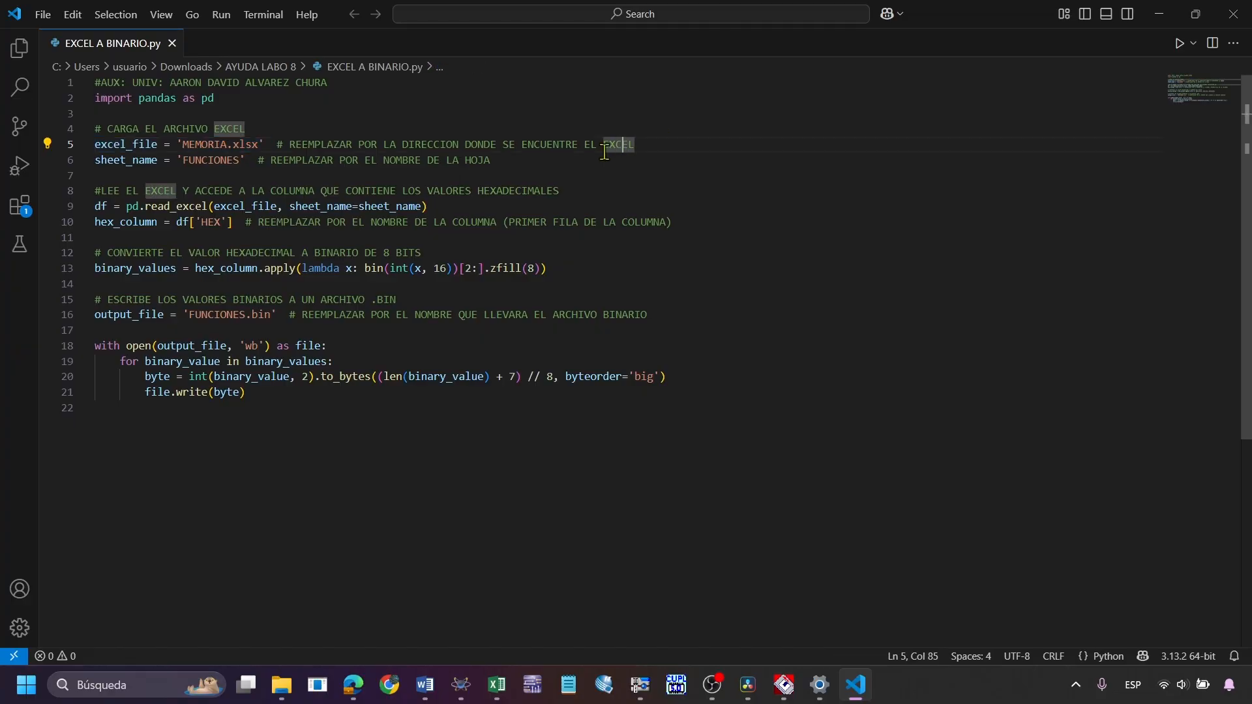
left_click_drag(183, 145, 253, 147)
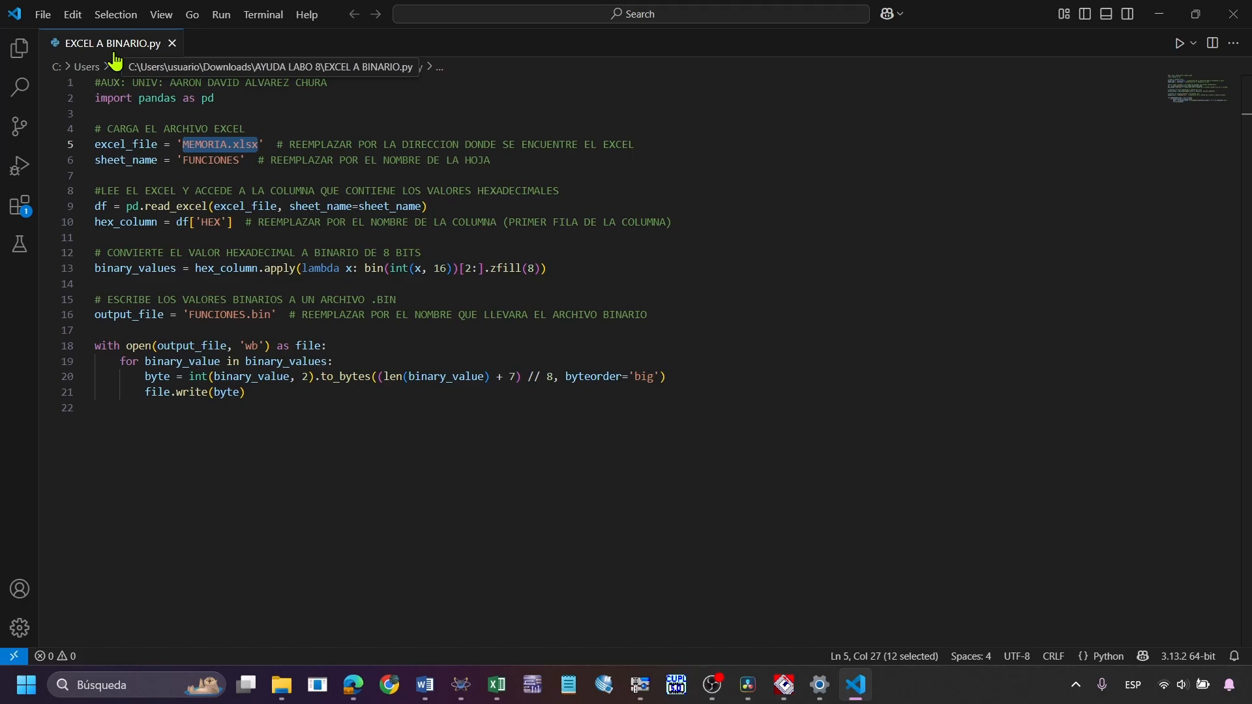
left_click(512, 156)
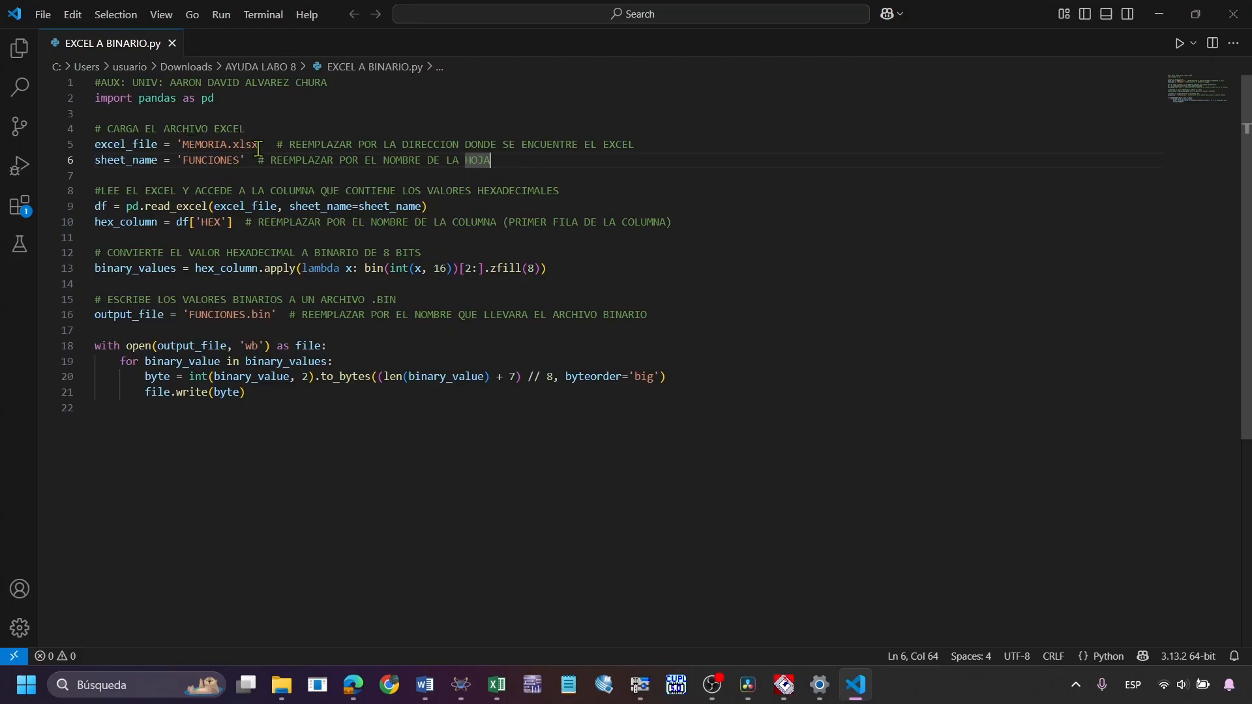
Highlight the script's MEMORIA.xlsx file name and FUNCIONES sheet name, and compare the sheet name with the workbook in Excel
left_click_drag(260, 144, 189, 144)
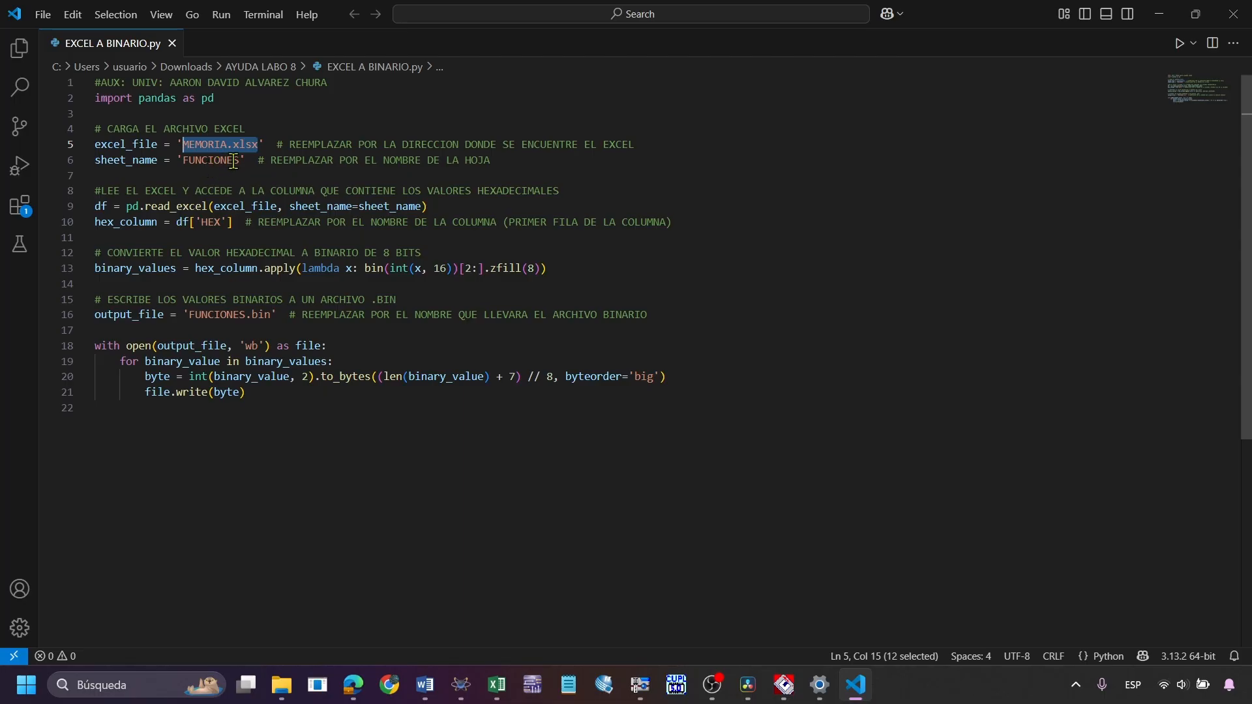
left_click_drag(239, 162, 201, 162)
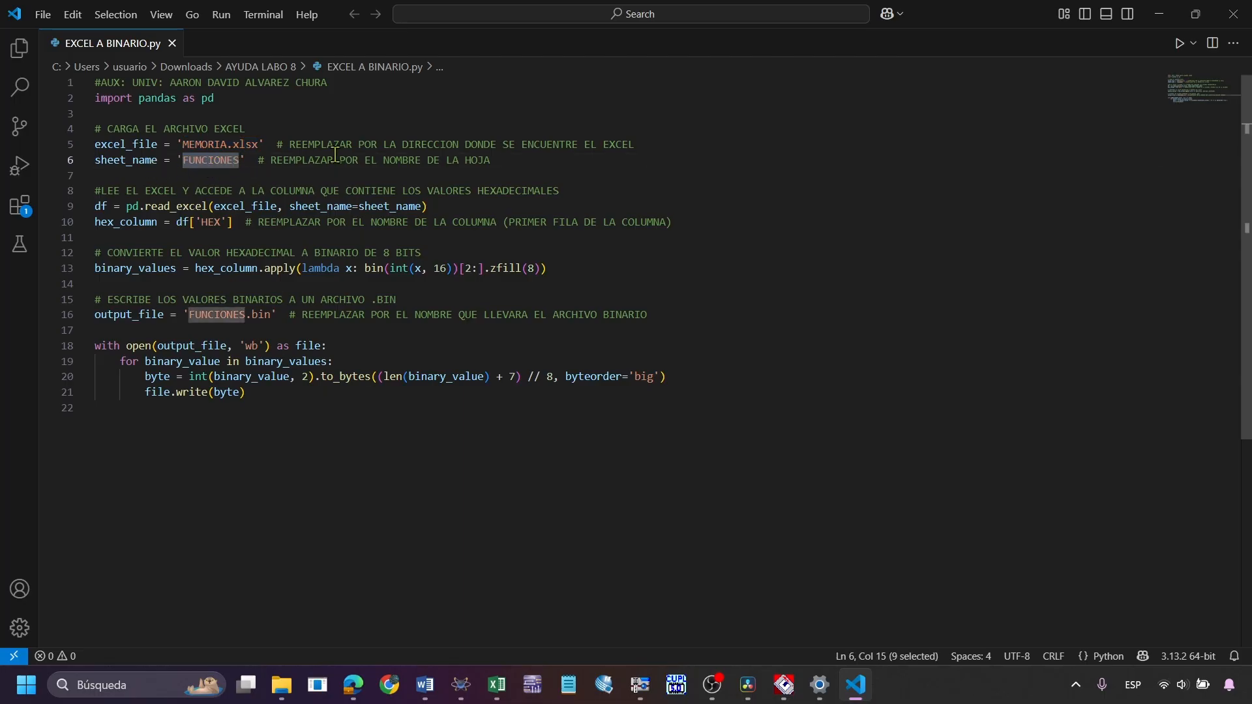
left_click(367, 178)
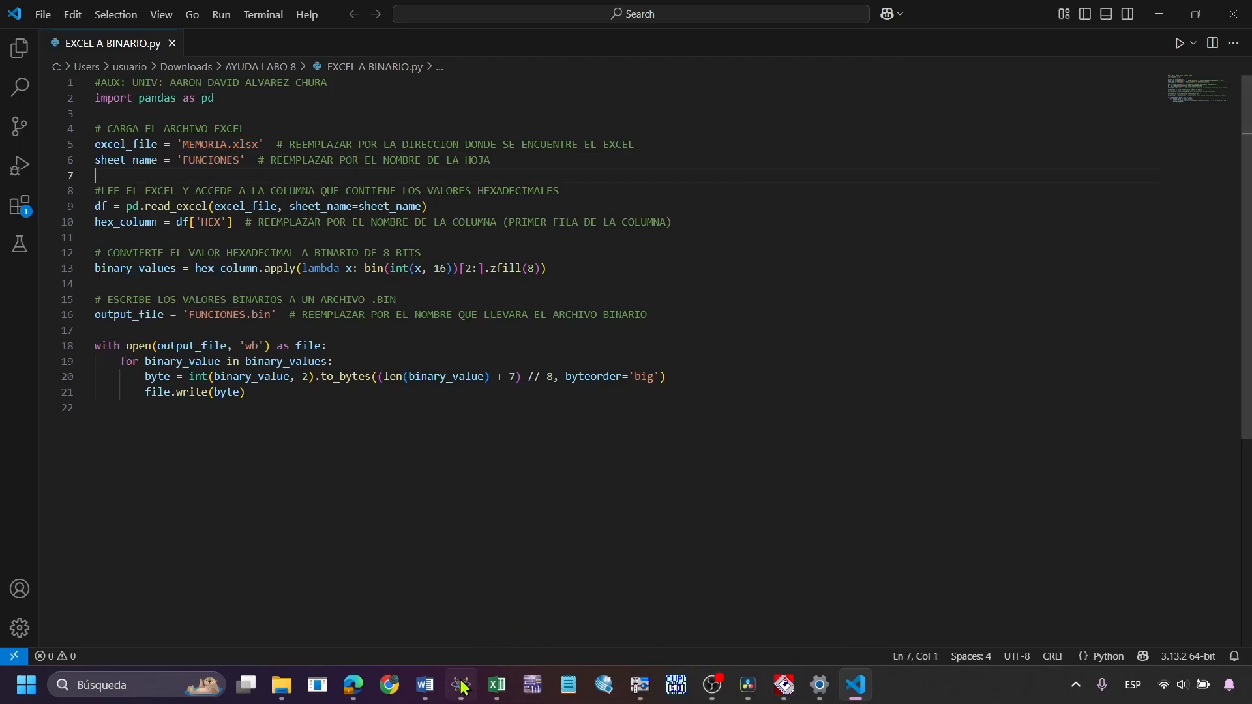
left_click(496, 685)
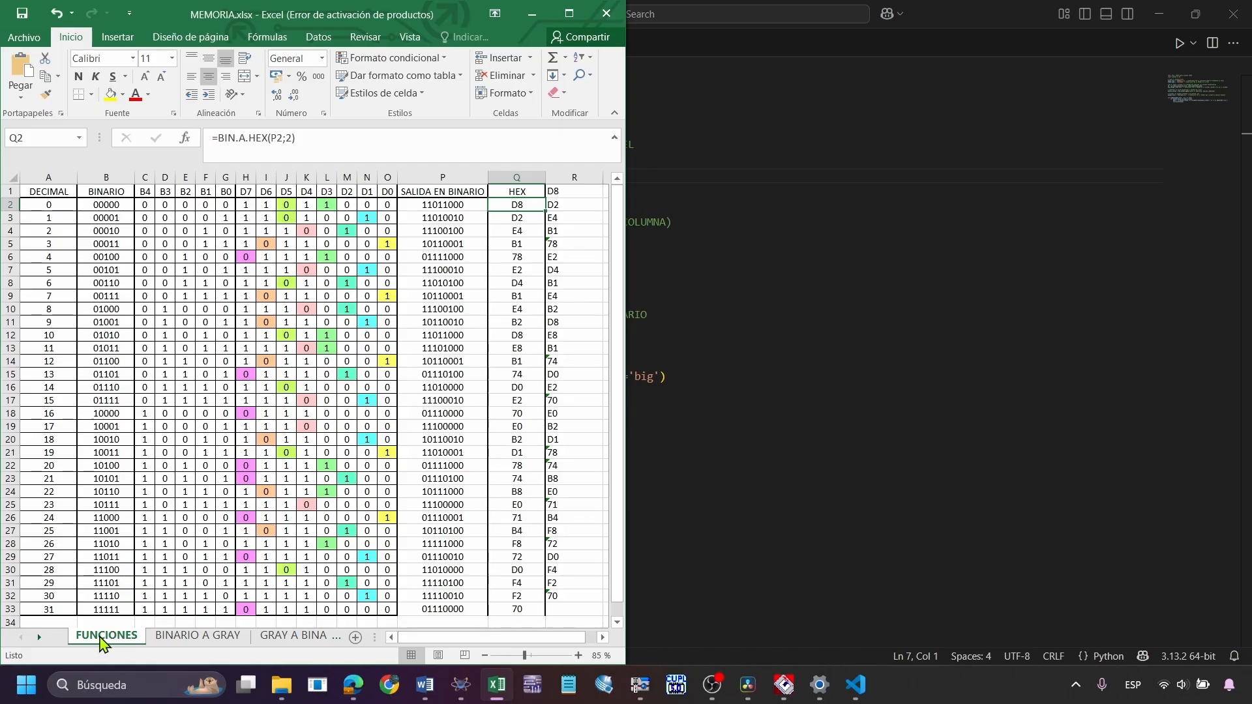
left_click(532, 13)
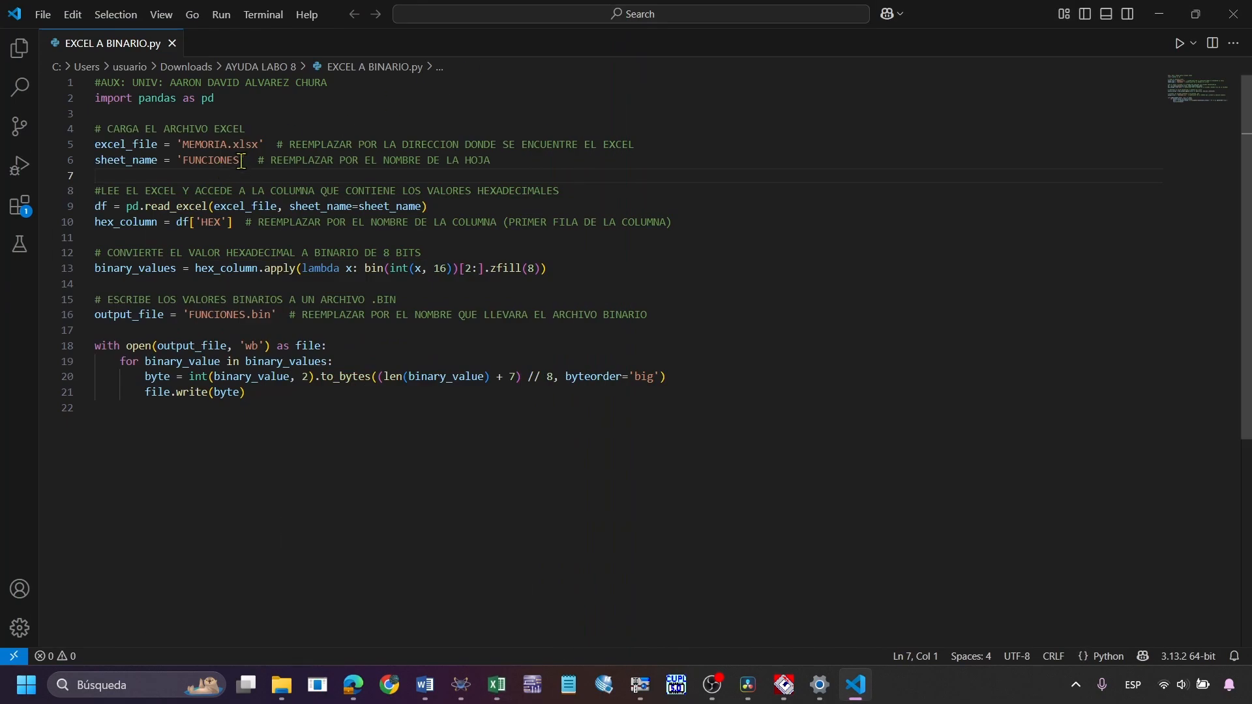
double_click(197, 160)
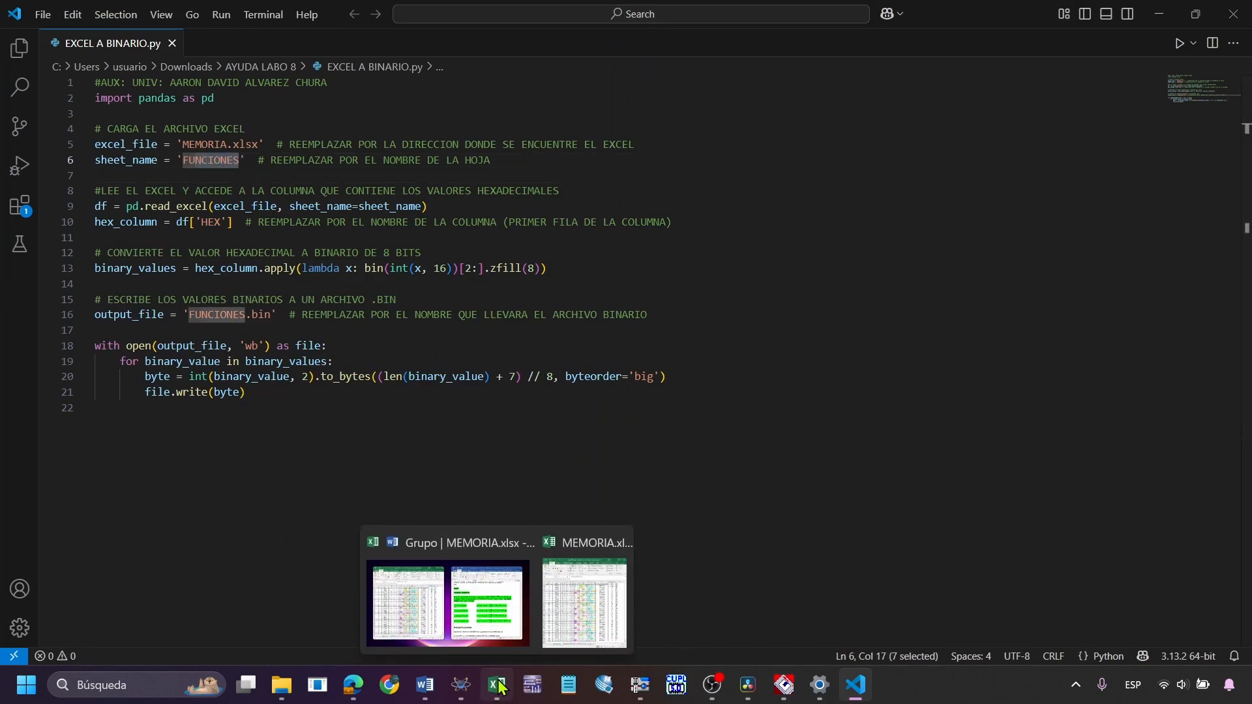
left_click(246, 145)
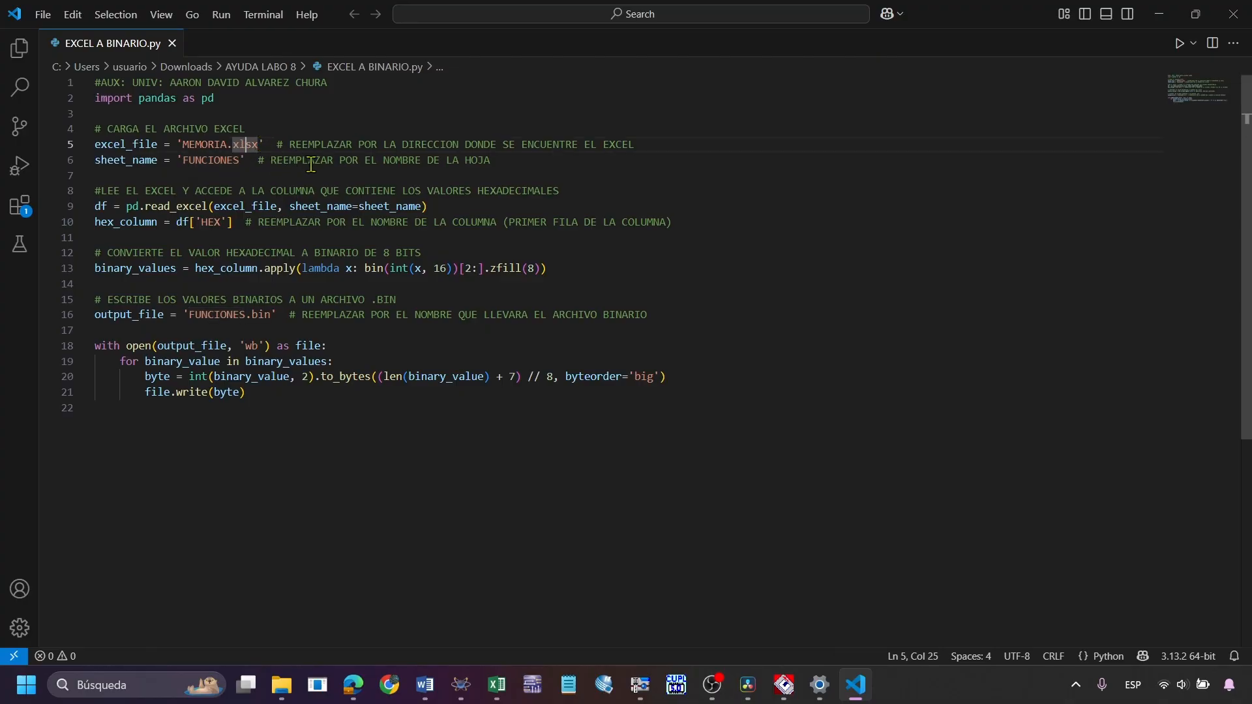
Highlight the script's read_excel and hex_column lines, and check the matching HEX header in cell Q1 of the Excel sheet
left_click_drag(461, 205, 413, 190)
left_click_drag(691, 215, 81, 212)
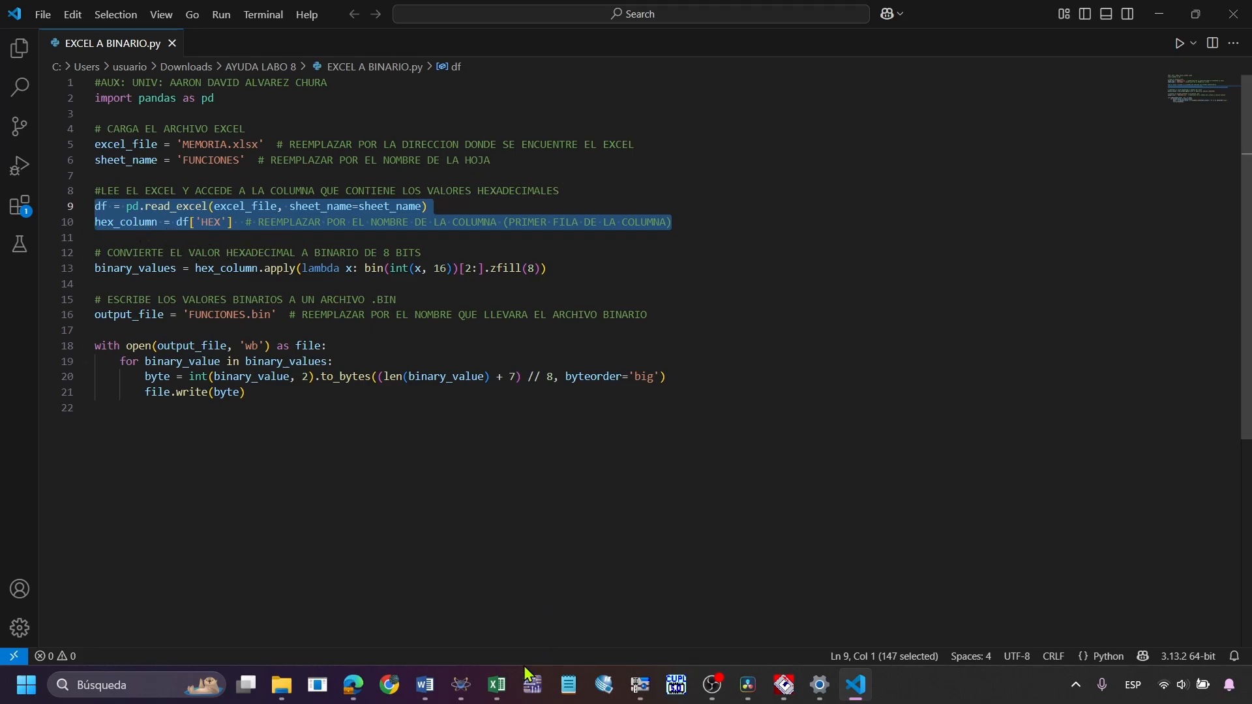
left_click(497, 685)
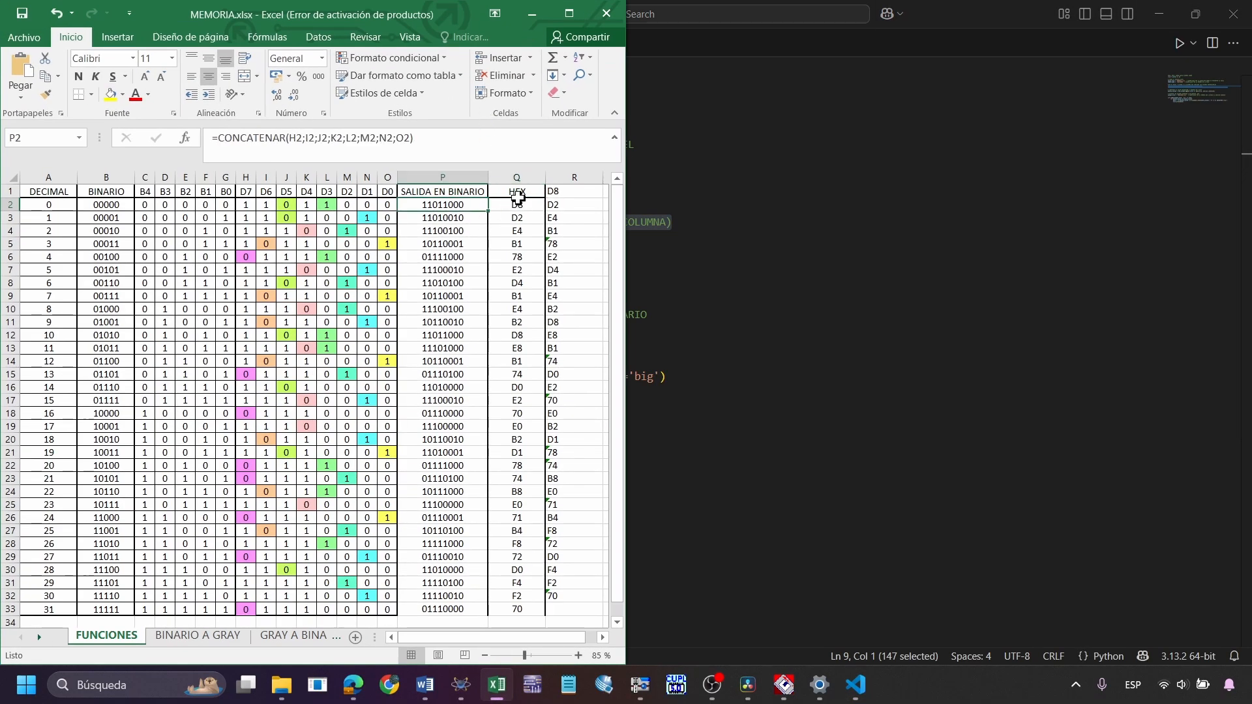
left_click(518, 193)
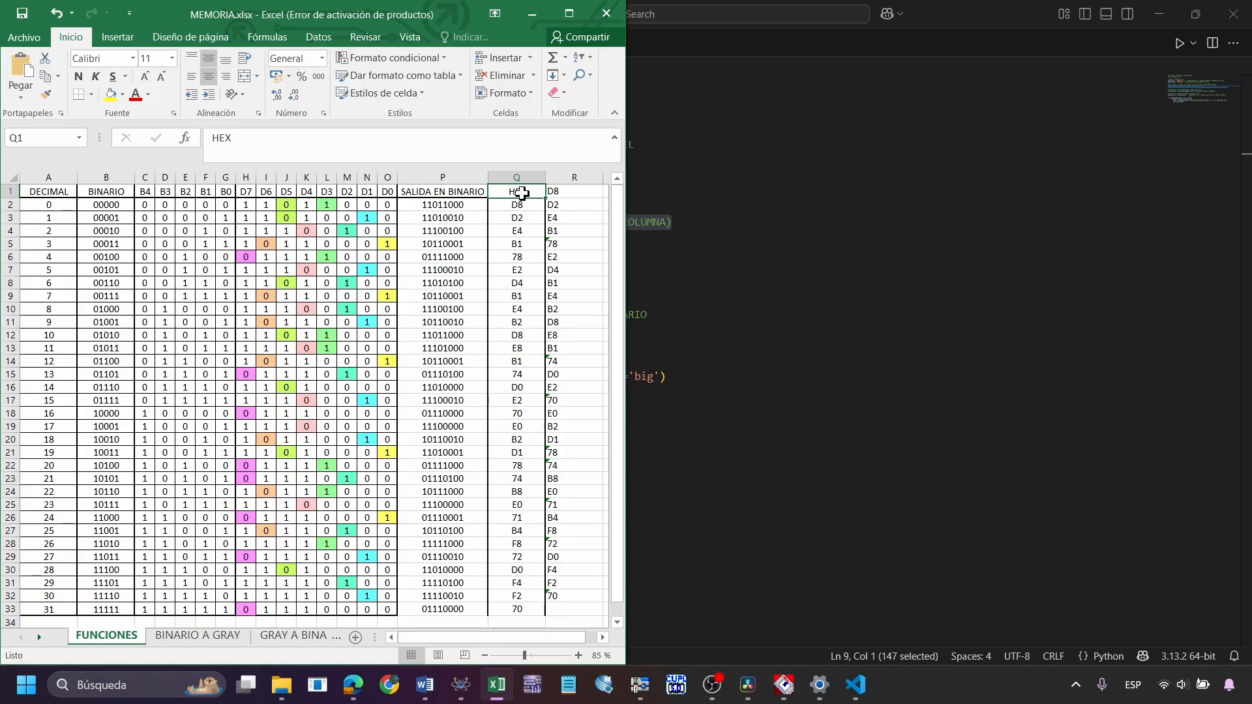
key("Down")
key("Down")
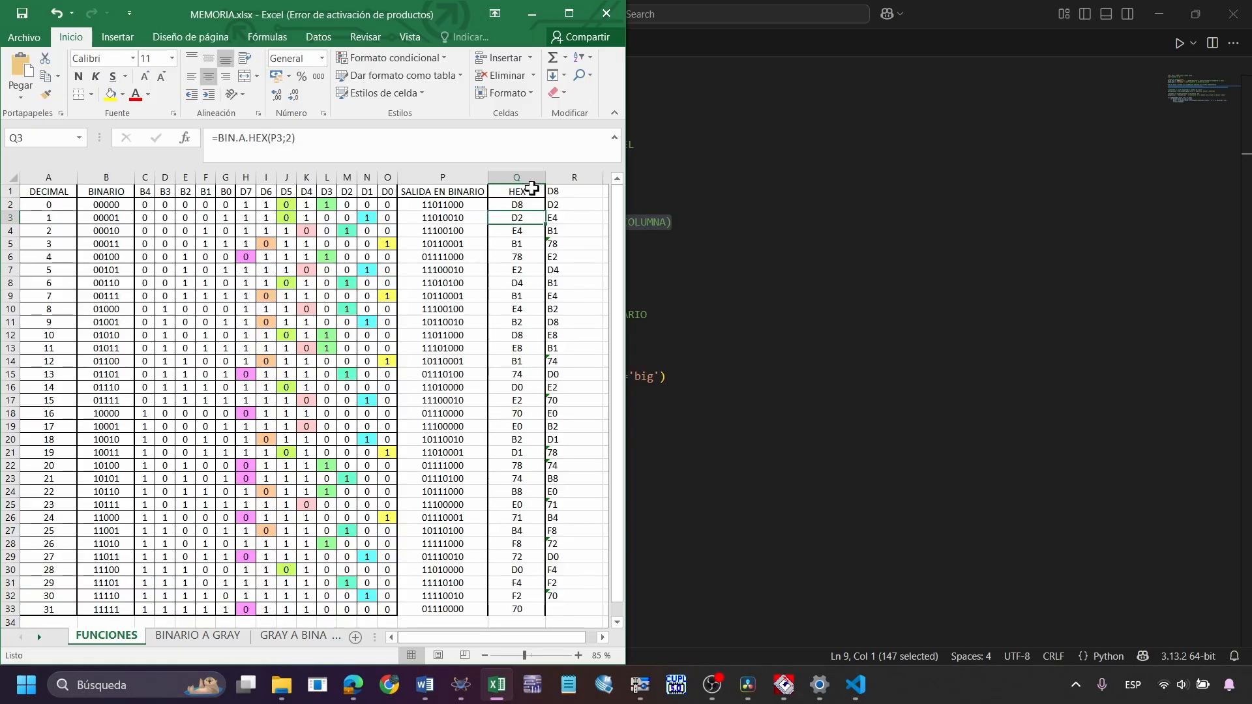
left_click(532, 189)
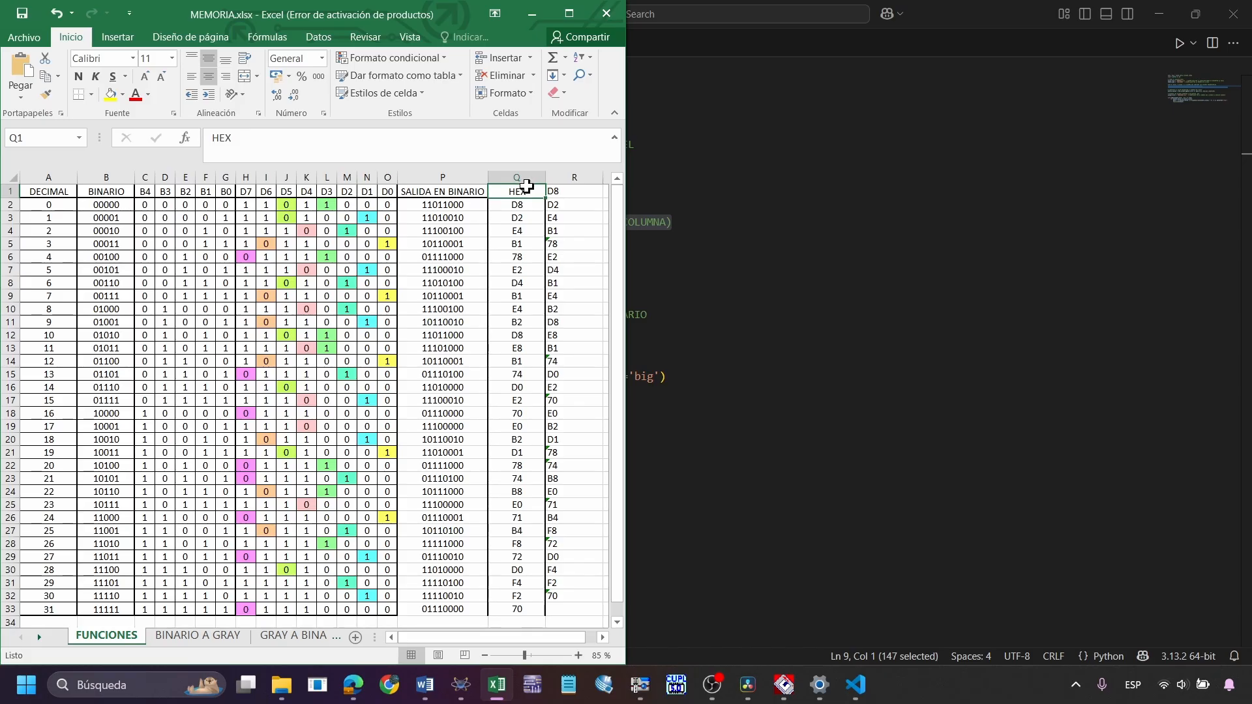
Highlight the HEX column from Q1 to Q33 and go through its values cell by cell to the end of the data
left_click_drag(526, 187, 533, 607)
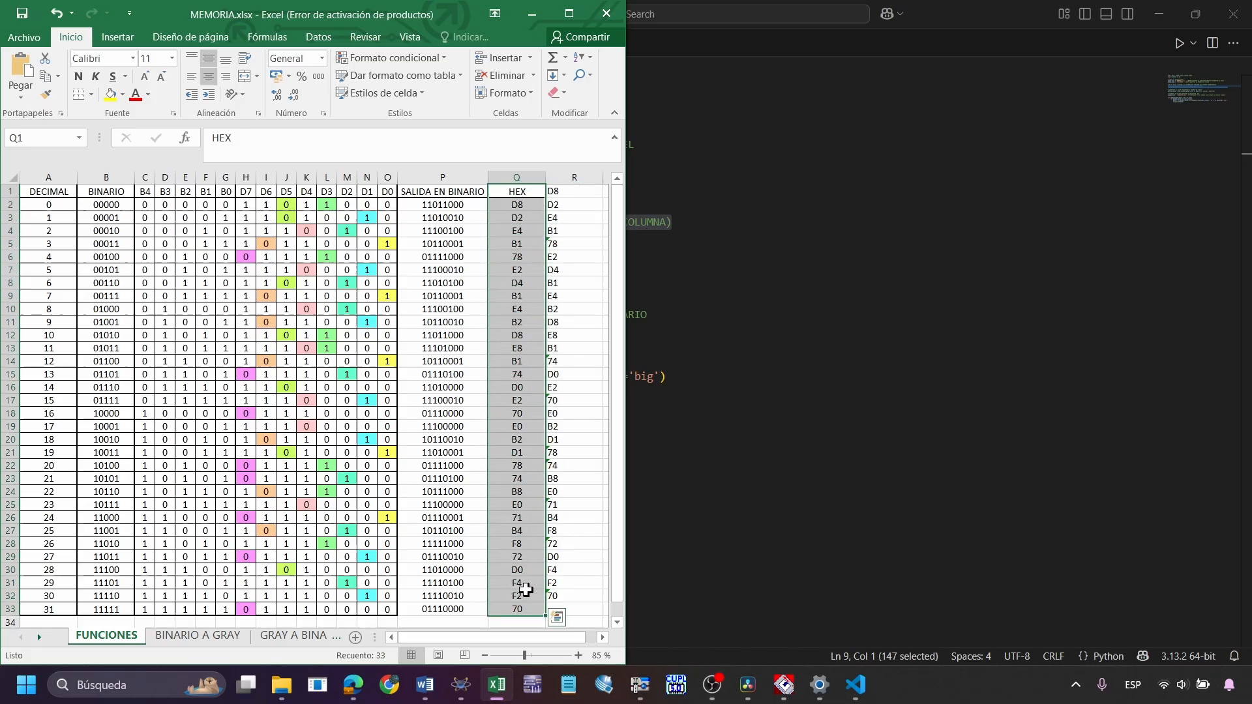
left_click(530, 206)
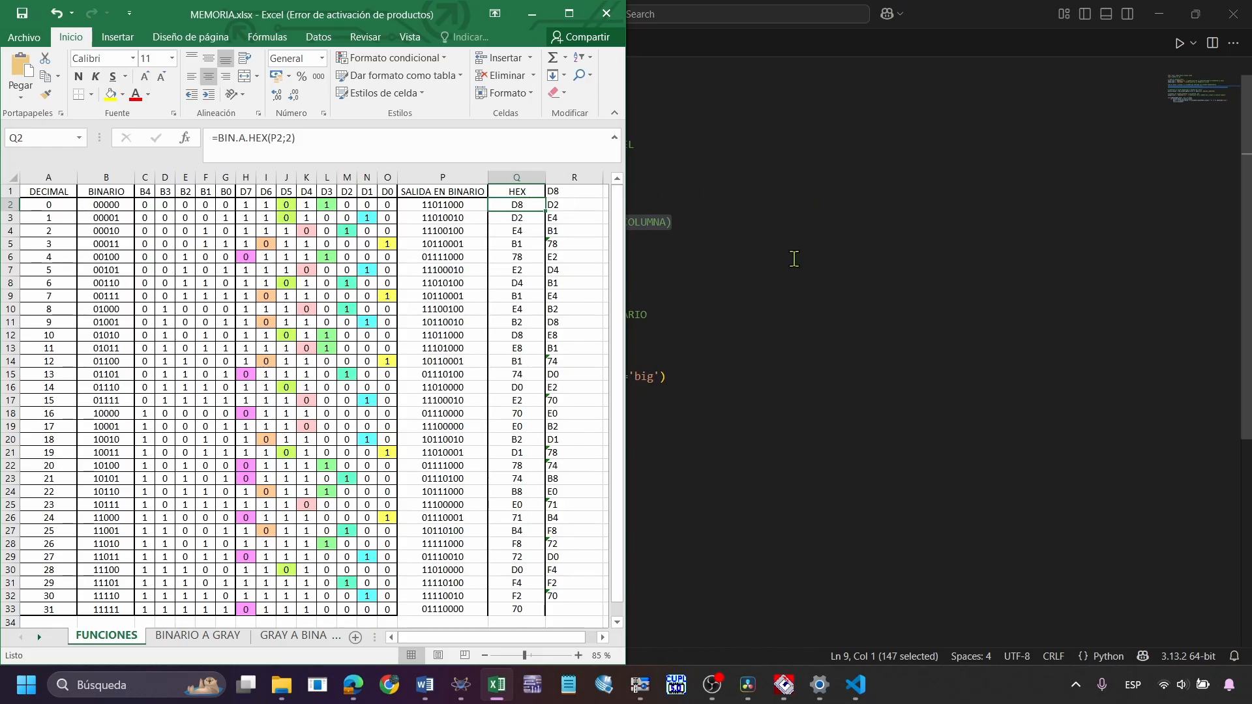
key("Down")
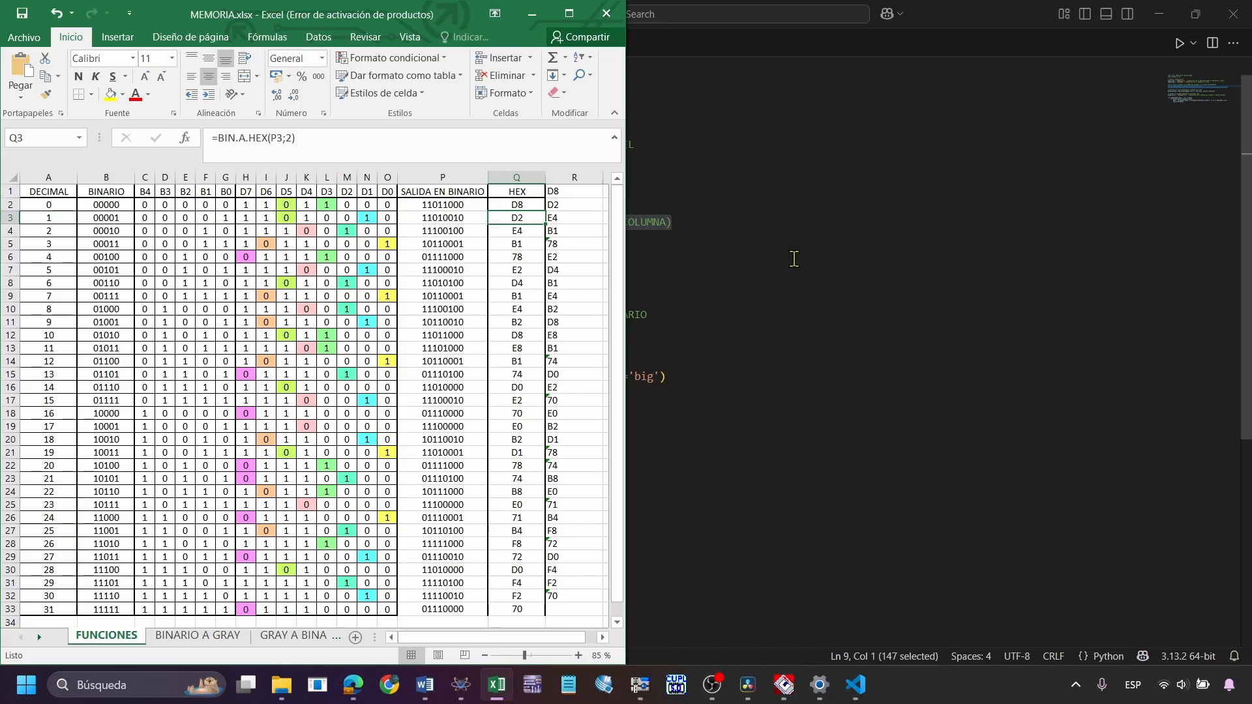
key("Down")
key("Down")
key("Down")
key("Down")
key("Down")
key("Down")
key("Down")
key("Down")
key("Down")
key("Down")
key("Down")
key("Down")
key("Down")
key("Down")
key("Down")
key("Down")
key("Down")
key("Down")
key("Down")
key("Down")
key("Down")
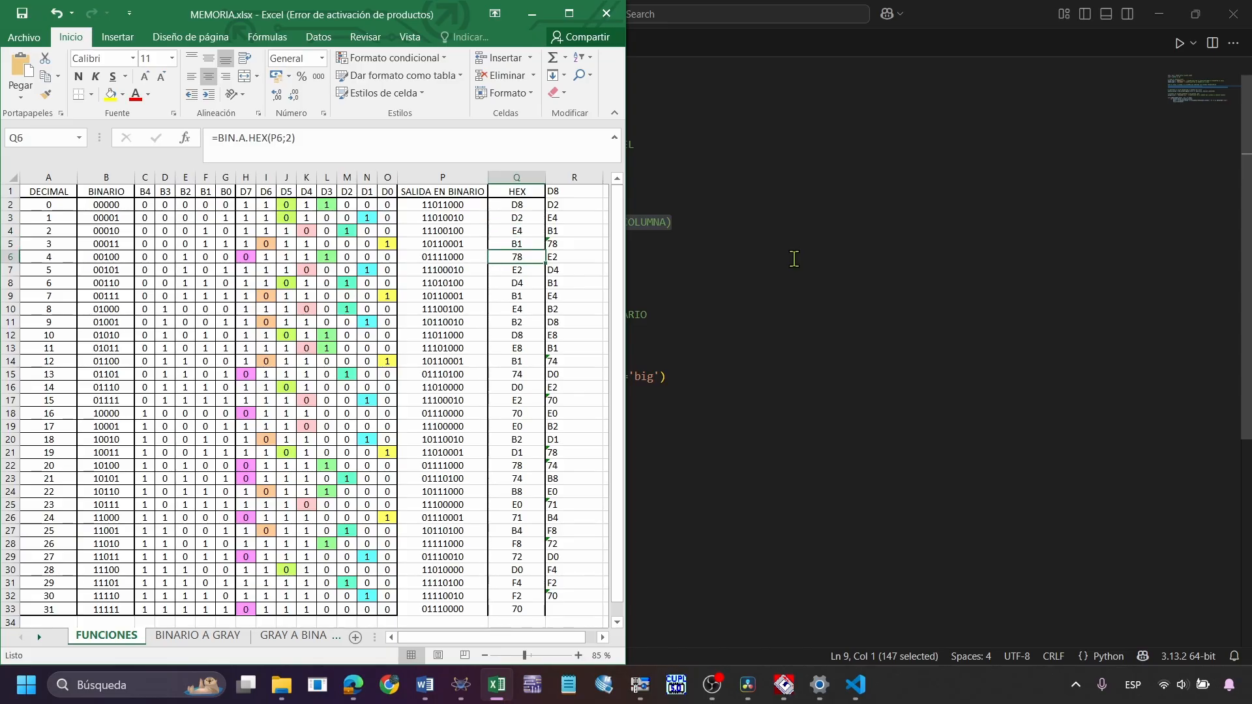
key("Up")
key("Up")
key("Up")
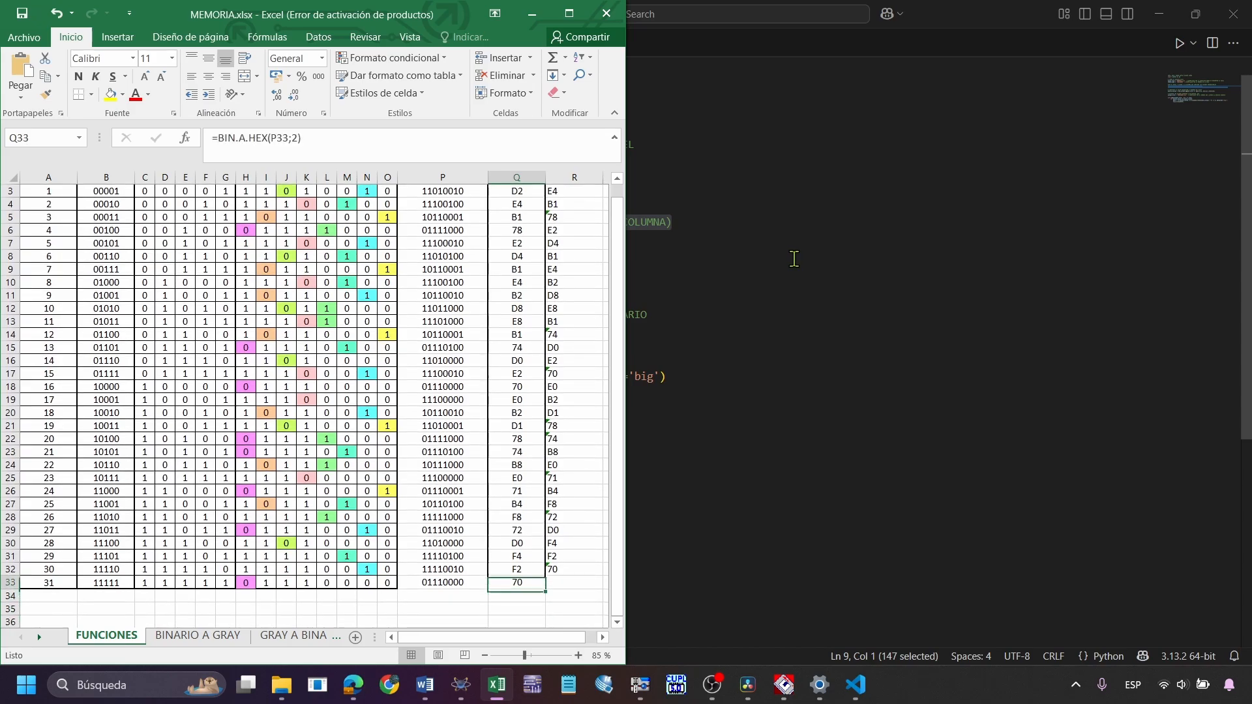
key("Down")
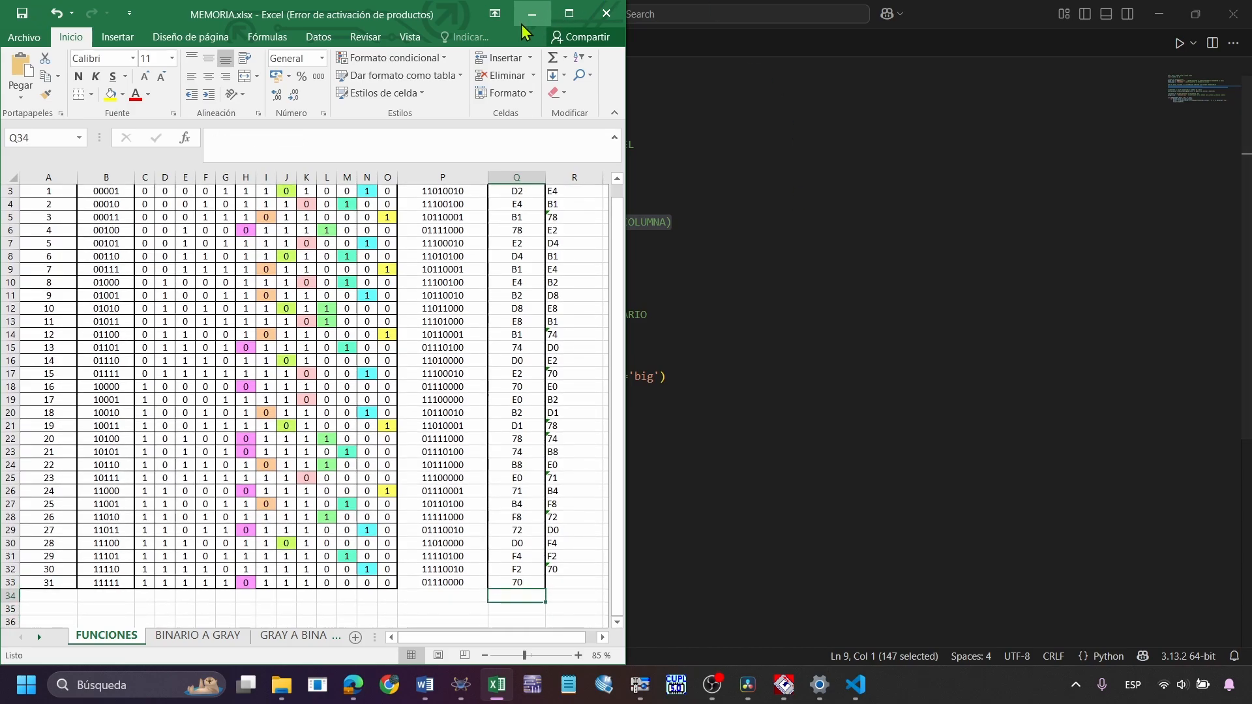
Return to the script and examine the 8-bit binary conversion lines and the FUNCIONES.bin output file name
left_click(532, 14)
left_click(424, 255)
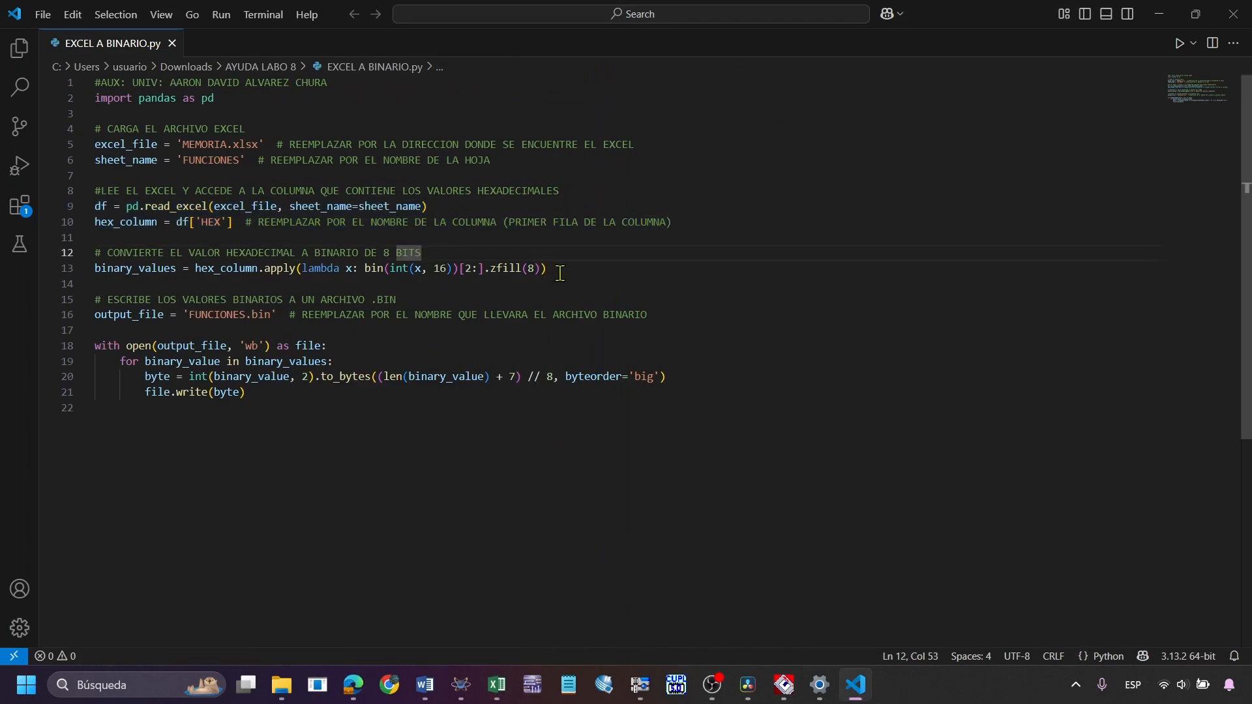
left_click_drag(557, 270, 5, 251)
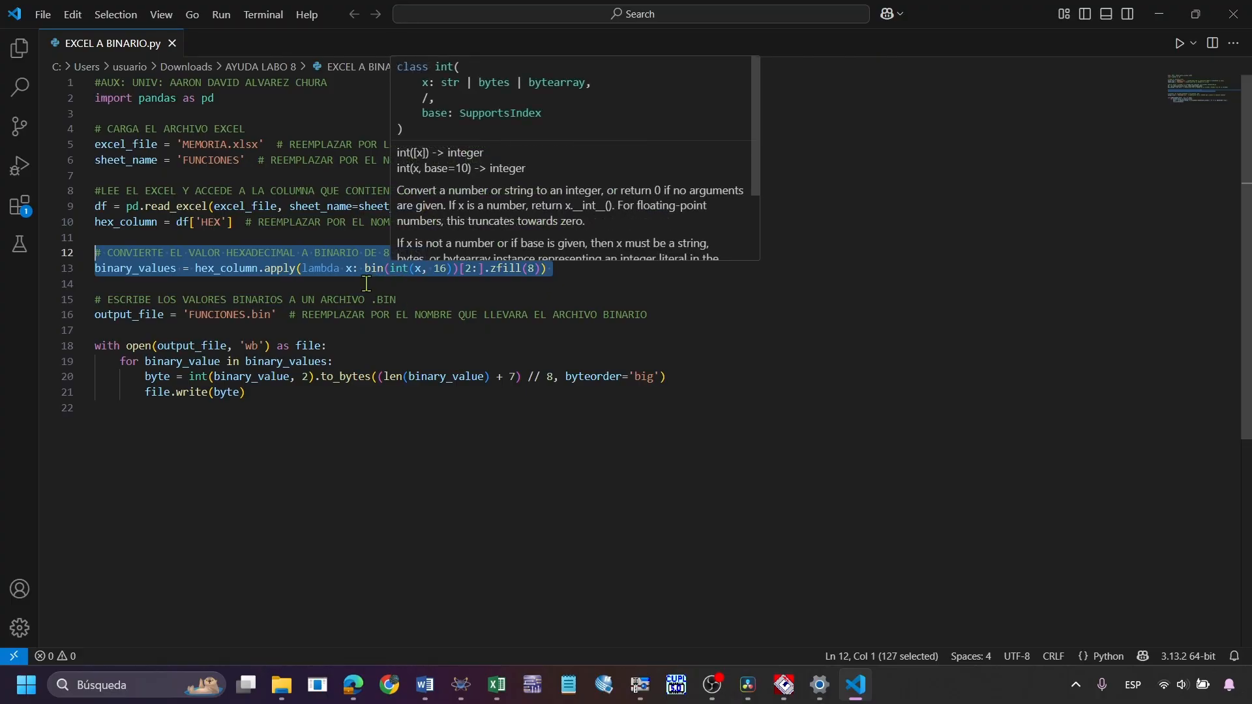
left_click(294, 406)
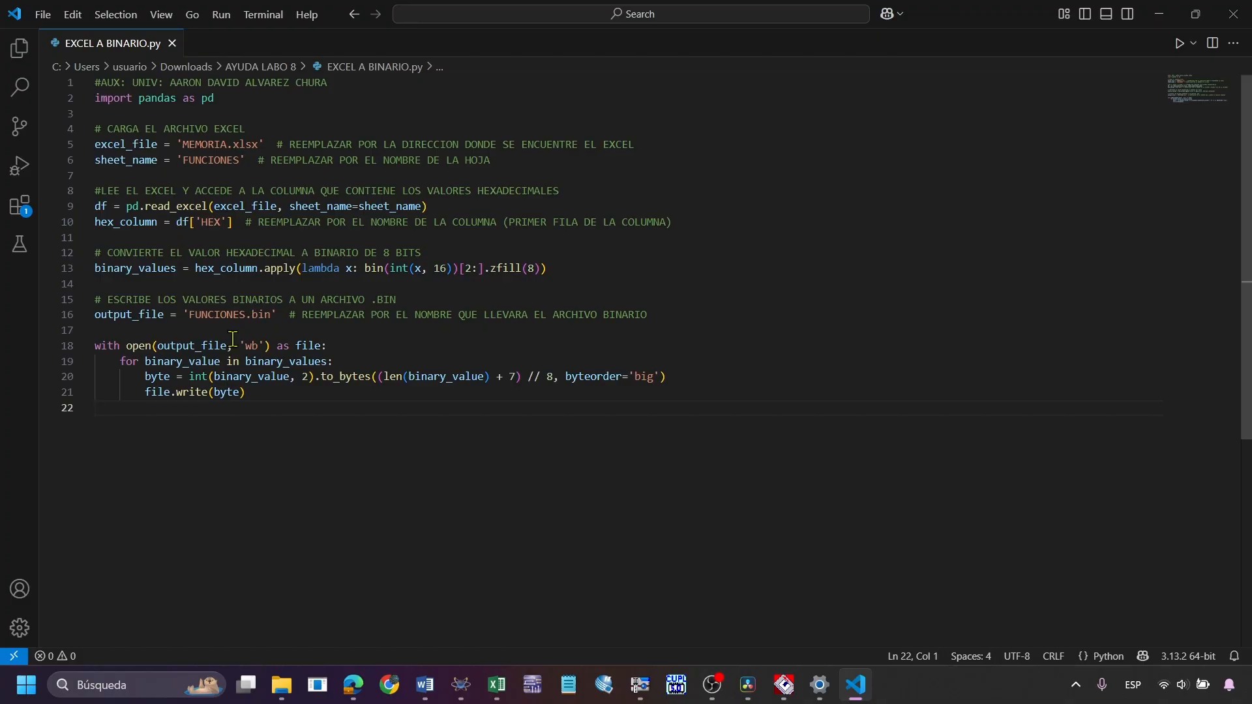
left_click_drag(190, 318, 270, 314)
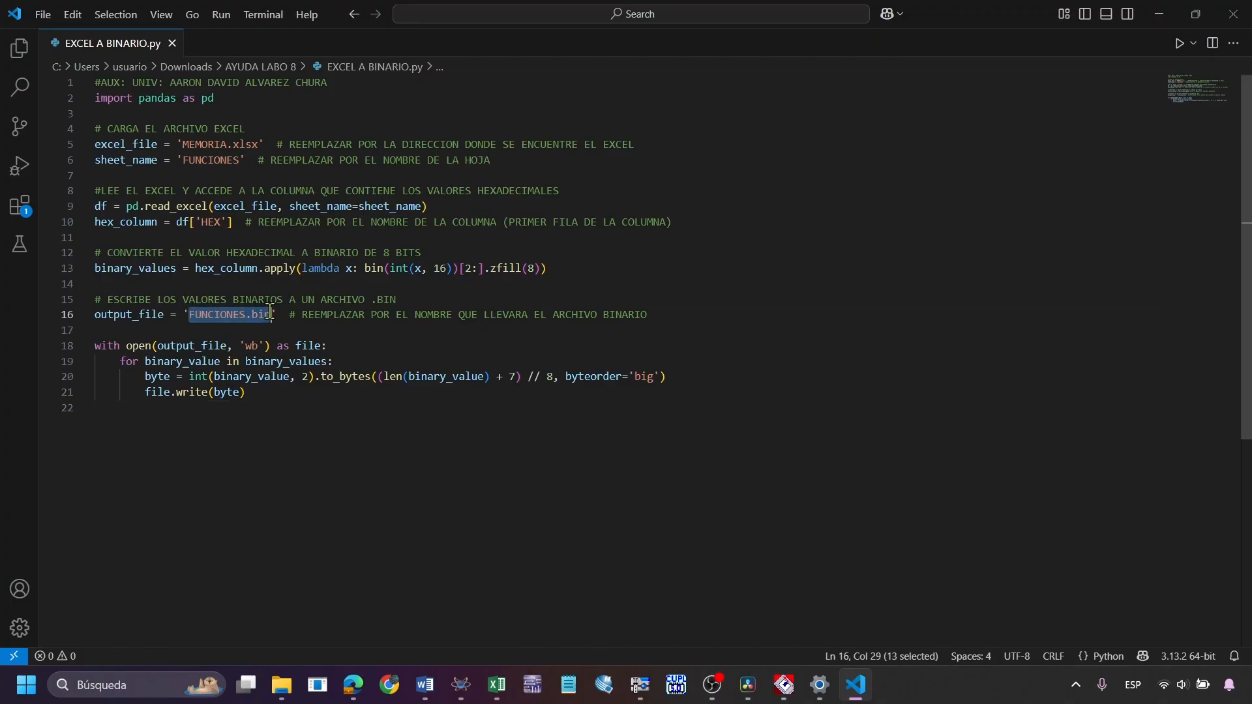
left_click(281, 331)
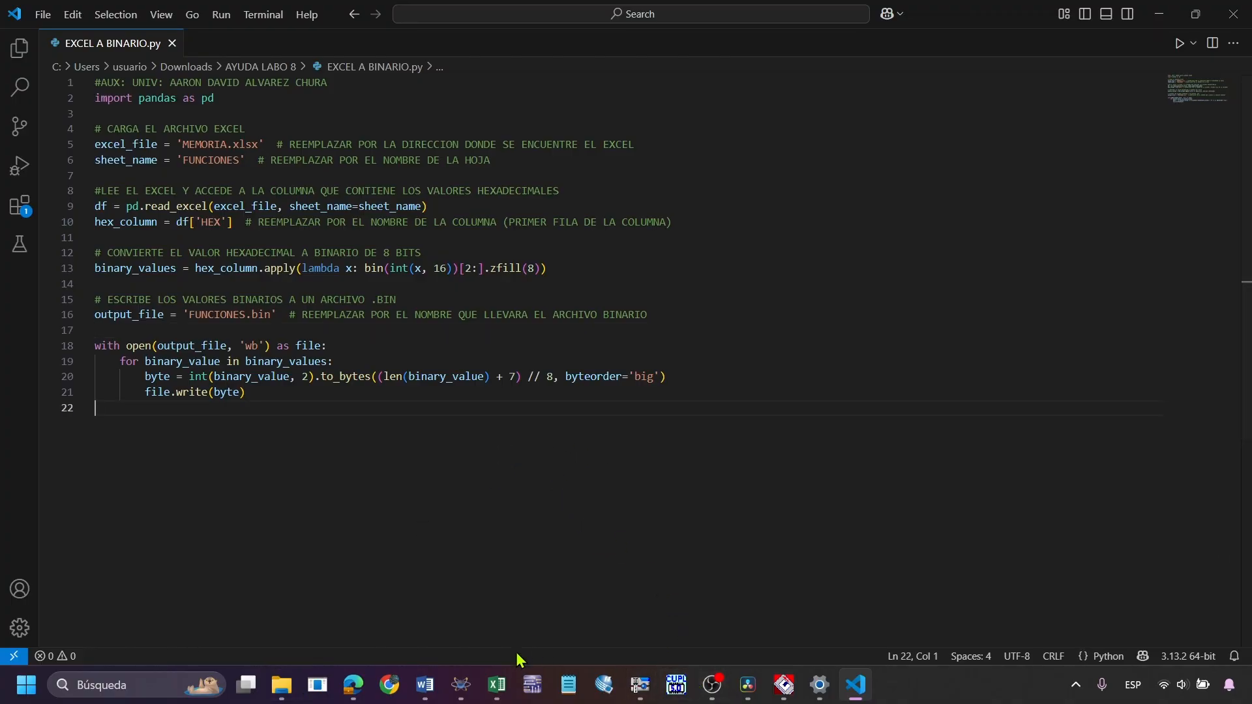
Arrange the MEMORIA.xlsx workbook and the EXCEL A BINARIO.py script side by side, with the script on the left half
left_click(497, 685)
key("super+Right")
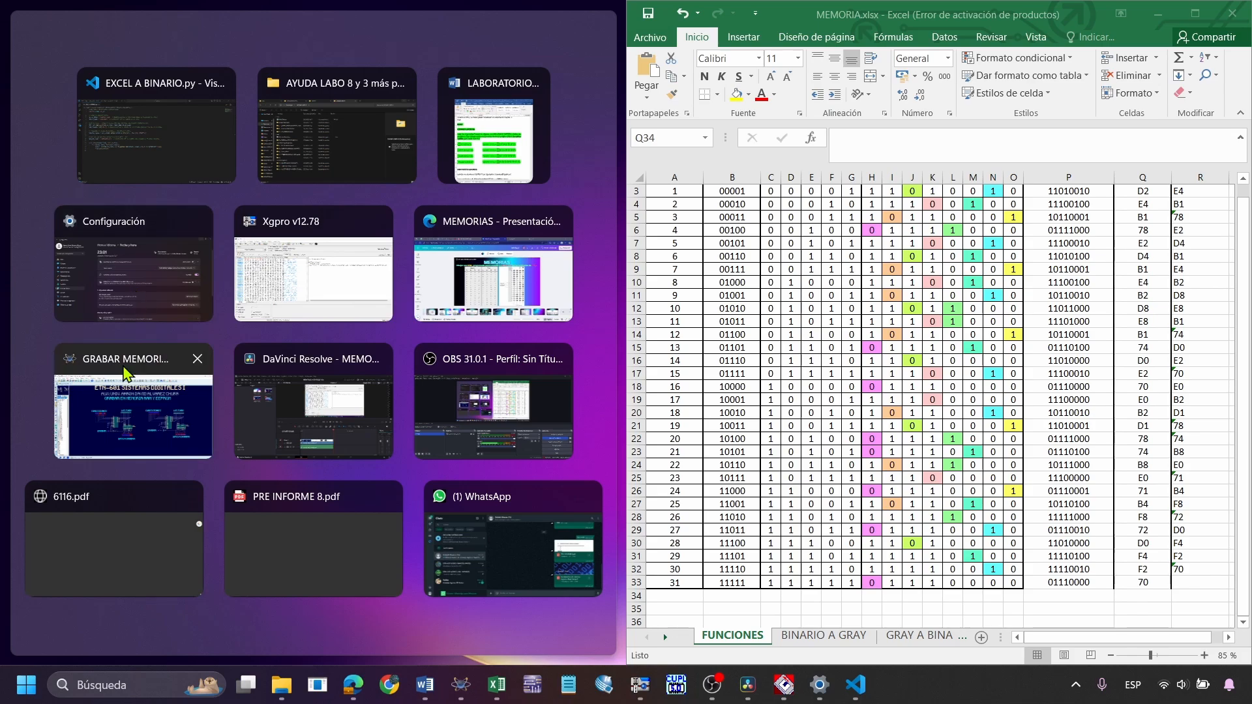
left_click(196, 150)
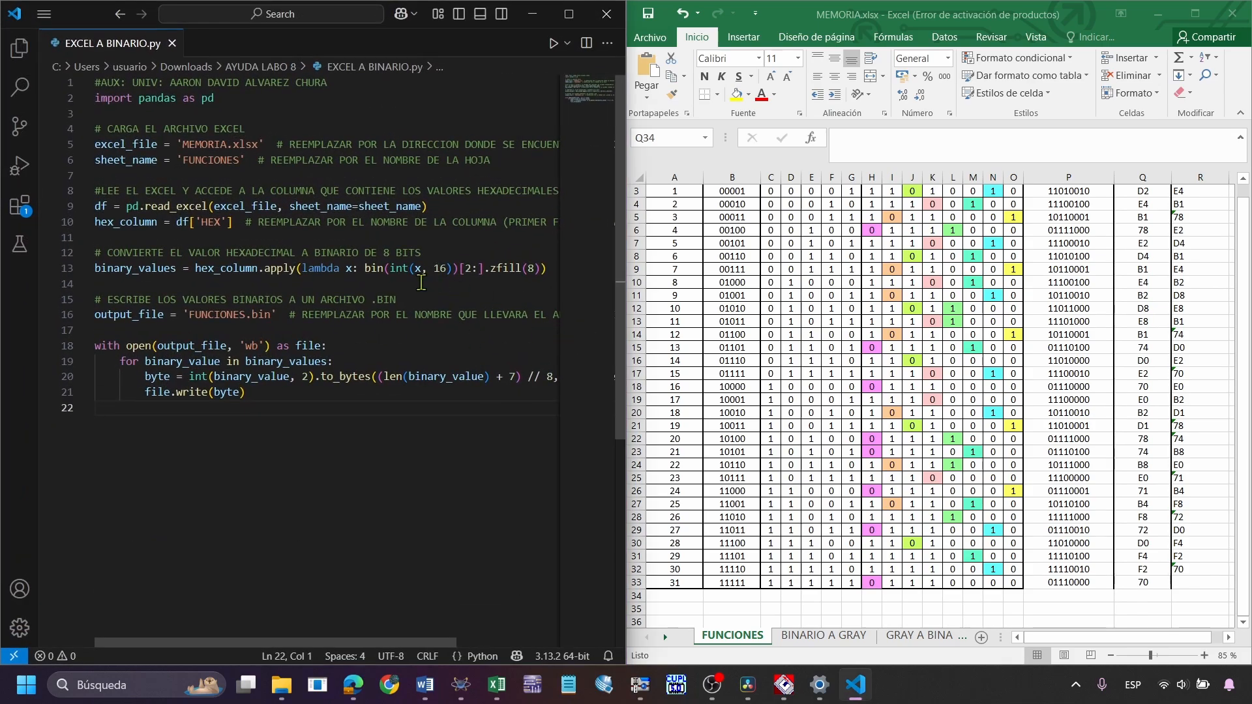
Compare the script's workbook, sheet and column names with the Excel file, ending on the HEX header in Q1
left_click(225, 144)
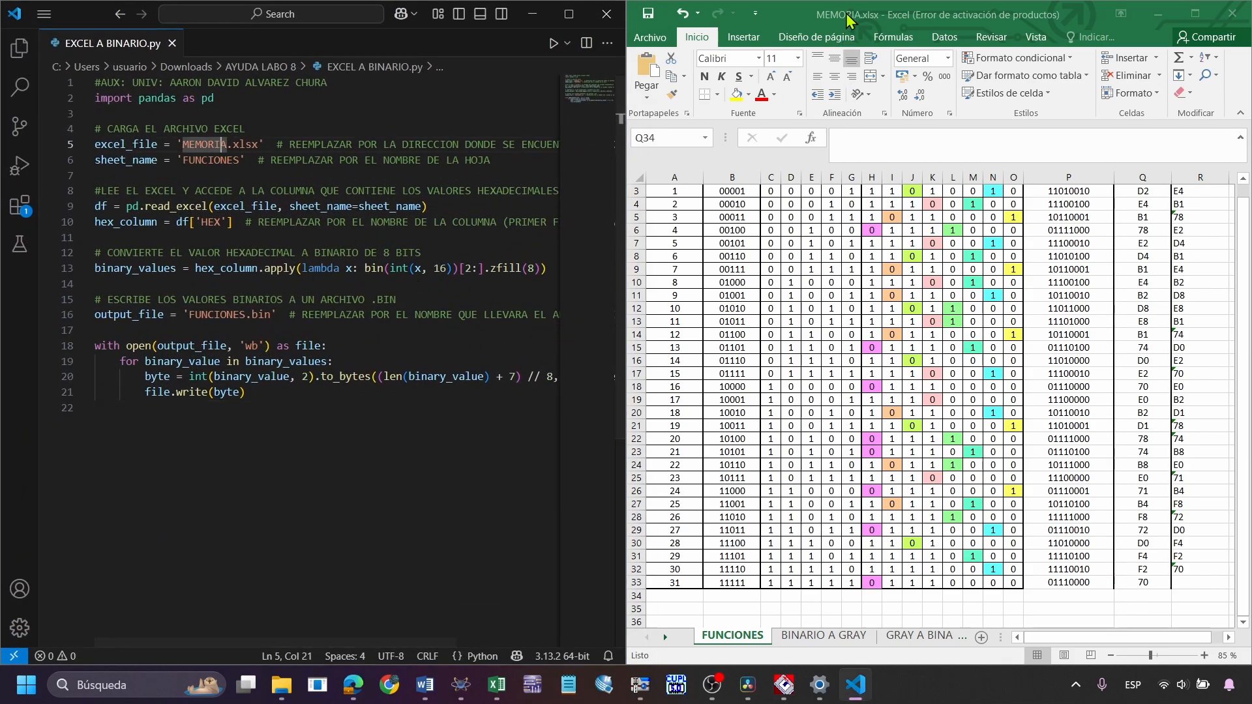
left_click(213, 160)
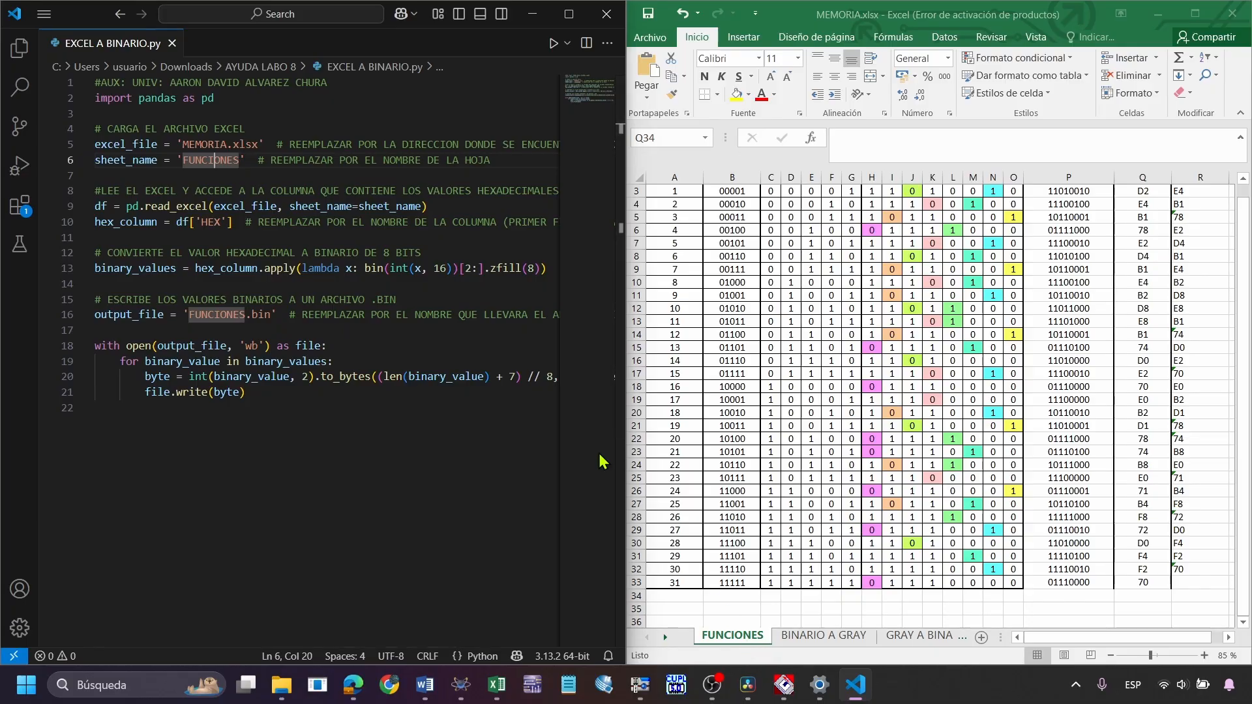
left_click(1100, 271)
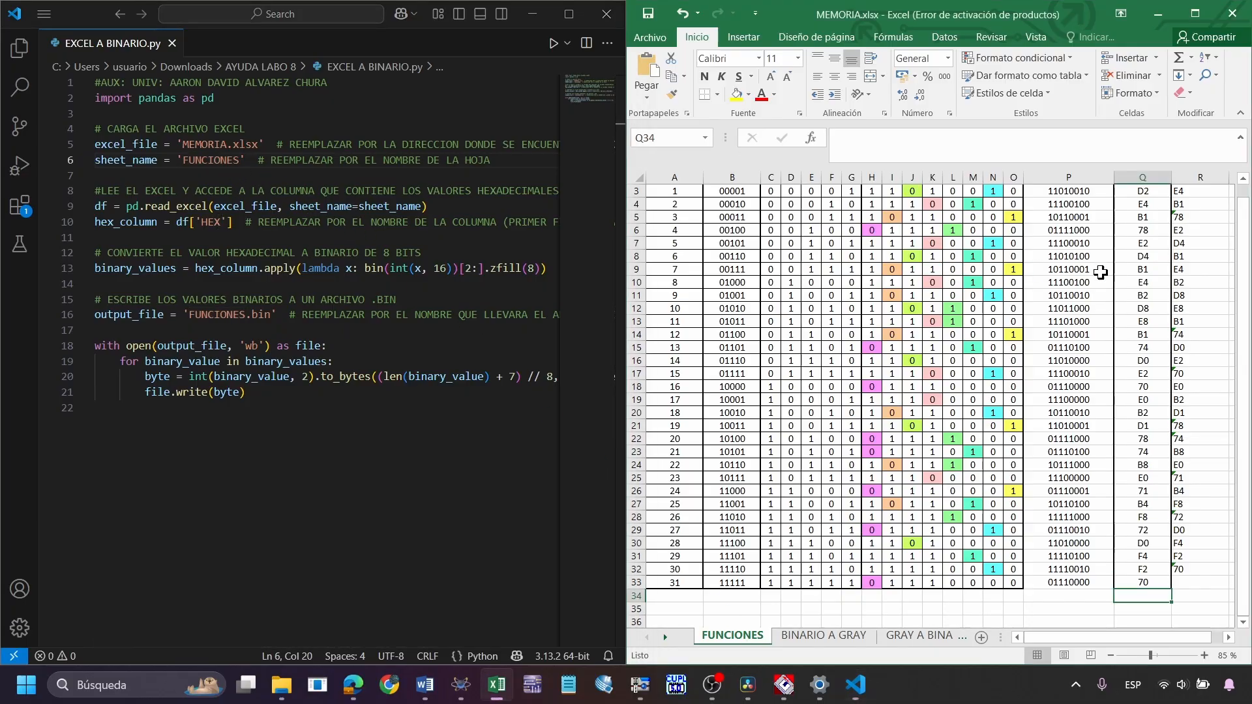
scroll(1109, 261, "up", 1)
left_click(1152, 193)
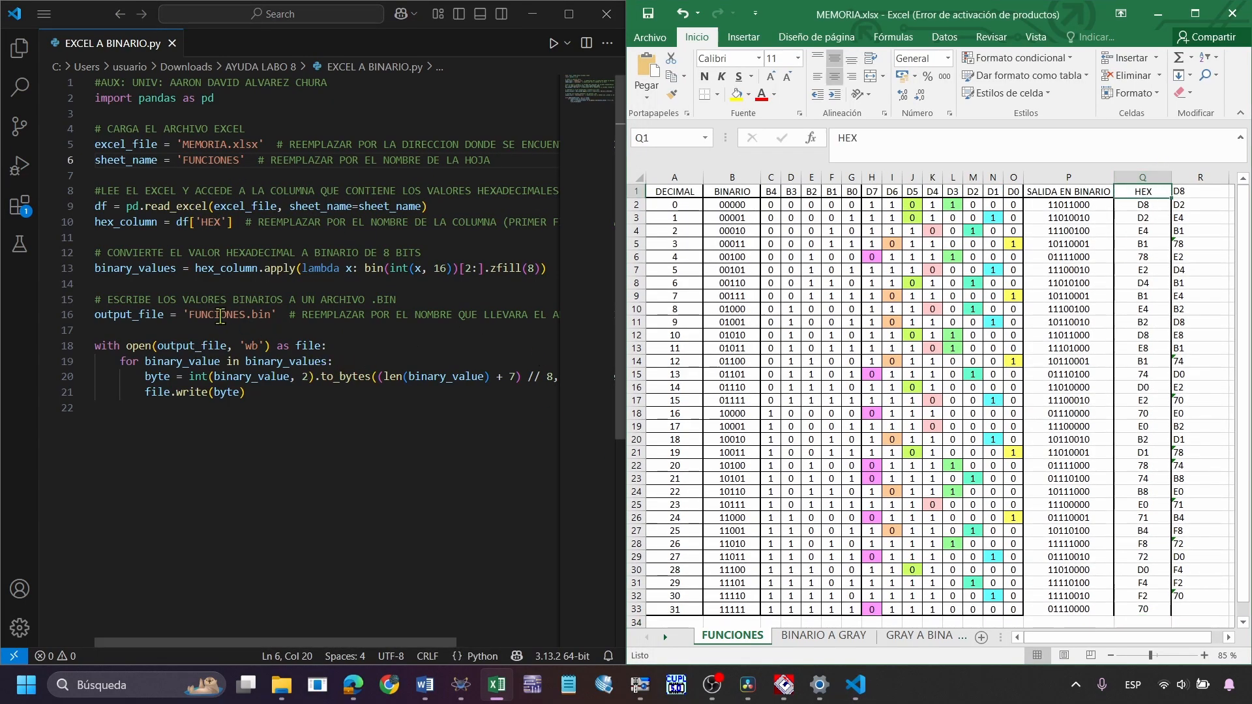
Highlight the output file name FUNCIONES.bin in the script, examining its base name and its .bin extension separately
left_click_drag(189, 317, 271, 318)
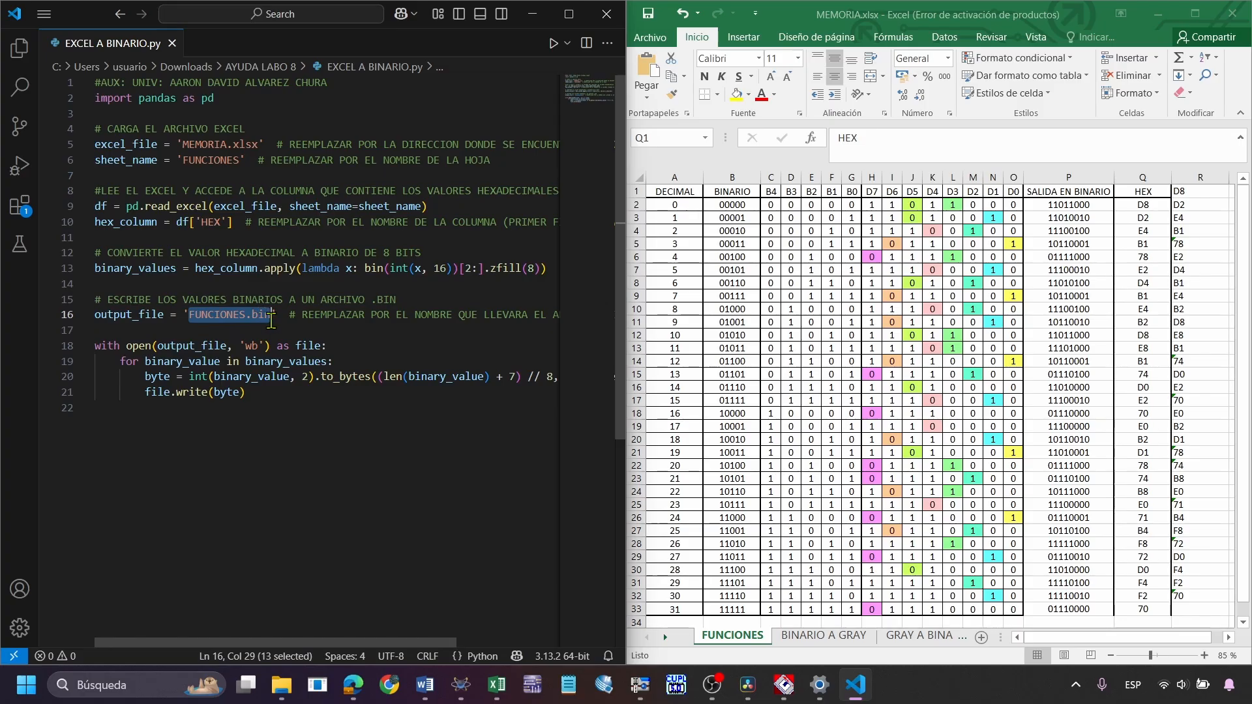
left_click(268, 326)
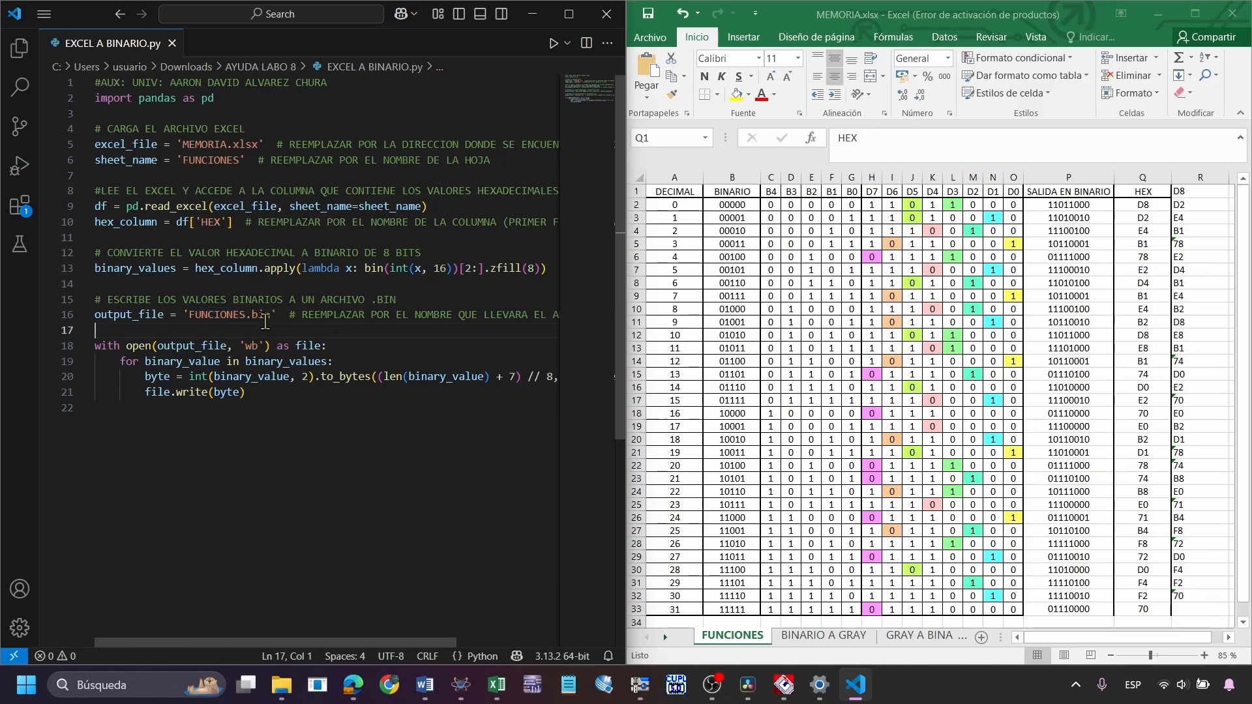
left_click_drag(246, 315, 195, 313)
left_click_drag(276, 317, 247, 316)
left_click(277, 330)
Run the conversion script with the Python Debugger, and switch to File Explorer to view the AYUDA LABO 8 folder
left_click(31, 174)
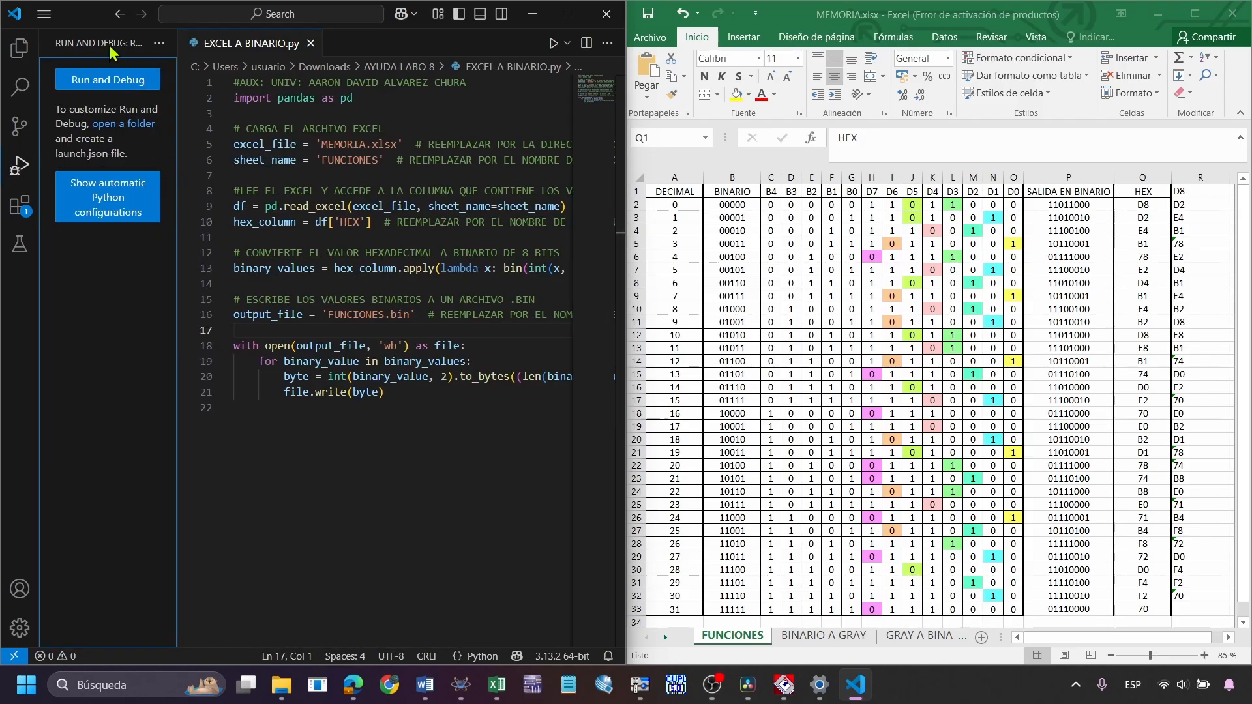
left_click(92, 79)
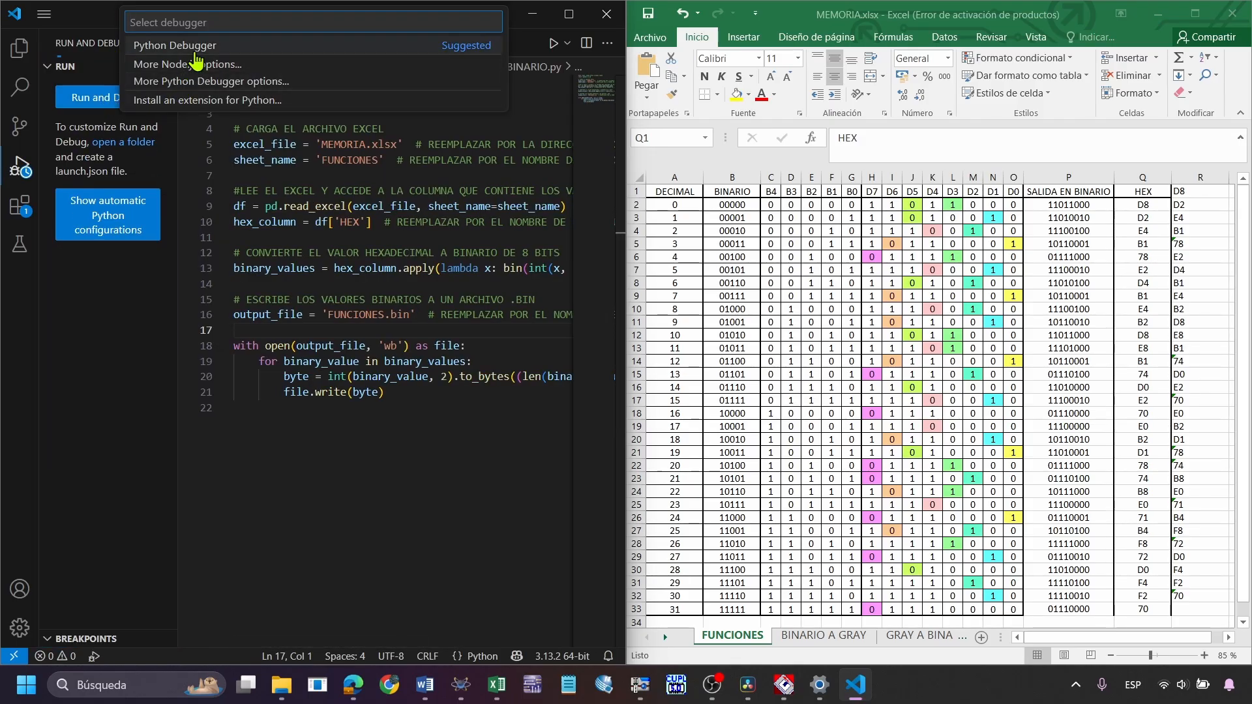
left_click(196, 47)
left_click(206, 72)
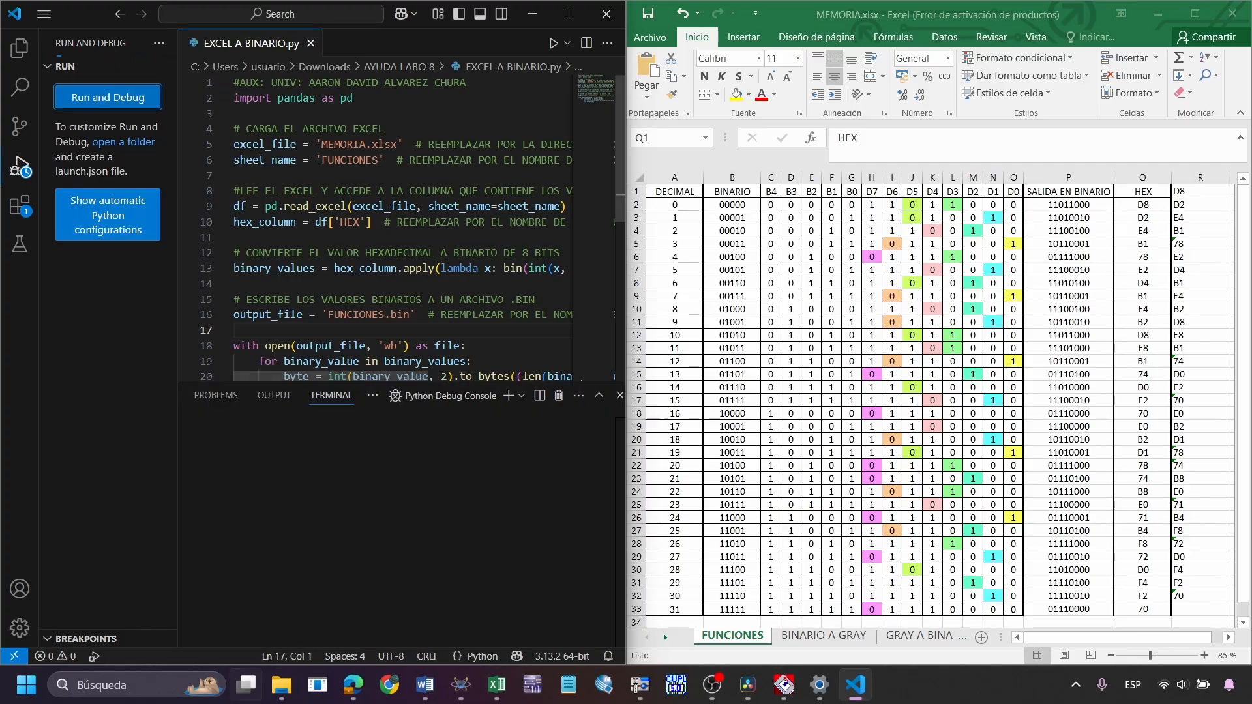
left_click(282, 685)
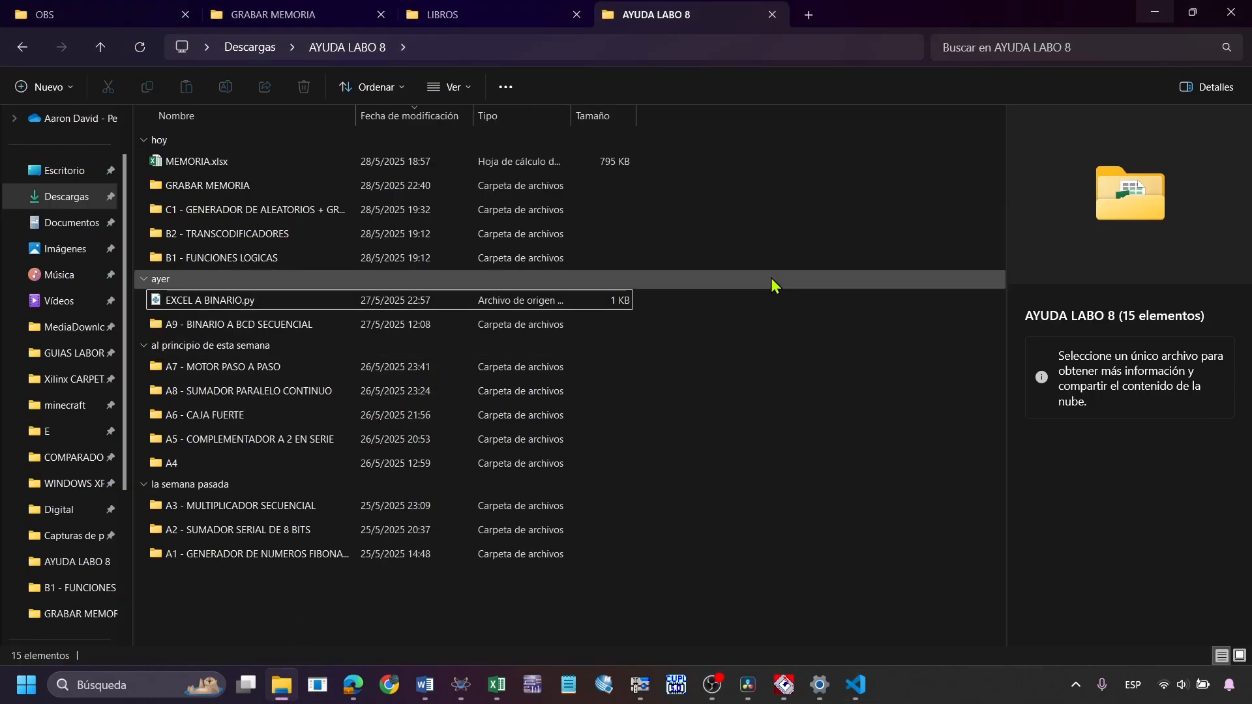
Locate the generated FUNCIONES.bin file in the AYUDA LABO 8 folder and select it to view its details
left_click(704, 279)
left_click(326, 302)
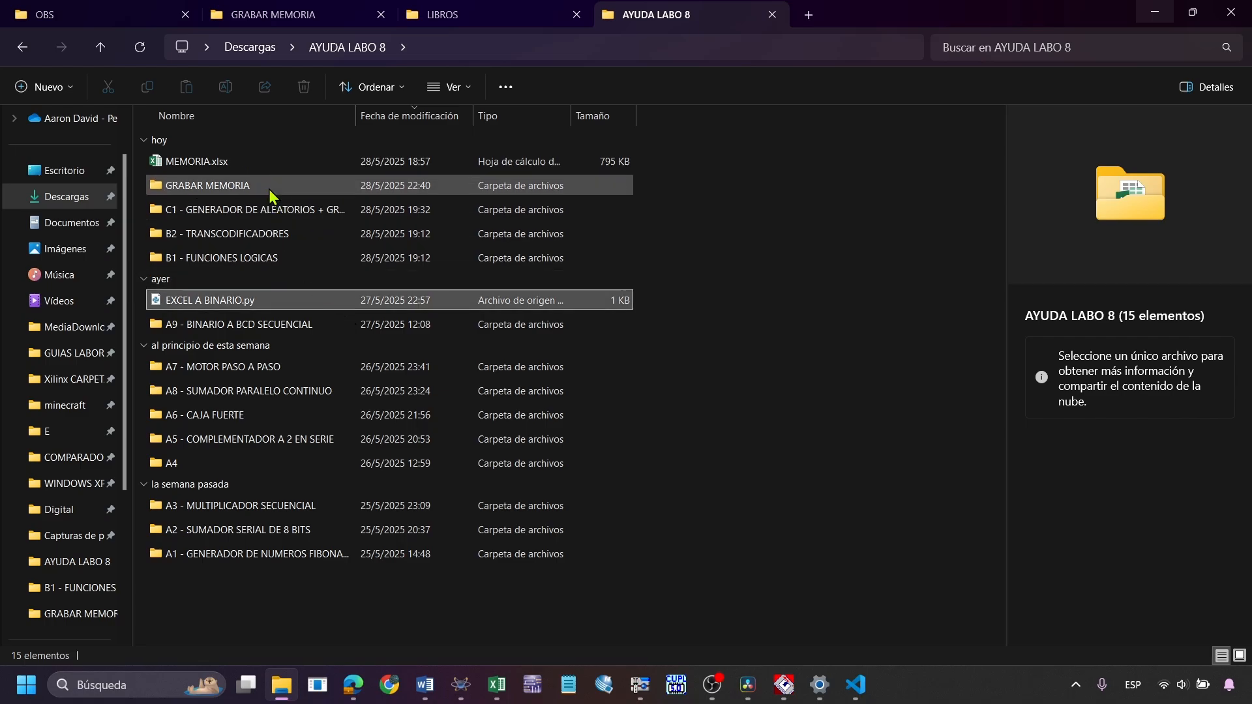
left_click(276, 167)
left_click(837, 199)
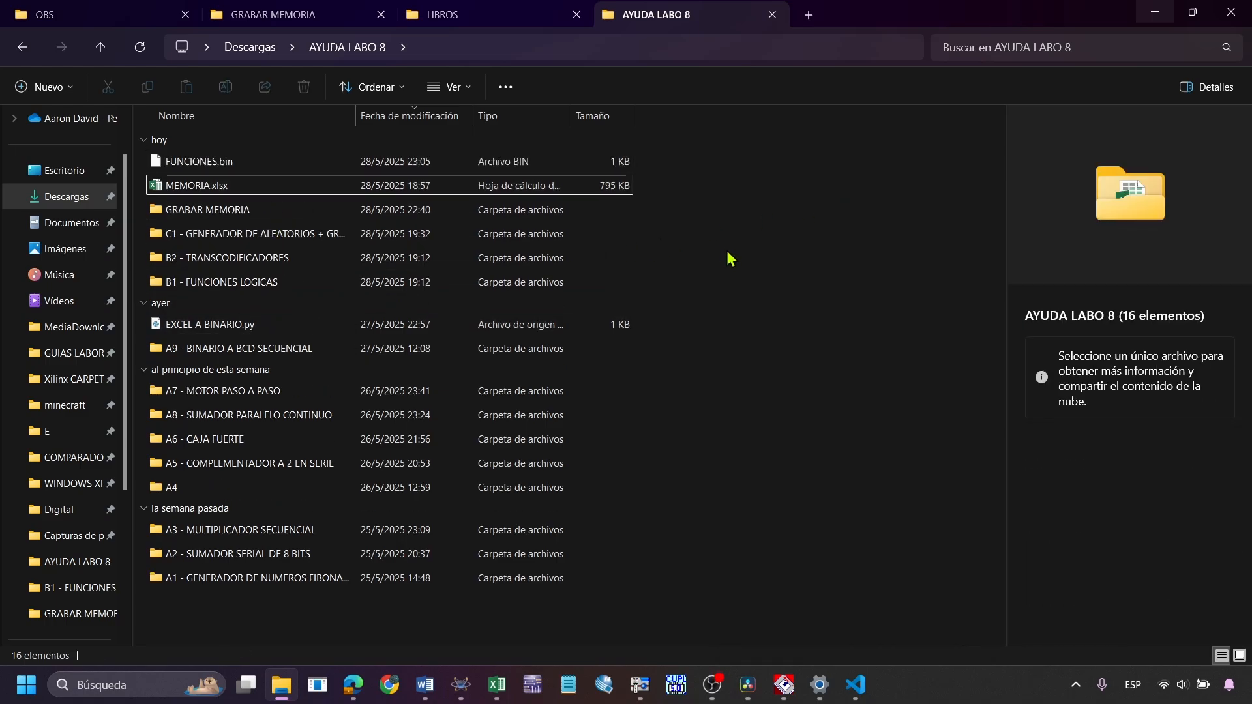
left_click(422, 168)
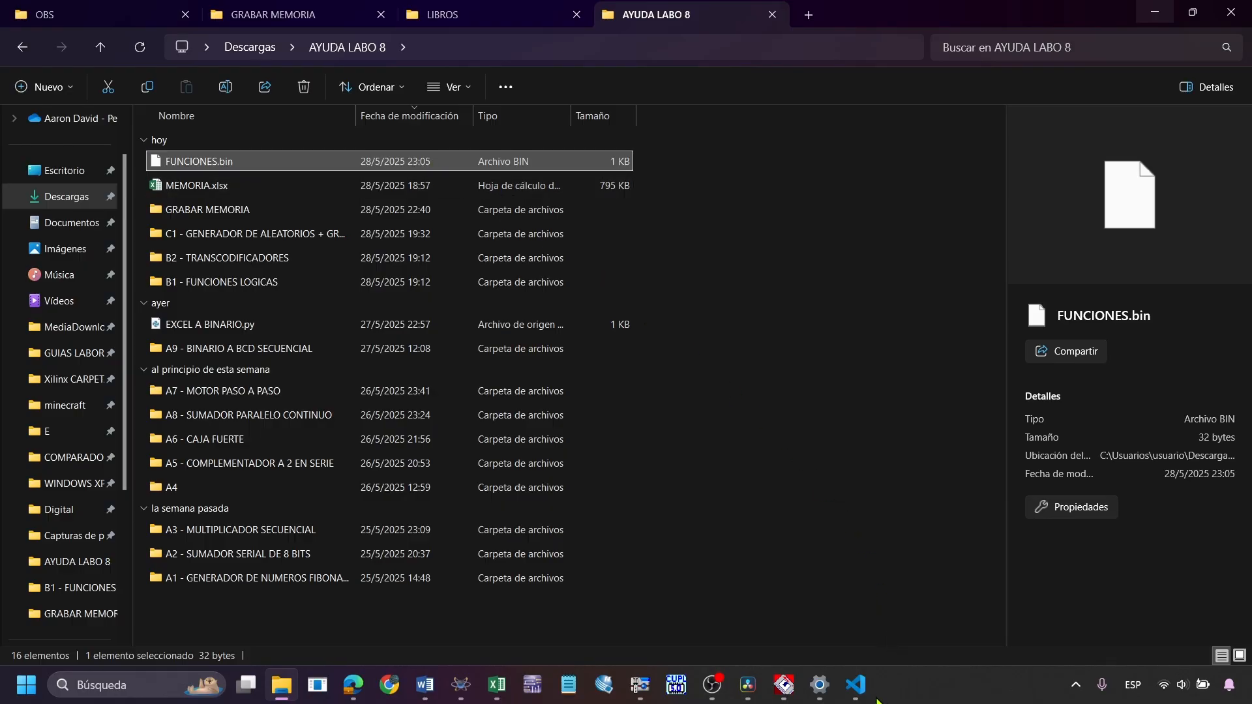
Switch to Xgpro and load FUNCIONES.bin from the AYUDA LABO 8 folder in Descargas into the AT28C16 buffer
mouse_move(858, 695)
left_click(833, 633)
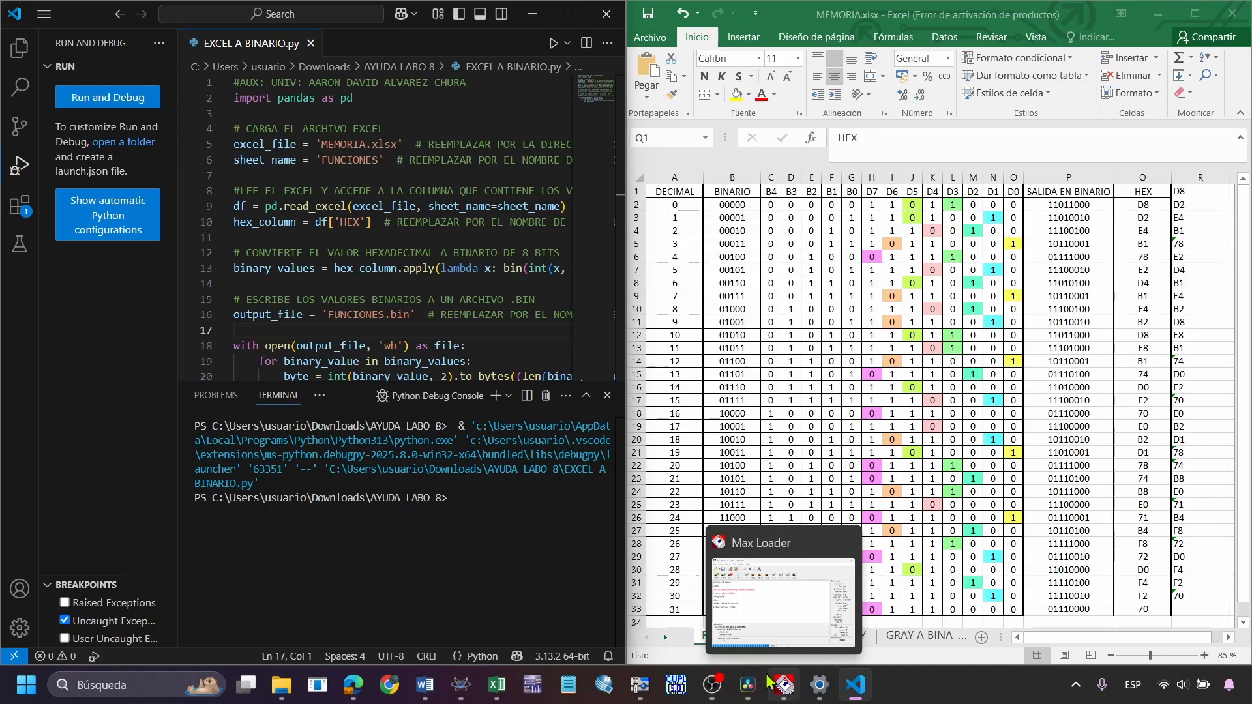
left_click(641, 684)
double_click(884, 99)
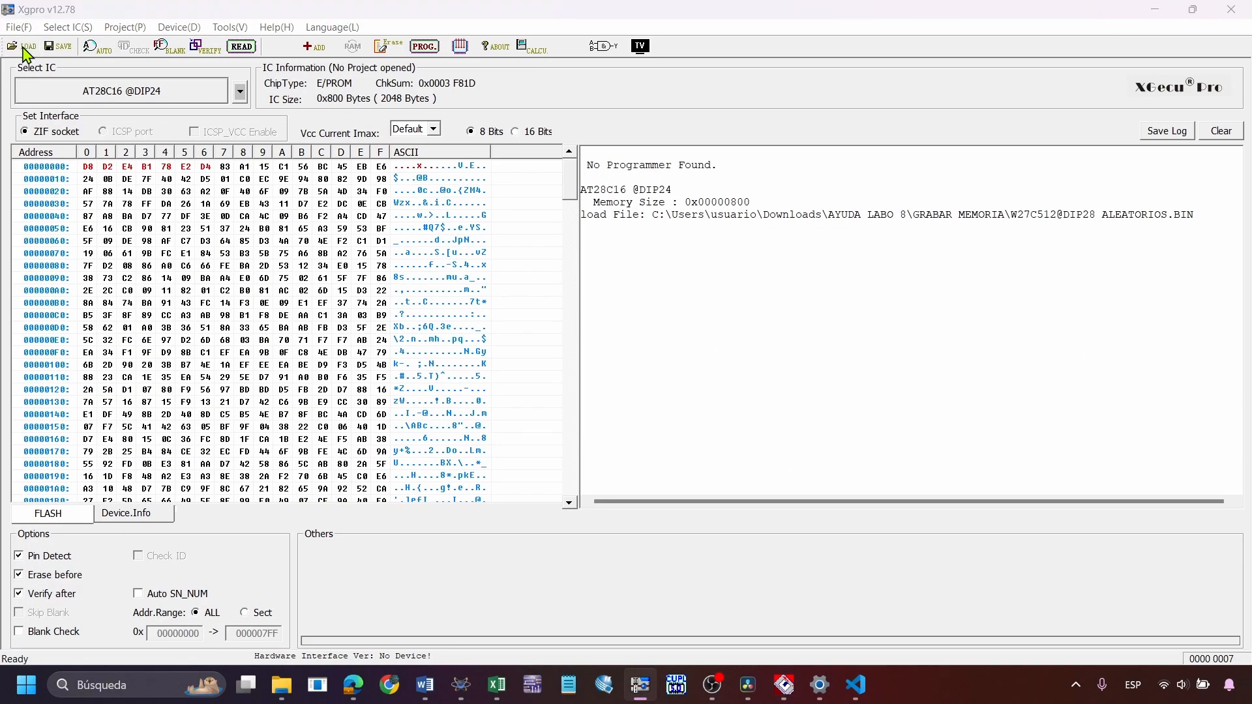
left_click(23, 46)
left_click(775, 251)
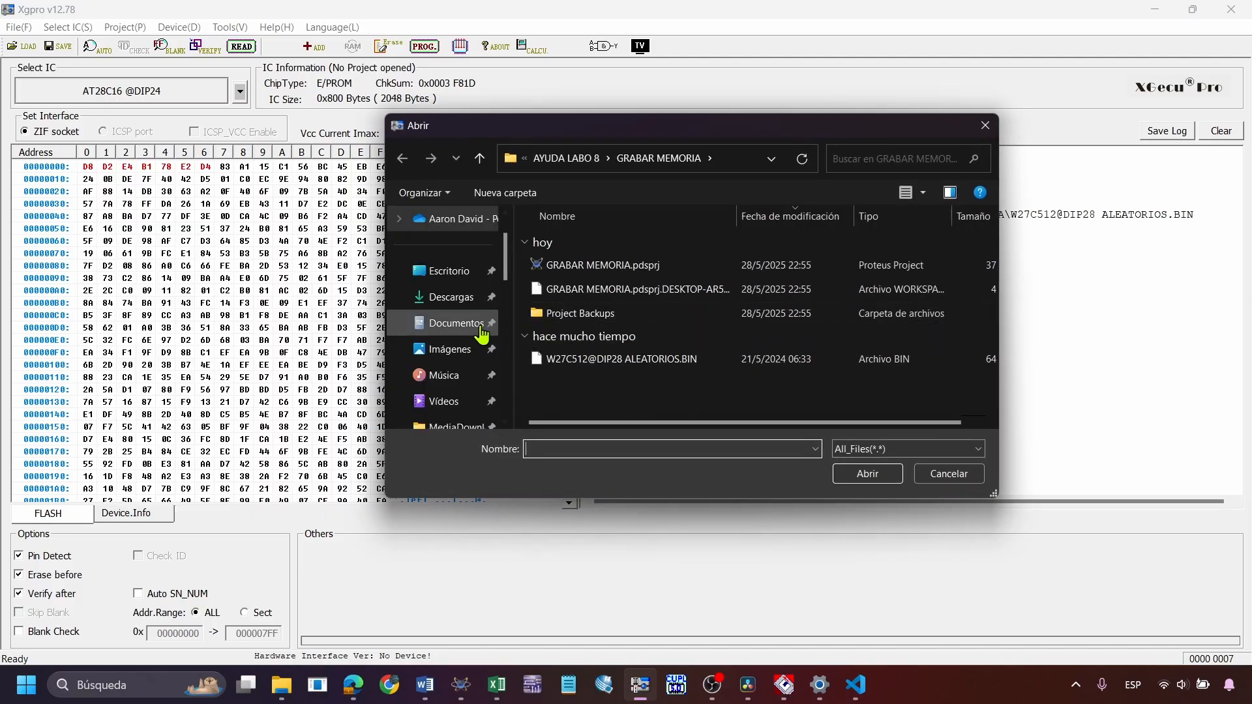
left_click(450, 356)
left_click(825, 293)
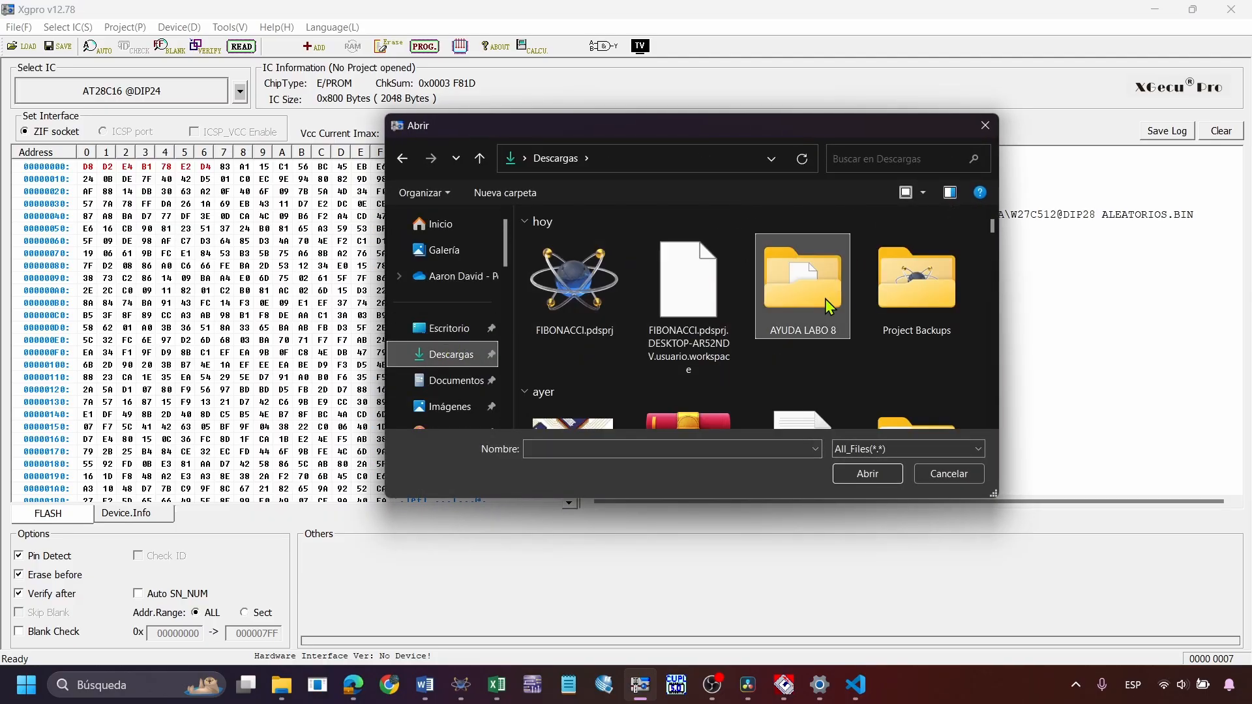
double_click(824, 299)
double_click(580, 264)
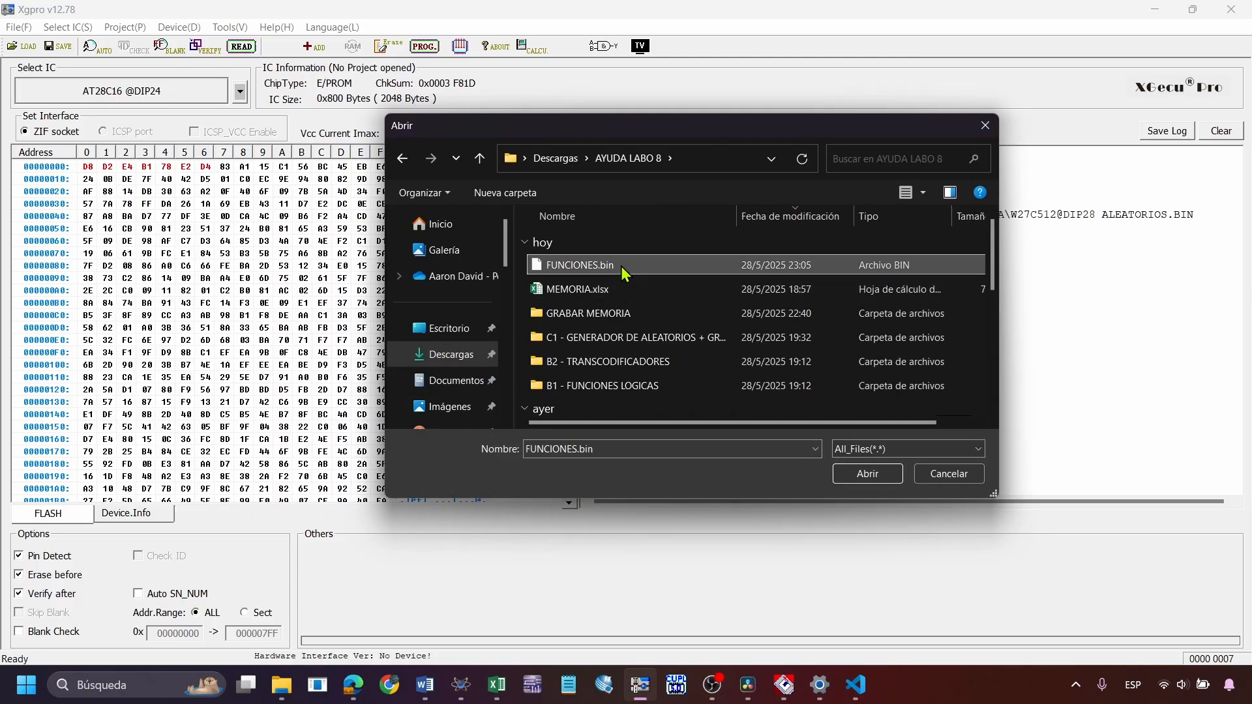
left_click(625, 438)
Place Xgpro beside the MEMORIA.xlsx workbook and compare its buffer bytes with the HEX values from Q2 down to Q13
left_click_drag(682, 7, 1, 384)
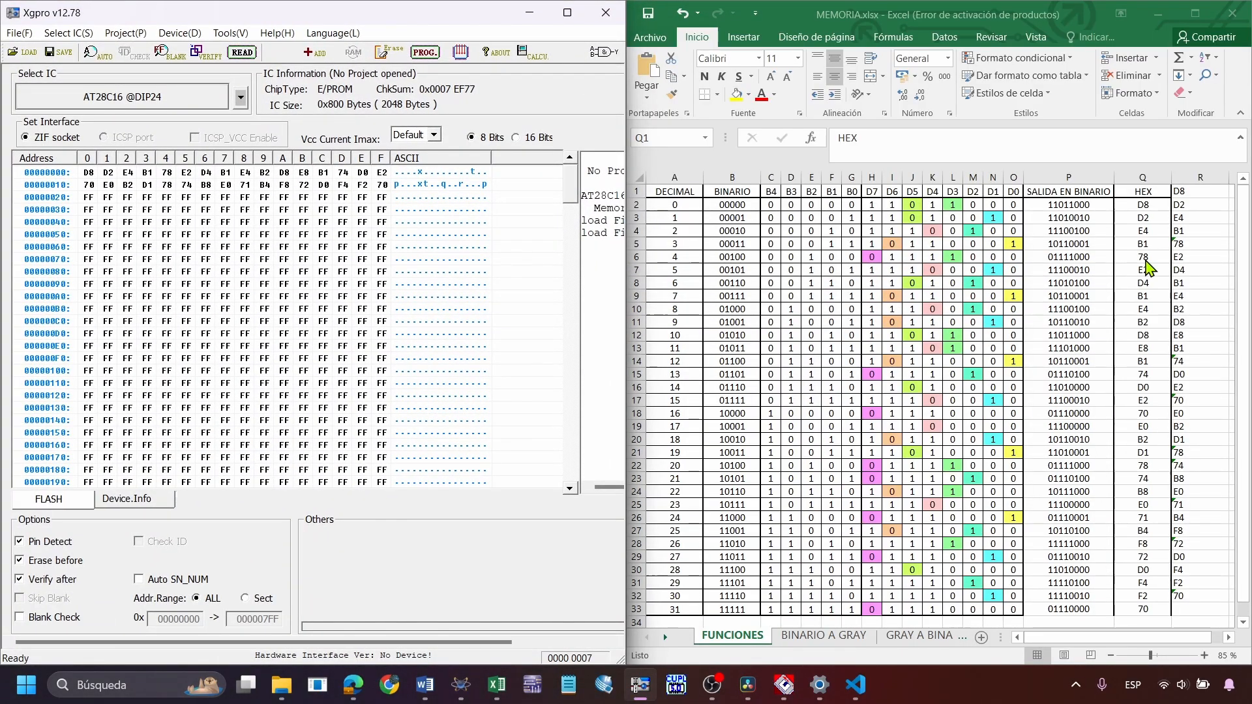
left_click(1143, 204)
key("Down")
key("Down")
key("Down")
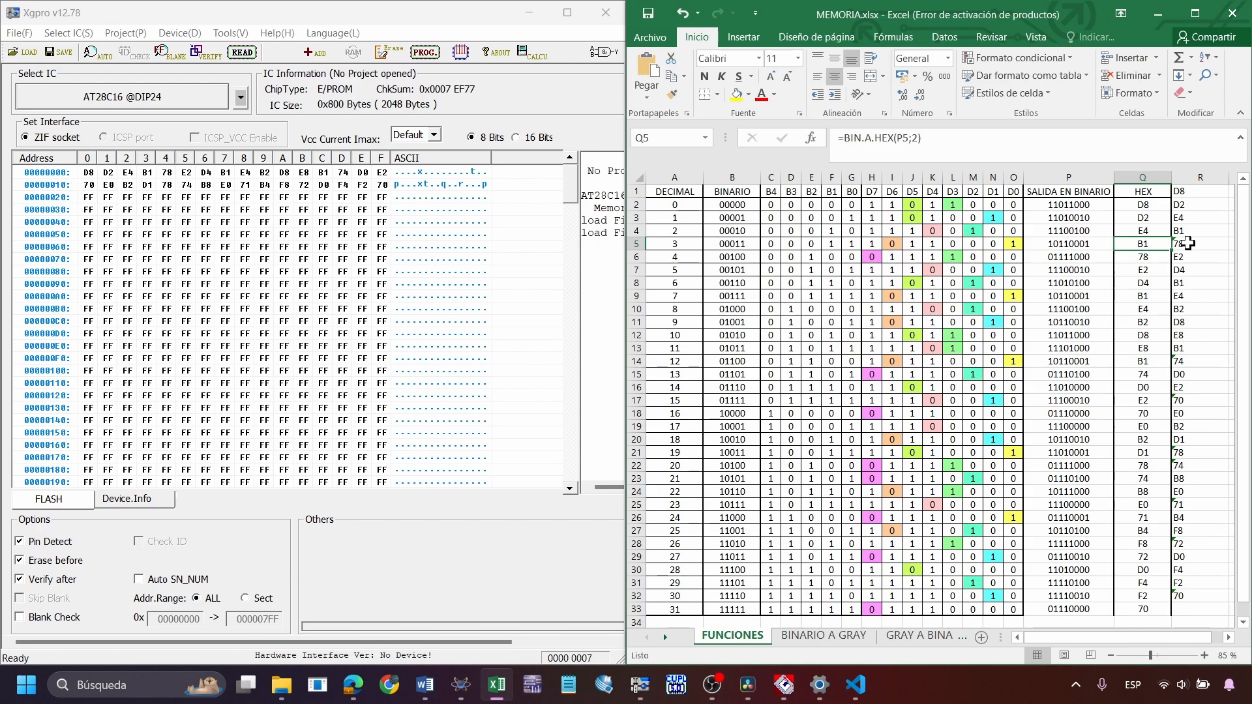
key("Down")
key("Down")
key("Down")
key("Down")
key("Down")
key("Down")
key("Down")
key("Down")
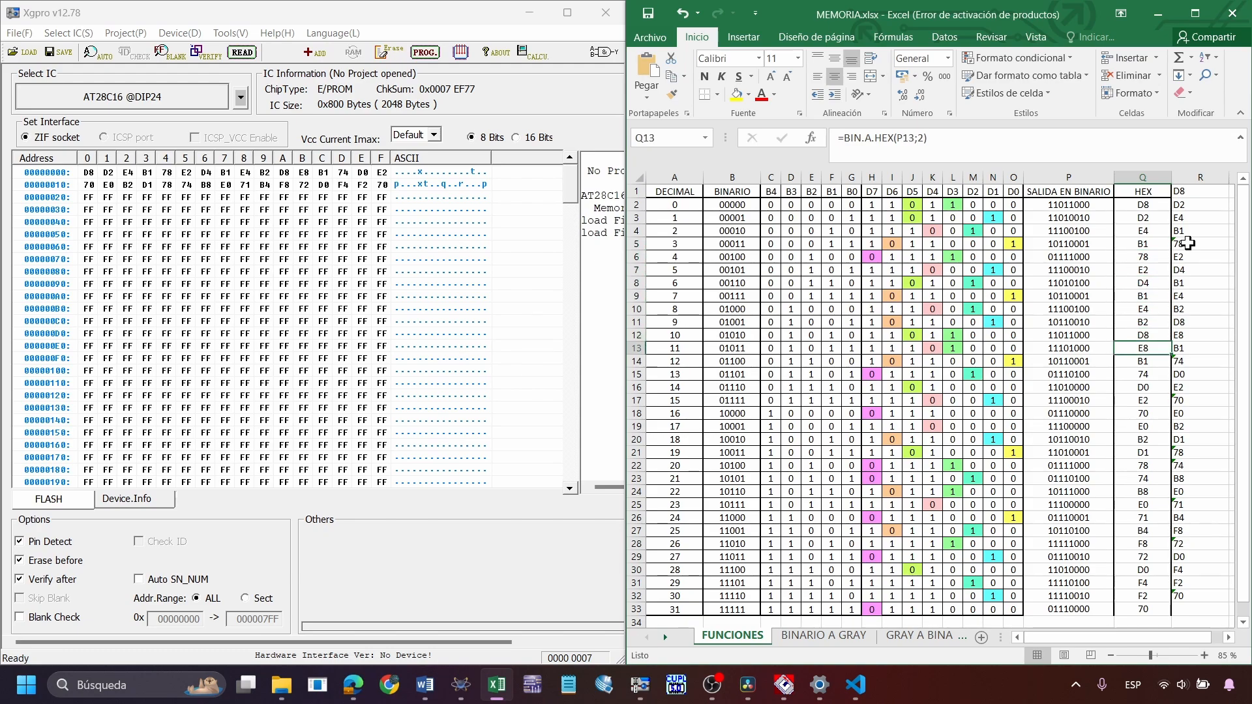
Return to the MEMORIA.xlsx workbook at full size and highlight the entire HEX column Q
left_click(1195, 13)
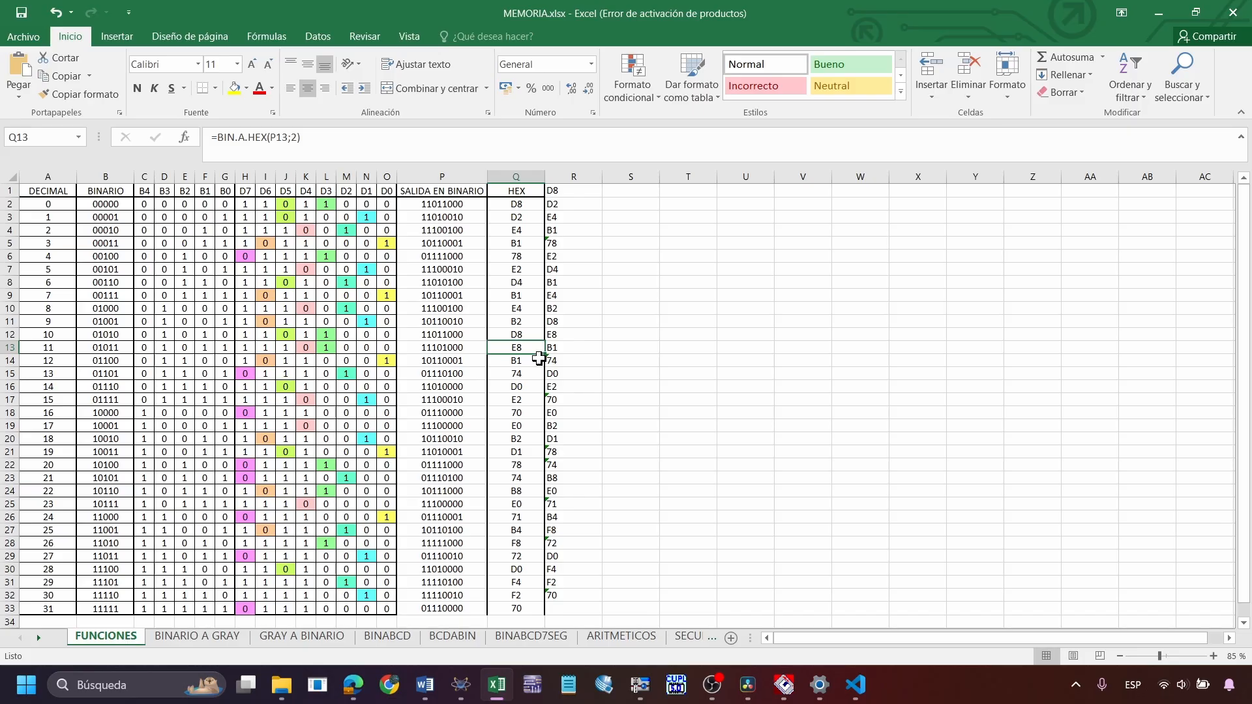
left_click(856, 684)
left_click(532, 14)
left_click(525, 174)
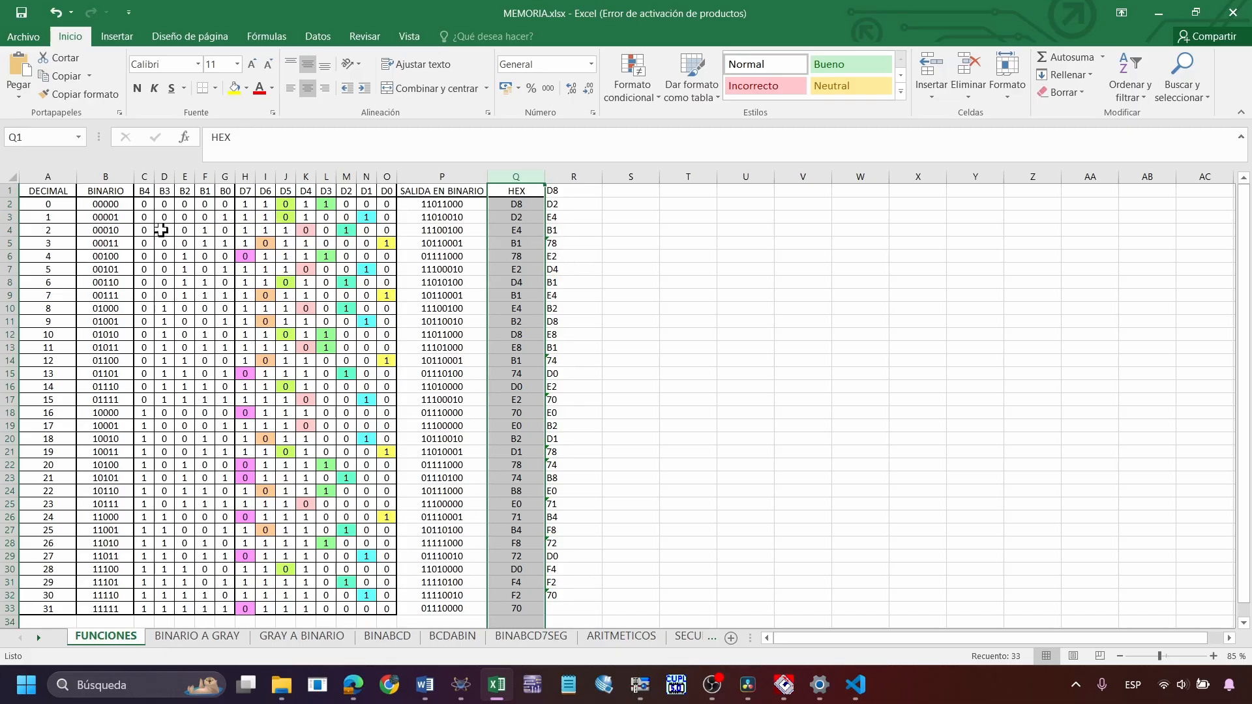
Delete the leftover hexadecimal values in column R of the FUNCIONES sheet
left_click(127, 243)
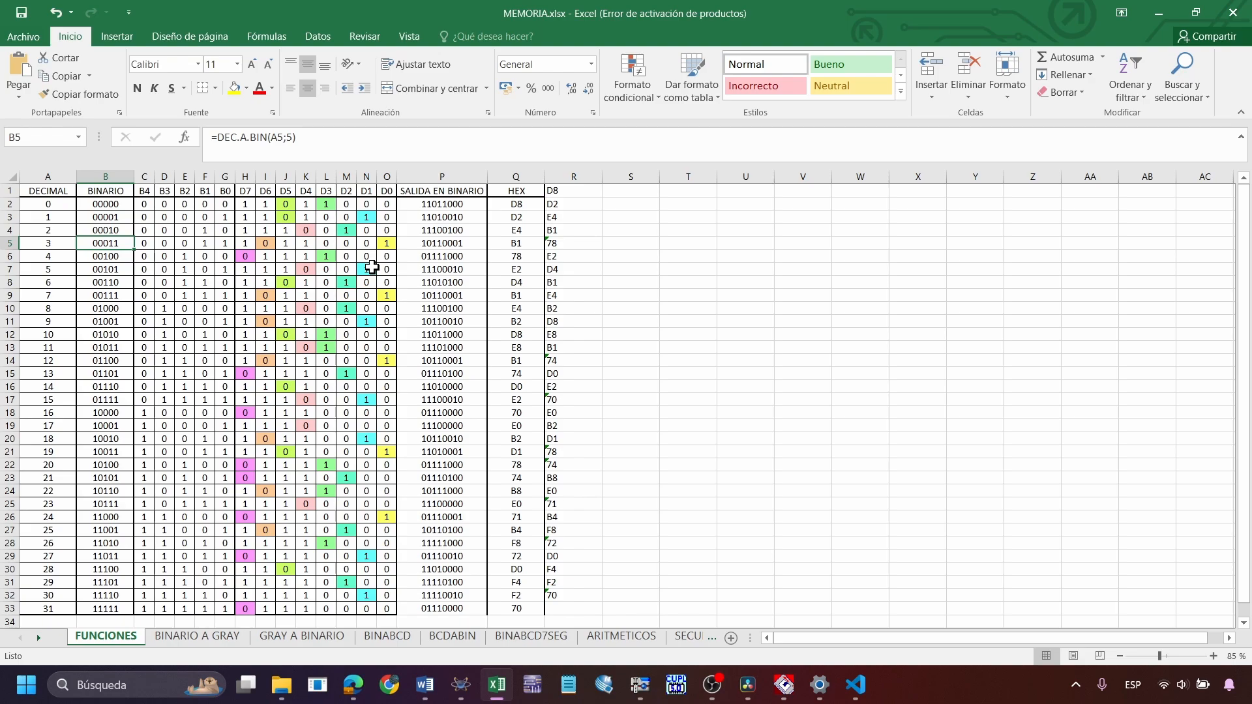
scroll(618, 499, "down", 2)
left_click_drag(615, 1, 574, 21)
key("Delete")
left_click(326, 256)
Try extending the DECIMAL series in column A down to row 48, and undo the fill
left_click_drag(46, 202, 79, 531)
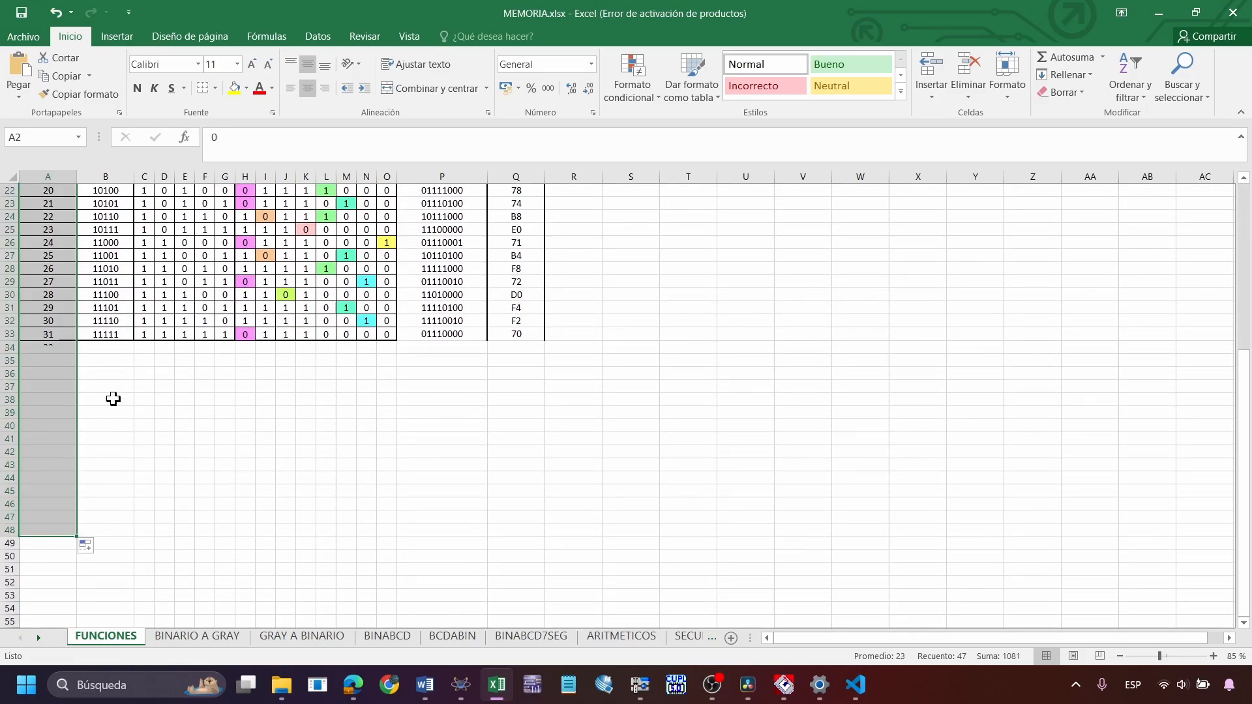
key("ctrl+z")
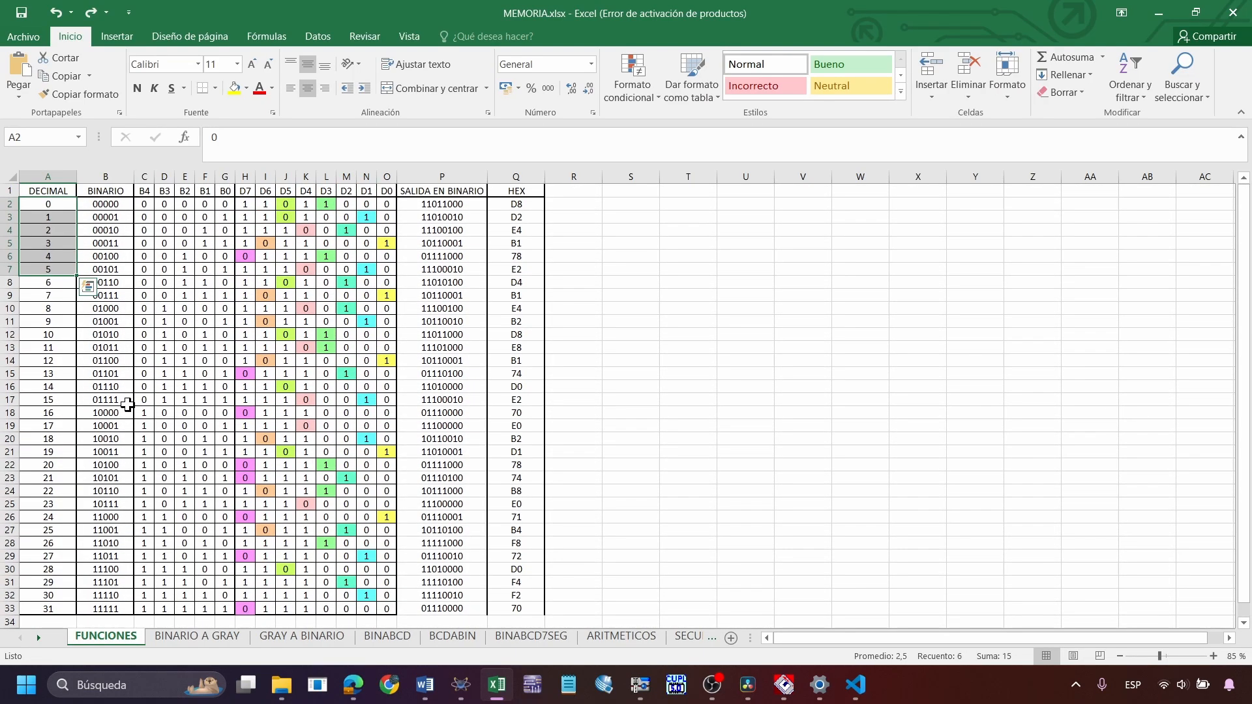
left_click(124, 295)
Examine the DEC.A.BIN formula in B2, highlighting its A2 number argument and its positions argument separately
left_click(124, 208)
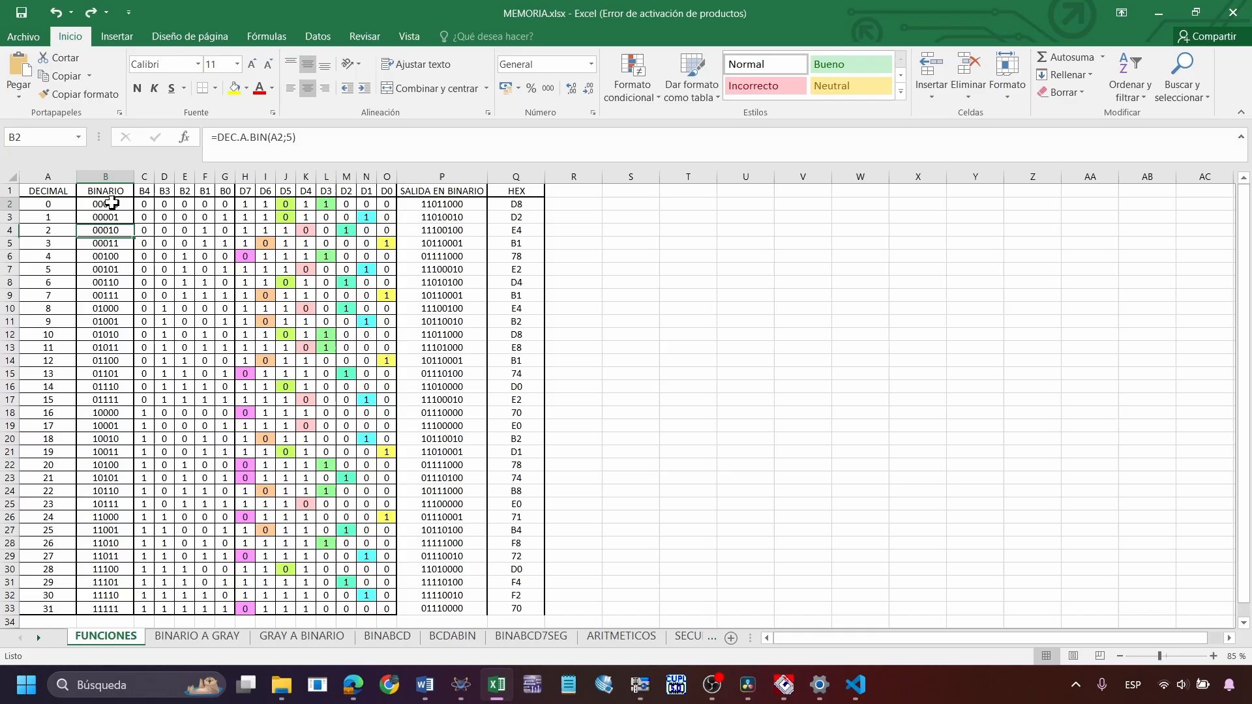
left_click(303, 143)
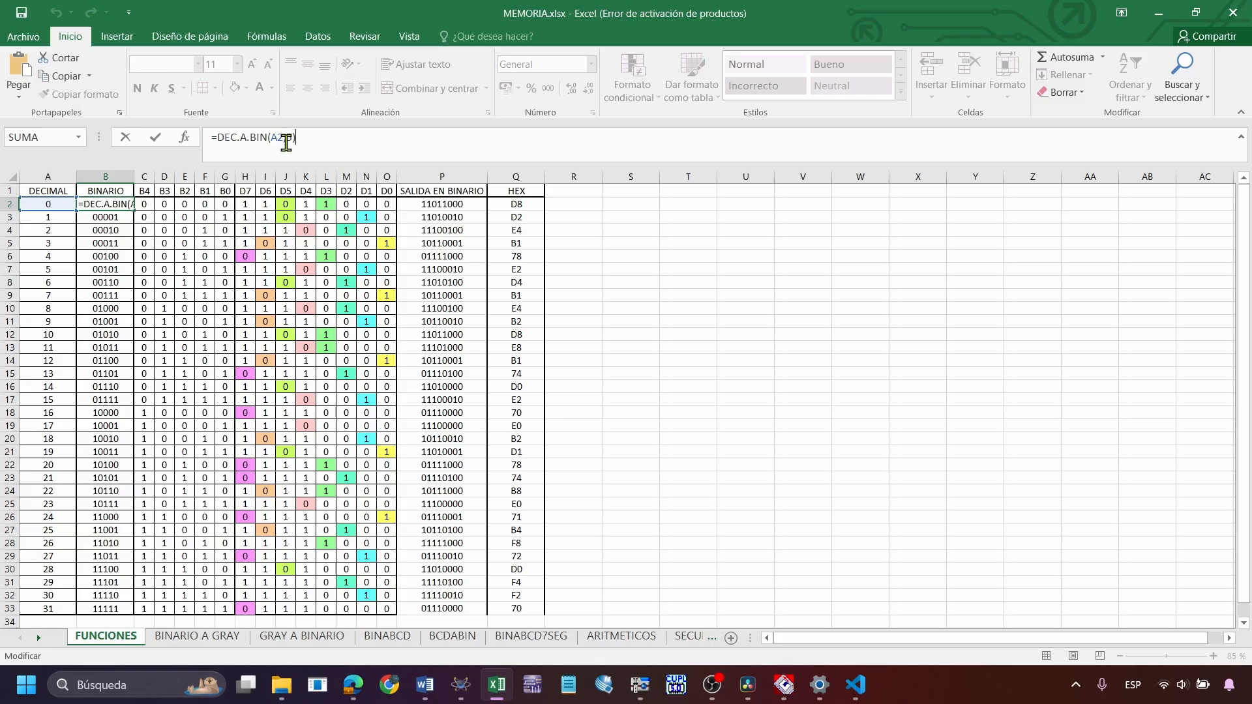
key("Left")
key("Left")
key("Left")
key("Left")
key("Left")
key("Left")
left_click_drag(273, 141, 283, 134)
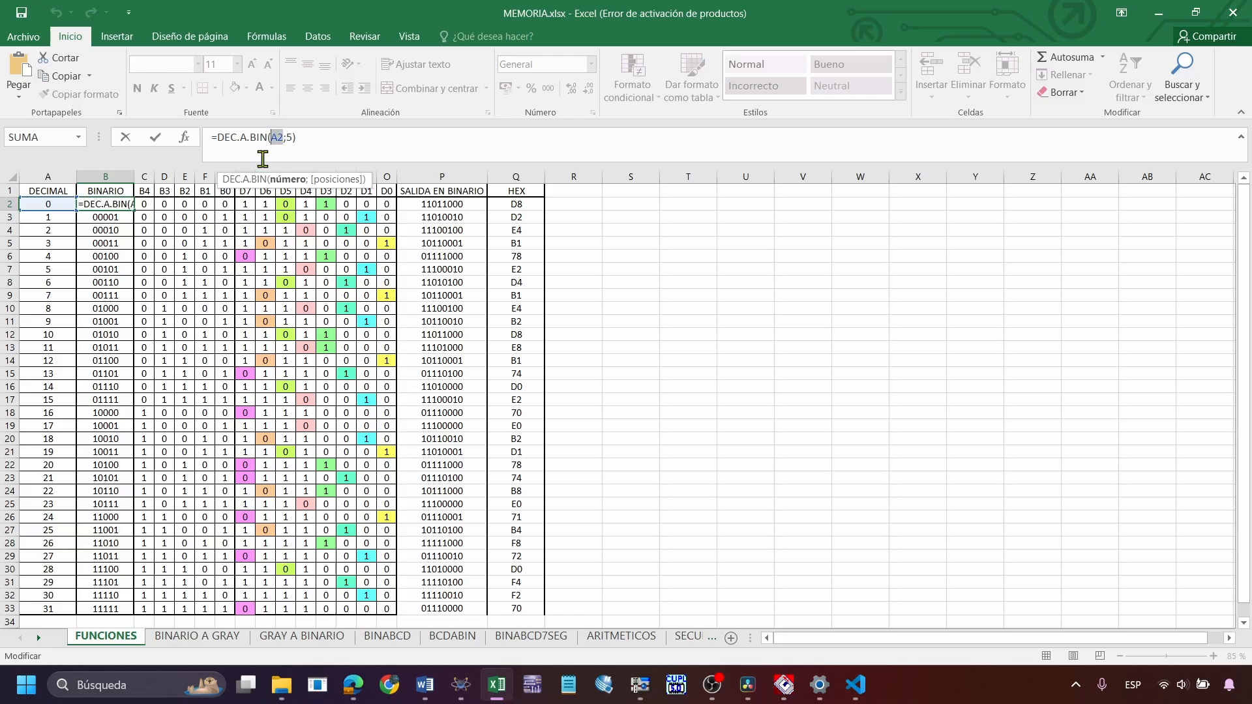
double_click(290, 138)
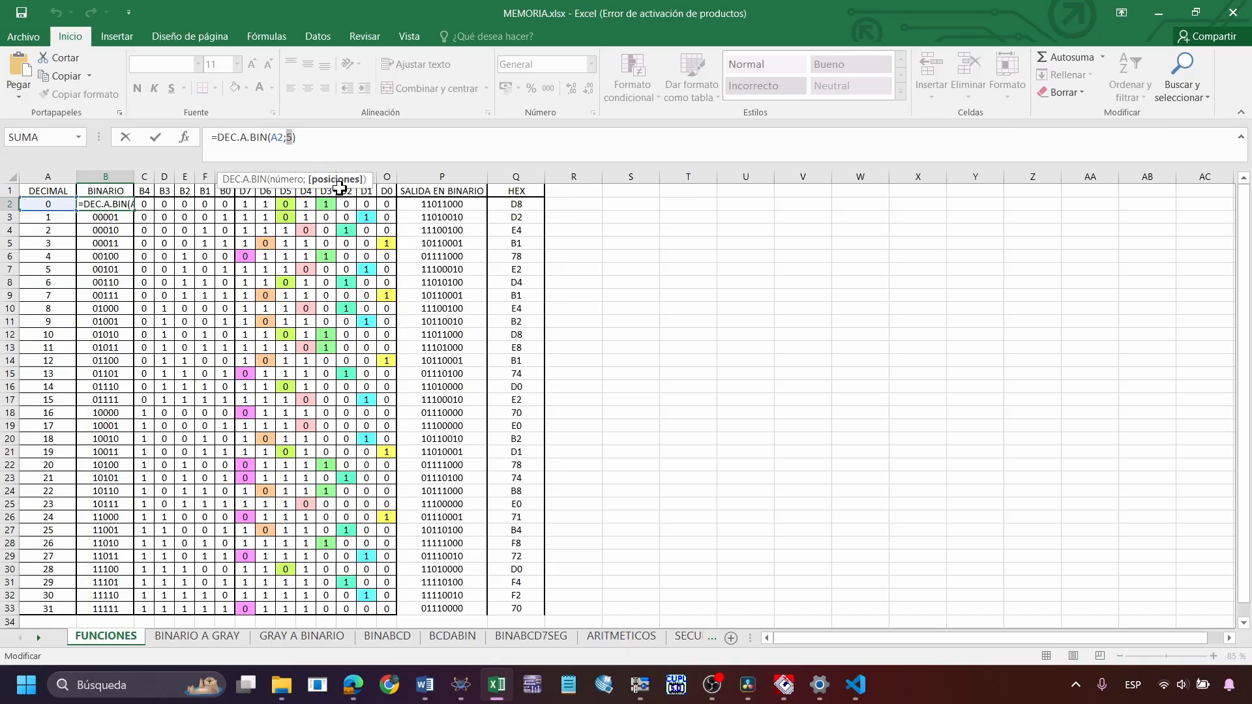
left_click(307, 144)
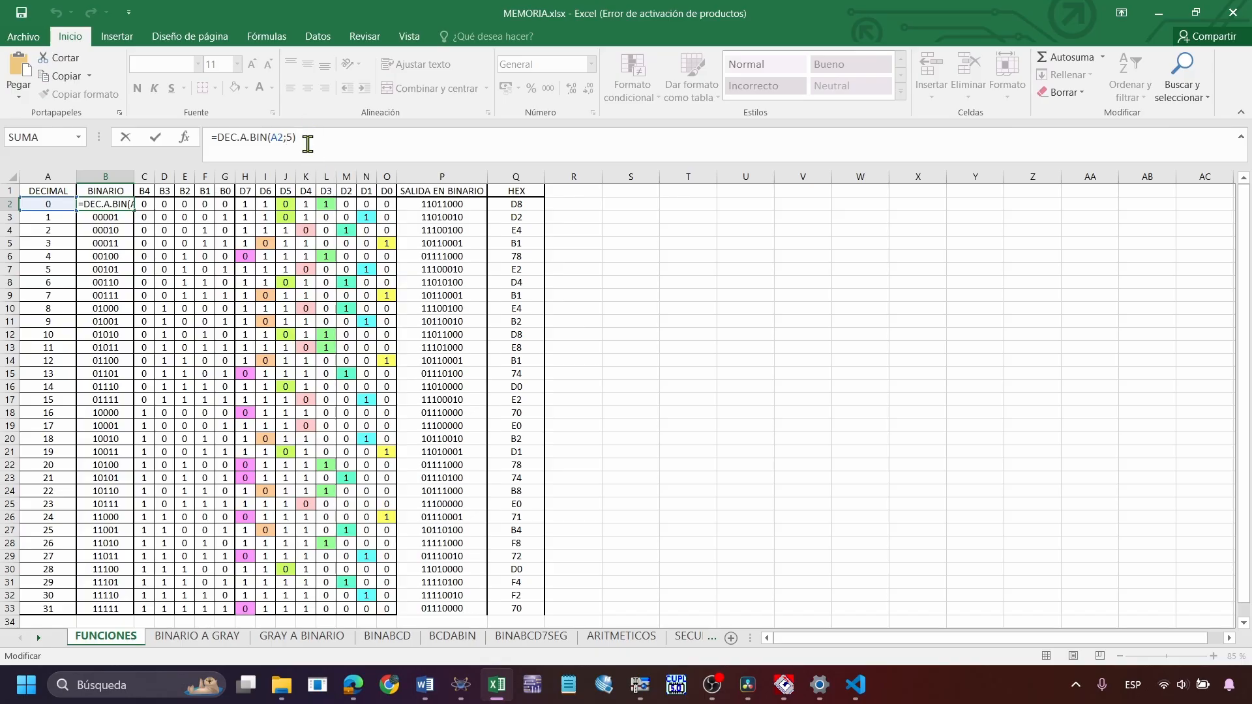
key("Return")
Try 8 as the positions argument of the DEC.A.BIN formula in B2, and undo the change
left_click(108, 202)
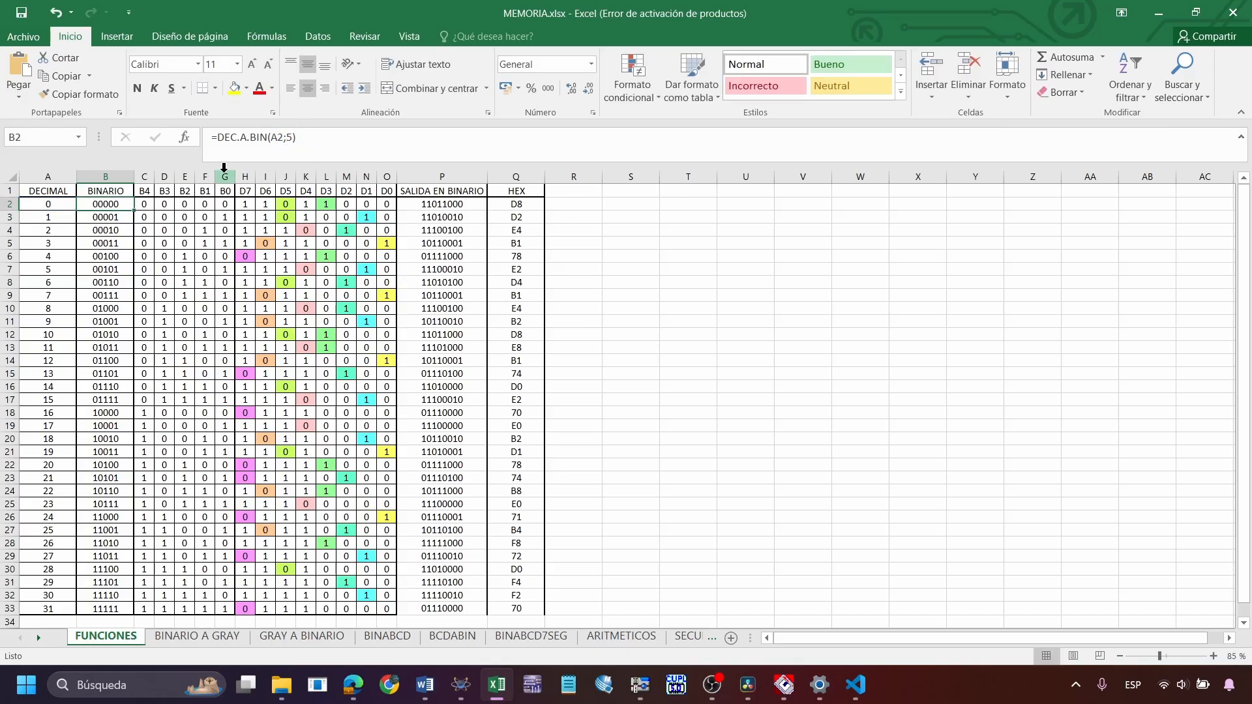
left_click(290, 136)
key("BackSpace")
type("8")
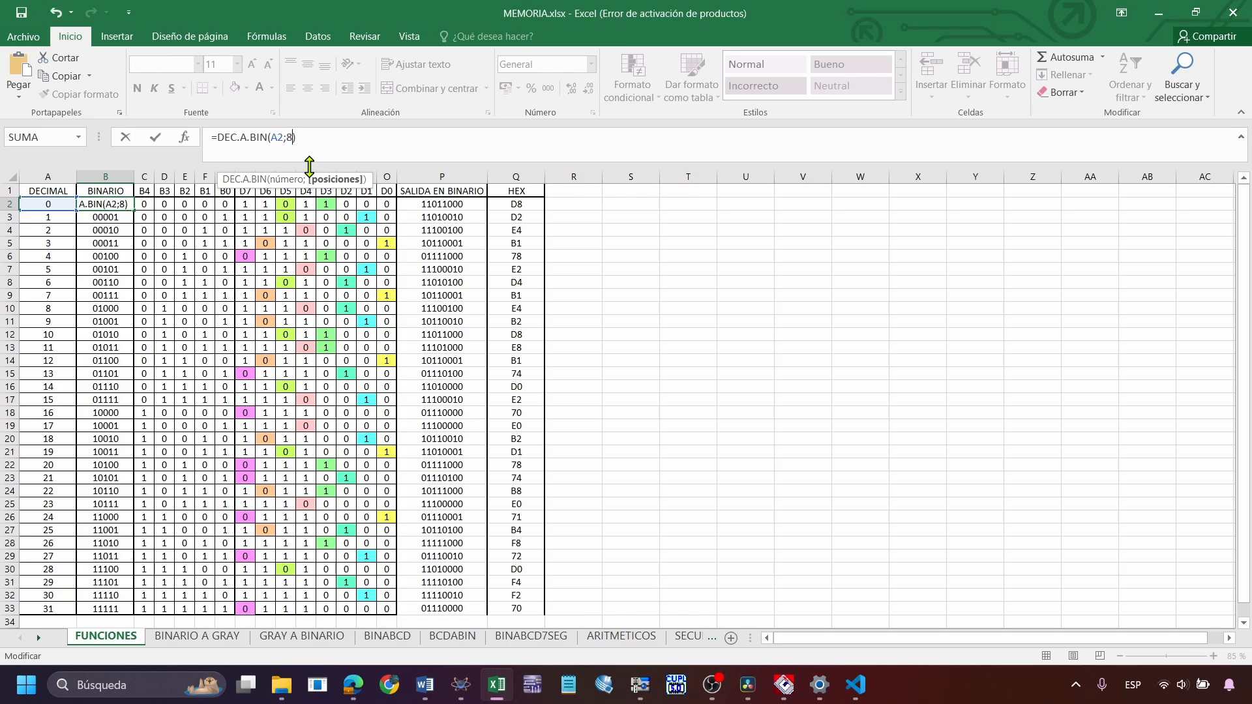
key("Return")
key("ctrl+z")
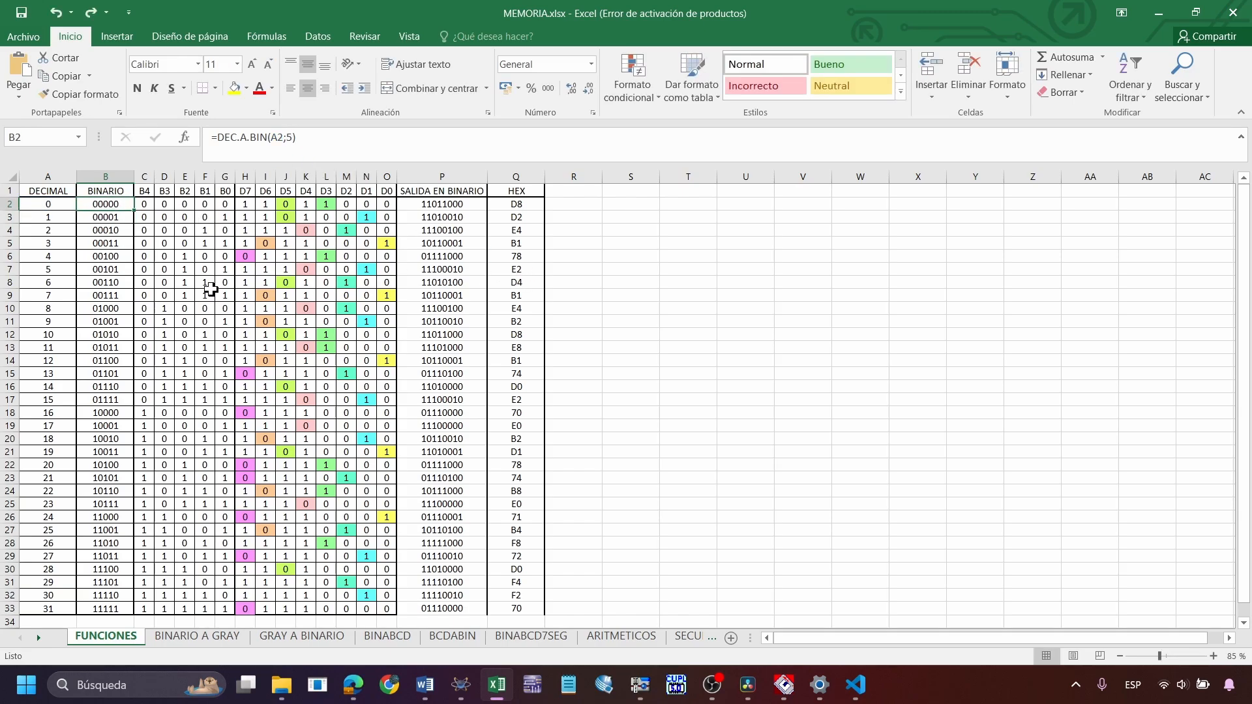
Examine the EXTRAE formulas in C2 and D2 that split the binary value into bits B4 and B3
left_click(146, 202)
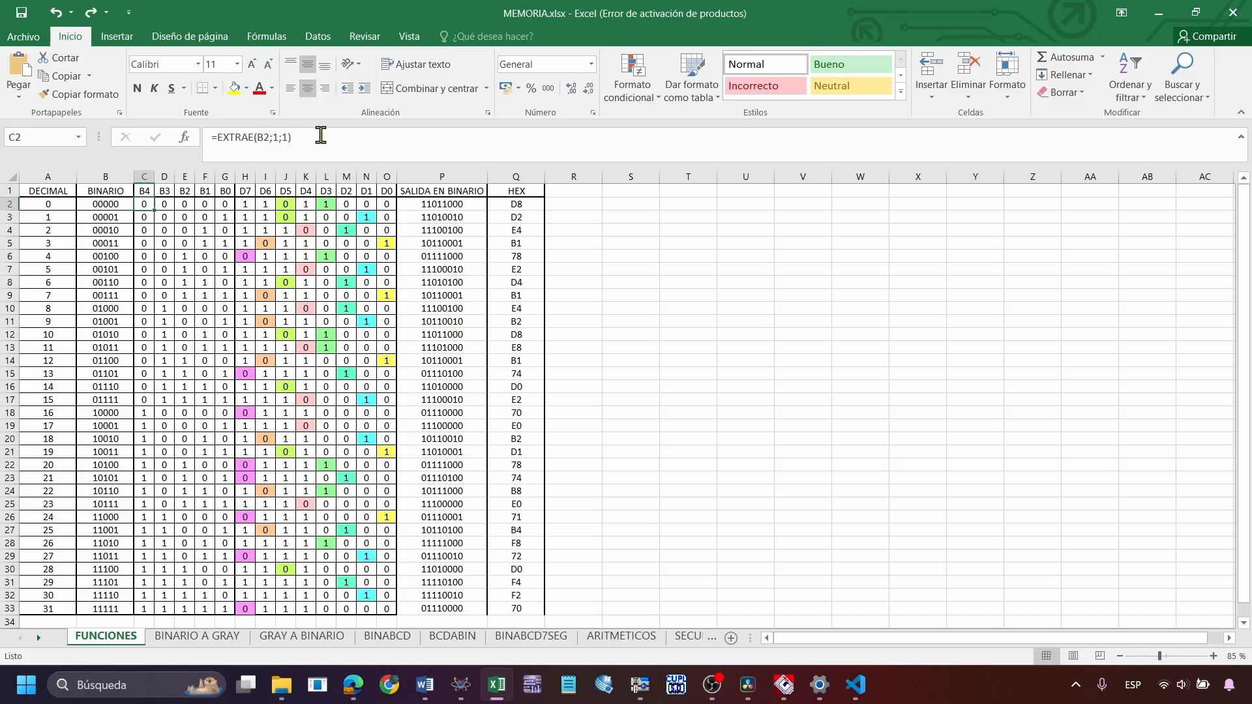
left_click(313, 141)
key("Escape")
left_click(177, 205)
left_click(170, 205)
left_click(293, 148)
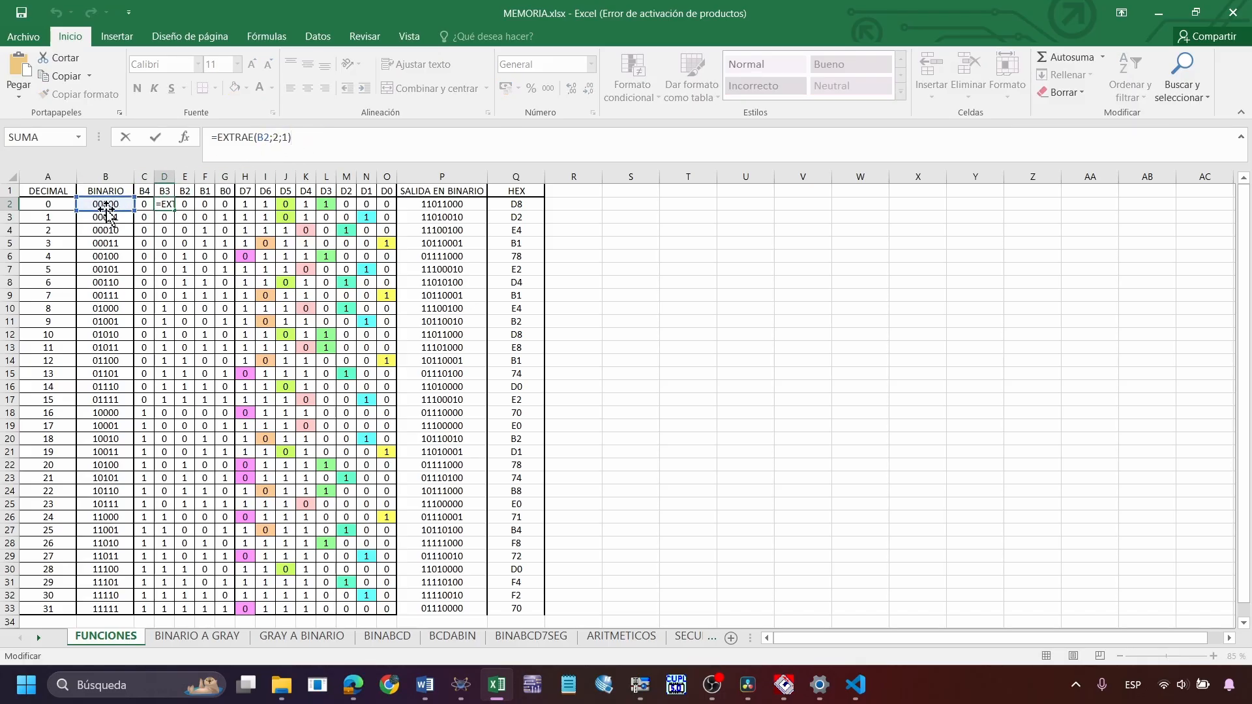
key("Escape")
left_click(224, 205)
Highlight the D7 to D0 output values in H2:O33 to review the function results
left_click(366, 269)
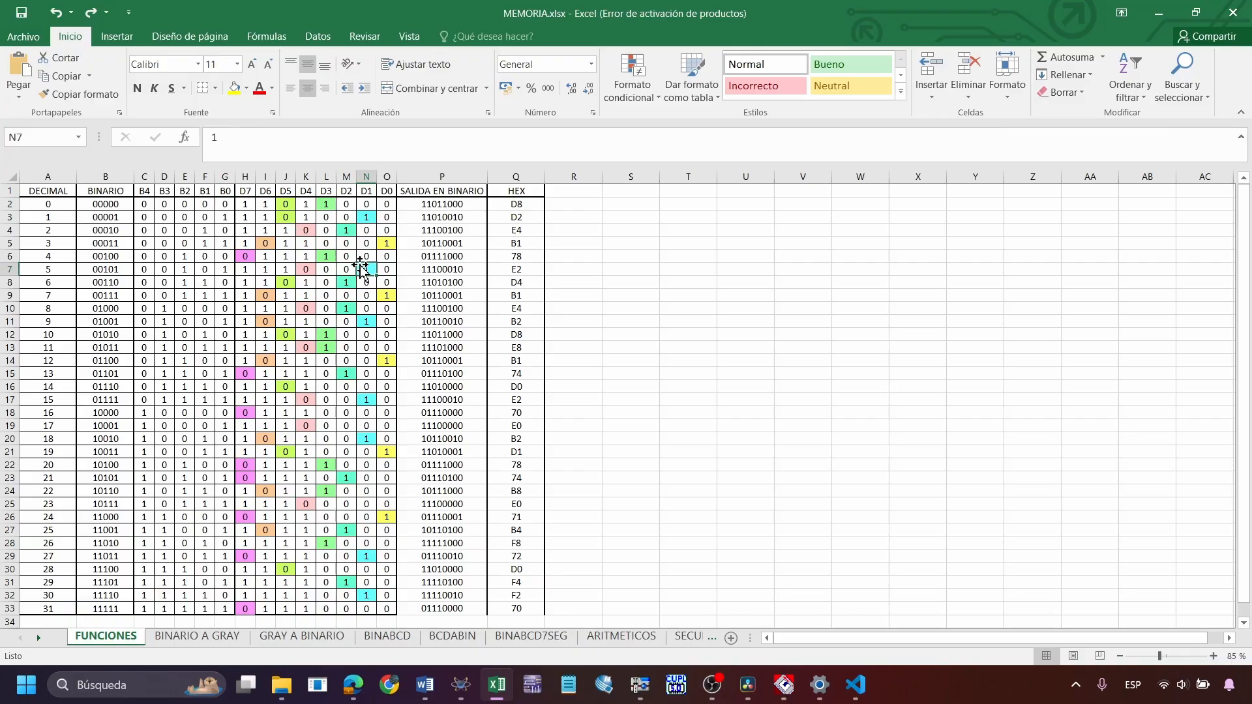
left_click_drag(251, 208, 392, 609)
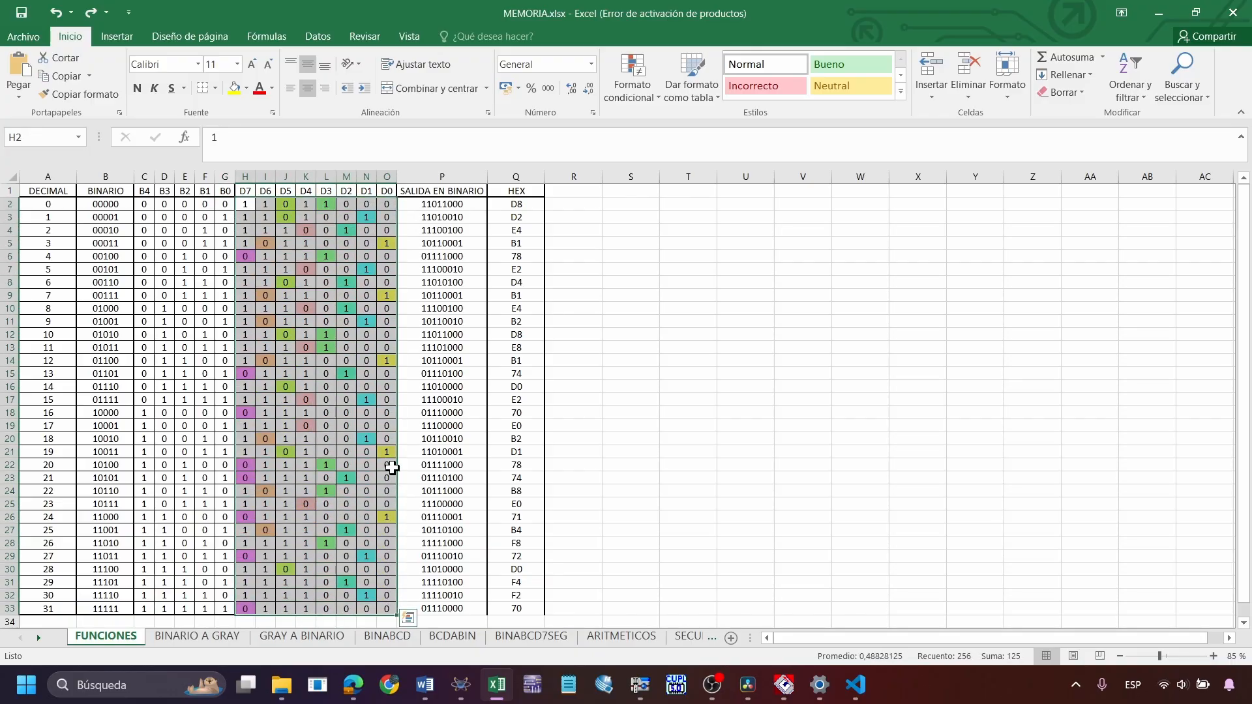
left_click(345, 254)
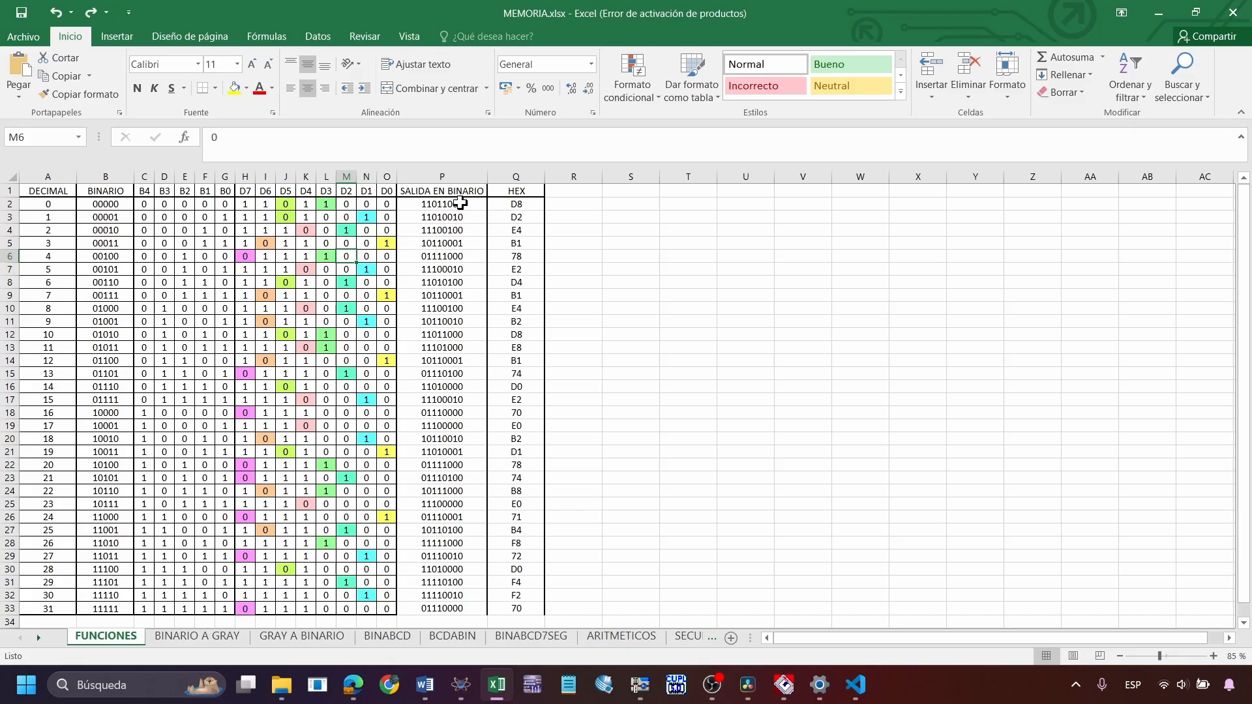
Examine the CONCATENAR formula in P2 that joins H2 through O2, leaving the formula unedited
left_click(517, 207)
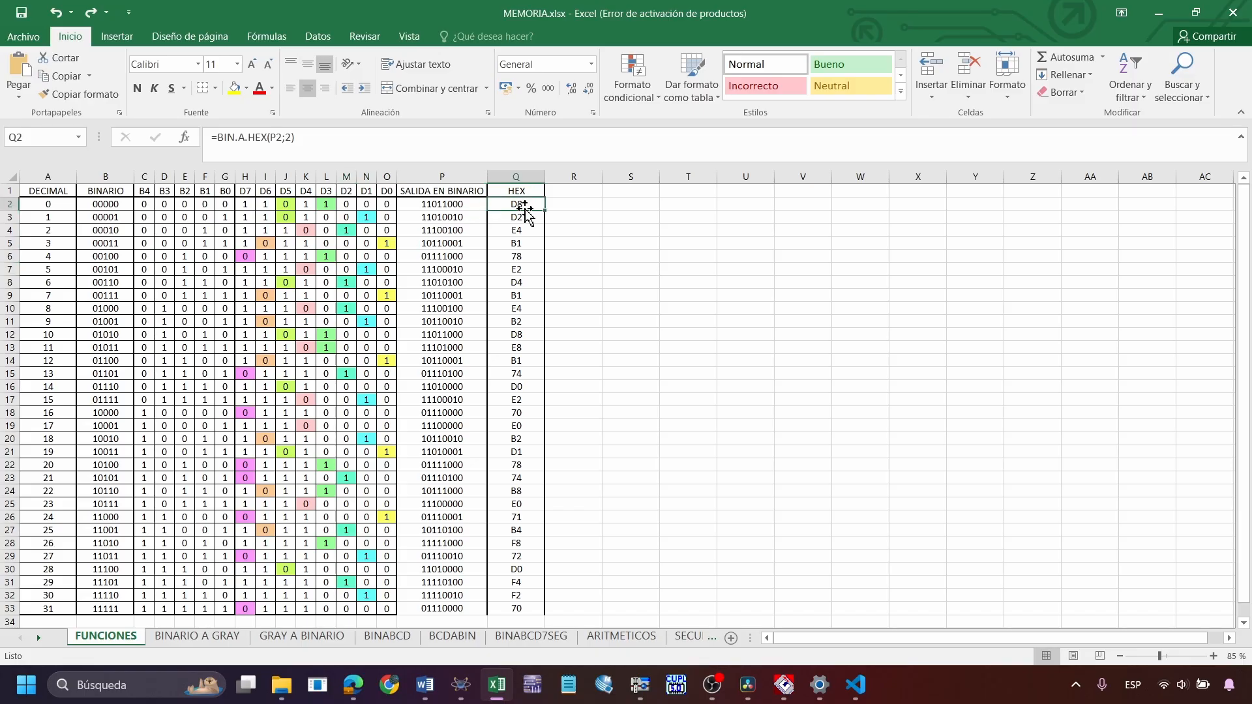
left_click(427, 203)
left_click(445, 138)
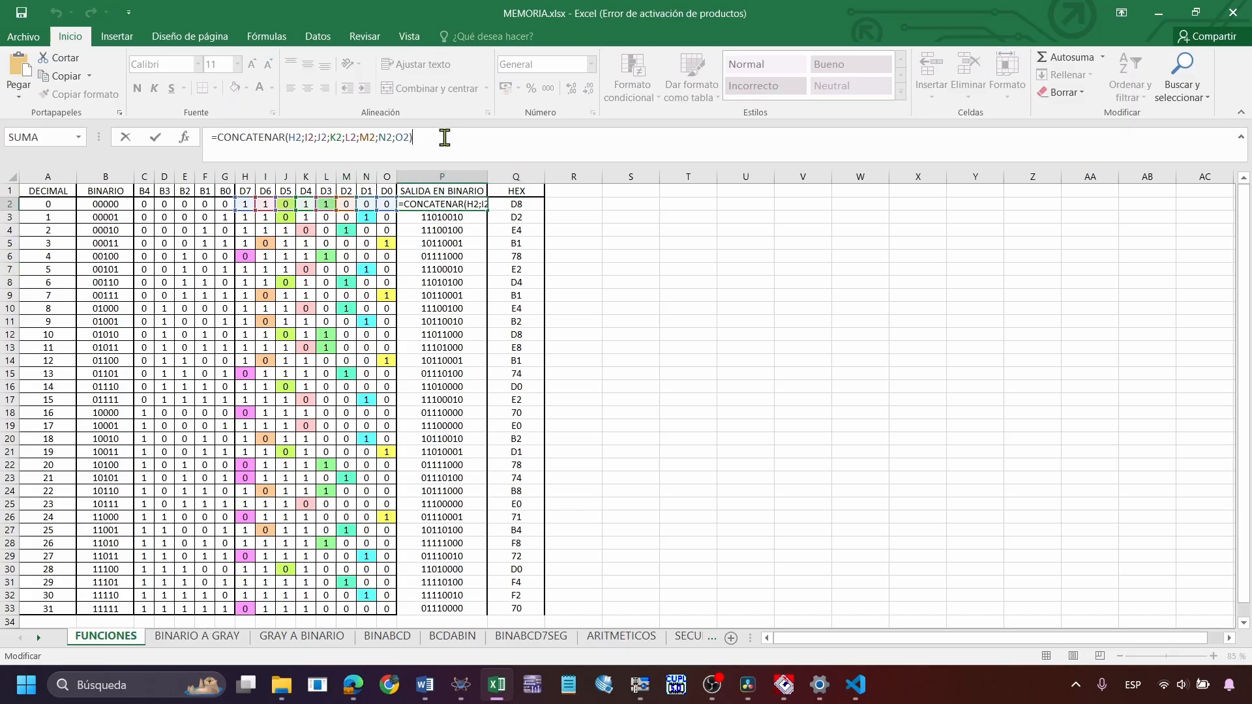
left_click(257, 137)
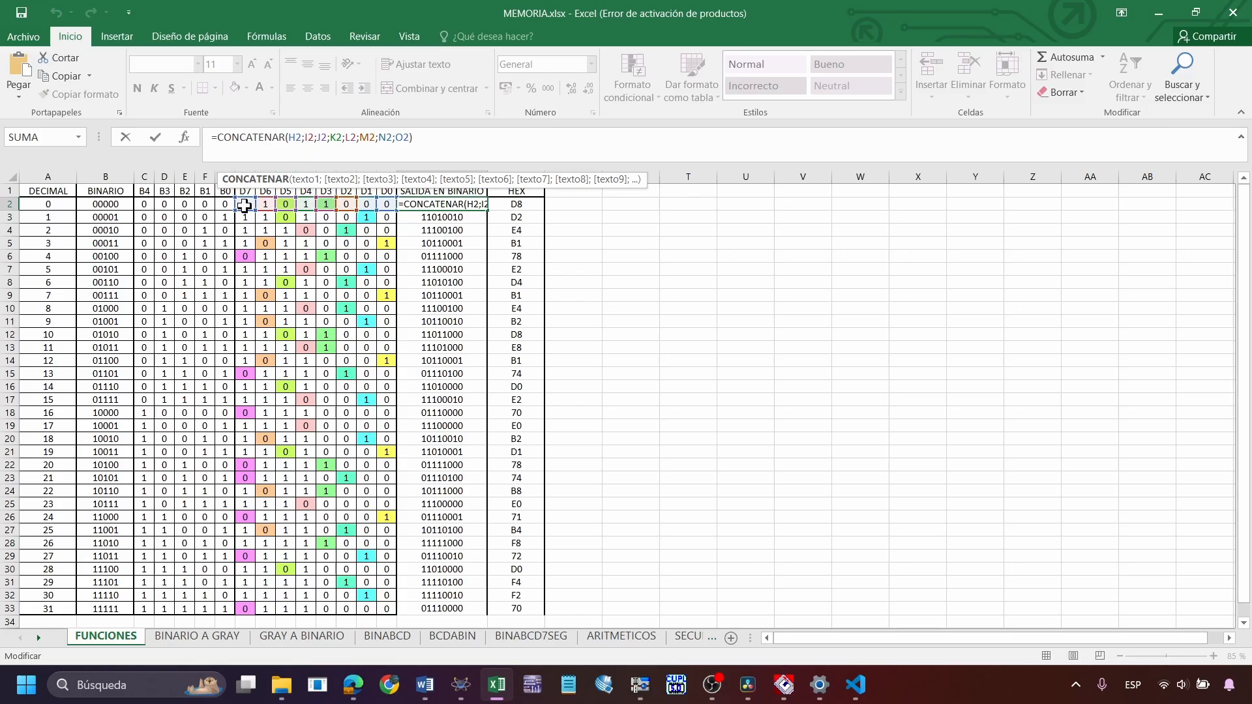
key("Escape")
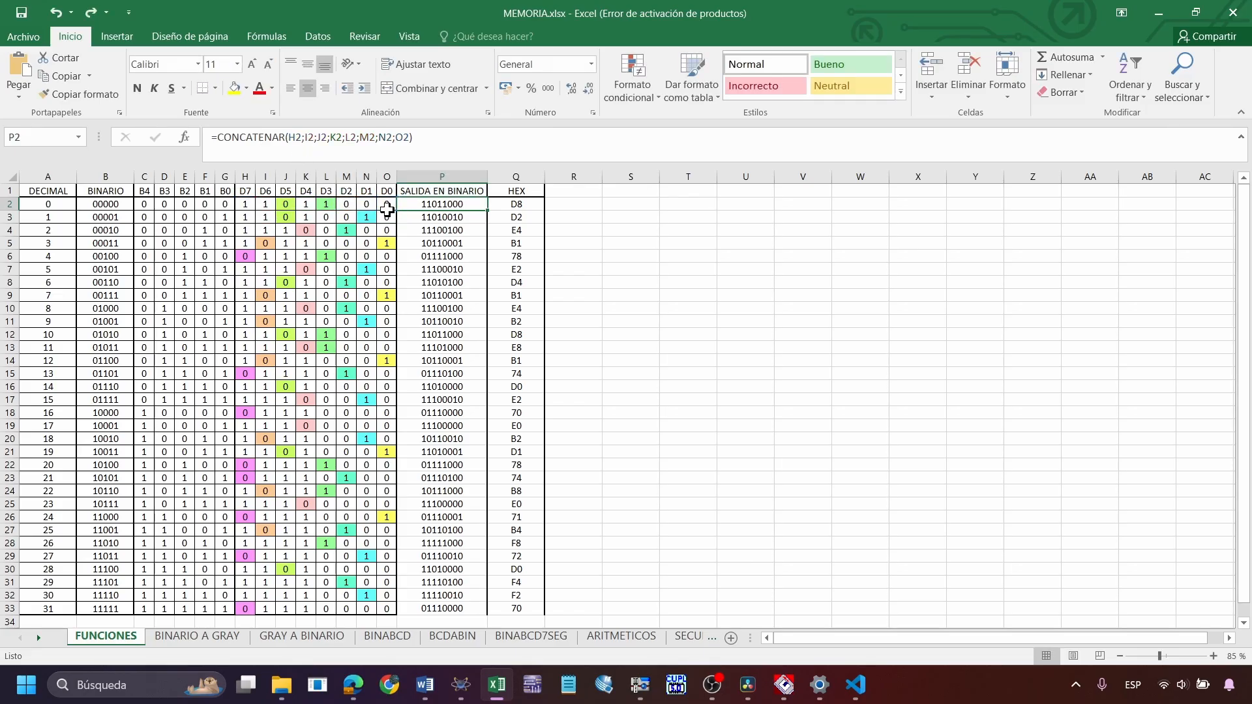
Examine the BIN.A.HEX formula in Q2 and its positions argument, comparing it with the source cell P2 without editing
left_click(525, 206)
left_click(291, 137)
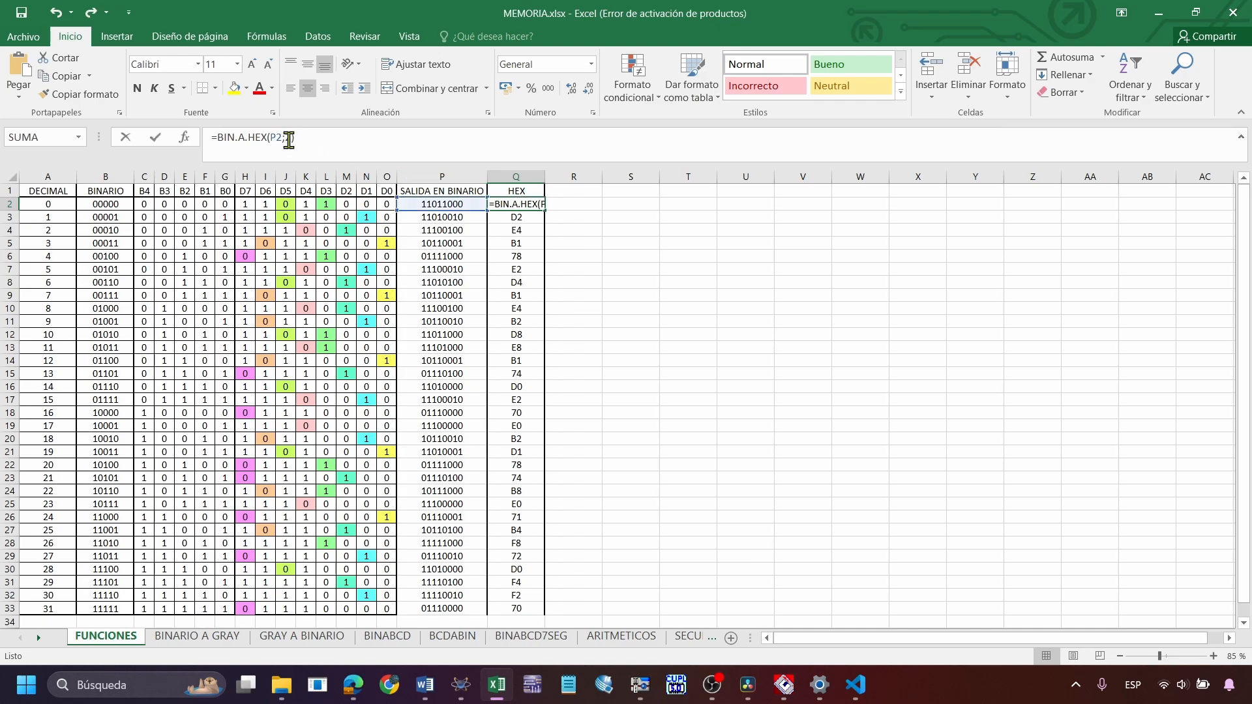
double_click(219, 137)
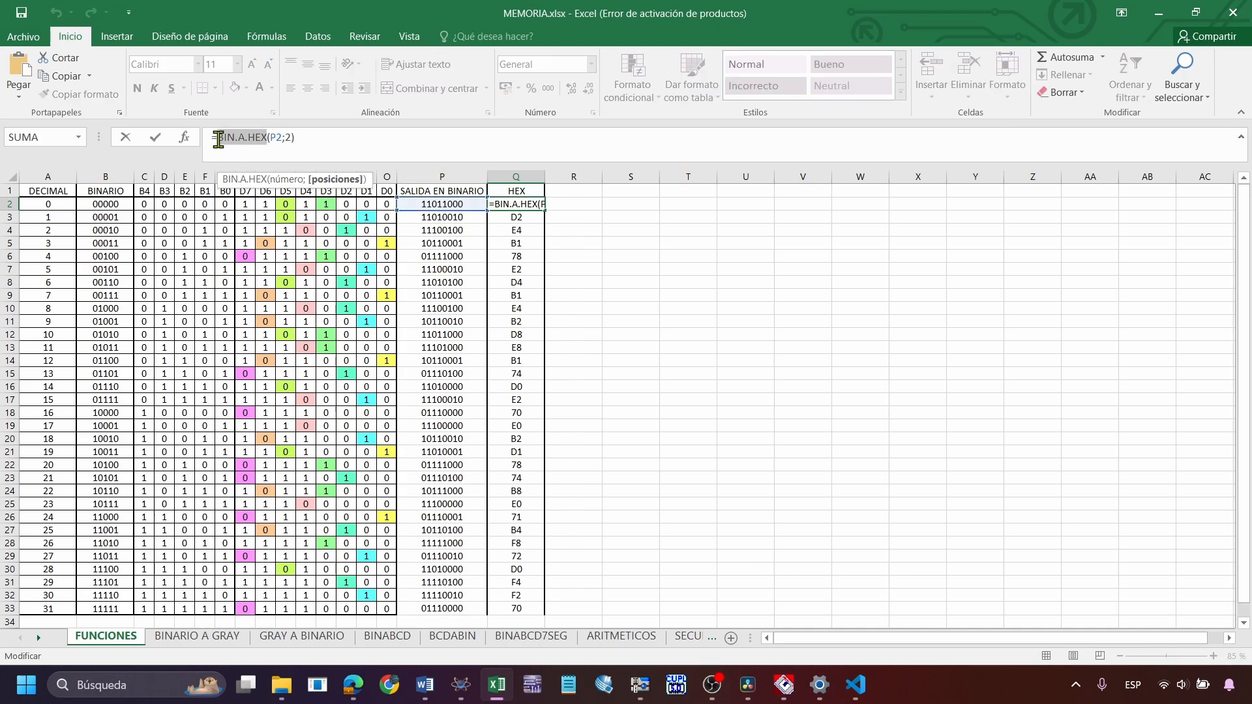
left_click(293, 138)
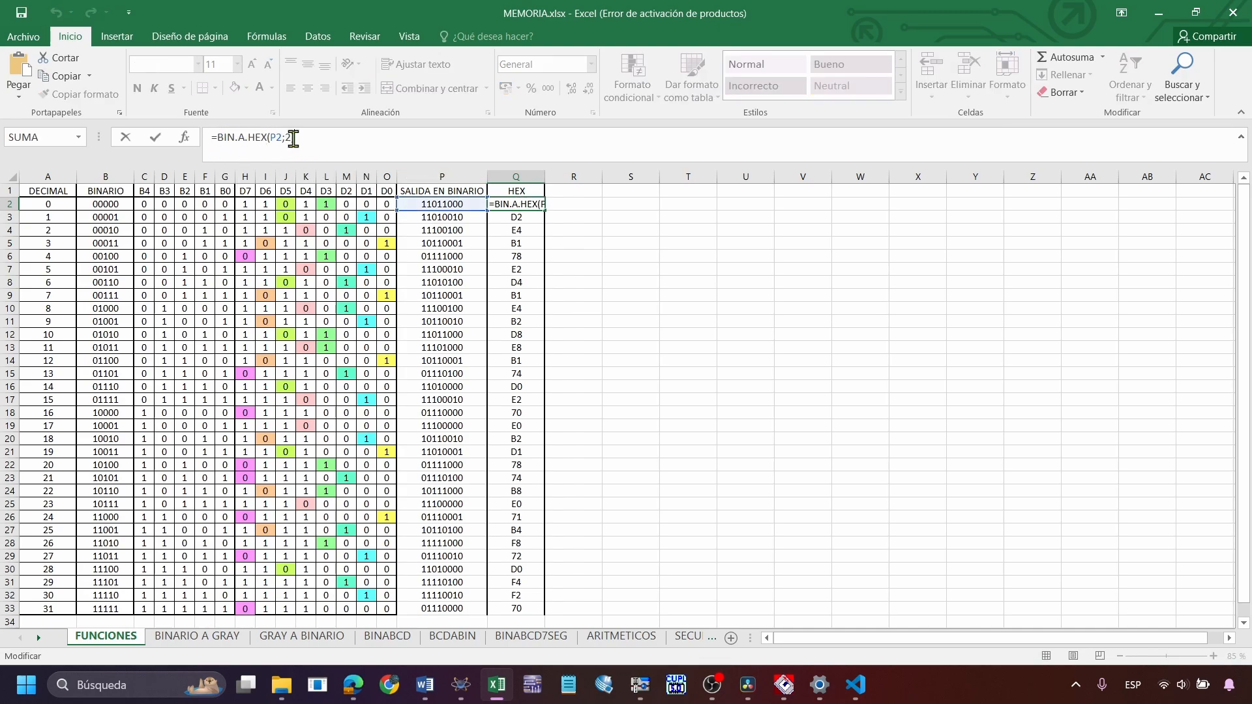
double_click(287, 137)
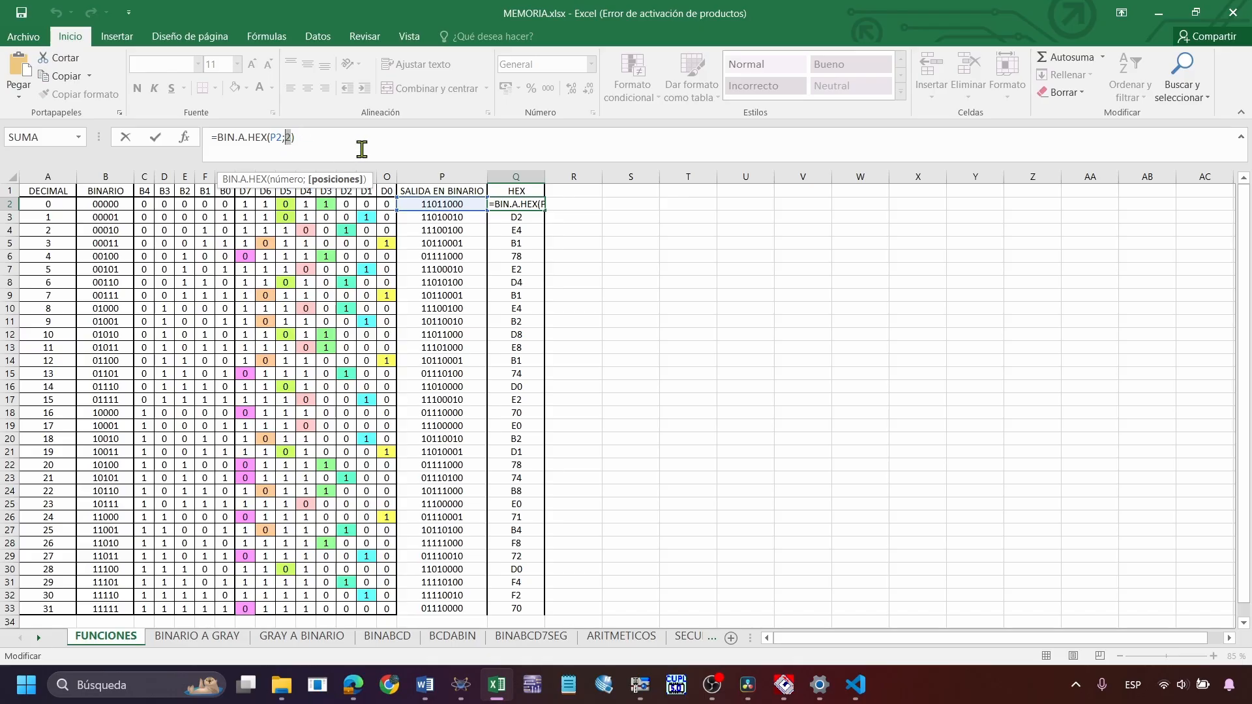
key("Escape")
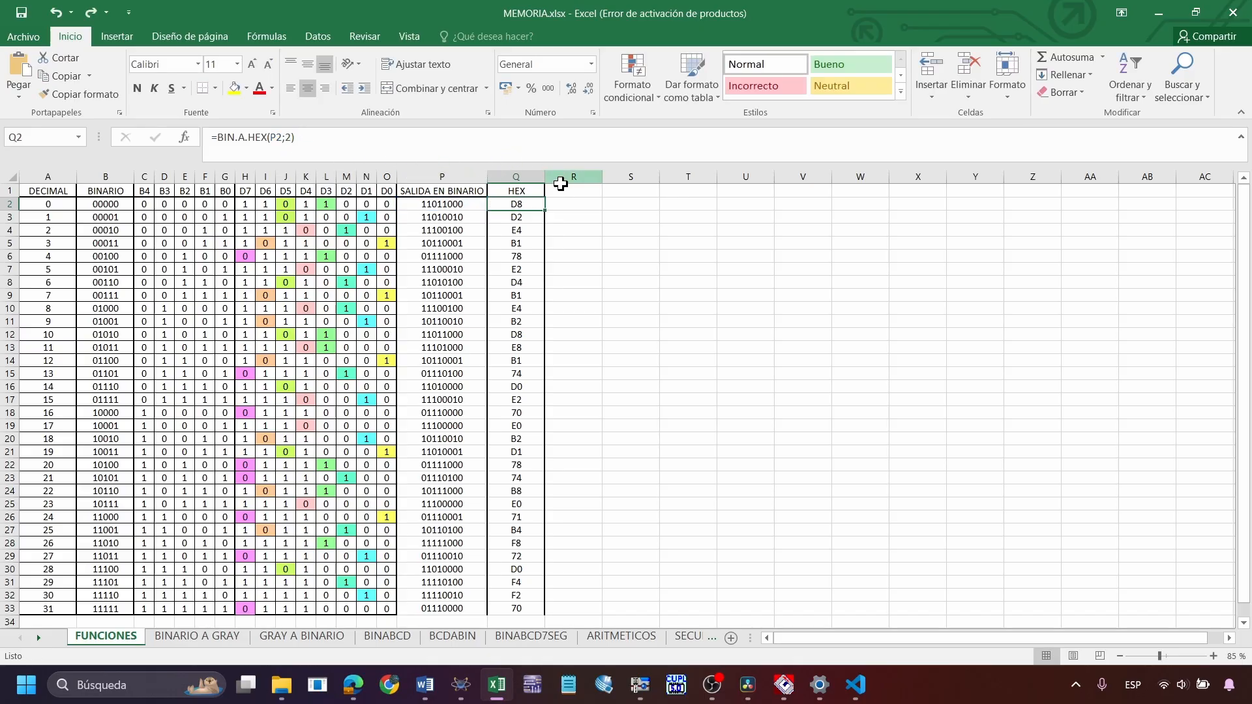
left_click(460, 205)
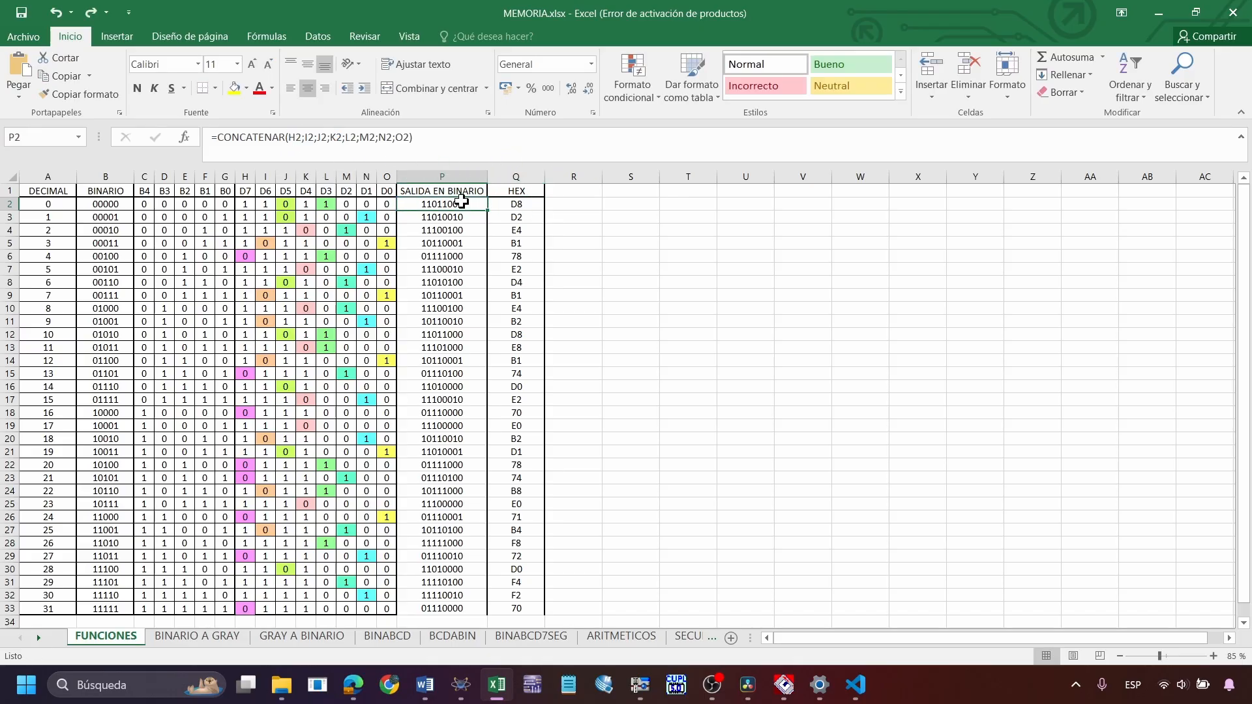
left_click(521, 207)
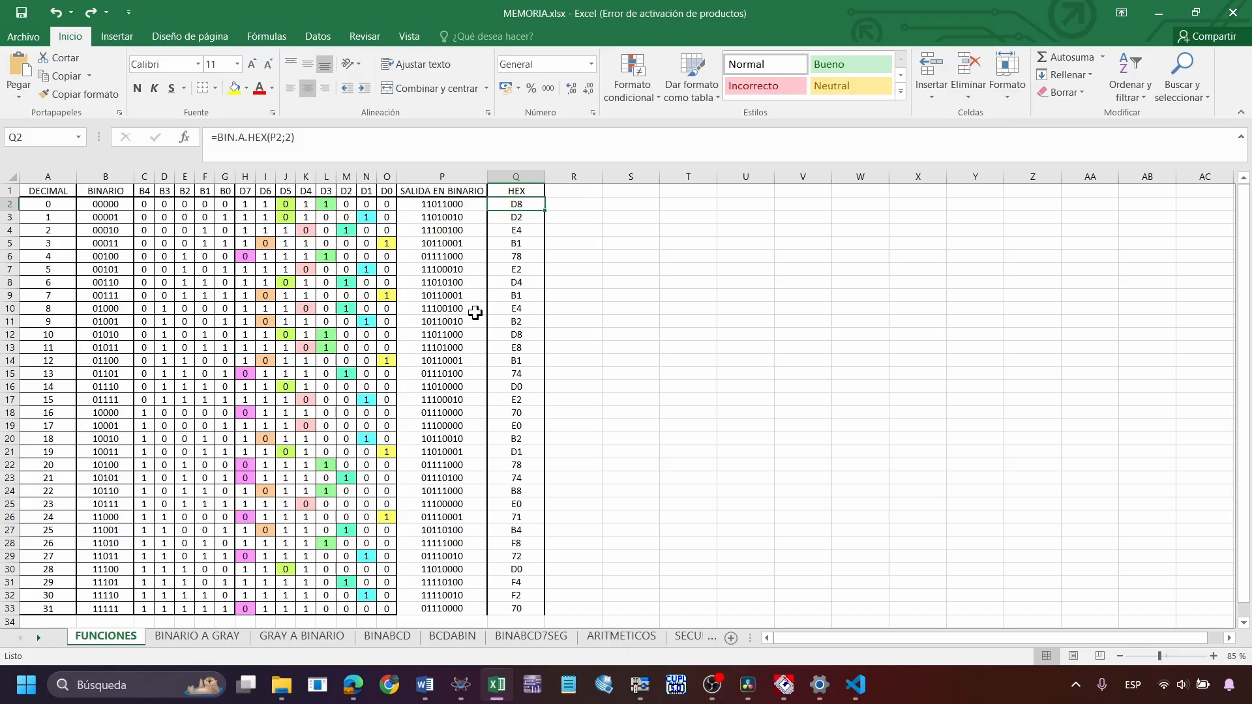
Switch to File Explorer and review the files in the B1 - FUNCIONES LOGICAS folder, including FUNCIONES.bin and the Proteus project
left_click(461, 684)
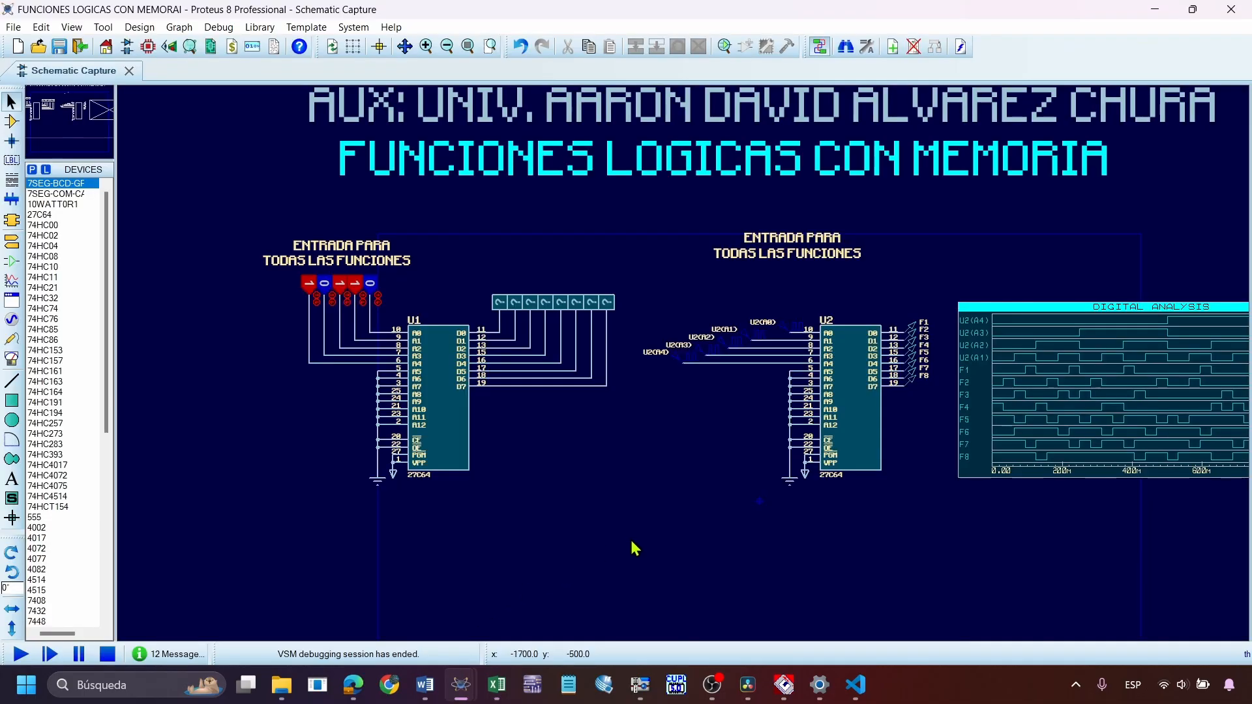
left_click(284, 687)
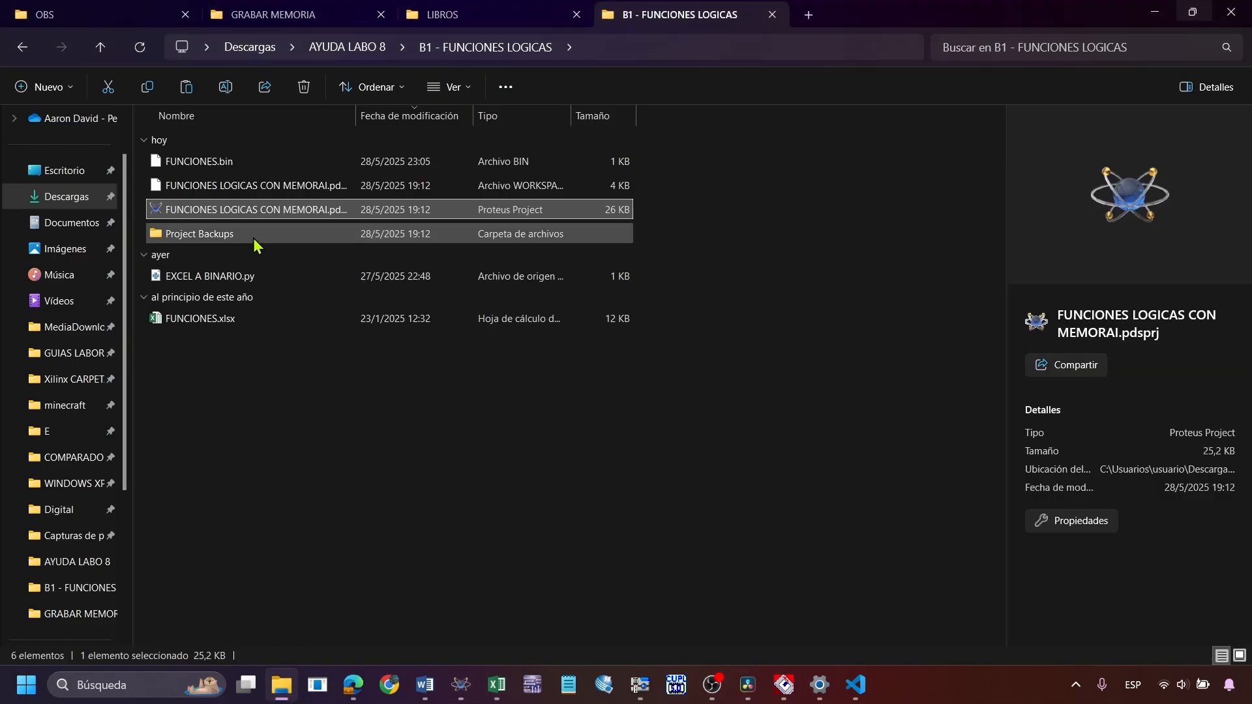
left_click(265, 166)
left_click_drag(296, 440, 268, 133)
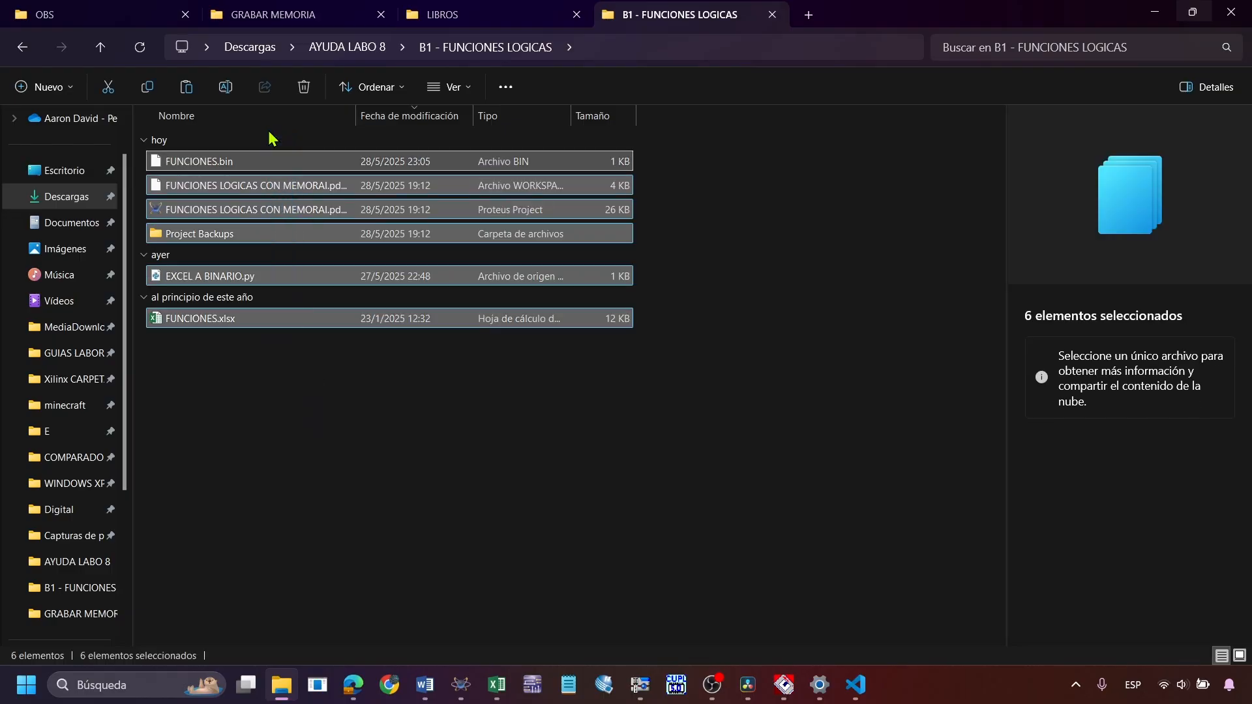
left_click(302, 412)
left_click(277, 210)
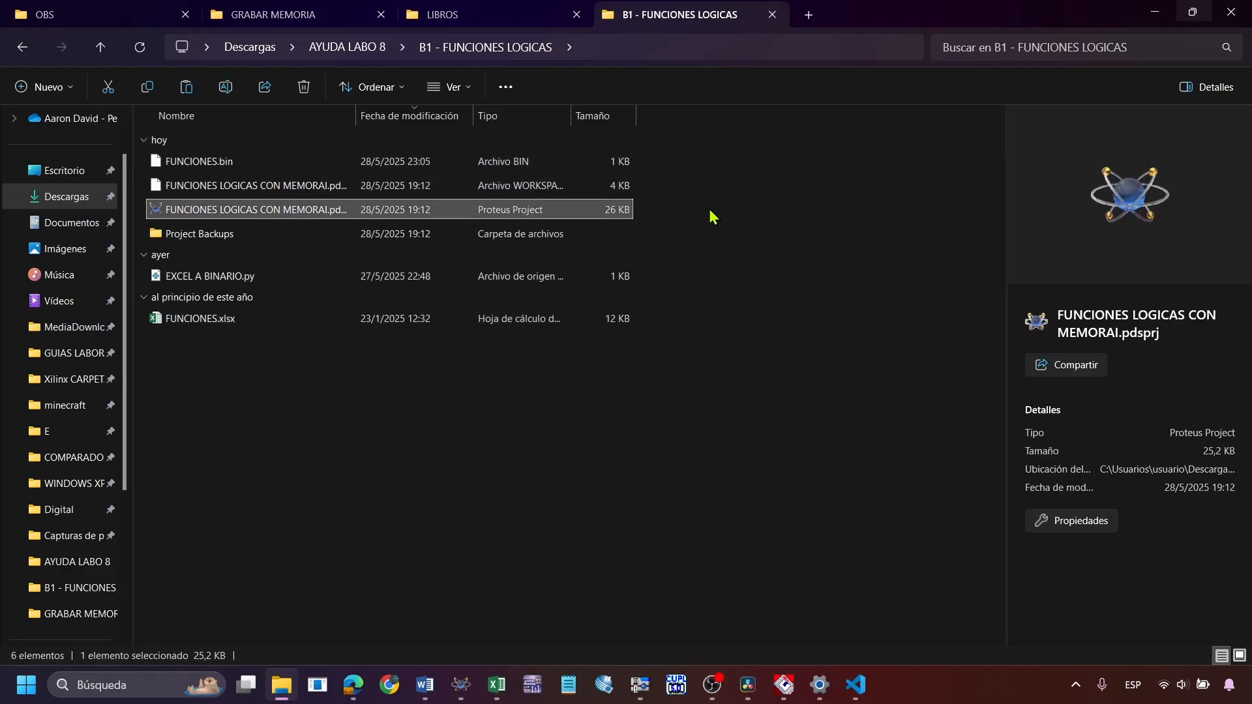
left_click(581, 211)
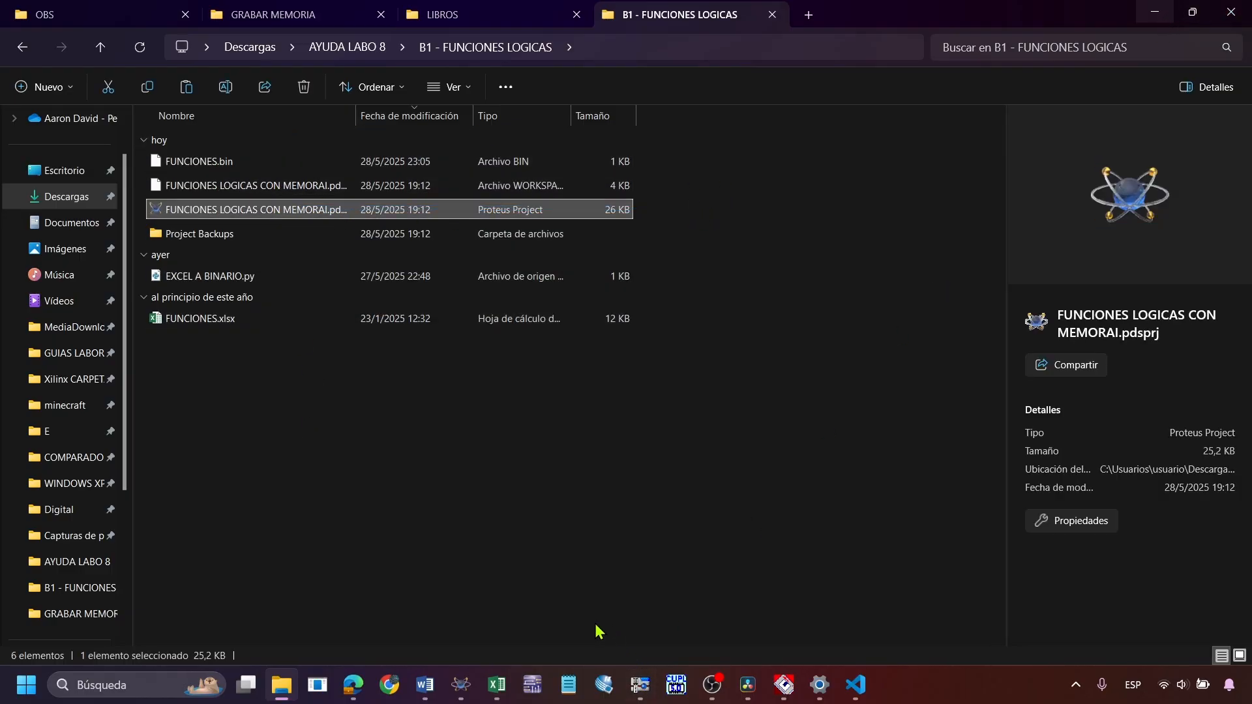
Switch to the GRABAR MEMORIA project in Proteus, inspect the properties of the 6116 memory U3, and close the project
mouse_move(461, 685)
left_click(417, 603)
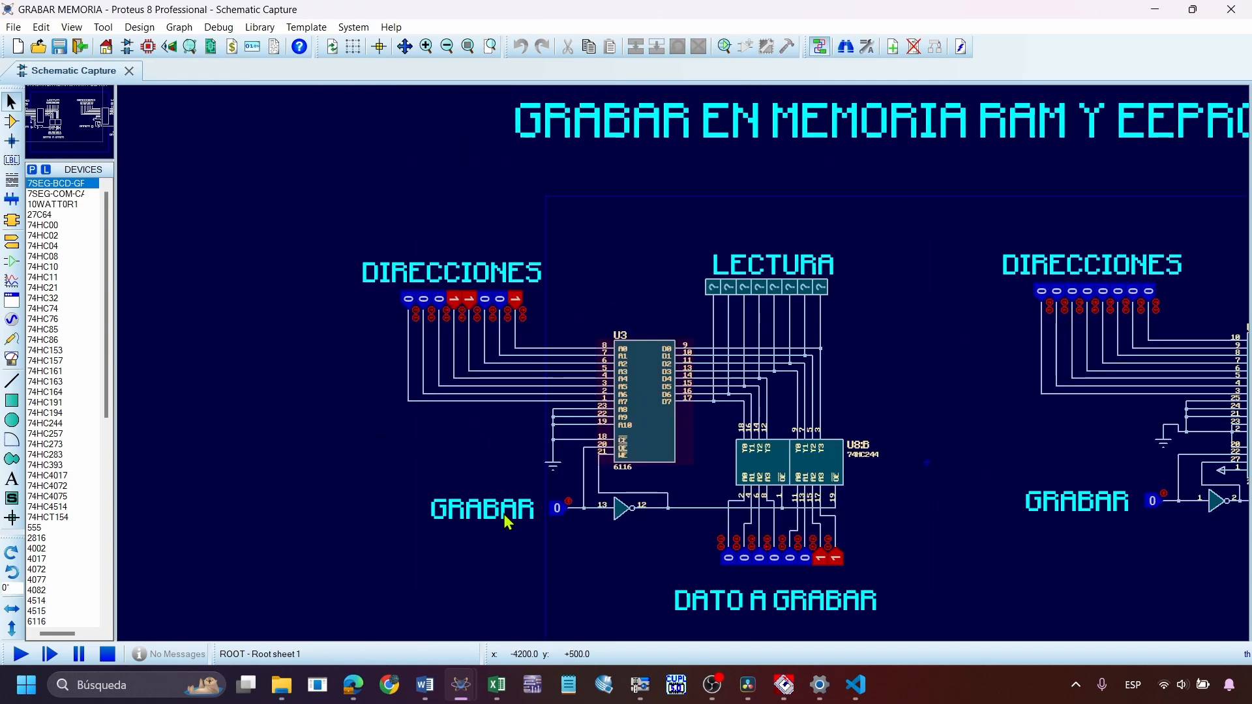
scroll(652, 391, "up", 2)
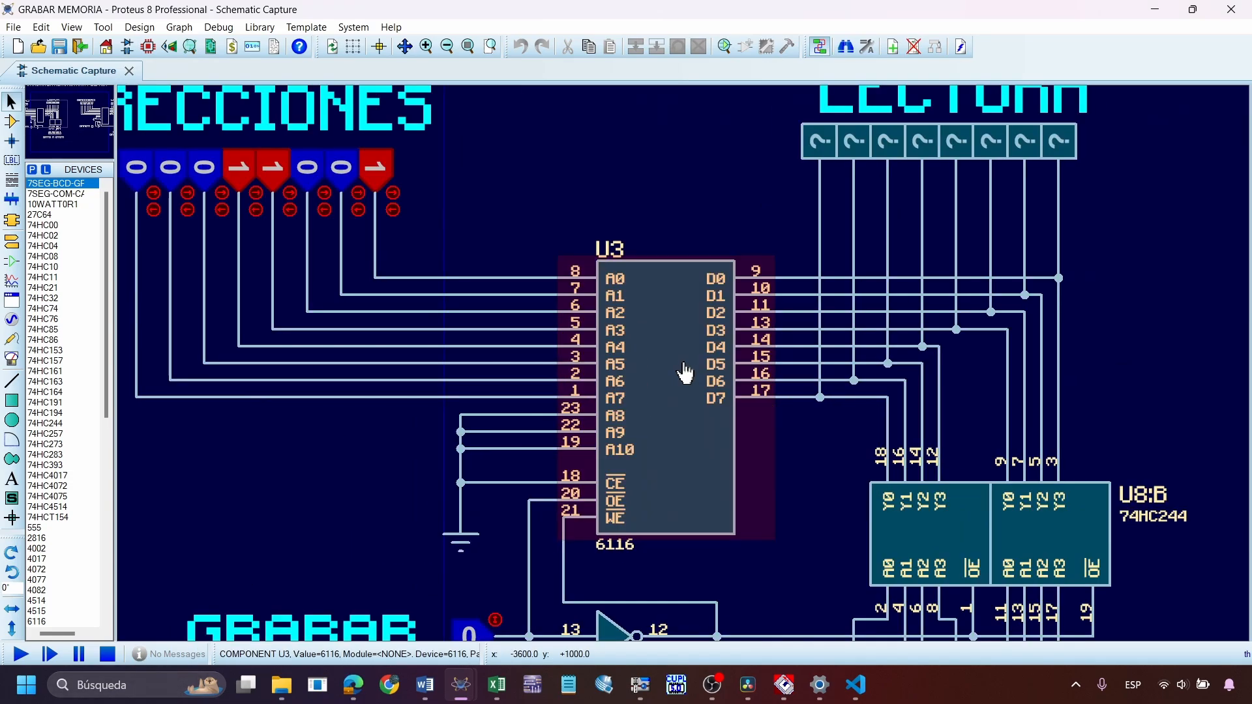
scroll(684, 375, "down", 3)
double_click(685, 383)
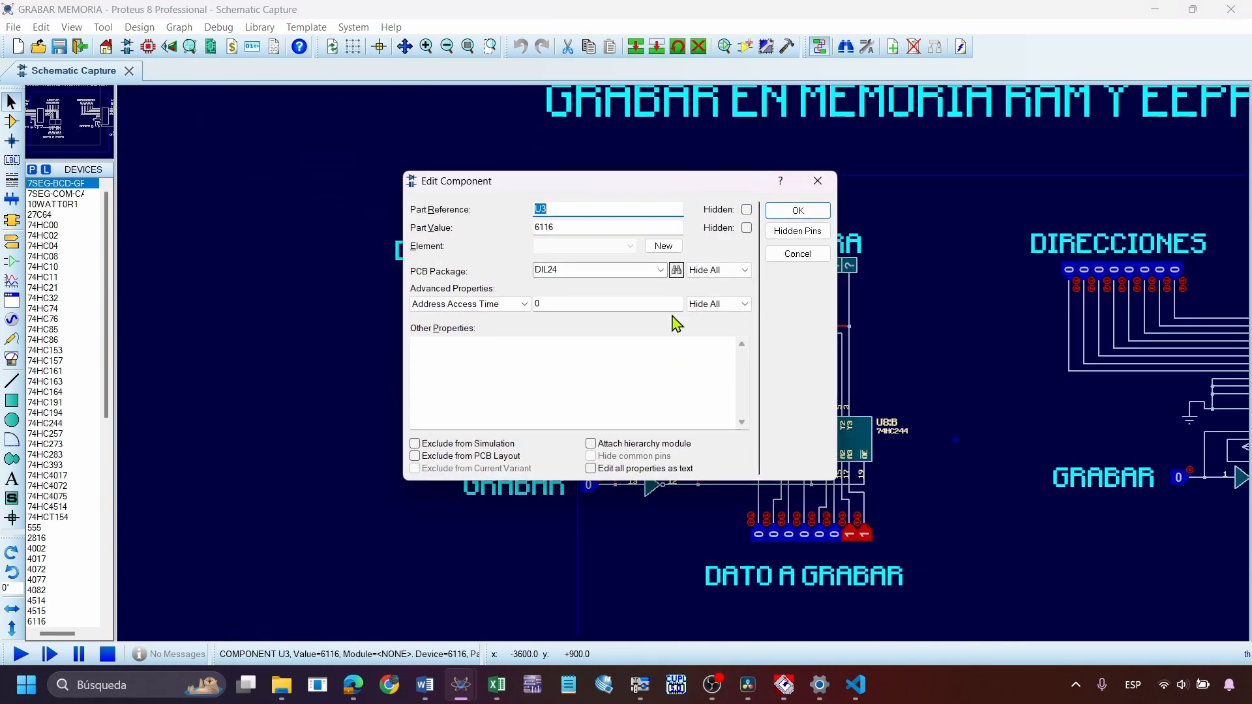
left_click(796, 210)
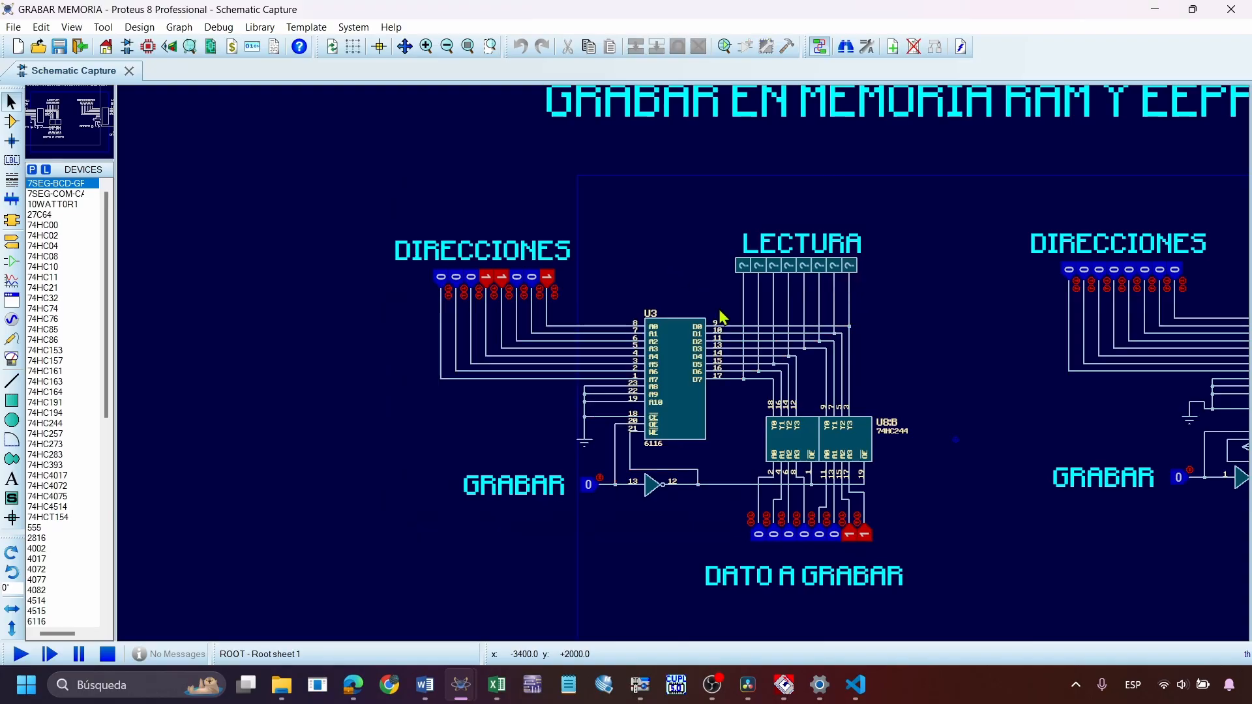
scroll(711, 326, "up", 2)
double_click(623, 395)
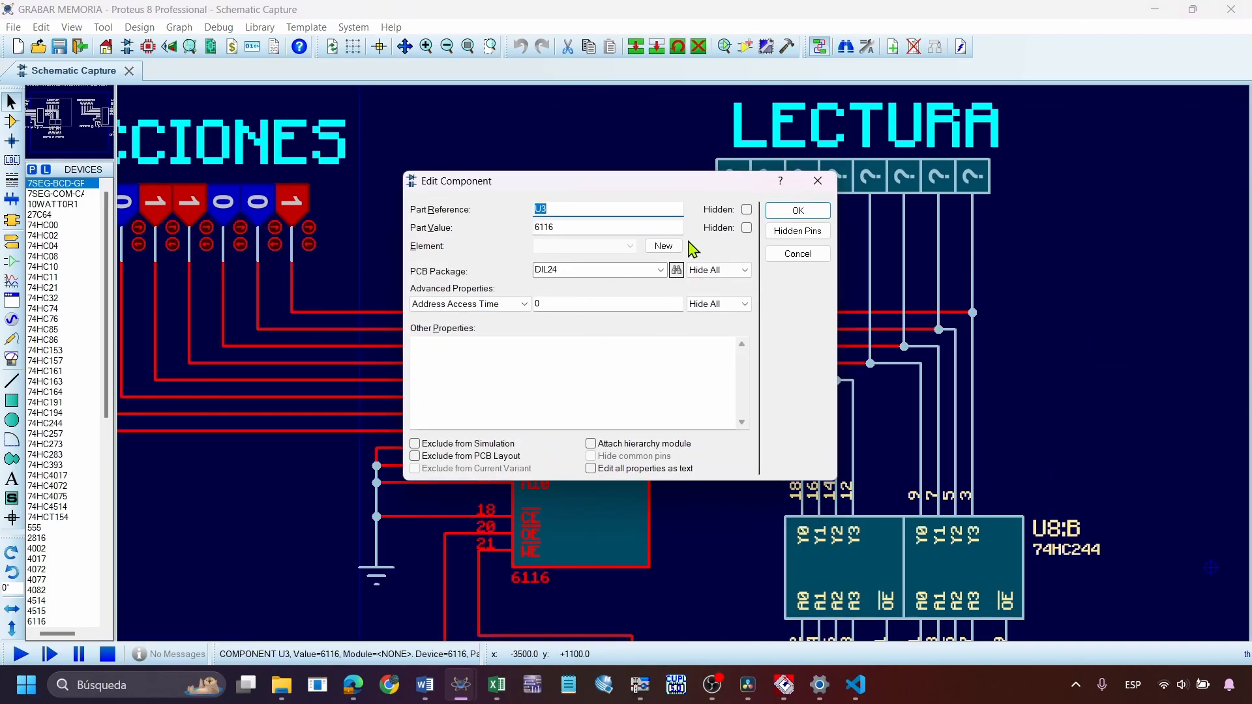
left_click(815, 183)
scroll(691, 361, "down", 2)
left_click(1231, 9)
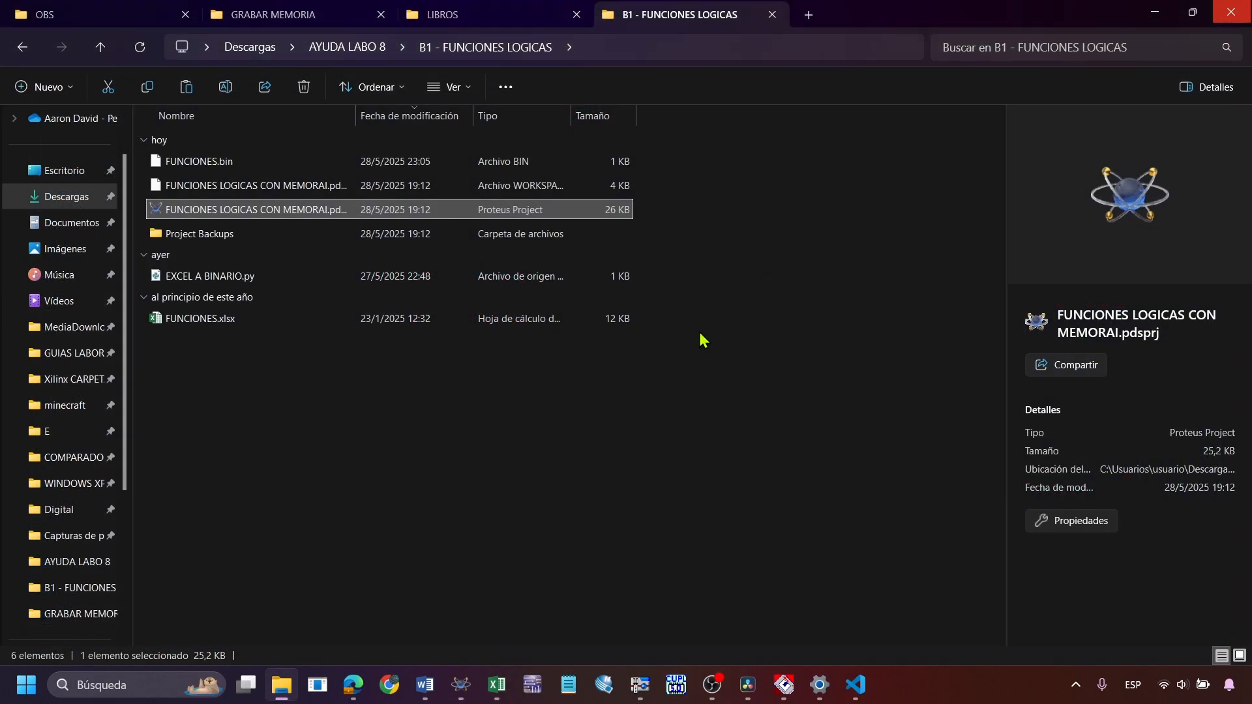
In the FUNCIONES LOGICAS CON MEMORAI project in Proteus, load FUNCIONES.bin as the image file of the 27C64 memory U1
left_click(461, 685)
scroll(466, 391, "up", 1)
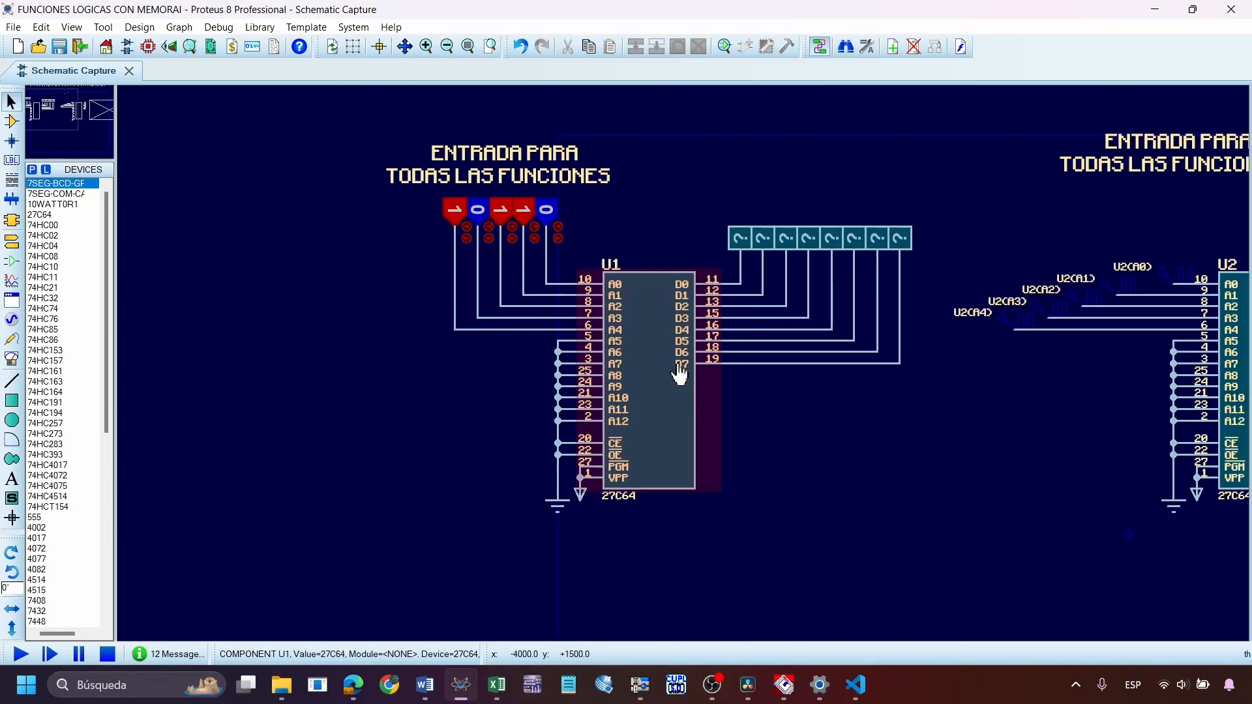
double_click(679, 375)
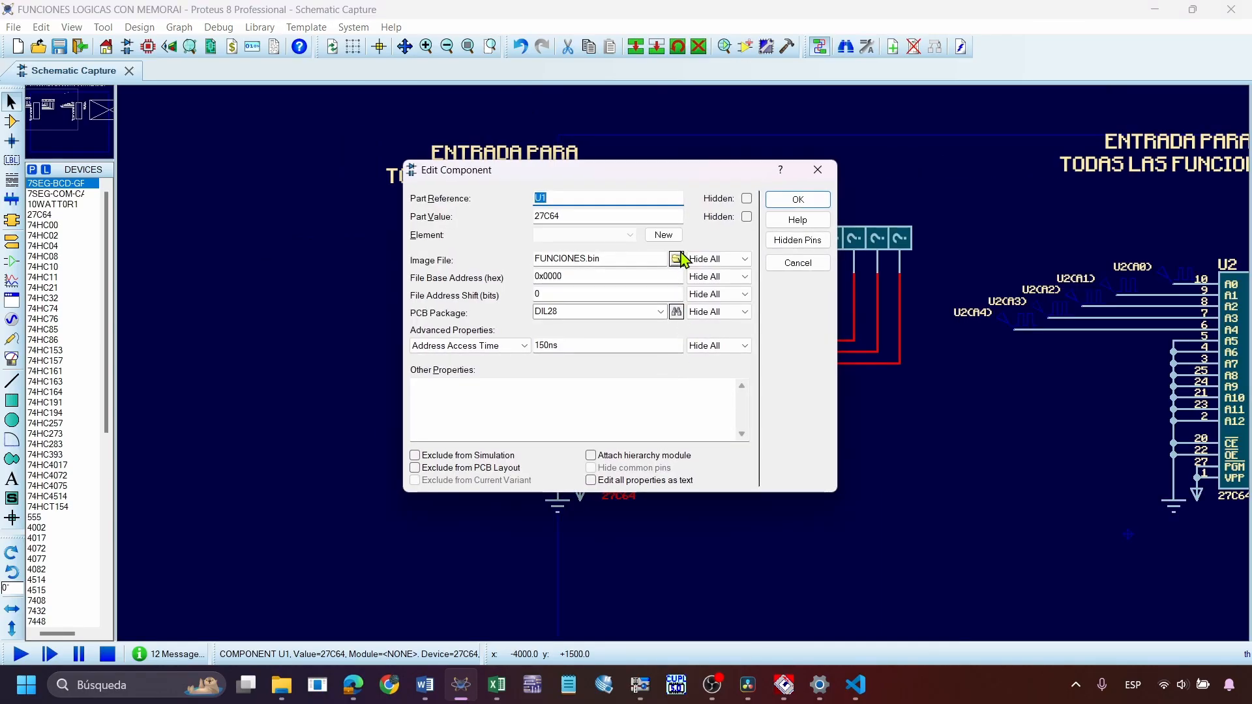
left_click(676, 260)
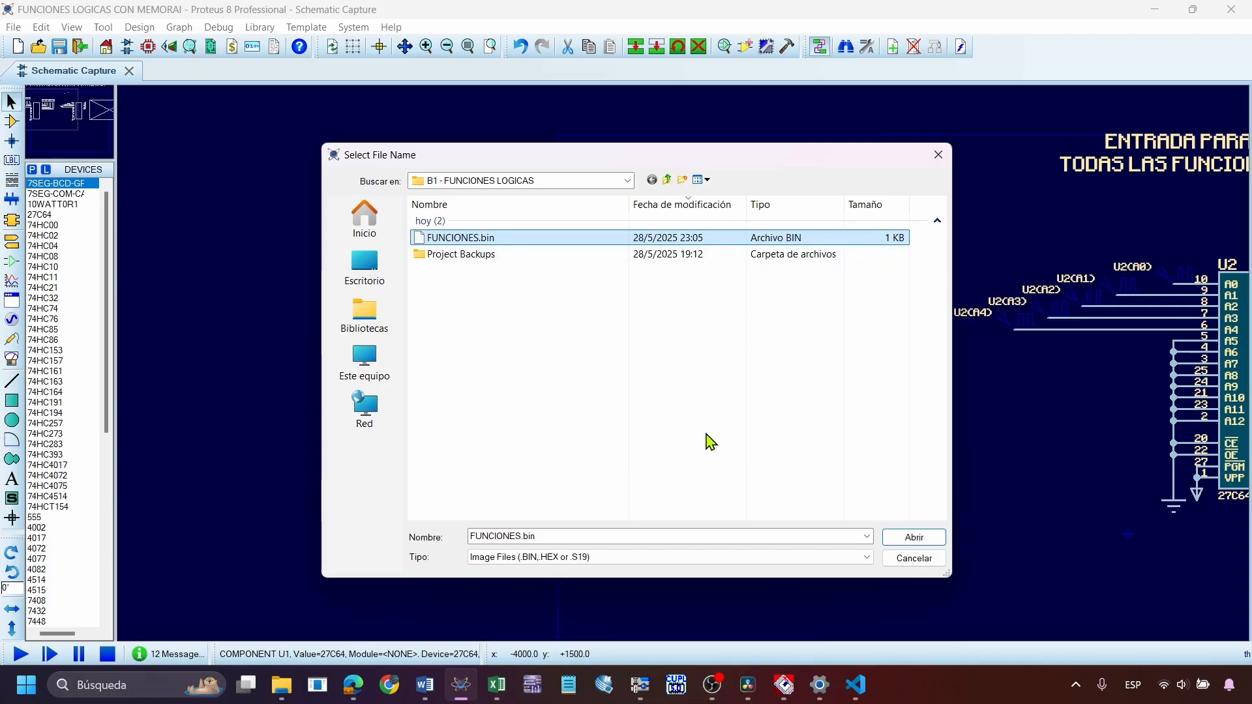
double_click(467, 242)
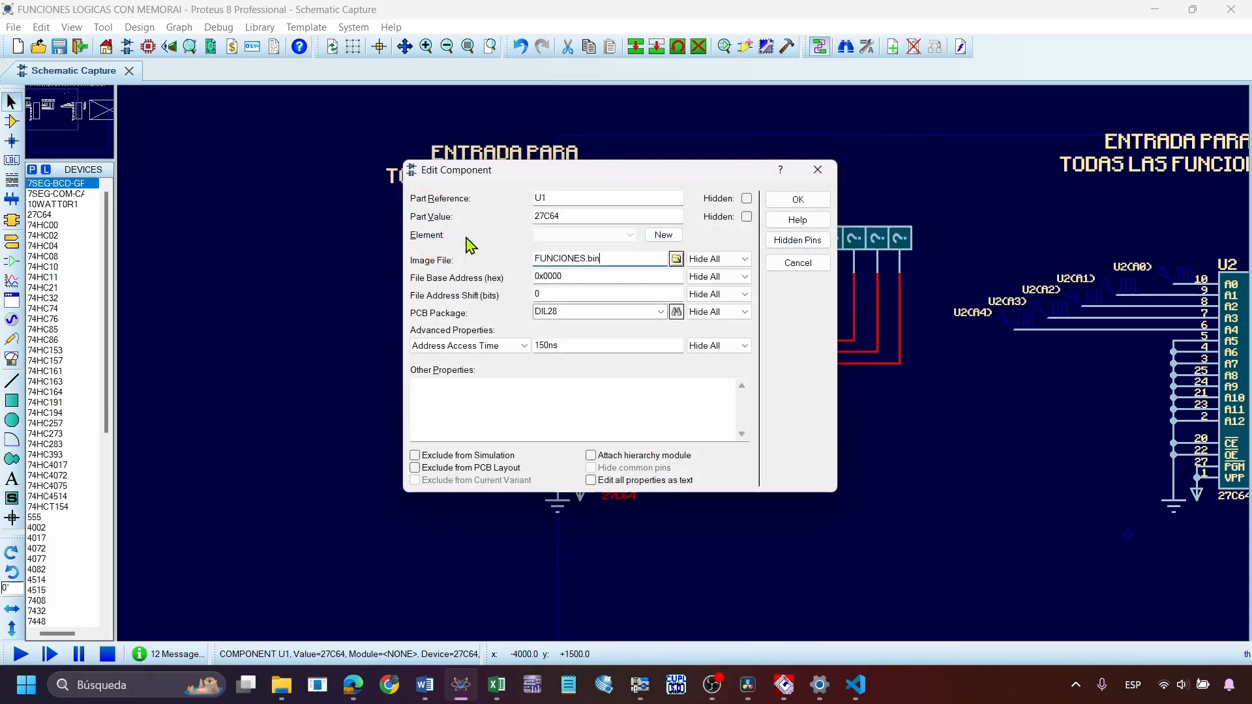
left_click(801, 198)
Check the image file assigned to the second 27C64 memory, U2, and look over the digital analysis graph
scroll(754, 402, "down", 2)
scroll(917, 375, "up", 2)
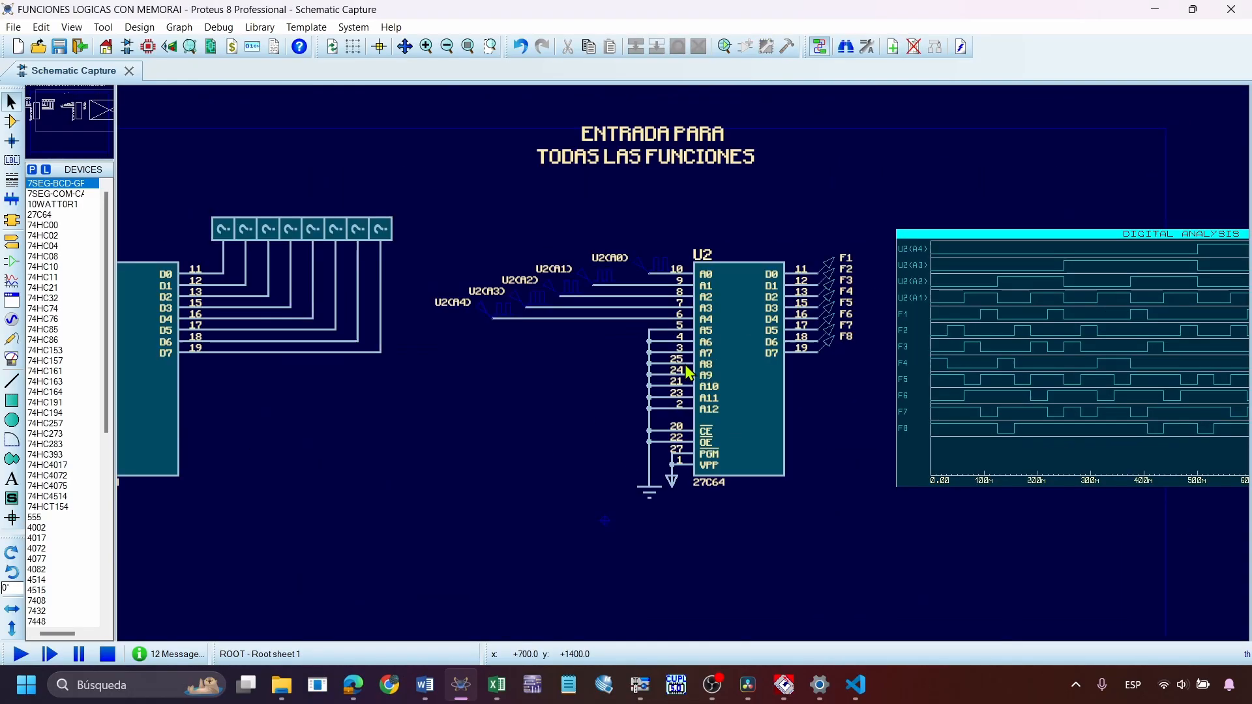
double_click(696, 285)
left_click(779, 203)
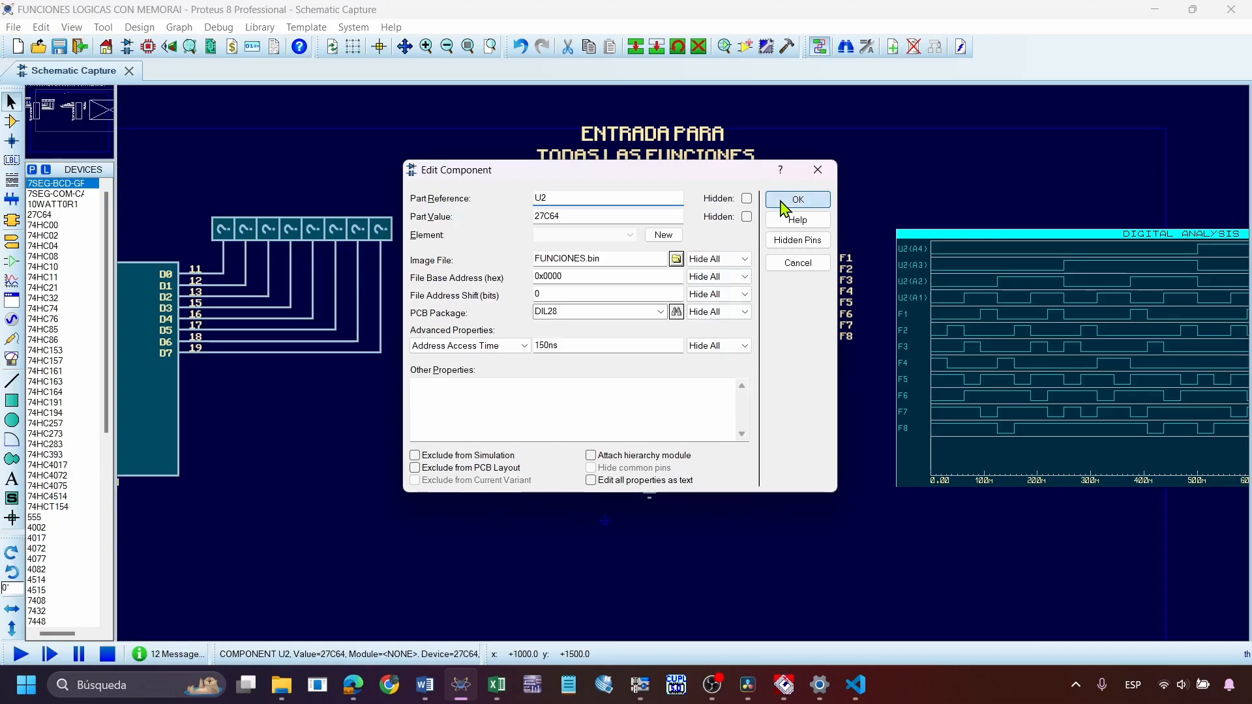
scroll(776, 373, "down", 1)
left_click(888, 351)
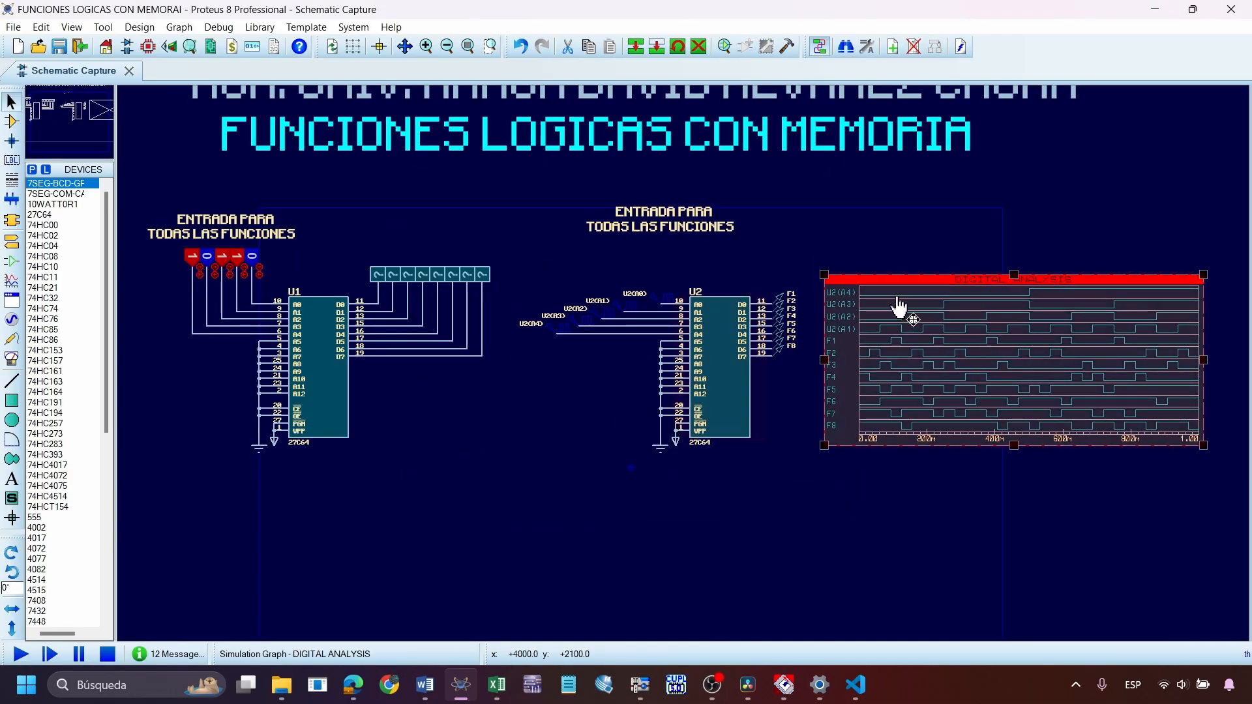
left_click(819, 237)
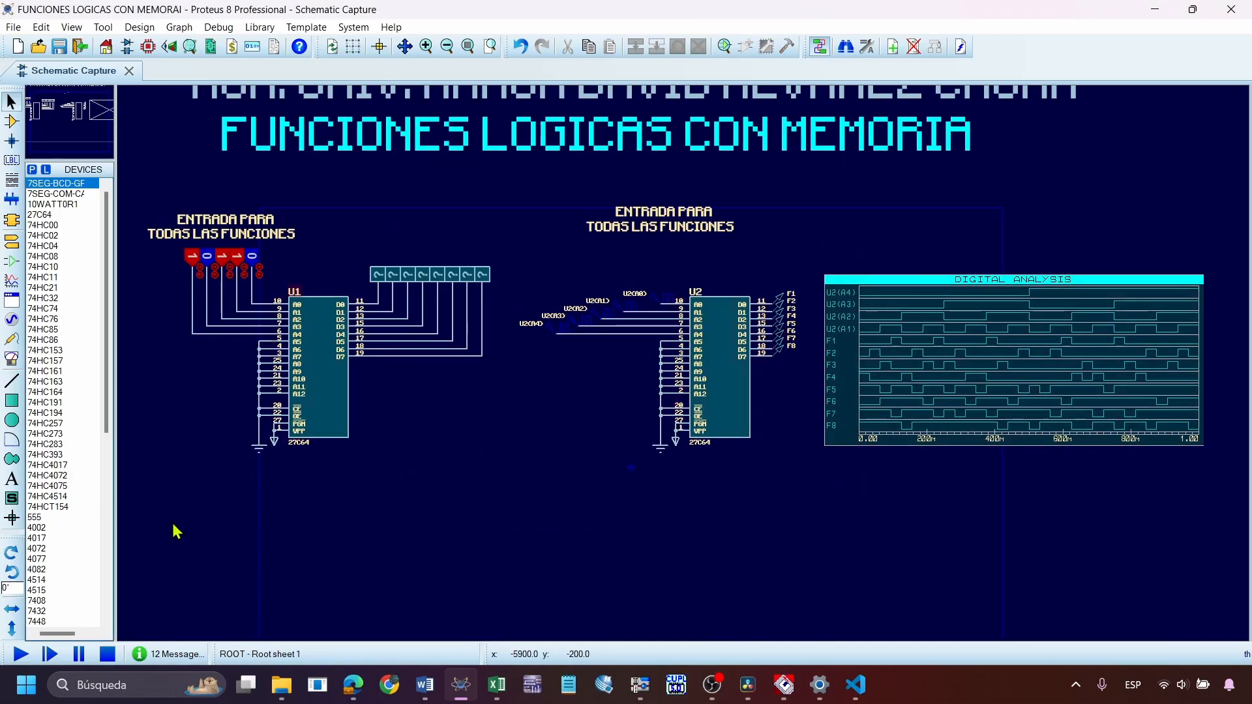
Run the simulation and inspect the digital analysis graph and the logic outputs of U1
left_click(20, 654)
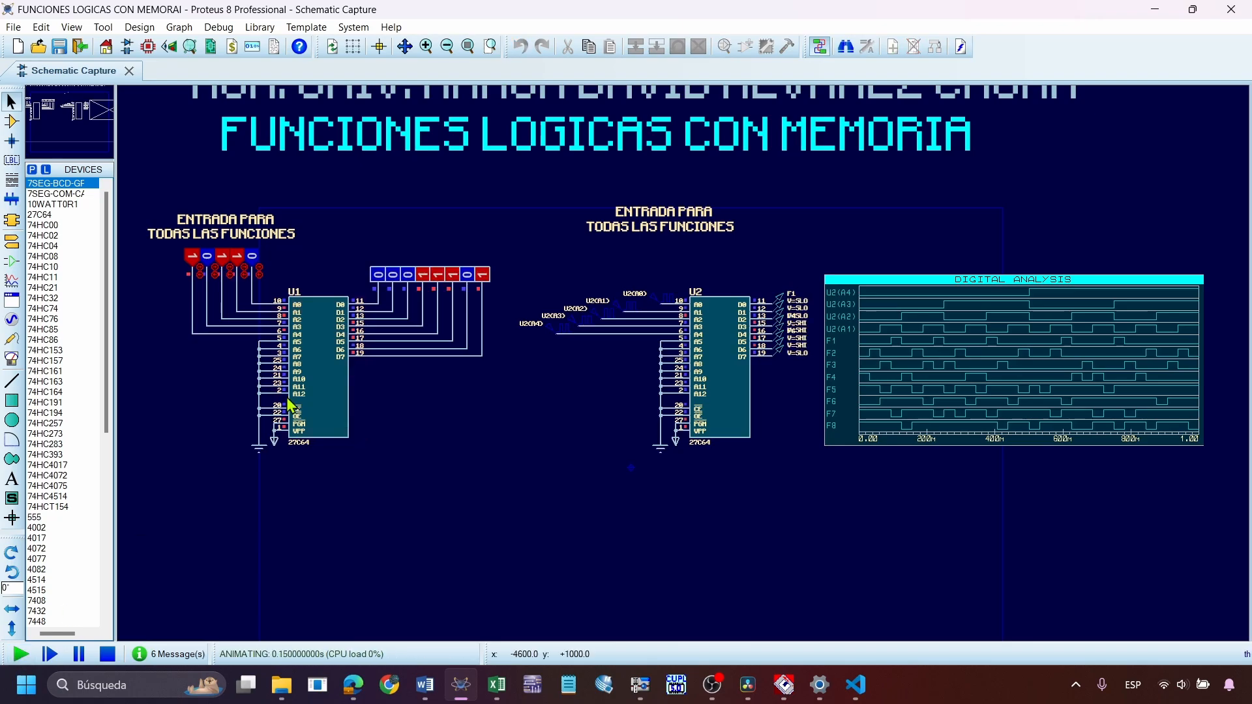
scroll(1020, 363, "up", 2)
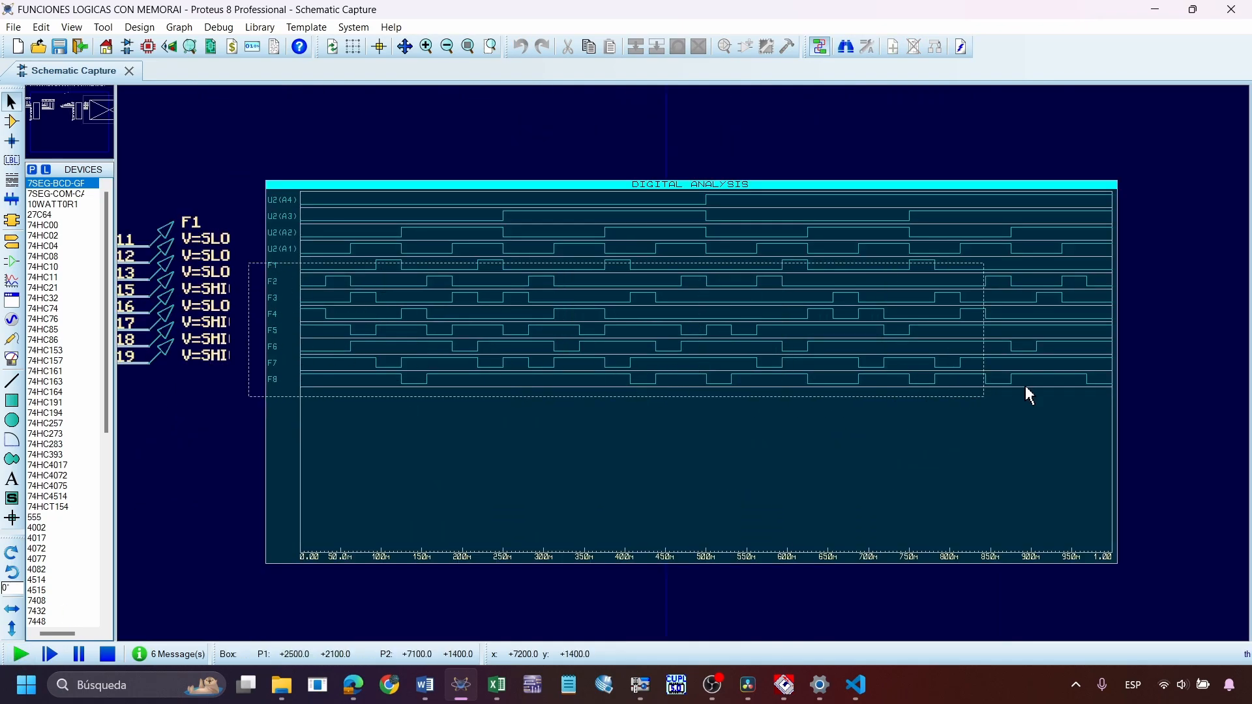
scroll(293, 274, "down", 2)
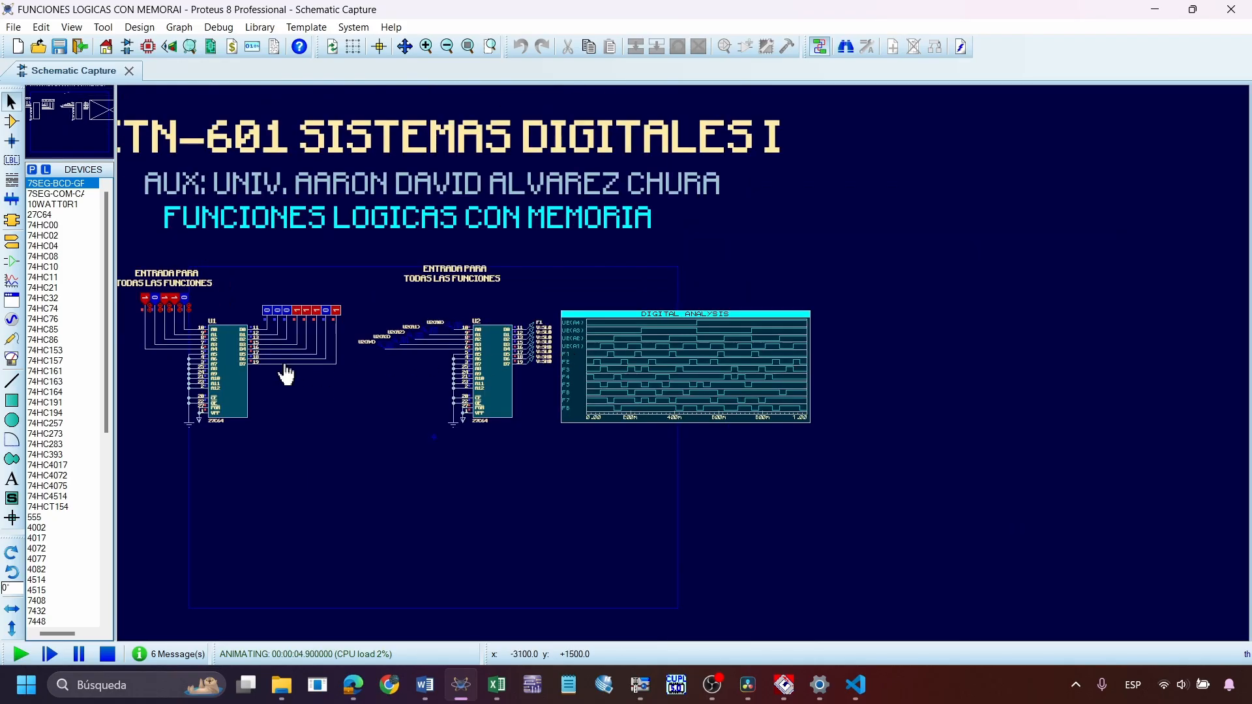
scroll(282, 356, "up", 2)
scroll(688, 391, "up", 1)
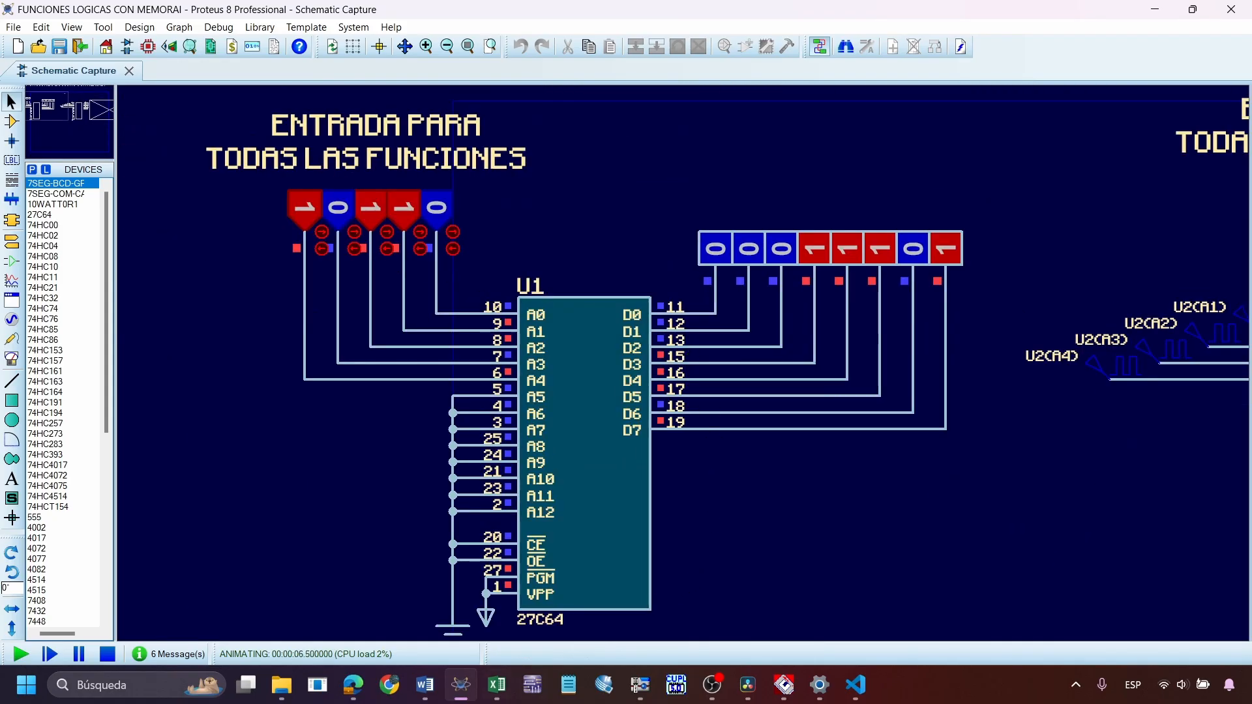
Arrange the MEMORIA.xlsx workbook in Excel side by side with the running Proteus schematic, with U1 in view
left_click(497, 686)
key("super+Left")
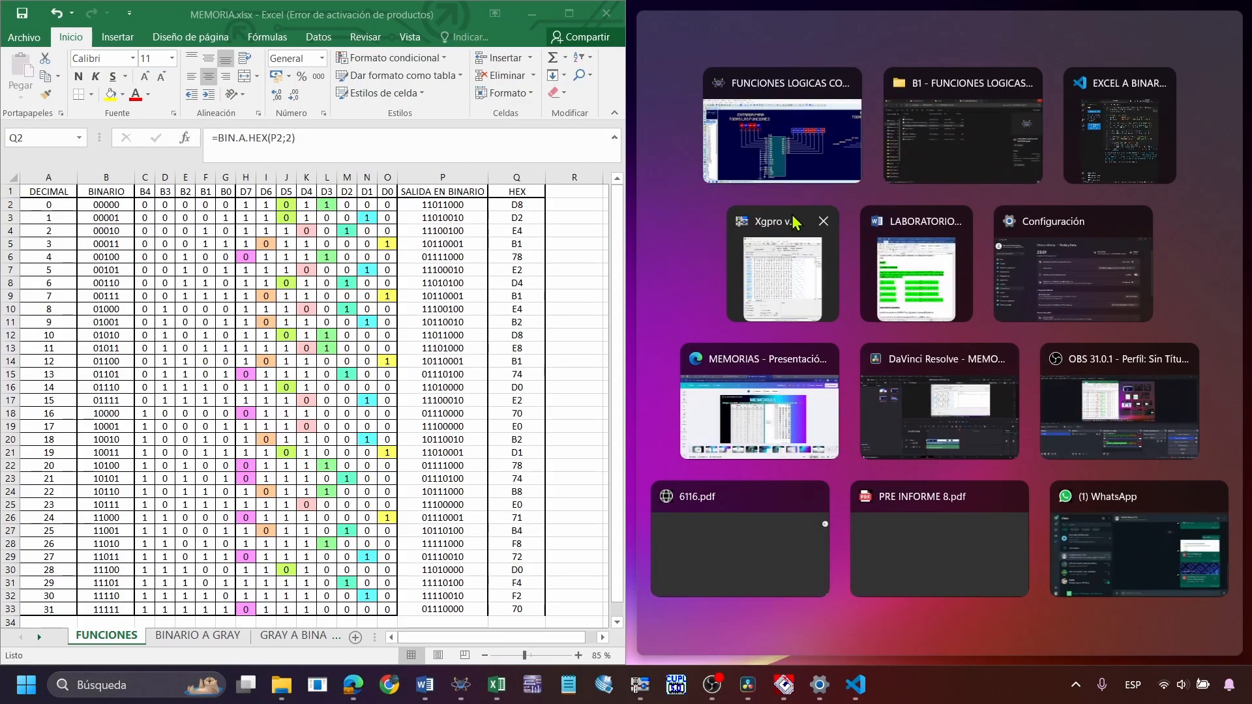
left_click(782, 130)
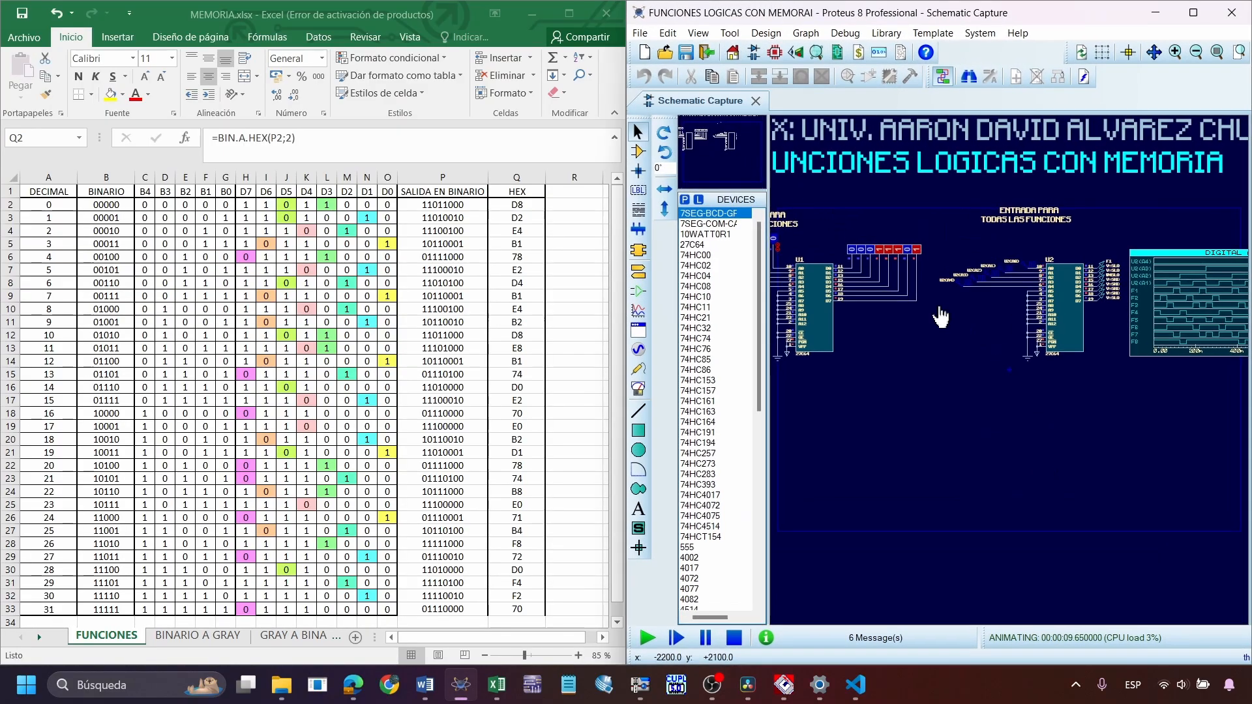
scroll(1013, 405, "up", 1)
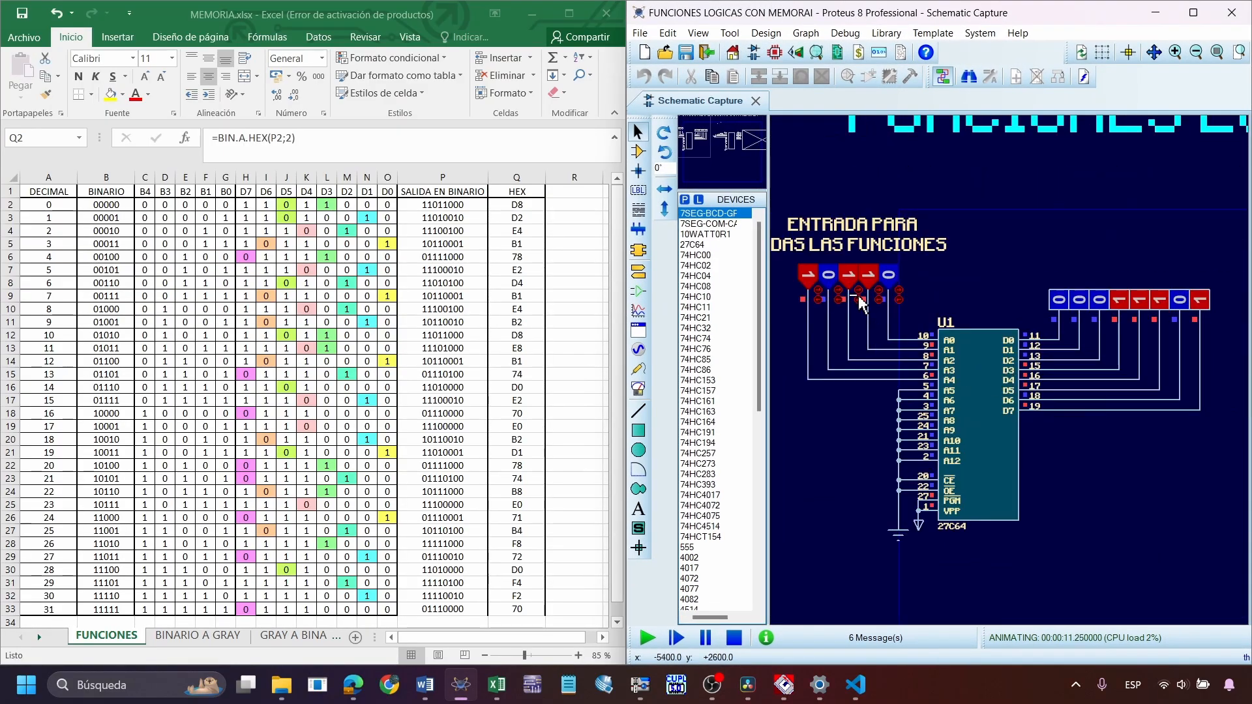
Set all five address inputs of U1 to 0 by switching the three high inputs to low
left_click(808, 279)
left_click(848, 279)
left_click(866, 280)
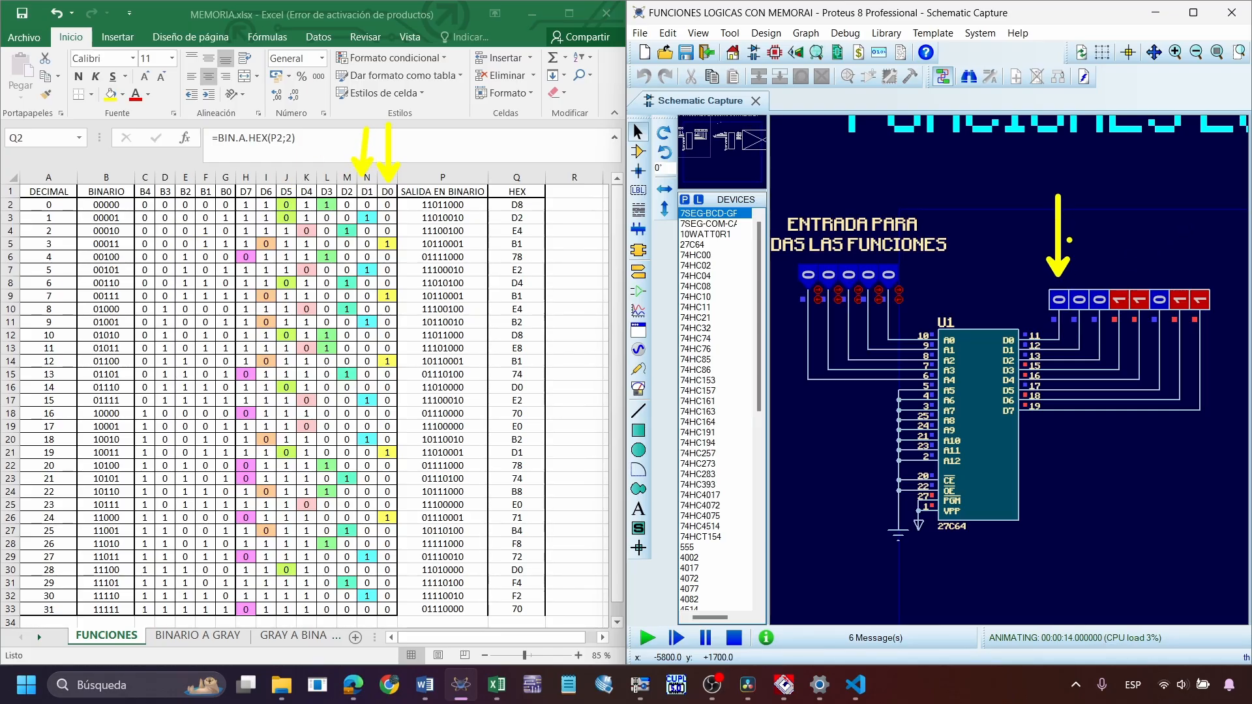
Match U1's outputs to the Excel output columns for decimal 0 with drawn arrows, and clear the annotations
left_click_drag(1077, 266, 1079, 182)
left_click_drag(353, 120, 347, 169)
left_click_drag(1106, 276, 1126, 186)
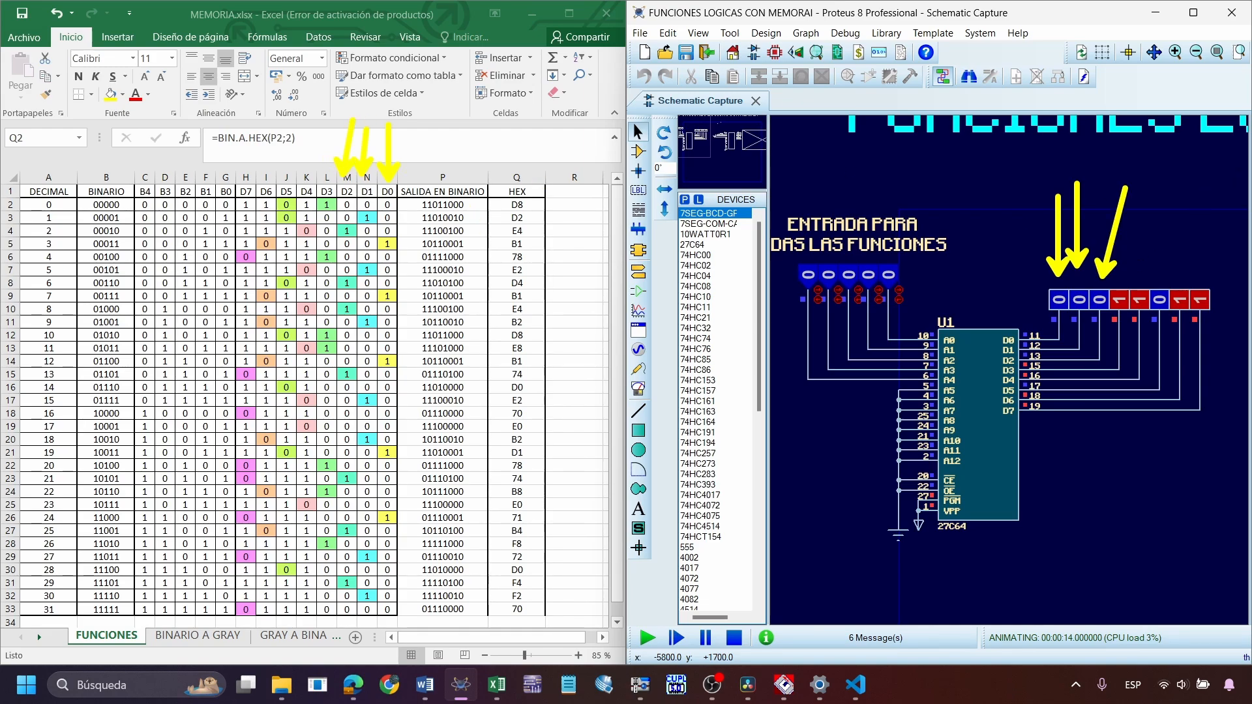
left_click_drag(326, 171, 329, 94)
left_click_drag(1132, 279, 1155, 209)
left_click_drag(1146, 277, 1187, 200)
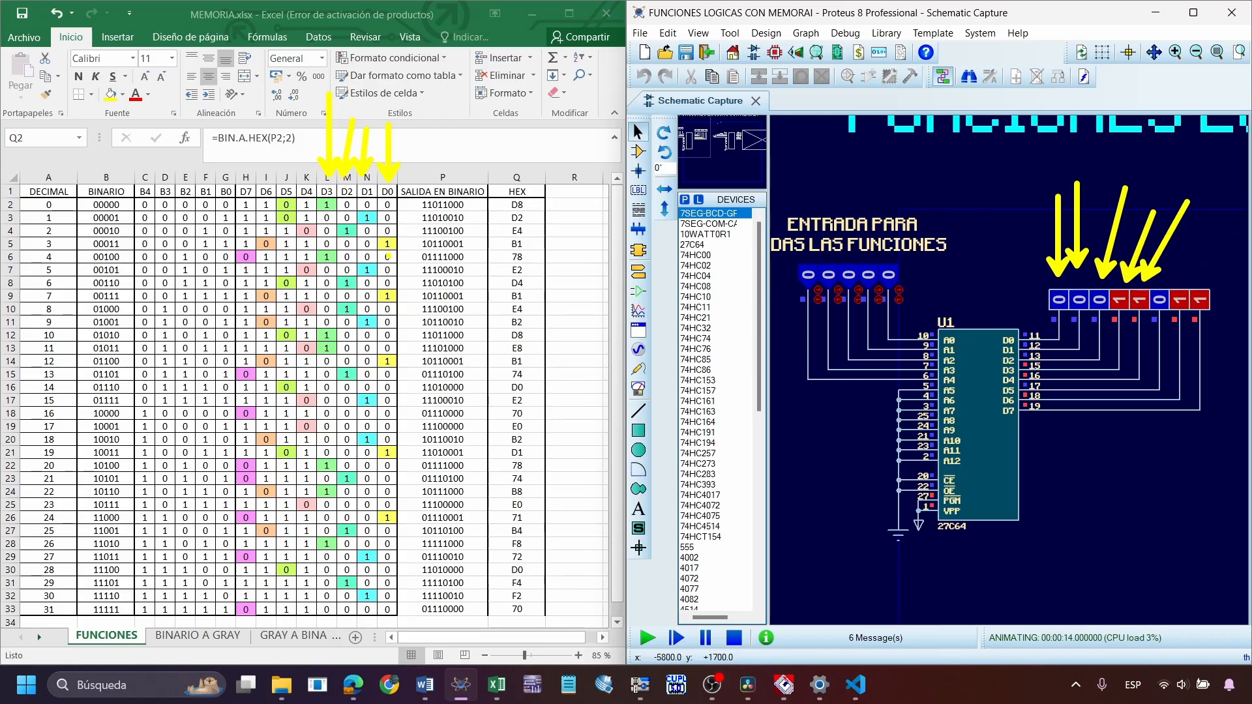
left_click_drag(286, 175, 242, 116)
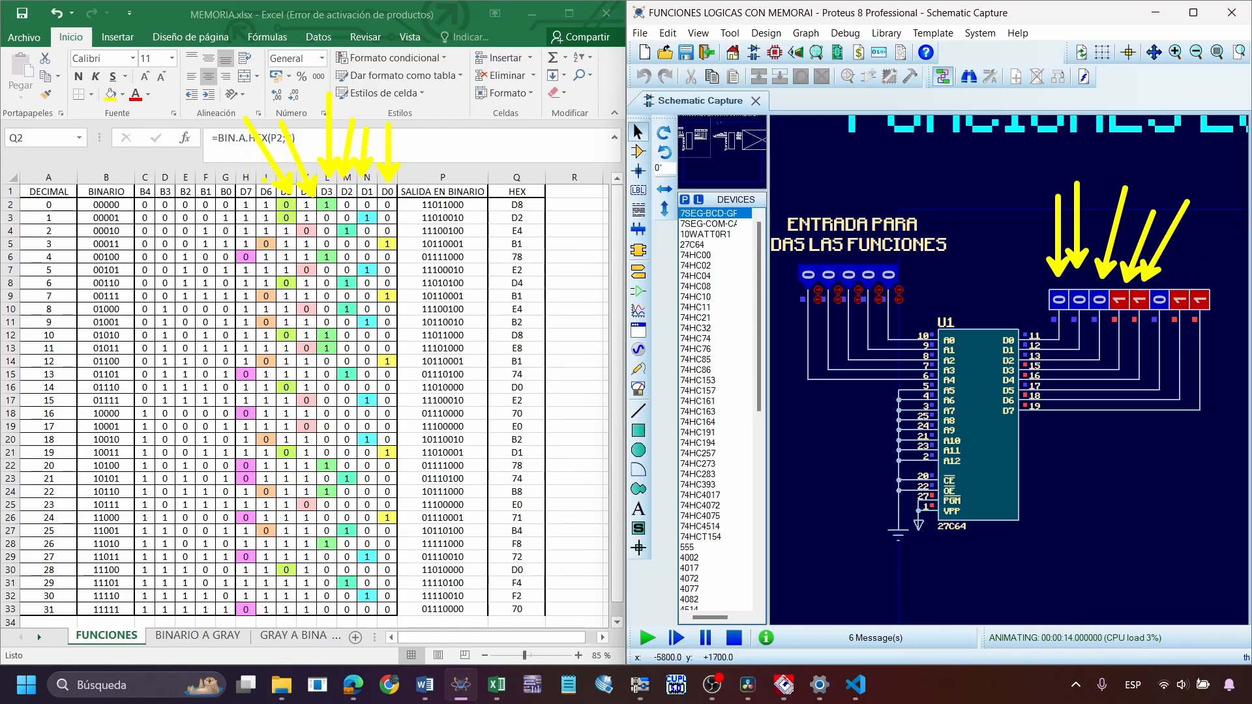
left_click_drag(245, 175, 203, 121)
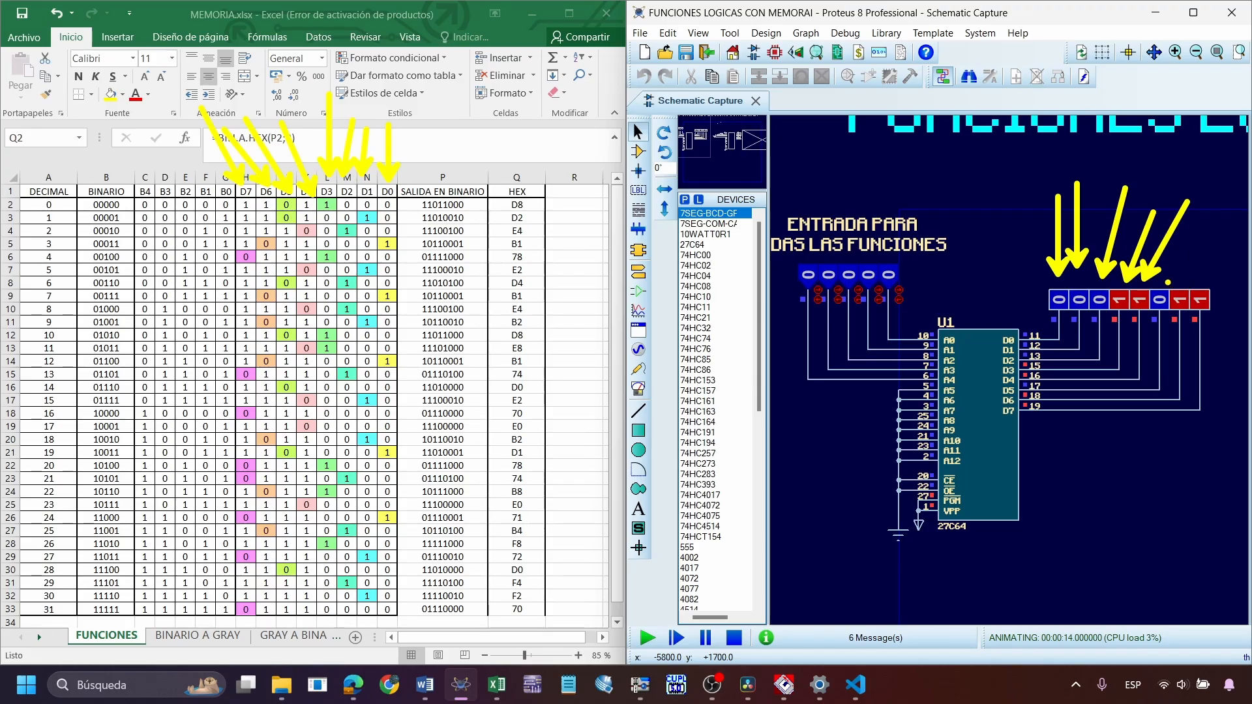
mouse_move(1169, 277)
left_mouse_down()
mouse_move(1224, 214)
mouse_move(1224, 227)
left_mouse_up()
left_click_drag(1215, 282, 1251, 239)
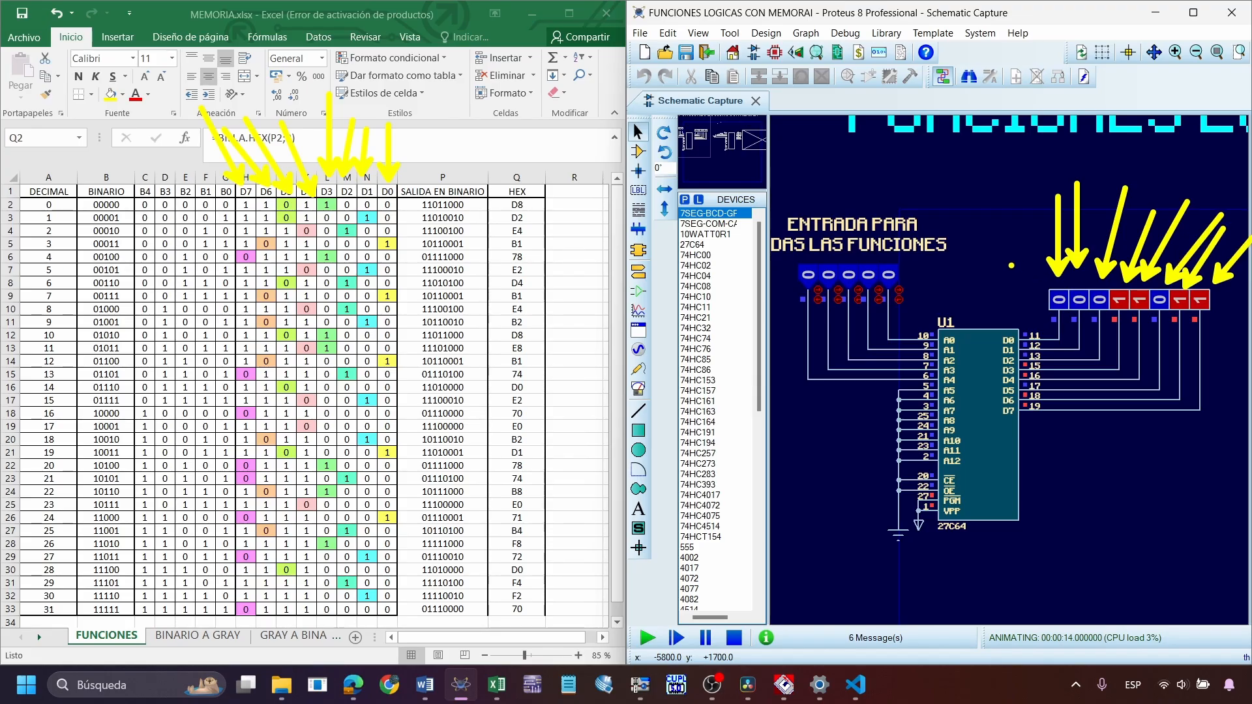
key("Escape")
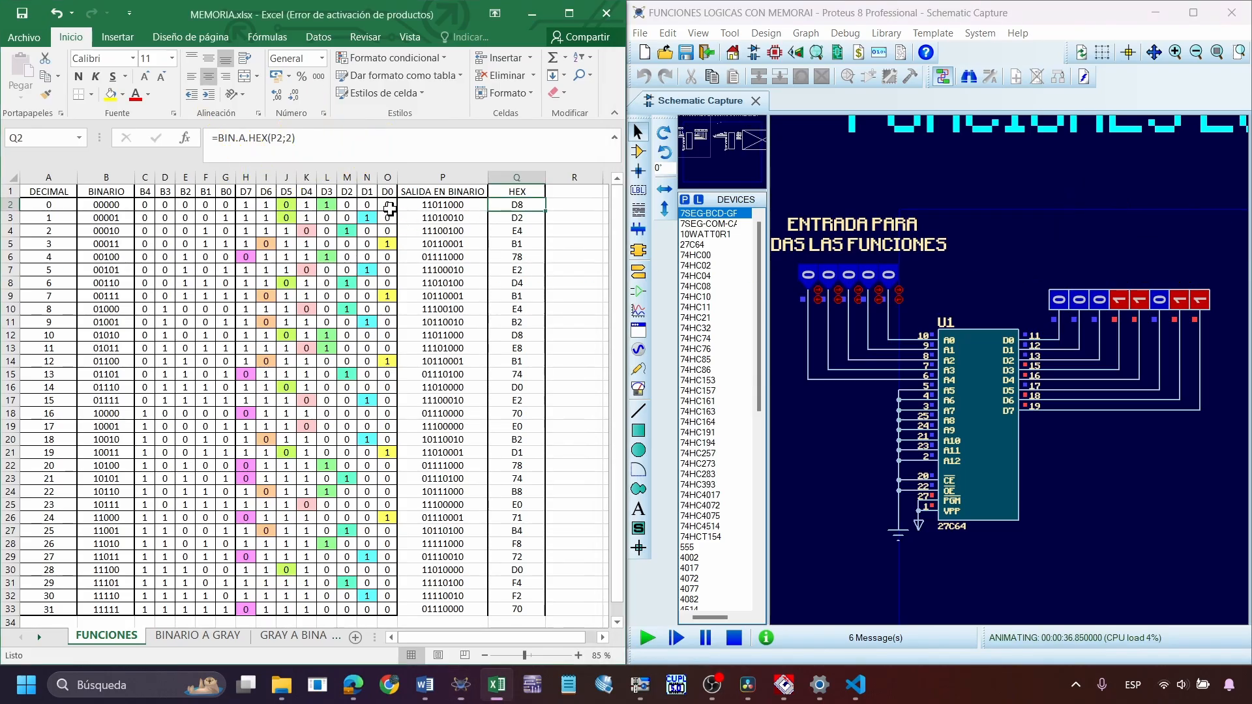
Switch U1's address inputs through 00001, 00011, 00101 and 00110 to compare its outputs with the Excel table
left_click_drag(387, 204, 456, 335)
left_click(1059, 303)
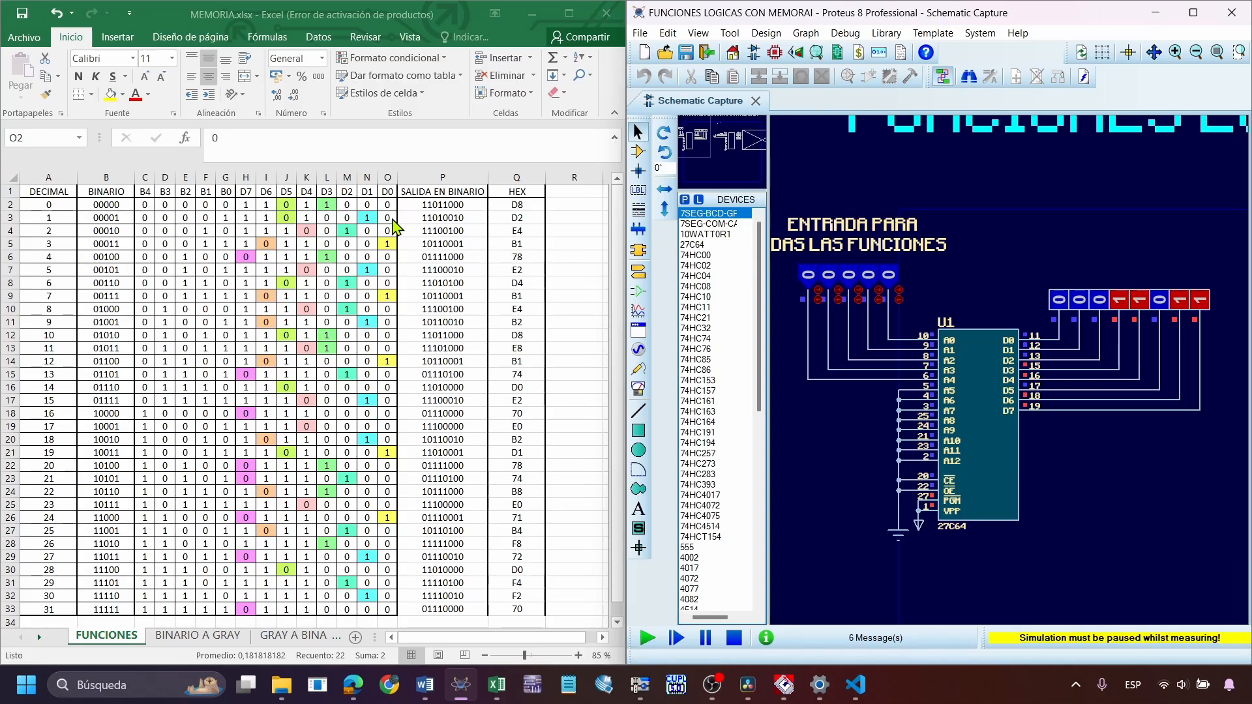
left_click(888, 277)
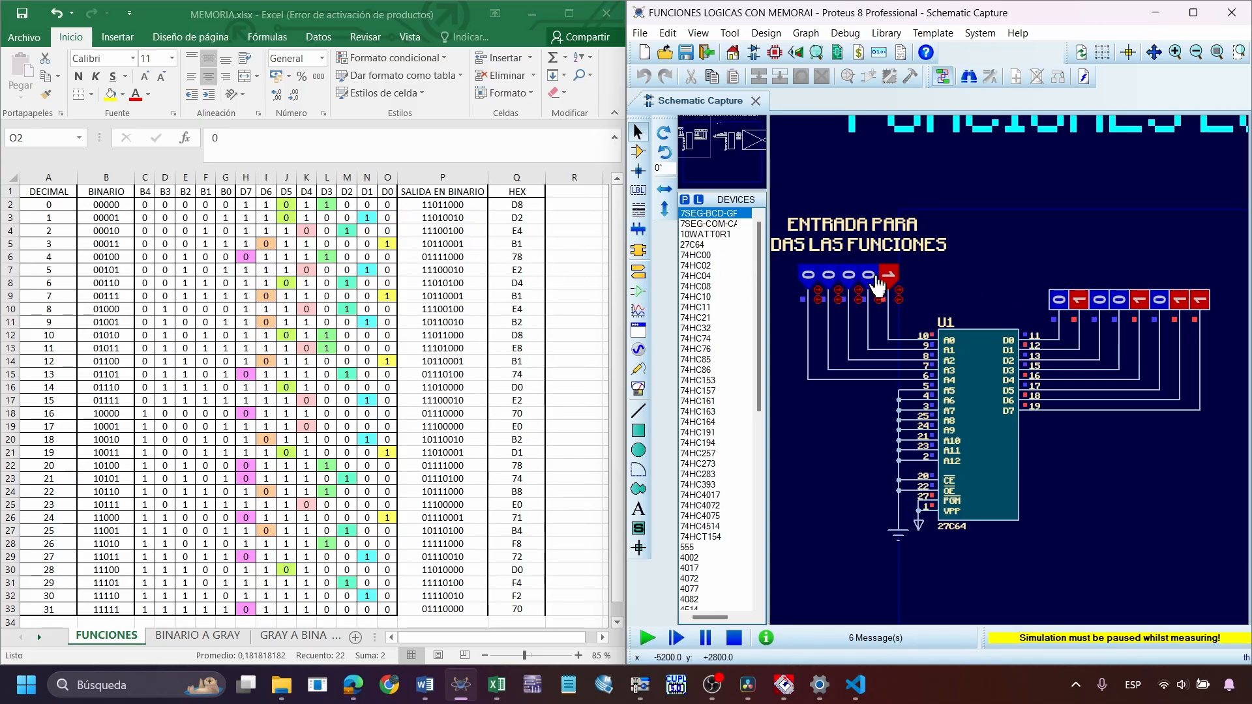
left_click(869, 280)
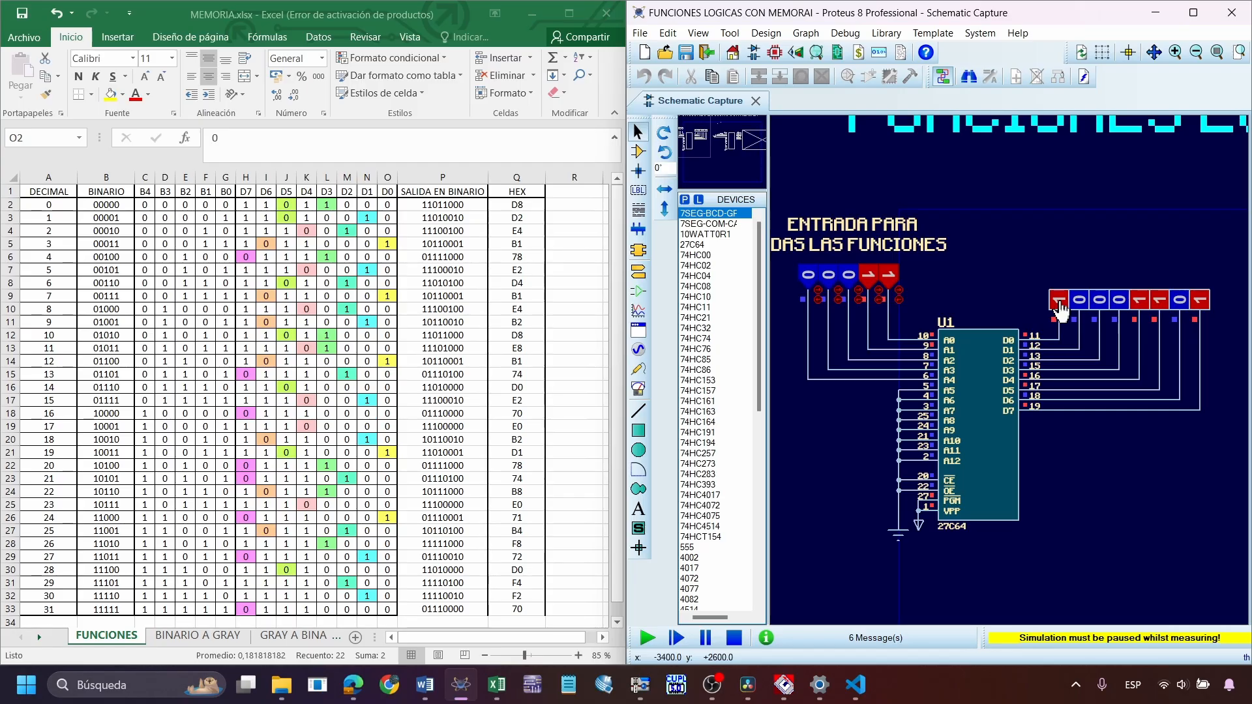
left_click(849, 279)
left_click(872, 280)
left_click(869, 277)
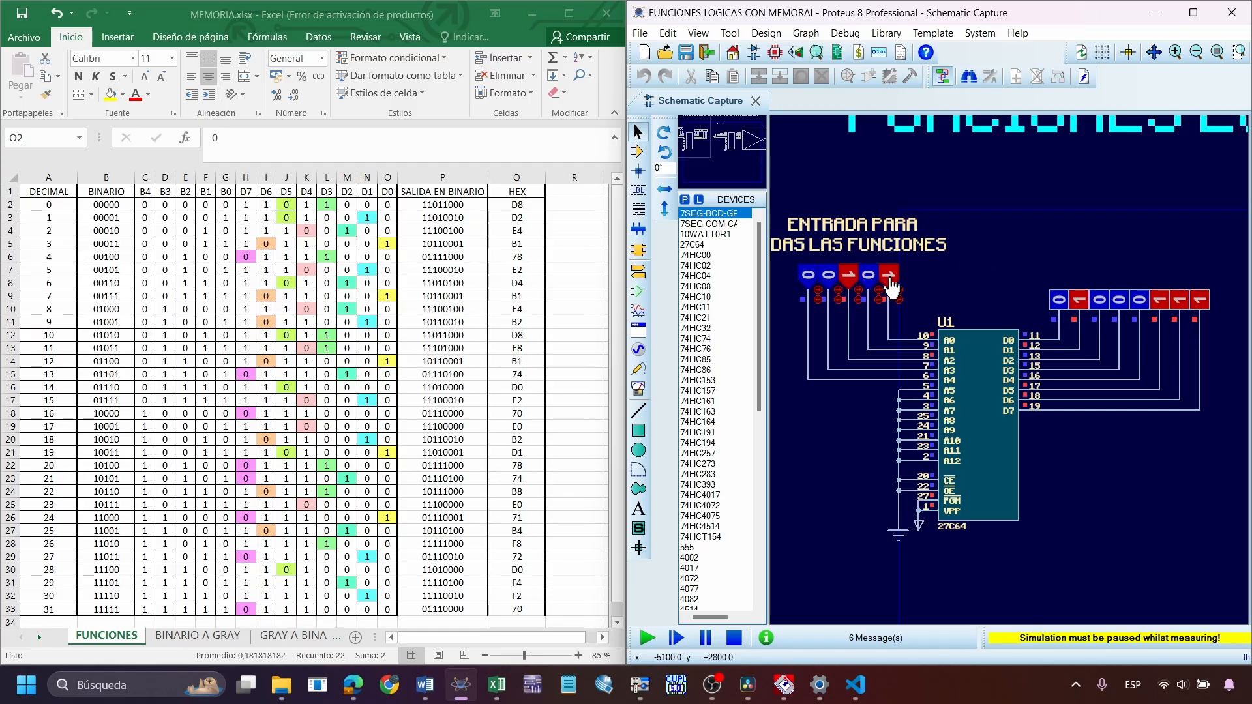
left_click(888, 277)
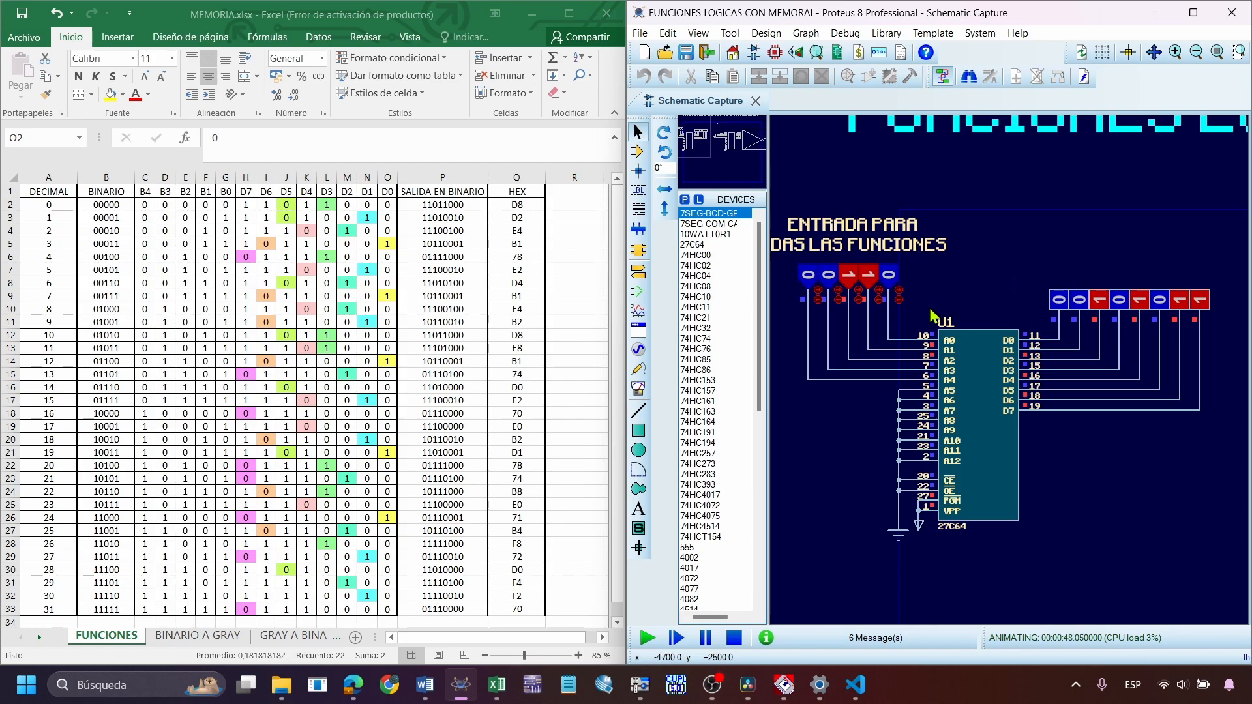
Pause the simulation and open the memory contents of U1
left_click_drag(1030, 250, 1244, 434)
left_click(1096, 522)
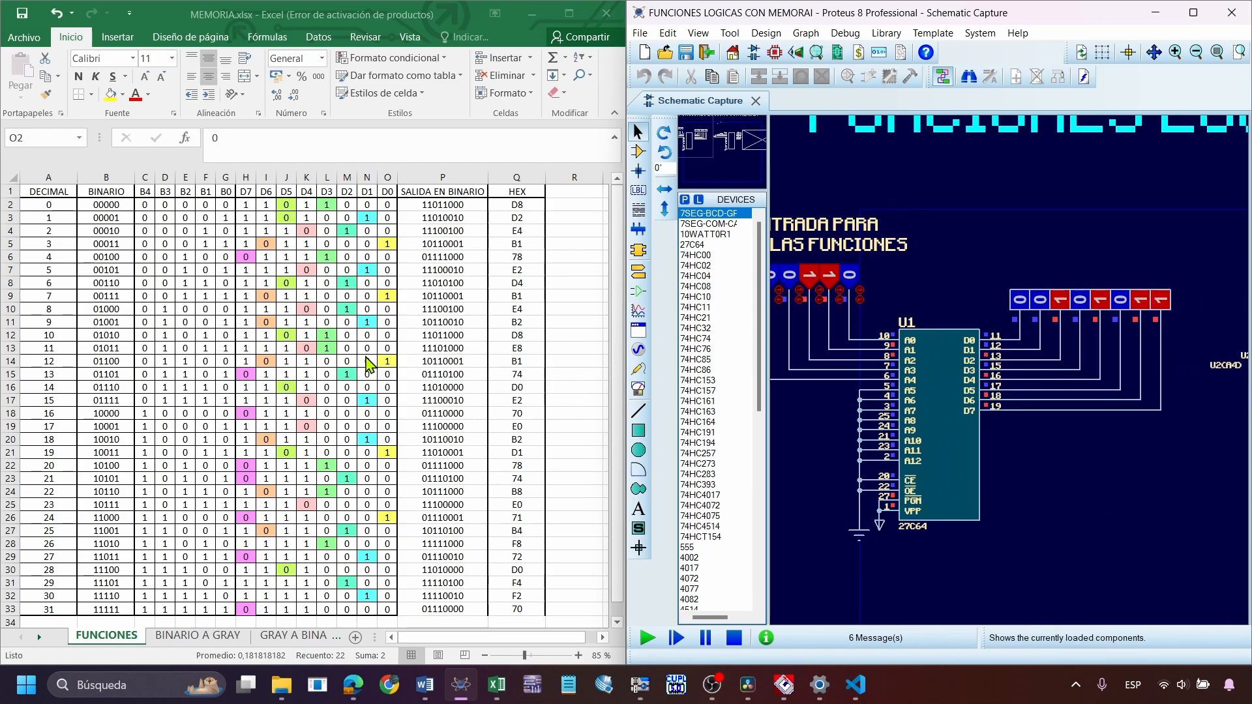
scroll(994, 450, "down", 1)
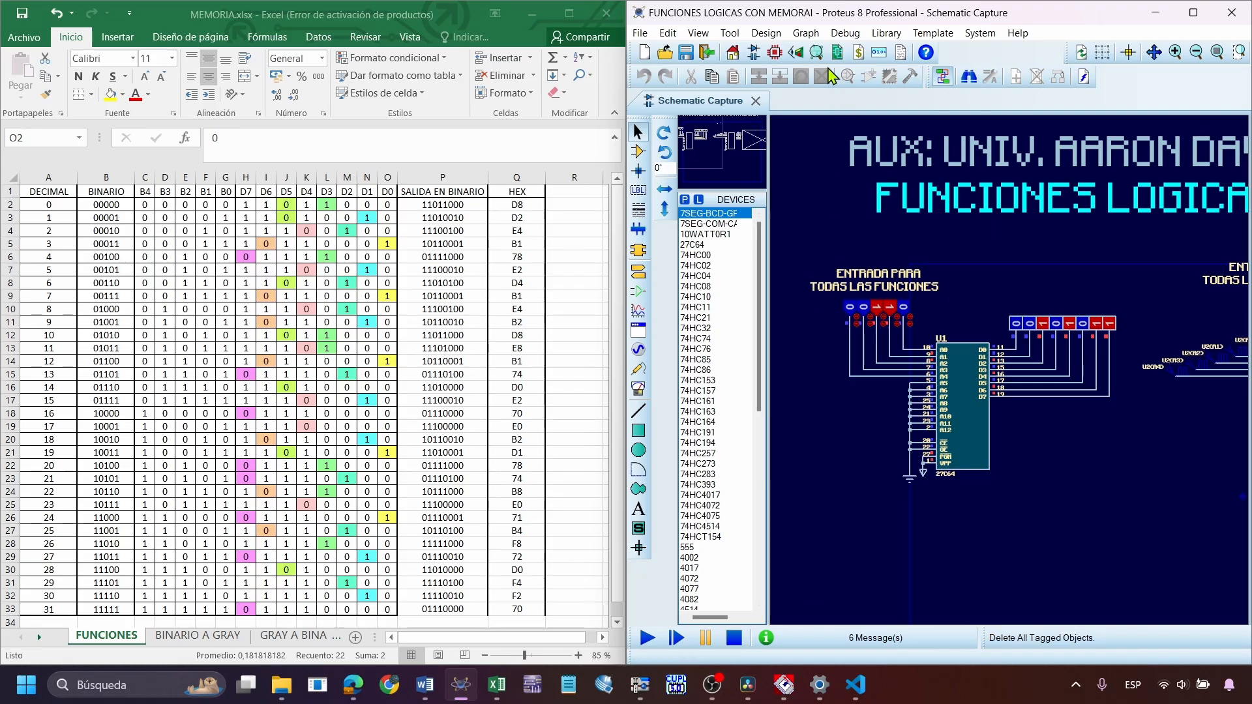
left_click(845, 33)
left_click(1017, 463)
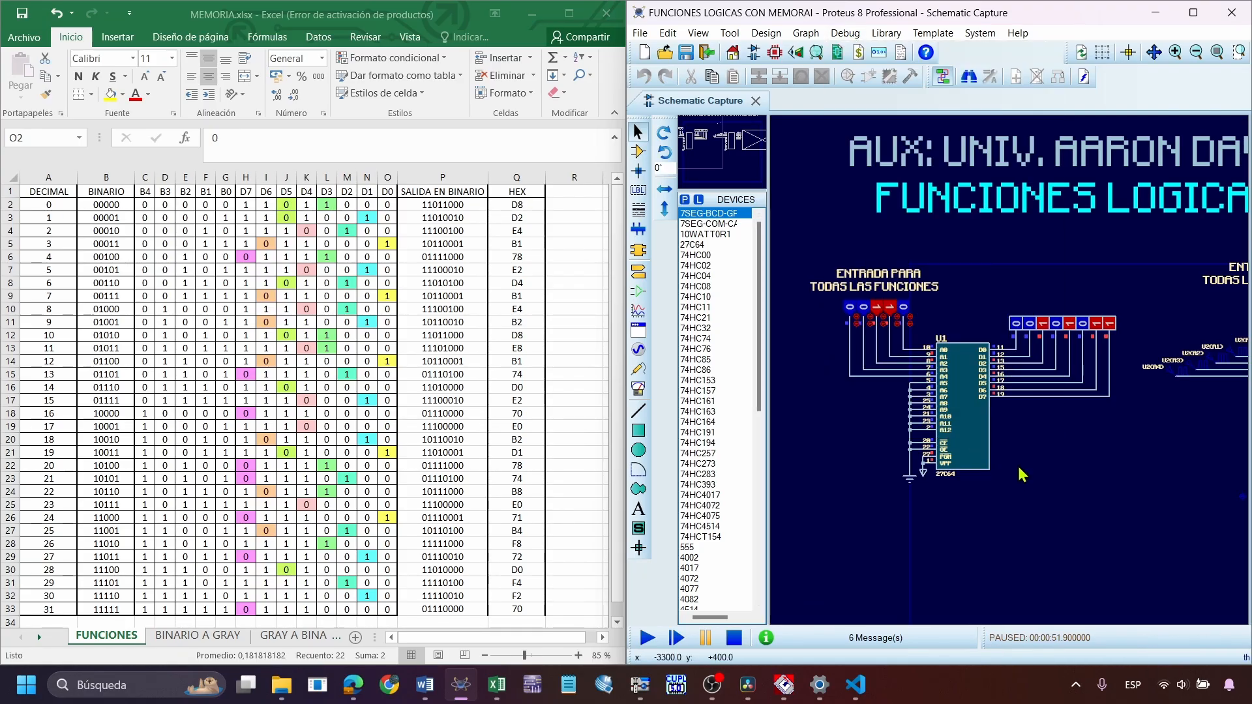
left_click(845, 33)
left_click(944, 411)
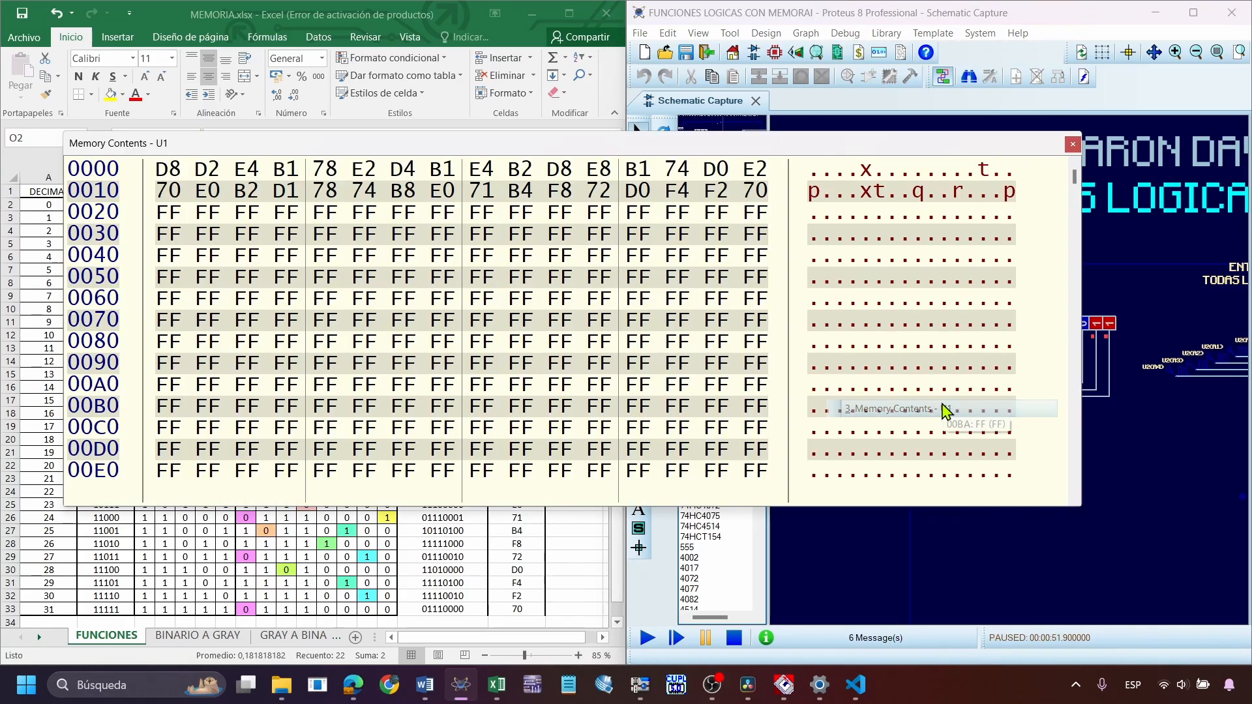
Narrow U1's memory contents window to one byte per row and place it beside the Excel HEX column
left_click_drag(713, 145, 802, 187)
left_click_drag(1123, 284, 339, 321)
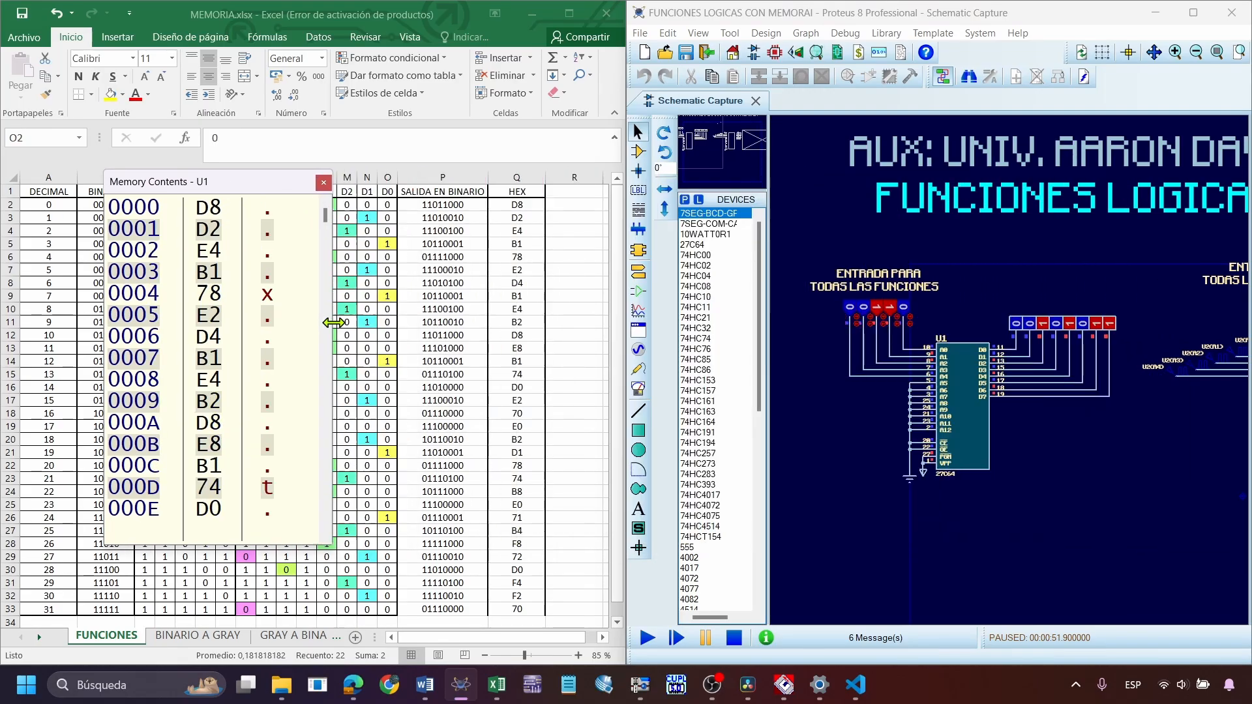
left_click_drag(195, 182, 705, 179)
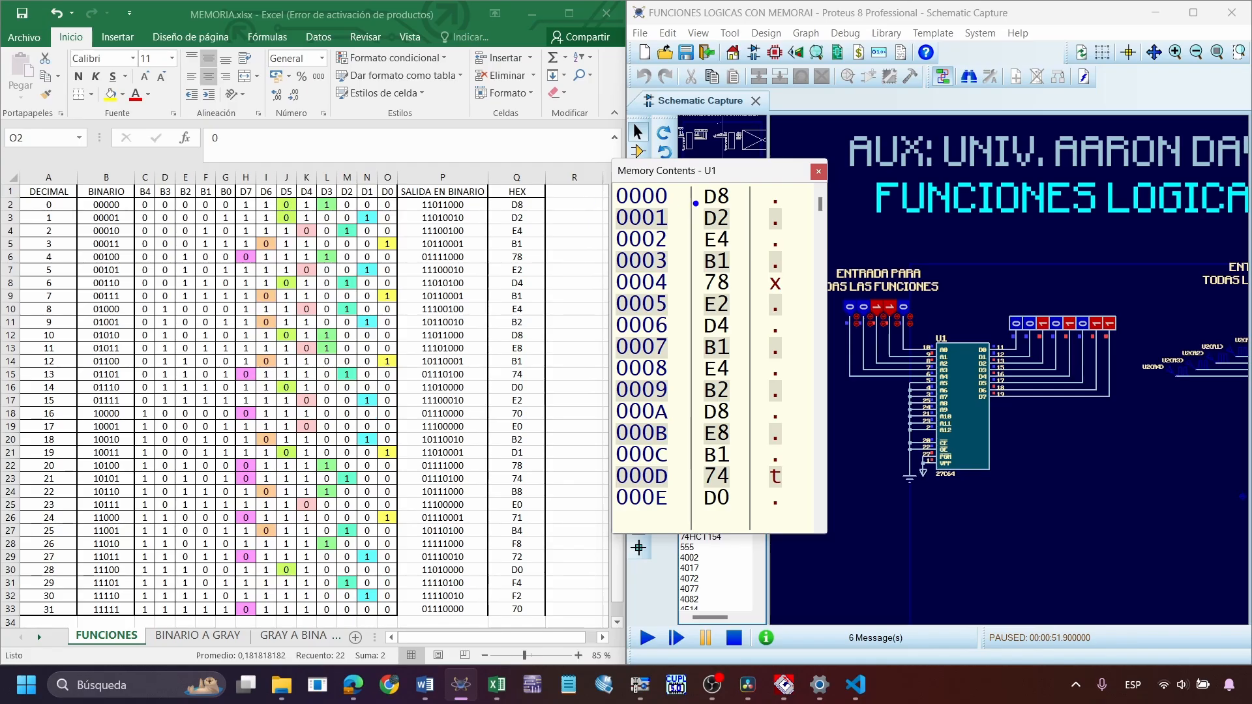
Compare U1's stored bytes with the Excel HEX column using drawn arrows, and clear the annotations
mouse_move(548, 208)
left_mouse_down()
mouse_move(696, 198)
mouse_move(542, 204)
left_mouse_up()
key("ctrl+z")
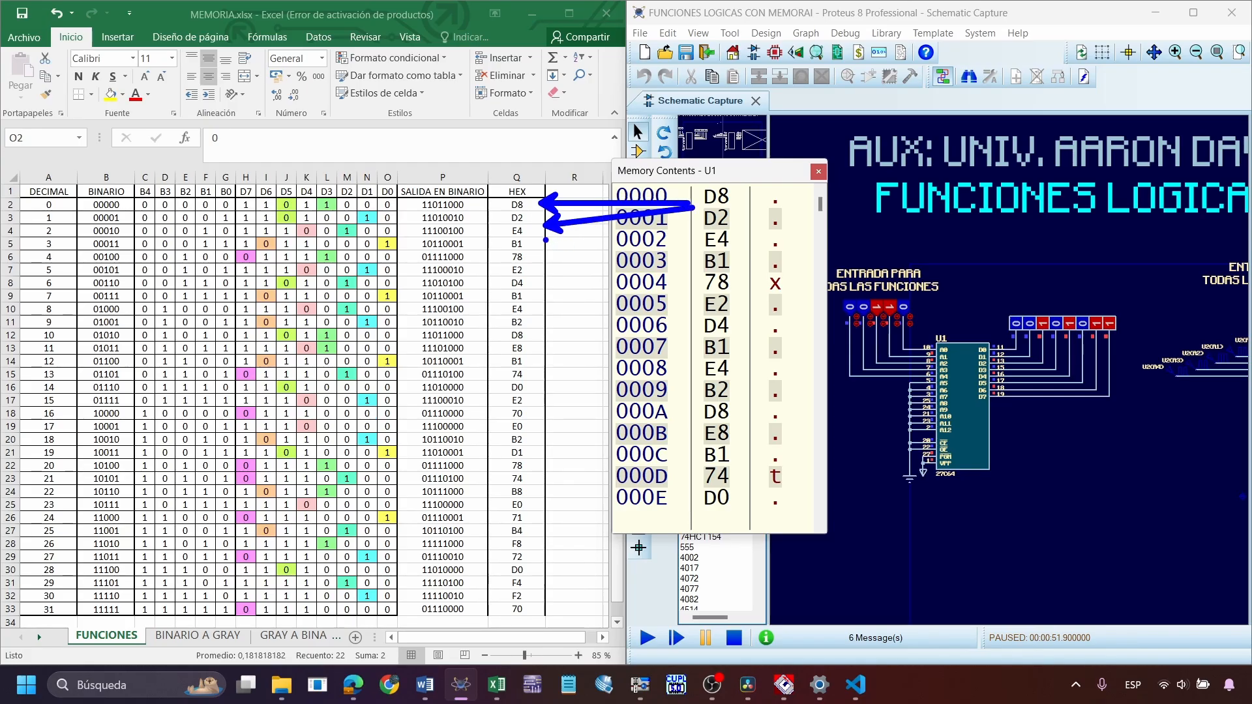
left_click_drag(683, 240, 545, 242)
left_click_drag(662, 287, 530, 264)
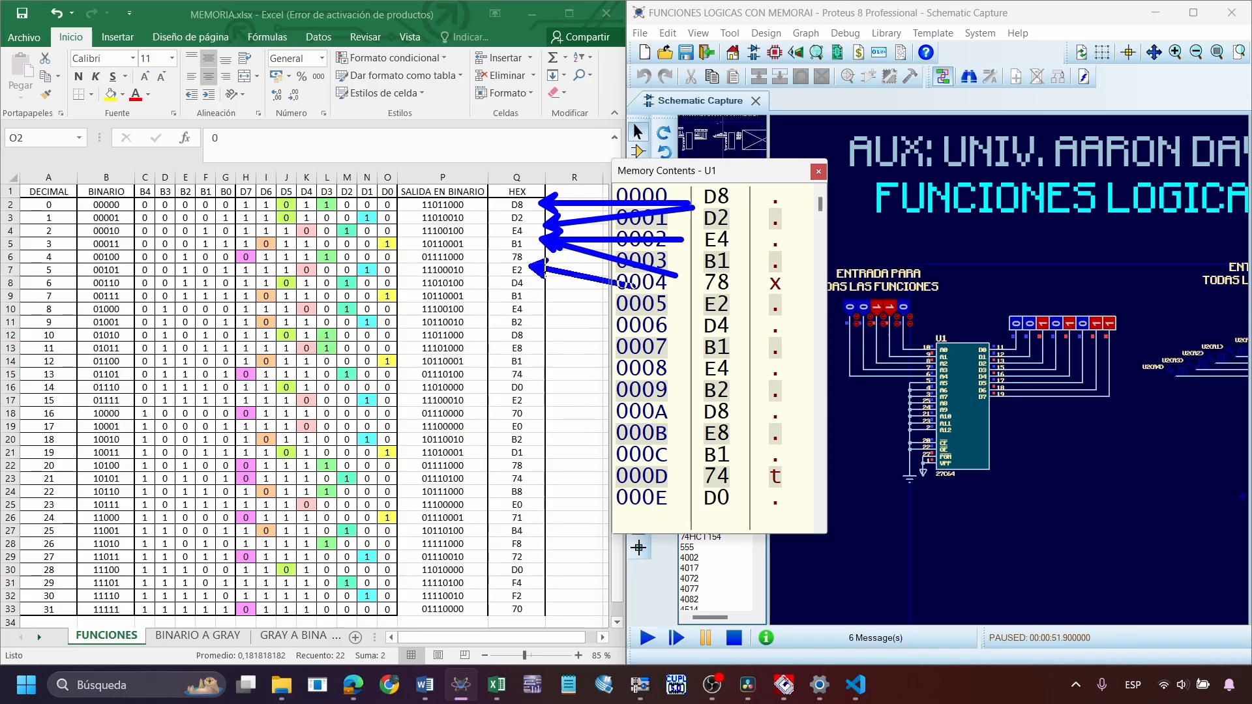
left_click_drag(675, 309, 545, 295)
left_click_drag(569, 338, 699, 372)
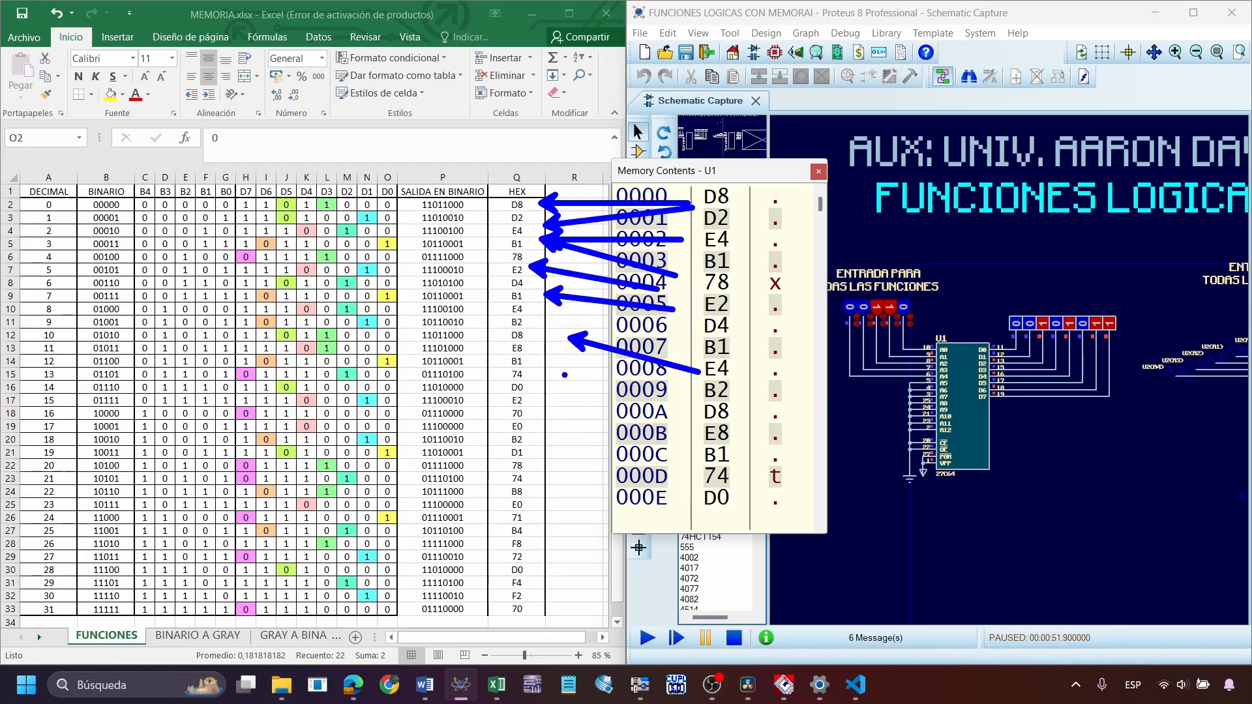
left_click_drag(554, 381, 695, 405)
left_click_drag(589, 420, 696, 424)
key("Escape")
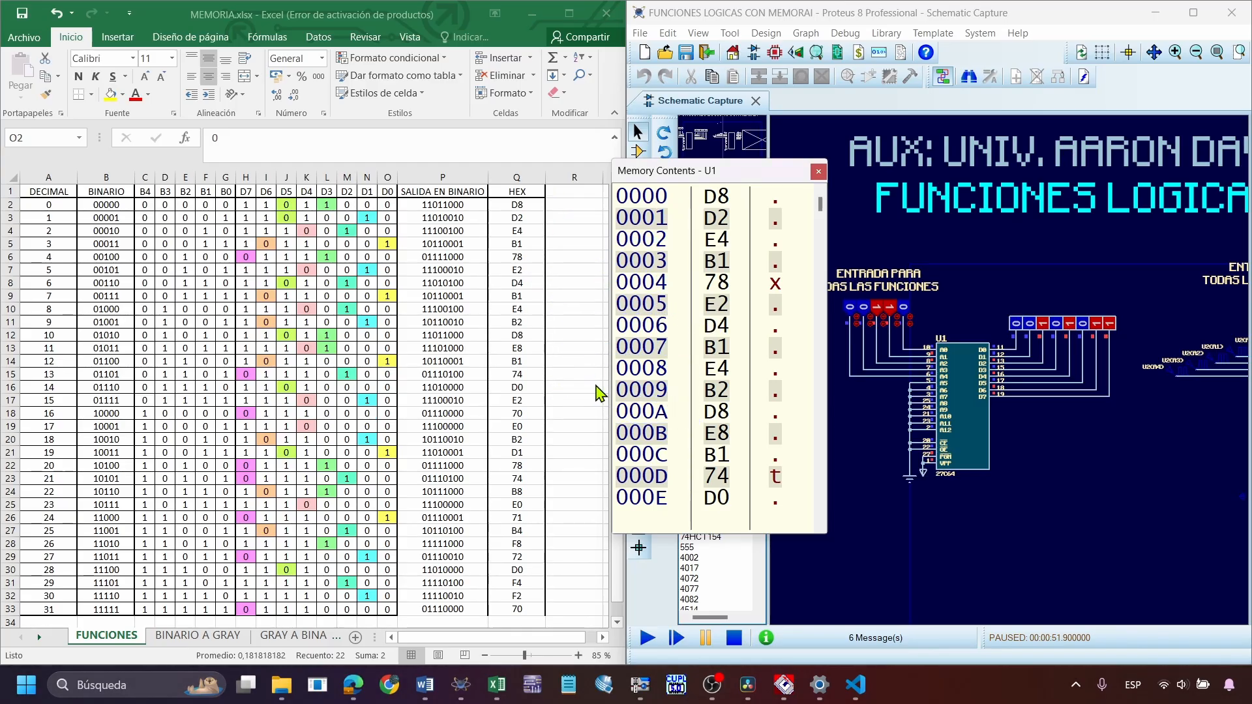
Close U1's memory contents and maximize the Proteus schematic to view both memories
left_click(818, 171)
left_click(1193, 12)
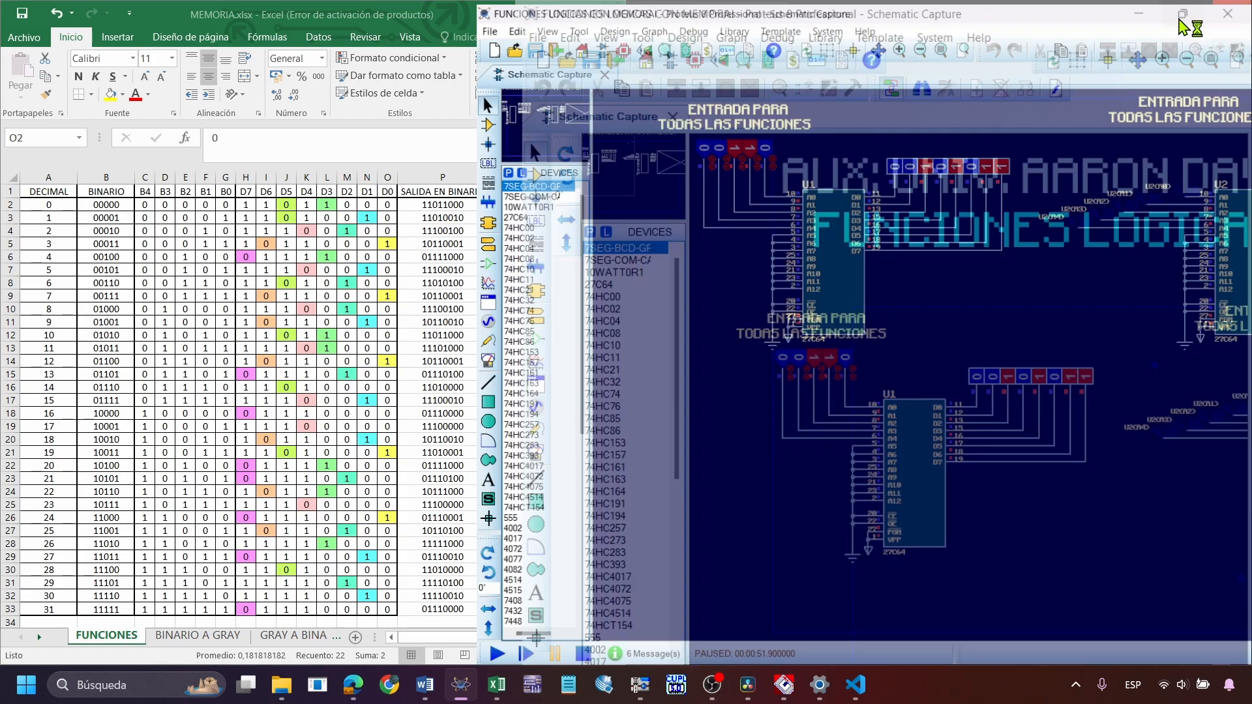
scroll(686, 371, "up", 2)
scroll(686, 372, "down", 3)
scroll(637, 530, "up", 1)
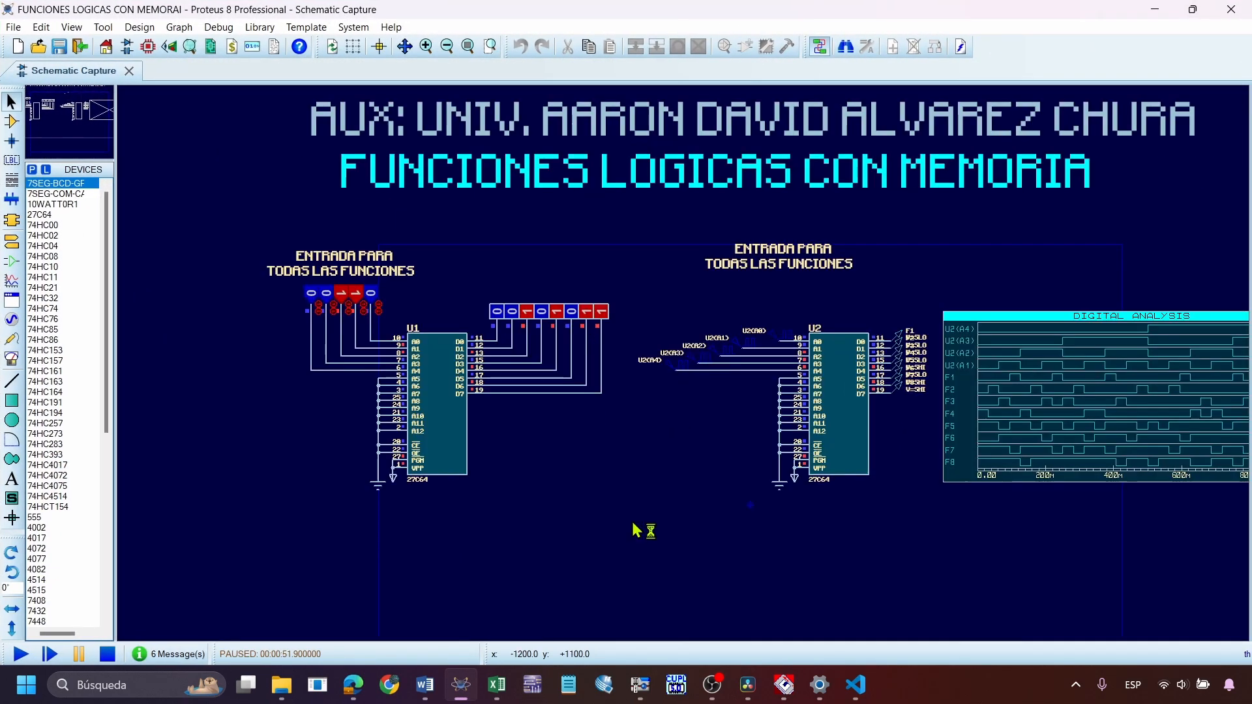
Switch to LABORATORIO 8 I 2025 601.docx in Word and maximize its window
left_click(424, 684)
left_click(1196, 12)
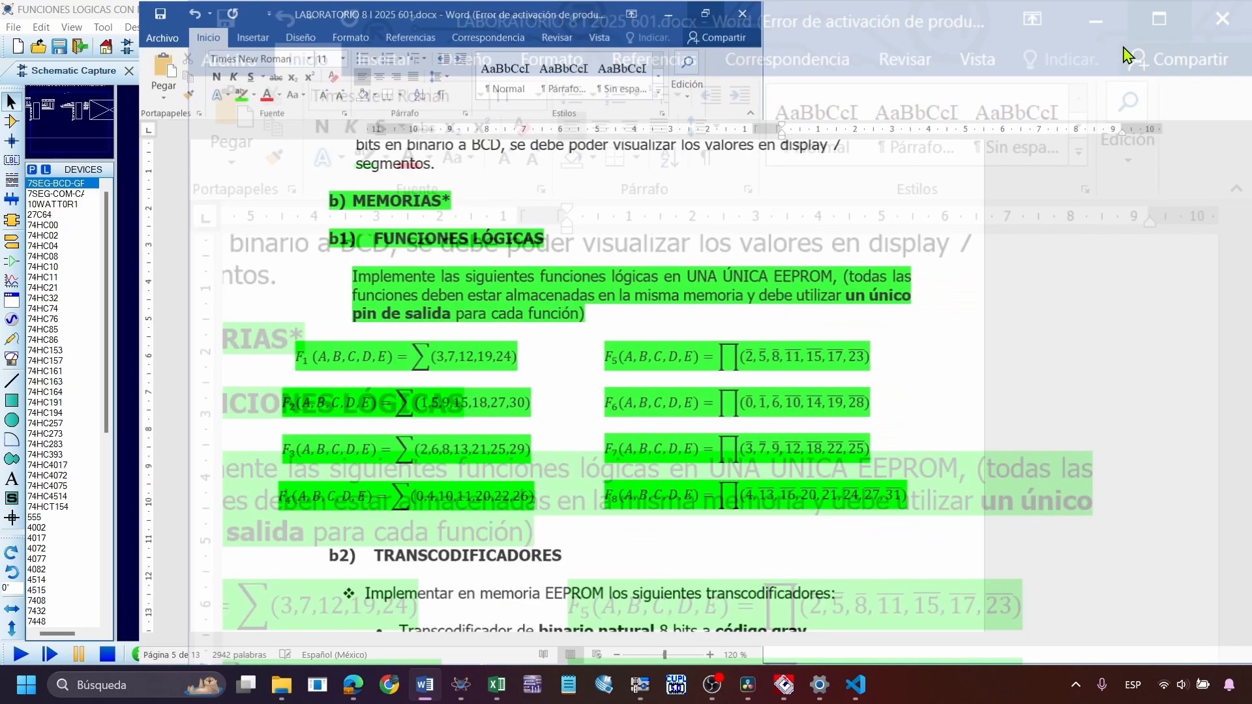